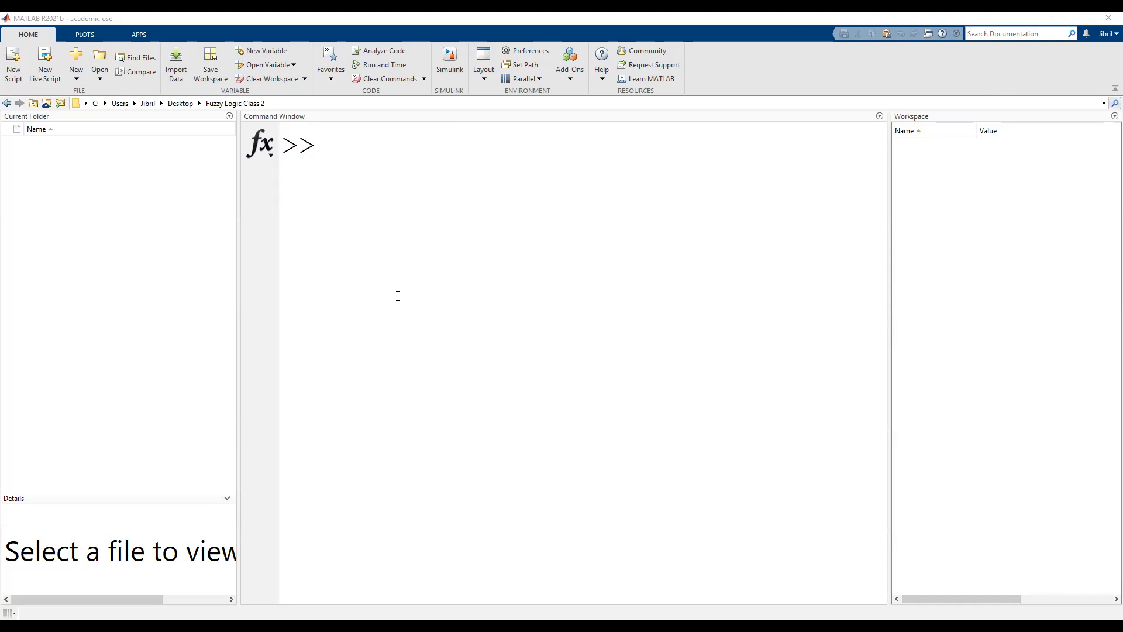
Assign 6 to variable a and 7 to variable b, and store their sum a + b in variable c.
{"action": "left_click", "coordinate": [75, 367]}
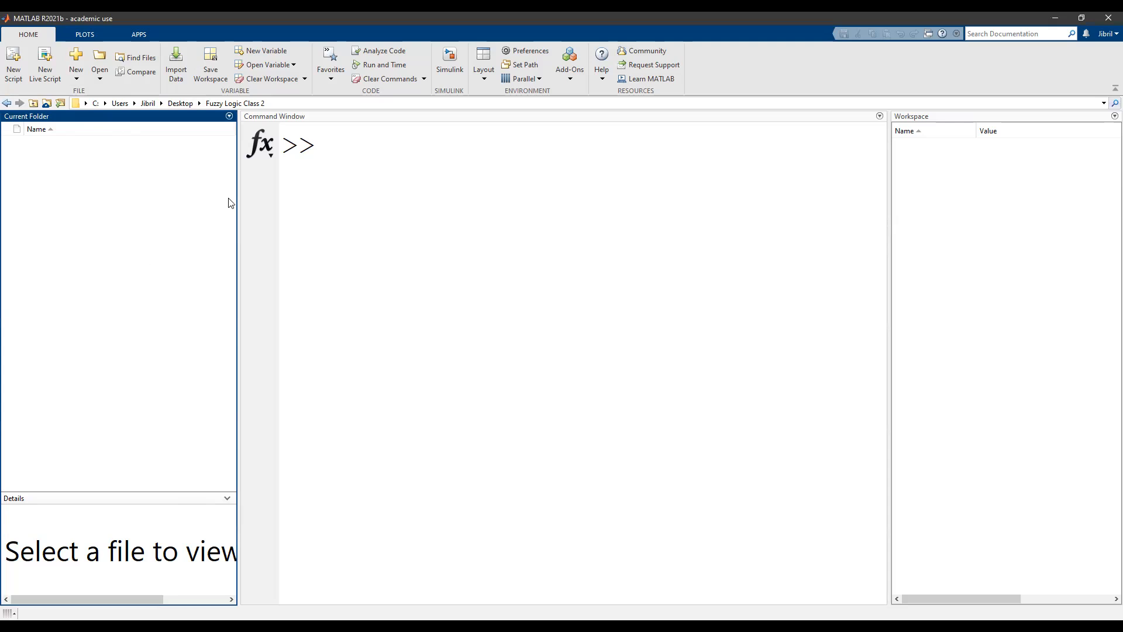
{"action": "left_click", "coordinate": [558, 267]}
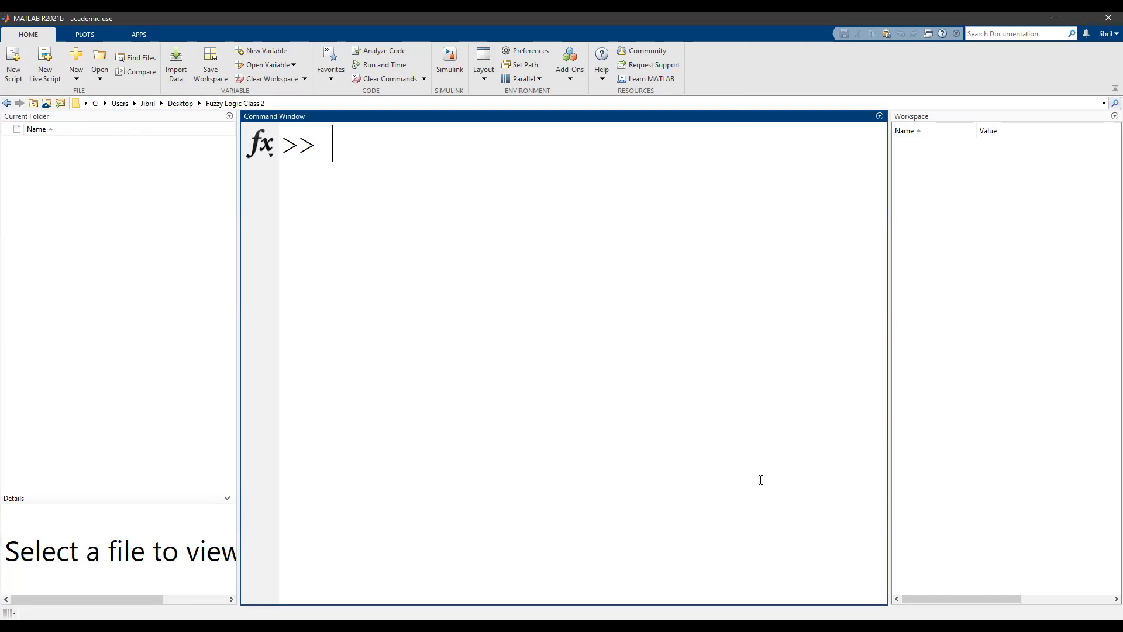
{"action": "type", "text": "a = 6"}
{"action": "key", "text": "Return"}
{"action": "type", "text": "b = 7"}
{"action": "key", "text": "Return"}
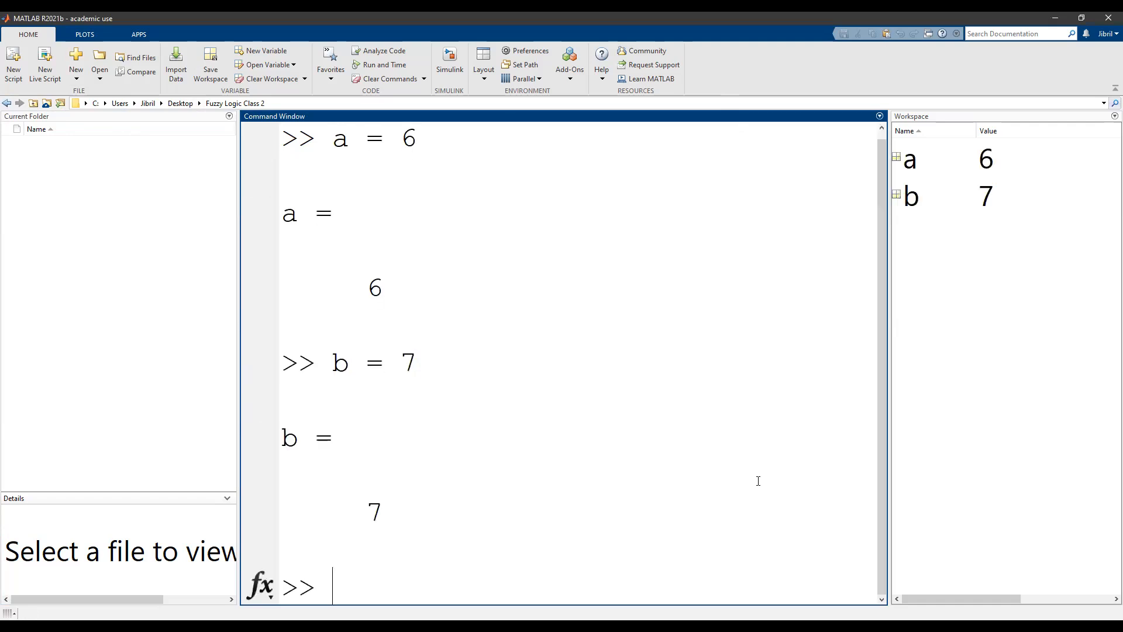
{"action": "type", "text": "c= a + b"}
{"action": "key", "text": "Return"}
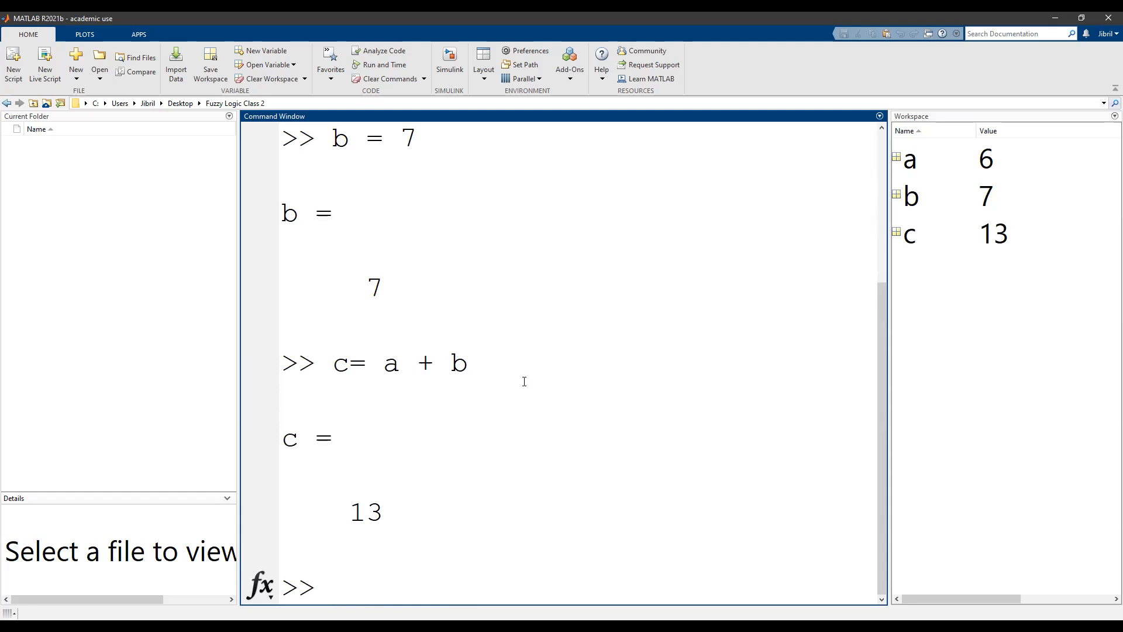
Delete all workspace variables with clear and empty the Command Window with clc.
{"action": "left_click", "coordinate": [991, 385]}
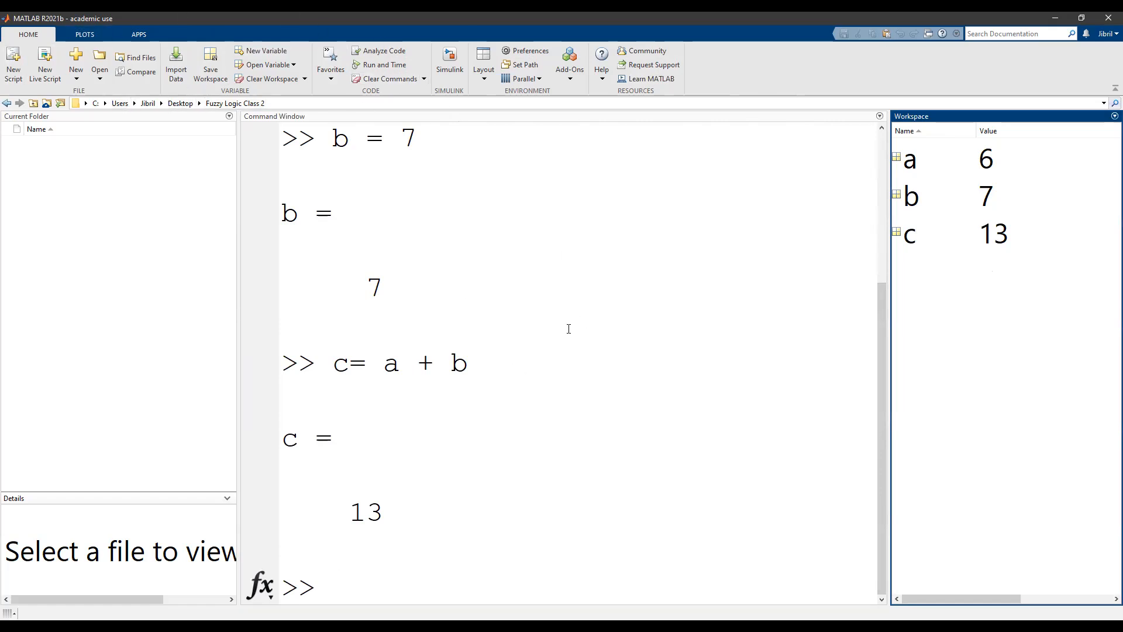
{"action": "left_click", "coordinate": [486, 582]}
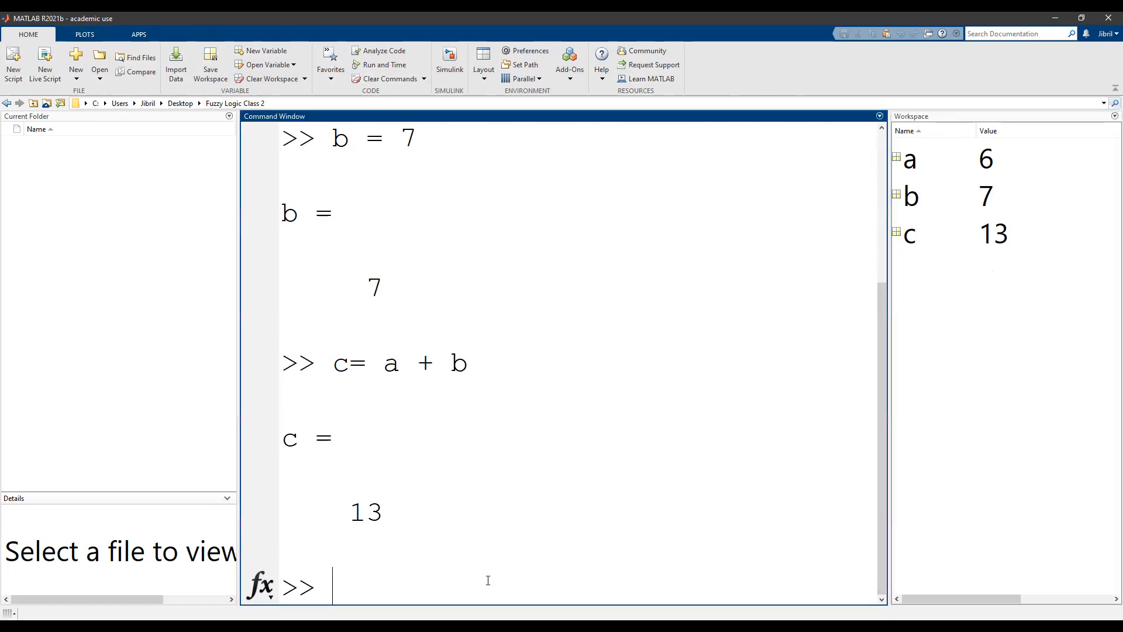
{"action": "type", "text": "clc"}
{"action": "key", "text": "Return"}
{"action": "type", "text": "clear"}
{"action": "key", "text": "Return"}
{"action": "type", "text": "clc"}
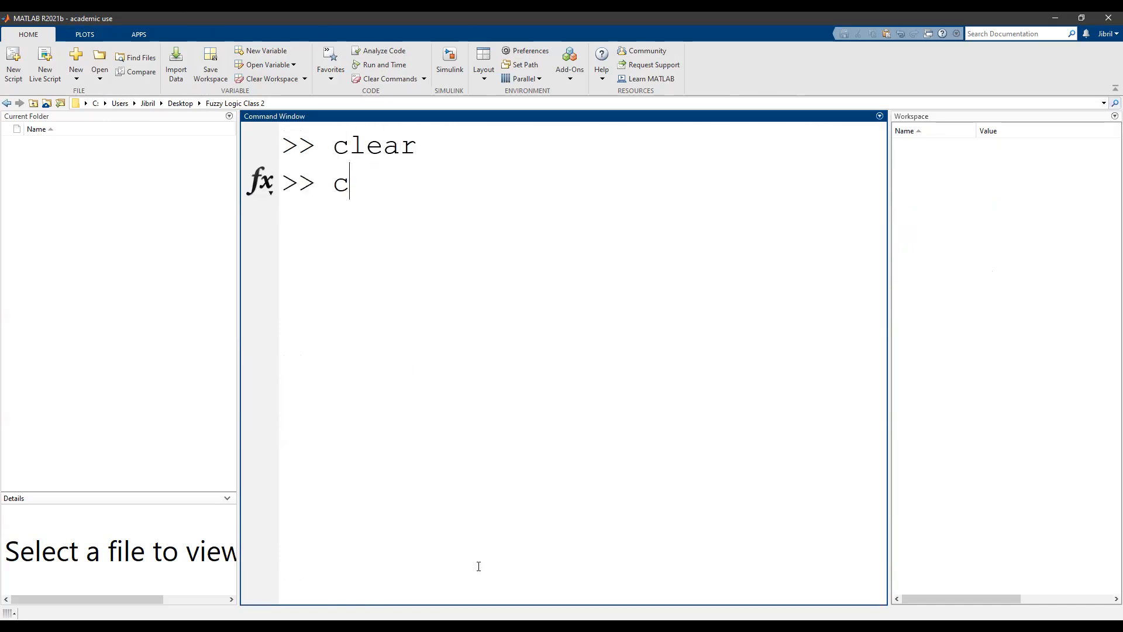
{"action": "key", "text": "Return"}
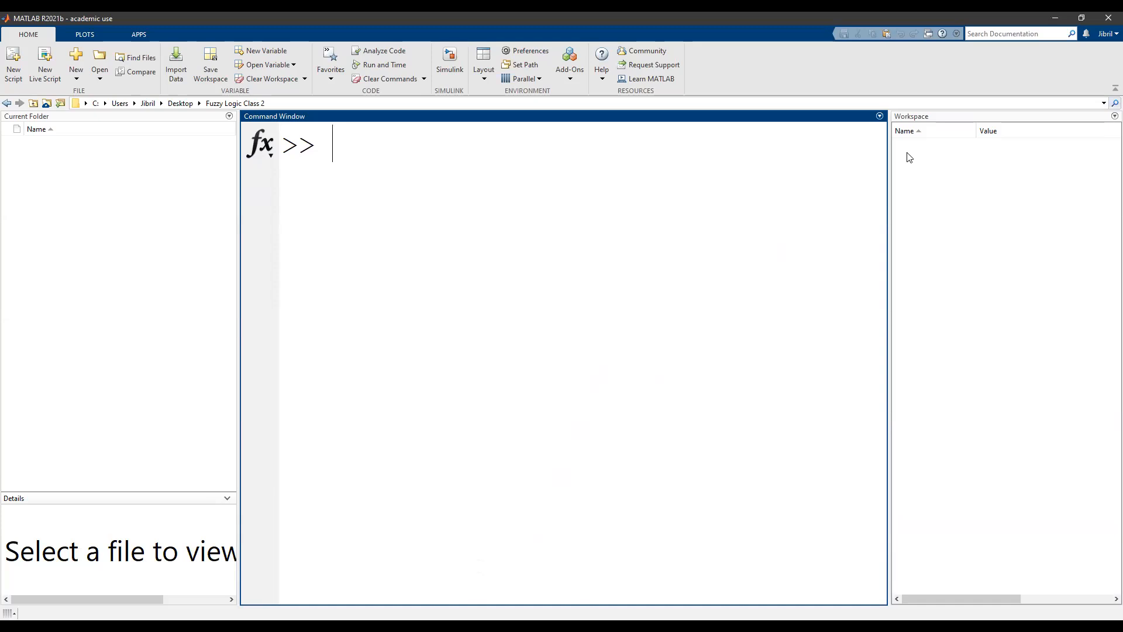
Launch the Fuzzy Logic Designer by running fuzzyLogicDesigner, with capital L and D, from the command line.
{"action": "key", "text": "alt+Tab"}
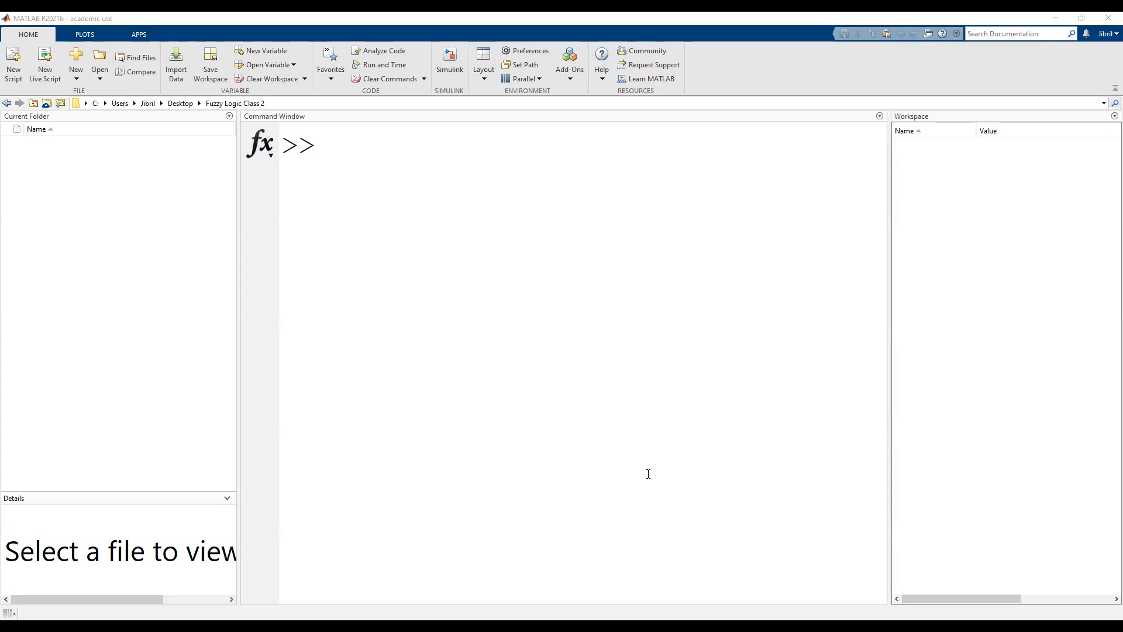
{"action": "left_click", "coordinate": [559, 491]}
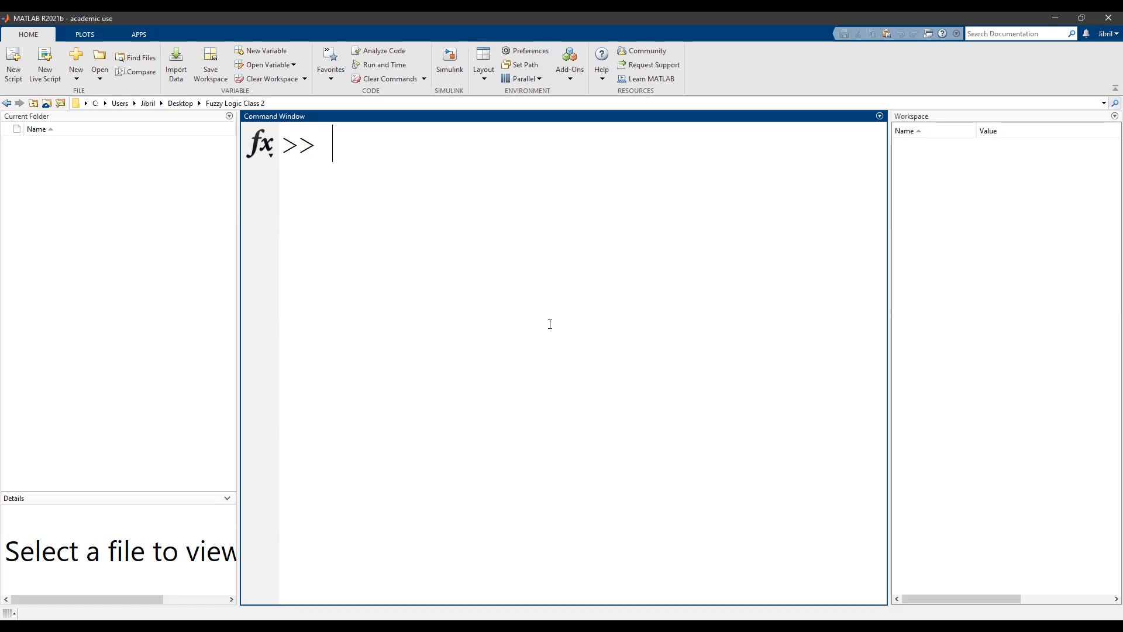
{"action": "type", "text": "fuzzyLog"}
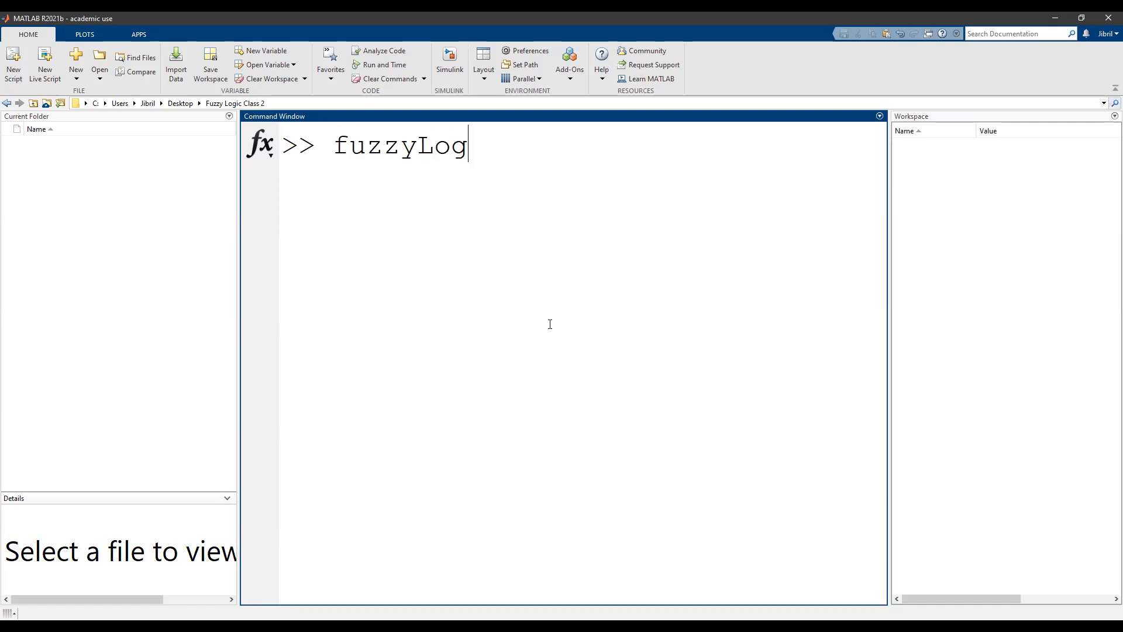
{"action": "type", "text": "icDesignere"}
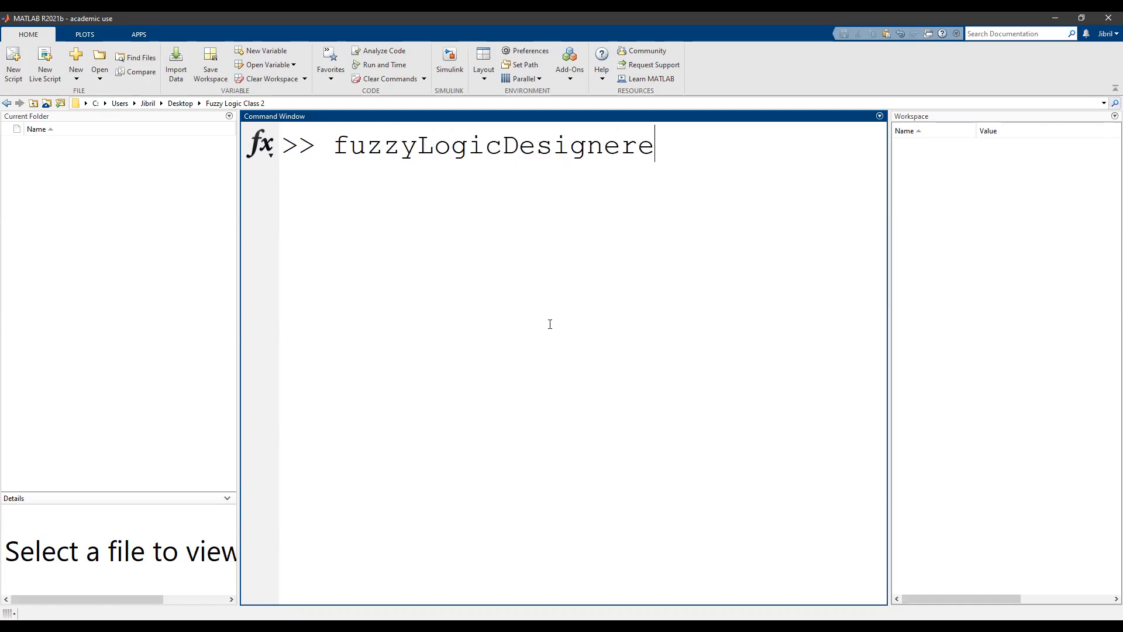
{"action": "key", "text": "BackSpace"}
{"action": "left_click_drag", "start_coordinate": [349, 147], "coordinate": [340, 146]}
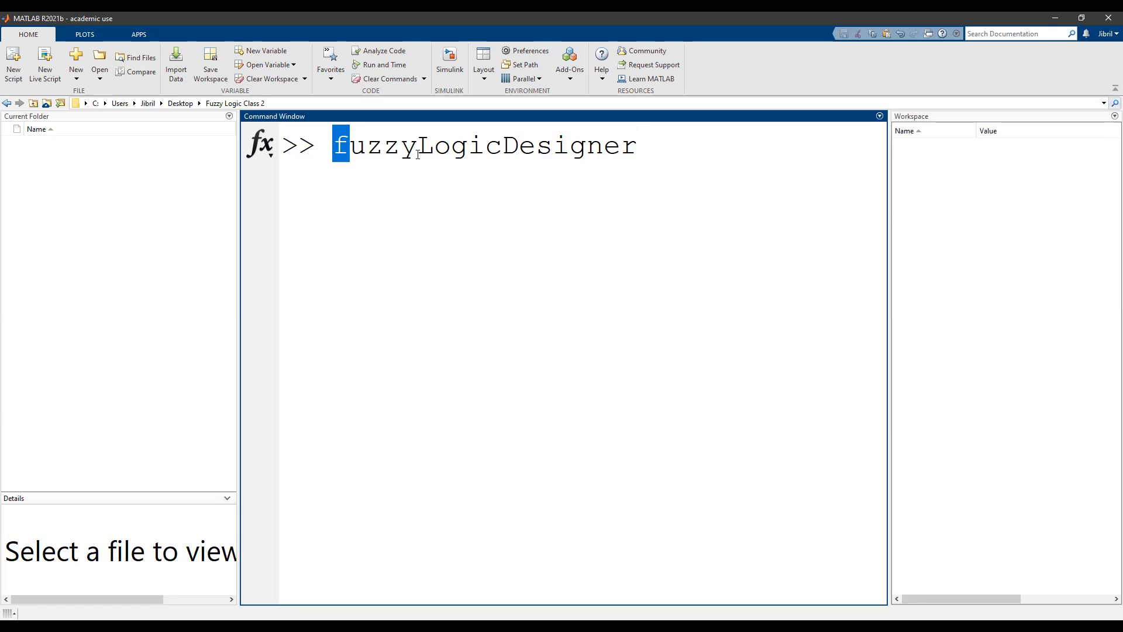
{"action": "left_click_drag", "start_coordinate": [417, 147], "coordinate": [432, 149]}
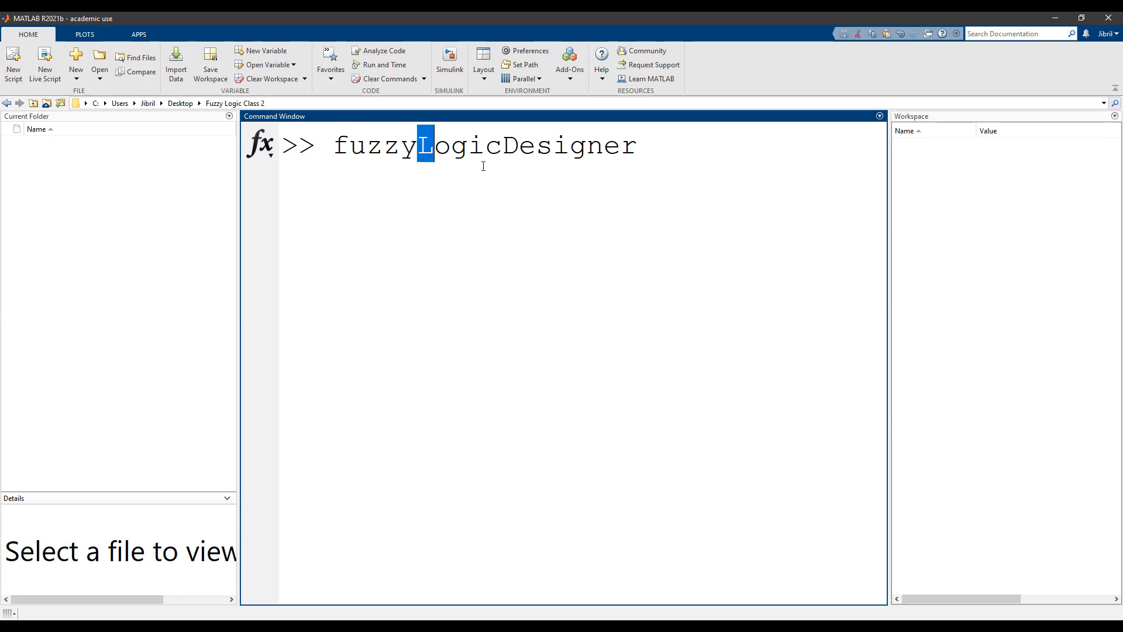
{"action": "left_click", "coordinate": [510, 151]}
{"action": "left_click_drag", "start_coordinate": [511, 151], "coordinate": [519, 154]}
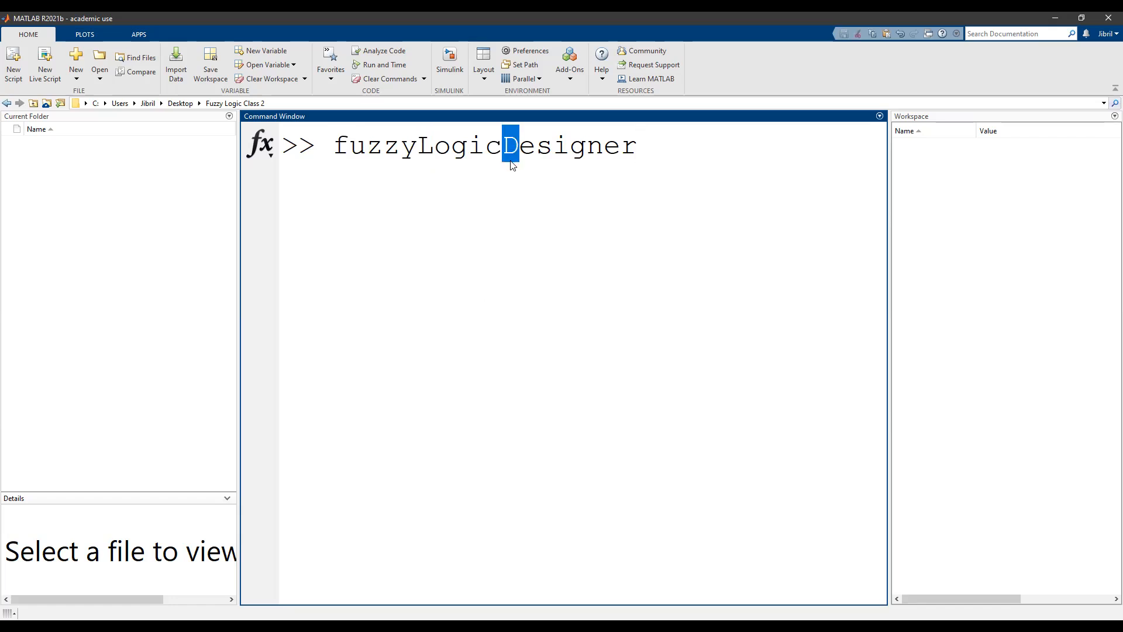
{"action": "left_click", "coordinate": [647, 148]}
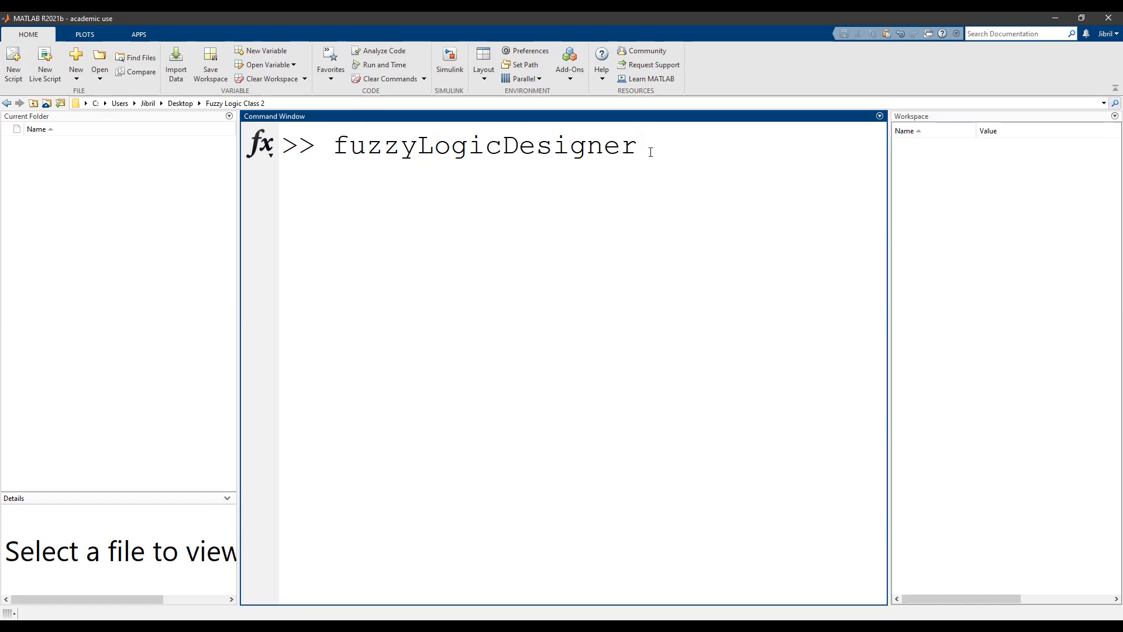
{"action": "key", "text": "Return"}
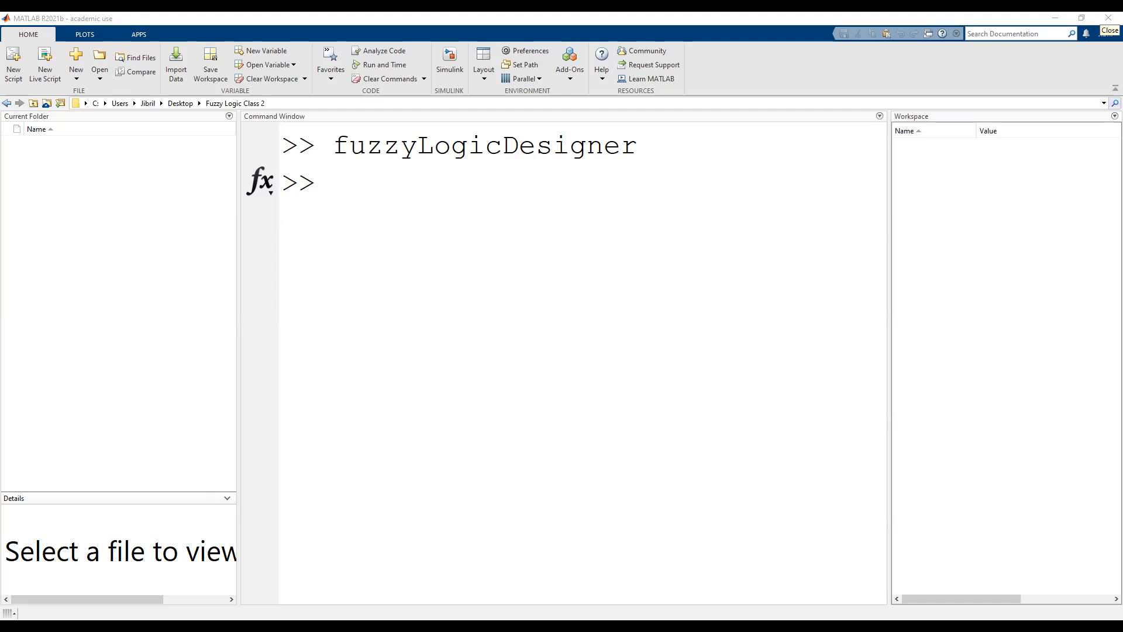
Return to the Command Window and empty it with the clc command.
{"action": "left_click", "coordinate": [879, 277]}
{"action": "left_click", "coordinate": [376, 199]}
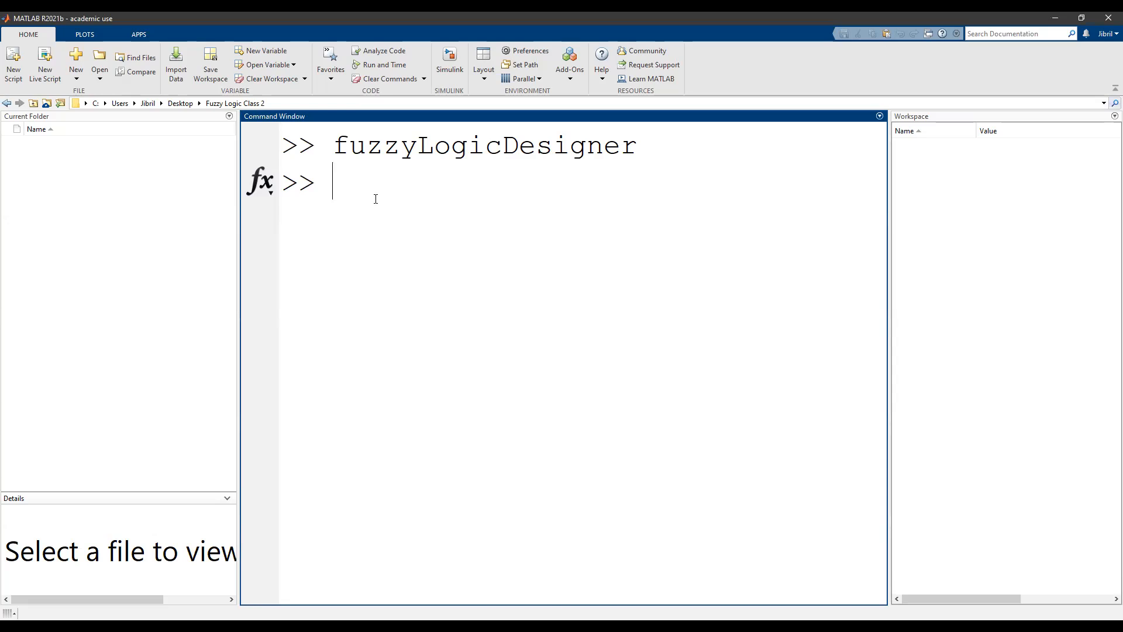
{"action": "type", "text": "clc"}
{"action": "key", "text": "Return"}
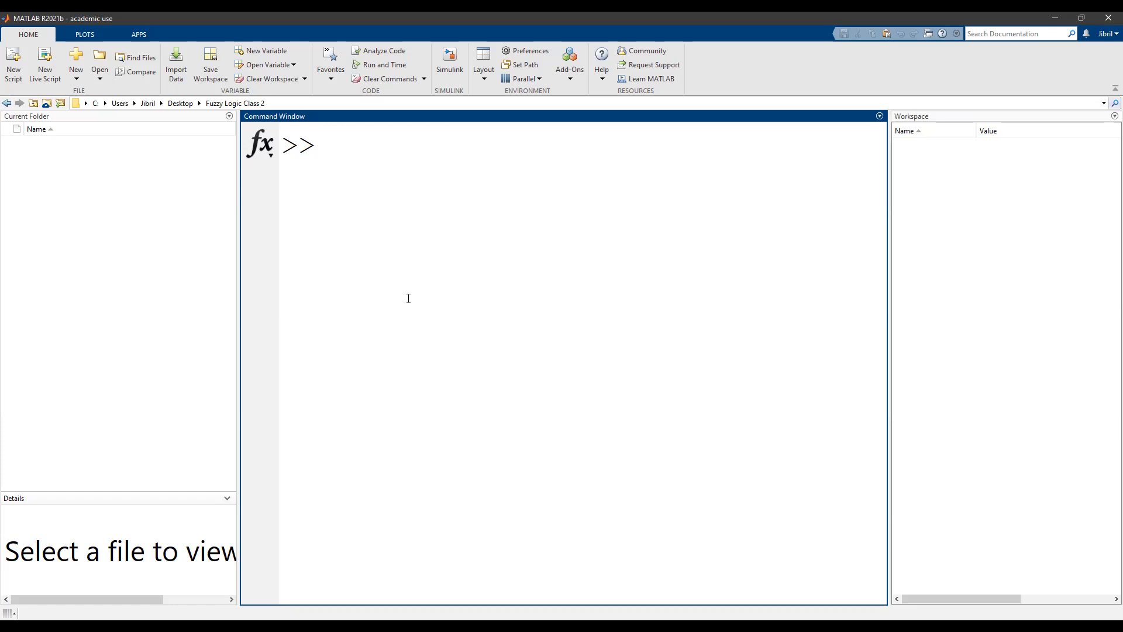
{"action": "left_click", "coordinate": [1105, 106]}
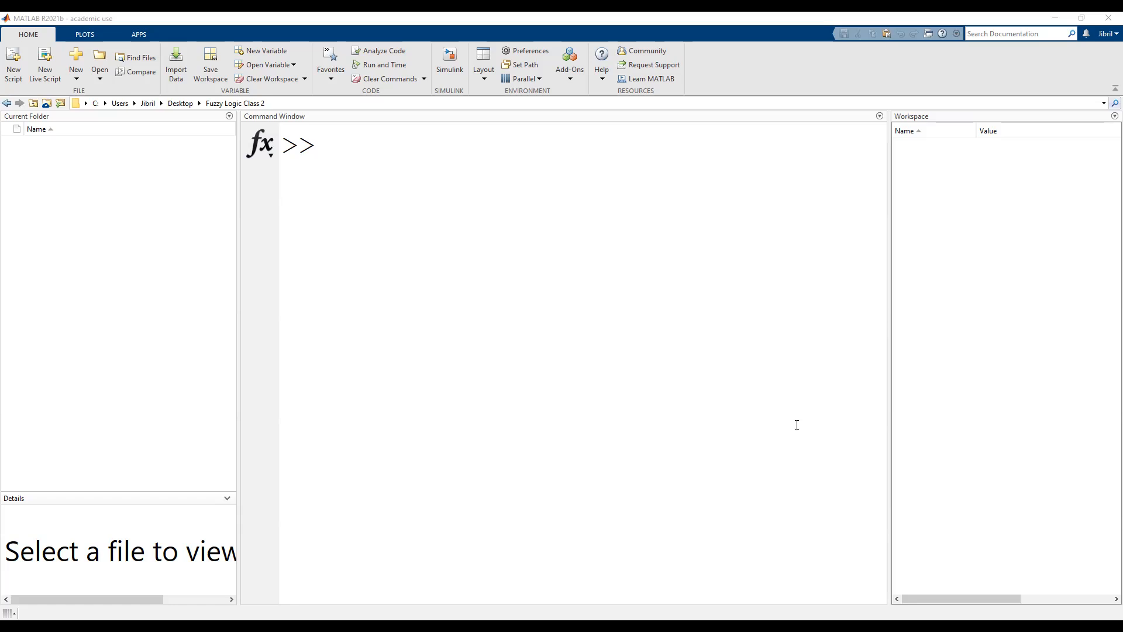
Try to run the designer command with a lowercase d, as fuzzyLogicdesigner.
{"action": "left_click", "coordinate": [504, 343]}
{"action": "type", "text": "fuzzyLo"}
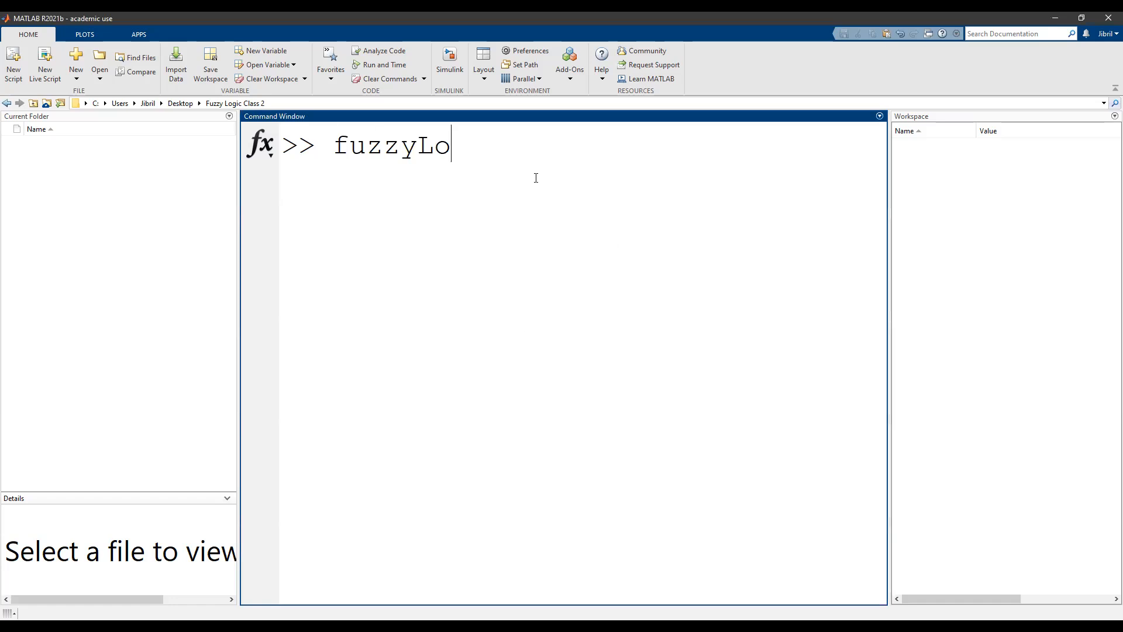
{"action": "type", "text": "gicDesigner"}
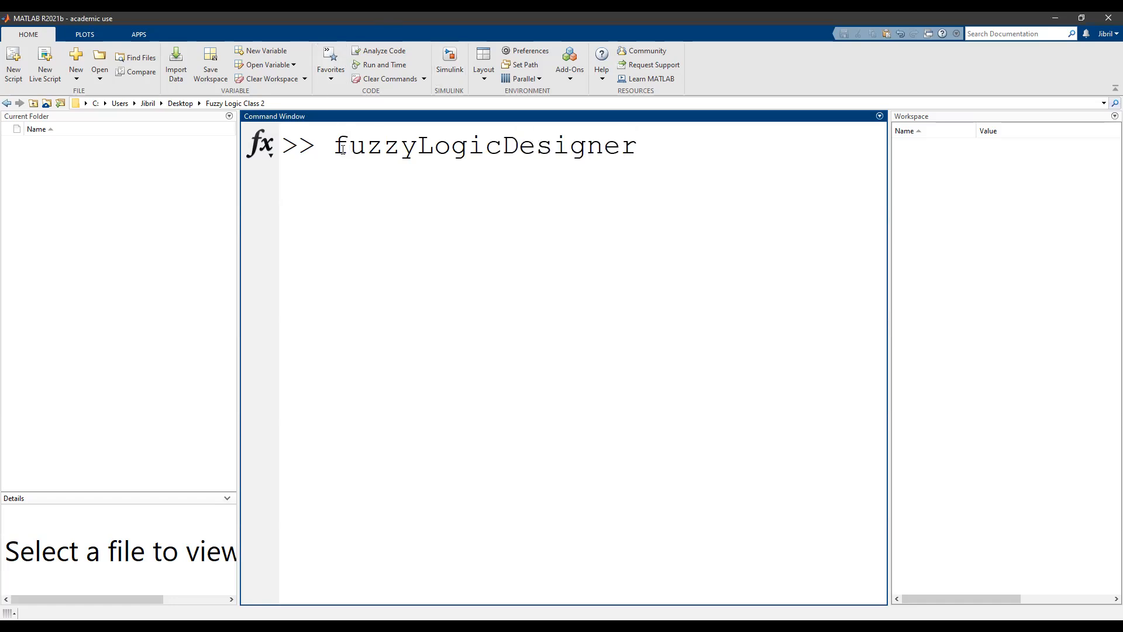
{"action": "key", "text": "shift+Left"}
{"action": "left_click", "coordinate": [423, 148]}
{"action": "left_click_drag", "start_coordinate": [419, 148], "coordinate": [518, 147]}
{"action": "left_click", "coordinate": [641, 153]}
{"action": "key", "text": "BackSpace"}
{"action": "key", "text": "BackSpace"}
{"action": "key", "text": "BackSpace"}
{"action": "key", "text": "BackSpace"}
{"action": "key", "text": "BackSpace"}
{"action": "key", "text": "BackSpace"}
{"action": "key", "text": "BackSpace"}
{"action": "key", "text": "BackSpace"}
{"action": "type", "text": "designer"}
{"action": "key", "text": "Return"}
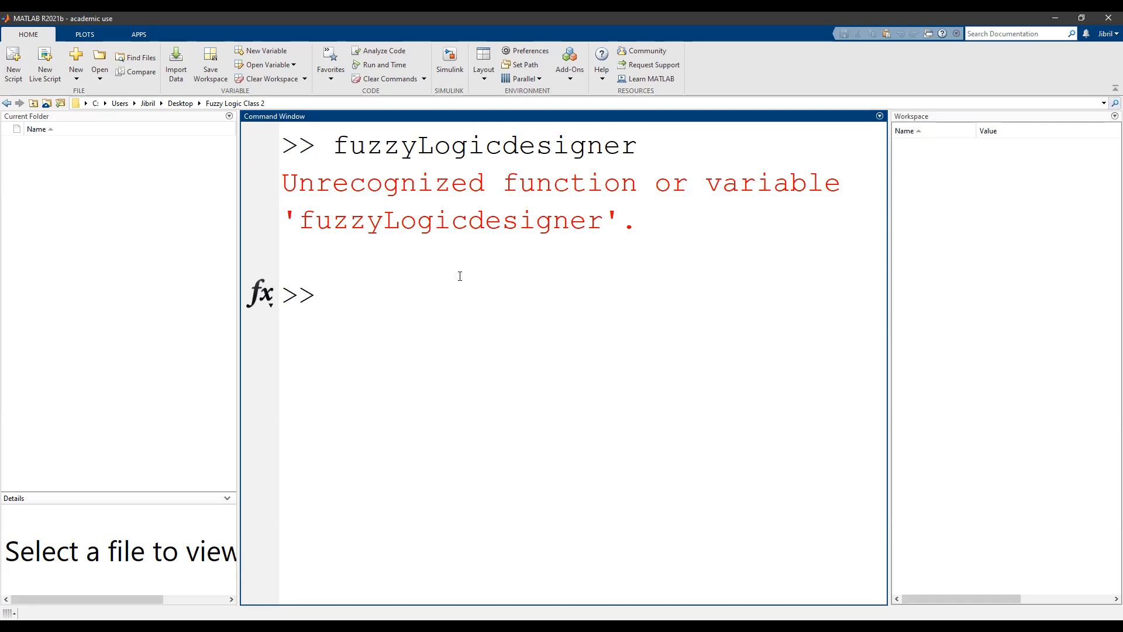
Run fuzzyLogicDesigner with the correct capitalisation to open the Fuzzy Logic Designer.
{"action": "type", "text": "fuzzyL"}
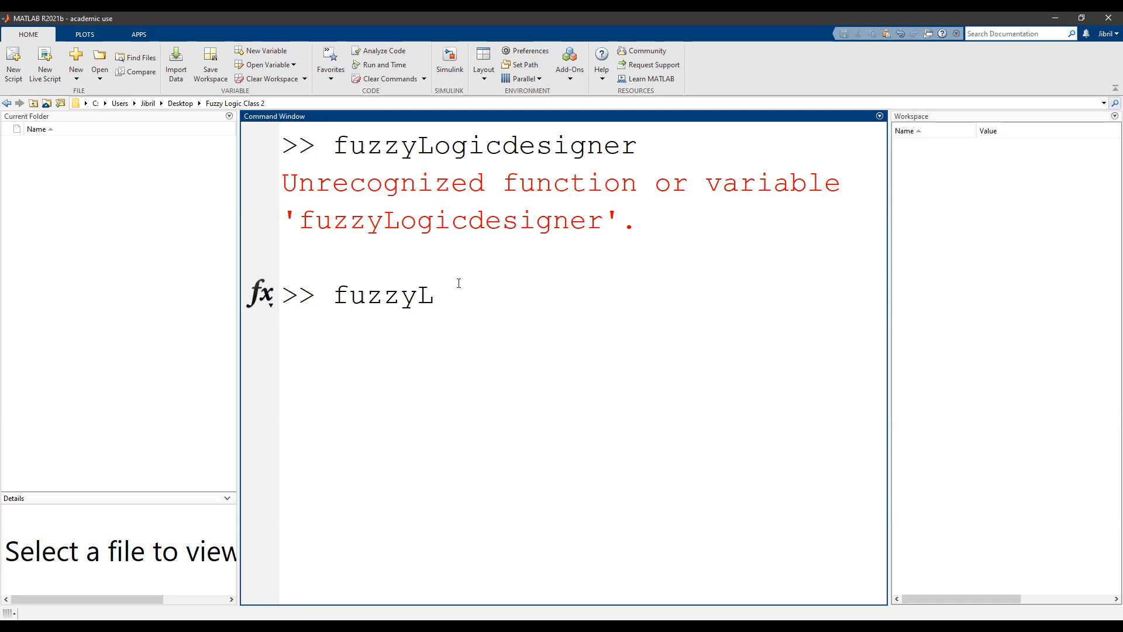
{"action": "type", "text": "ogicDesigner"}
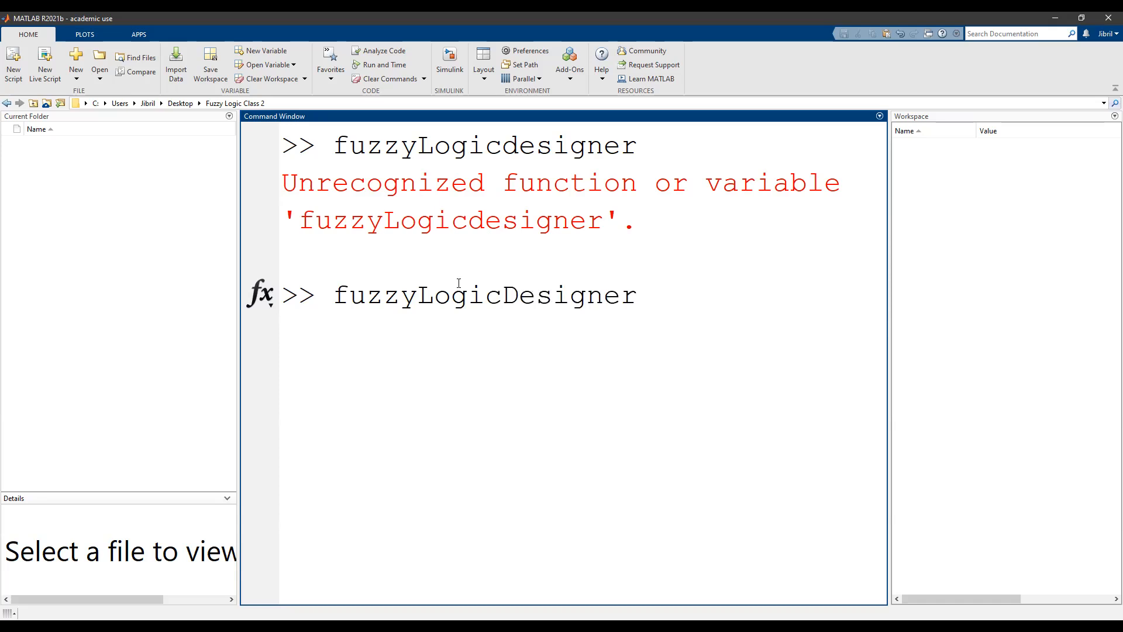
{"action": "key", "text": "Return"}
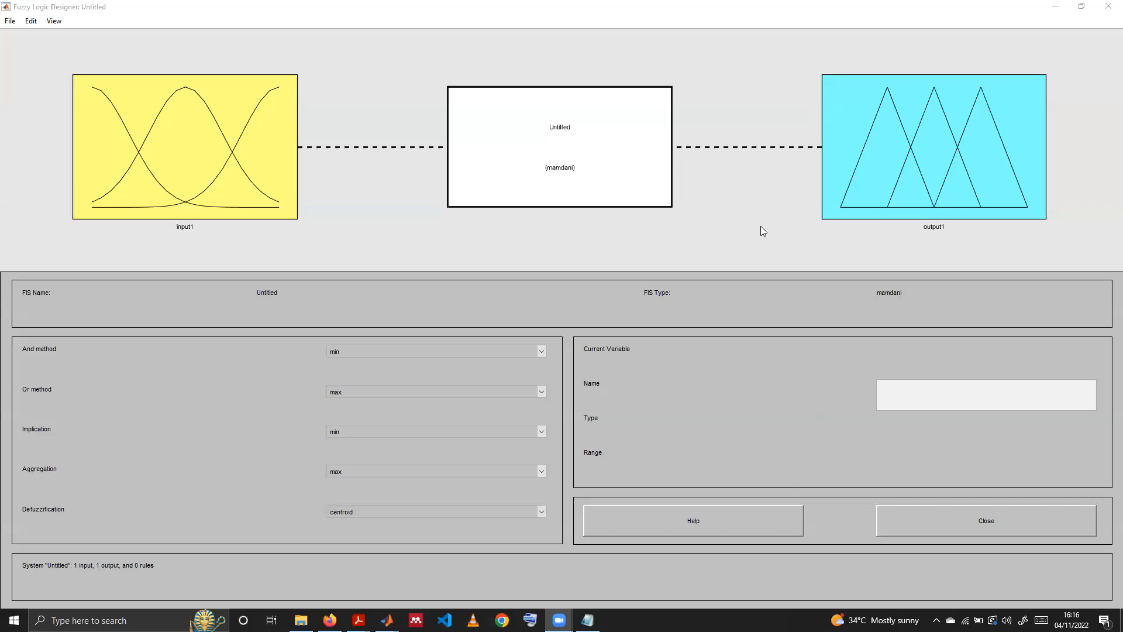
Inspect the name, type and range of the input1 and output1 variables, leaving neither selected.
{"action": "left_click", "coordinate": [742, 239]}
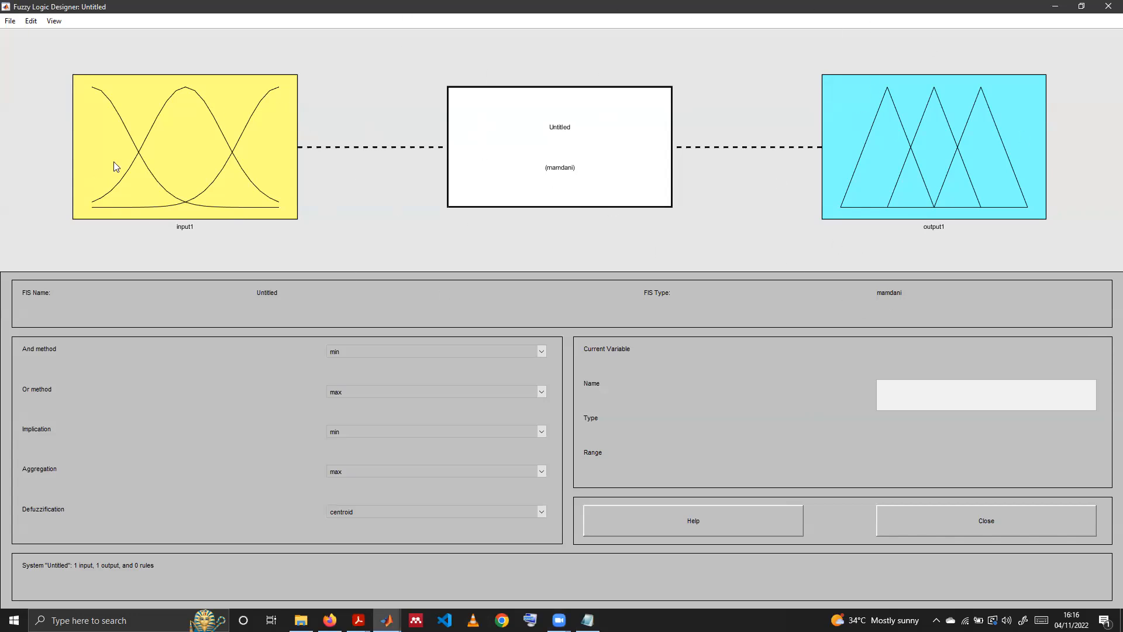
{"action": "left_click", "coordinate": [210, 147]}
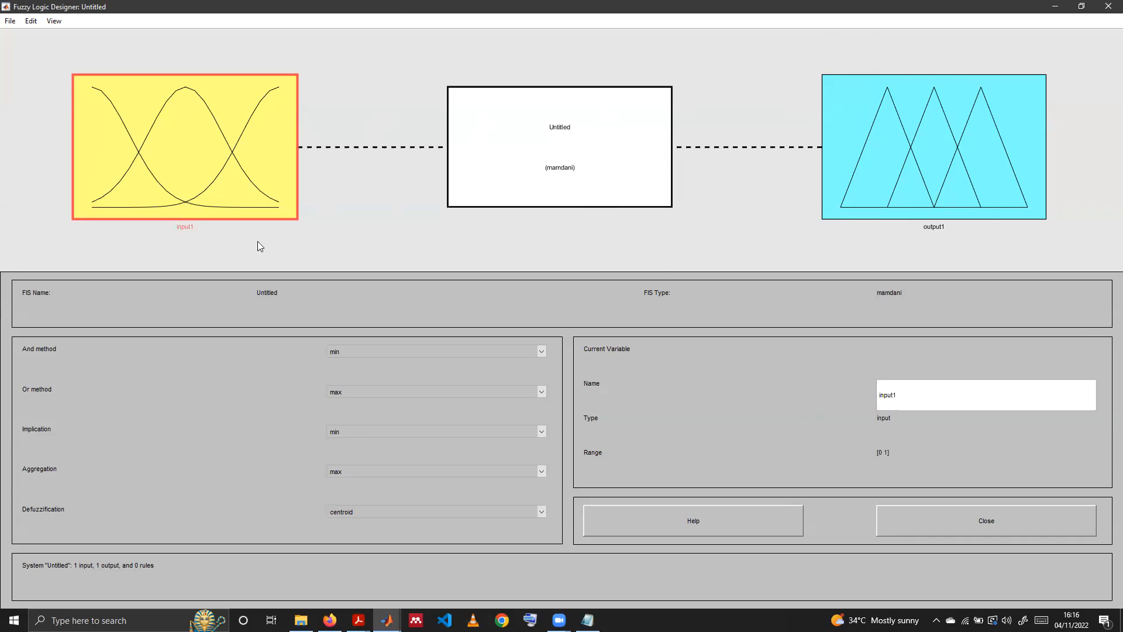
{"action": "left_click", "coordinate": [939, 195]}
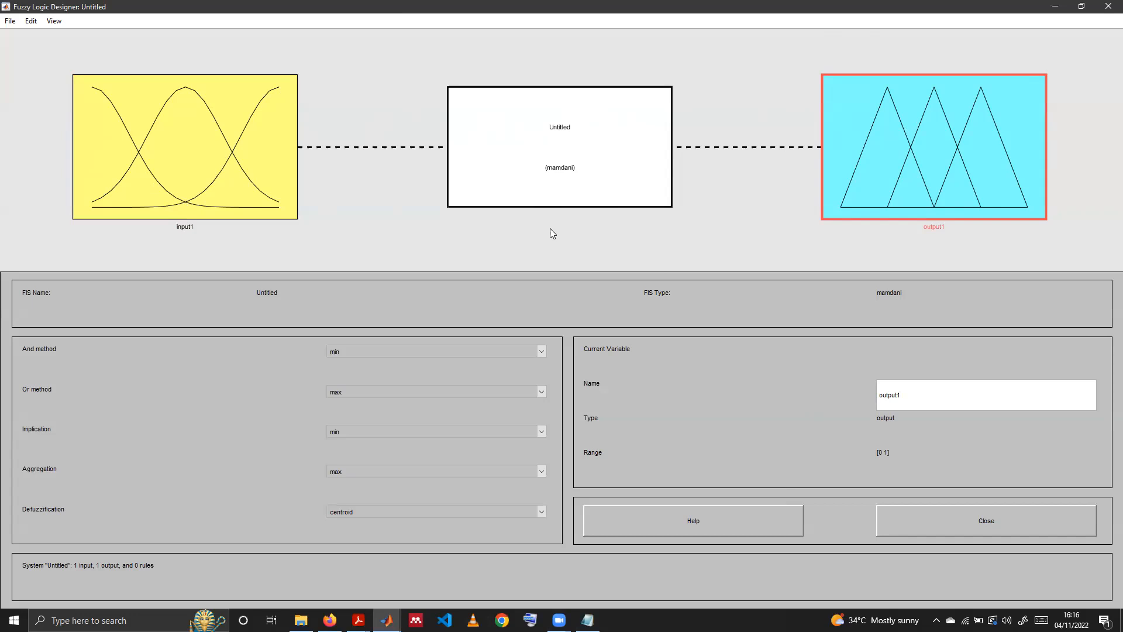
{"action": "left_click", "coordinate": [566, 259]}
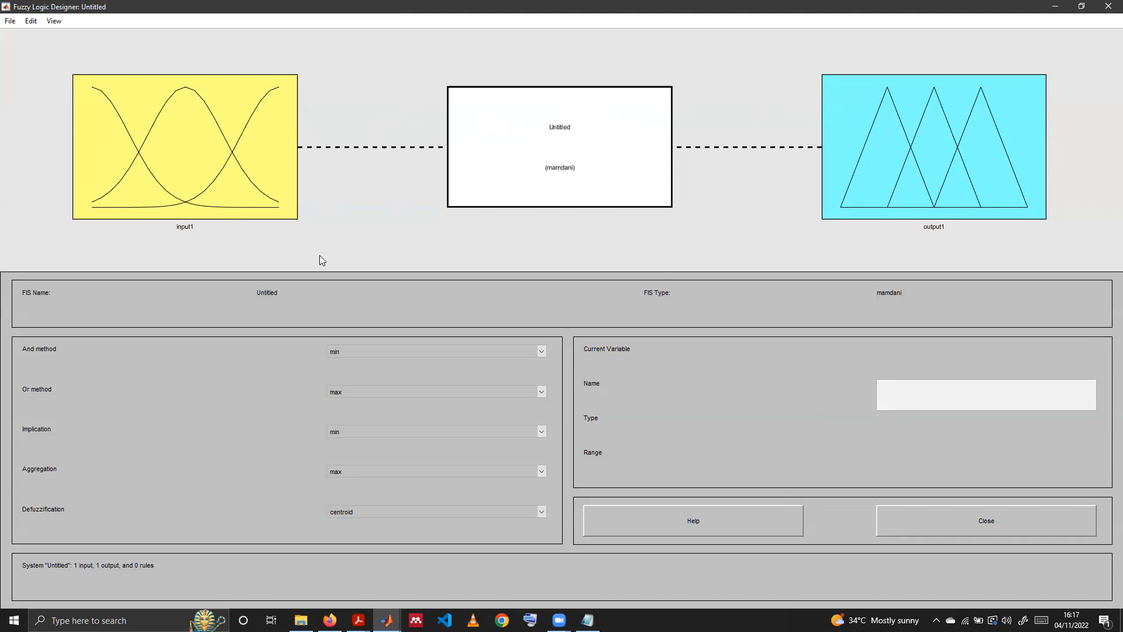
Rename the input variable input1 as temperature.
{"action": "left_click", "coordinate": [238, 206]}
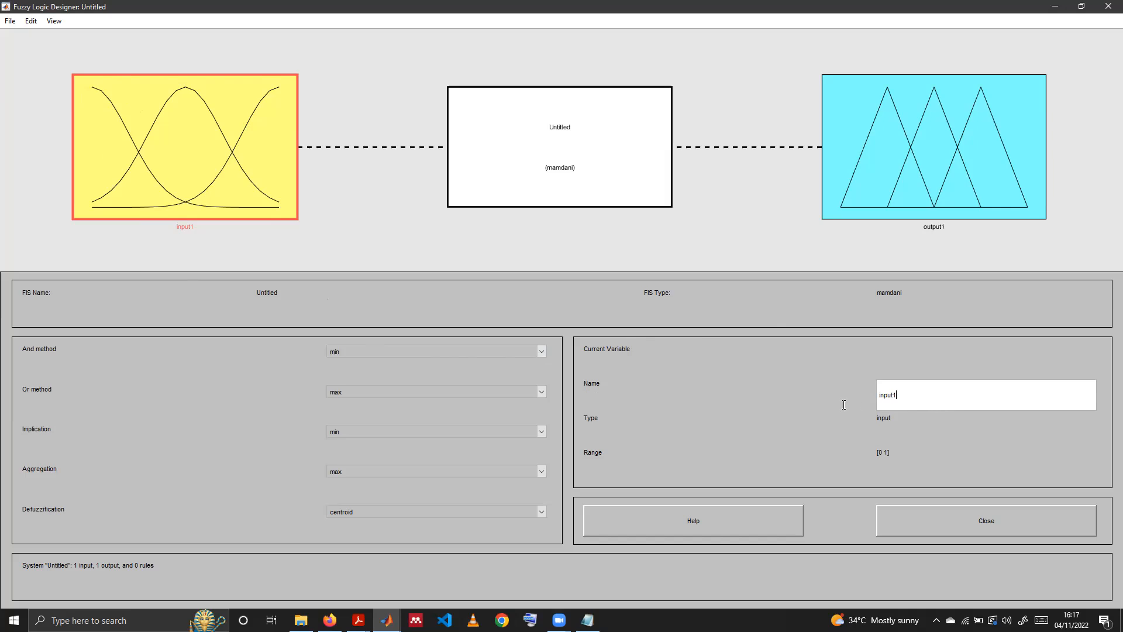
{"action": "left_click_drag", "start_coordinate": [896, 394], "coordinate": [841, 394]}
{"action": "type", "text": "temperature"}
{"action": "left_click", "coordinate": [930, 444]}
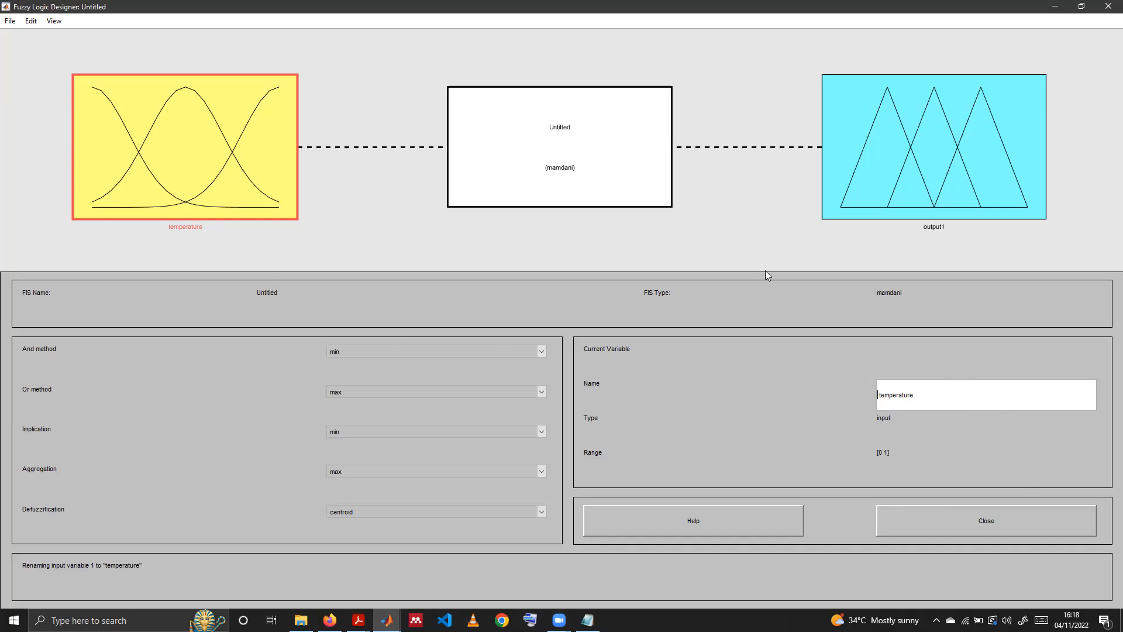
Rename the output variable output1 as fan and deselect it.
{"action": "left_click", "coordinate": [895, 152]}
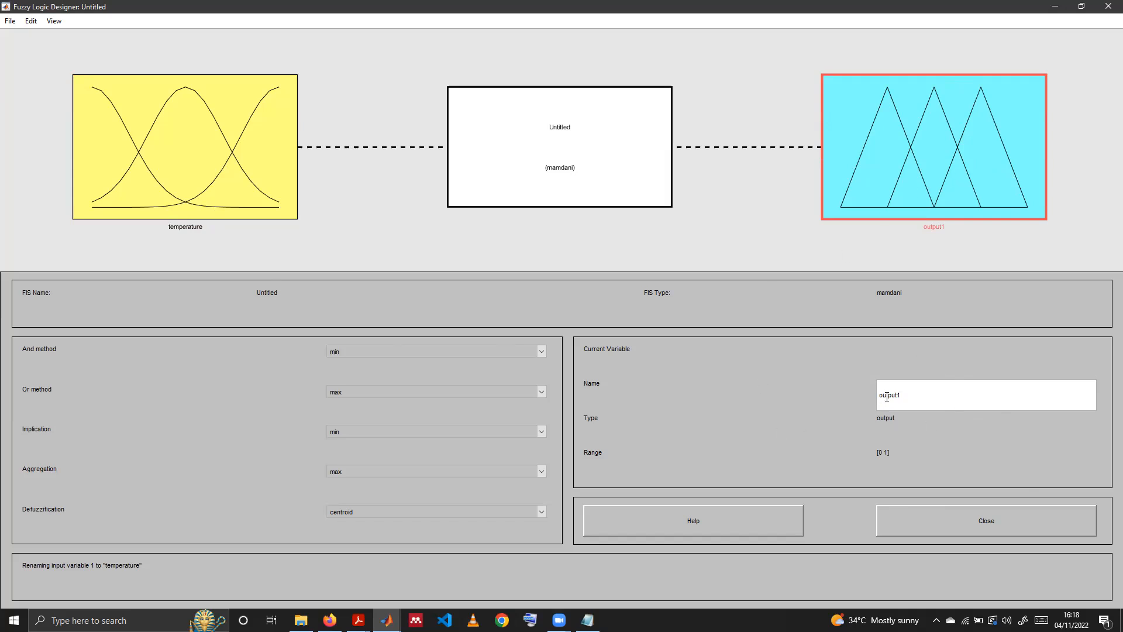
{"action": "left_click_drag", "start_coordinate": [910, 398], "coordinate": [866, 402]}
{"action": "type", "text": "fan"}
{"action": "key", "text": "Return"}
{"action": "left_click", "coordinate": [828, 258]}
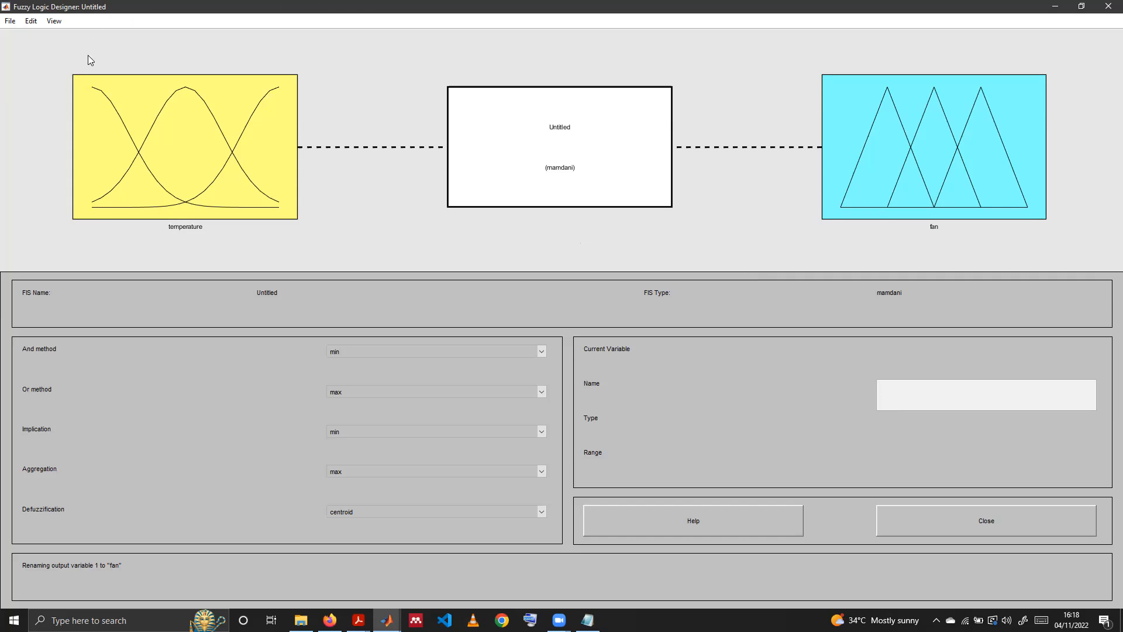
Add two more input variables to the fuzzy system alongside temperature.
{"action": "left_click", "coordinate": [10, 22]}
{"action": "mouse_move", "coordinate": [27, 23]}
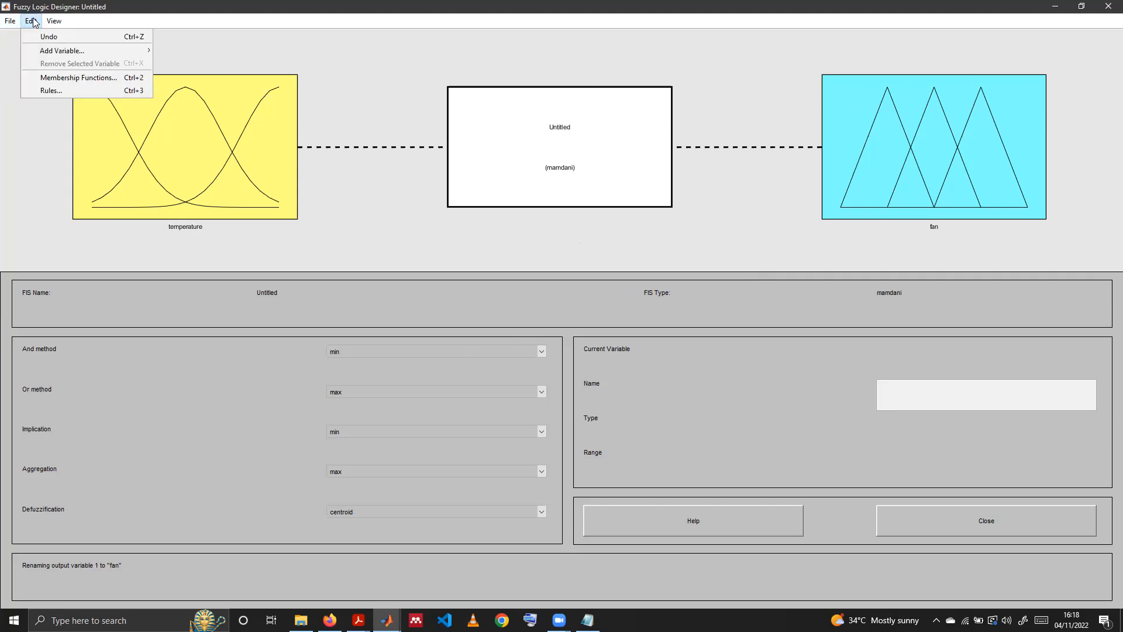
{"action": "mouse_move", "coordinate": [46, 56]}
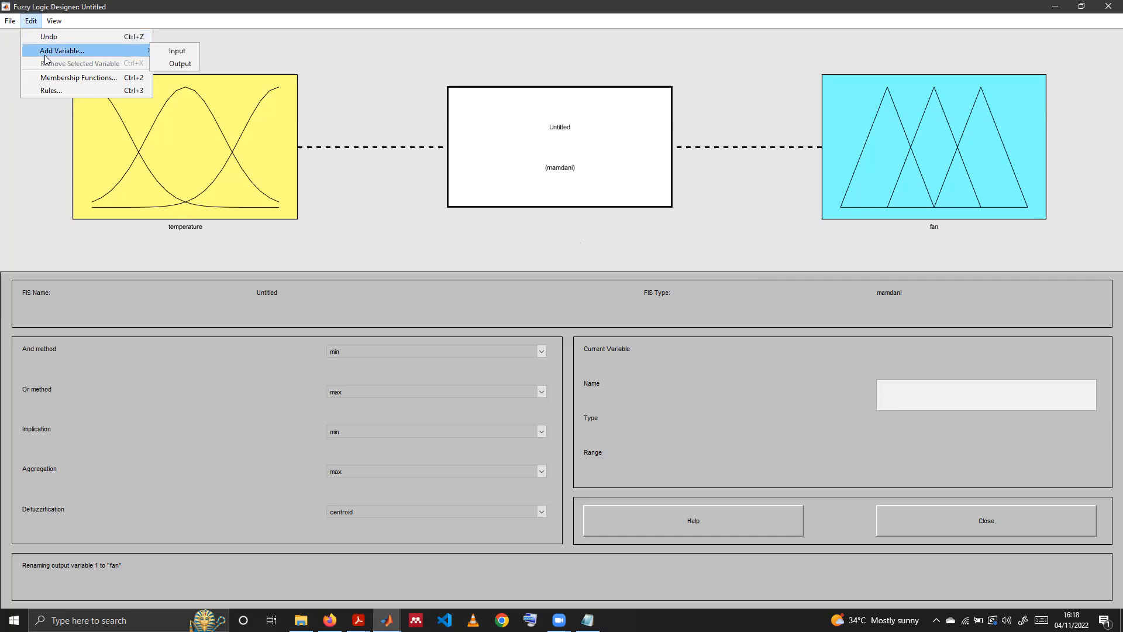
{"action": "left_click", "coordinate": [172, 51]}
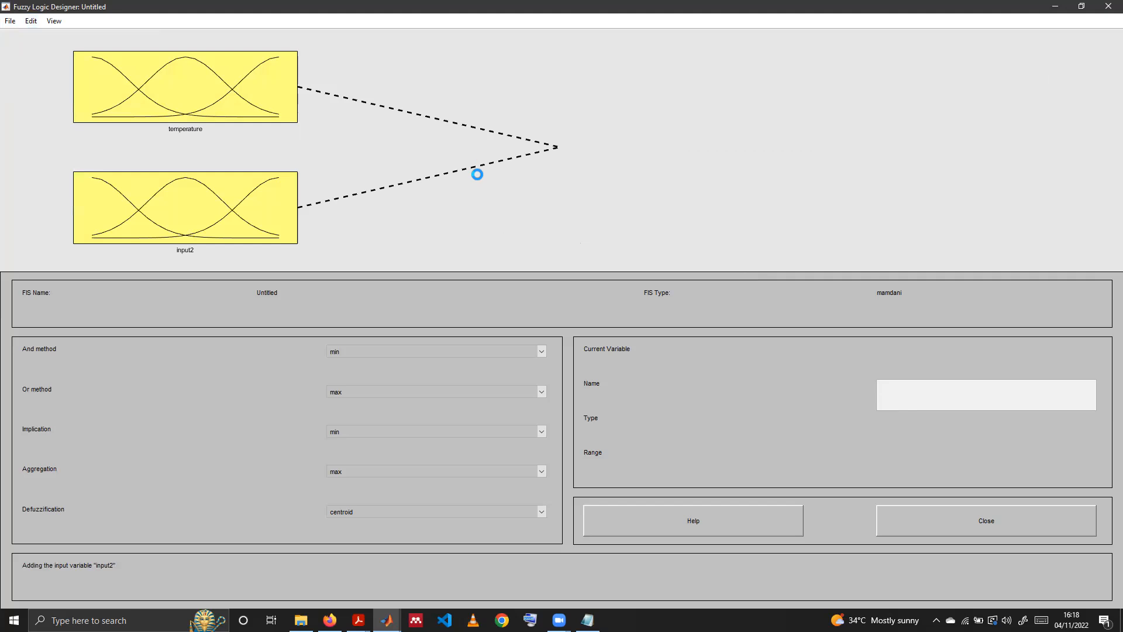
{"action": "left_click", "coordinate": [32, 24]}
{"action": "mouse_move", "coordinate": [69, 52]}
{"action": "left_click", "coordinate": [189, 55]}
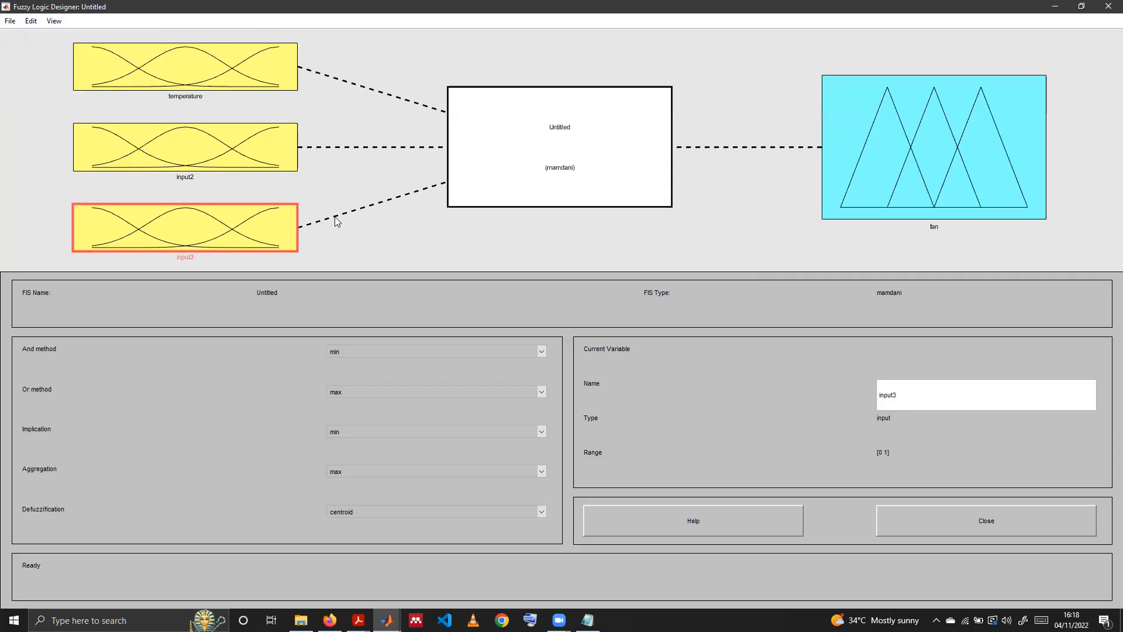
Add a second output variable to the fuzzy system alongside fan.
{"action": "left_click", "coordinate": [31, 21]}
{"action": "mouse_move", "coordinate": [45, 52]}
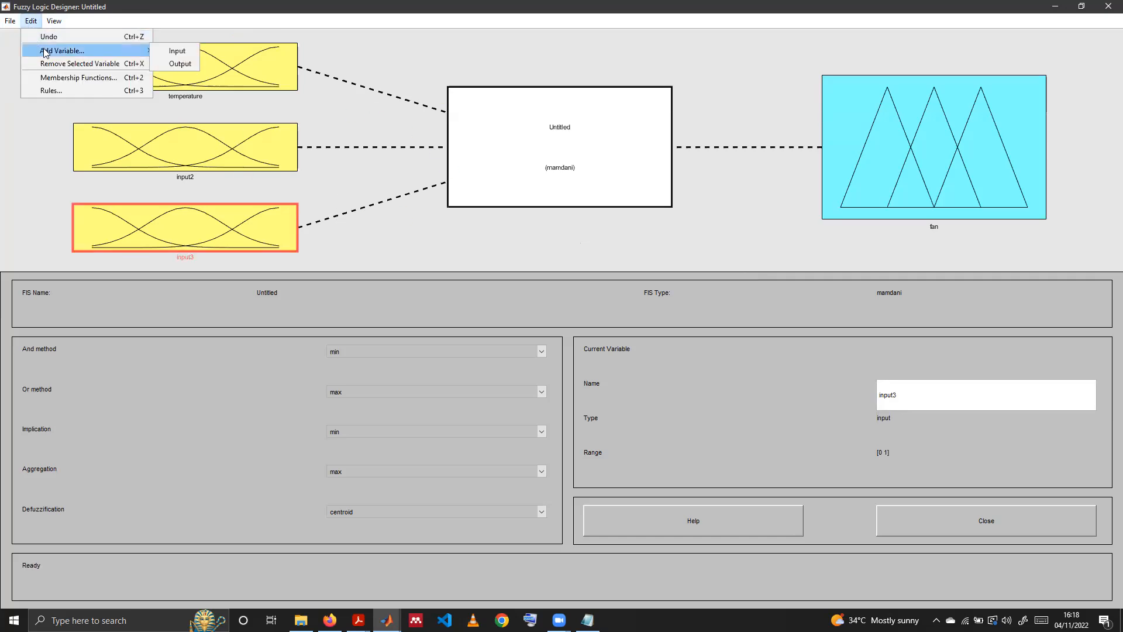
{"action": "left_click", "coordinate": [181, 63]}
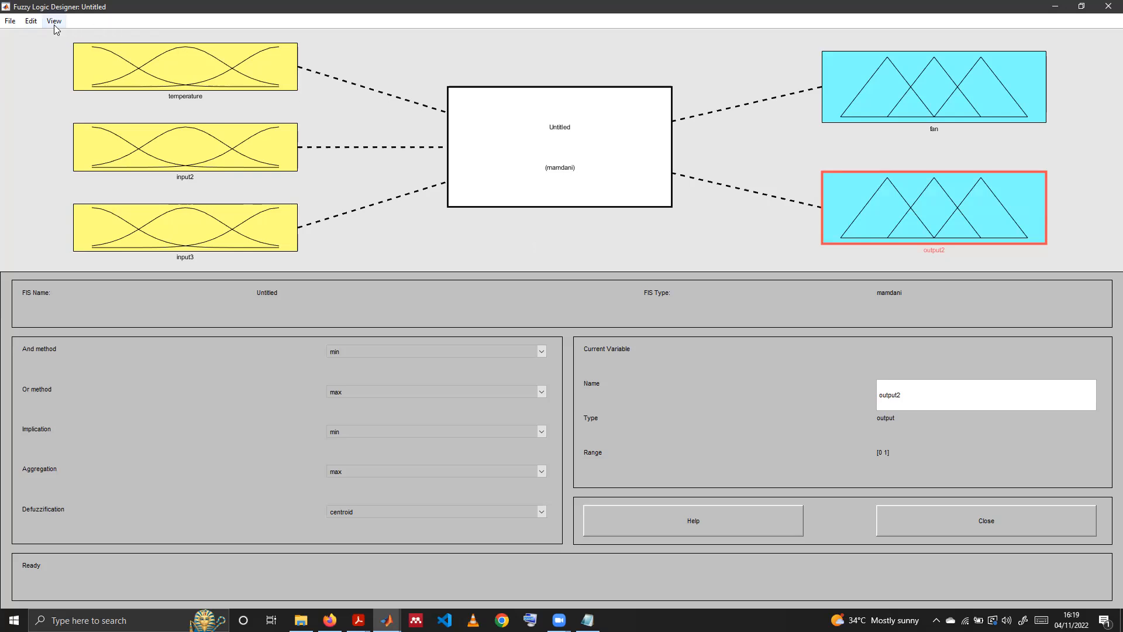
Remove the extra input variables input2 and input3 from the fuzzy system.
{"action": "left_click", "coordinate": [138, 147]}
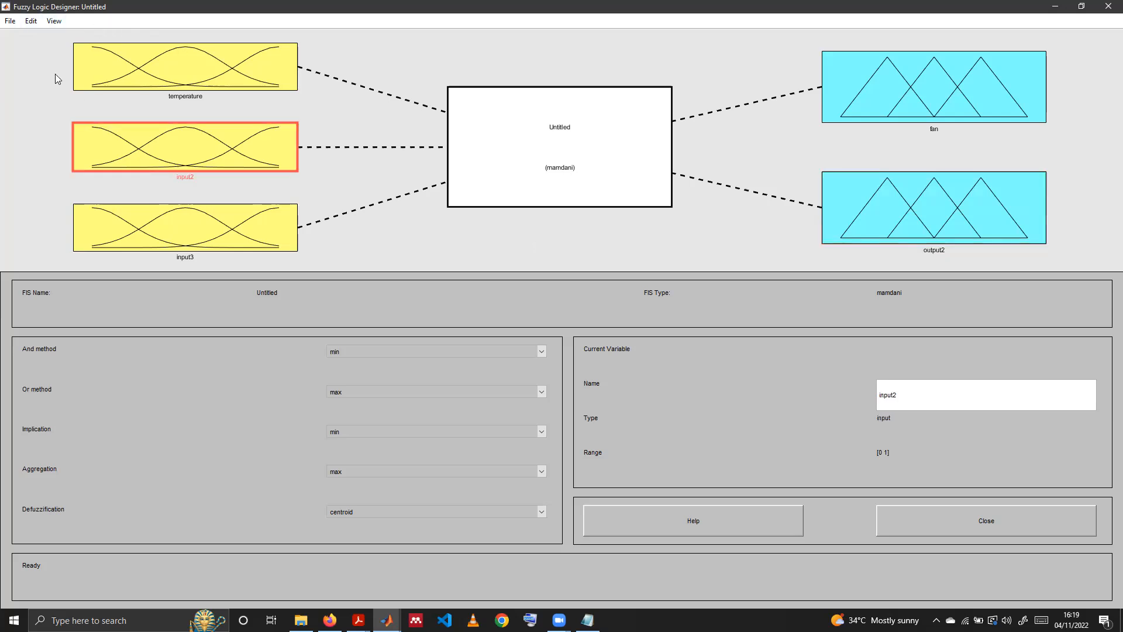
{"action": "left_click", "coordinate": [31, 22]}
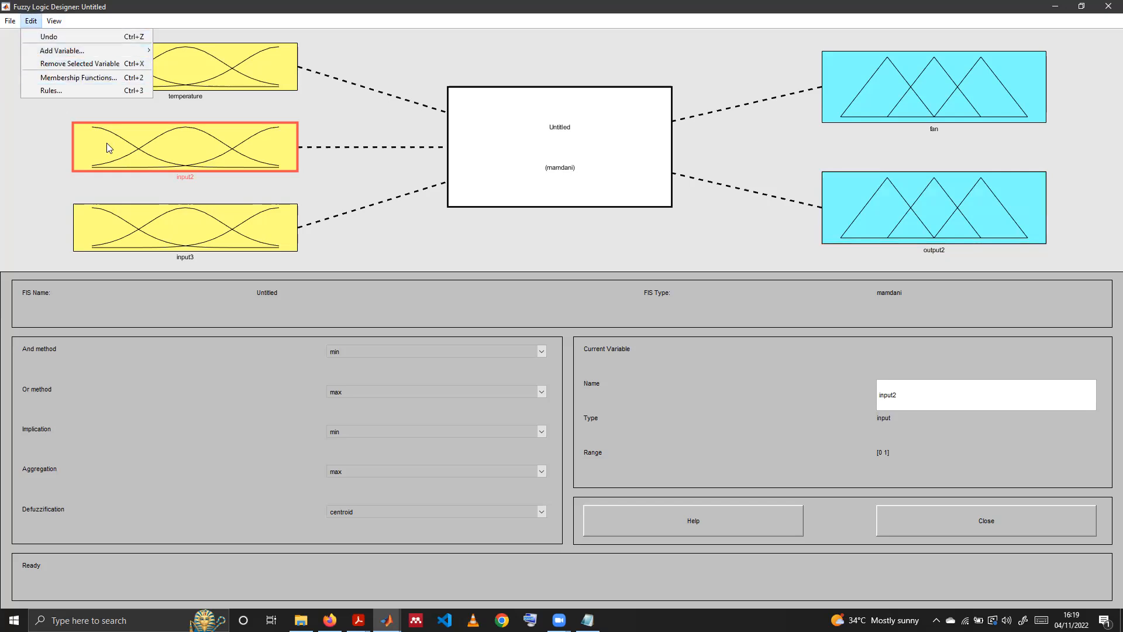
{"action": "left_click", "coordinate": [72, 63]}
{"action": "left_click", "coordinate": [178, 212]}
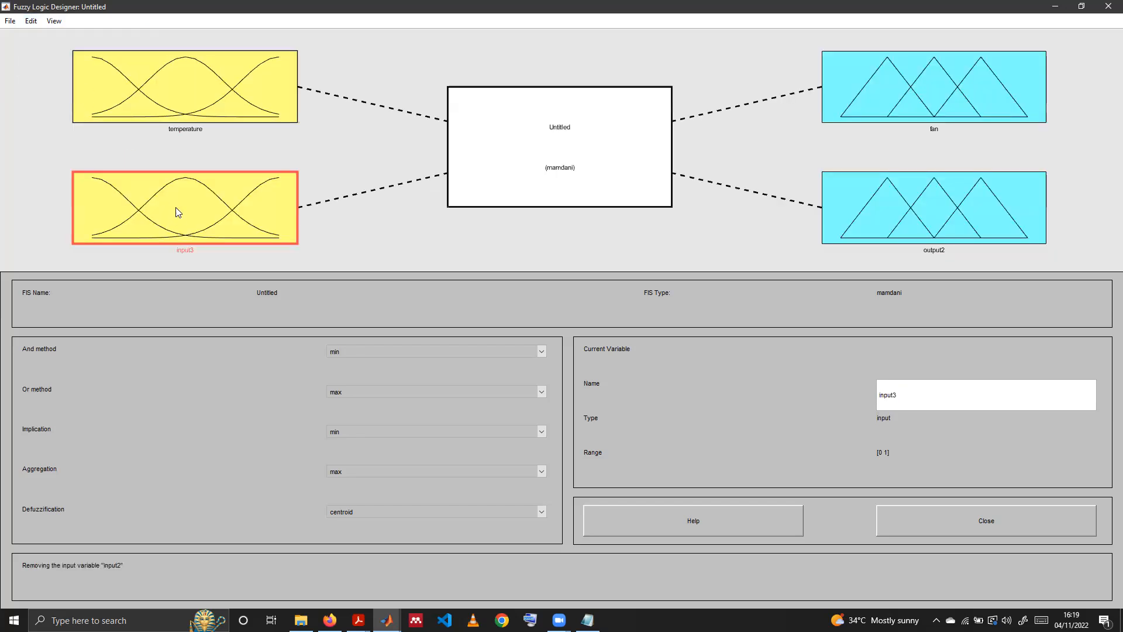
{"action": "left_click", "coordinate": [31, 22]}
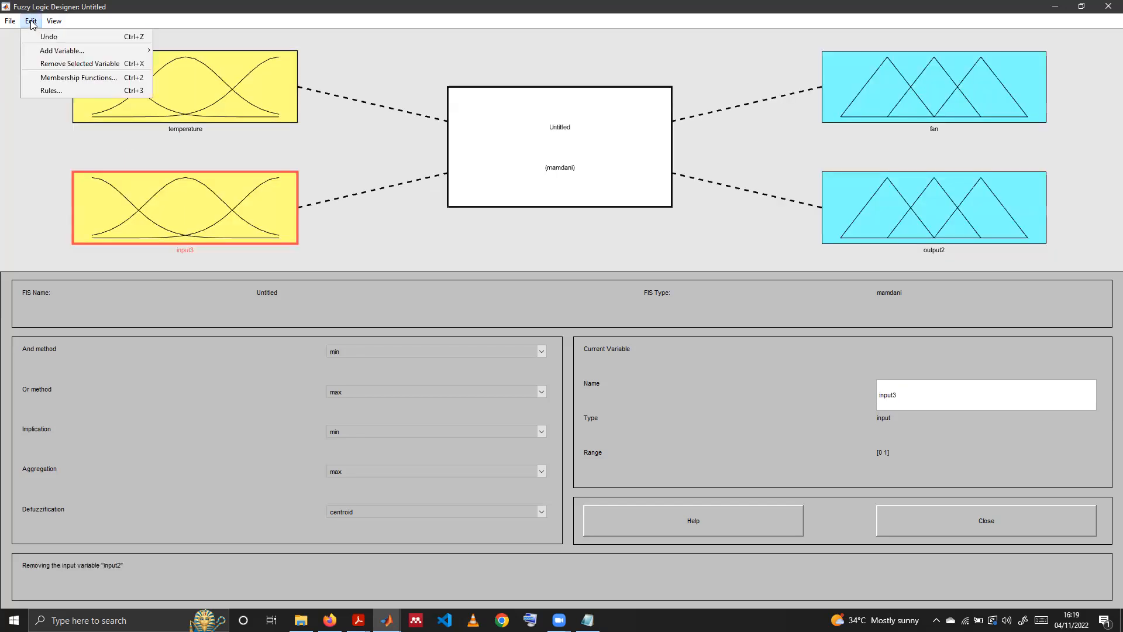
{"action": "left_click", "coordinate": [51, 64]}
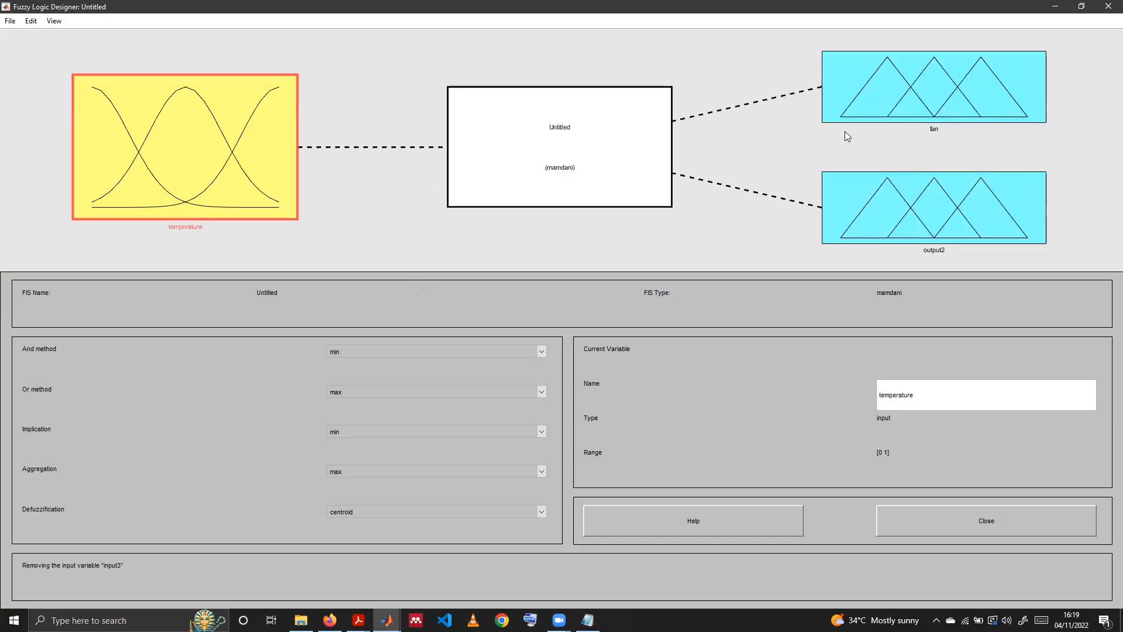
Remove the extra output variable output2 from the fuzzy system.
{"action": "left_click", "coordinate": [909, 215]}
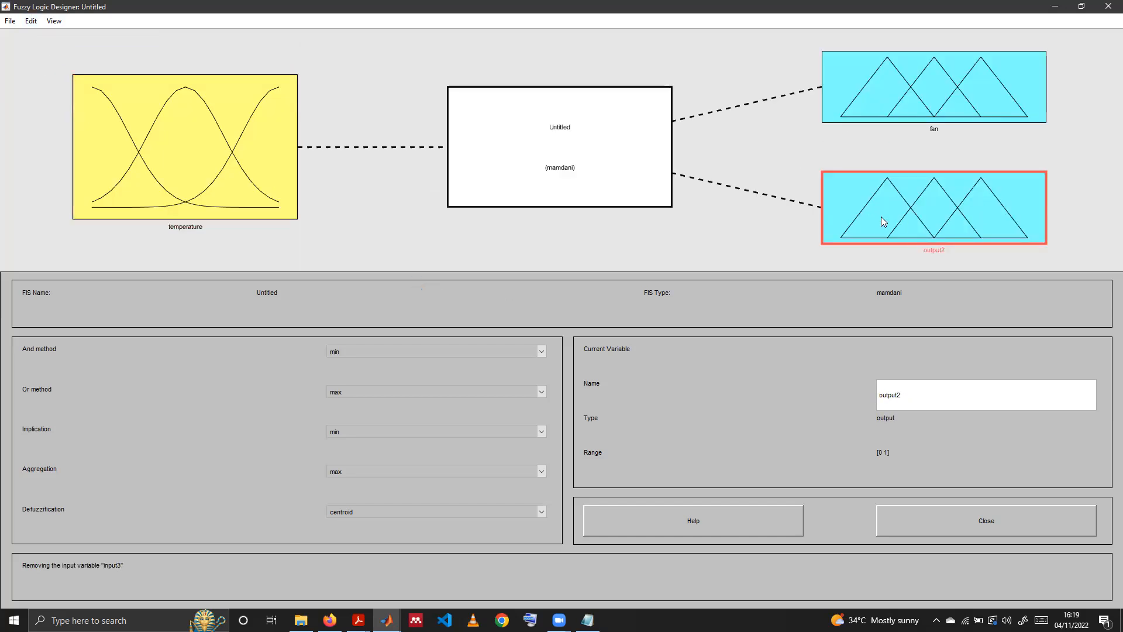
{"action": "left_click", "coordinate": [31, 21]}
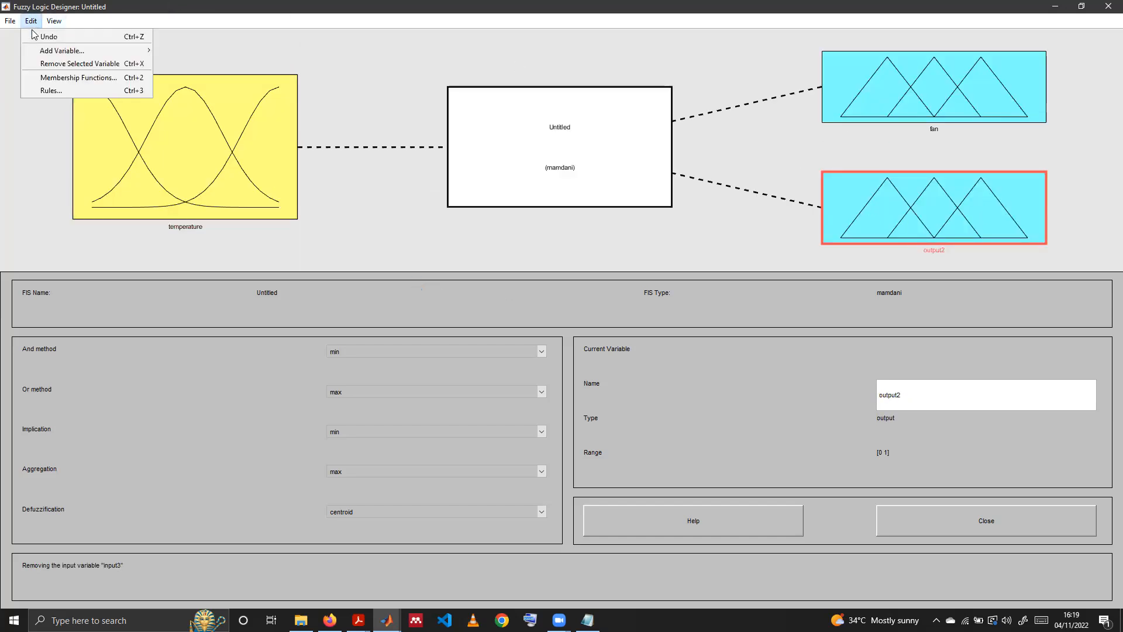
{"action": "left_click", "coordinate": [59, 65]}
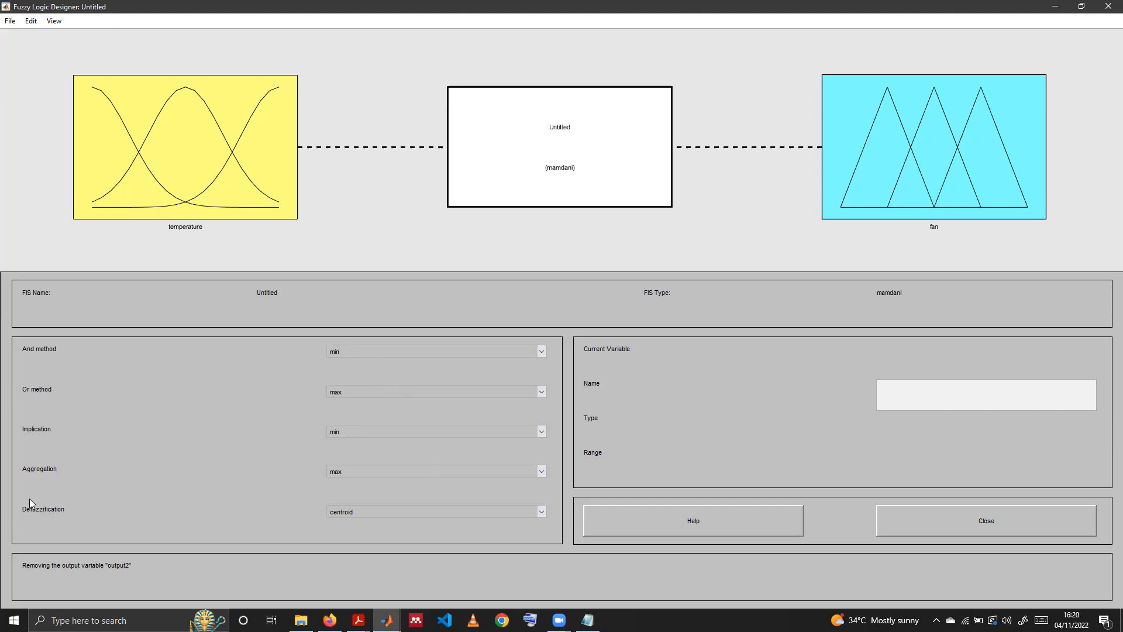
Choose centroid as the defuzzification method.
{"action": "left_click", "coordinate": [395, 519]}
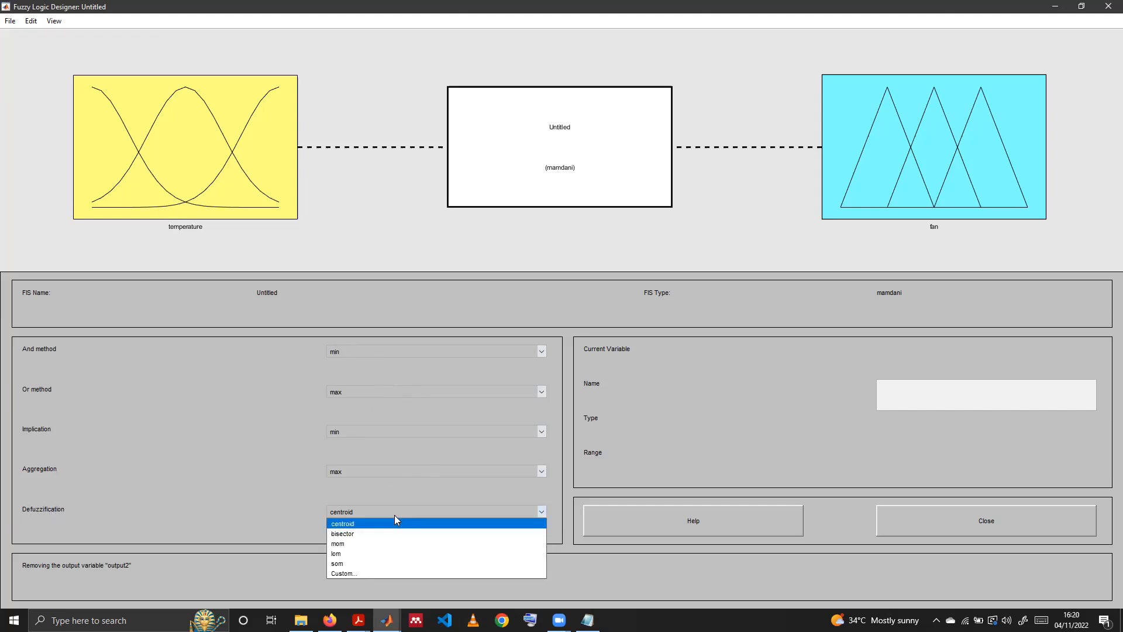
{"action": "left_click", "coordinate": [337, 525]}
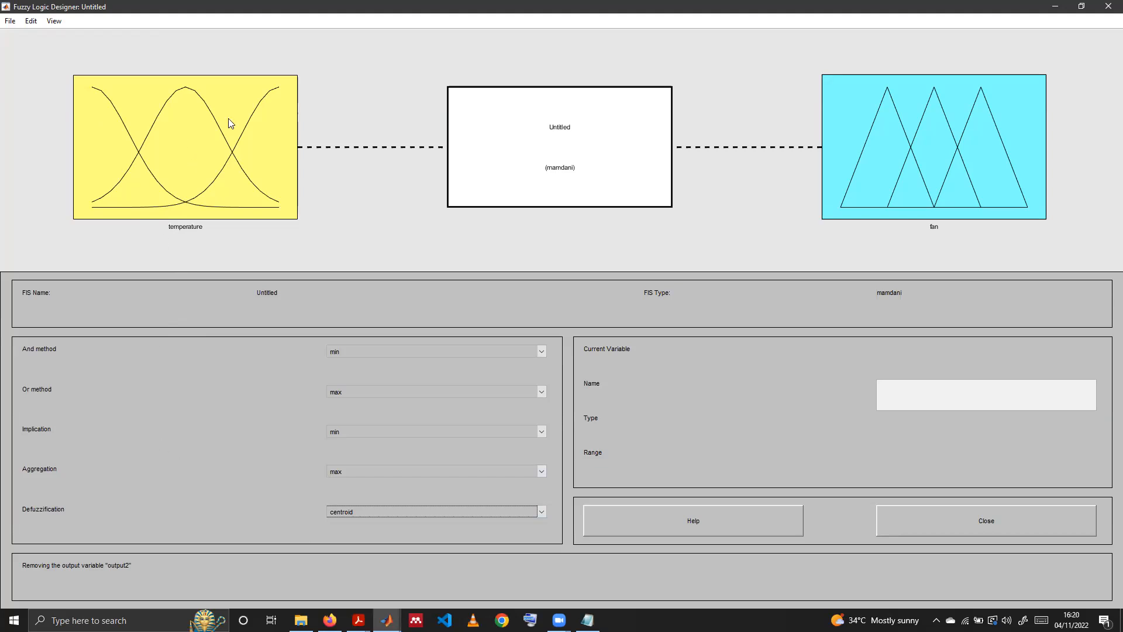
Open the membership functions of the temperature input in a maximised Membership Function Editor, with temperature as the selected variable.
{"action": "left_click", "coordinate": [177, 169]}
{"action": "double_click", "coordinate": [181, 173]}
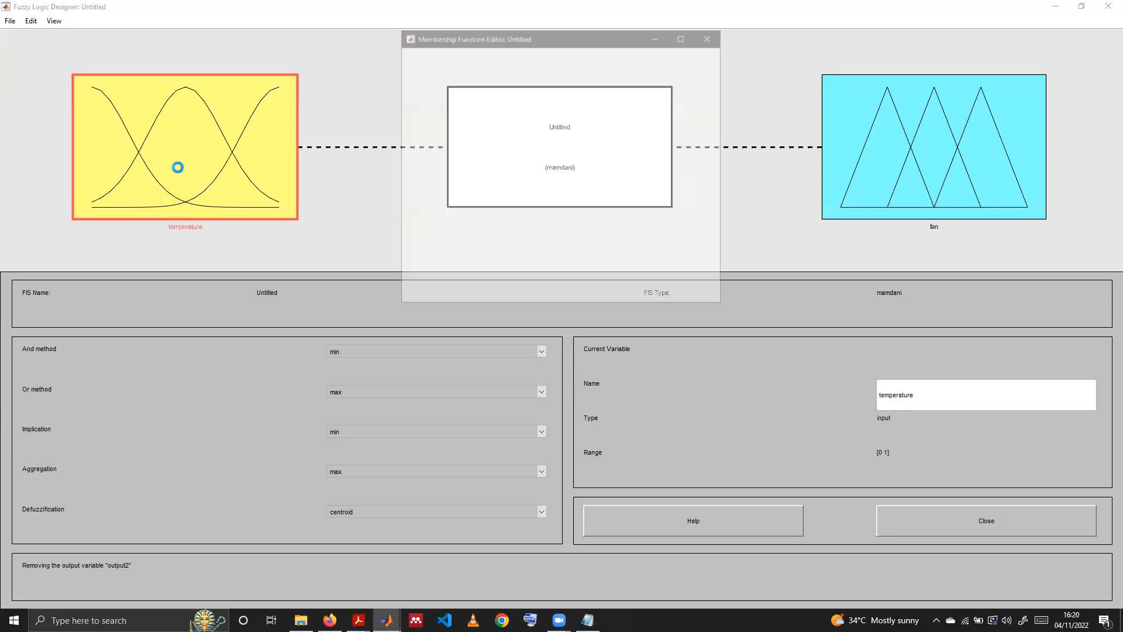
{"action": "left_click", "coordinate": [684, 35]}
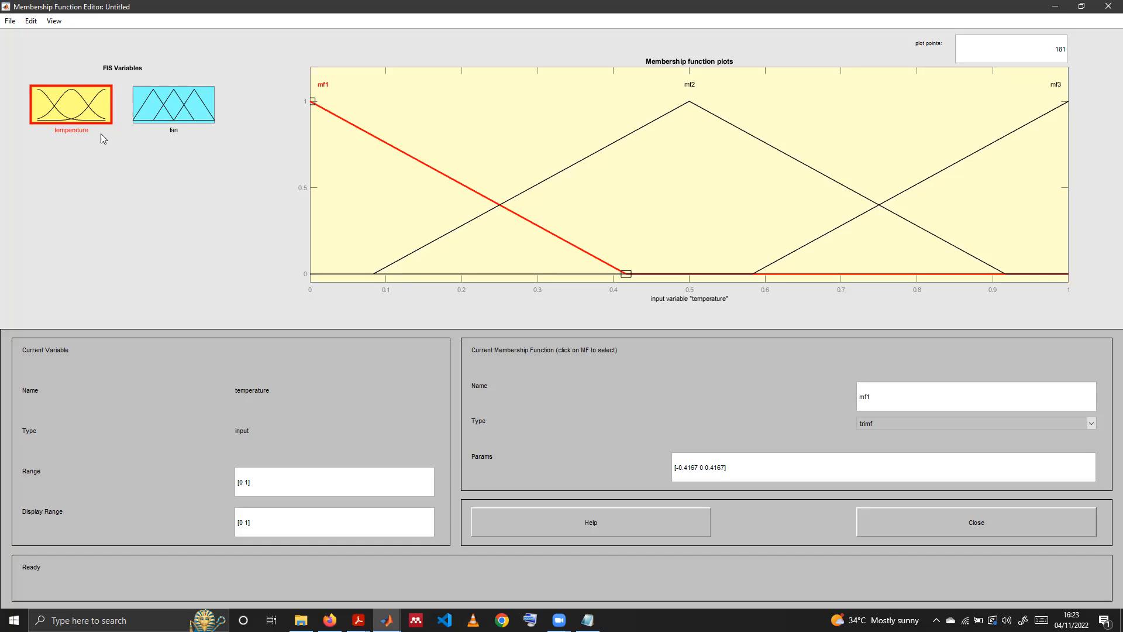
{"action": "left_click", "coordinate": [177, 102]}
{"action": "left_click", "coordinate": [80, 111]}
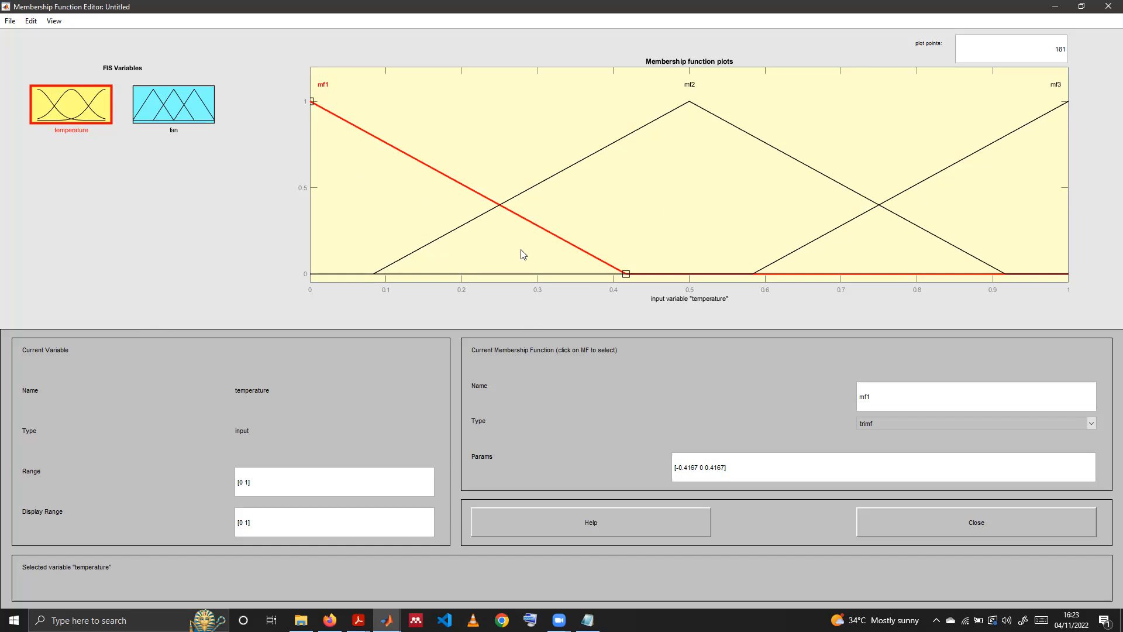
Remove all membership functions from the temperature input variable.
{"action": "left_click", "coordinate": [31, 22]}
{"action": "left_click", "coordinate": [31, 24]}
{"action": "left_click", "coordinate": [32, 23]}
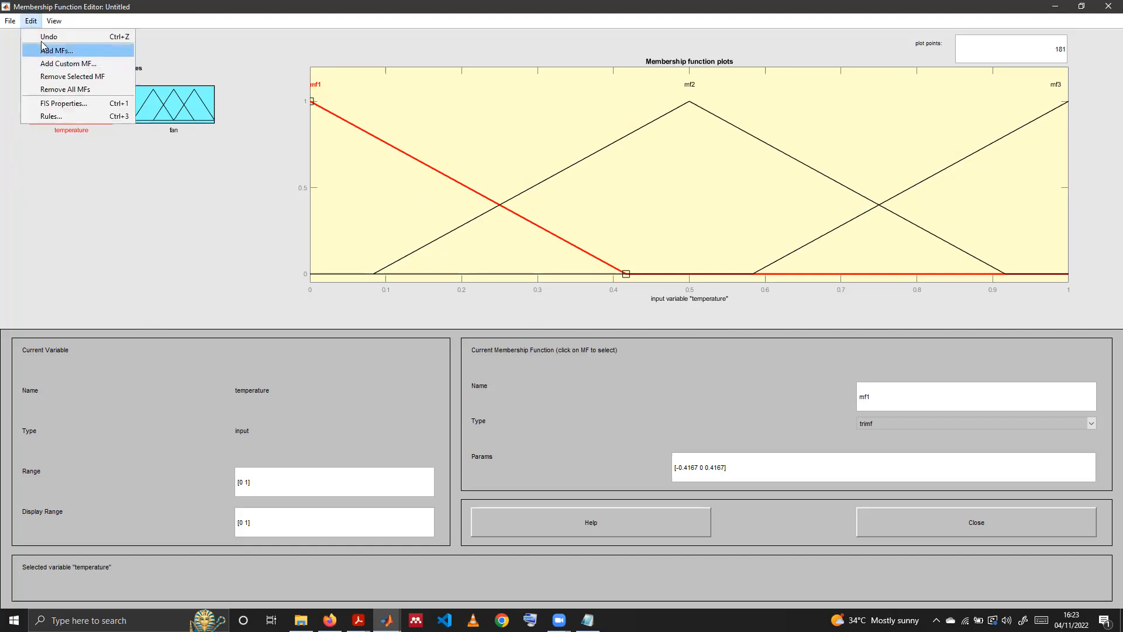
{"action": "left_click", "coordinate": [61, 91]}
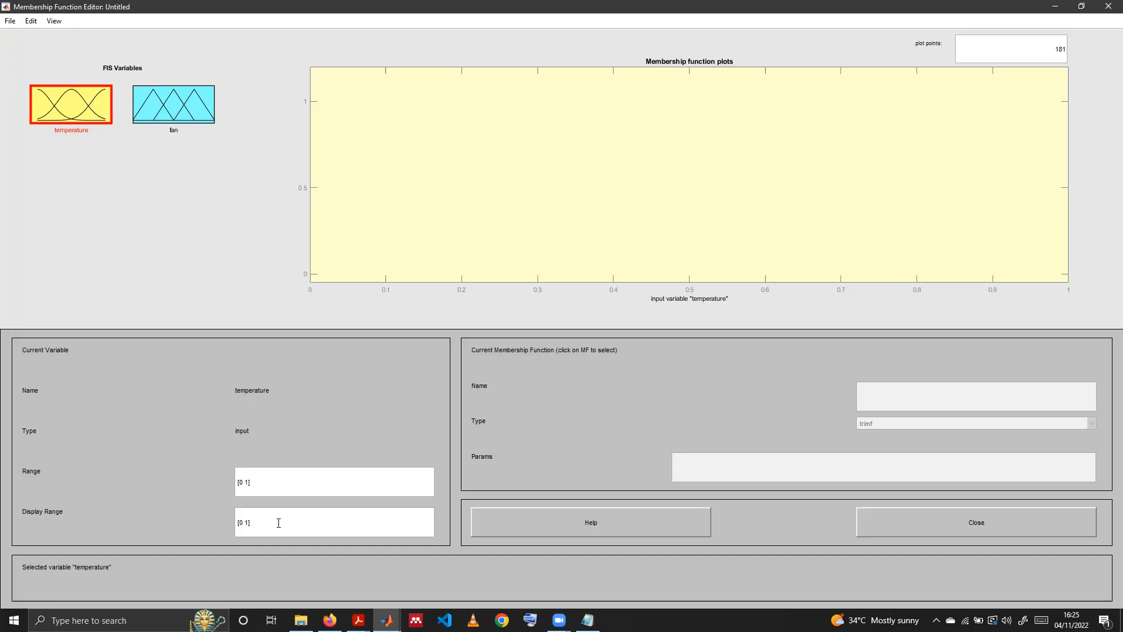
Set the range and display range of the temperature input to [-10 70].
{"action": "type", "text": "70"}
{"action": "key", "text": "BackSpace"}
{"action": "key", "text": "BackSpace"}
{"action": "key", "text": "BackSpace"}
{"action": "type", "text": "70]"}
{"action": "double_click", "coordinate": [243, 481]}
{"action": "type", "text": "-10"}
{"action": "left_click", "coordinate": [255, 480]}
{"action": "left_click", "coordinate": [32, 22]}
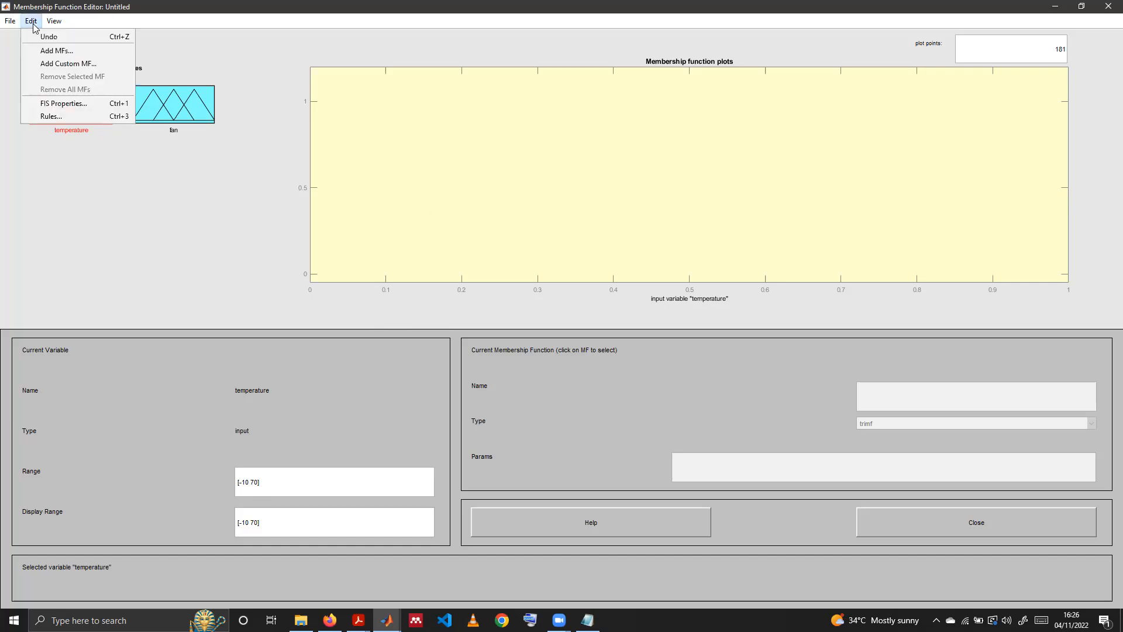
{"action": "left_click", "coordinate": [194, 277]}
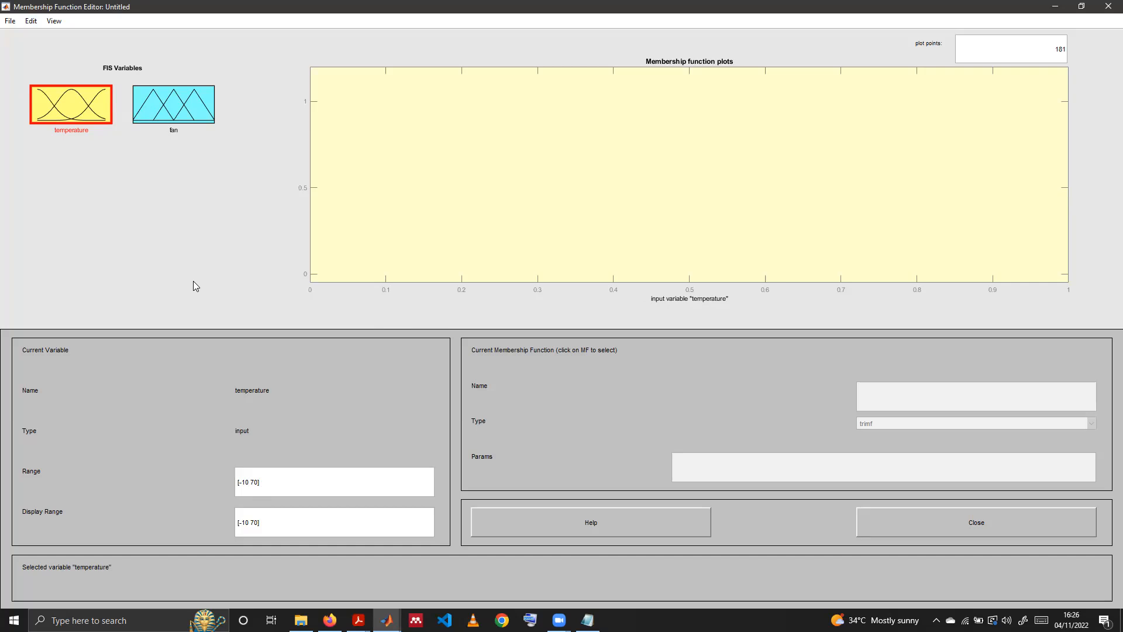
Add three trapezoidal (trapmf) membership functions to the temperature input.
{"action": "left_click", "coordinate": [32, 21]}
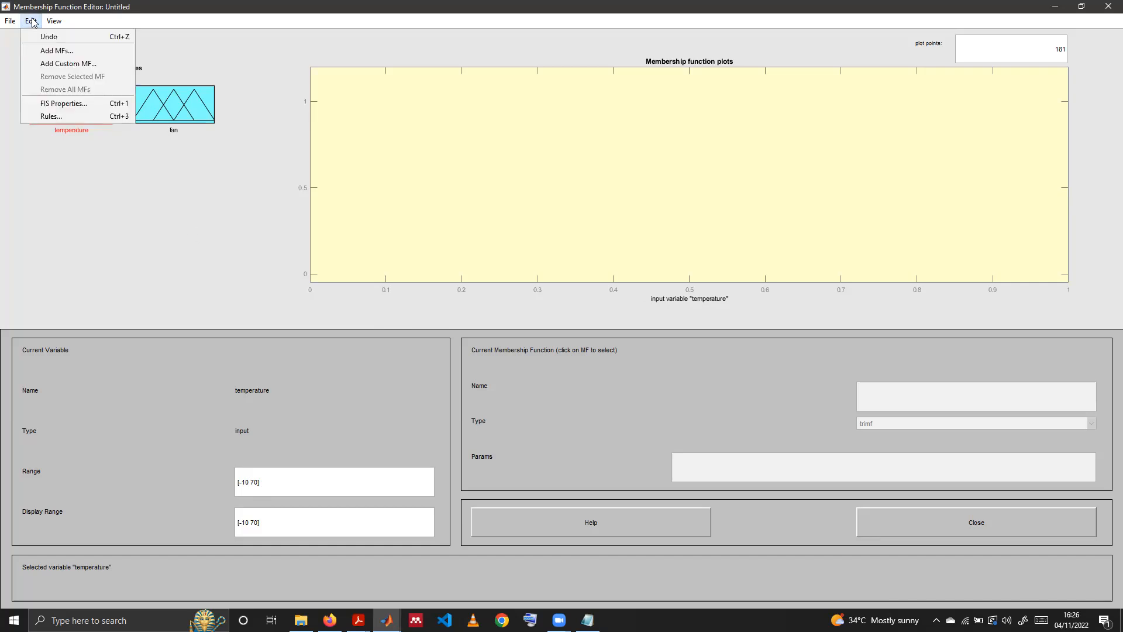
{"action": "left_click", "coordinate": [39, 56]}
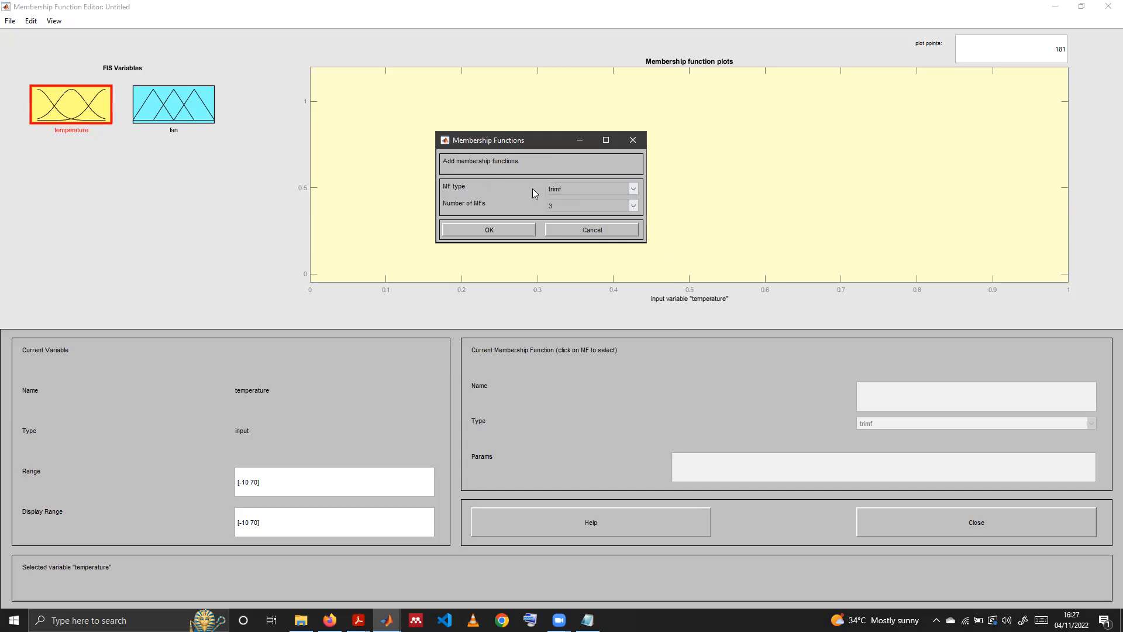
{"action": "left_click", "coordinate": [567, 194]}
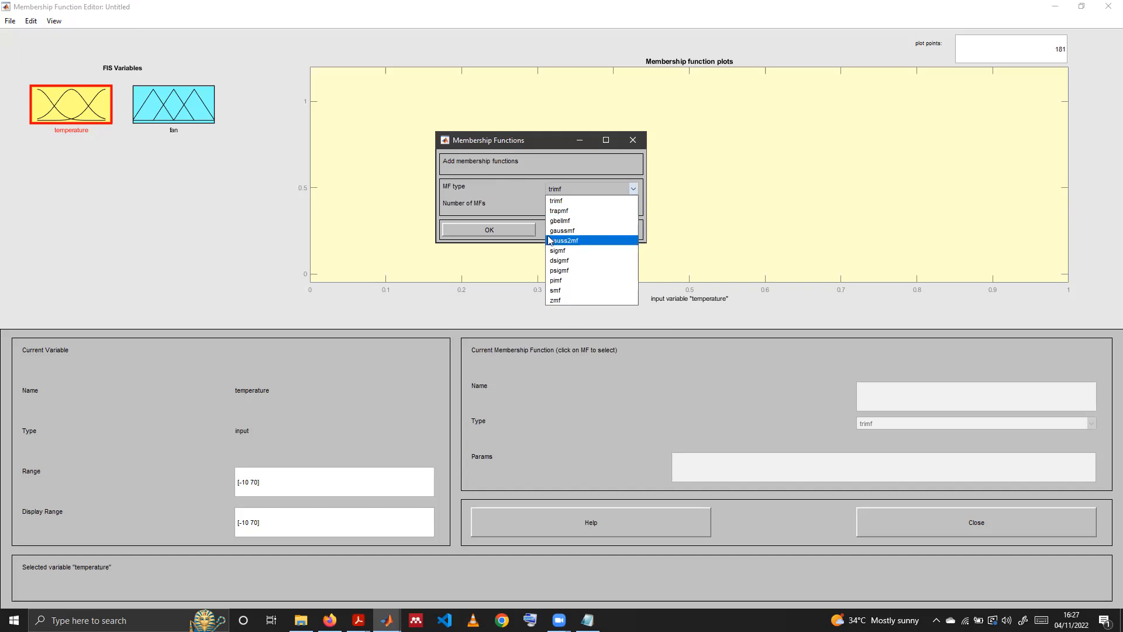
{"action": "left_click", "coordinate": [566, 211]}
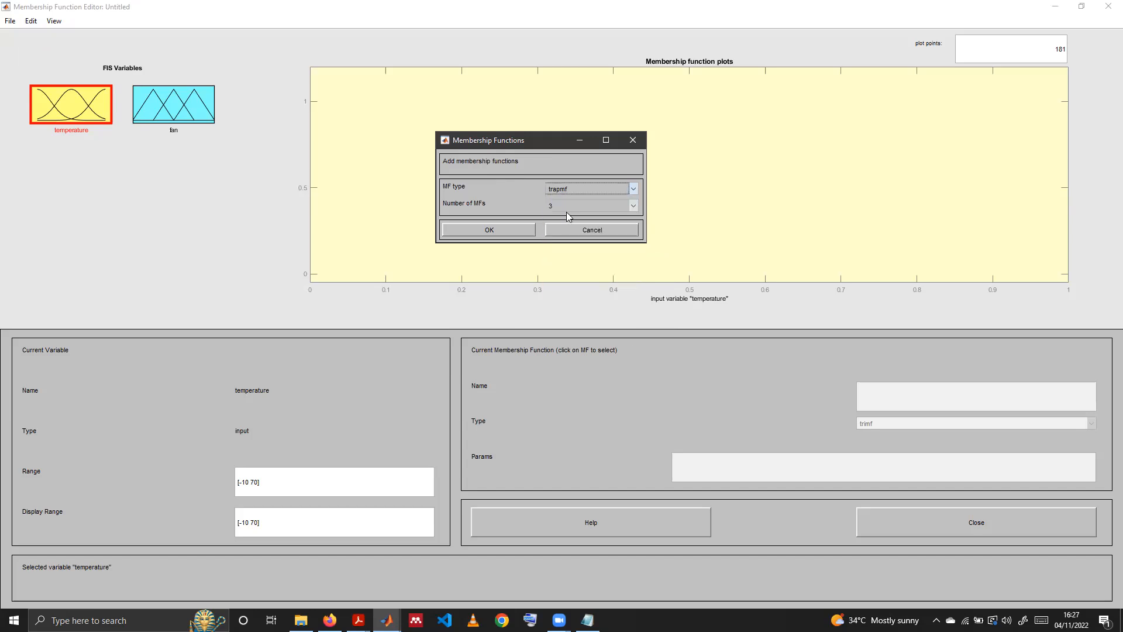
{"action": "left_click", "coordinate": [574, 207]}
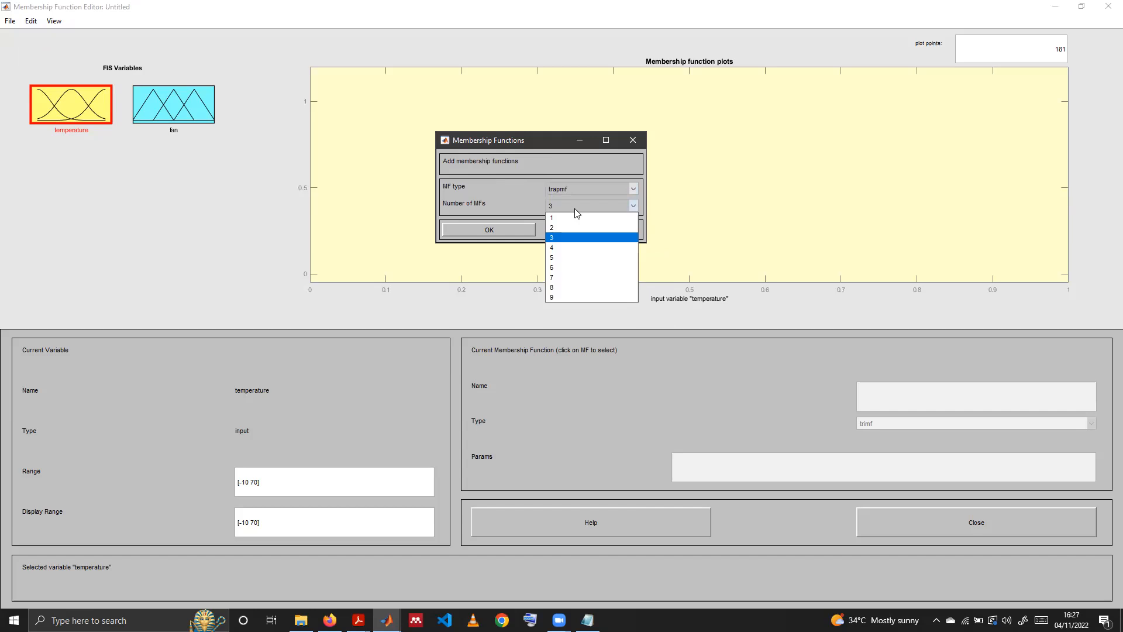
{"action": "left_click", "coordinate": [576, 238]}
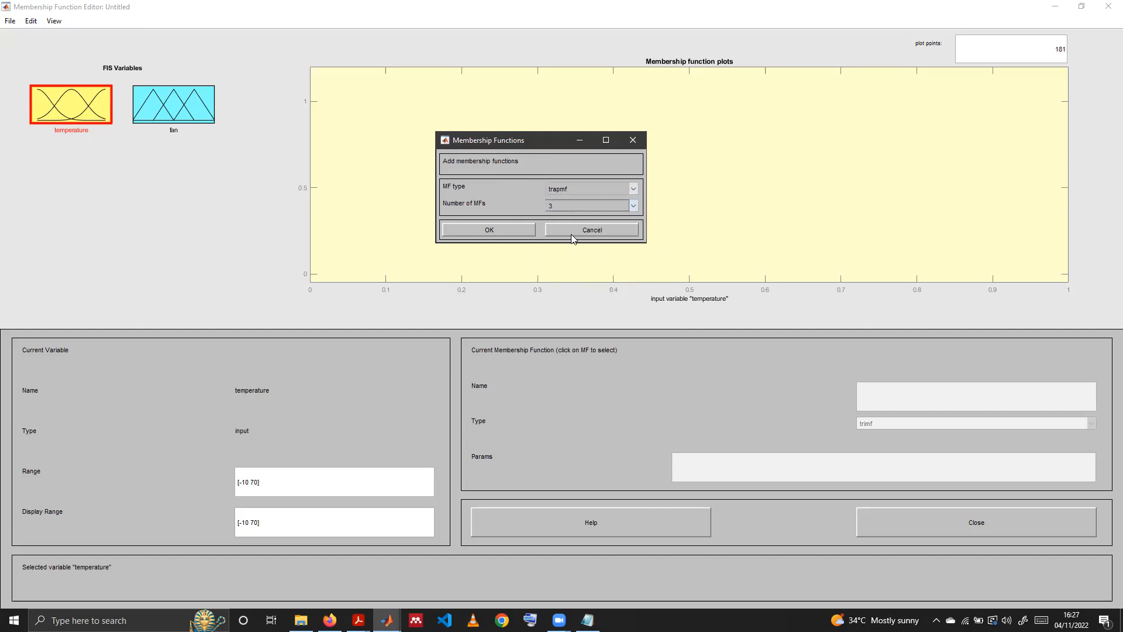
{"action": "left_click", "coordinate": [508, 229]}
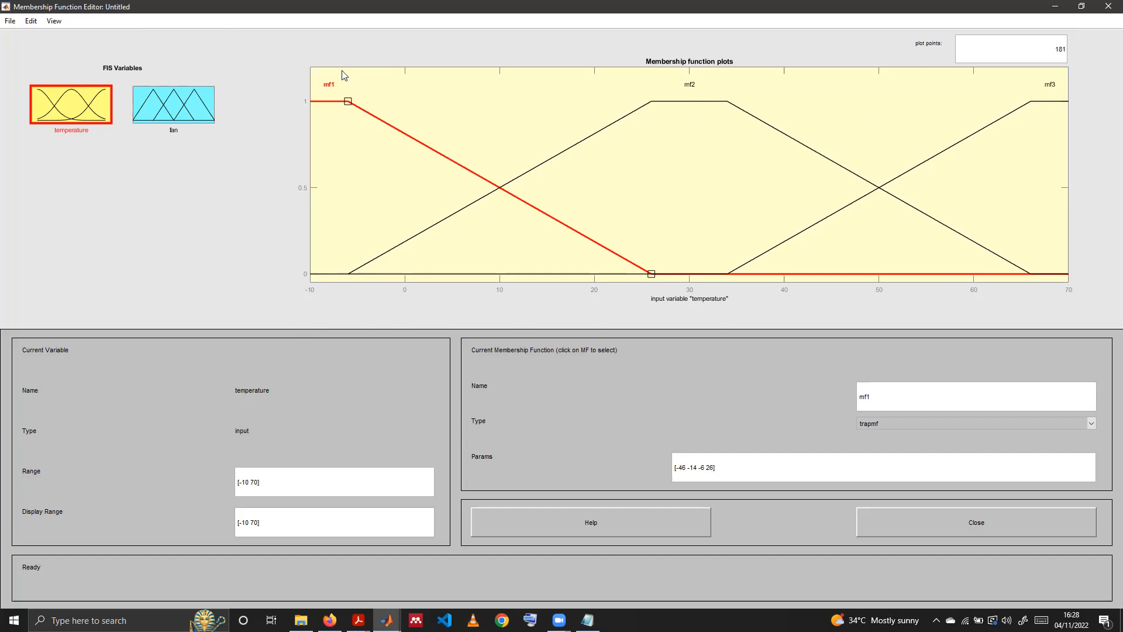
Rename the temperature membership function mf1 as cold.
{"action": "left_click", "coordinate": [576, 149]}
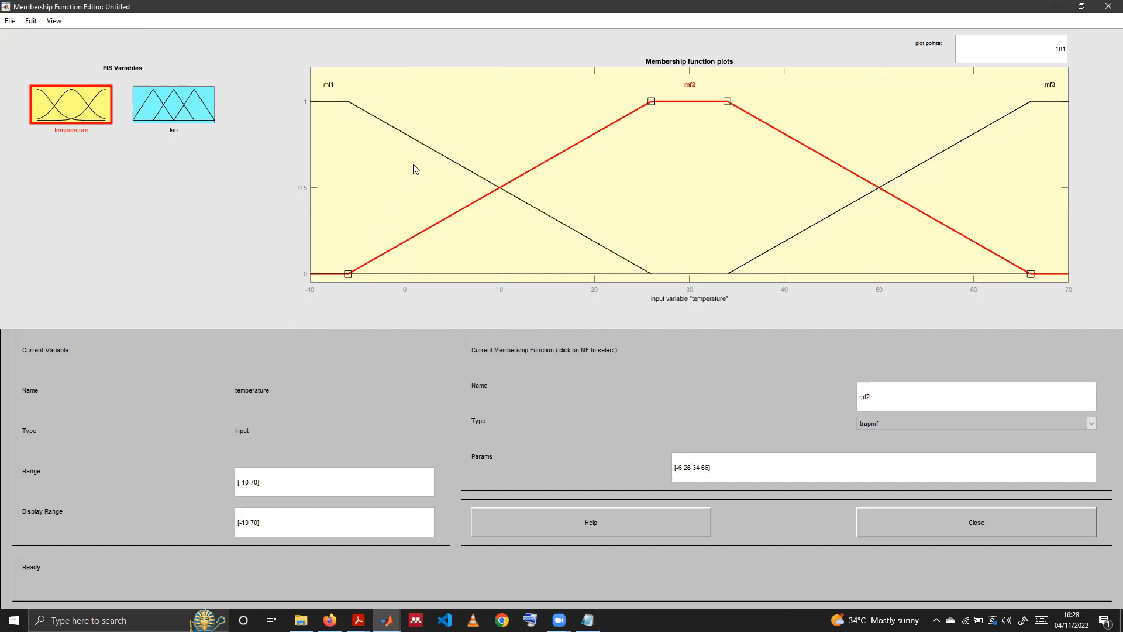
{"action": "left_click", "coordinate": [427, 148]}
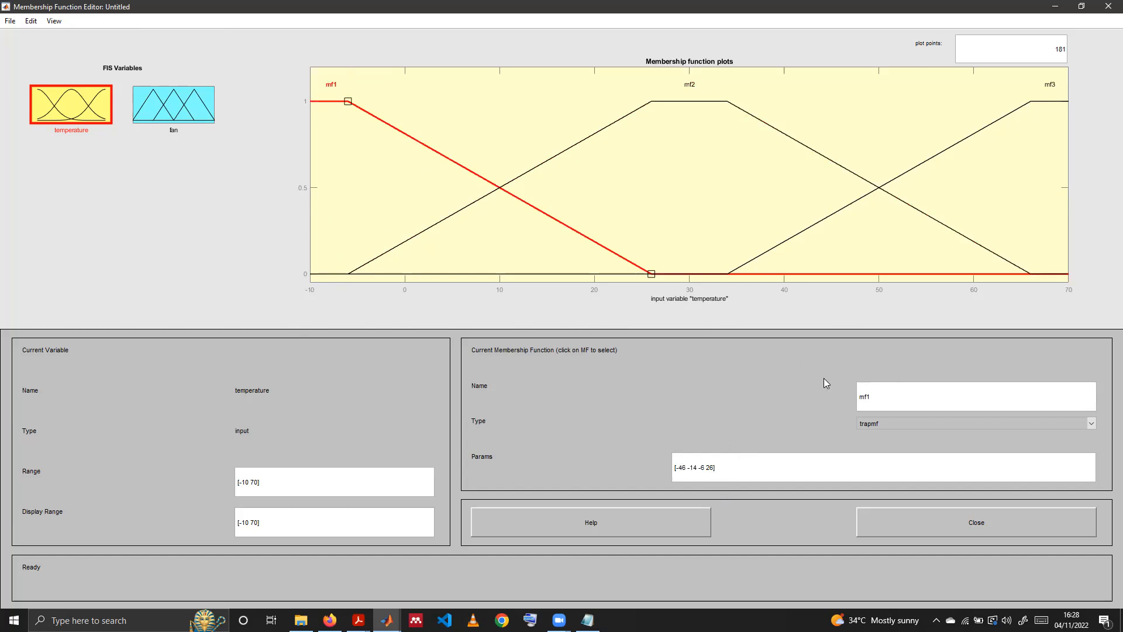
{"action": "left_click_drag", "start_coordinate": [880, 396], "coordinate": [842, 395]}
{"action": "type", "text": "cold"}
Rename the temperature membership functions mf2 as warm and mf3 as hot.
{"action": "left_click", "coordinate": [696, 88]}
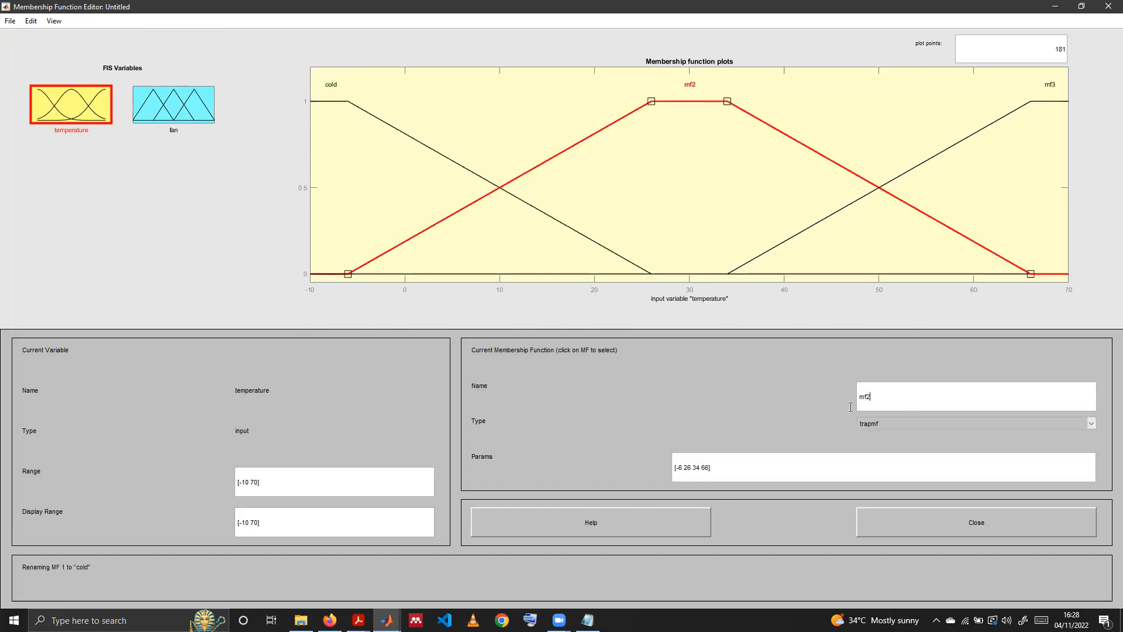
{"action": "left_click_drag", "start_coordinate": [873, 397], "coordinate": [853, 400]}
{"action": "left_click", "coordinate": [1007, 114]}
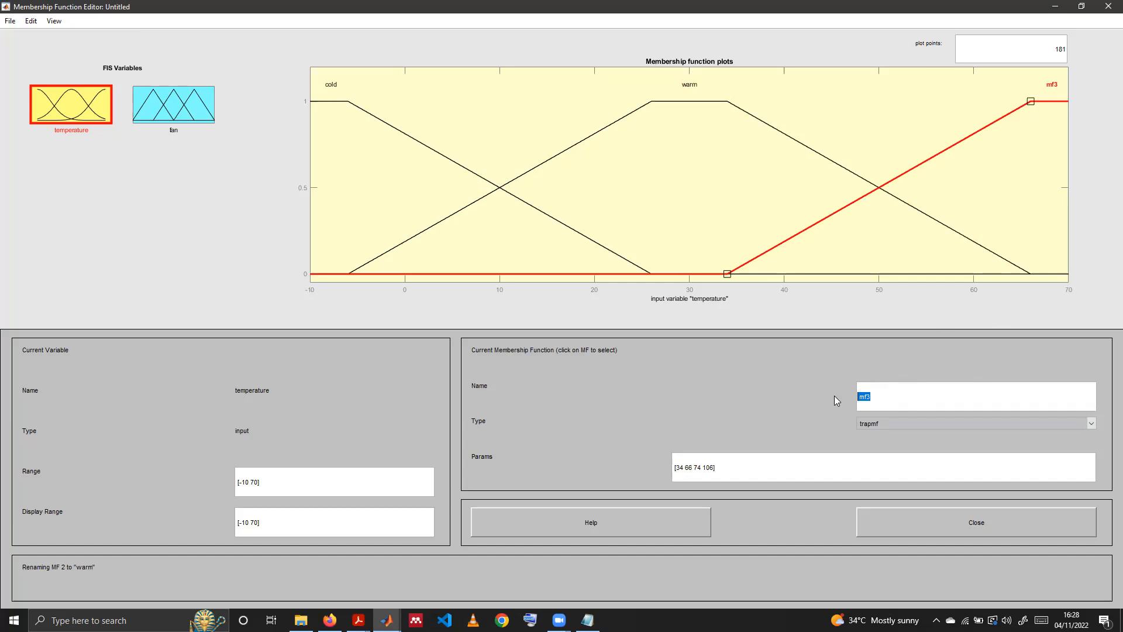
{"action": "key", "text": "Return"}
{"action": "mouse_move", "coordinate": [559, 620]}
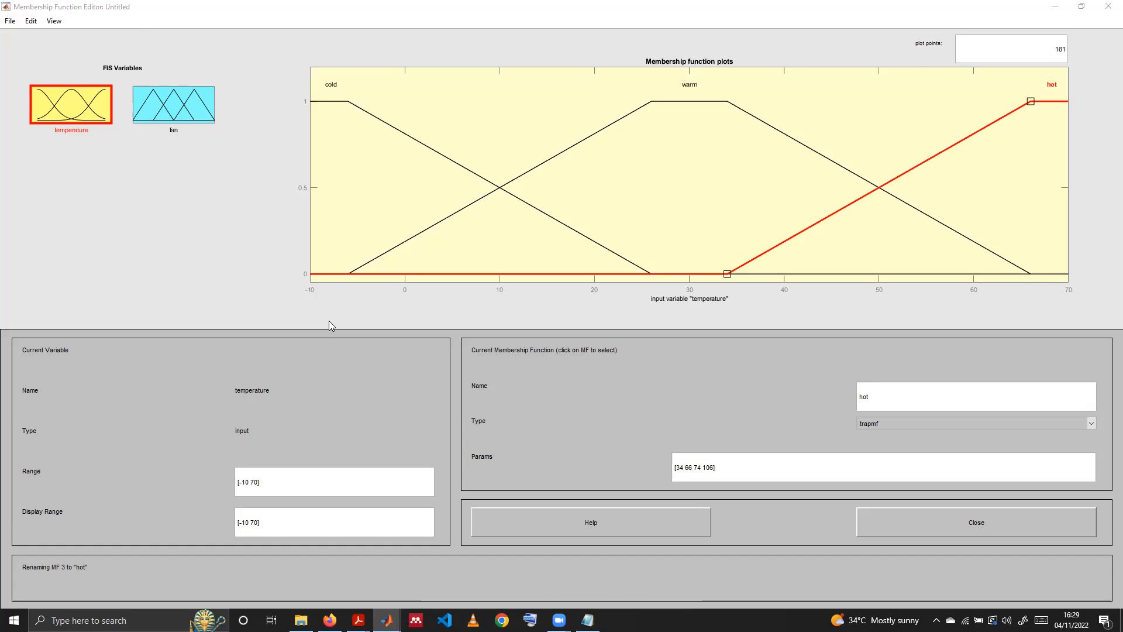
Reshape the cold membership function by hand into a trapezoid at about [-9.79 2.98 19.8 22.2].
{"action": "left_click", "coordinate": [378, 119]}
{"action": "left_click", "coordinate": [380, 124]}
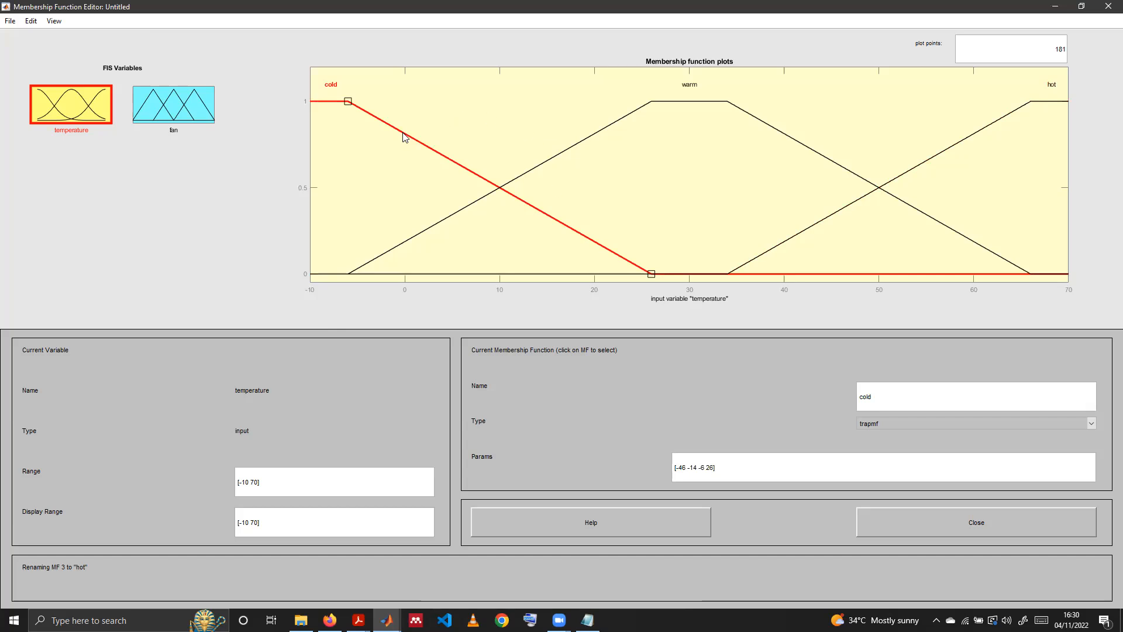
{"action": "left_click_drag", "start_coordinate": [404, 137], "coordinate": [749, 130]}
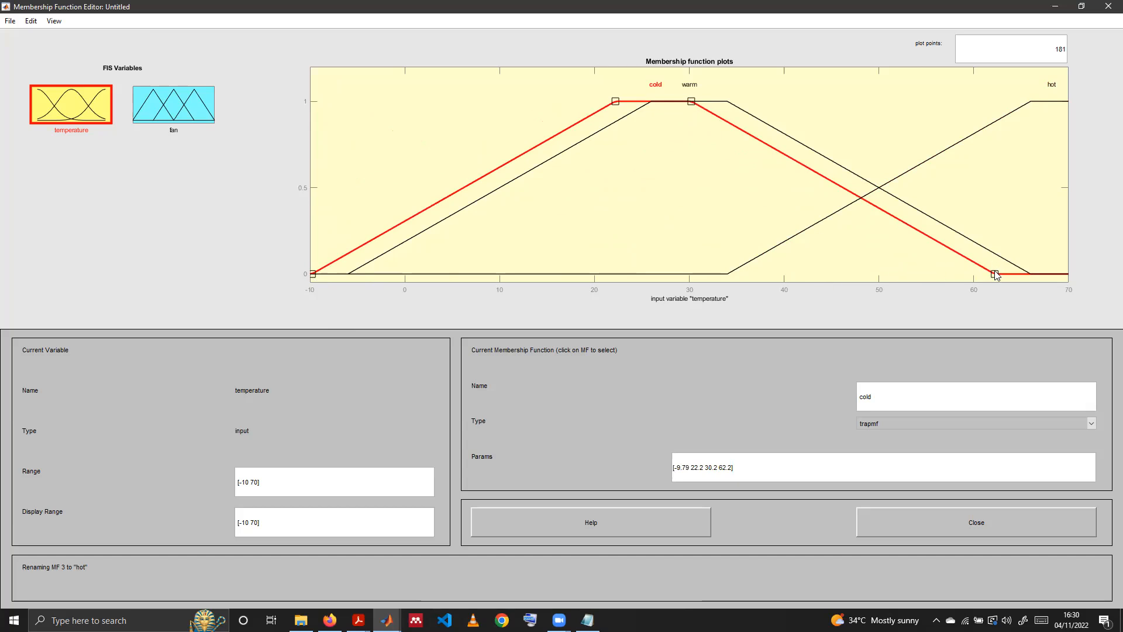
{"action": "left_click_drag", "start_coordinate": [997, 276], "coordinate": [513, 273]}
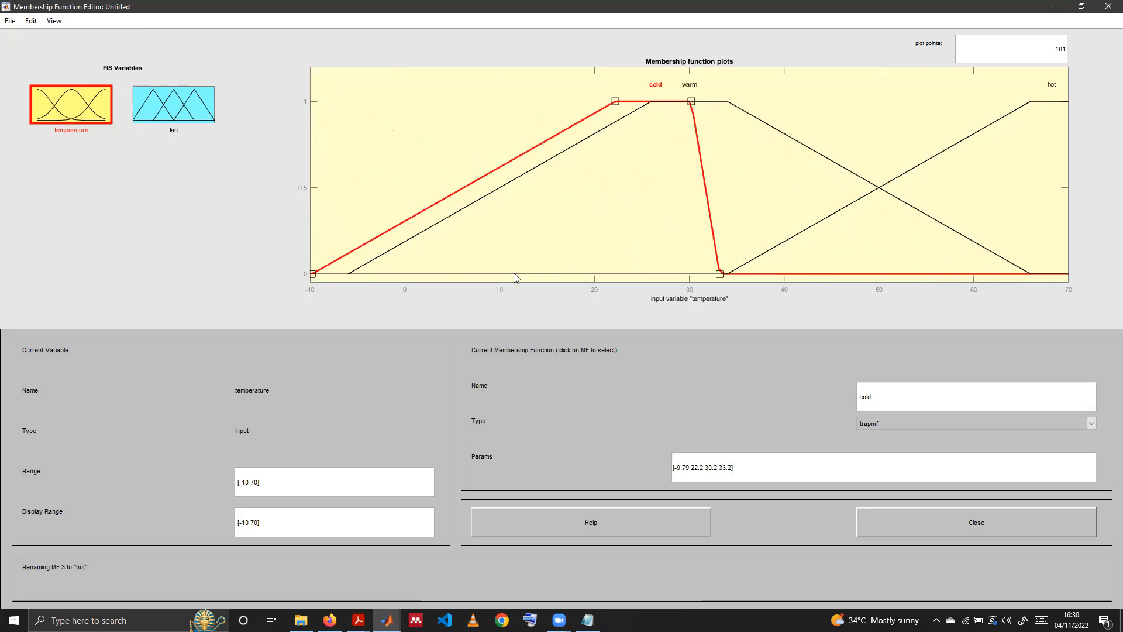
{"action": "left_click_drag", "start_coordinate": [621, 106], "coordinate": [434, 110]}
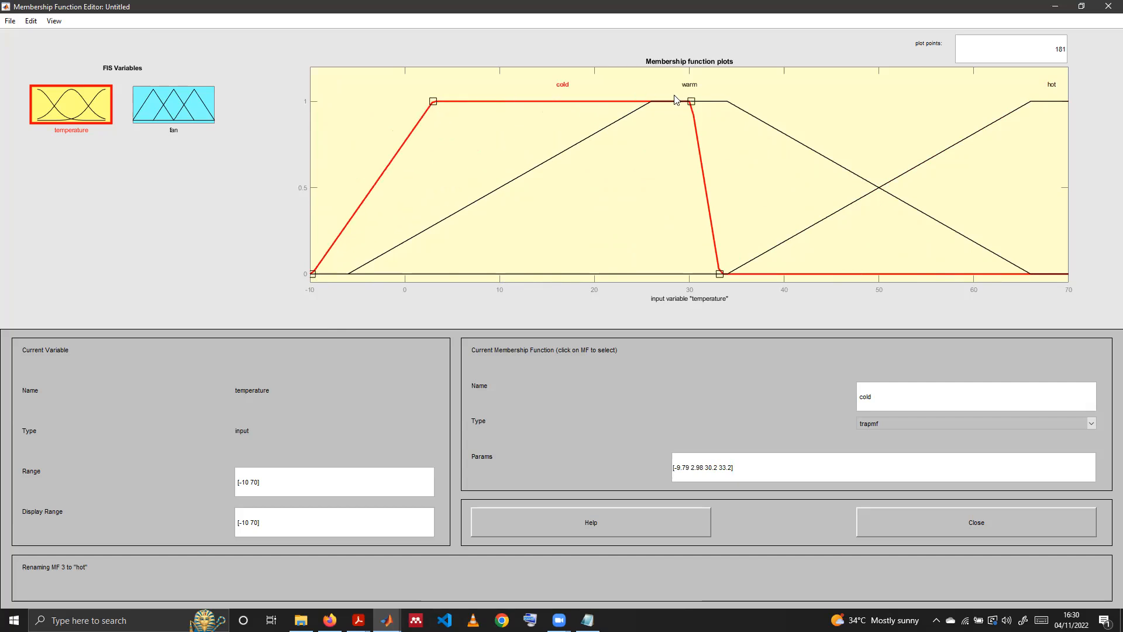
{"action": "left_click_drag", "start_coordinate": [691, 102], "coordinate": [592, 101]}
{"action": "left_click_drag", "start_coordinate": [719, 273], "coordinate": [494, 275]}
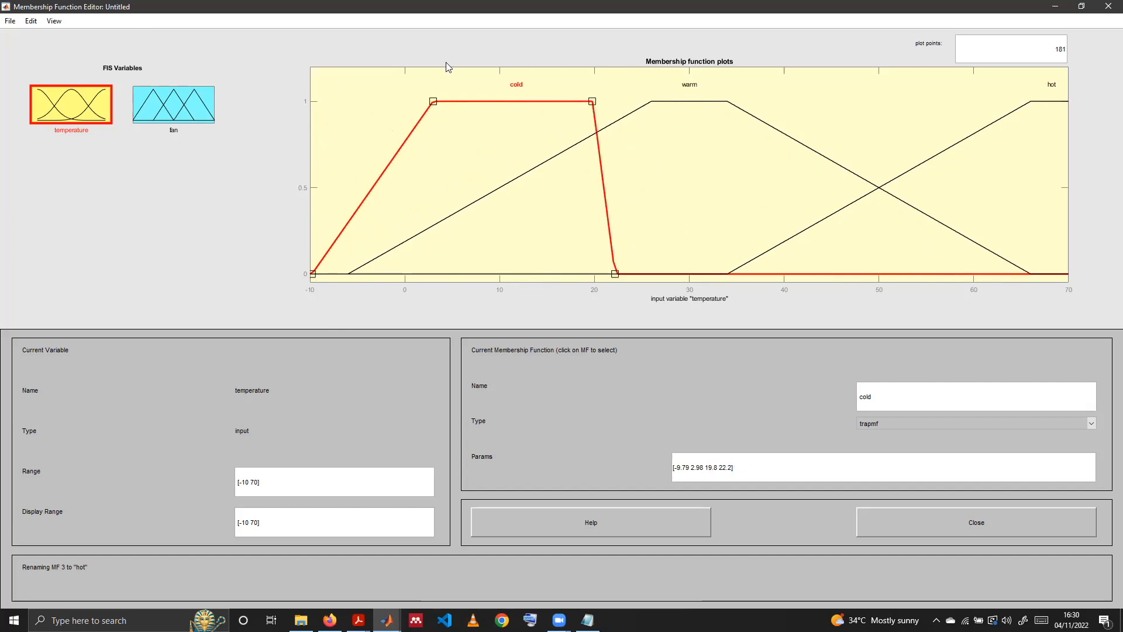
Narrow the cold membership function by hand to about [-9.79 -4.54 9.4 11.4].
{"action": "left_click_drag", "start_coordinate": [433, 102], "coordinate": [364, 111]}
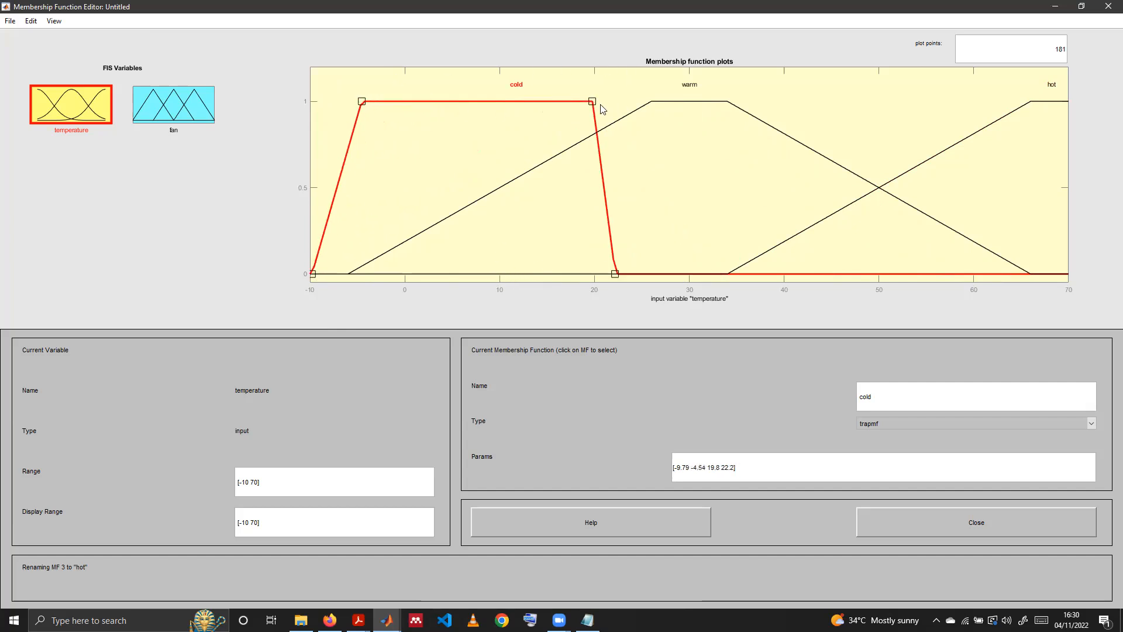
{"action": "left_click_drag", "start_coordinate": [593, 102], "coordinate": [495, 103]}
{"action": "left_click_drag", "start_coordinate": [615, 273], "coordinate": [514, 275]}
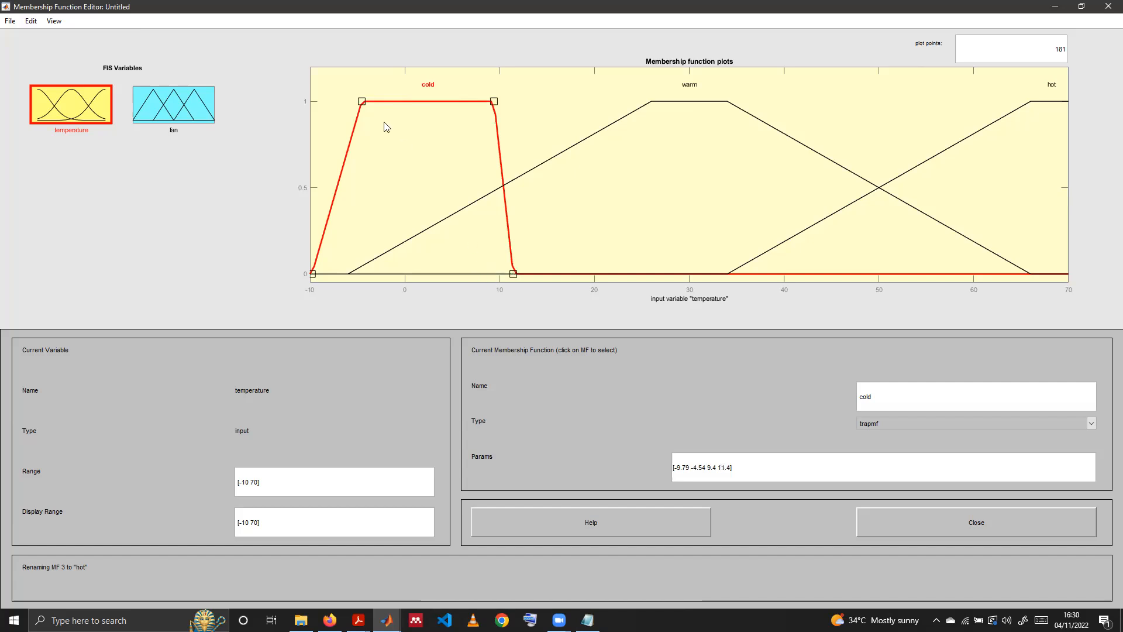
Adjust the corner points of the cold membership function by hand to about [-9.79 -7.93 5.57 9.95].
{"action": "left_click_drag", "start_coordinate": [362, 102], "coordinate": [341, 102]}
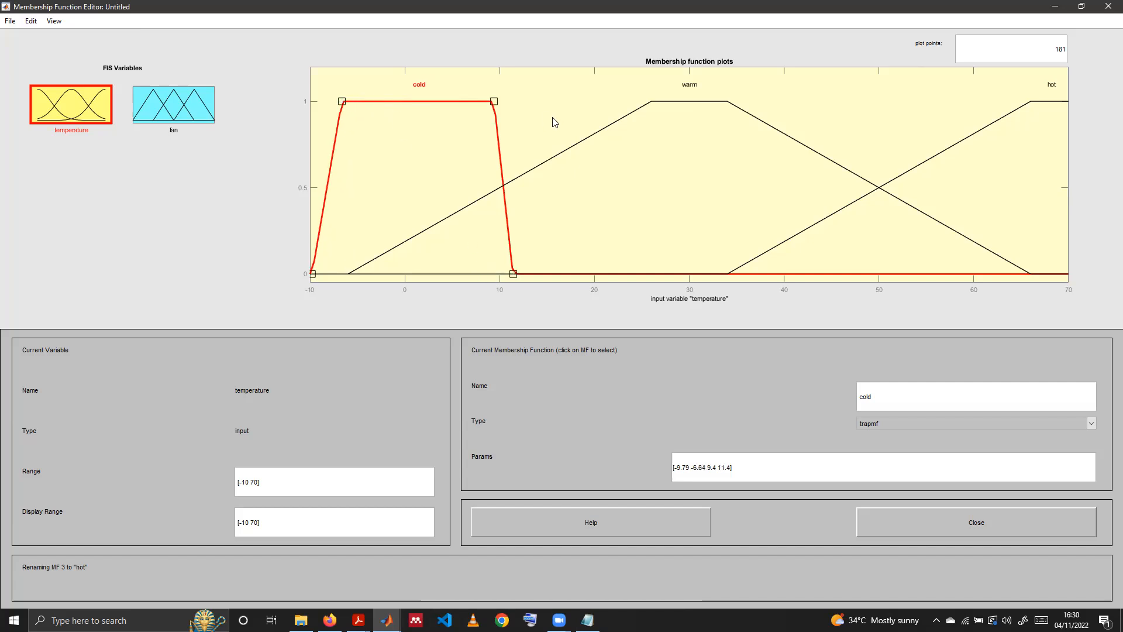
{"action": "left_click_drag", "start_coordinate": [495, 102], "coordinate": [478, 102]}
{"action": "left_click_drag", "start_coordinate": [512, 274], "coordinate": [503, 274]}
{"action": "left_click", "coordinate": [513, 263]}
{"action": "left_click_drag", "start_coordinate": [342, 103], "coordinate": [330, 103]}
{"action": "left_click_drag", "start_coordinate": [476, 103], "coordinate": [458, 103]}
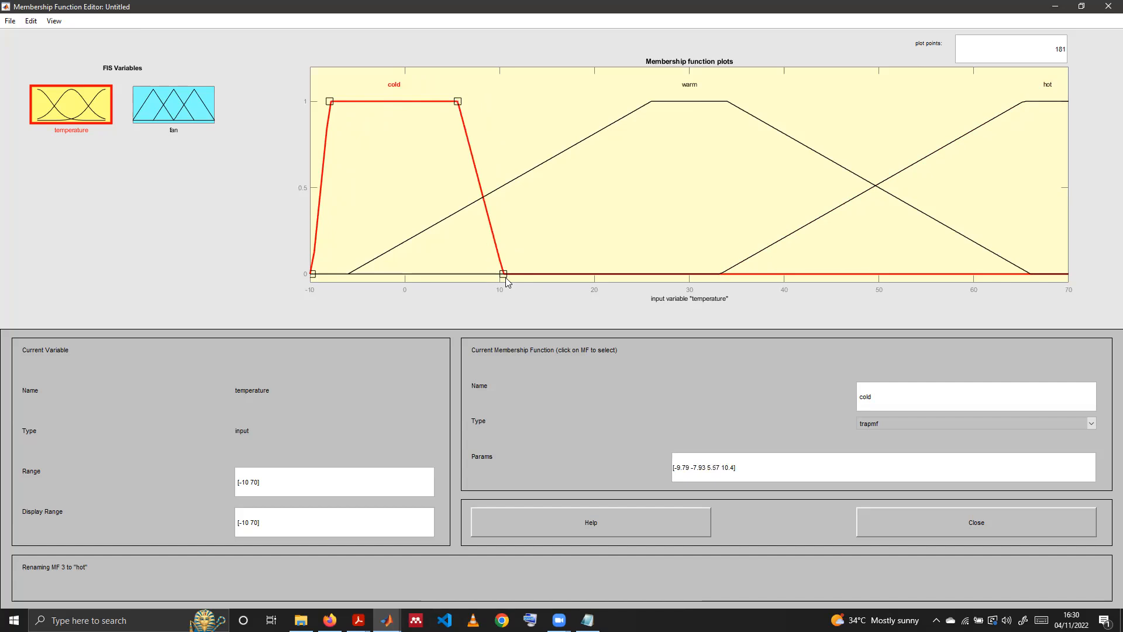
{"action": "left_click_drag", "start_coordinate": [503, 274], "coordinate": [499, 274]}
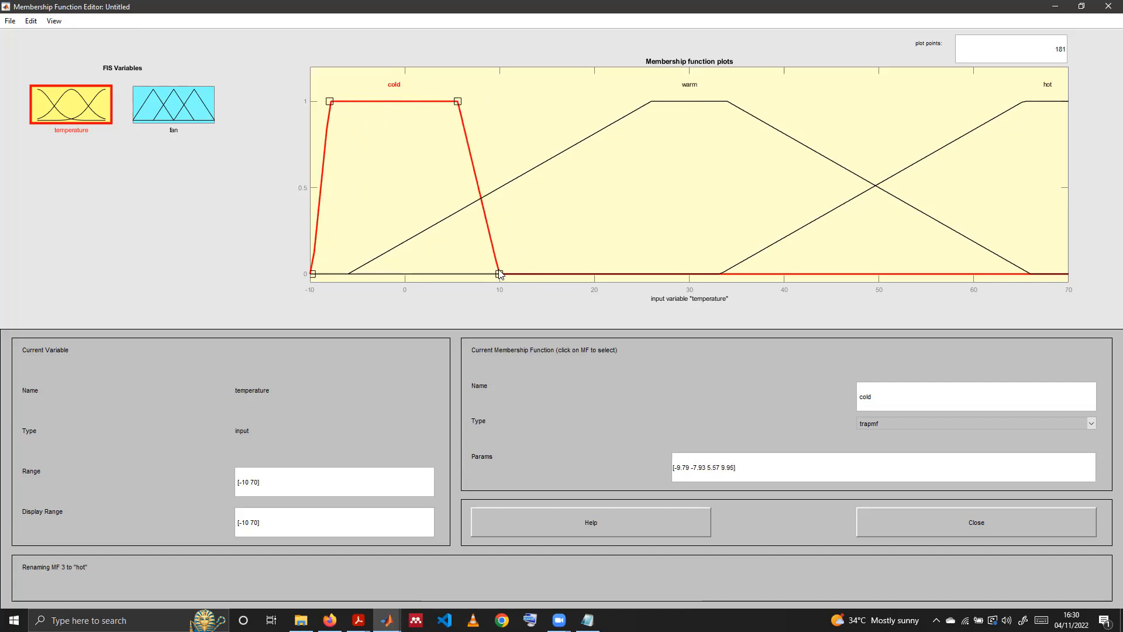
Set the parameters of the cold membership function to [-10 -5 5 10].
{"action": "left_click", "coordinate": [448, 176]}
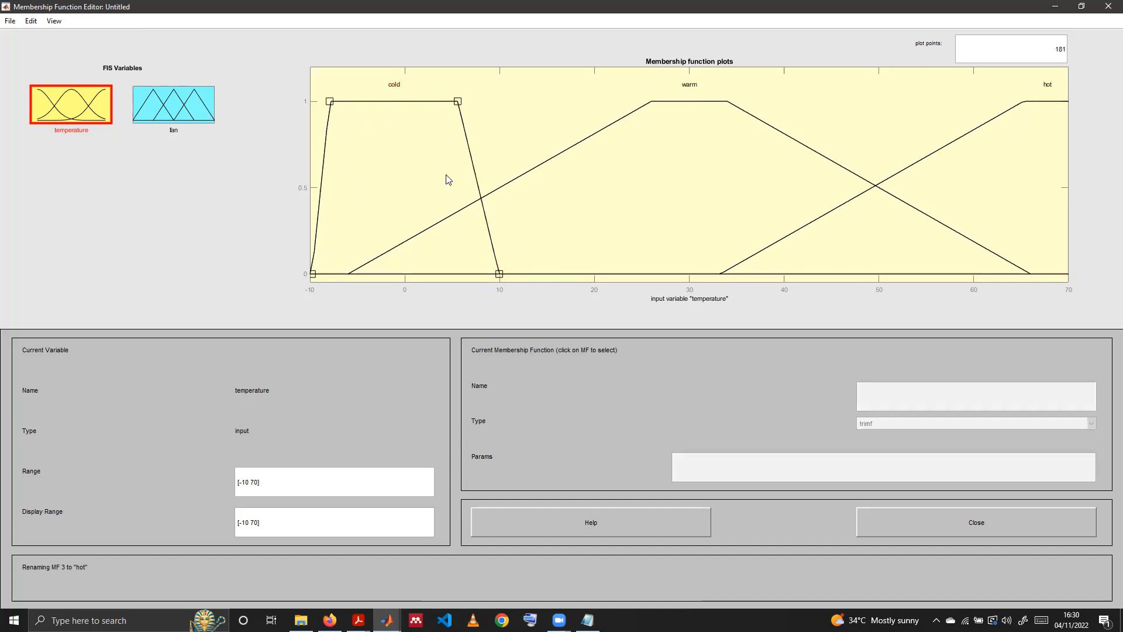
{"action": "left_click", "coordinate": [312, 274]}
{"action": "left_click", "coordinate": [399, 105]}
{"action": "left_click", "coordinate": [408, 106]}
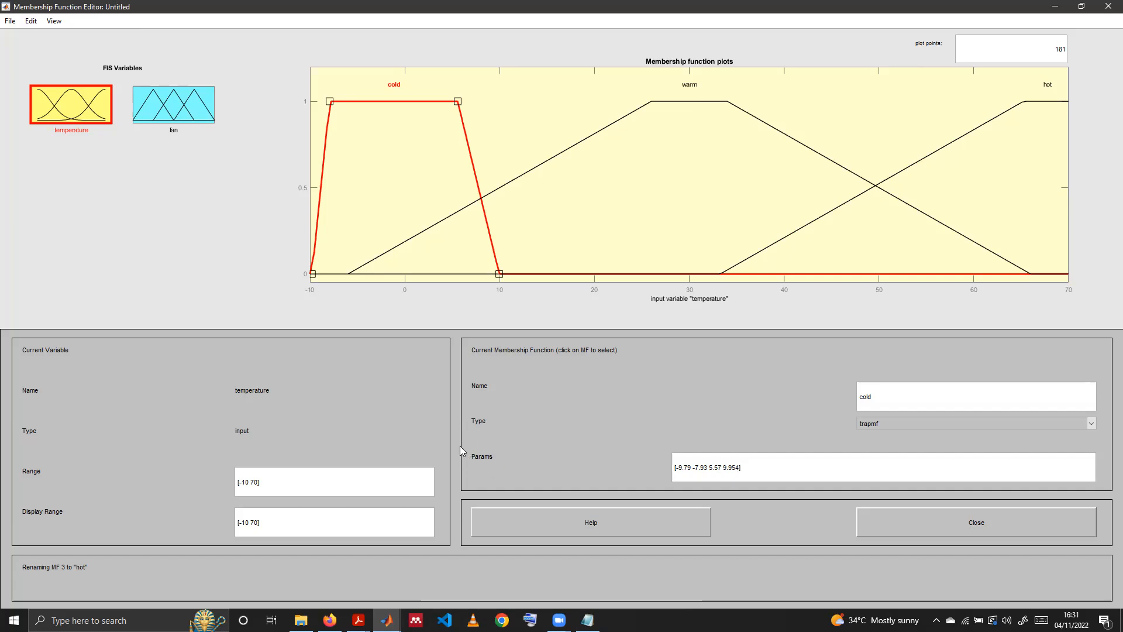
{"action": "left_click_drag", "start_coordinate": [740, 466], "coordinate": [677, 466]}
{"action": "type", "text": "[-10"}
{"action": "type", "text": "-5 5 10"}
{"action": "key", "text": "Return"}
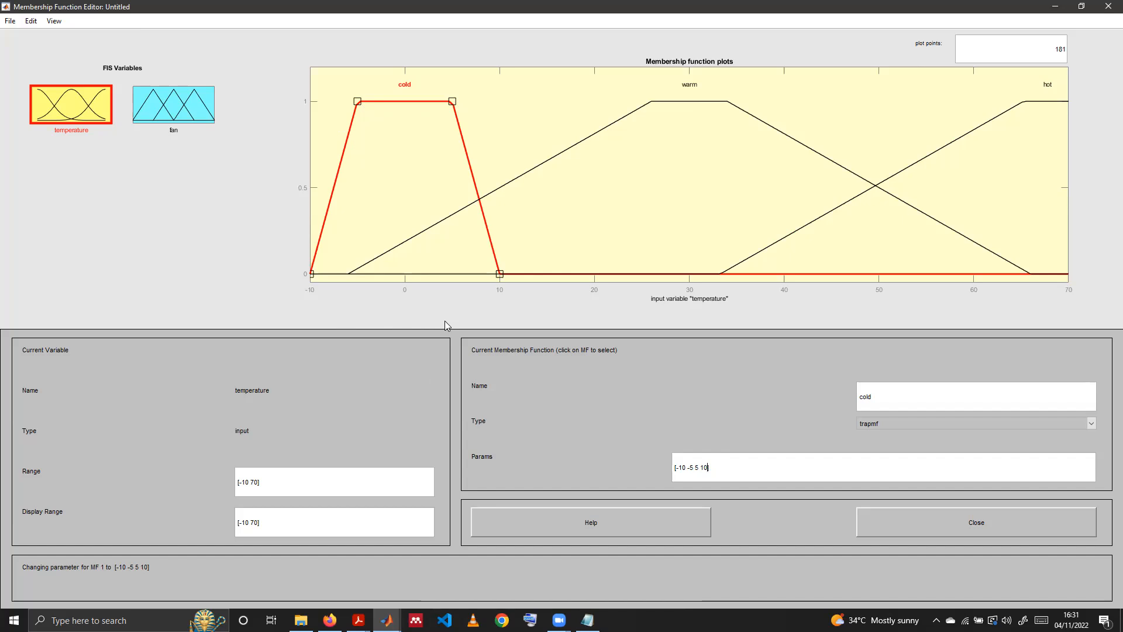
Set the parameters of the warm membership function to [10 12.5 17.5 20].
{"action": "left_click", "coordinate": [673, 105]}
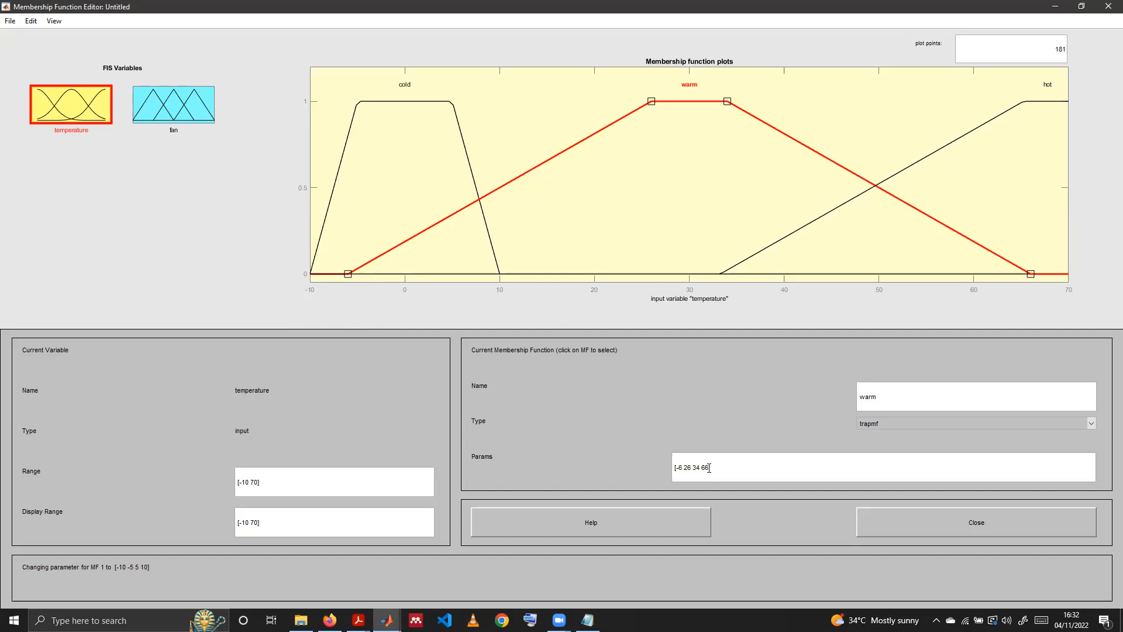
{"action": "left_click_drag", "start_coordinate": [709, 468], "coordinate": [678, 467]}
{"action": "type", "text": "0"}
{"action": "type", "text": "12.5 17.5 20]"}
{"action": "key", "text": "Return"}
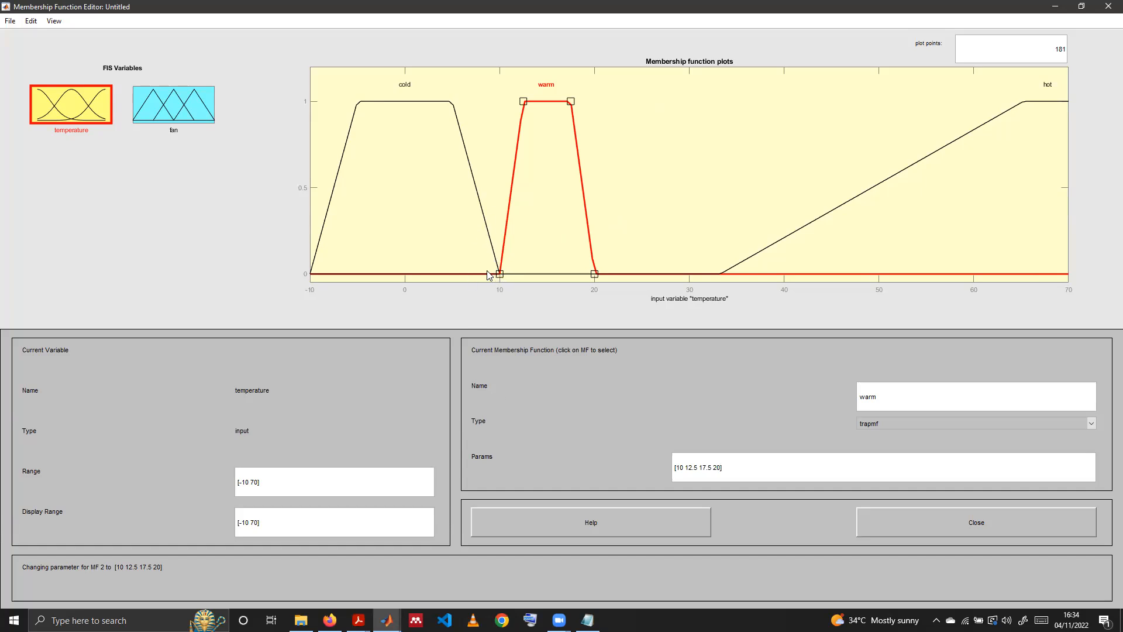
Move the starting foot of the warm membership function by hand to about 4 so it overlaps cold.
{"action": "left_click_drag", "start_coordinate": [475, 272], "coordinate": [515, 276]}
{"action": "left_click", "coordinate": [496, 264]}
{"action": "left_click", "coordinate": [507, 273]}
{"action": "left_click", "coordinate": [499, 270]}
{"action": "left_click", "coordinate": [499, 264]}
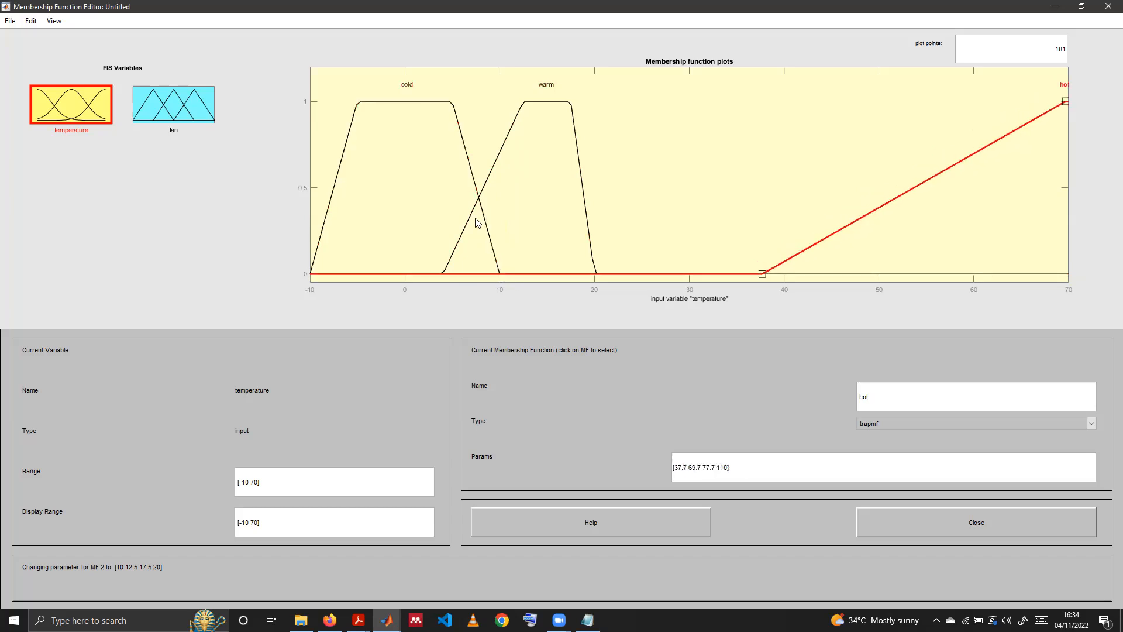
Move the upper right corner of the cold membership function by hand to about 6.5.
{"action": "left_click", "coordinate": [435, 106]}
{"action": "left_click_drag", "start_coordinate": [452, 101], "coordinate": [466, 101]}
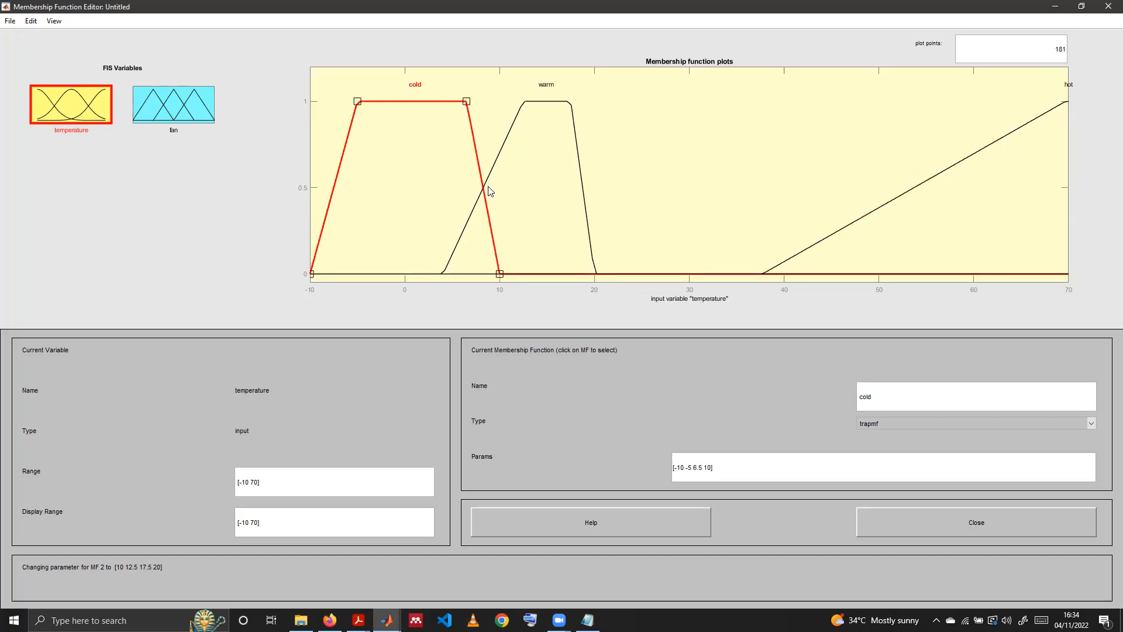
{"action": "left_click_drag", "start_coordinate": [499, 275], "coordinate": [503, 269]}
{"action": "left_click", "coordinate": [502, 272]}
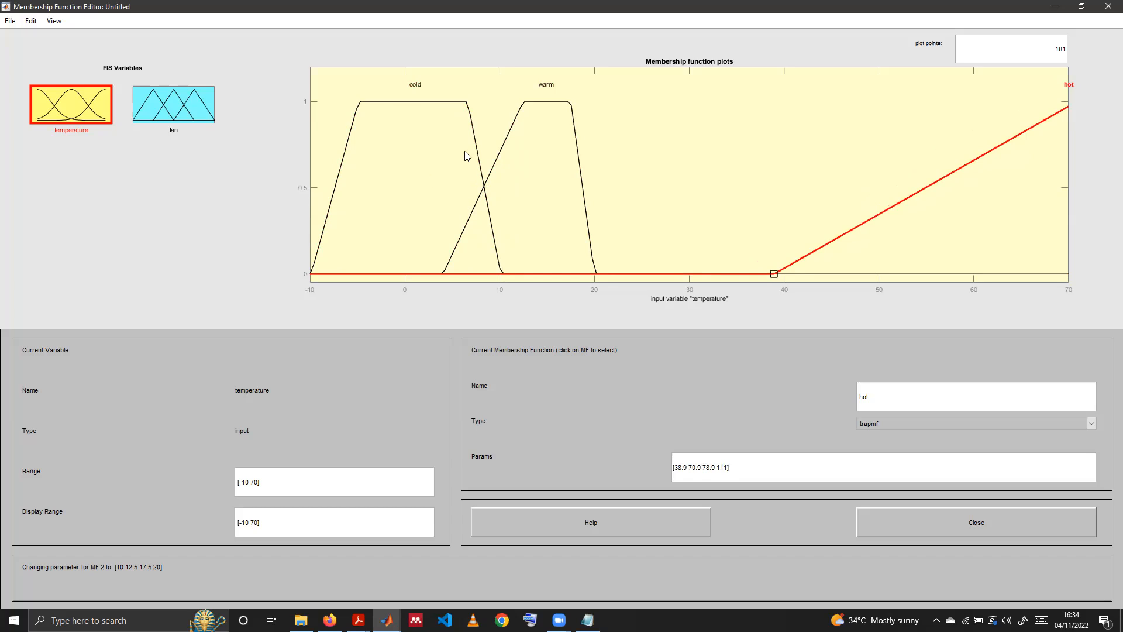
Restore the parameters of the cold membership function to [-10 -5 5 10].
{"action": "left_click", "coordinate": [475, 141]}
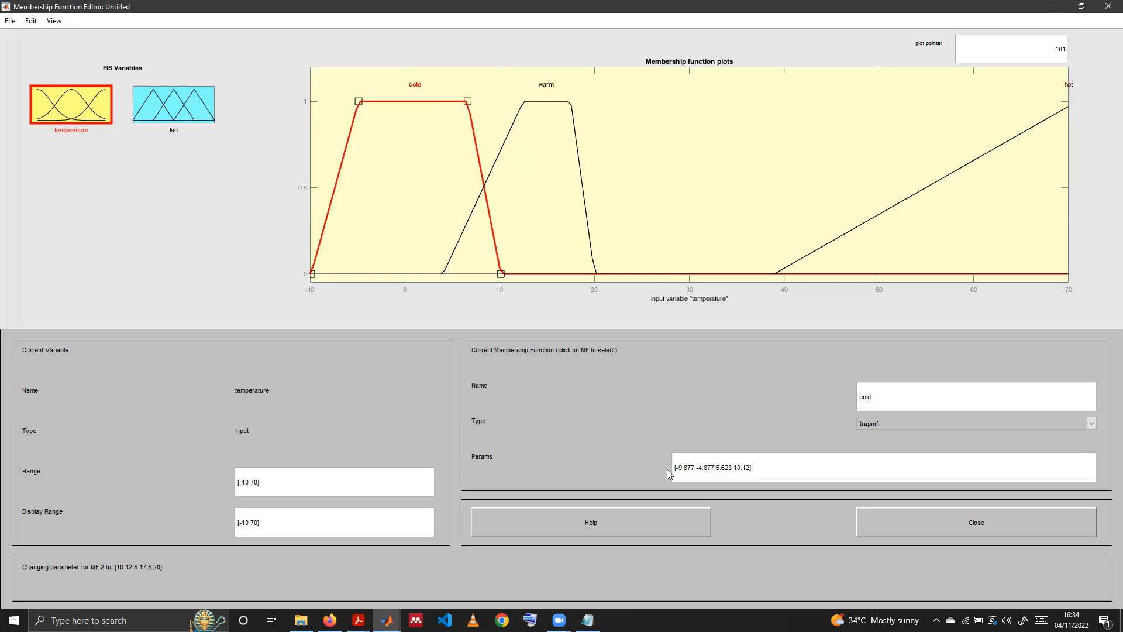
{"action": "left_click_drag", "start_coordinate": [752, 468], "coordinate": [676, 467]}
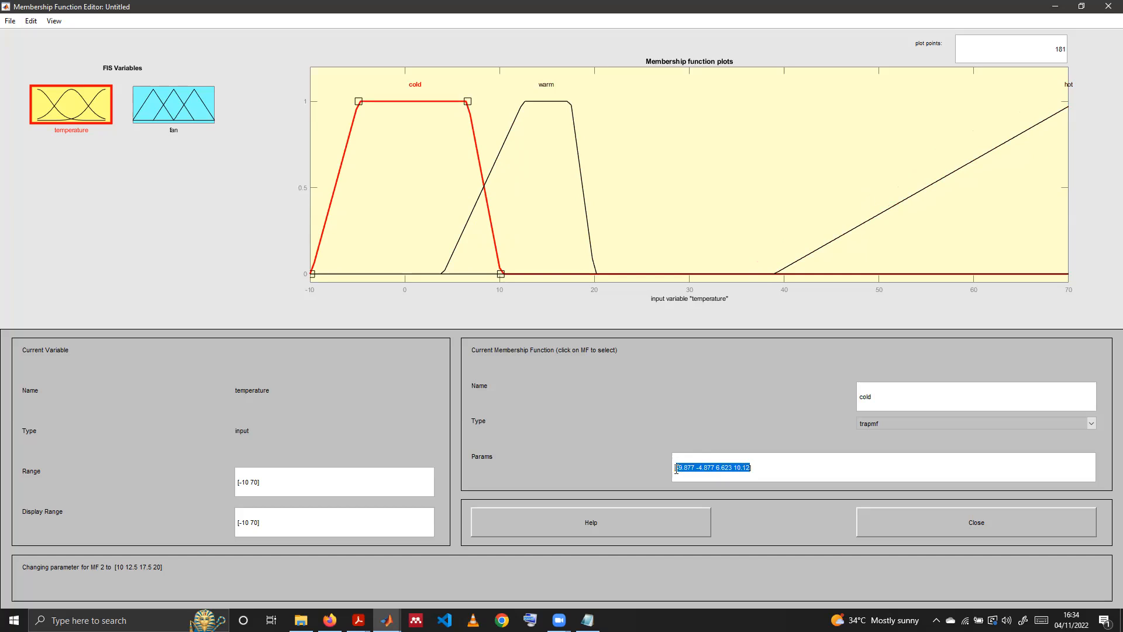
{"action": "left_click", "coordinate": [643, 204]}
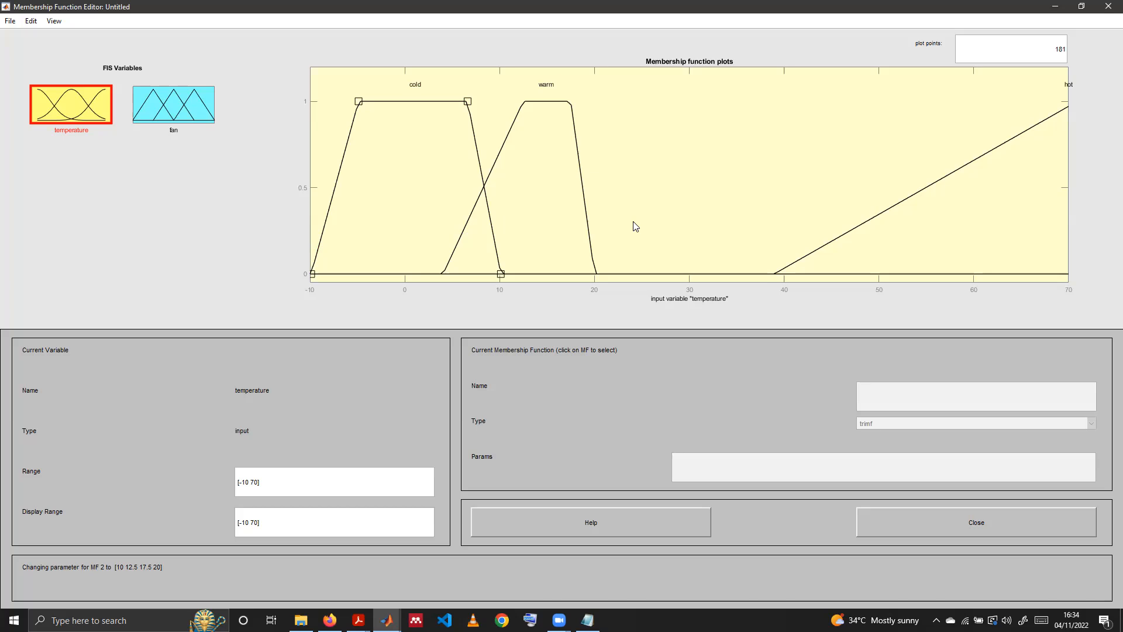
{"action": "left_click", "coordinate": [475, 140]}
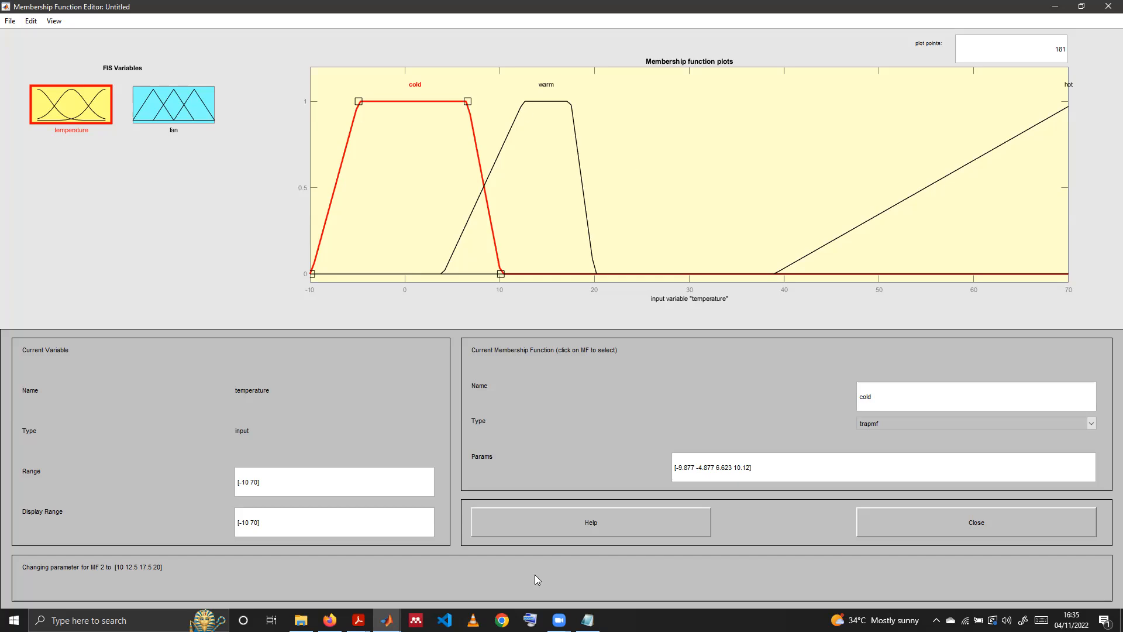
{"action": "left_click_drag", "start_coordinate": [752, 468], "coordinate": [675, 466]}
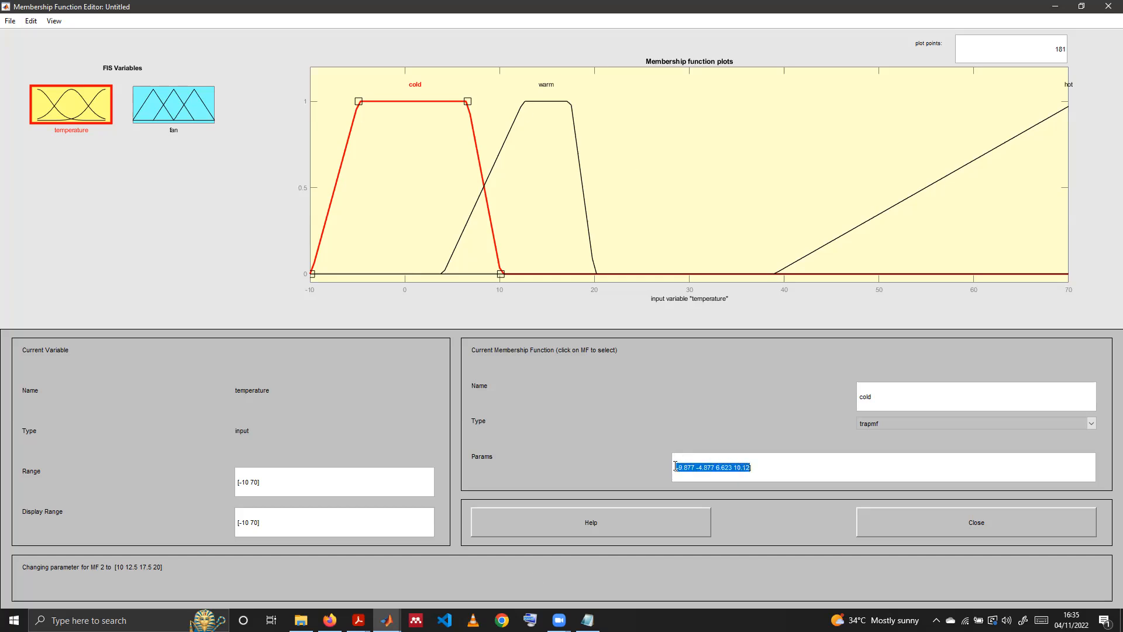
{"action": "key", "text": "BackSpace"}
{"action": "type", "text": "10"}
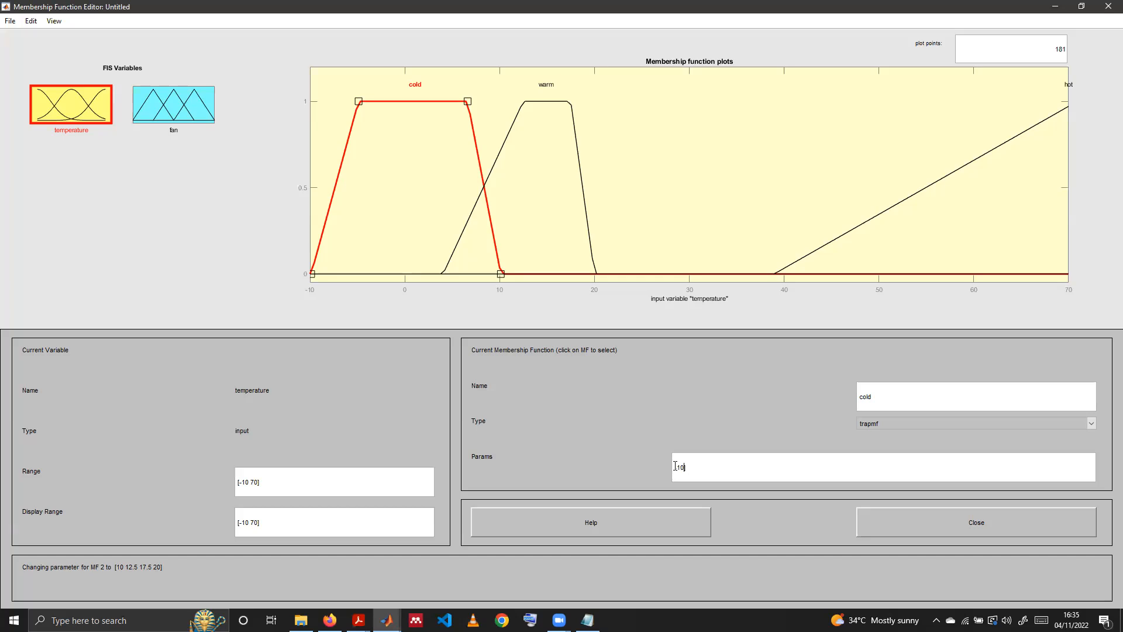
{"action": "type", "text": " -5 5 10"}
{"action": "key", "text": "Return"}
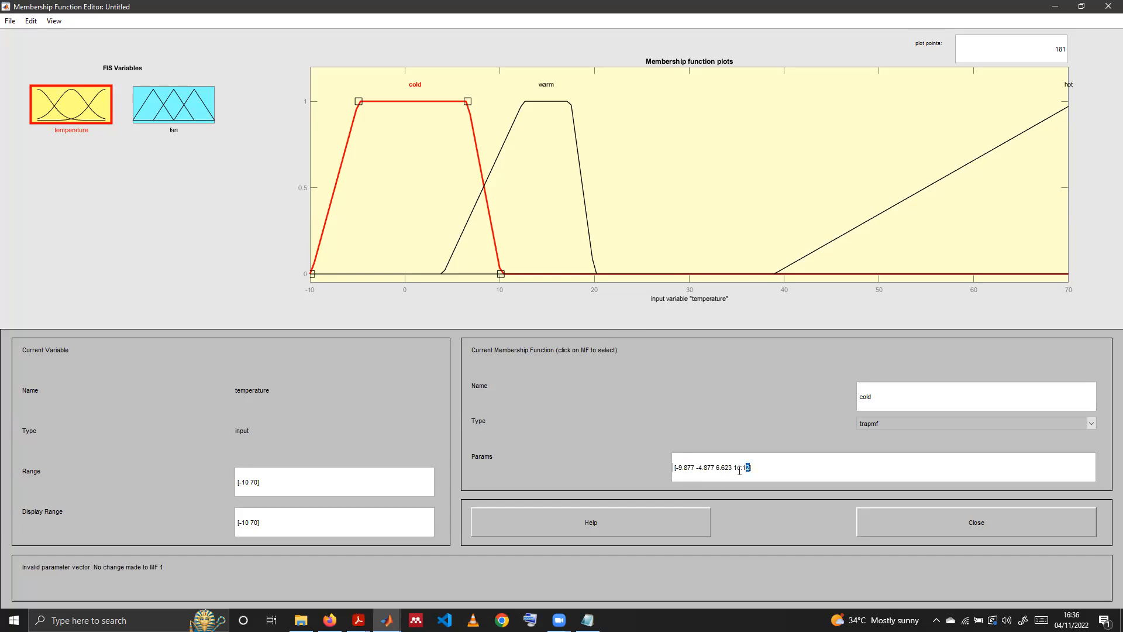
{"action": "left_click_drag", "start_coordinate": [751, 467], "coordinate": [677, 466]}
{"action": "type", "text": "-10 -5 5 10"}
{"action": "key", "text": "Return"}
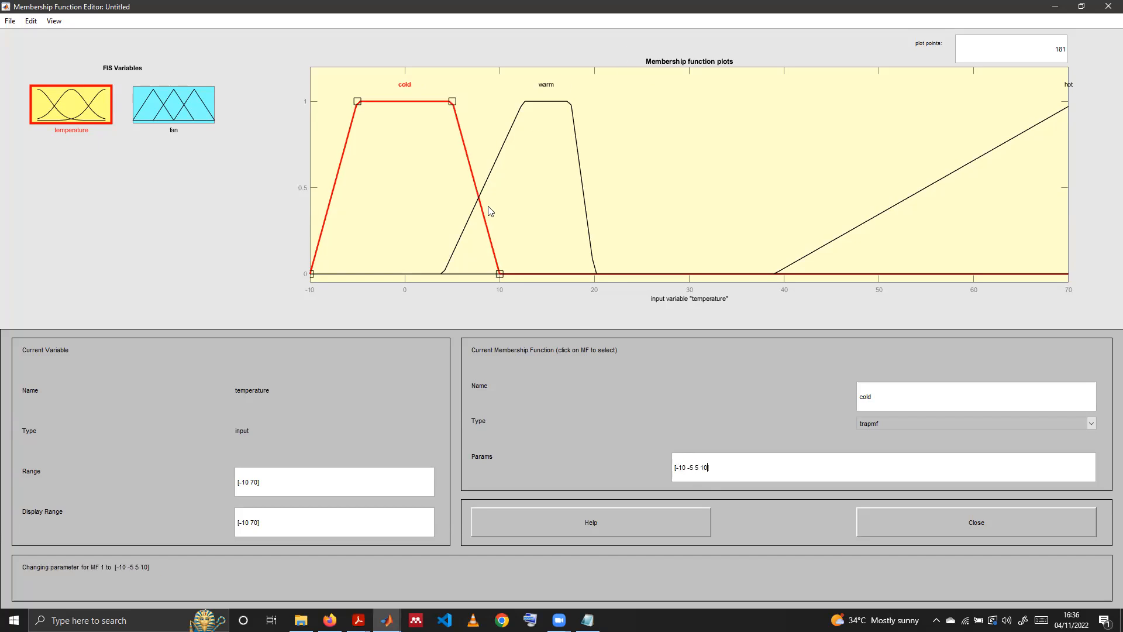
Restore the parameters of the warm membership function to [10 12.5 17.5 20].
{"action": "left_click", "coordinate": [494, 174]}
{"action": "left_click_drag", "start_coordinate": [723, 468], "coordinate": [669, 461]}
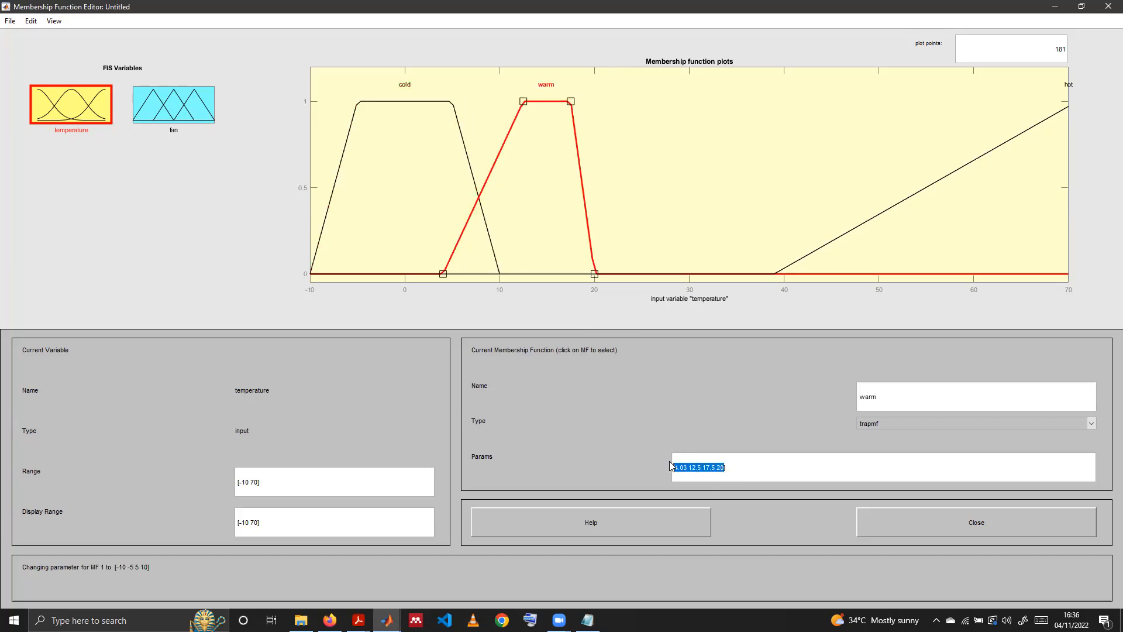
{"action": "type", "text": "[0"}
{"action": "key", "text": "Return"}
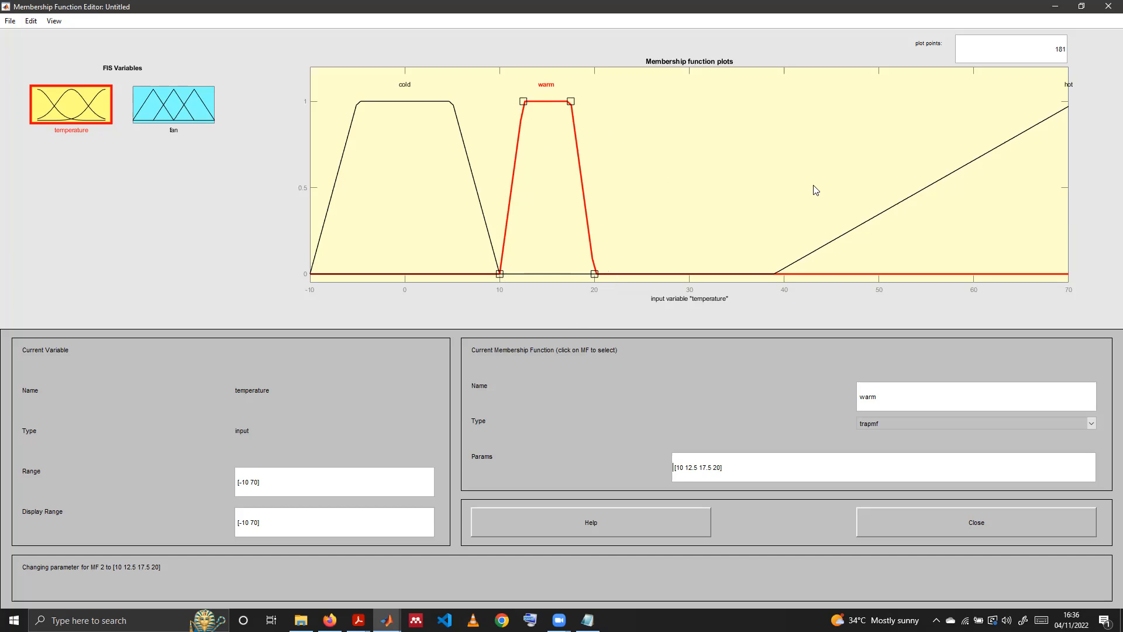
Set the parameters of the hot membership function to [20 30 60 70].
{"action": "left_click", "coordinate": [844, 240]}
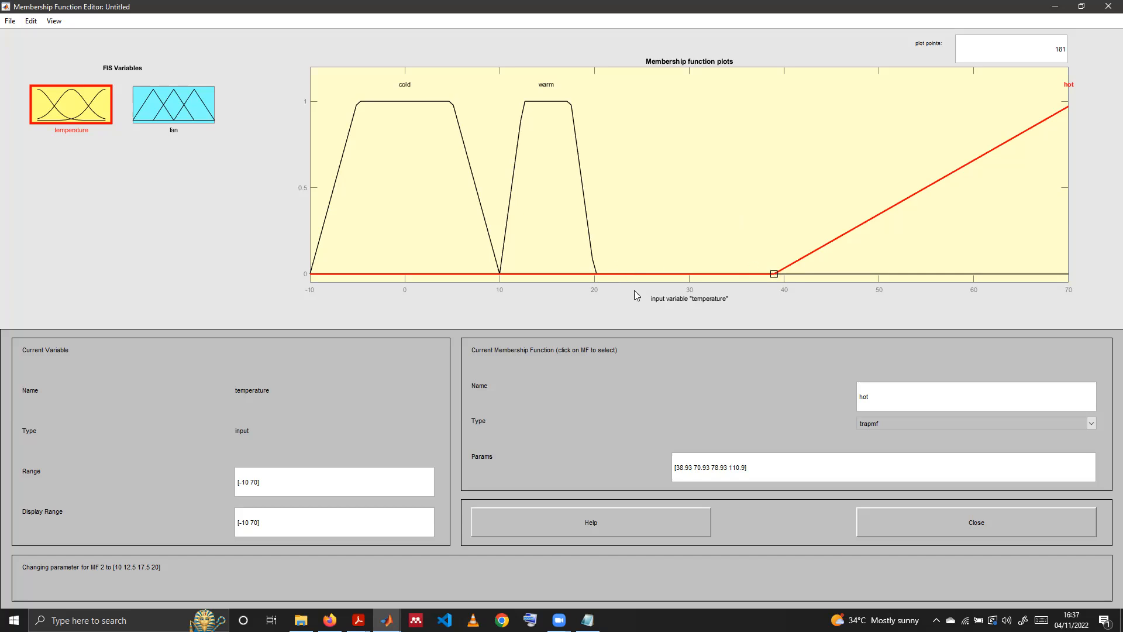
{"action": "left_click", "coordinate": [744, 467]}
{"action": "left_click_drag", "start_coordinate": [744, 467], "coordinate": [678, 468]}
{"action": "key", "text": "BackSpace"}
{"action": "type", "text": "30"}
{"action": "type", "text": "30 60 7"}
{"action": "type", "text": "0"}
{"action": "key", "text": "Return"}
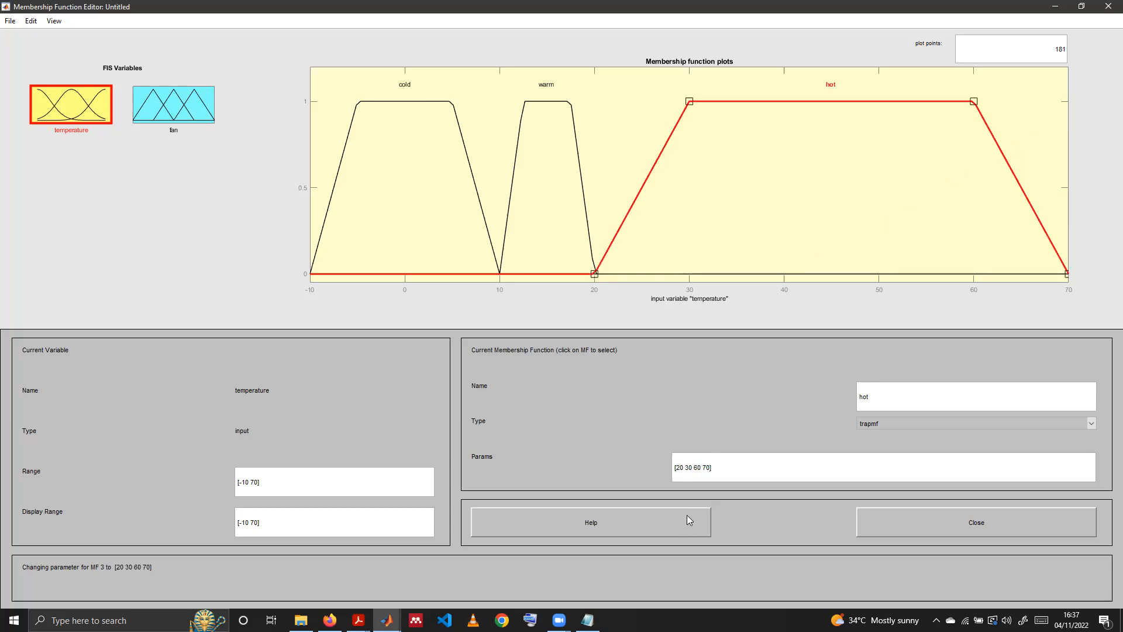
{"action": "left_click", "coordinate": [626, 180]}
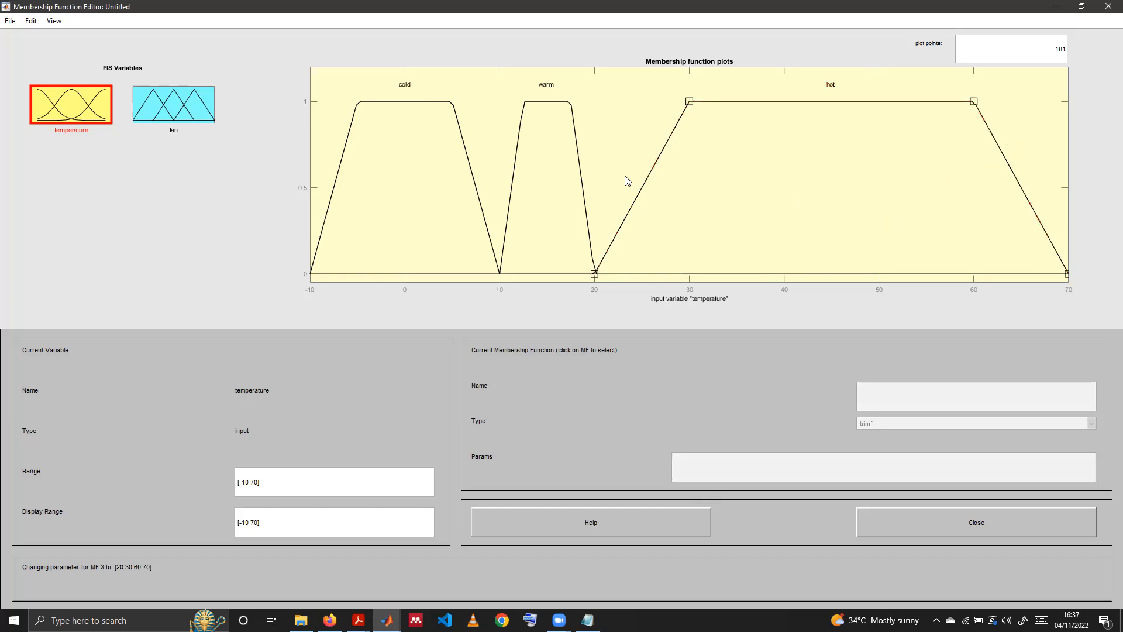
{"action": "left_click", "coordinate": [736, 102]}
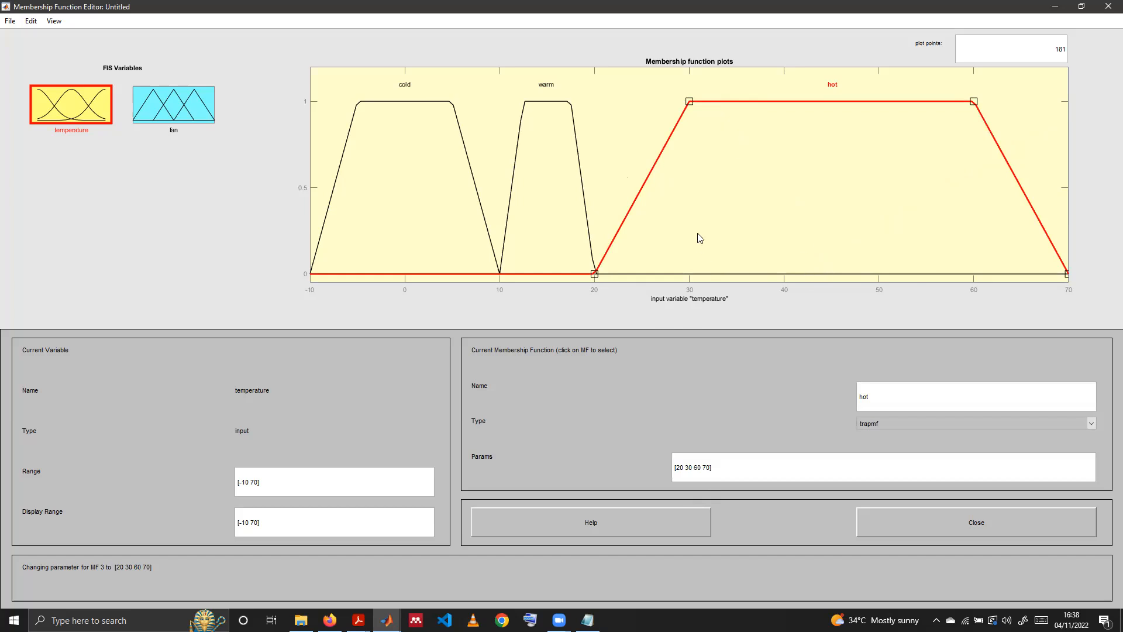
{"action": "left_click", "coordinate": [617, 154]}
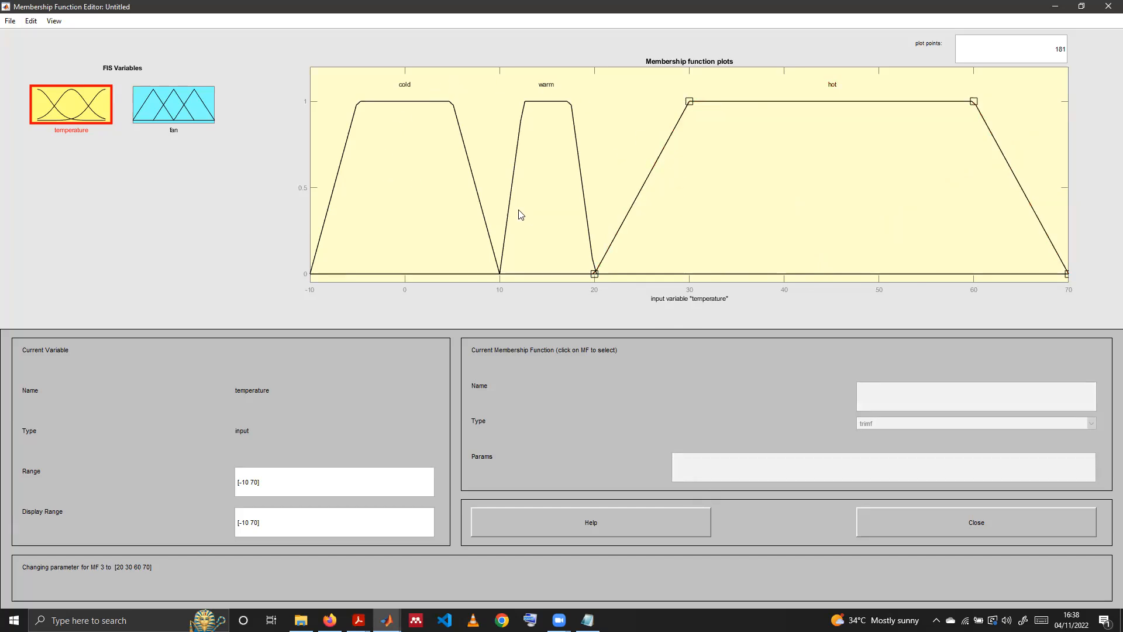
Remove all default membership functions from the fan output variable.
{"action": "left_click", "coordinate": [165, 108]}
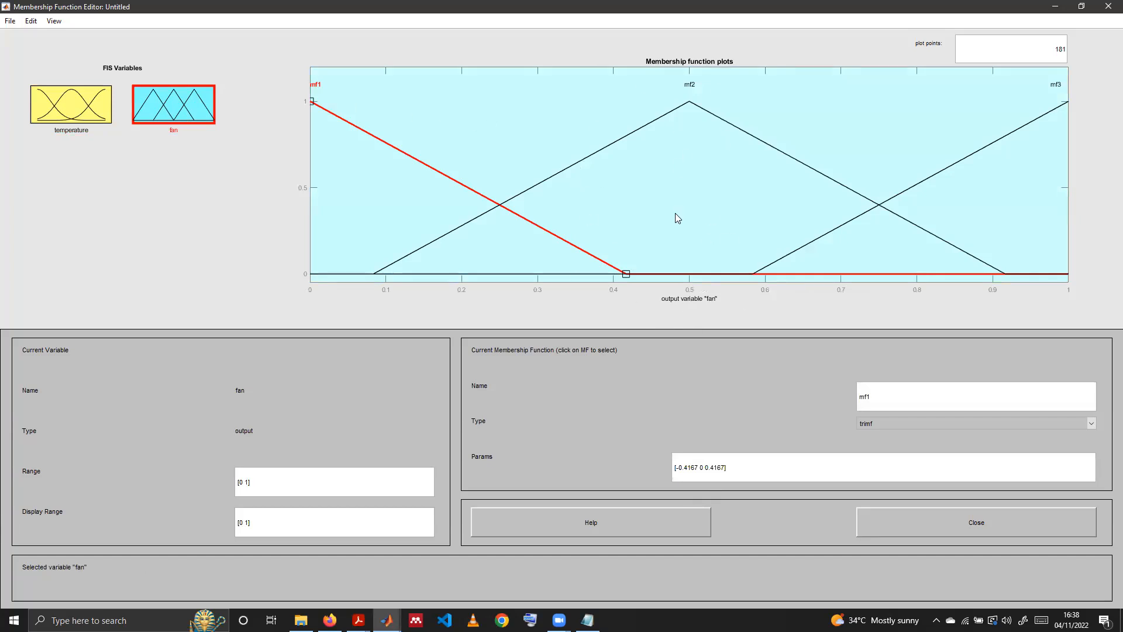
{"action": "left_click", "coordinate": [31, 21]}
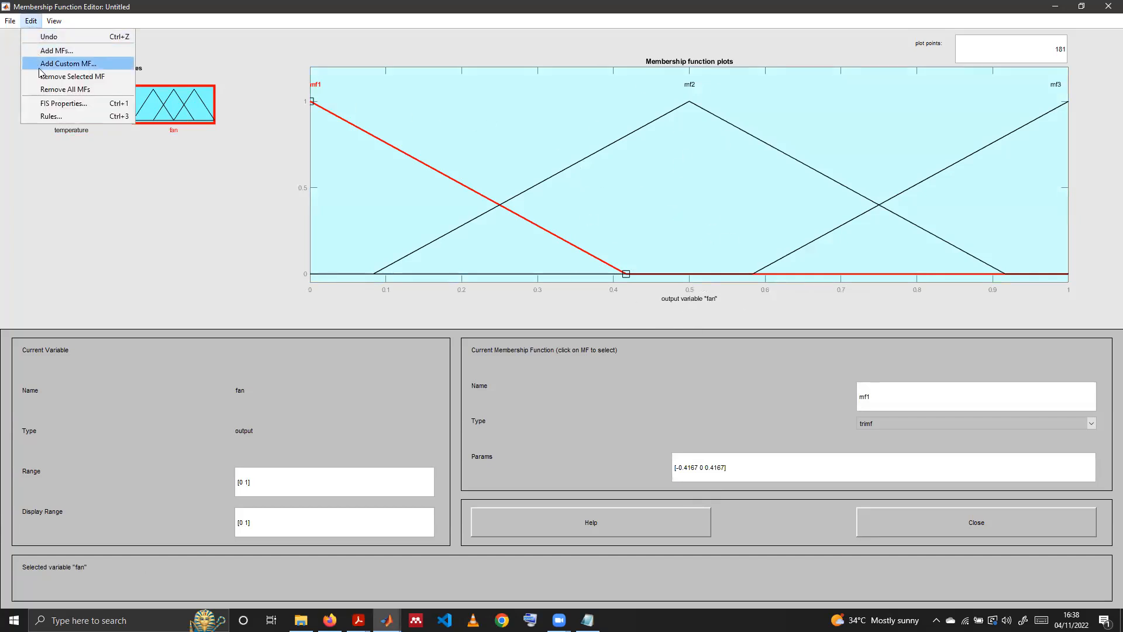
{"action": "left_click", "coordinate": [43, 89]}
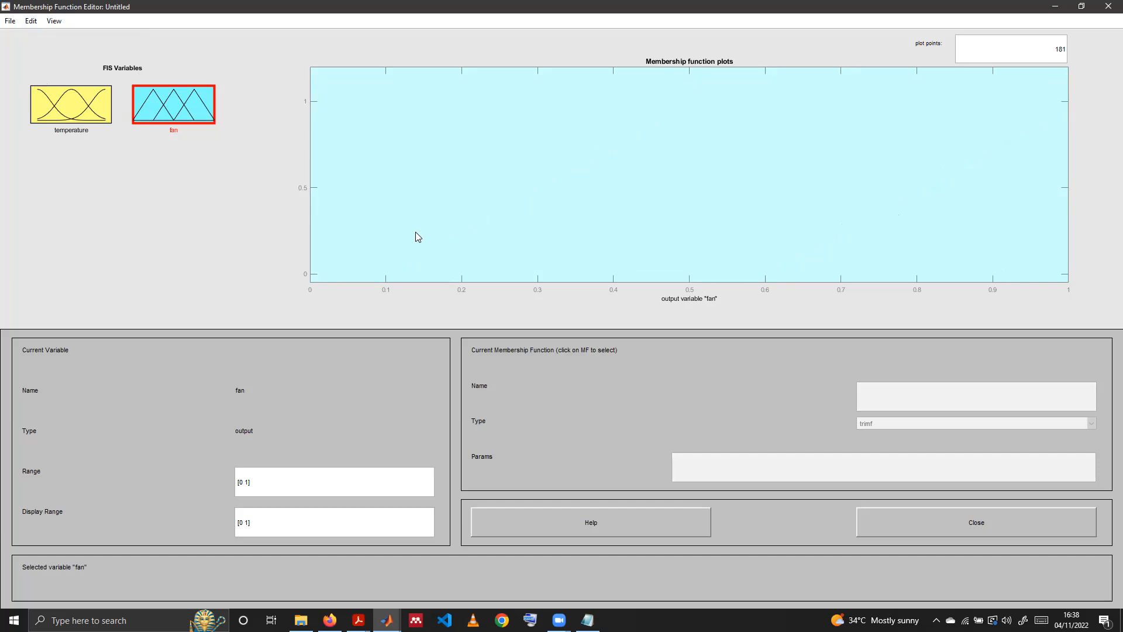
Add three membership functions of type trimf to the fan output variable.
{"action": "left_click", "coordinate": [31, 21]}
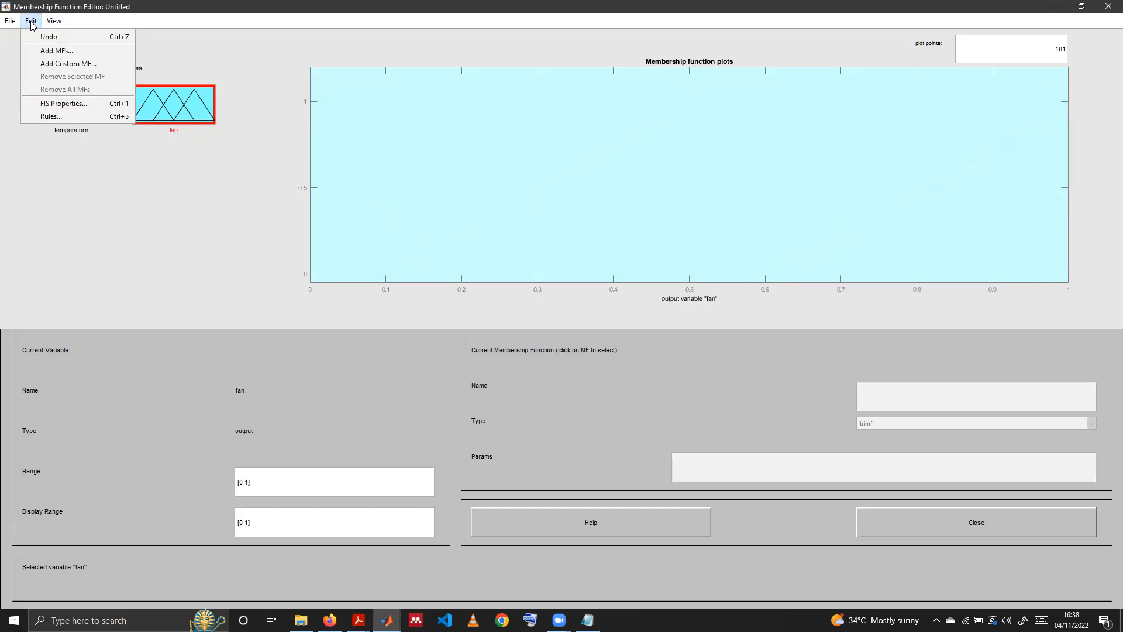
{"action": "left_click", "coordinate": [34, 51]}
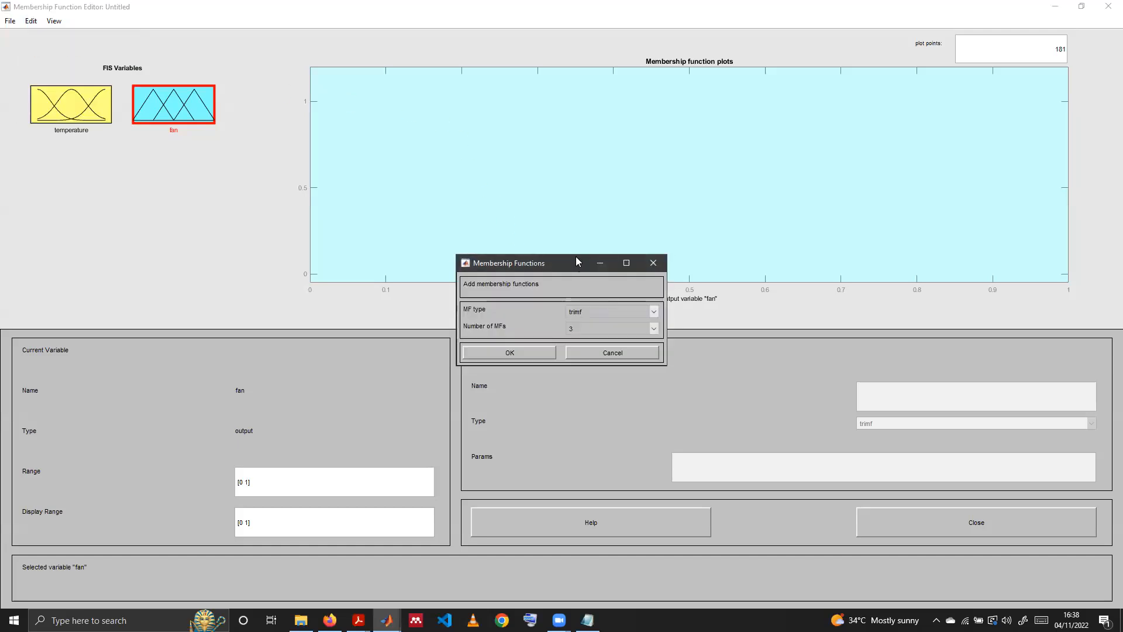
{"action": "left_click", "coordinate": [595, 195]}
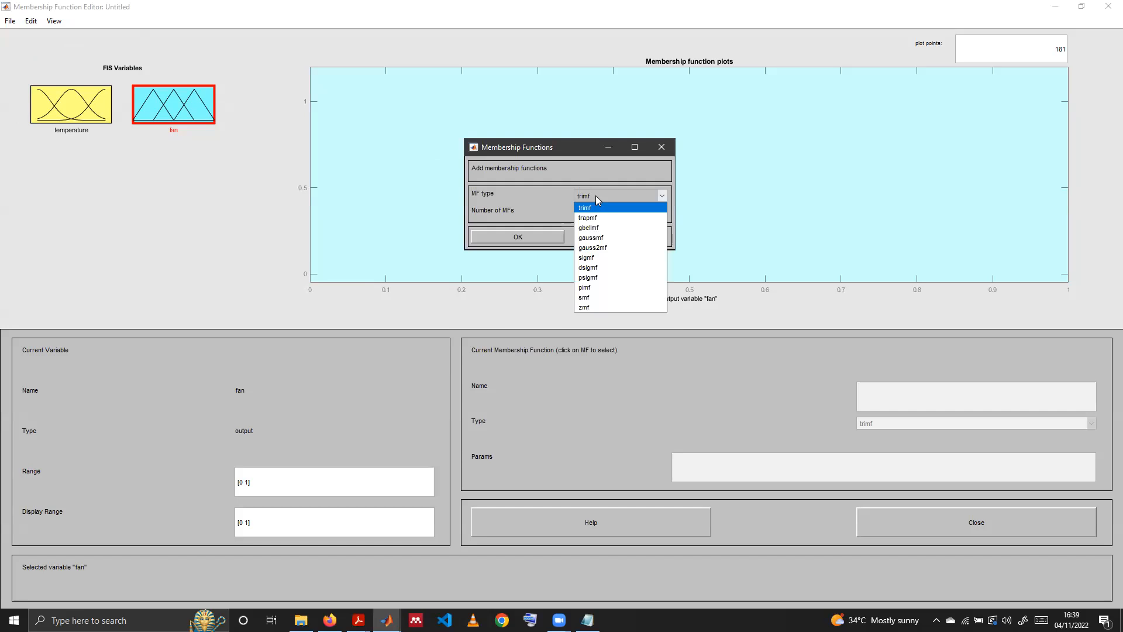
{"action": "left_click", "coordinate": [596, 195]}
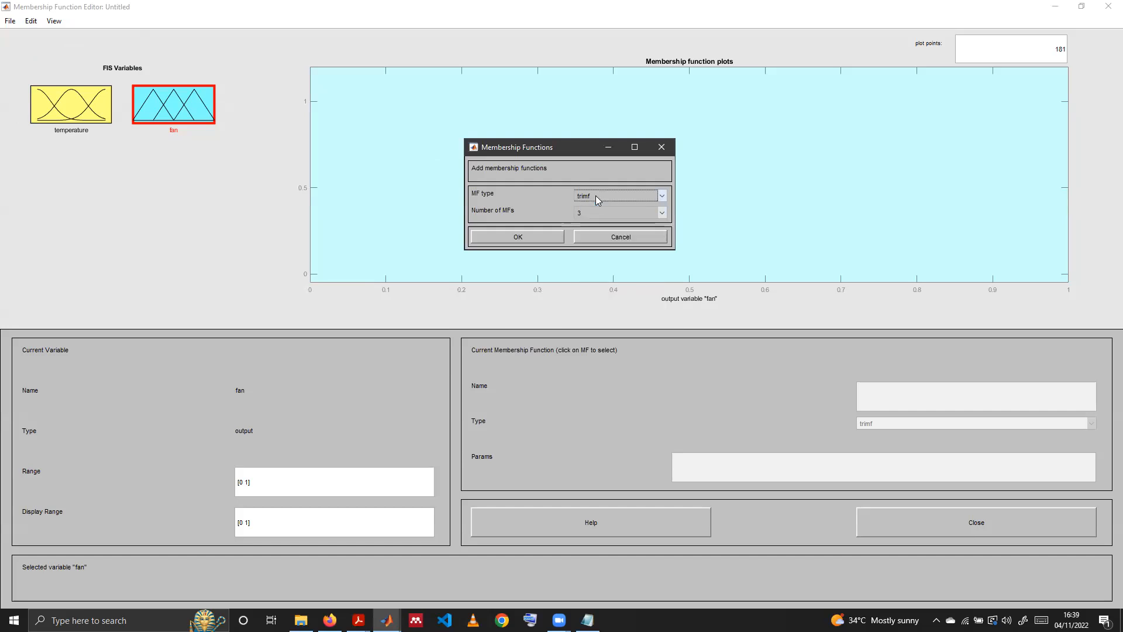
{"action": "left_click", "coordinate": [542, 238]}
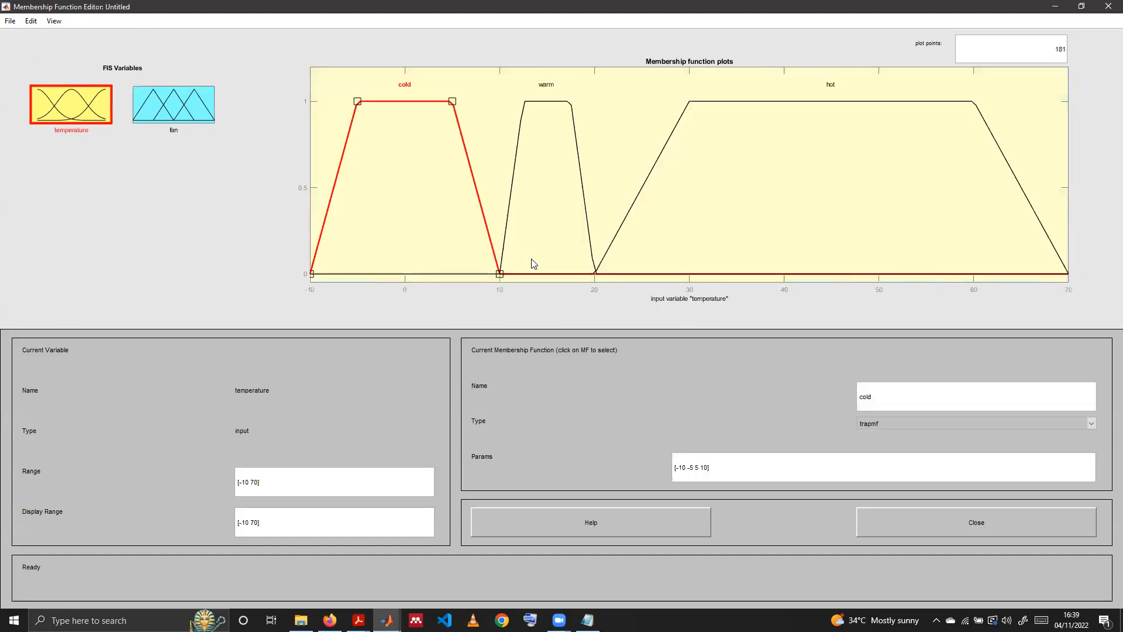
Select the fan output variable and set its range to [0 5].
{"action": "left_click", "coordinate": [197, 108]}
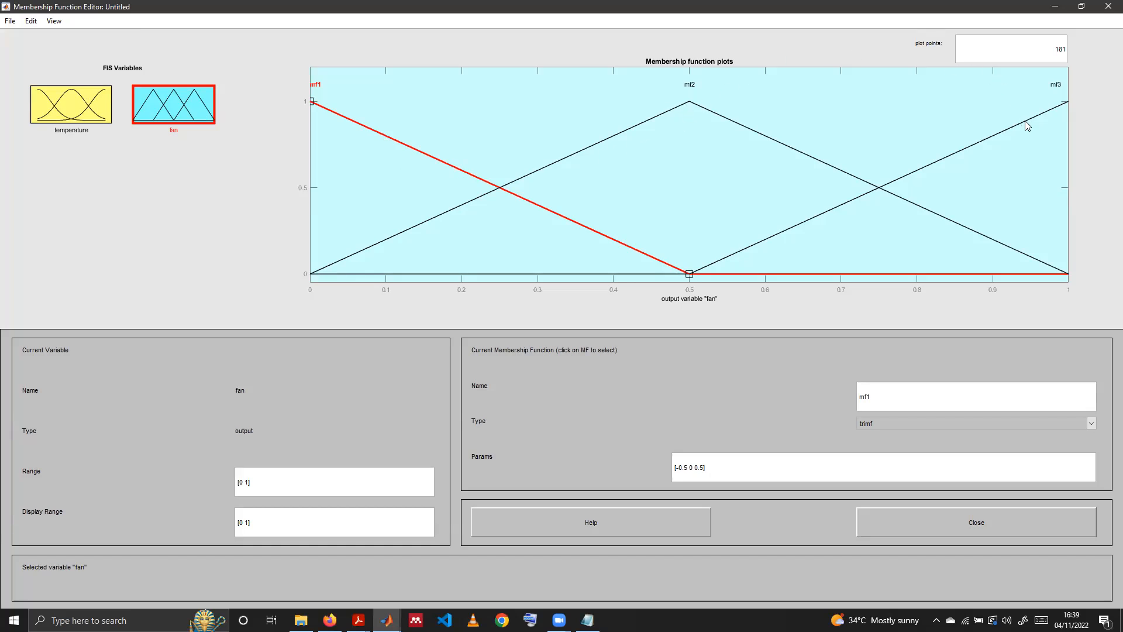
{"action": "left_click", "coordinate": [249, 481]}
{"action": "key", "text": "BackSpace"}
{"action": "type", "text": "5"}
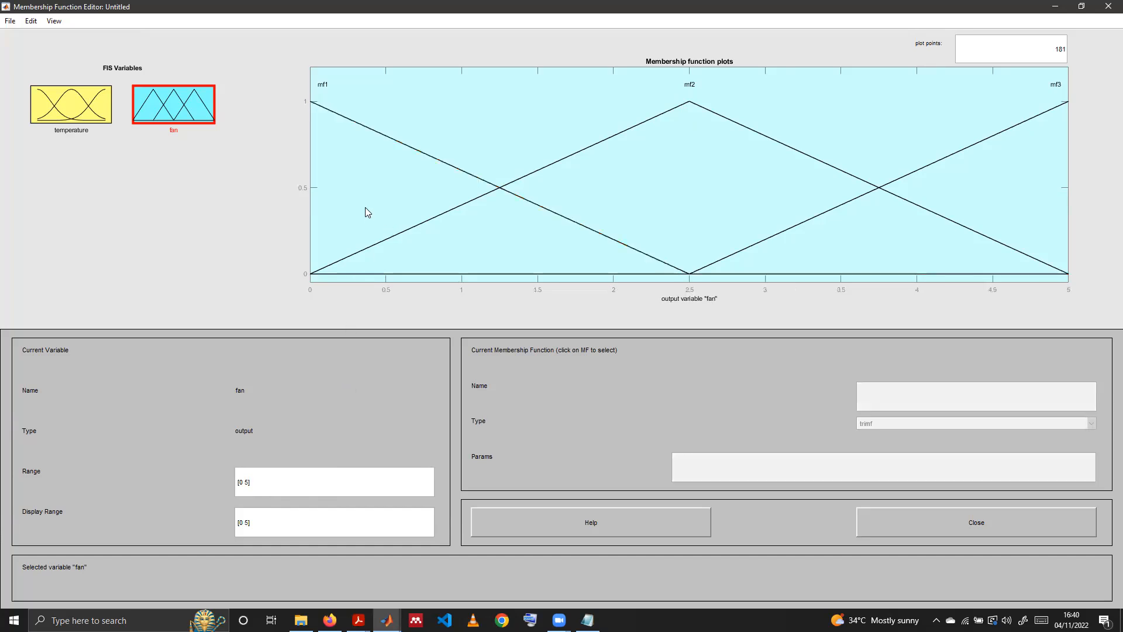
Rename the fan's first membership function, mf1, as off.
{"action": "left_click", "coordinate": [377, 135]}
{"action": "left_click_drag", "start_coordinate": [897, 395], "coordinate": [829, 397]}
{"action": "type", "text": "off"}
{"action": "key", "text": "Return"}
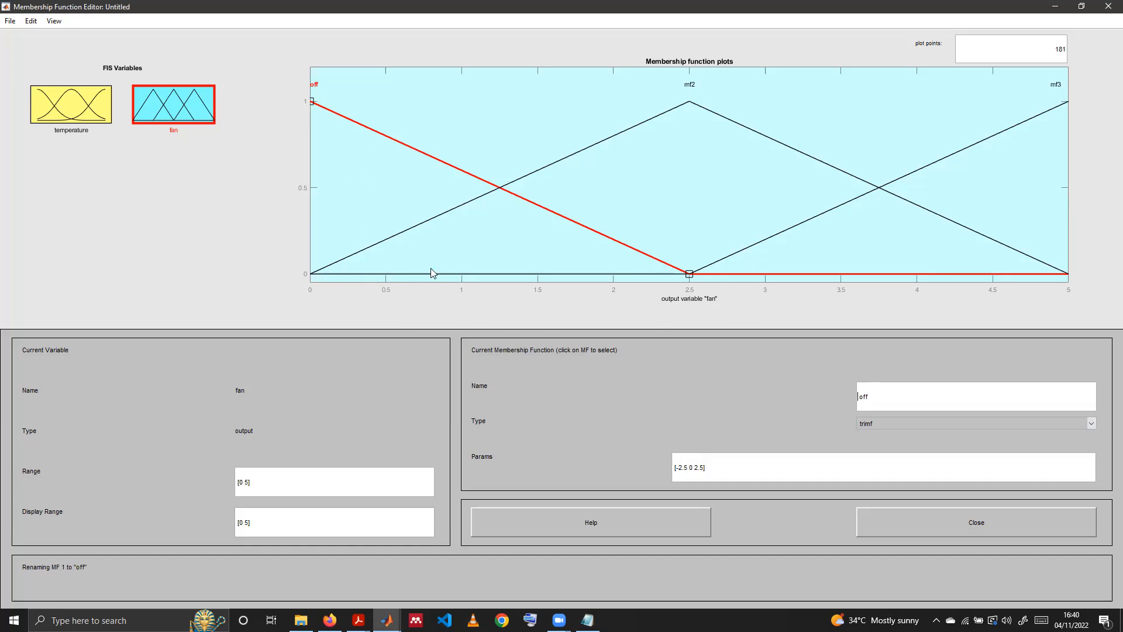
Set the parameters of the fan's off membership function to [0 0.1 0.2].
{"action": "left_click_drag", "start_coordinate": [705, 467], "coordinate": [676, 463]}
{"action": "type", "text": "0 0 "}
{"action": "type", "text": "1 0.2"}
{"action": "key", "text": "Return"}
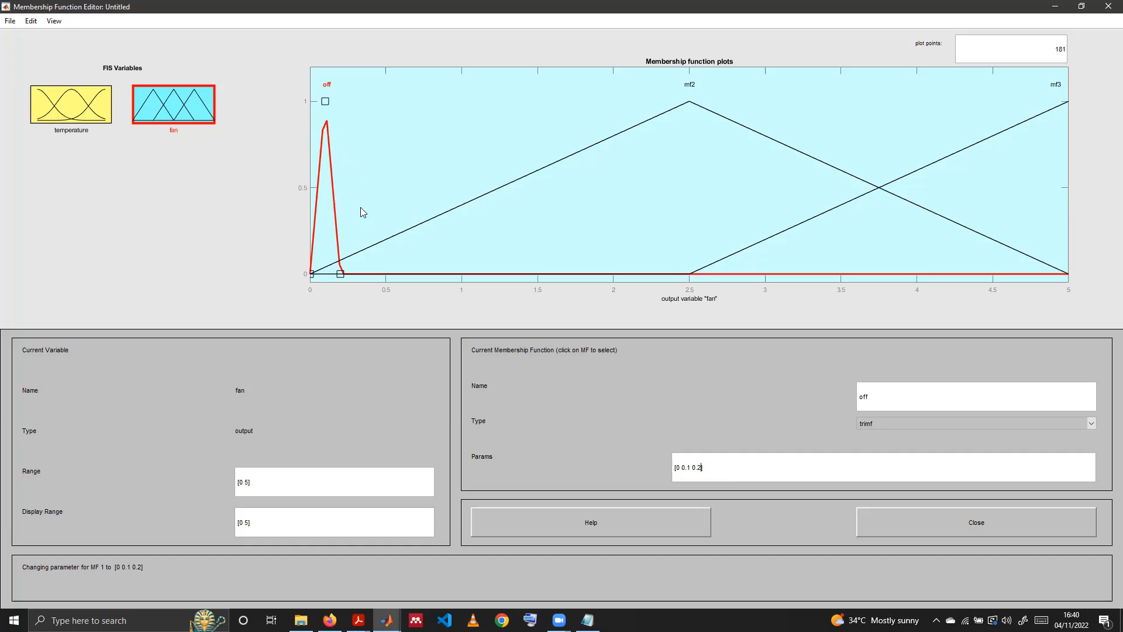
Rename the fan's second membership function, mf2, as med.
{"action": "left_click", "coordinate": [585, 154]}
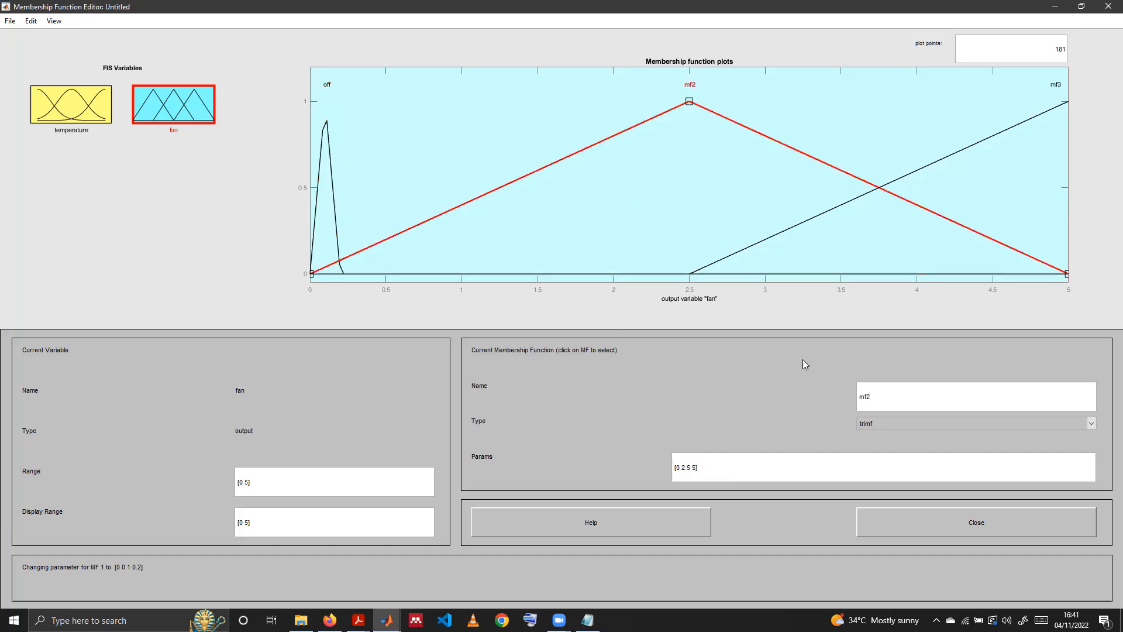
{"action": "left_click_drag", "start_coordinate": [906, 396], "coordinate": [855, 397]}
{"action": "key", "text": "Return"}
Set the parameters of the fan's med membership function to [2.5 3 3.5].
{"action": "left_click_drag", "start_coordinate": [696, 467], "coordinate": [677, 467]}
{"action": "type", "text": "1.5 3 3.5"}
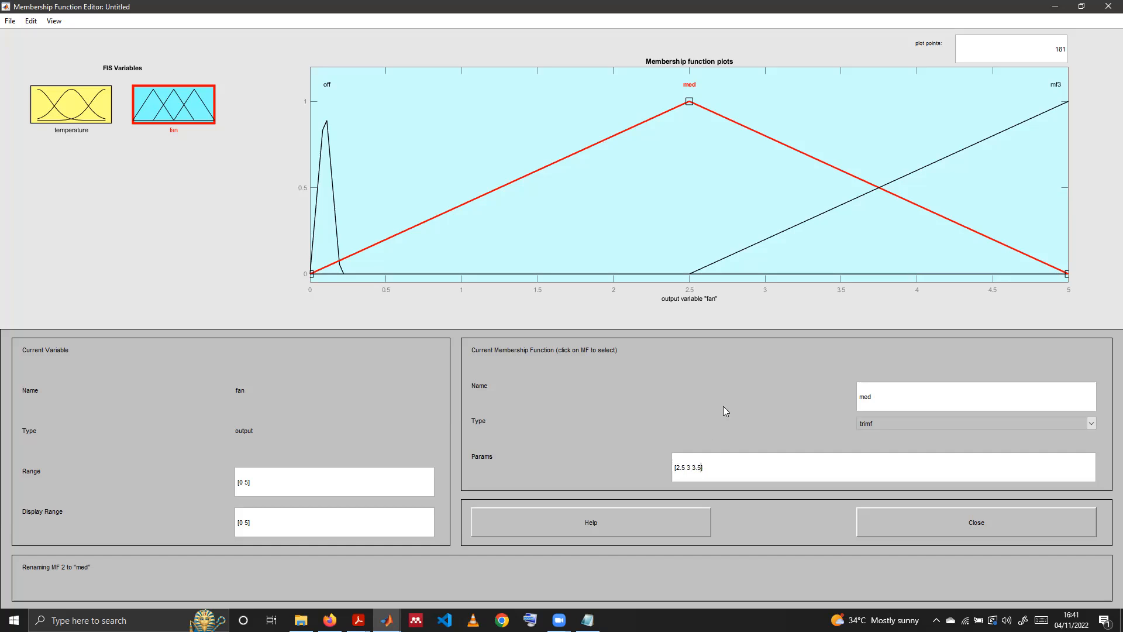
{"action": "key", "text": "Return"}
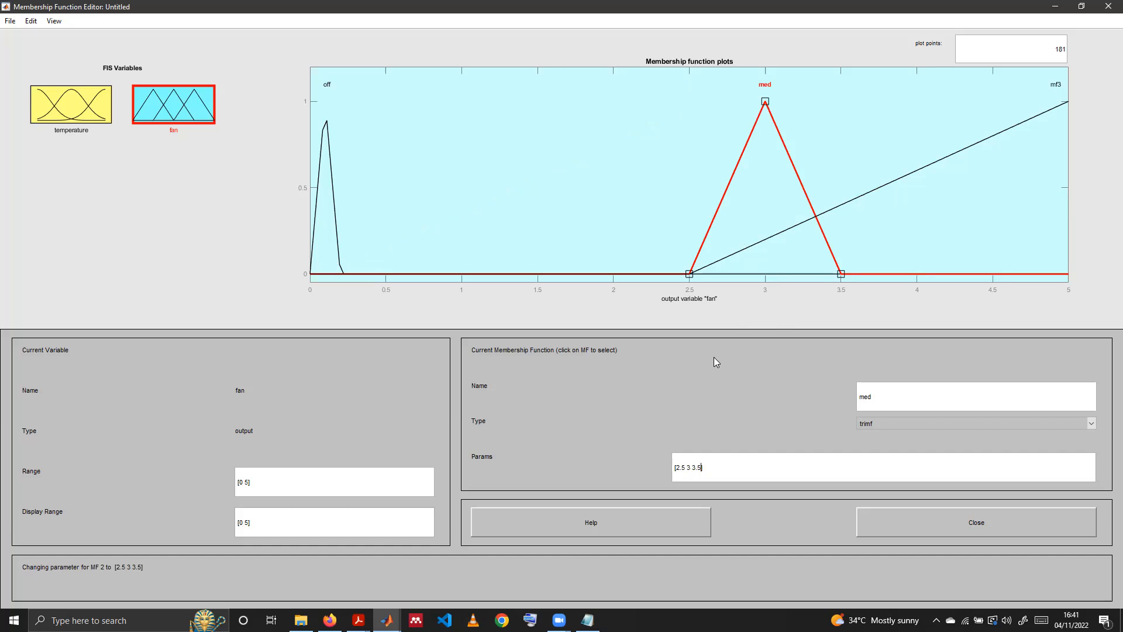
Rename the fan's third membership function, mf3, as high.
{"action": "left_click", "coordinate": [861, 200]}
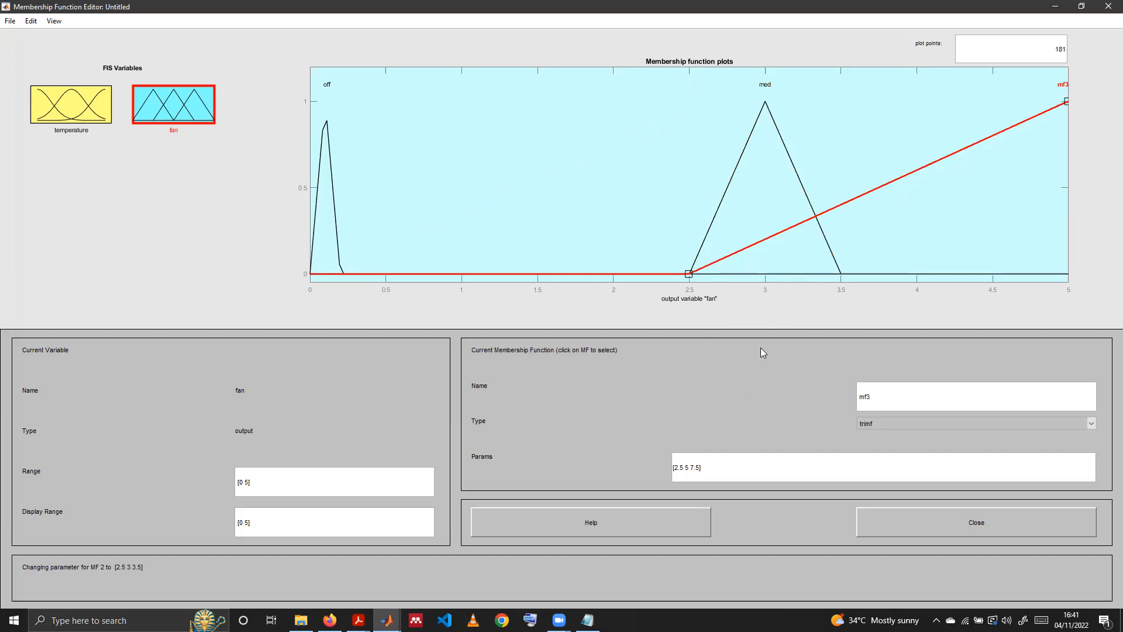
{"action": "left_click_drag", "start_coordinate": [873, 400], "coordinate": [845, 392]}
{"action": "key", "text": "Return"}
Set the parameters of the fan's high membership function to [4 4.5 5].
{"action": "left_click_drag", "start_coordinate": [700, 466], "coordinate": [675, 467]}
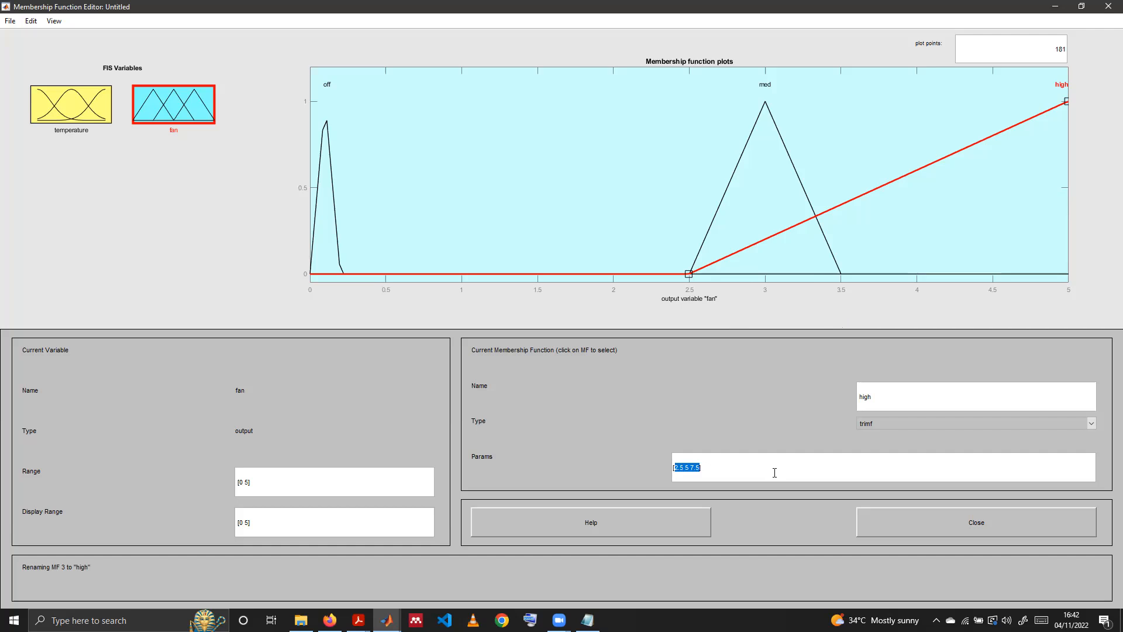
{"action": "type", "text": "4.5"}
{"action": "key", "text": "BackSpace"}
{"action": "key", "text": "BackSpace"}
{"action": "key", "text": "BackSpace"}
{"action": "type", "text": "4.5 5"}
{"action": "key", "text": "Return"}
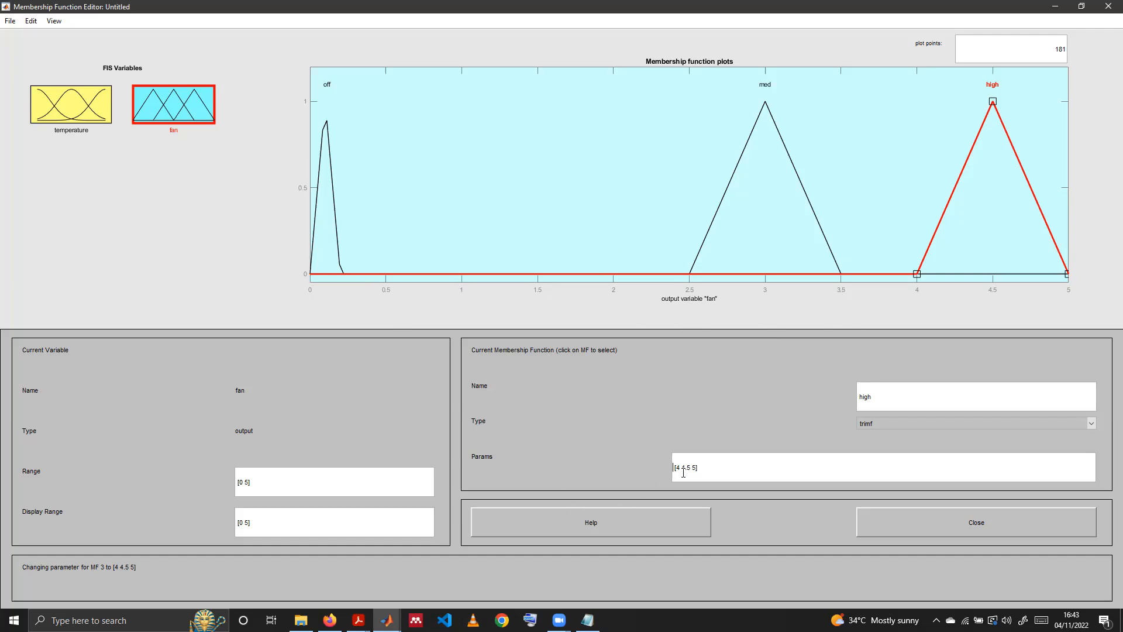
{"action": "left_click_drag", "start_coordinate": [697, 466], "coordinate": [674, 466]}
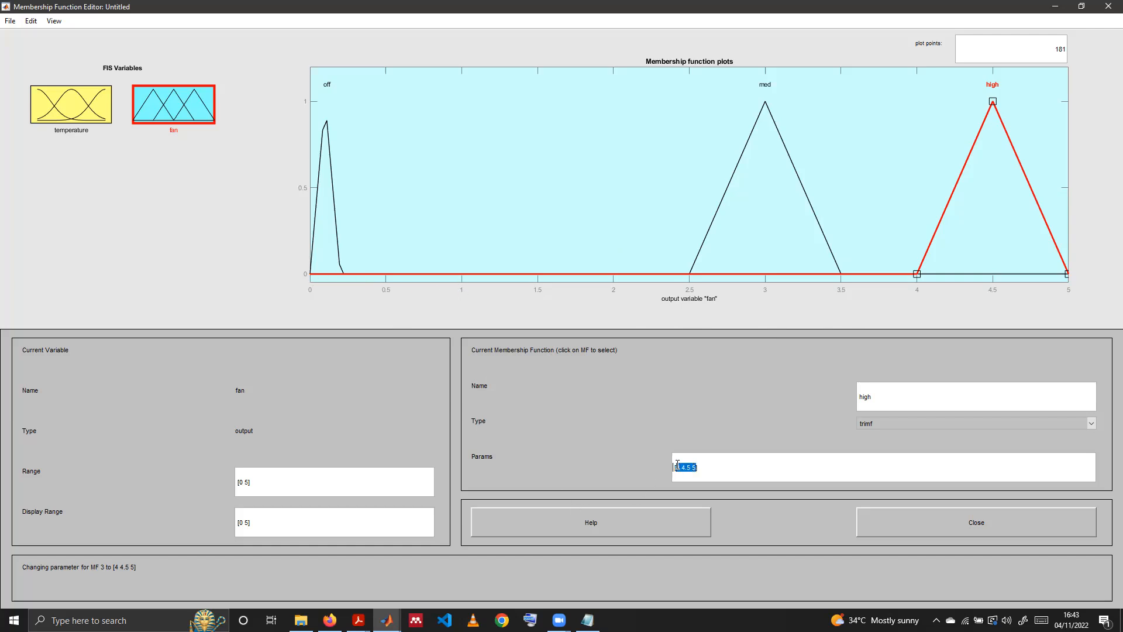
{"action": "left_click", "coordinate": [336, 230]}
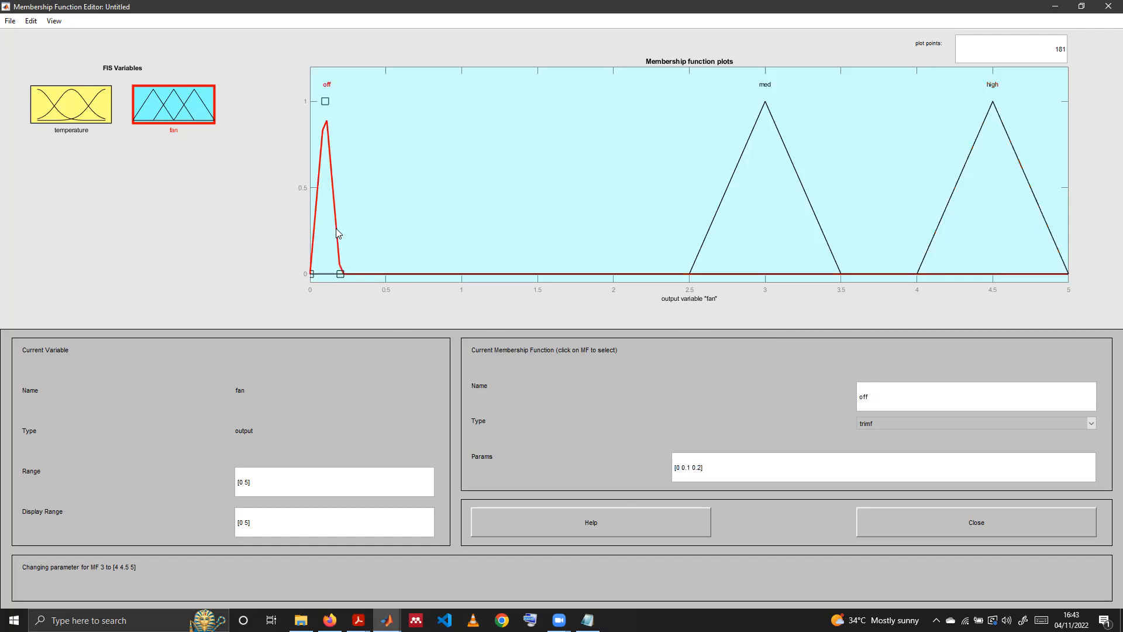
{"action": "left_click_drag", "start_coordinate": [701, 469], "coordinate": [677, 466]}
{"action": "left_click", "coordinate": [484, 137]}
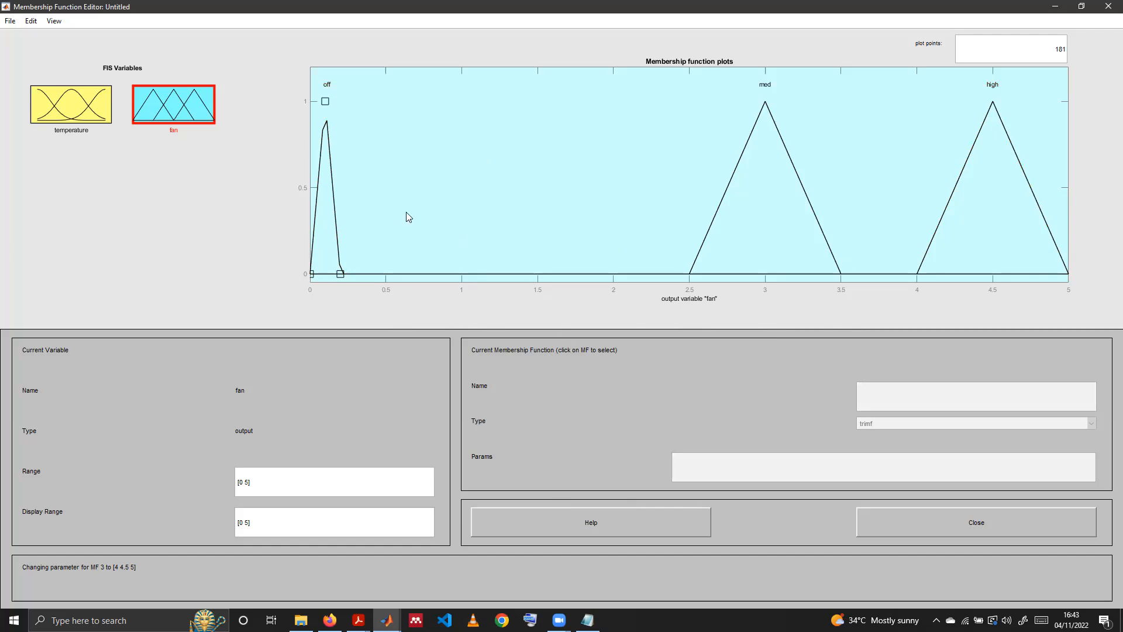
Change the parameters of the fan's off membership function to [0 0.5 1].
{"action": "left_click", "coordinate": [336, 224]}
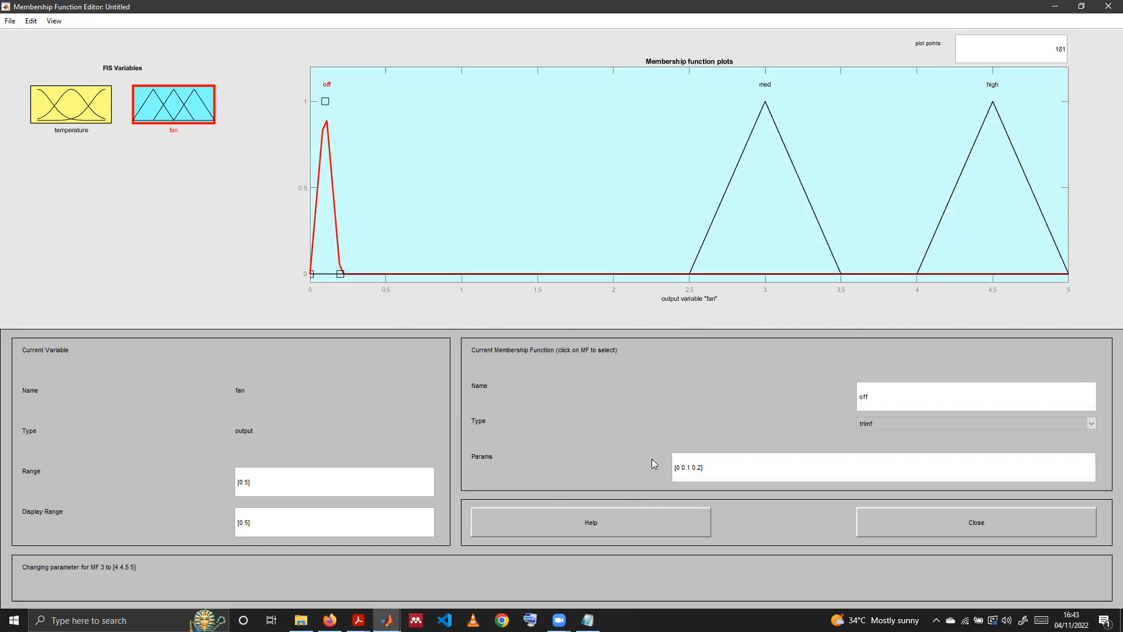
{"action": "left_click_drag", "start_coordinate": [704, 469], "coordinate": [683, 468]}
{"action": "key", "text": "BackSpace"}
{"action": "type", "text": "0.5 1]"}
{"action": "key", "text": "Return"}
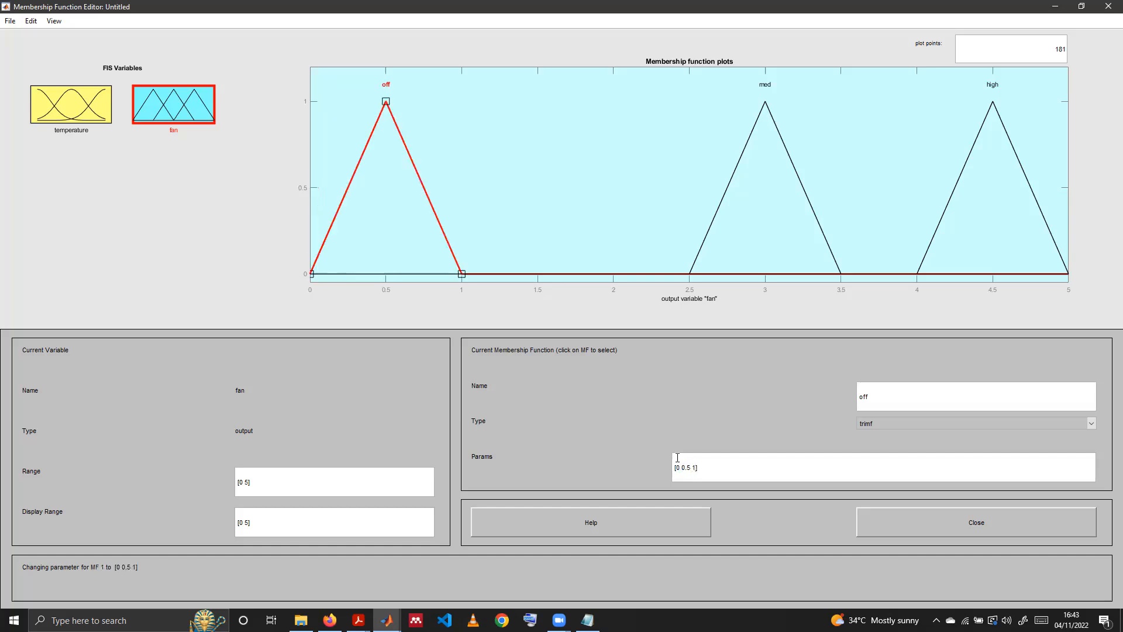
Change the parameters of the fan's med membership function to [1 2 3].
{"action": "left_click", "coordinate": [739, 168]}
{"action": "left_click_drag", "start_coordinate": [701, 469], "coordinate": [677, 468]}
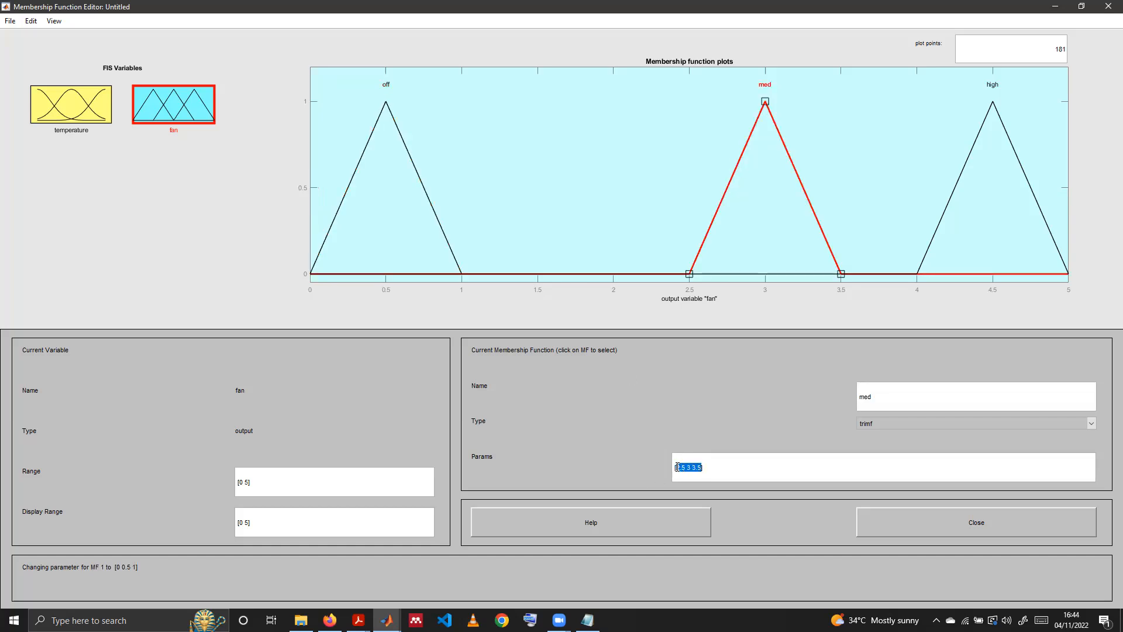
{"action": "key", "text": "BackSpace"}
{"action": "type", "text": "2 3"}
{"action": "key", "text": "Return"}
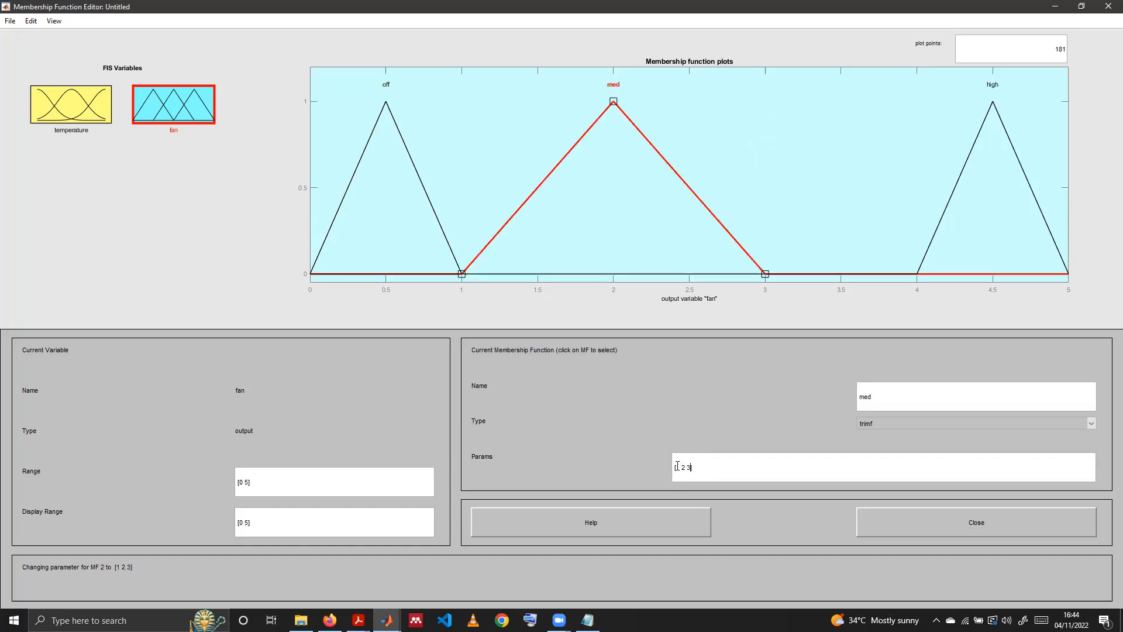
Change the parameters of the fan's high membership function to [3 4 5].
{"action": "left_click", "coordinate": [937, 233]}
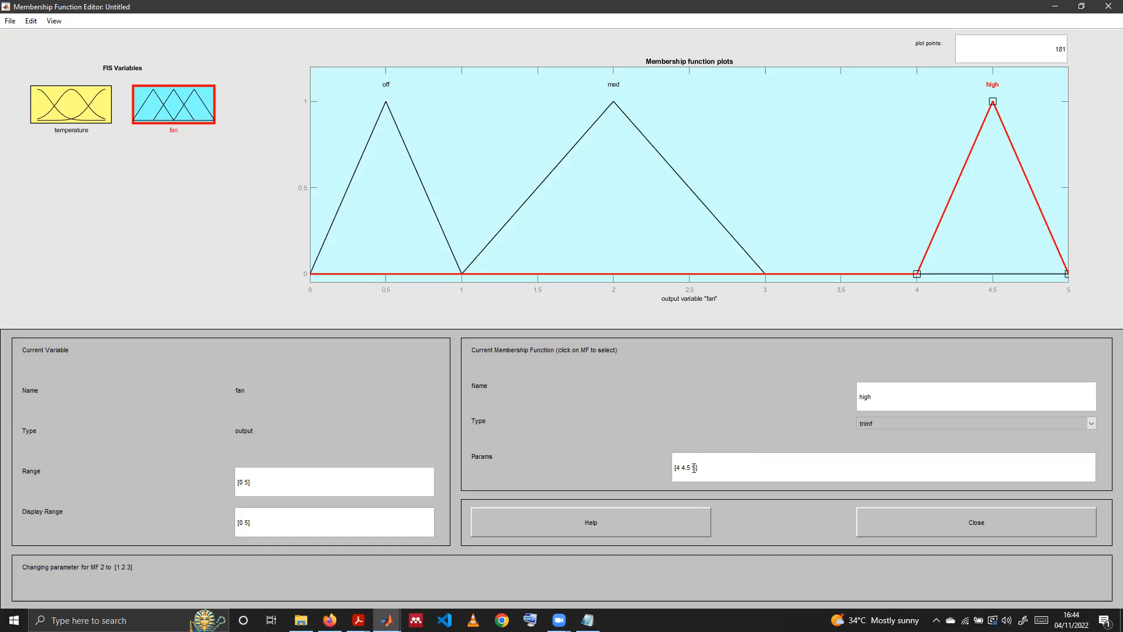
{"action": "left_click_drag", "start_coordinate": [697, 468], "coordinate": [674, 464]}
{"action": "type", "text": "[3 4 5]"}
{"action": "key", "text": "Return"}
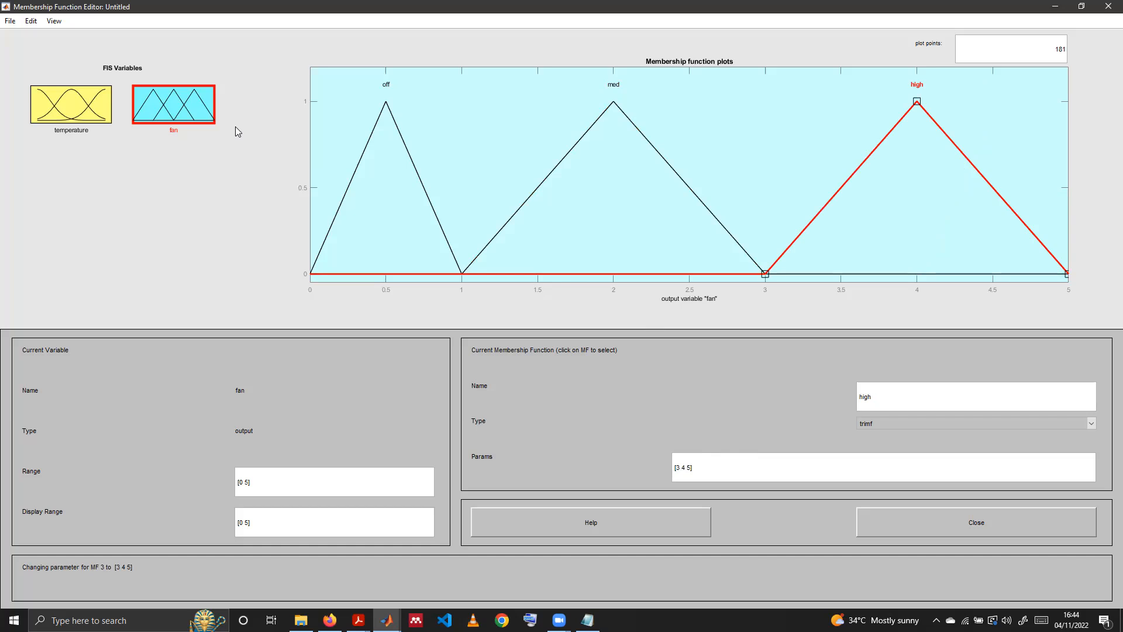
Open the Rule Editor for the fuzzy system and maximize its window.
{"action": "left_click", "coordinate": [33, 23]}
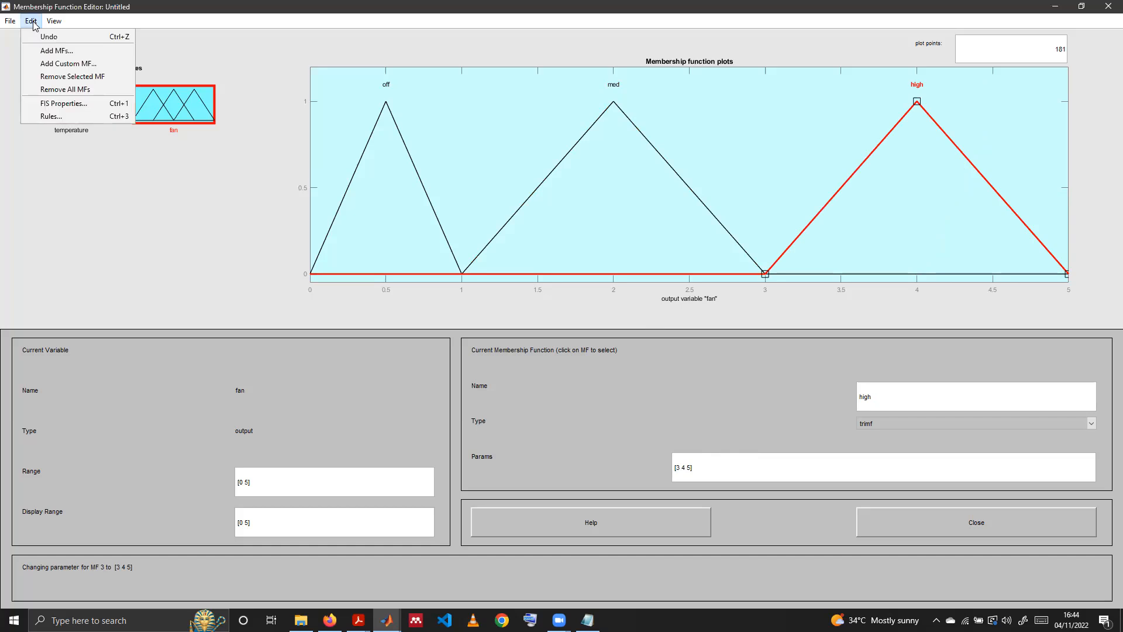
{"action": "left_click", "coordinate": [66, 117]}
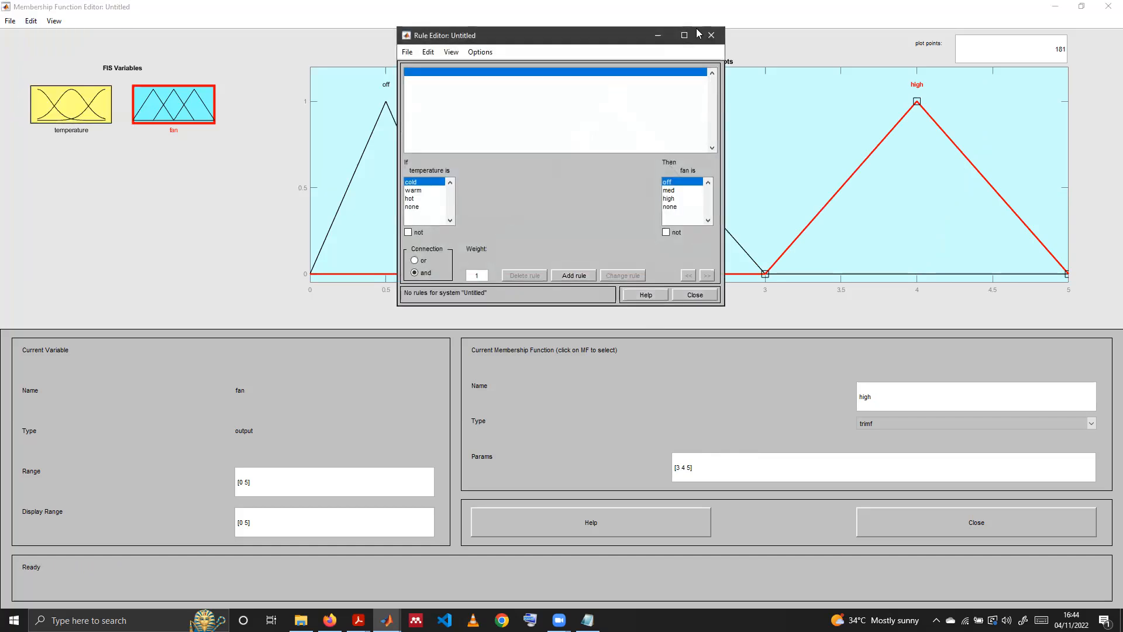
{"action": "left_click", "coordinate": [683, 35]}
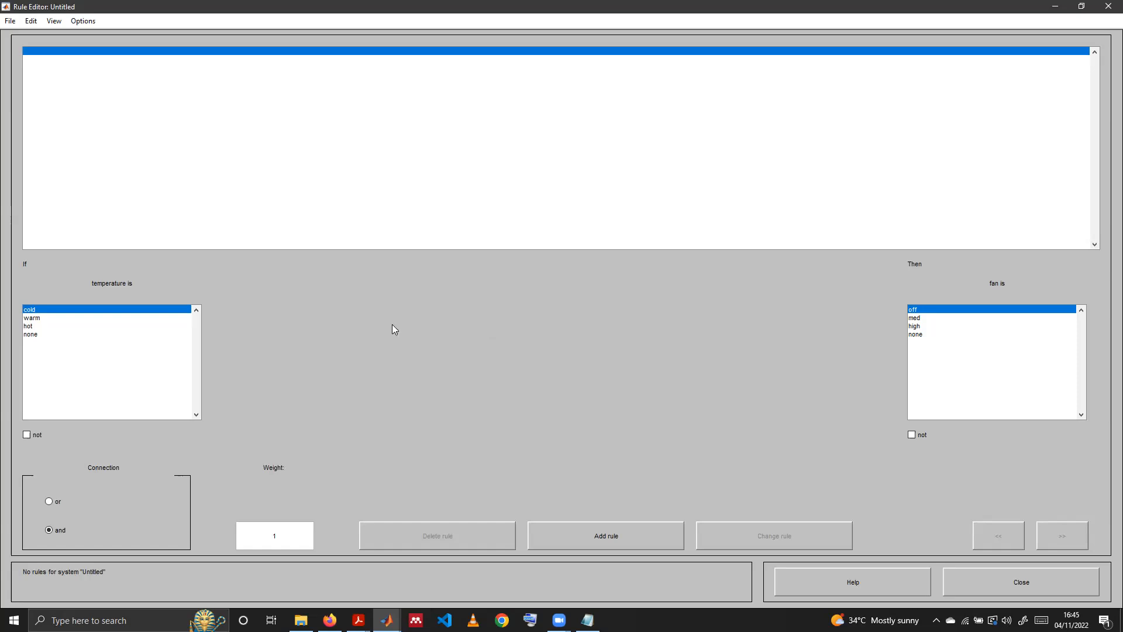
Add the rule that if temperature is cold, the fan is off, with weight 1.
{"action": "left_click", "coordinate": [162, 398]}
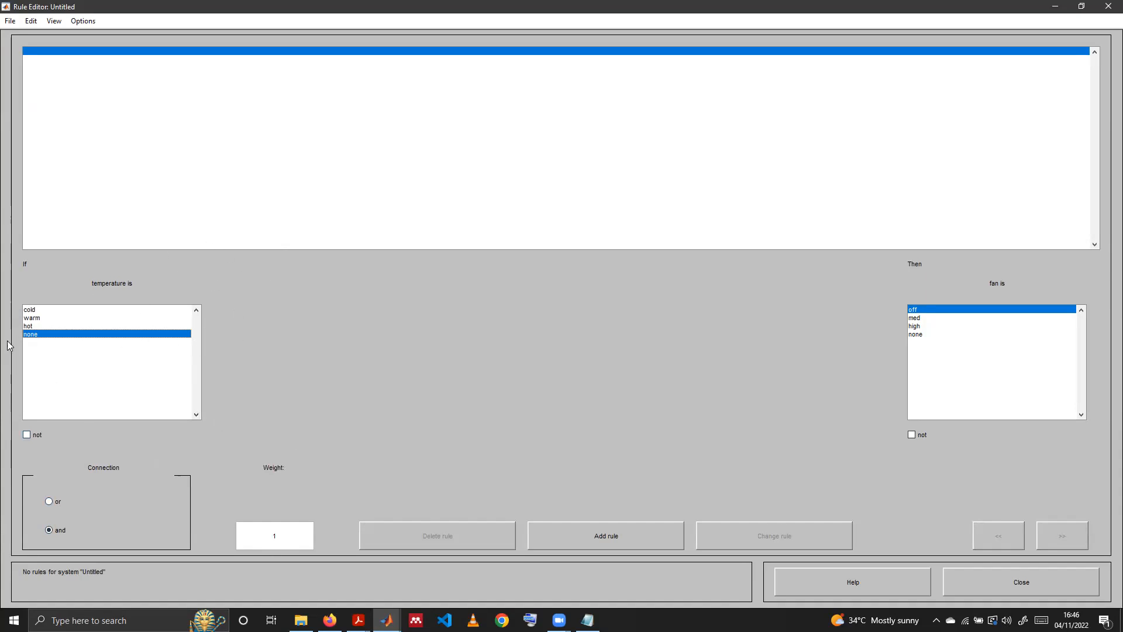
{"action": "left_click", "coordinate": [30, 309]}
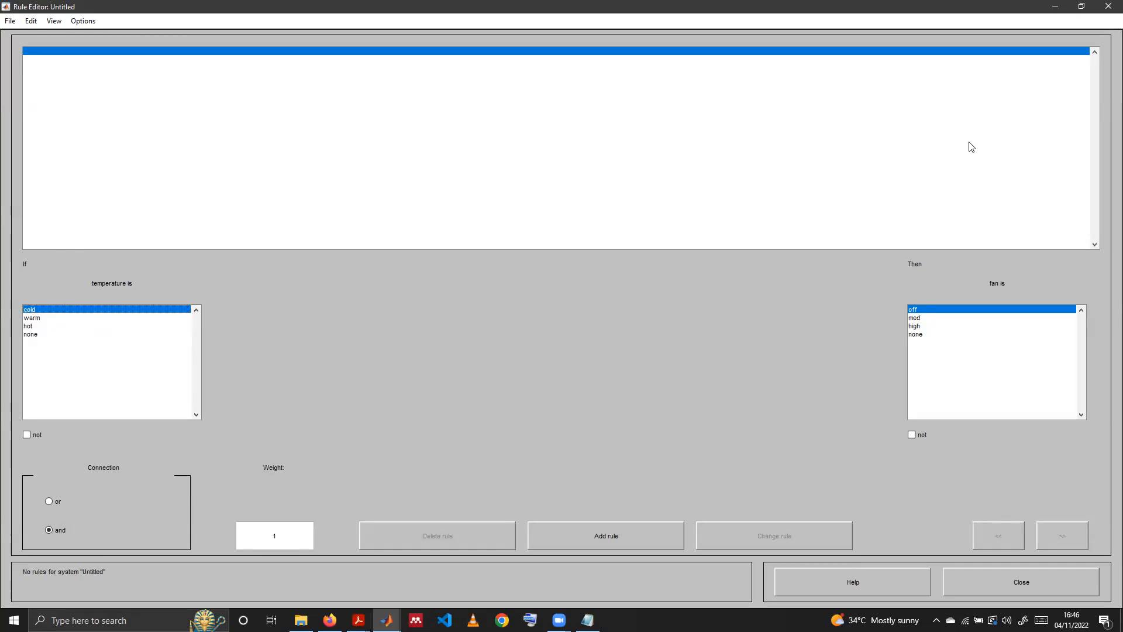
{"action": "left_click", "coordinate": [950, 315]}
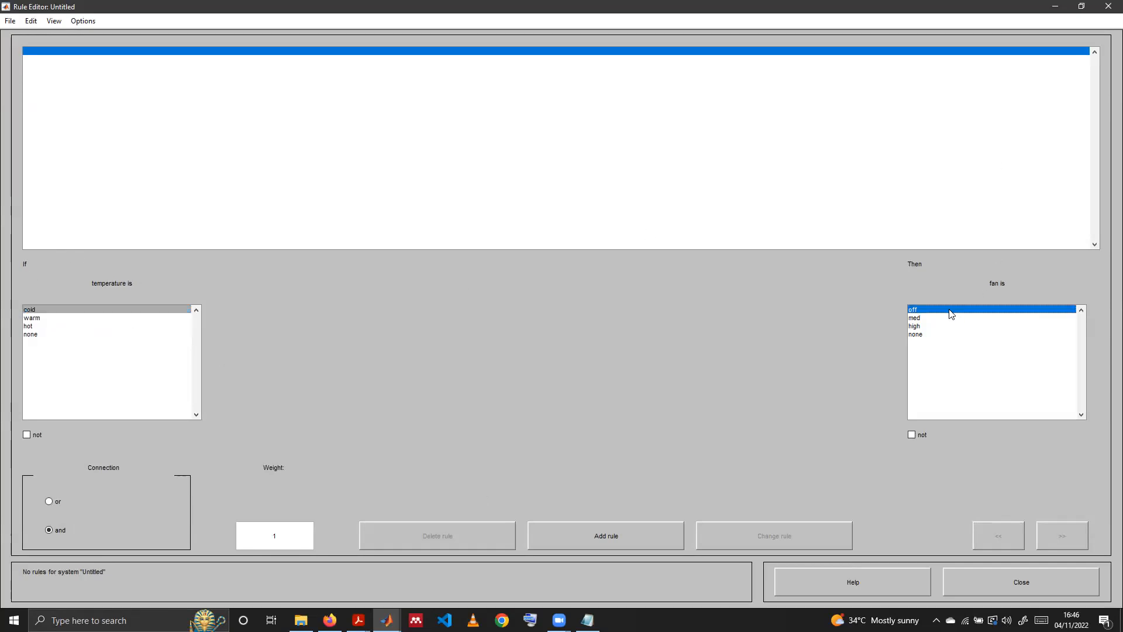
{"action": "left_click", "coordinate": [621, 535]}
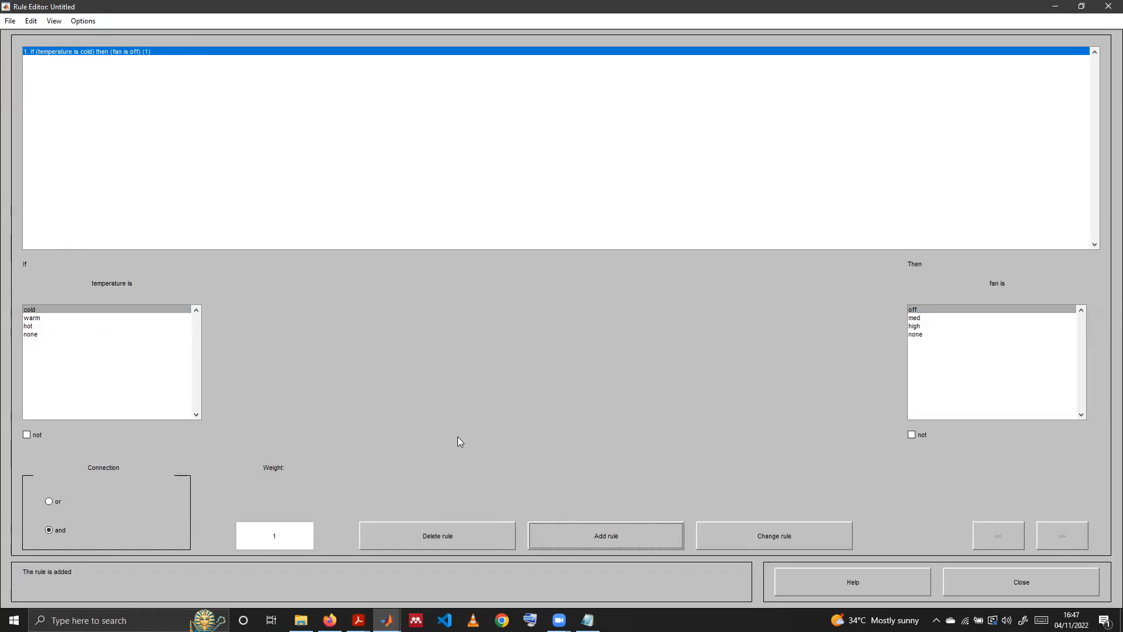
Add the rule that if temperature is warm, the fan is med, with weight 1.
{"action": "left_click", "coordinate": [37, 320]}
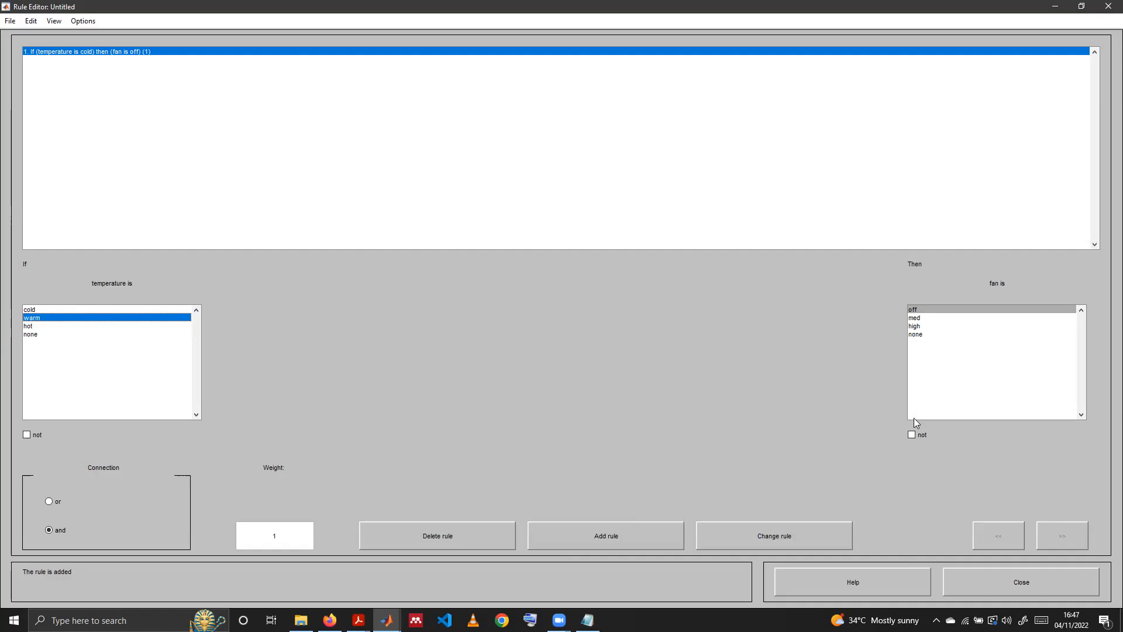
{"action": "left_click", "coordinate": [915, 318]}
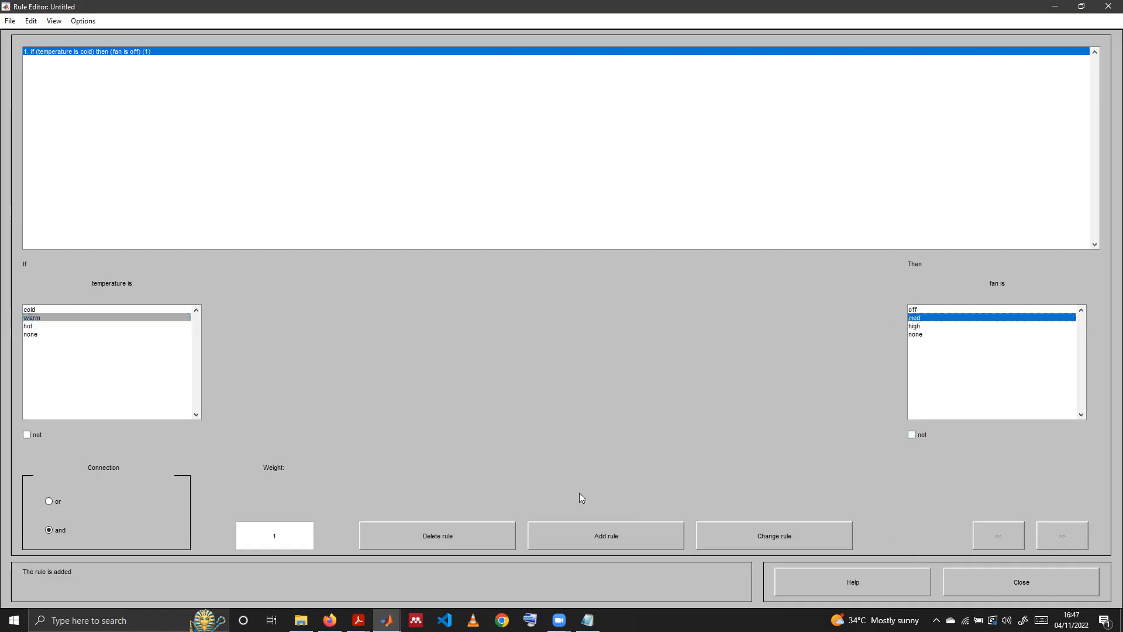
{"action": "left_click", "coordinate": [598, 544]}
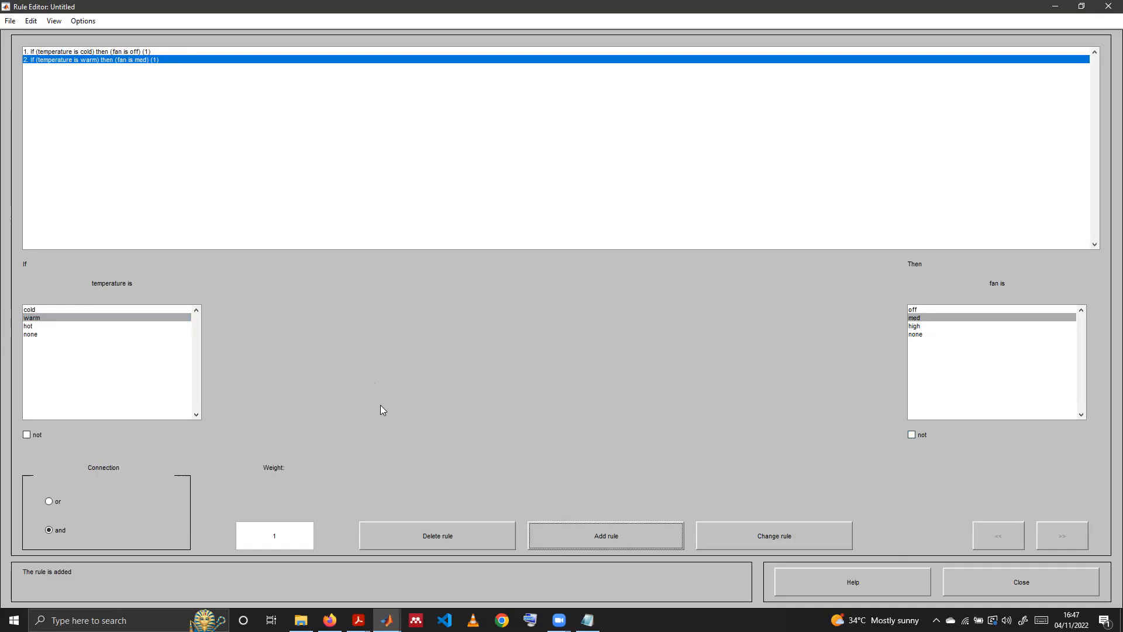
Add the rule that if temperature is hot, the fan is high, with weight 1.
{"action": "left_click", "coordinate": [28, 326]}
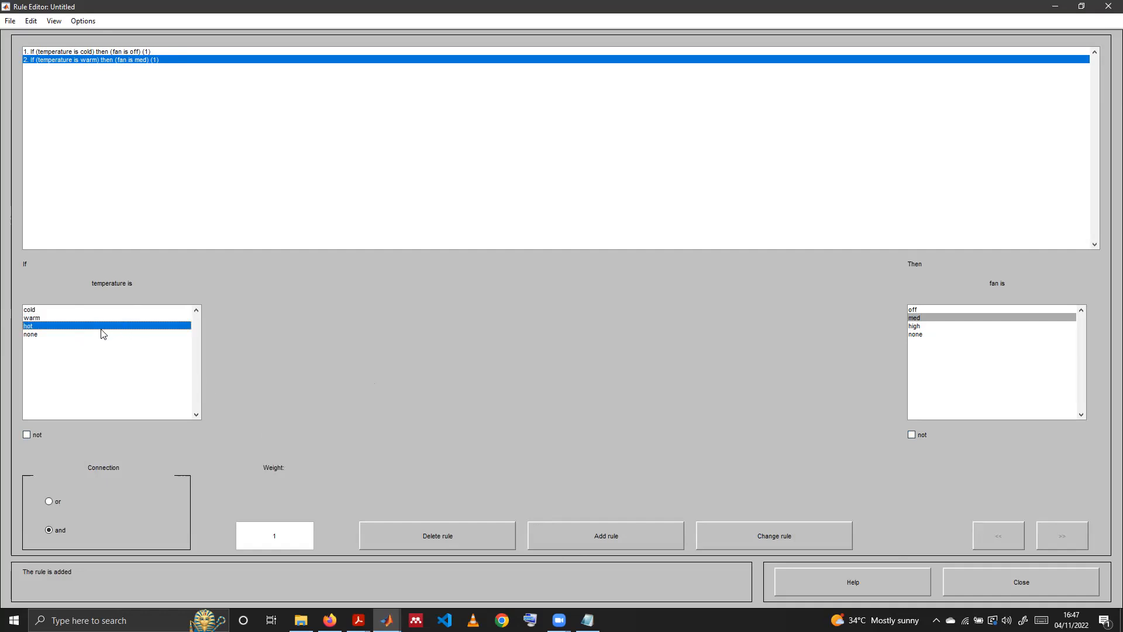
{"action": "left_click", "coordinate": [917, 327]}
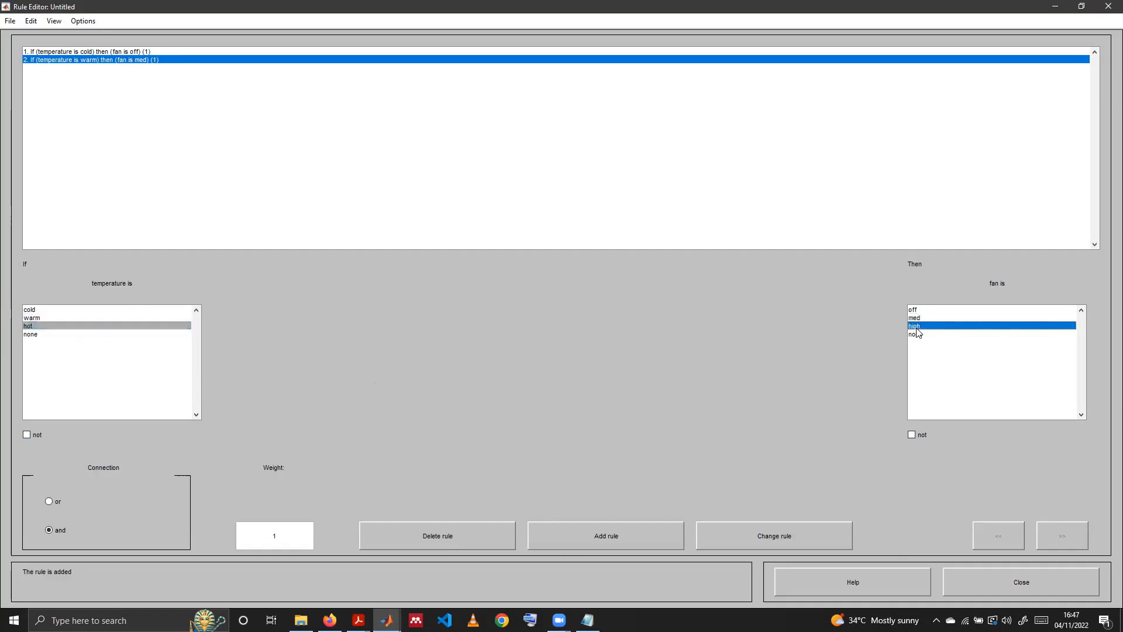
{"action": "left_click", "coordinate": [605, 532]}
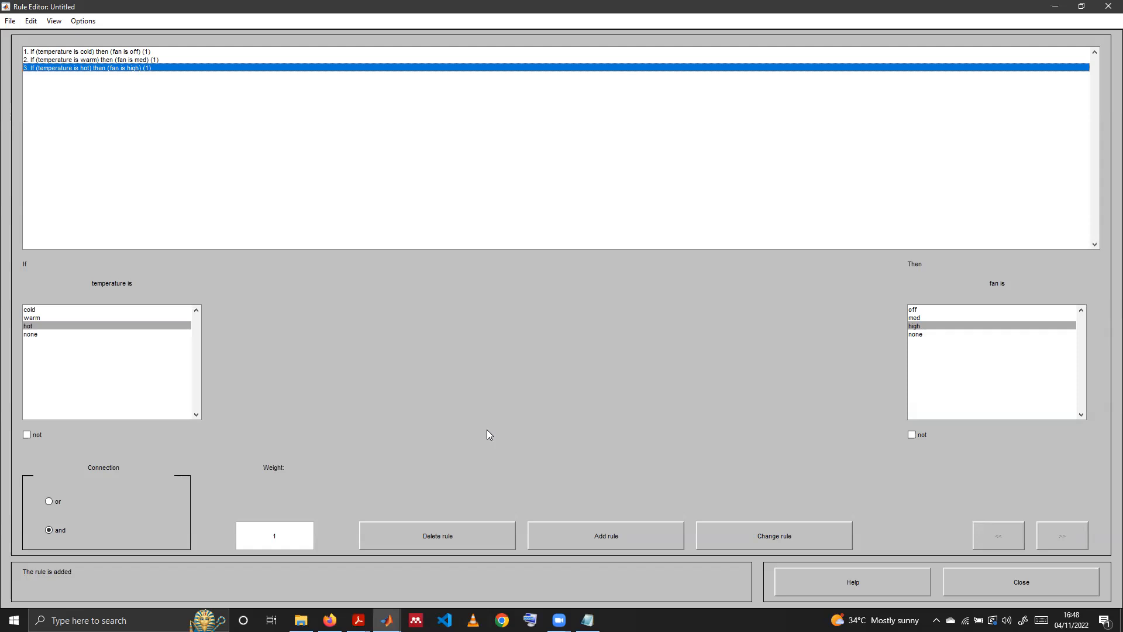
{"action": "left_click", "coordinate": [120, 325]}
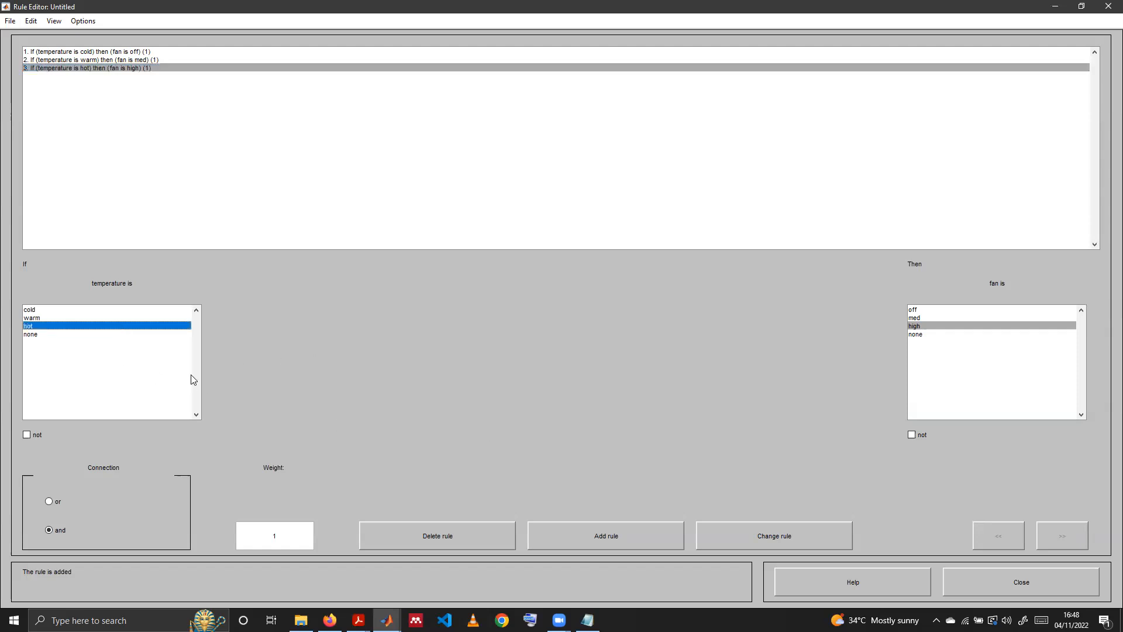
{"action": "left_click", "coordinate": [914, 310]}
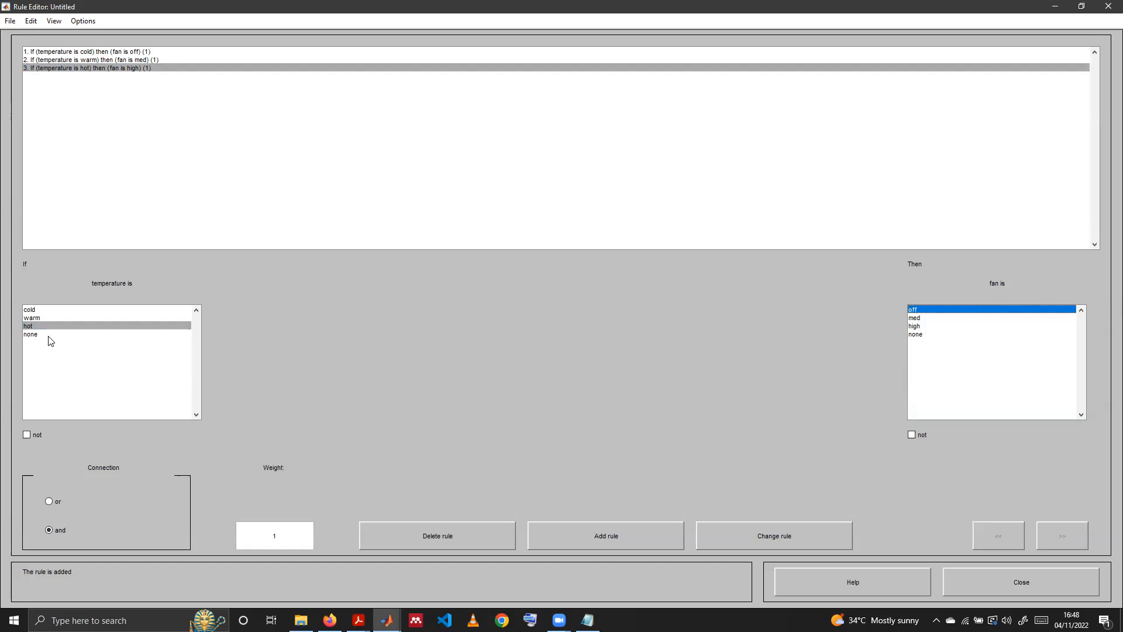
{"action": "left_click", "coordinate": [36, 310]}
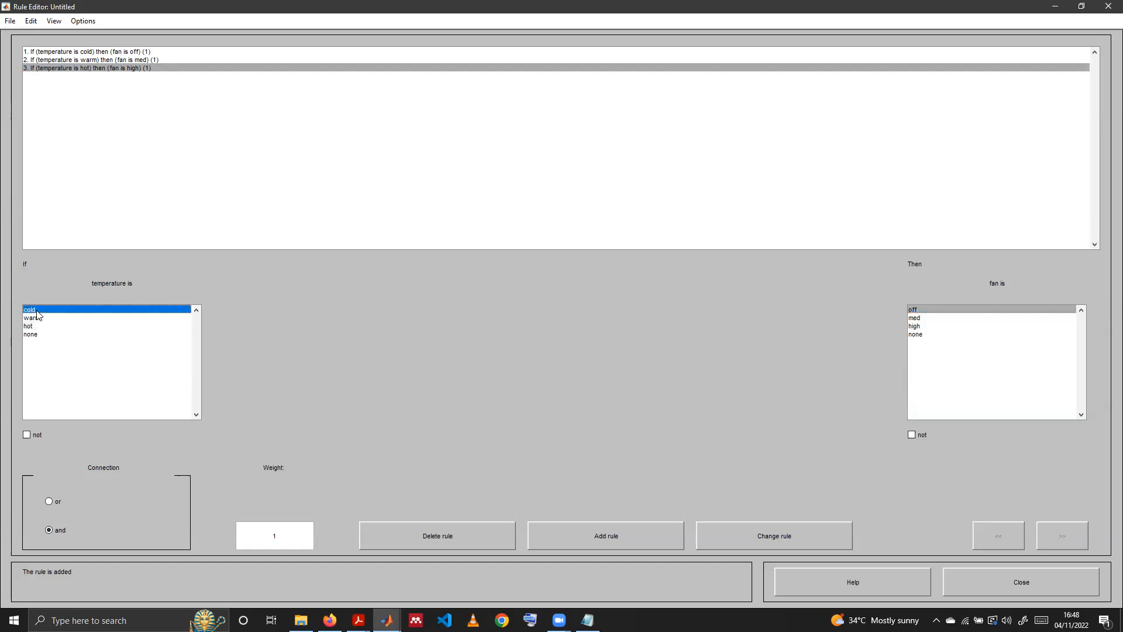
{"action": "left_click", "coordinate": [911, 326]}
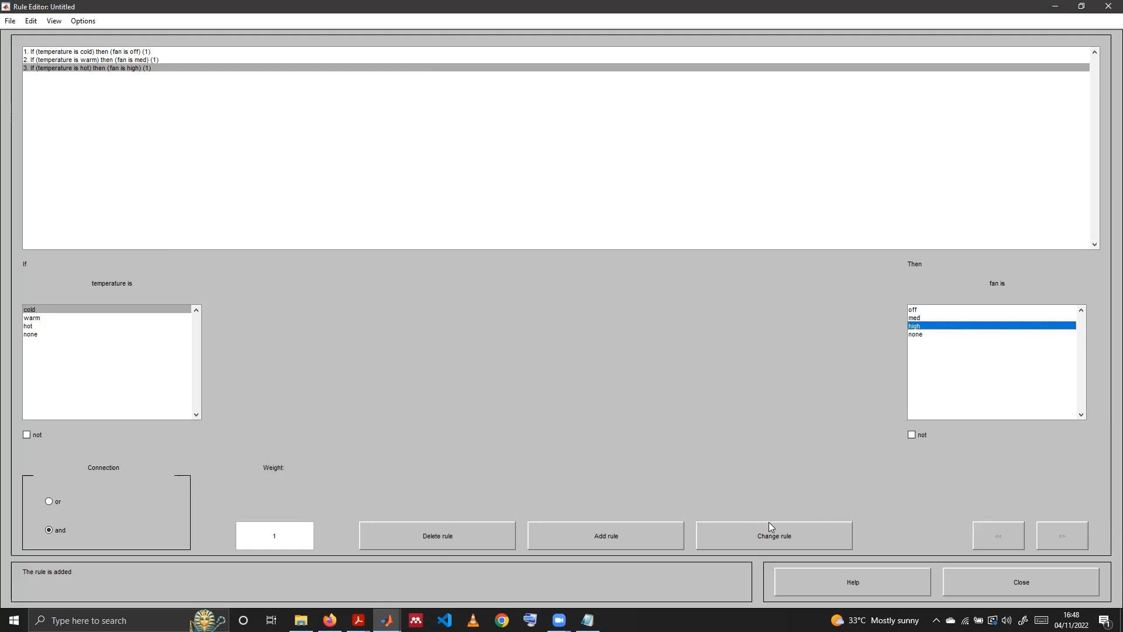
{"action": "left_click", "coordinate": [151, 129]}
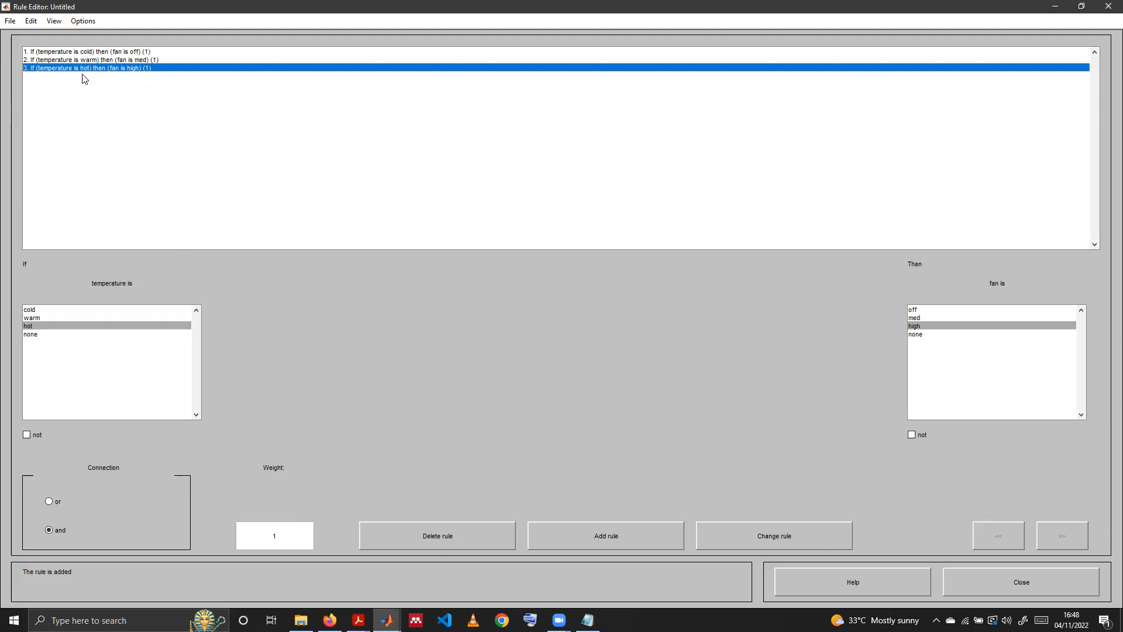
Open the Rule Viewer for the three temperature rules and enlarge its window.
{"action": "left_click", "coordinate": [51, 24]}
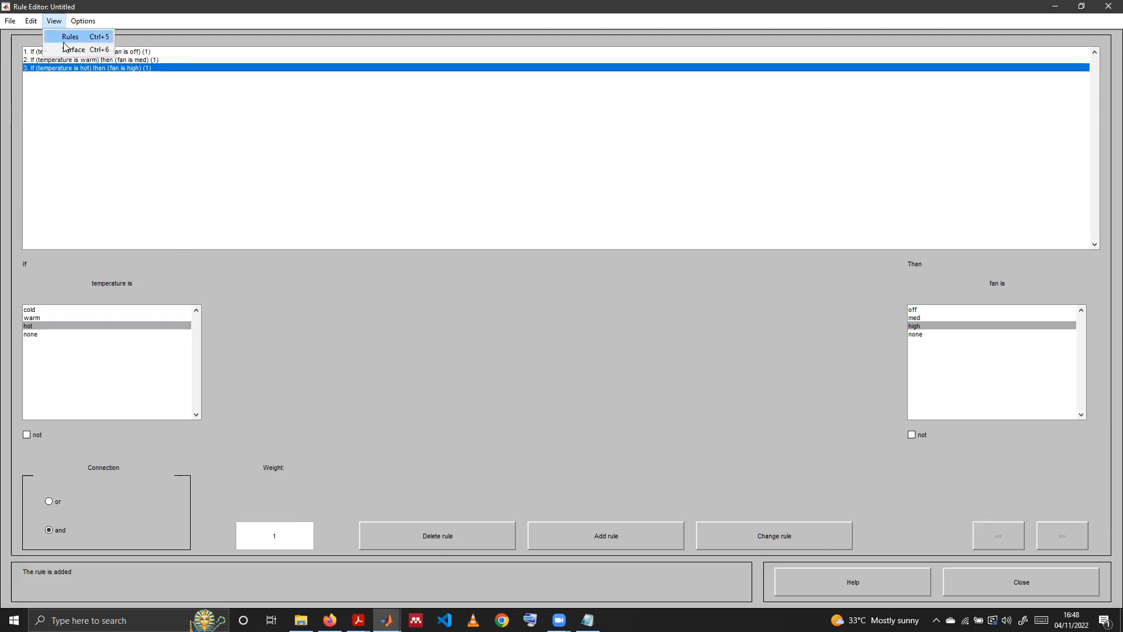
{"action": "left_click", "coordinate": [64, 37]}
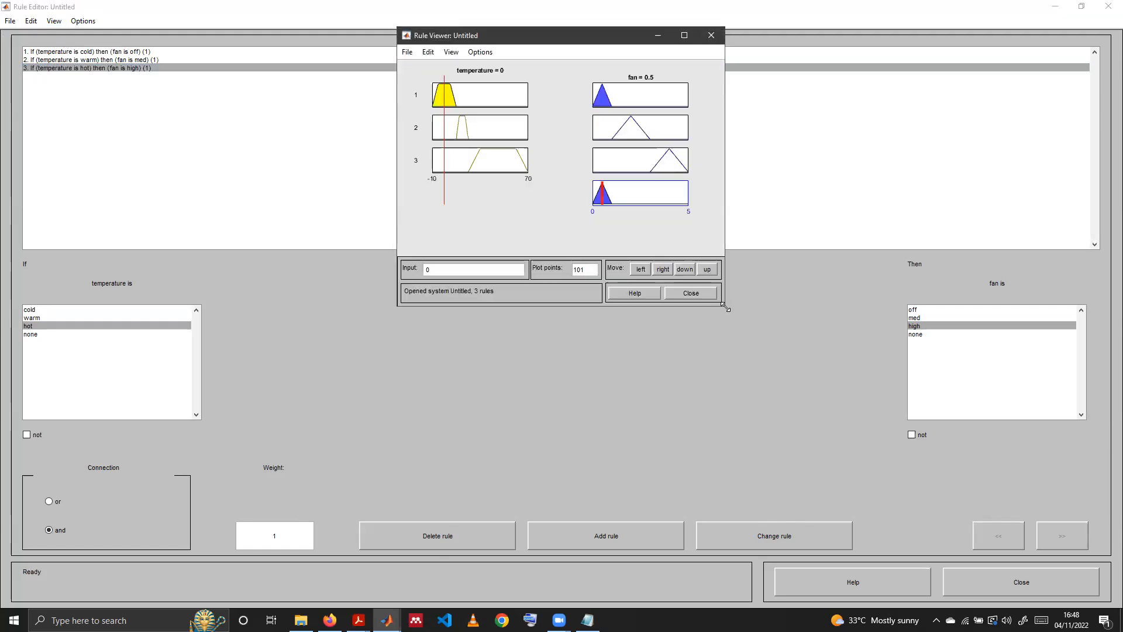
{"action": "left_click_drag", "start_coordinate": [725, 307], "coordinate": [855, 469]}
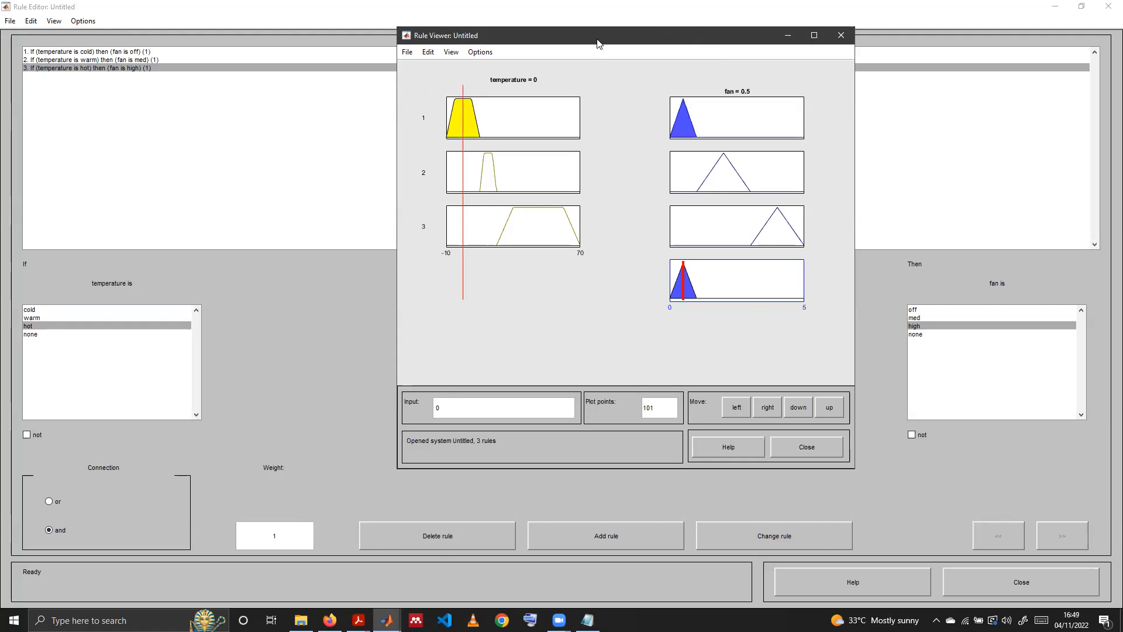
{"action": "left_click_drag", "start_coordinate": [596, 42], "coordinate": [487, 56]}
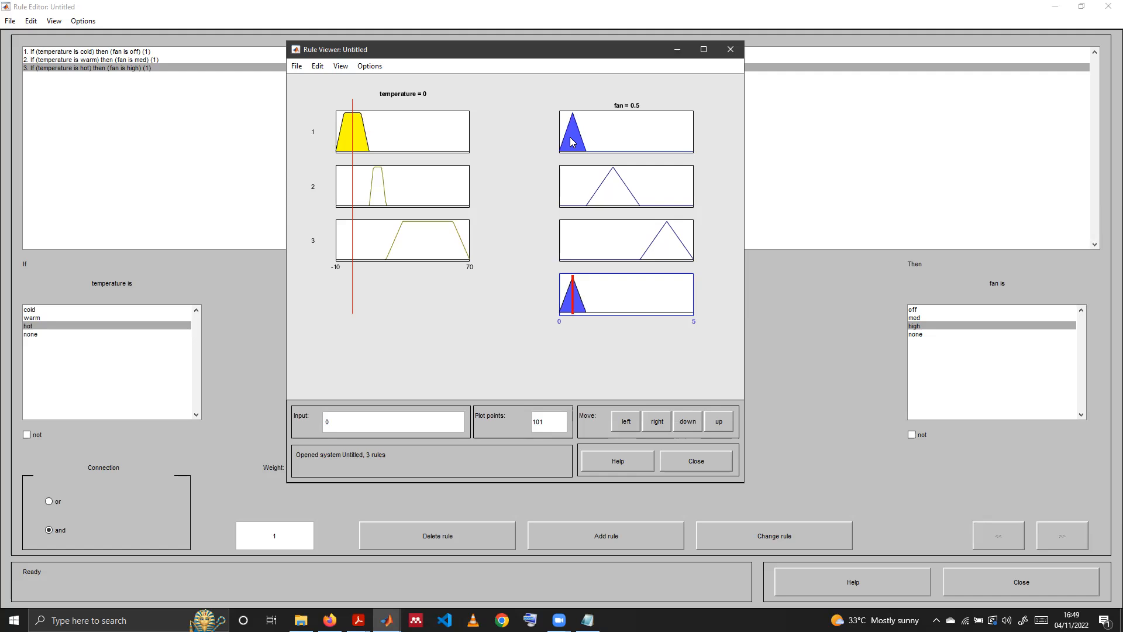
Test the rules at temperatures of about 16.7, 48.5 and 14.3 in the rule plots, and close the Rule Viewer.
{"action": "left_click", "coordinate": [380, 188]}
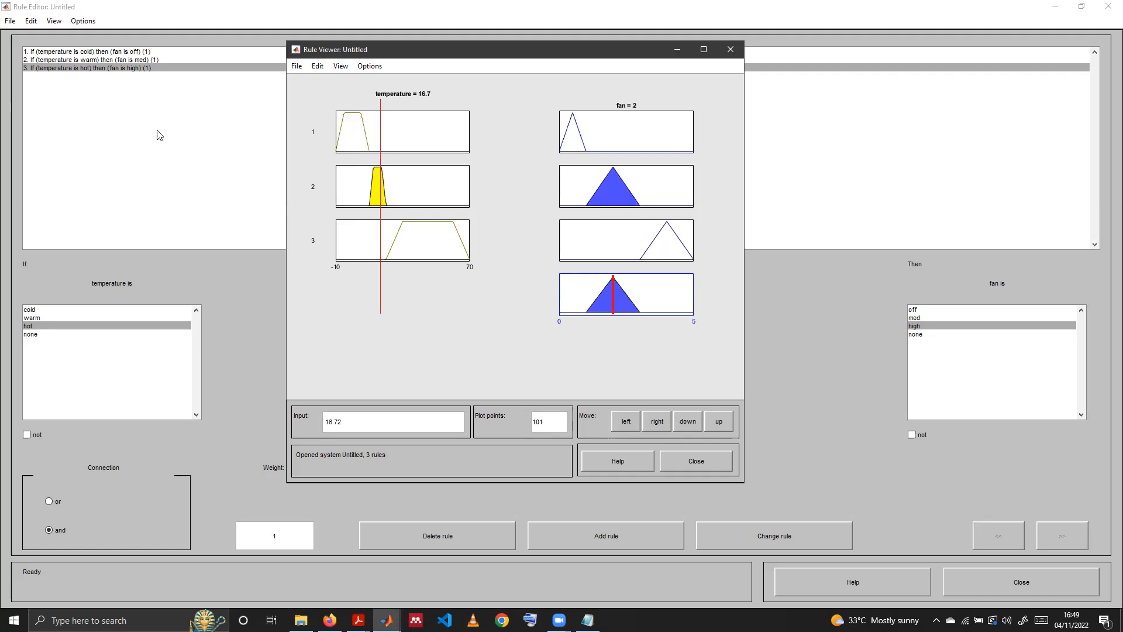
{"action": "left_click", "coordinate": [434, 242]}
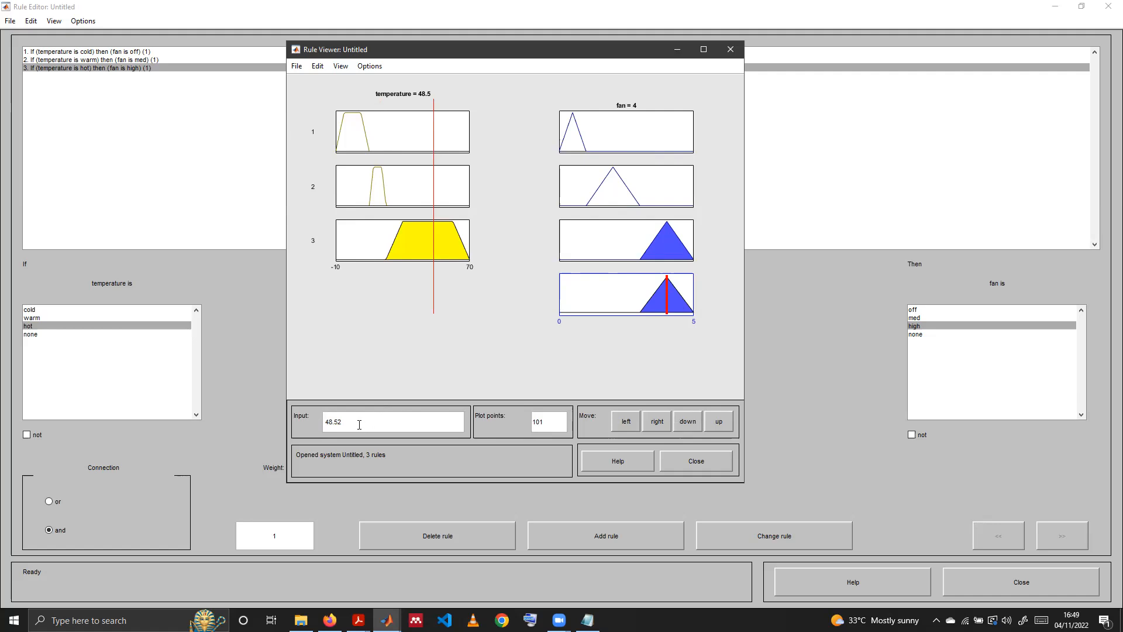
{"action": "left_click", "coordinate": [376, 132]}
{"action": "left_click_drag", "start_coordinate": [350, 421], "coordinate": [305, 416]}
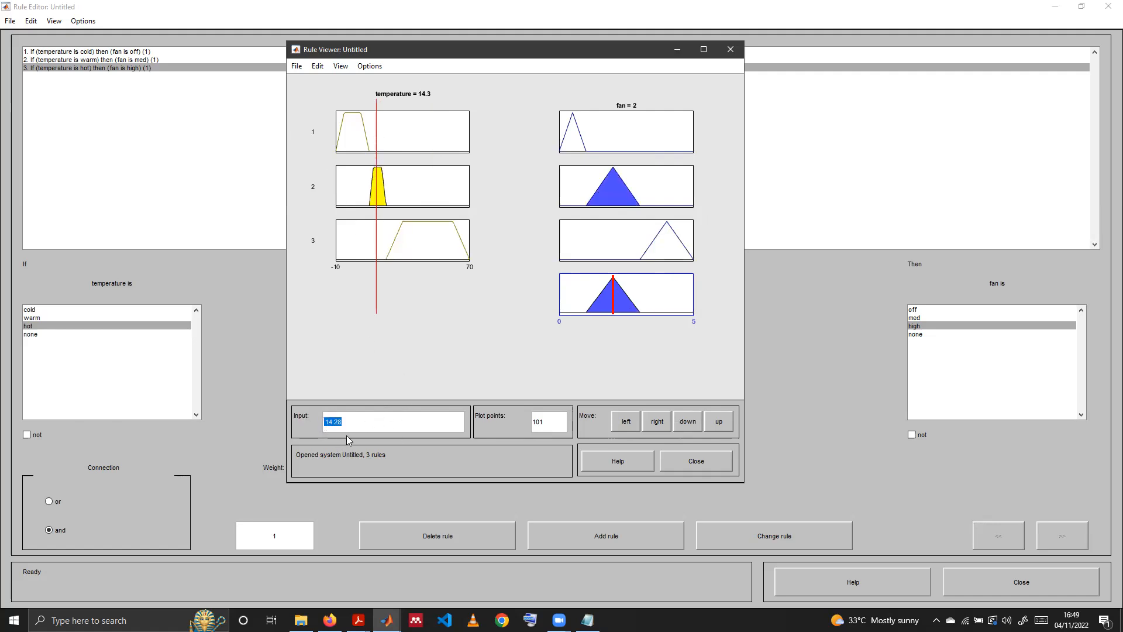
{"action": "left_click", "coordinate": [356, 345]}
{"action": "left_click", "coordinate": [370, 425]}
{"action": "left_click", "coordinate": [730, 49]}
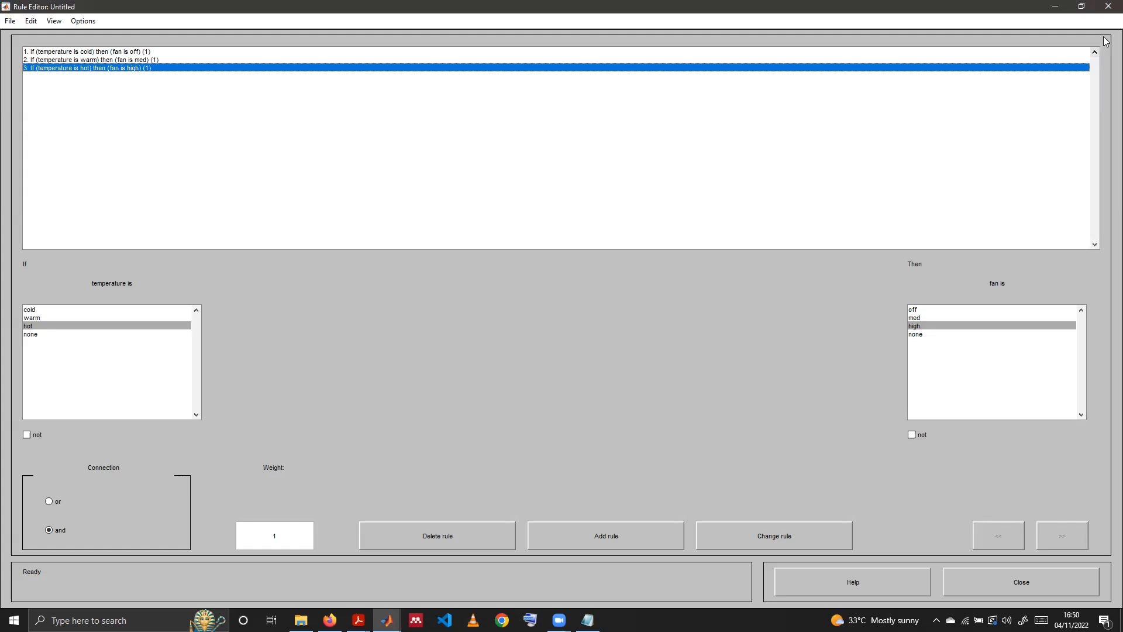
Close the Rule Editor and examine the temperature input's cold and warm membership functions where they meet at 10.
{"action": "left_click", "coordinate": [1109, 6]}
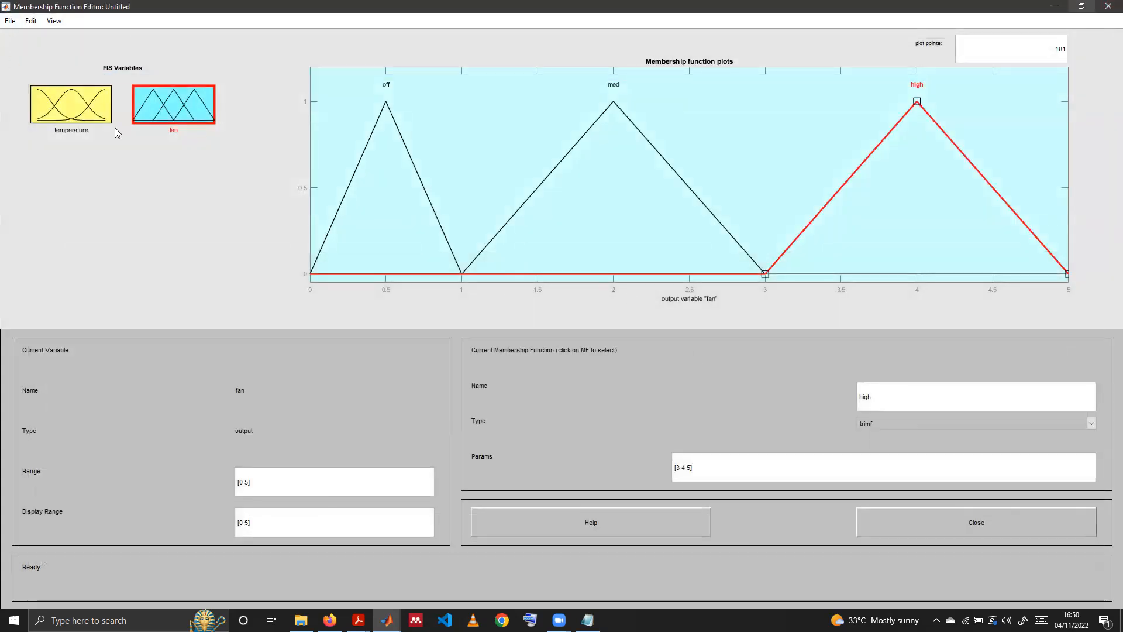
{"action": "left_click", "coordinate": [82, 104]}
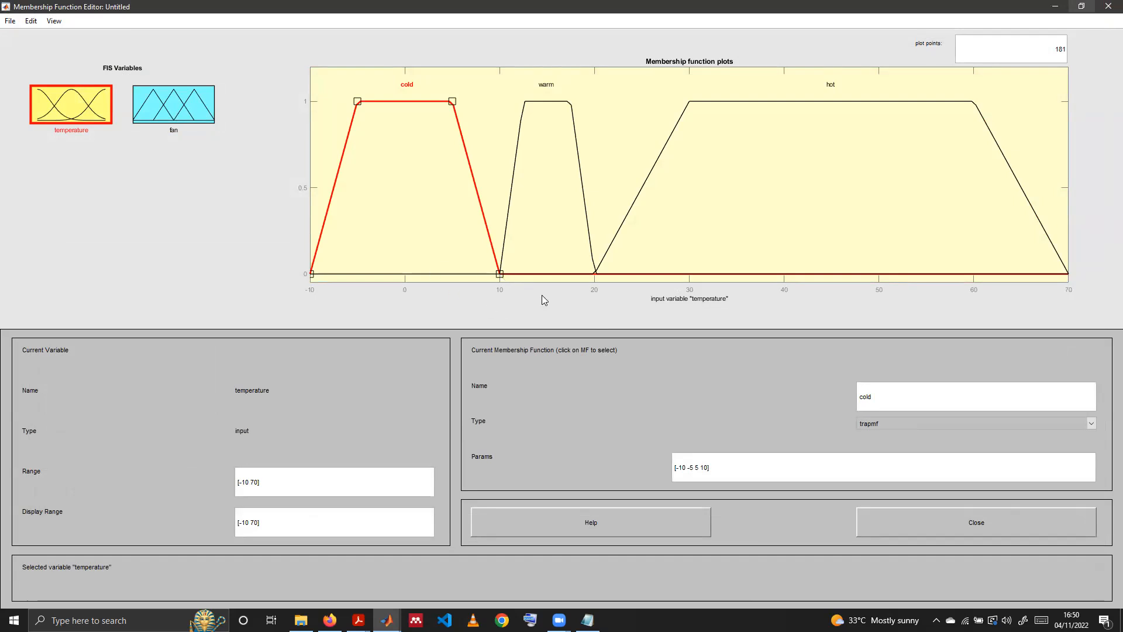
{"action": "left_click", "coordinate": [501, 273]}
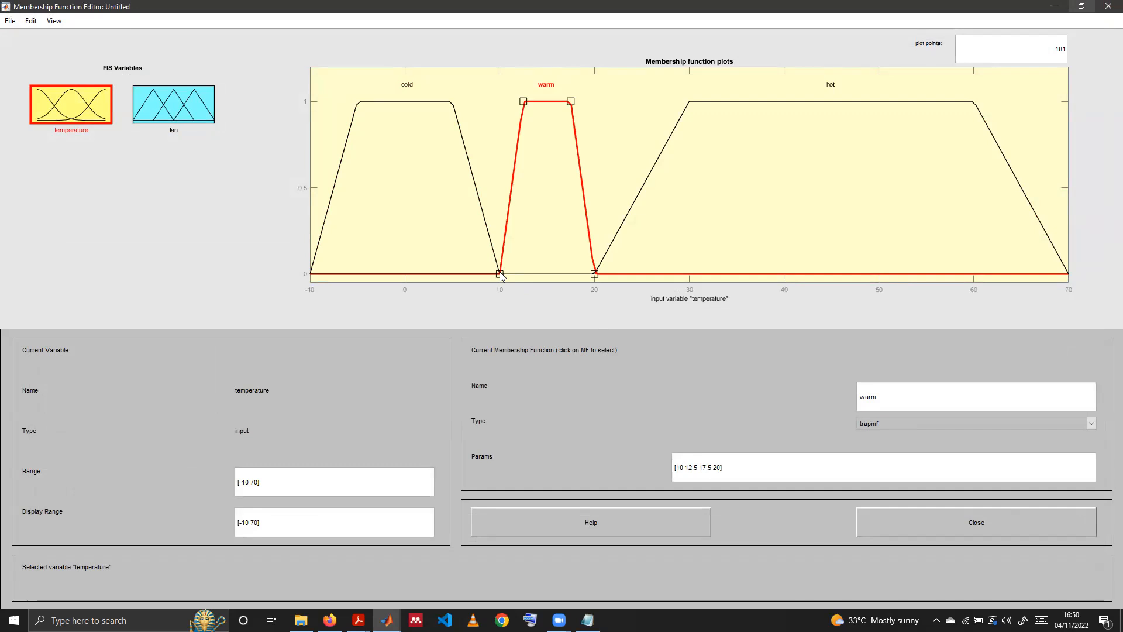
Inspect the rule plots in an enlarged Rule Viewer, and close the viewer.
{"action": "left_click", "coordinate": [53, 21]}
{"action": "left_click", "coordinate": [58, 34]}
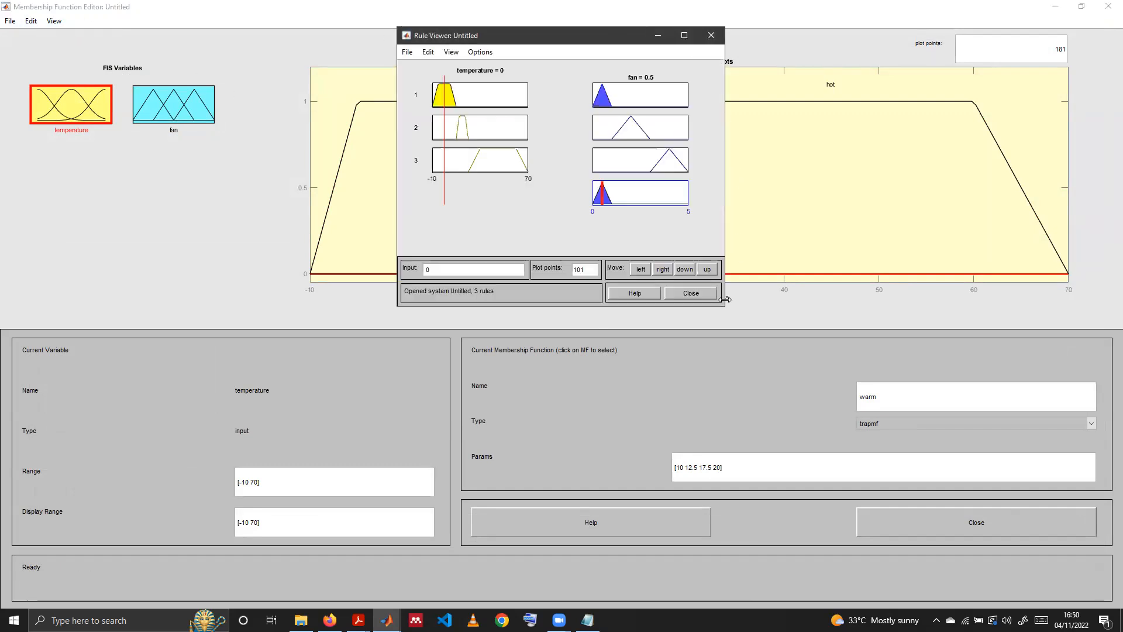
{"action": "left_click_drag", "start_coordinate": [725, 310], "coordinate": [869, 504]}
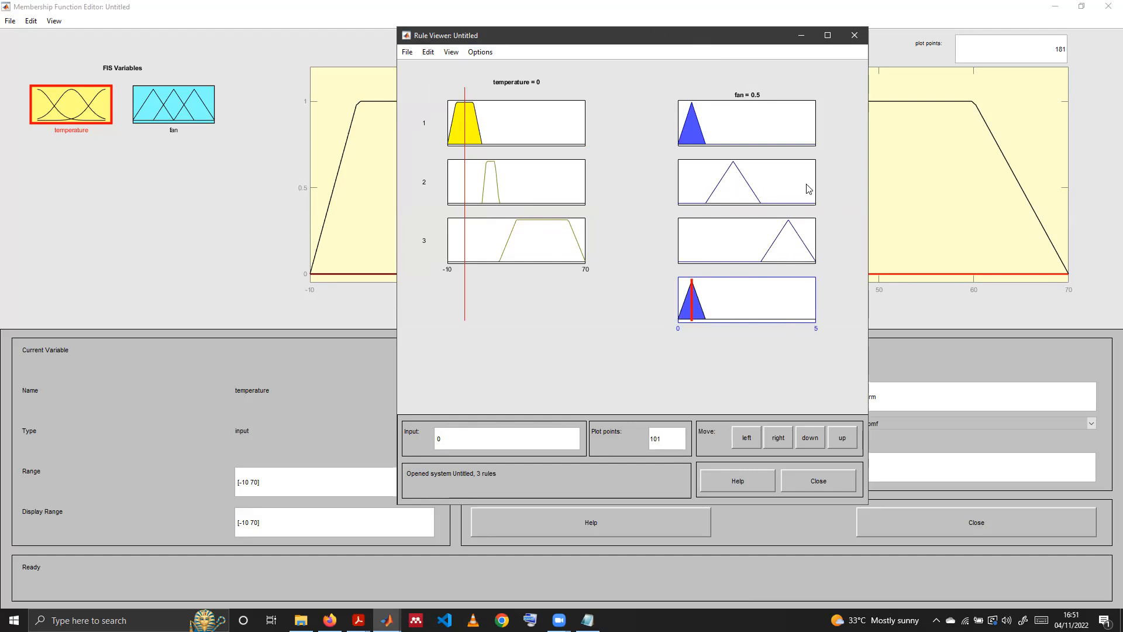
{"action": "left_click", "coordinate": [850, 39]}
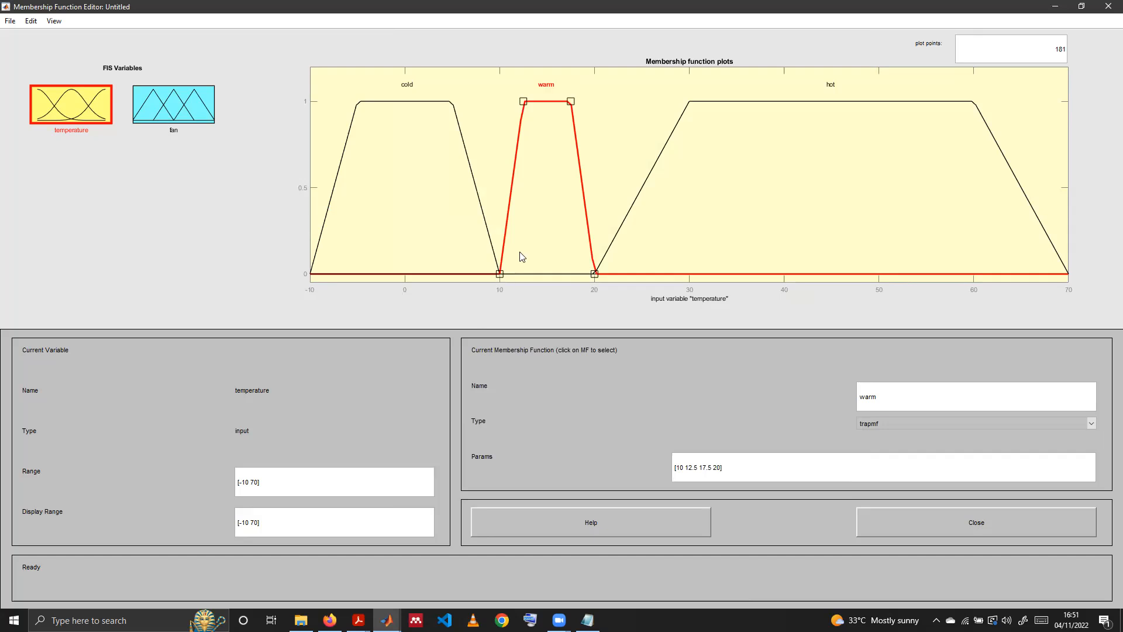
Reopen the Rule Viewer from the Membership Function Editor and enlarge it to cover most of the screen height.
{"action": "left_click", "coordinate": [54, 21]}
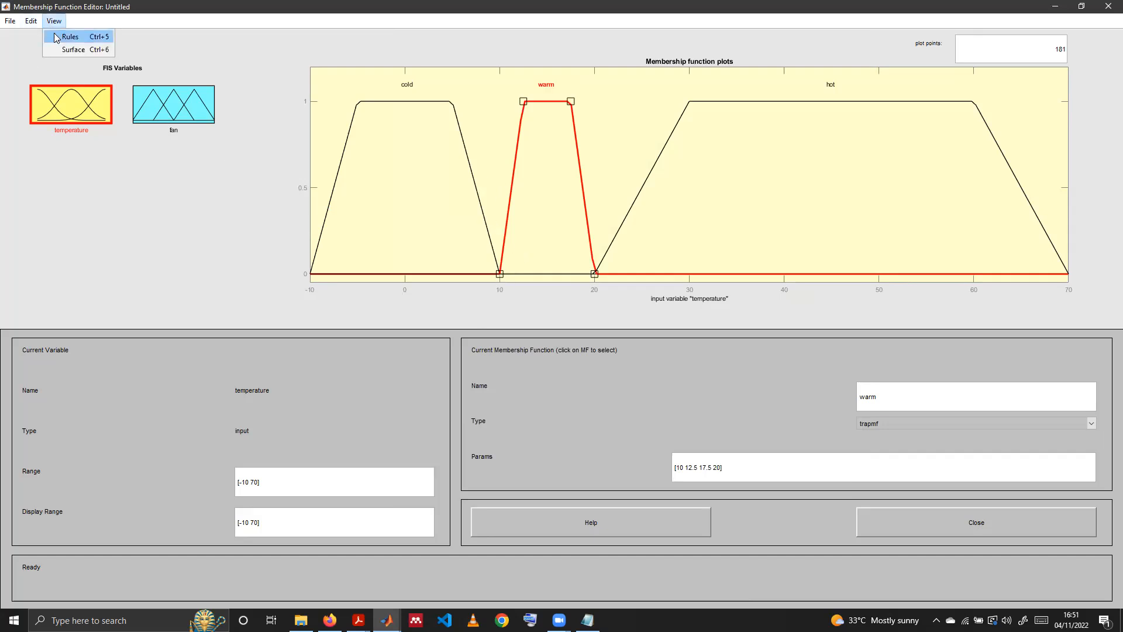
{"action": "left_click", "coordinate": [57, 37]}
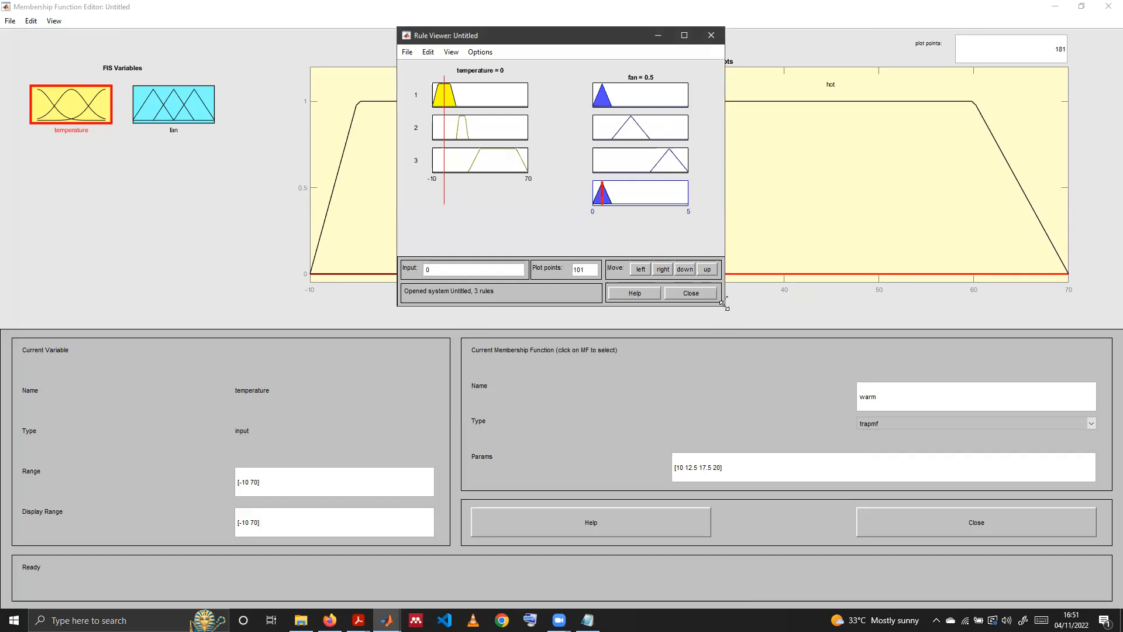
{"action": "left_click_drag", "start_coordinate": [724, 305], "coordinate": [910, 504]}
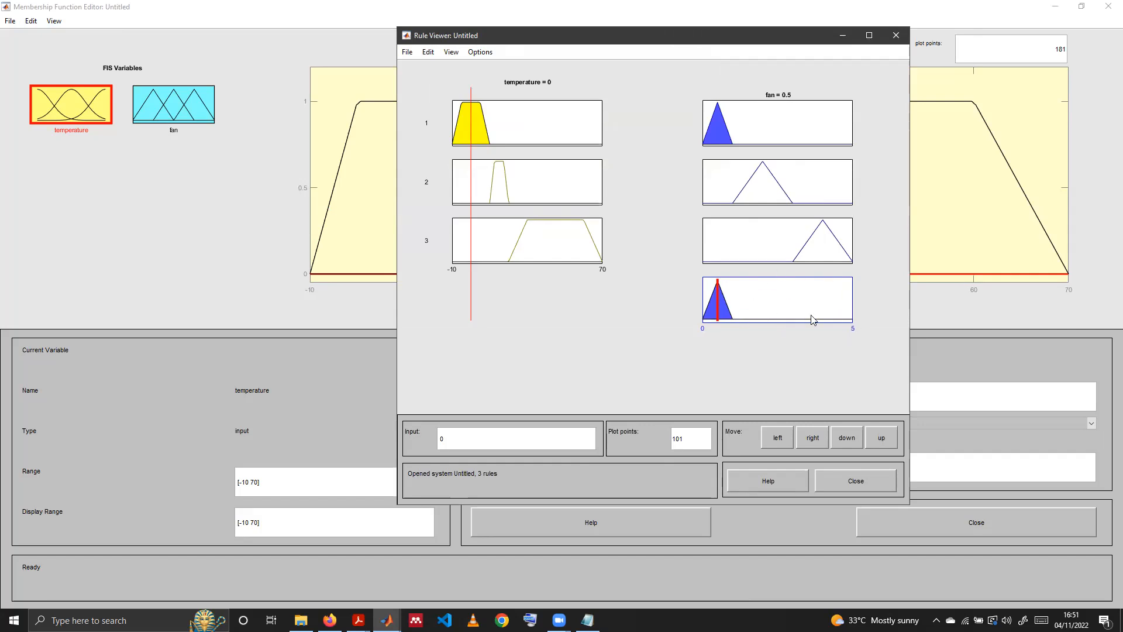
{"action": "left_click_drag", "start_coordinate": [656, 32], "coordinate": [518, 9]}
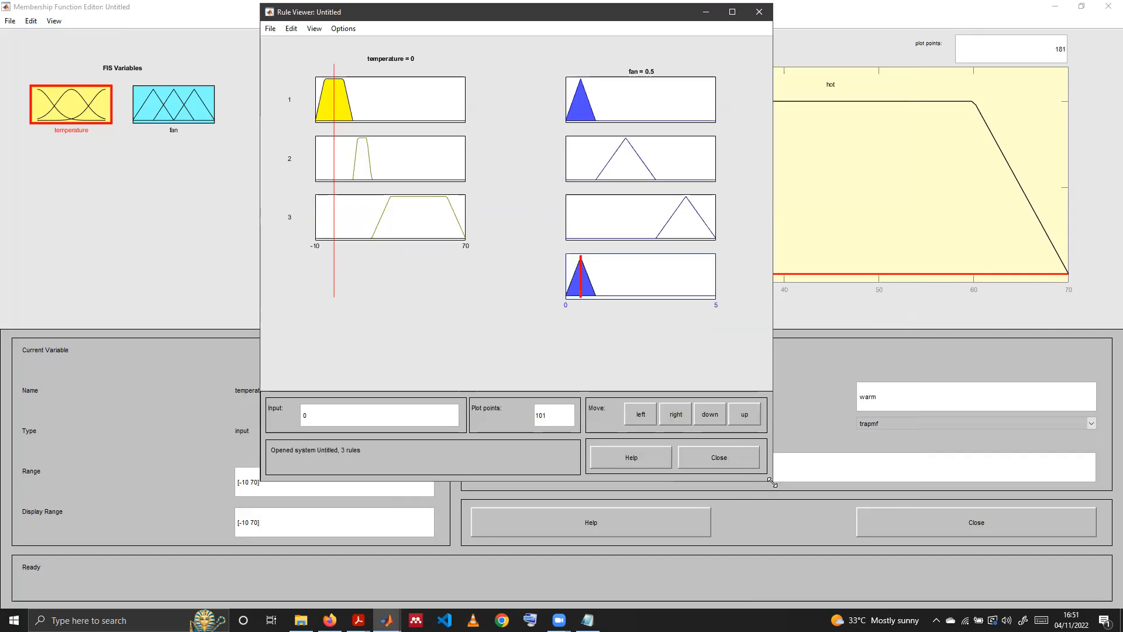
{"action": "left_click_drag", "start_coordinate": [772, 484], "coordinate": [871, 575]}
Evaluate the fan output for temperature inputs of 10, 50 and 0.
{"action": "left_click_drag", "start_coordinate": [360, 500], "coordinate": [279, 496]}
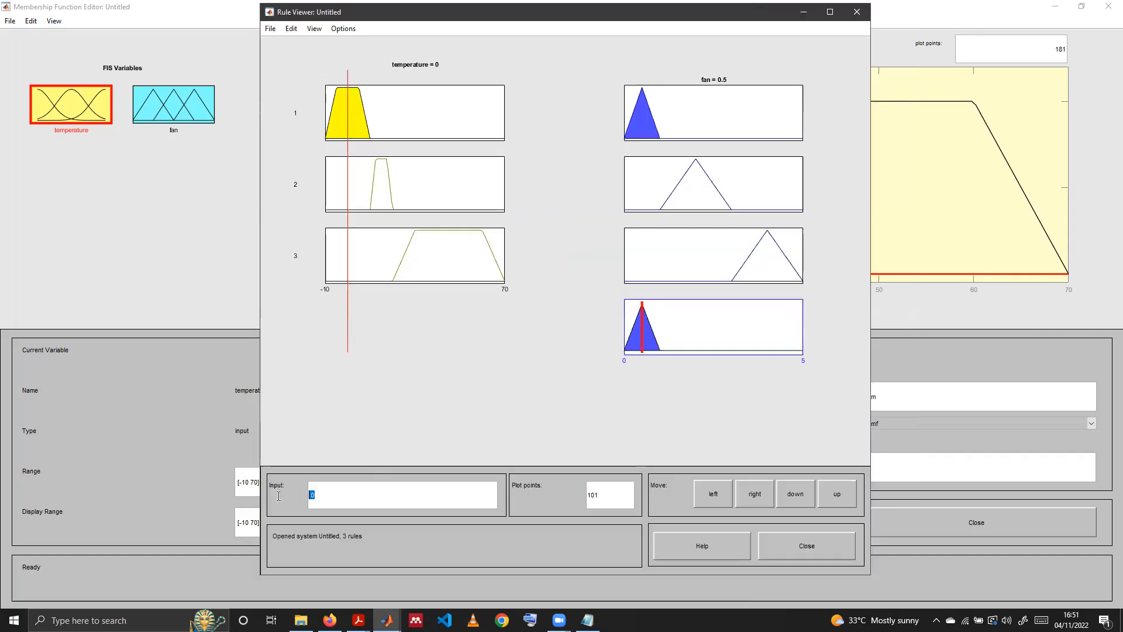
{"action": "type", "text": "10"}
{"action": "key", "text": "Return"}
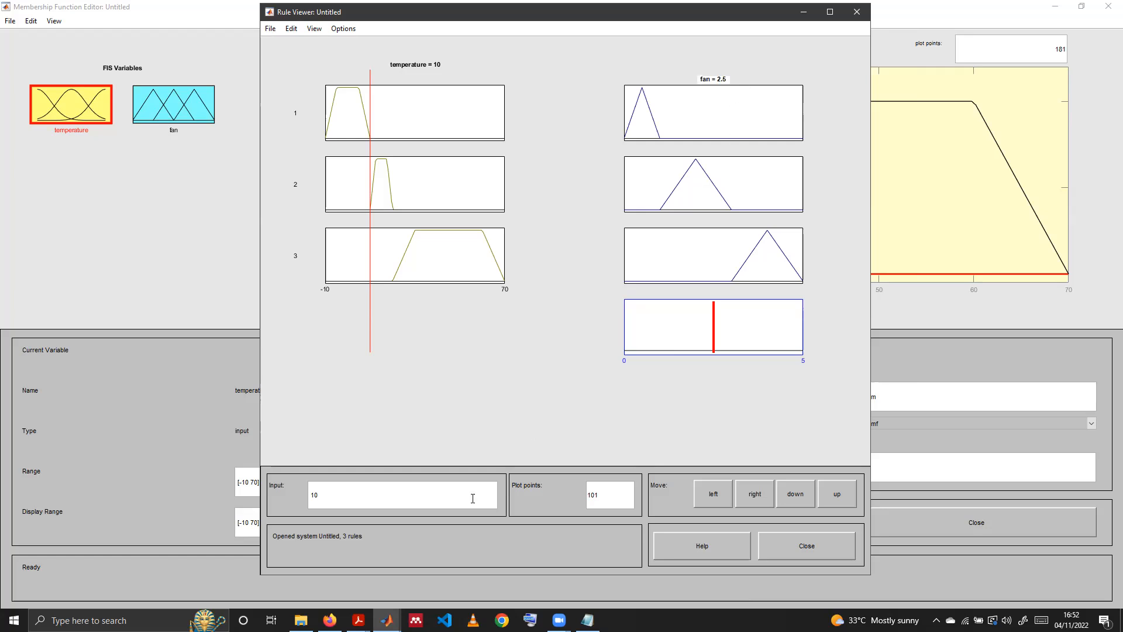
{"action": "left_click_drag", "start_coordinate": [375, 491], "coordinate": [299, 497]}
{"action": "key", "text": "Return"}
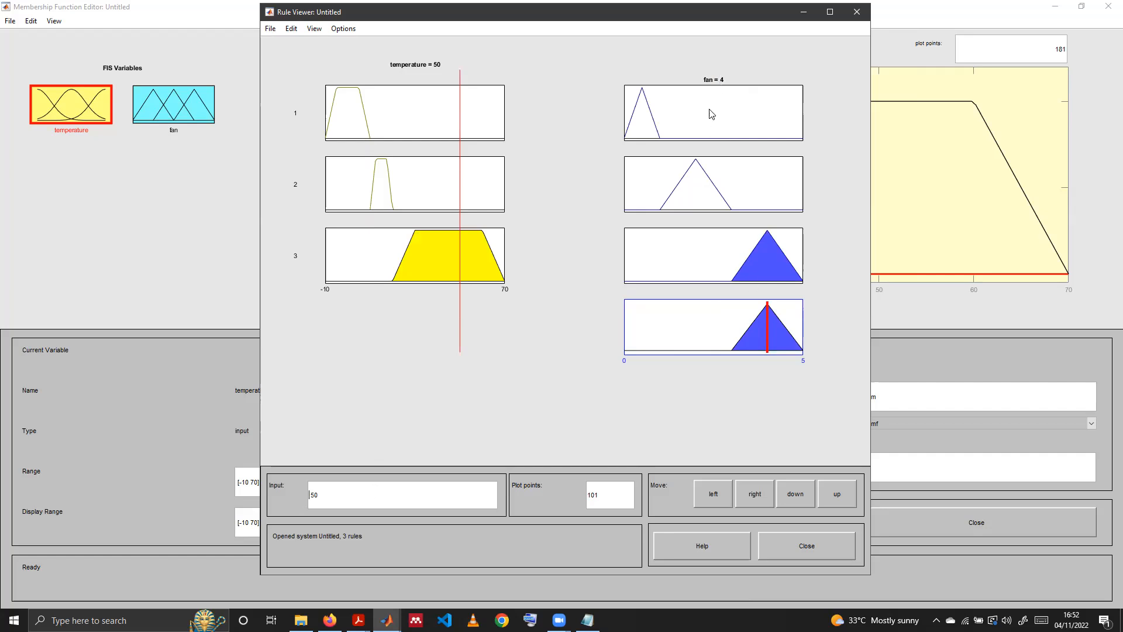
{"action": "left_click_drag", "start_coordinate": [362, 498], "coordinate": [301, 497]}
{"action": "type", "text": "0"}
{"action": "key", "text": "Return"}
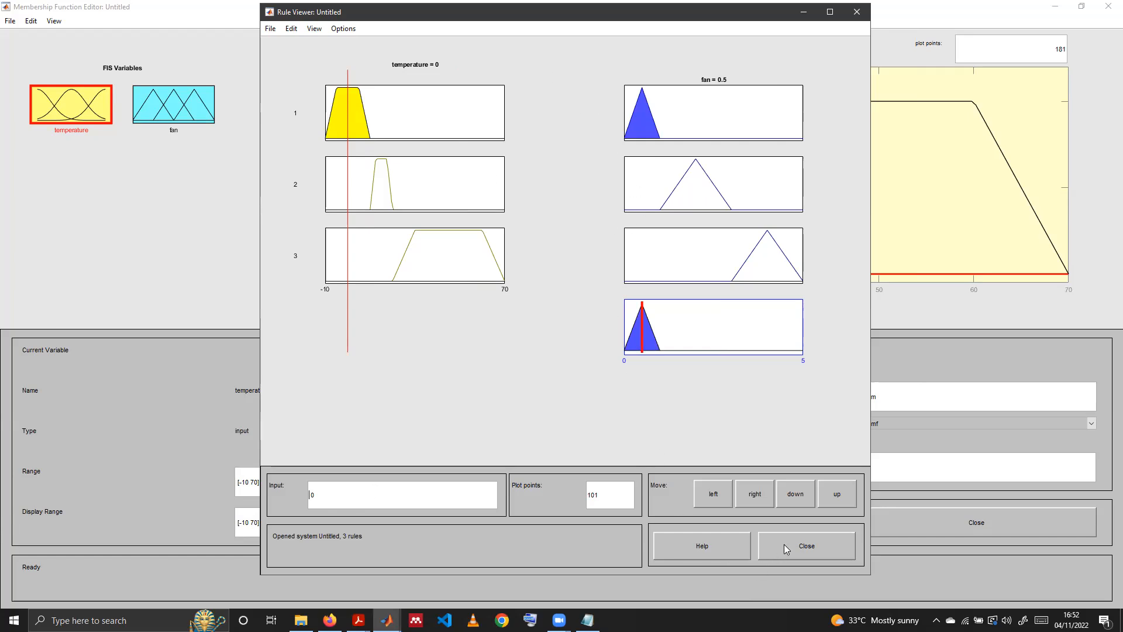
Open the Surface Viewer to plot the fan output against temperature.
{"action": "left_click", "coordinate": [314, 28]}
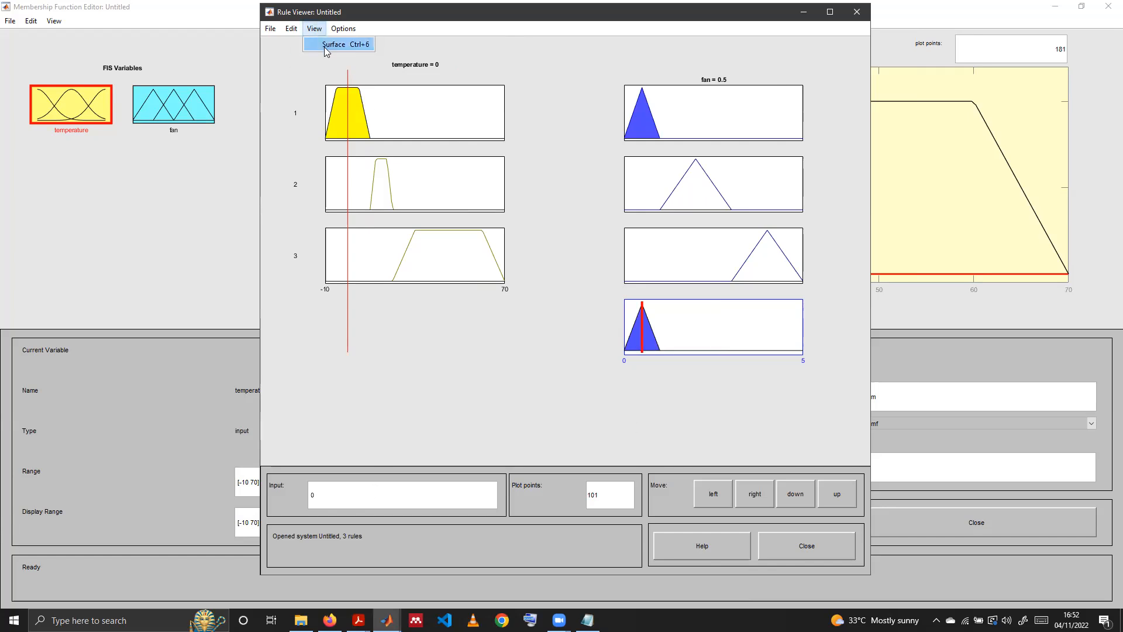
{"action": "left_click", "coordinate": [328, 44]}
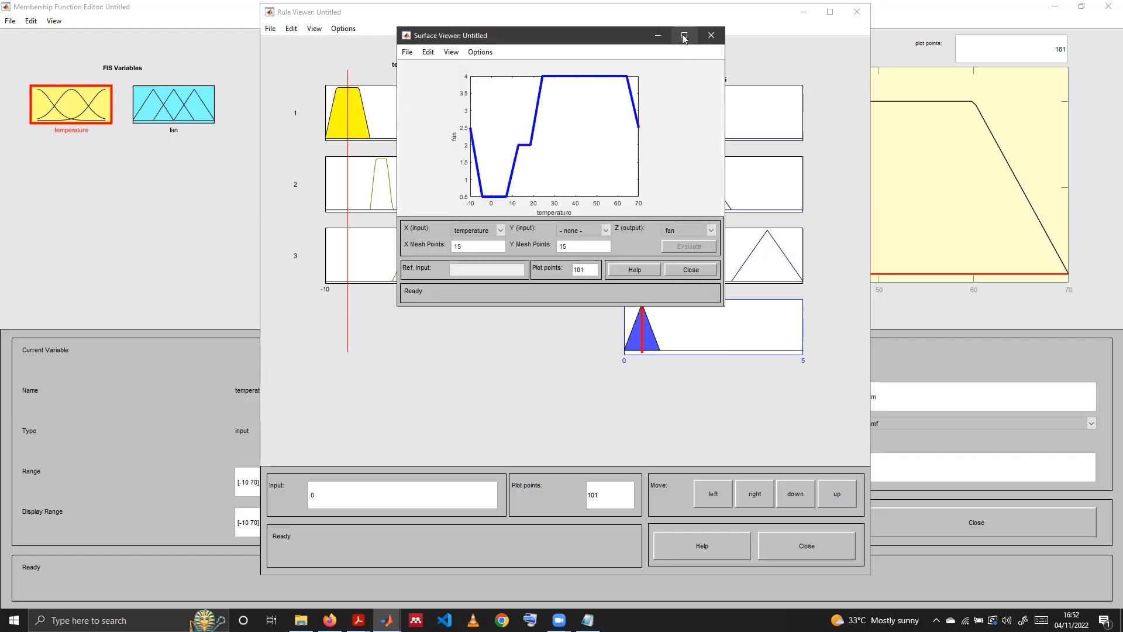
Inspect the fan-versus-temperature plot in an enlarged Surface Viewer, and close the Surface Viewer, Rule Viewer and Membership Function Editor.
{"action": "left_click", "coordinate": [683, 36]}
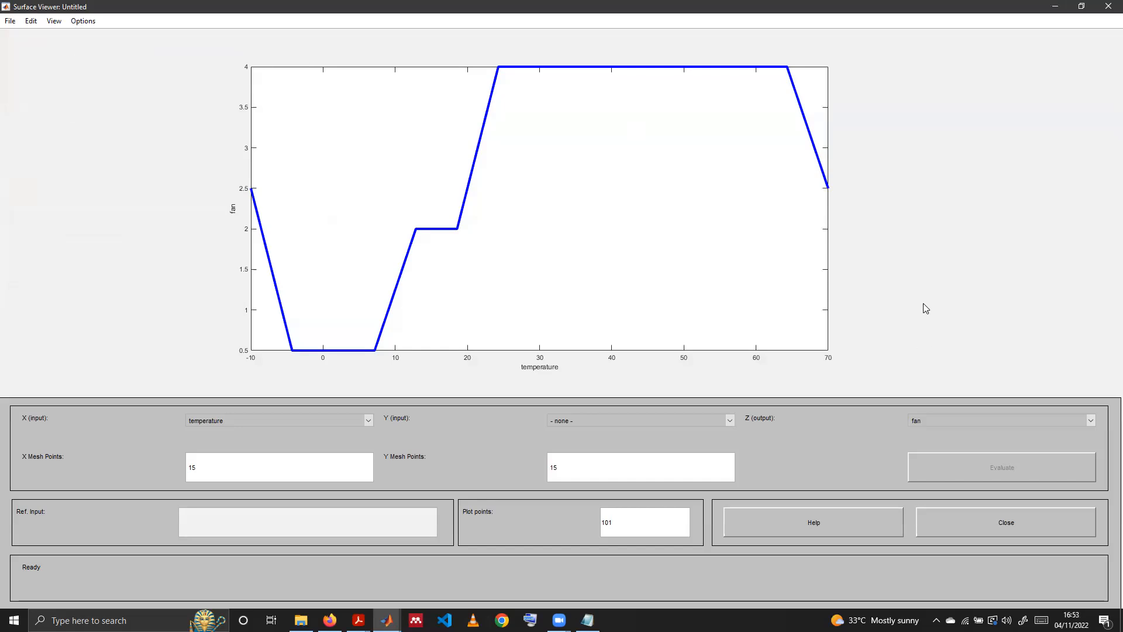
{"action": "left_click", "coordinate": [1108, 12]}
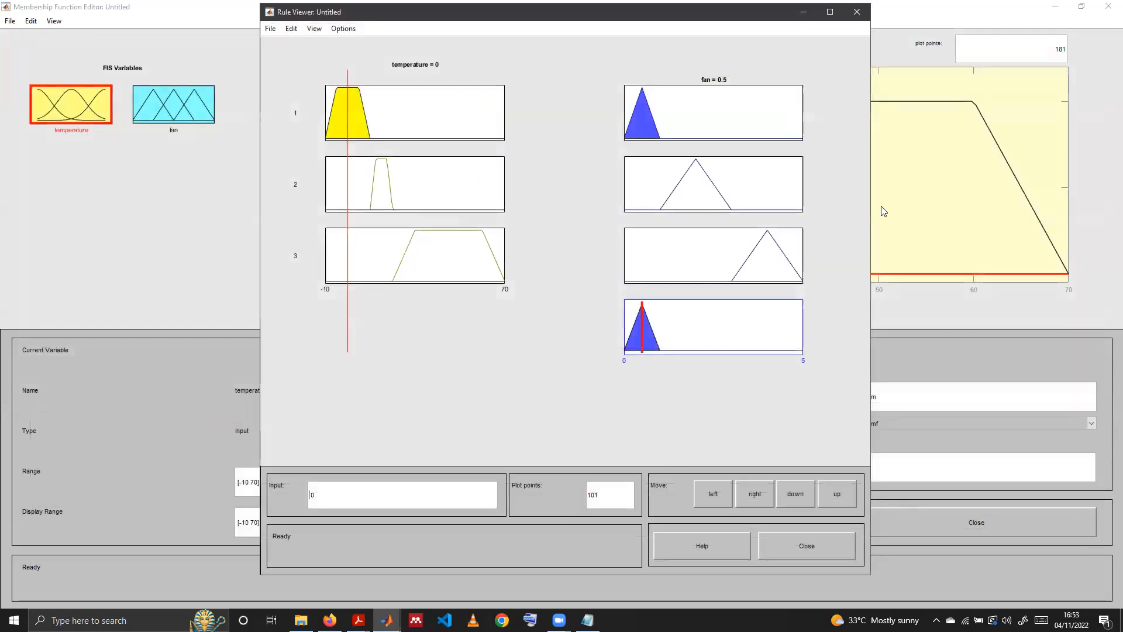
{"action": "left_click", "coordinate": [857, 13]}
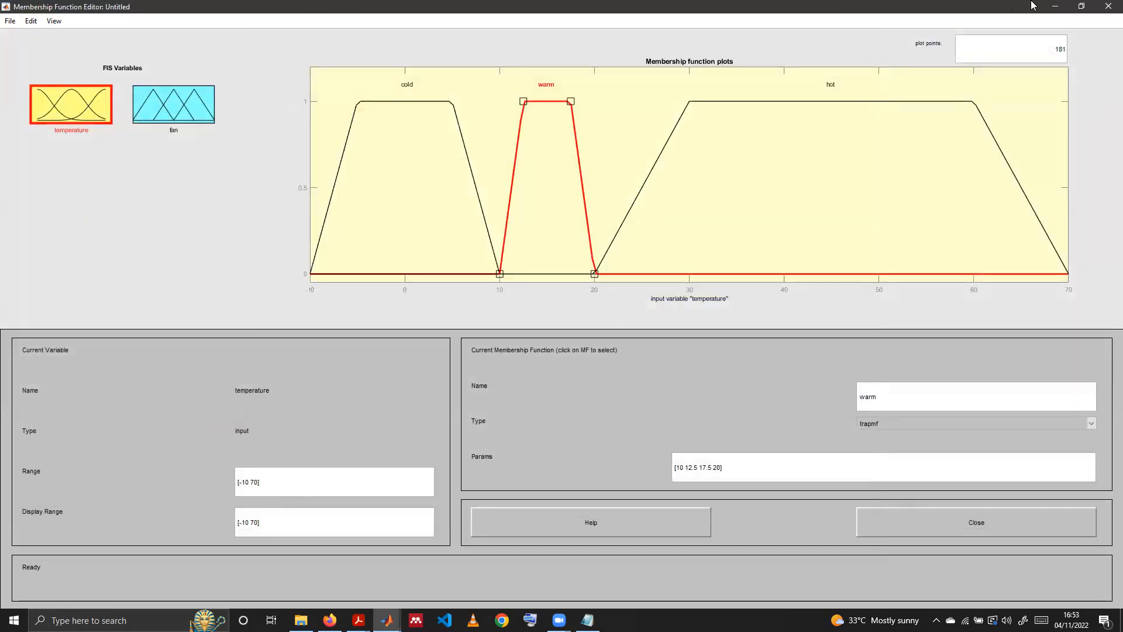
{"action": "left_click", "coordinate": [1106, 7]}
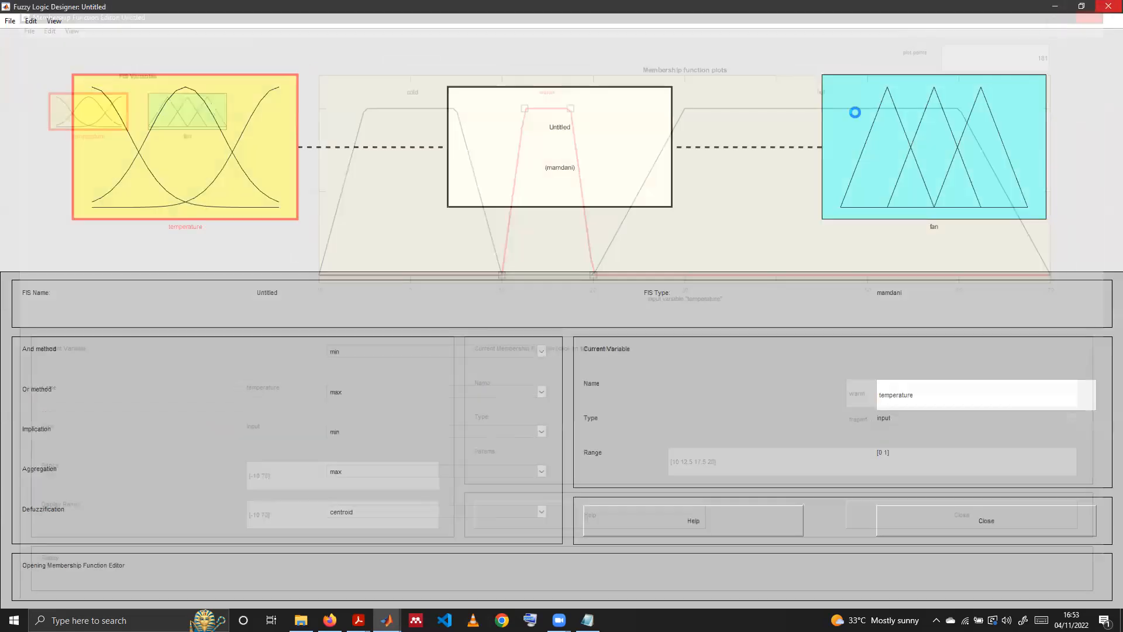
Export the fuzzy system to the workspace as the variable myWorkspaceFIS.
{"action": "left_click", "coordinate": [11, 22]}
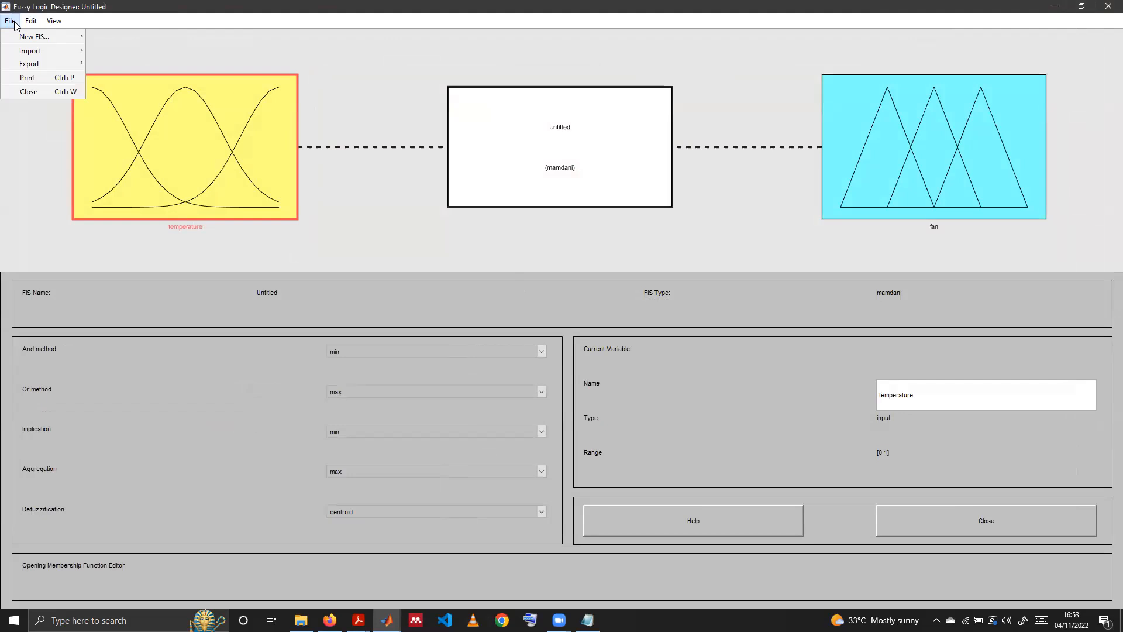
{"action": "mouse_move", "coordinate": [17, 65]}
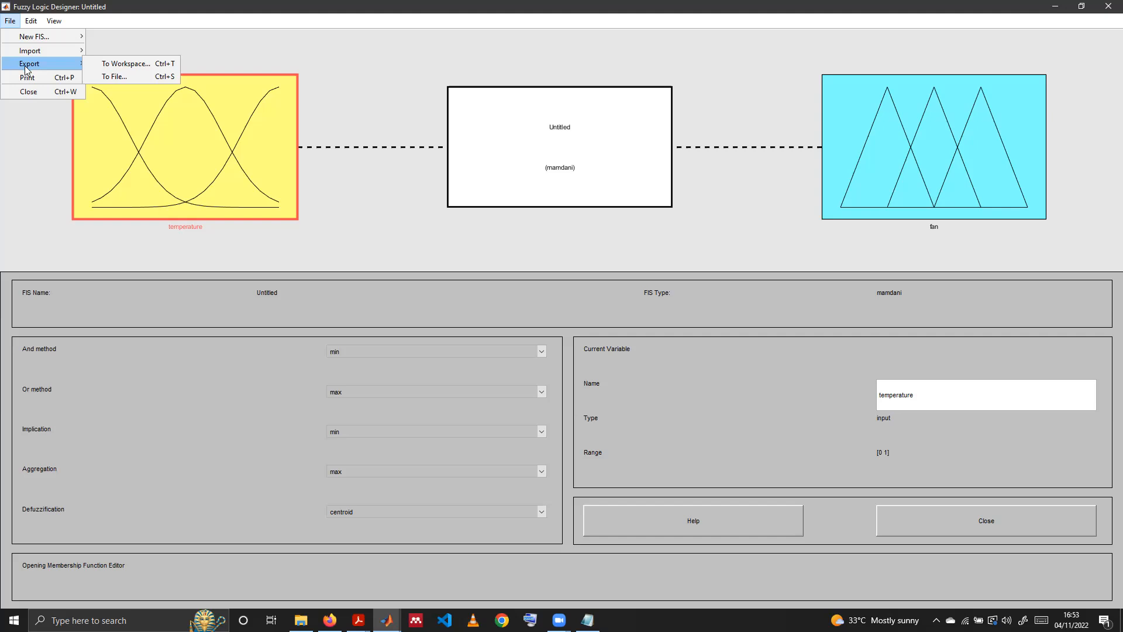
{"action": "left_click", "coordinate": [111, 66]}
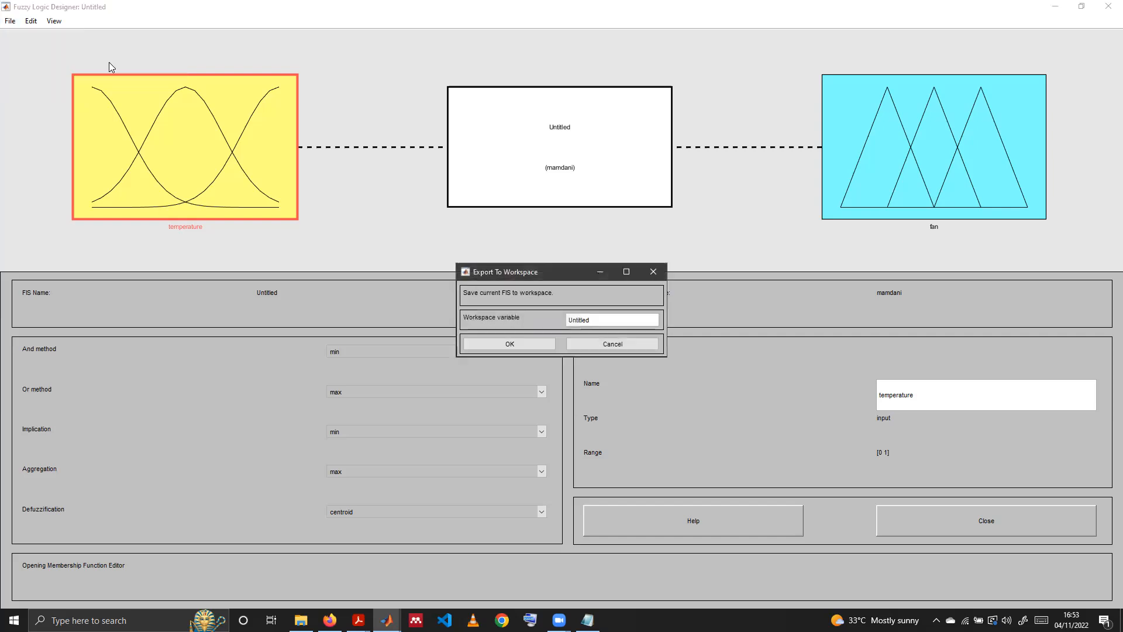
{"action": "left_click_drag", "start_coordinate": [566, 265], "coordinate": [567, 143]}
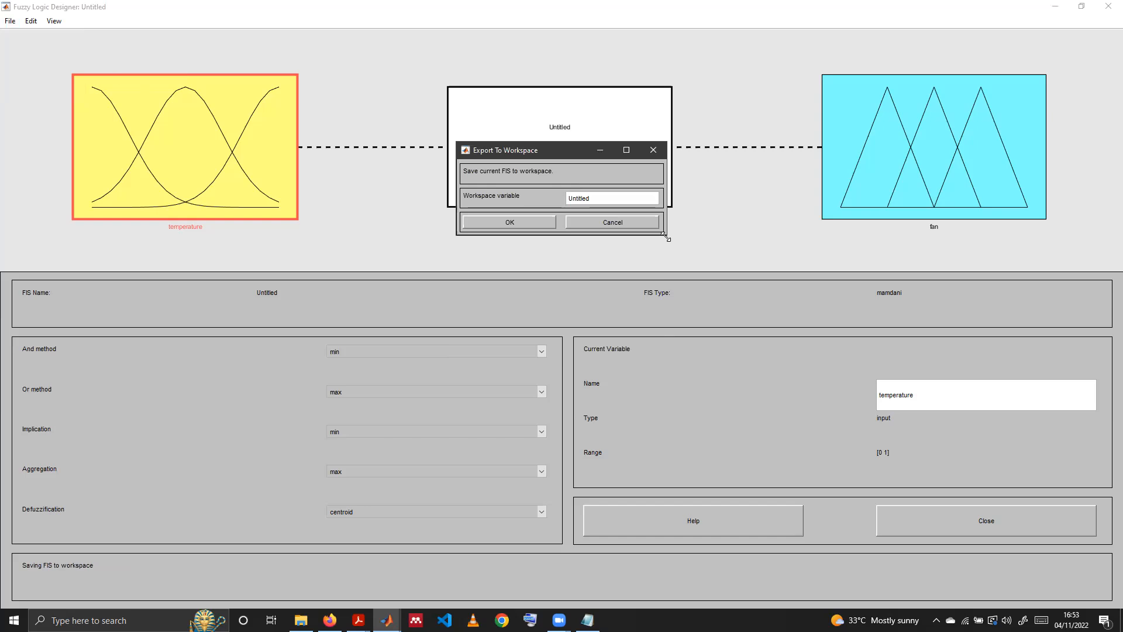
{"action": "left_click_drag", "start_coordinate": [666, 237], "coordinate": [919, 491]}
{"action": "left_click_drag", "start_coordinate": [538, 150], "coordinate": [416, 101]}
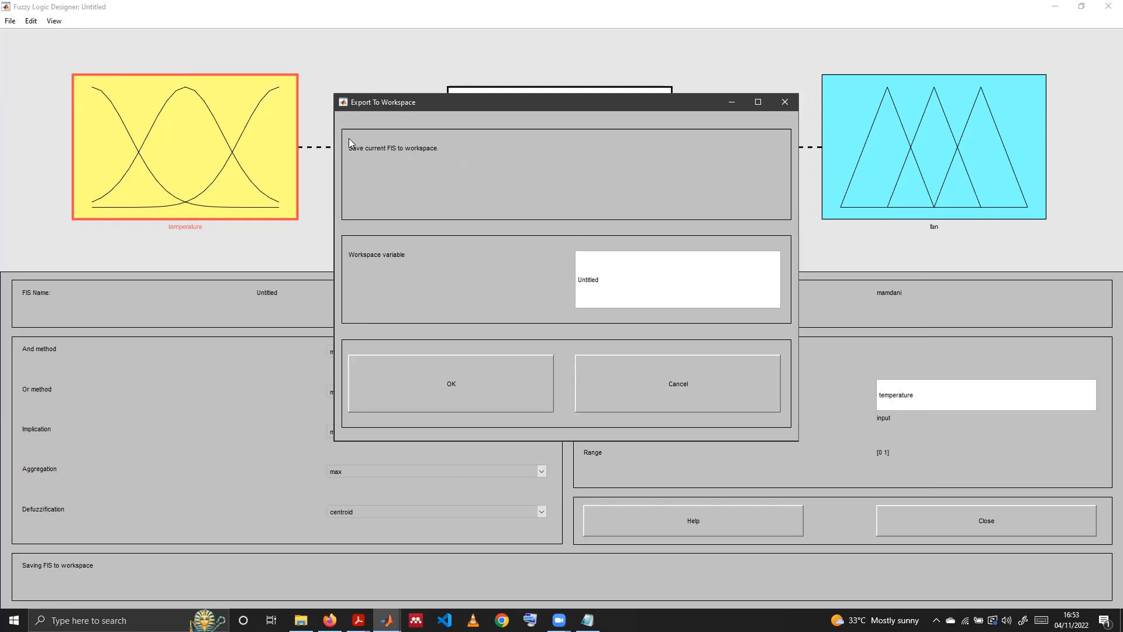
{"action": "left_click_drag", "start_coordinate": [598, 278], "coordinate": [572, 279]}
{"action": "type", "text": "myWorkspace_"}
{"action": "key", "text": "BackSpace"}
{"action": "type", "text": "FIS"}
{"action": "left_click", "coordinate": [467, 382]}
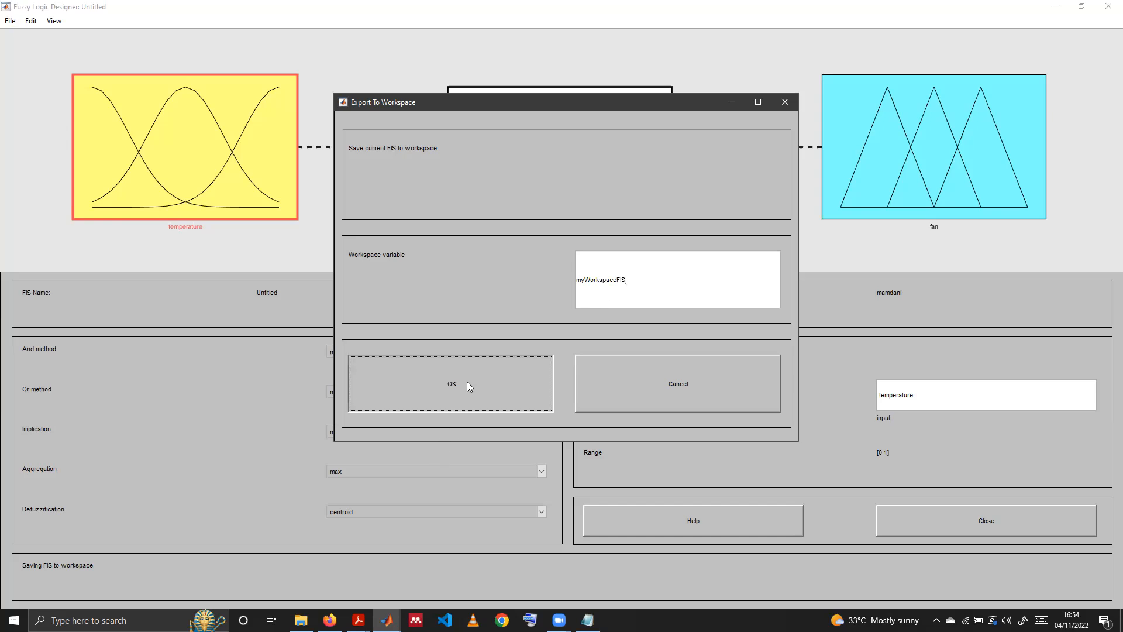
Switch to the main MATLAB window and check the exported fuzzy system variable in the workspace.
{"action": "left_click", "coordinate": [1055, 5]}
{"action": "left_click_drag", "start_coordinate": [889, 227], "coordinate": [799, 227]}
{"action": "left_click", "coordinate": [877, 146]}
{"action": "left_click_drag", "start_coordinate": [887, 120], "coordinate": [983, 152]}
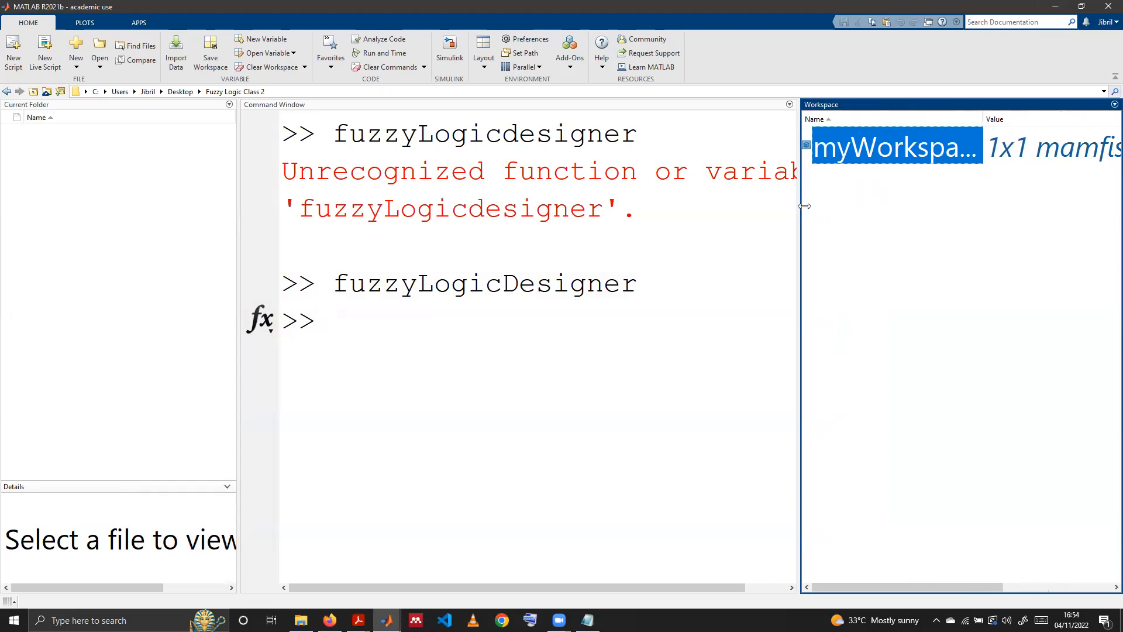
{"action": "left_click_drag", "start_coordinate": [799, 205], "coordinate": [899, 205]}
Clear the earlier fuzzyLogicDesigner commands from the Command Window with clc.
{"action": "left_click", "coordinate": [460, 300]}
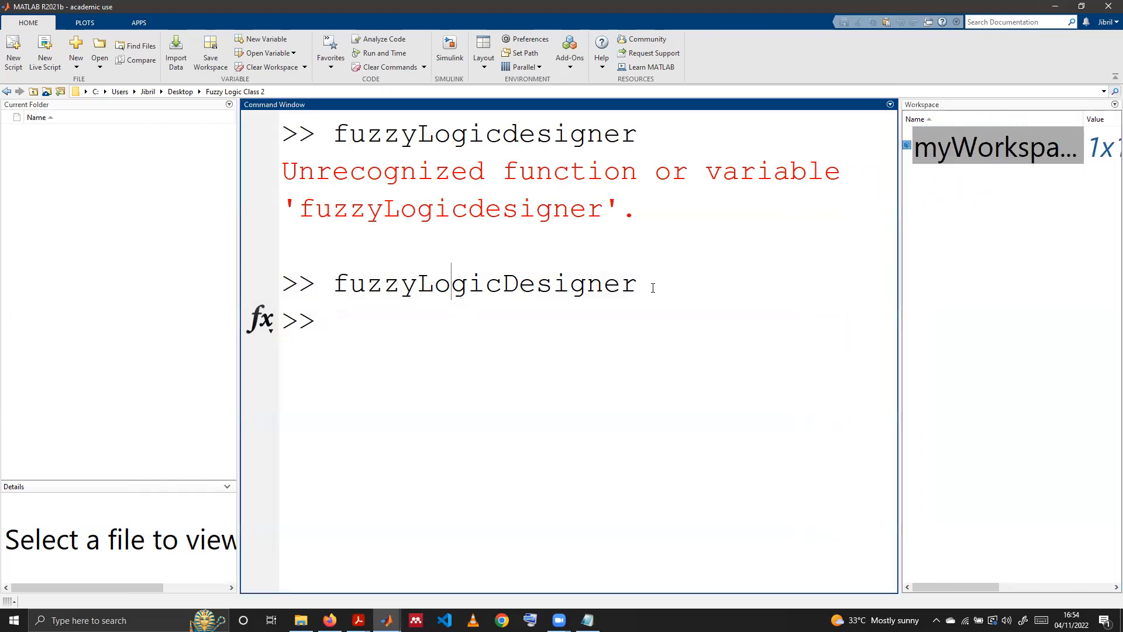
{"action": "left_click", "coordinate": [951, 358]}
{"action": "left_click", "coordinate": [702, 384]}
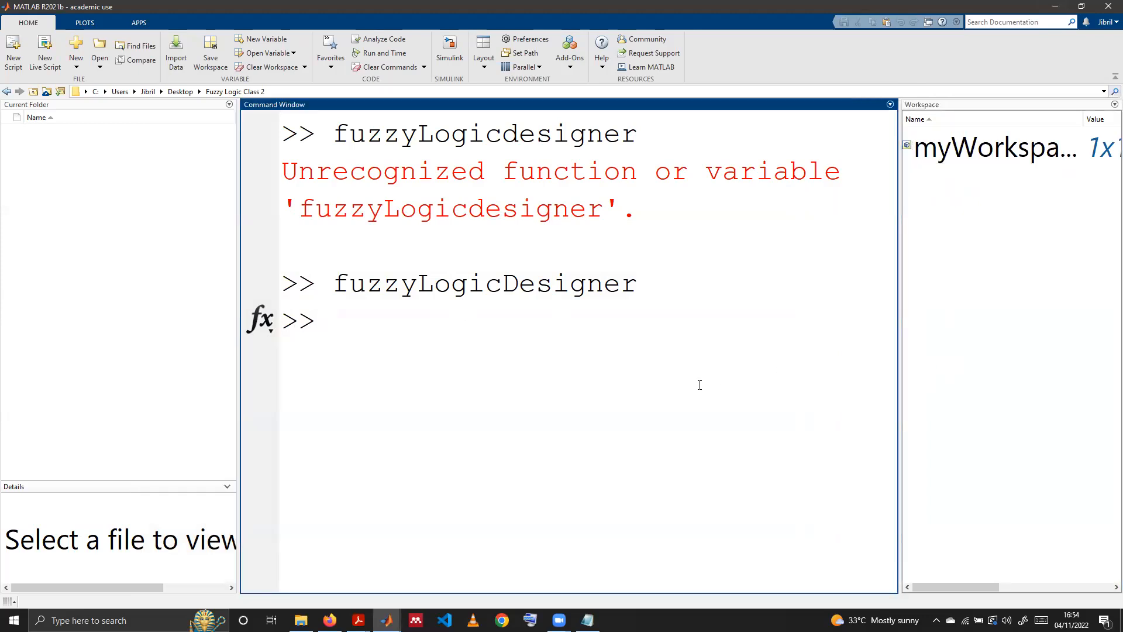
{"action": "type", "text": "clc"}
{"action": "key", "text": "Return"}
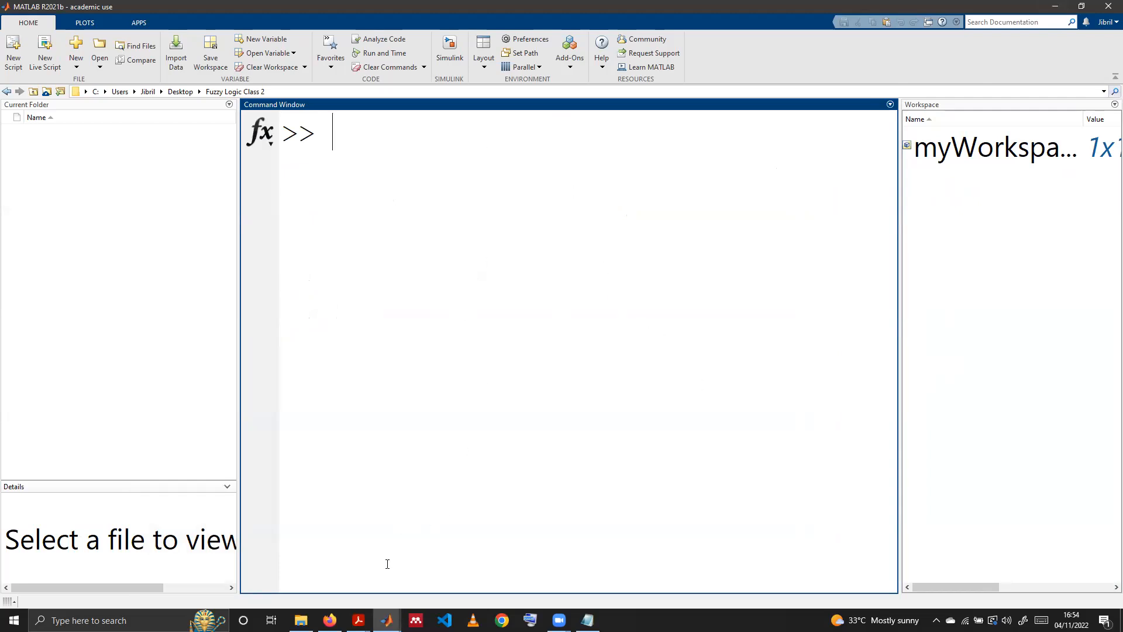
Evaluate the fan output for a temperature of 56 in the Rule Viewer, and return to the main MATLAB window.
{"action": "left_click", "coordinate": [386, 620]}
{"action": "left_click", "coordinate": [453, 562]}
{"action": "left_click", "coordinate": [53, 21]}
{"action": "left_click", "coordinate": [69, 37]}
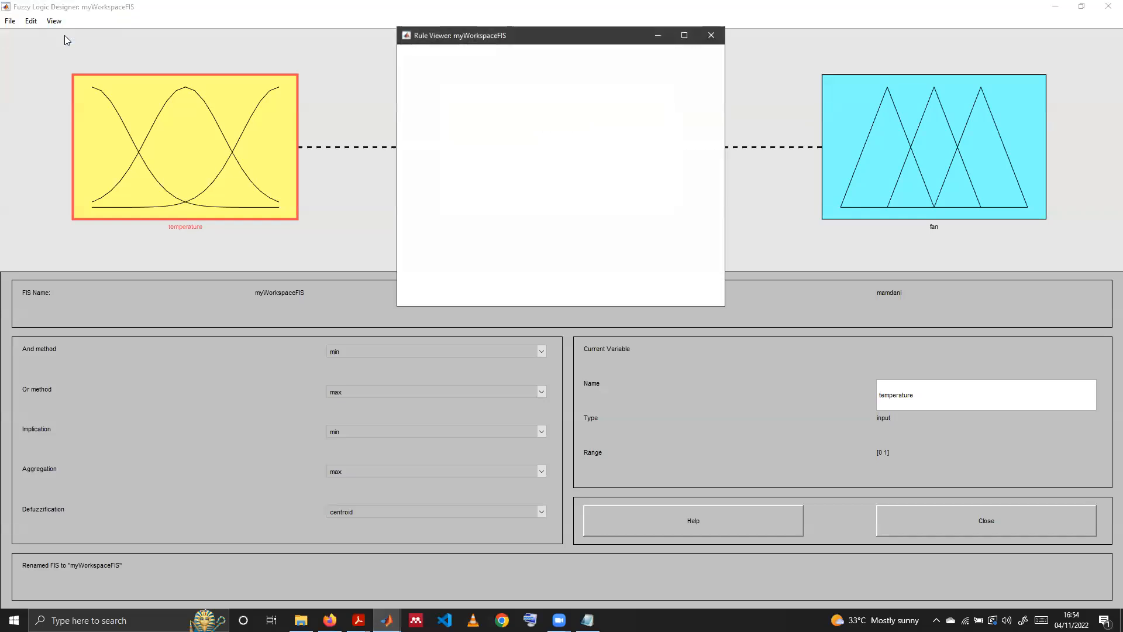
{"action": "double_click", "coordinate": [420, 270]}
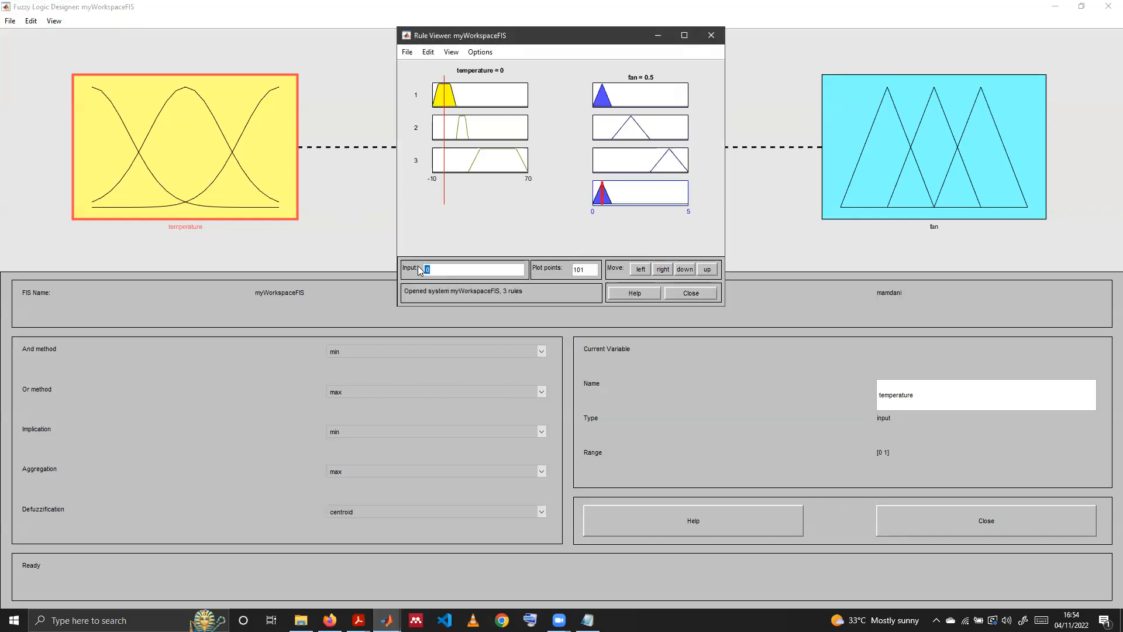
{"action": "type", "text": "56"}
{"action": "key", "text": "Return"}
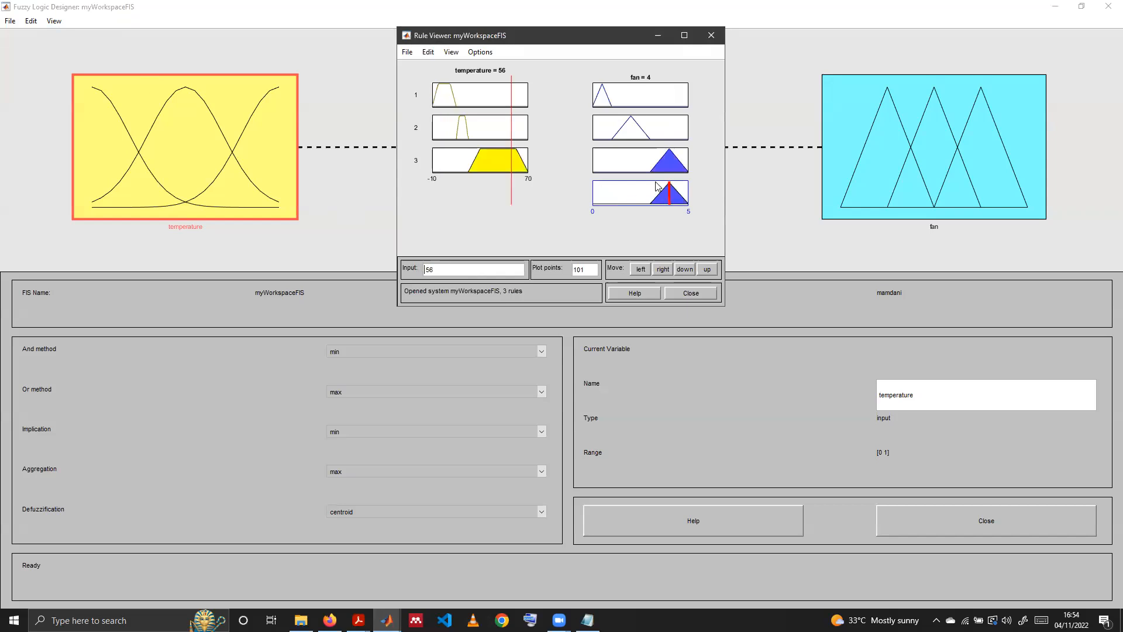
{"action": "left_click", "coordinate": [711, 35]}
{"action": "left_click", "coordinate": [1051, 9]}
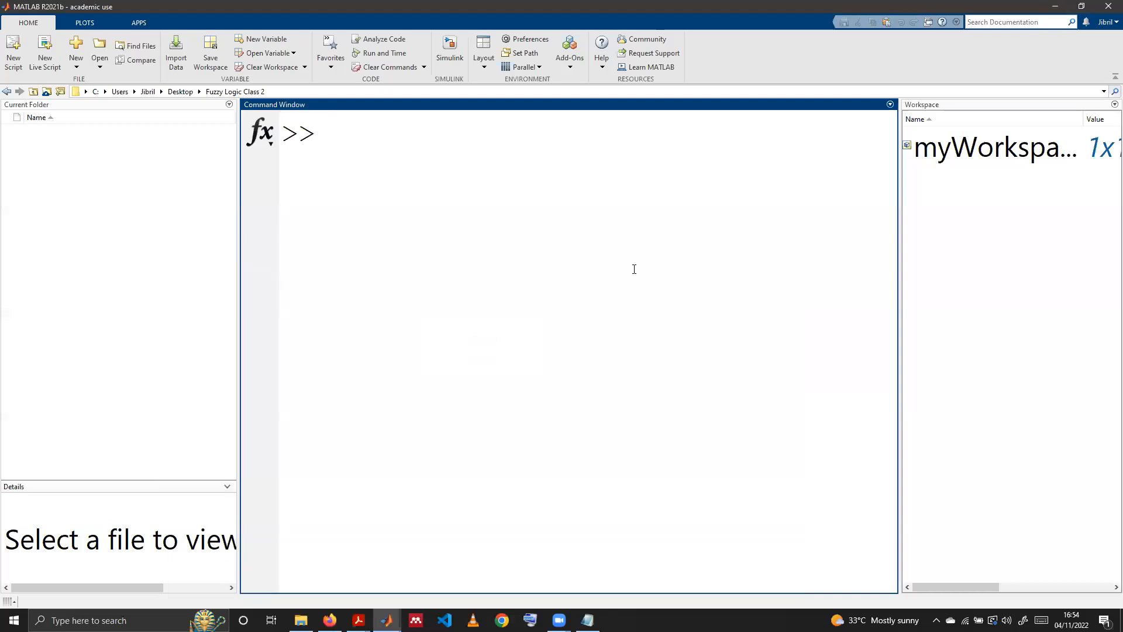
{"action": "left_click_drag", "start_coordinate": [899, 277], "coordinate": [807, 295]}
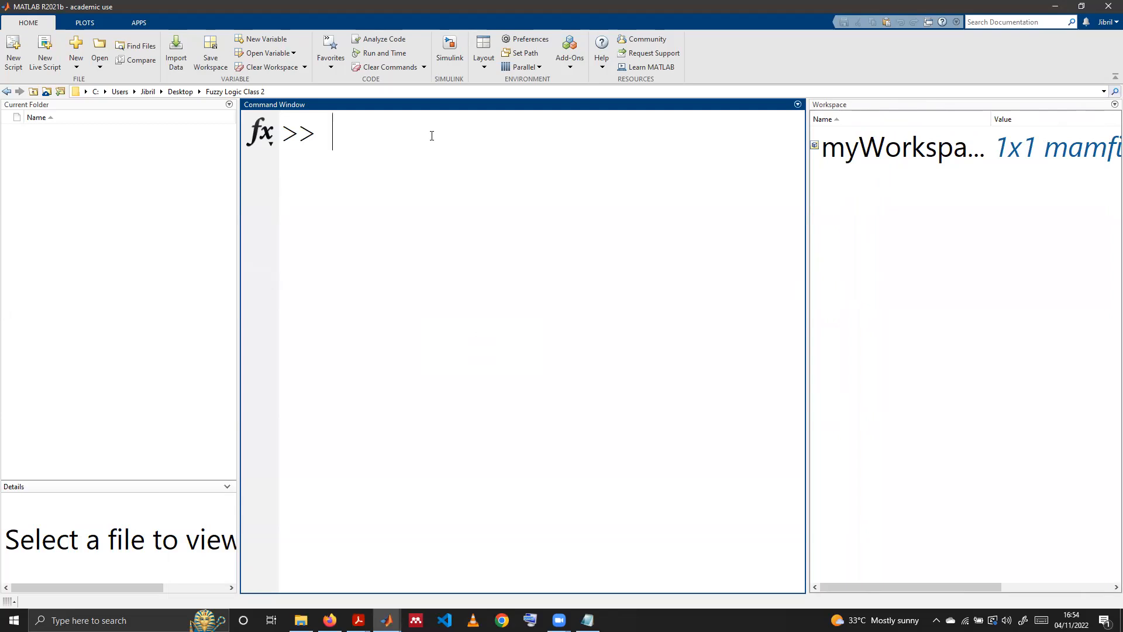
{"action": "type", "text": "fan_speed ="}
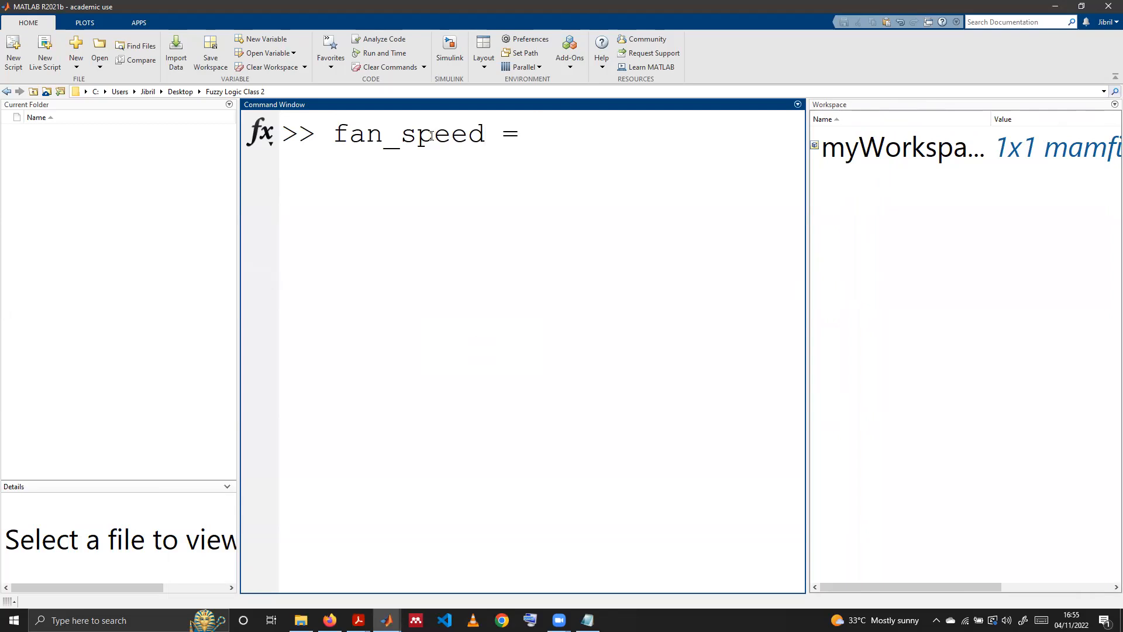
{"action": "key", "text": "BackSpace"}
{"action": "key", "text": "BackSpace"}
{"action": "key", "text": "BackSpace"}
{"action": "key", "text": "BackSpace"}
{"action": "key", "text": "BackSpace"}
{"action": "key", "text": "BackSpace"}
{"action": "key", "text": "BackSpace"}
{"action": "key", "text": "BackSpace"}
{"action": "key", "text": "BackSpace"}
{"action": "key", "text": "BackSpace"}
{"action": "key", "text": "BackSpace"}
{"action": "key", "text": "BackSpace"}
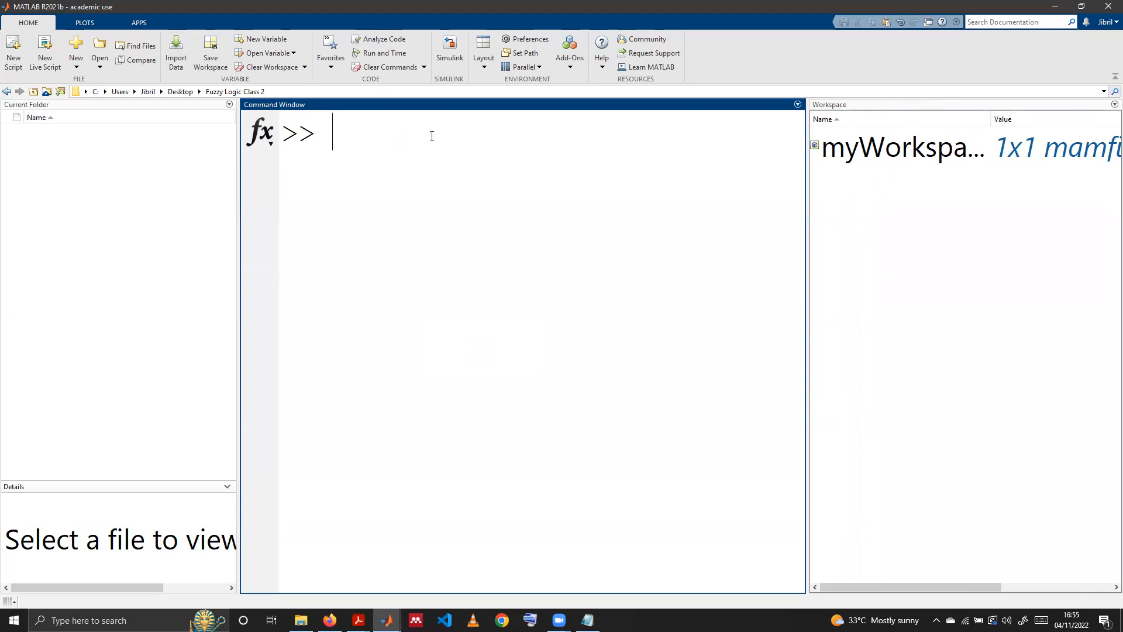
Assign myWorkspaceFIS to a new variable fis in the Command Window and examine its listed properties.
{"action": "type", "text": "fis = myWor"}
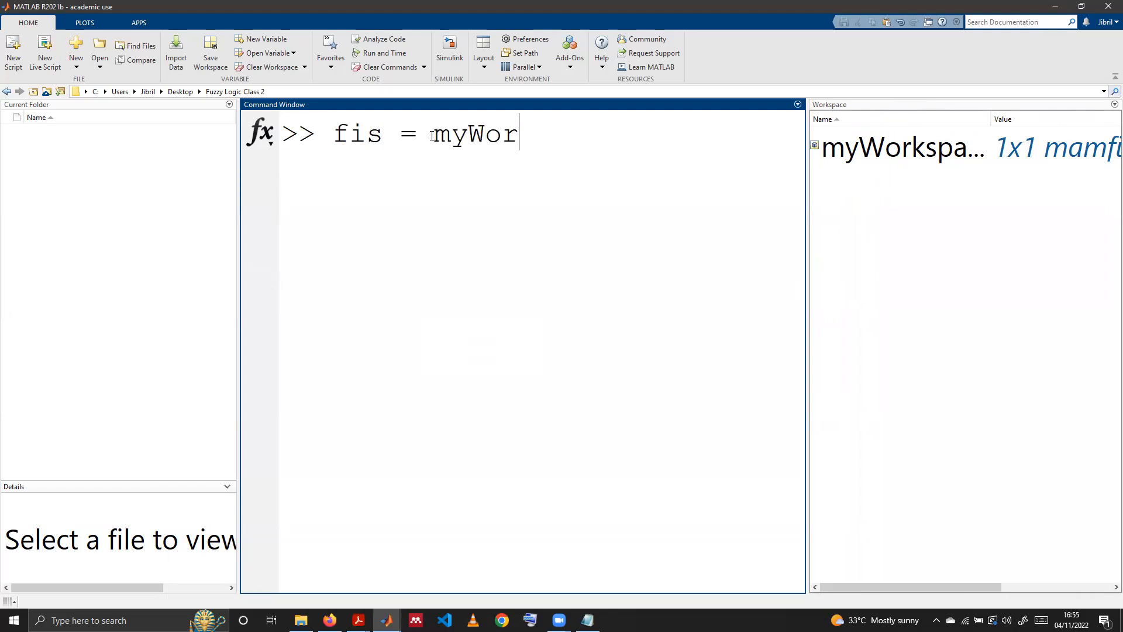
{"action": "type", "text": "kspace"}
{"action": "type", "text": "FIS"}
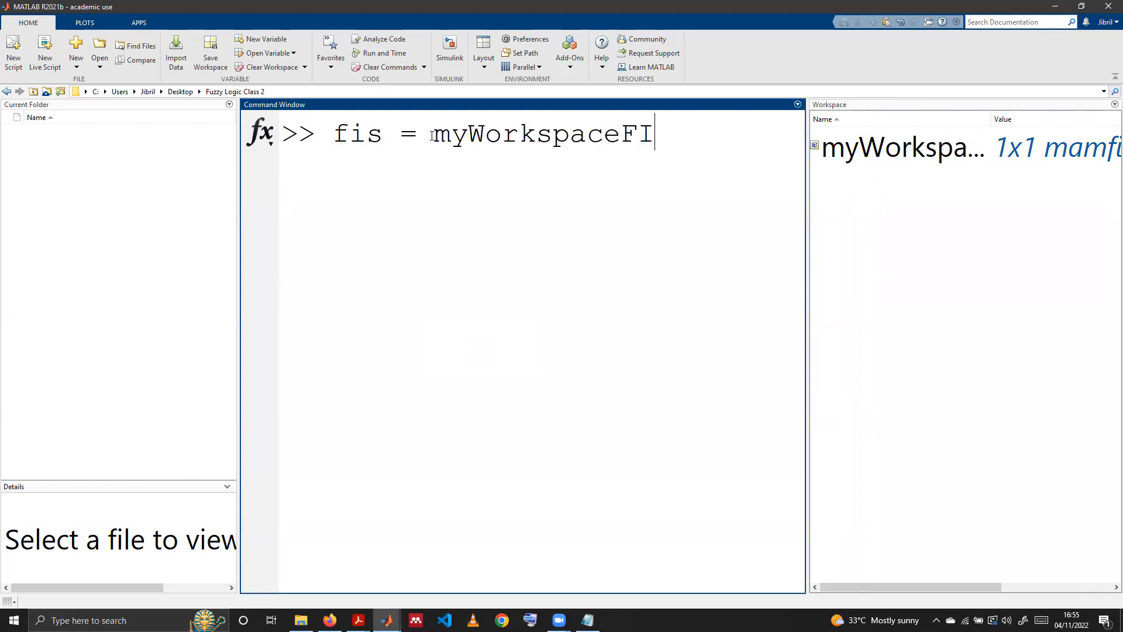
{"action": "key", "text": "Return"}
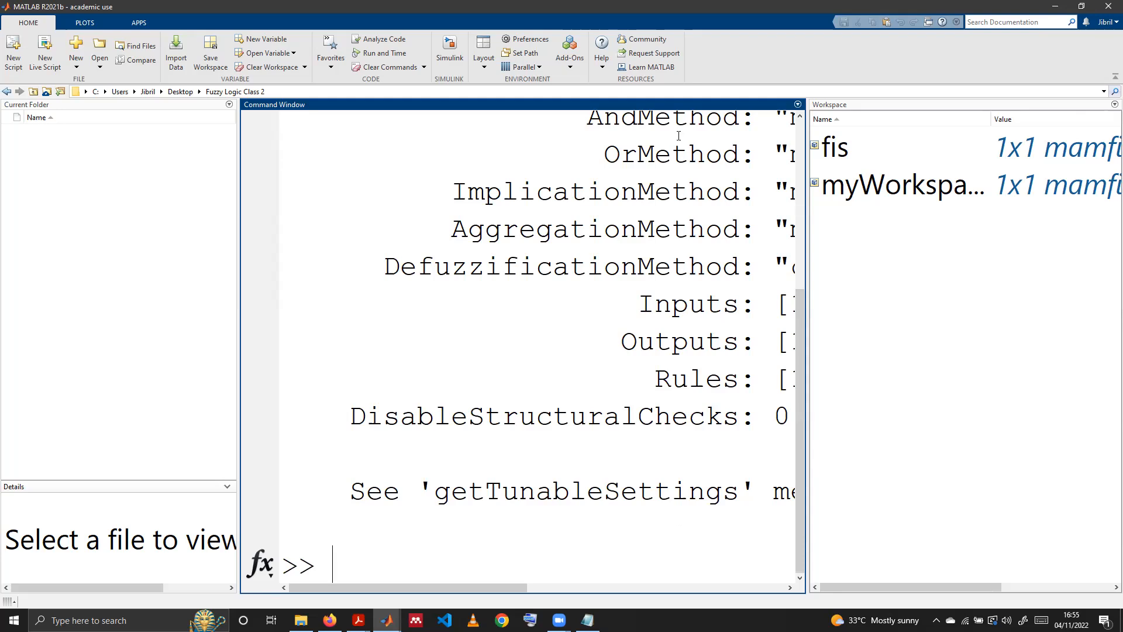
{"action": "scroll", "coordinate": [678, 136], "scroll_direction": "up", "scroll_amount": 3}
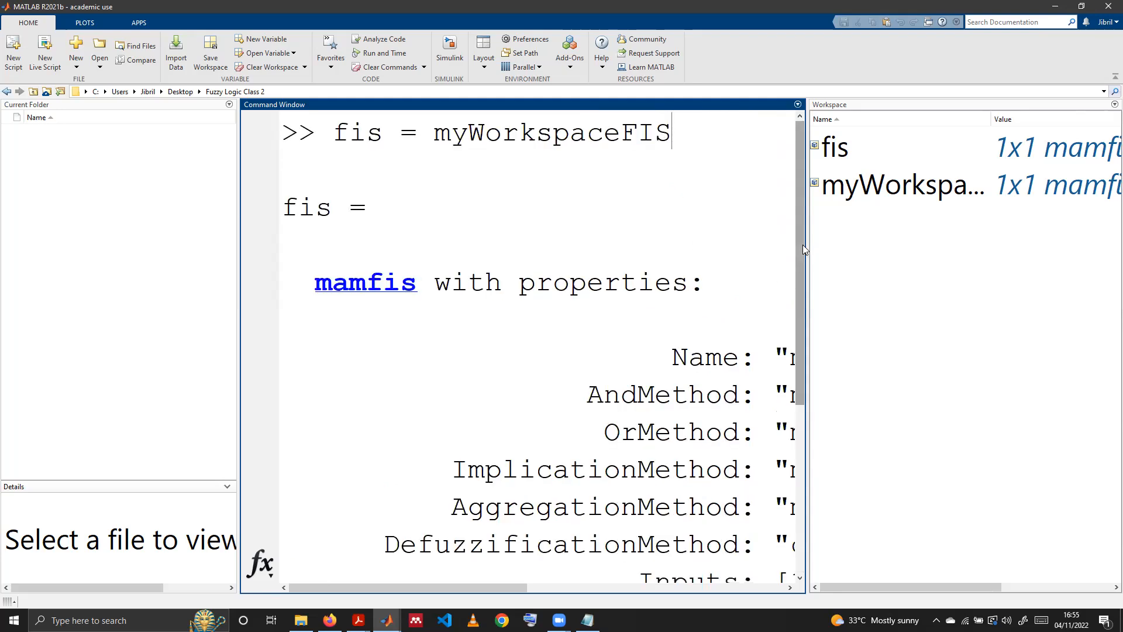
{"action": "scroll", "coordinate": [803, 245], "scroll_direction": "down", "scroll_amount": 3}
{"action": "left_click_drag", "start_coordinate": [512, 585], "coordinate": [618, 585]}
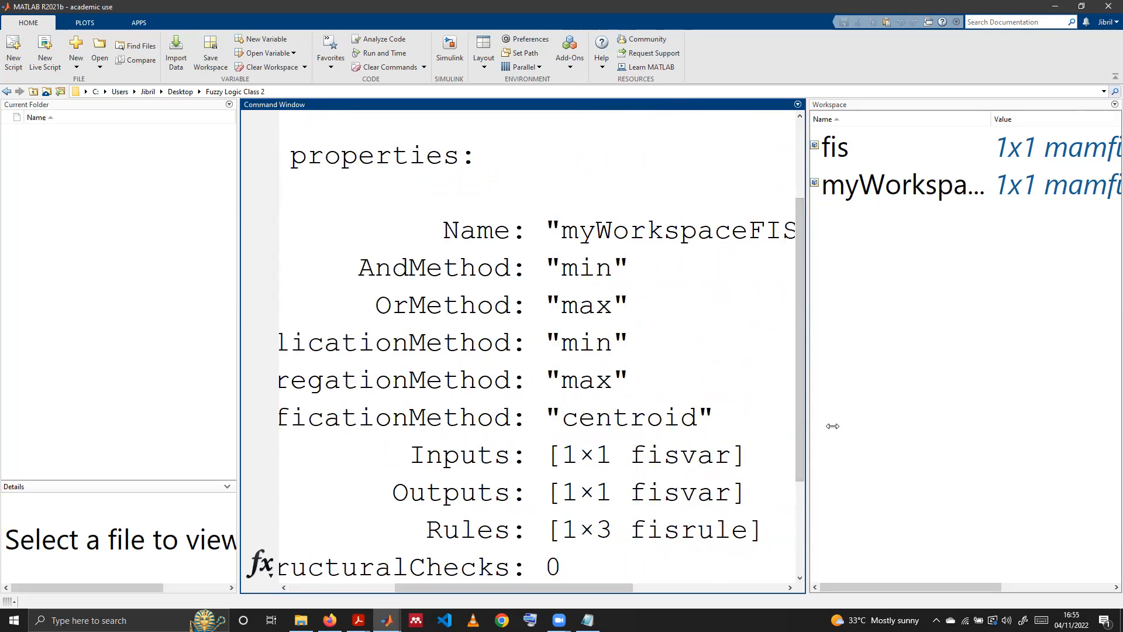
{"action": "left_click_drag", "start_coordinate": [814, 436], "coordinate": [993, 437]}
{"action": "left_click_drag", "start_coordinate": [818, 587], "coordinate": [741, 583]}
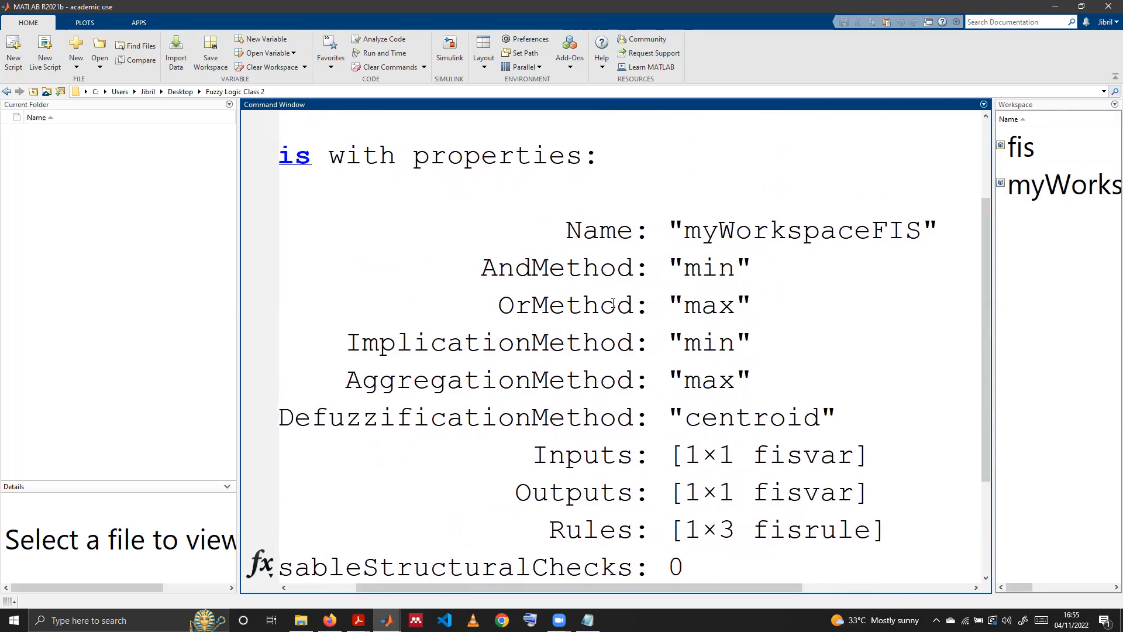
{"action": "scroll", "coordinate": [608, 308], "scroll_direction": "down", "scroll_amount": 2}
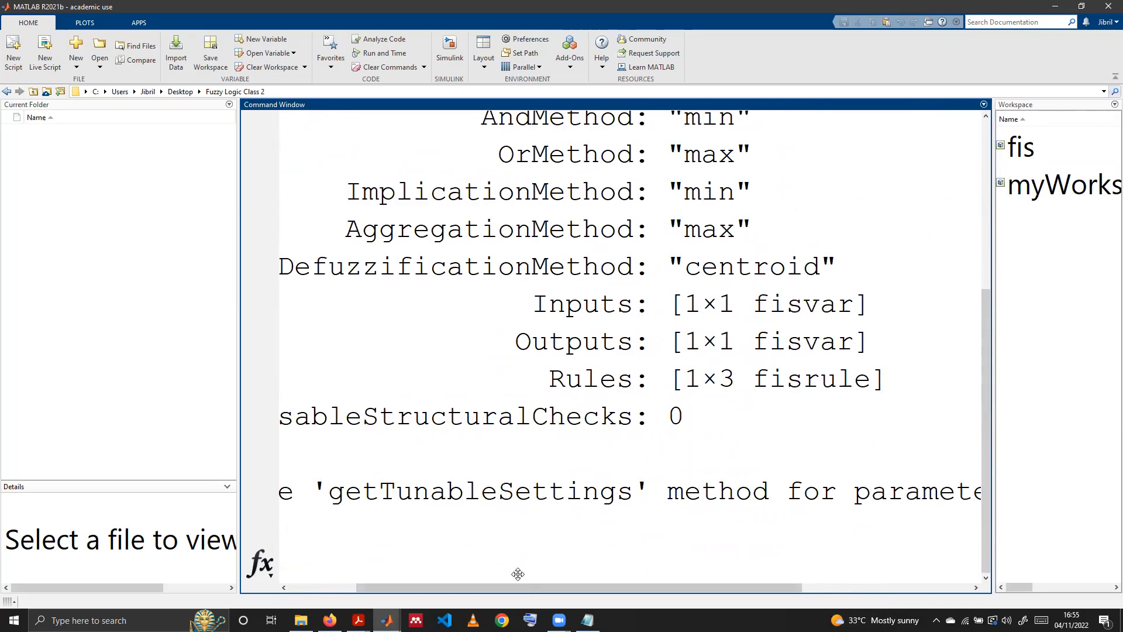
Clear the fis property listing from the Command Window with clc.
{"action": "left_click", "coordinate": [456, 542]}
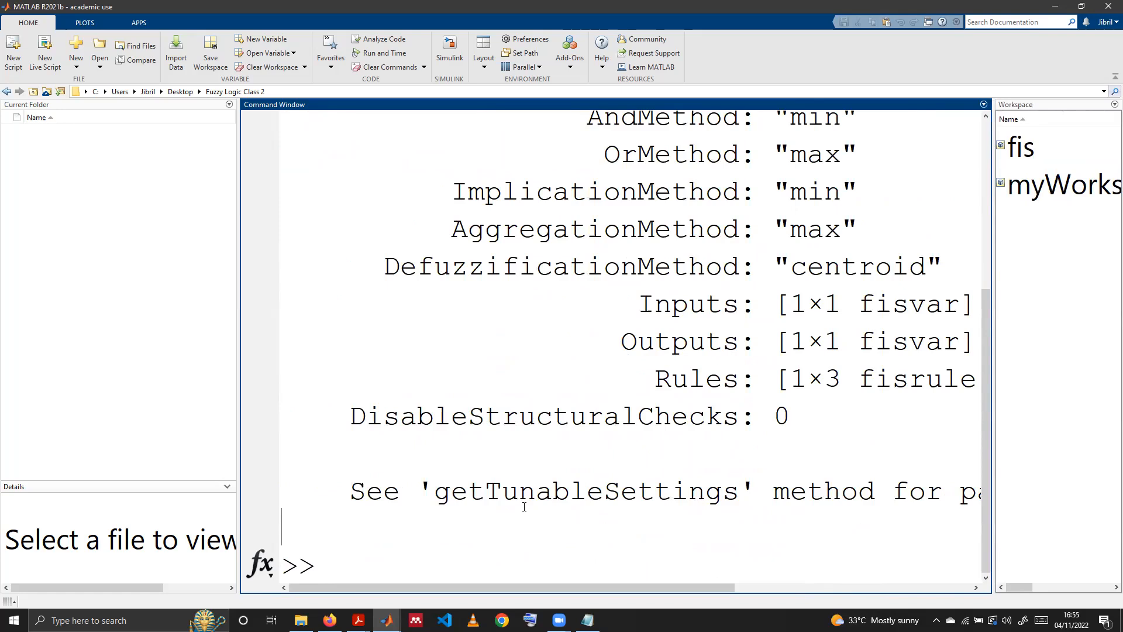
{"action": "type", "text": "clc"}
{"action": "key", "text": "Return"}
Enter the command fanSpeed = evalfis(fis, input) at the prompt without running it, and widen the Workspace area to show variable values.
{"action": "type", "text": "fan"}
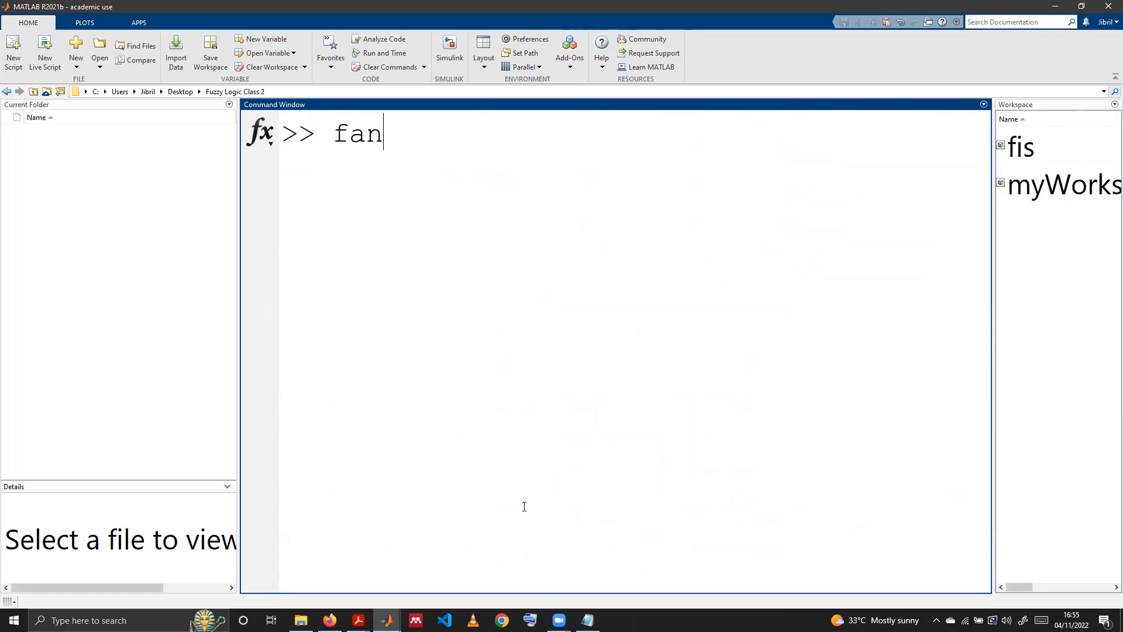
{"action": "type", "text": "Speed ="}
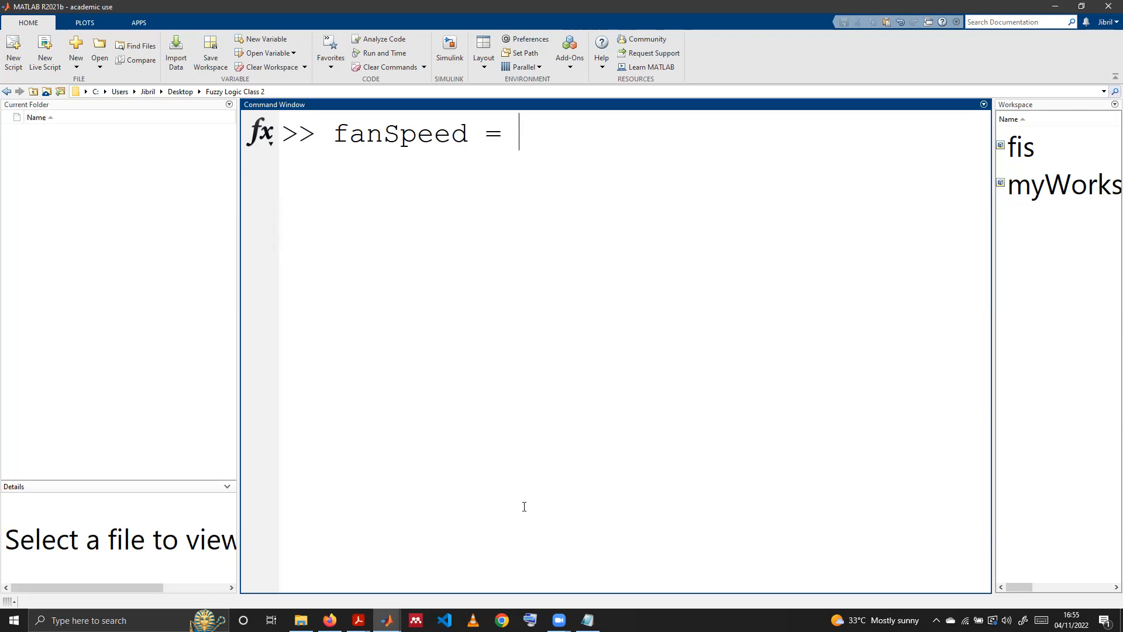
{"action": "type", "text": "evalfis"}
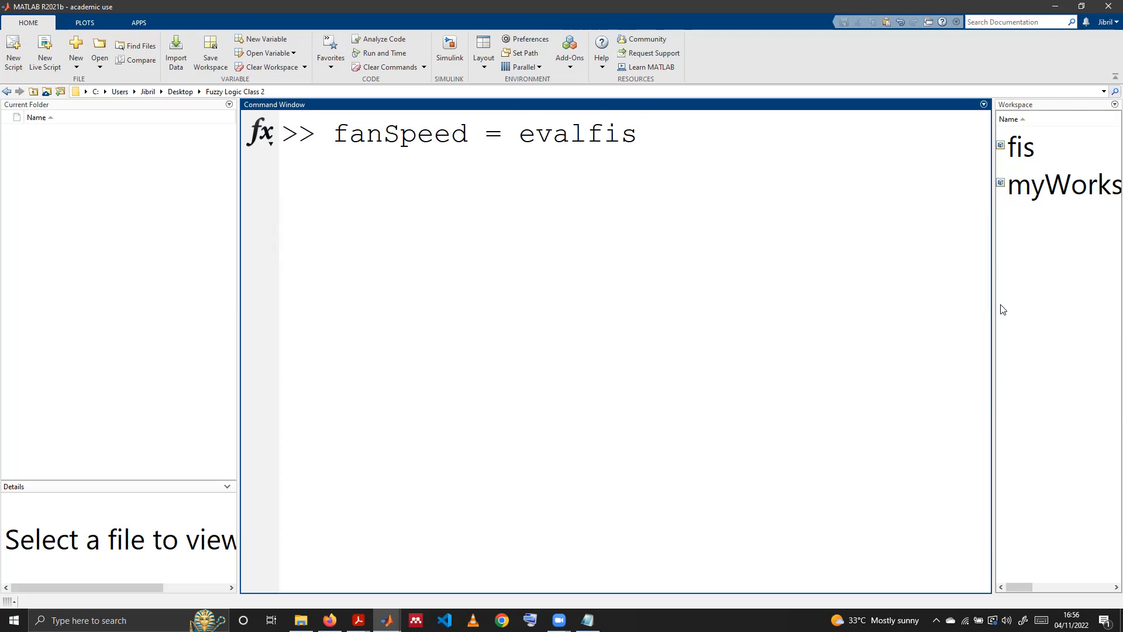
{"action": "left_click_drag", "start_coordinate": [992, 318], "coordinate": [864, 326]}
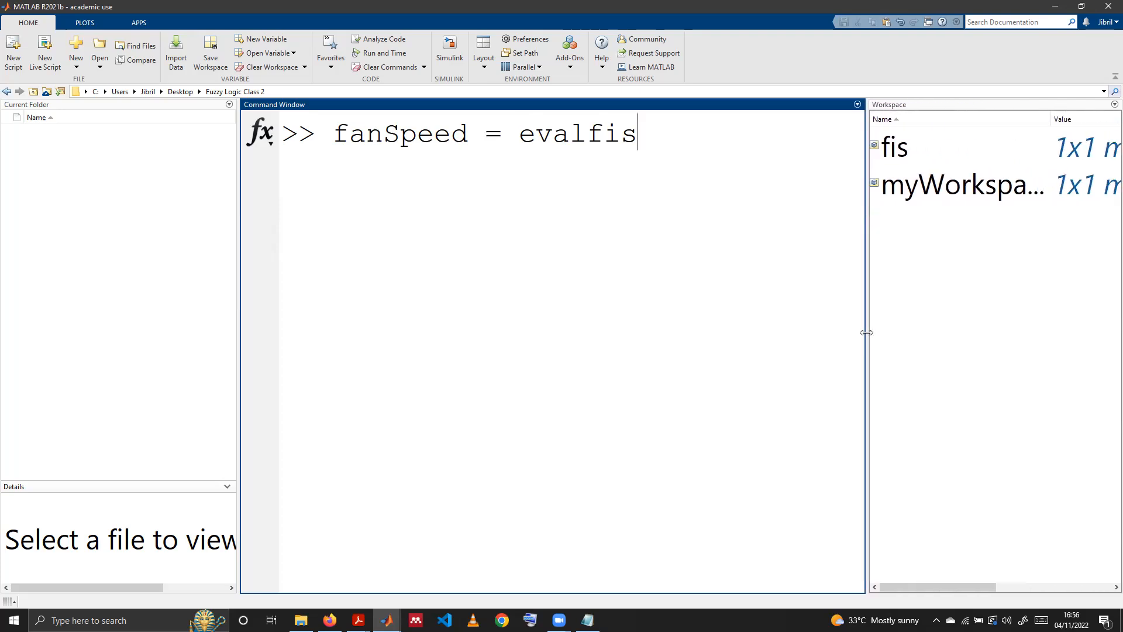
{"action": "type", "text": "()"}
{"action": "left_click", "coordinate": [656, 140]}
{"action": "type", "text": "fis, input"}
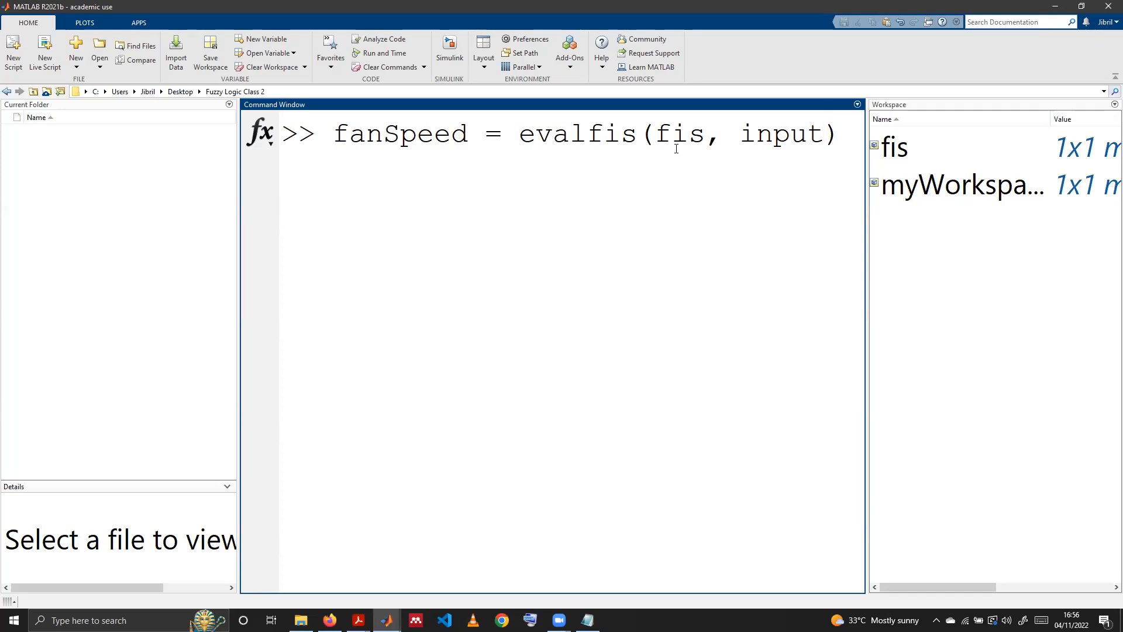
Replace the evalfis arguments with myWorkspaceFIS, [10] and run the command to compute fanSpeed.
{"action": "left_click_drag", "start_coordinate": [824, 136], "coordinate": [661, 131]}
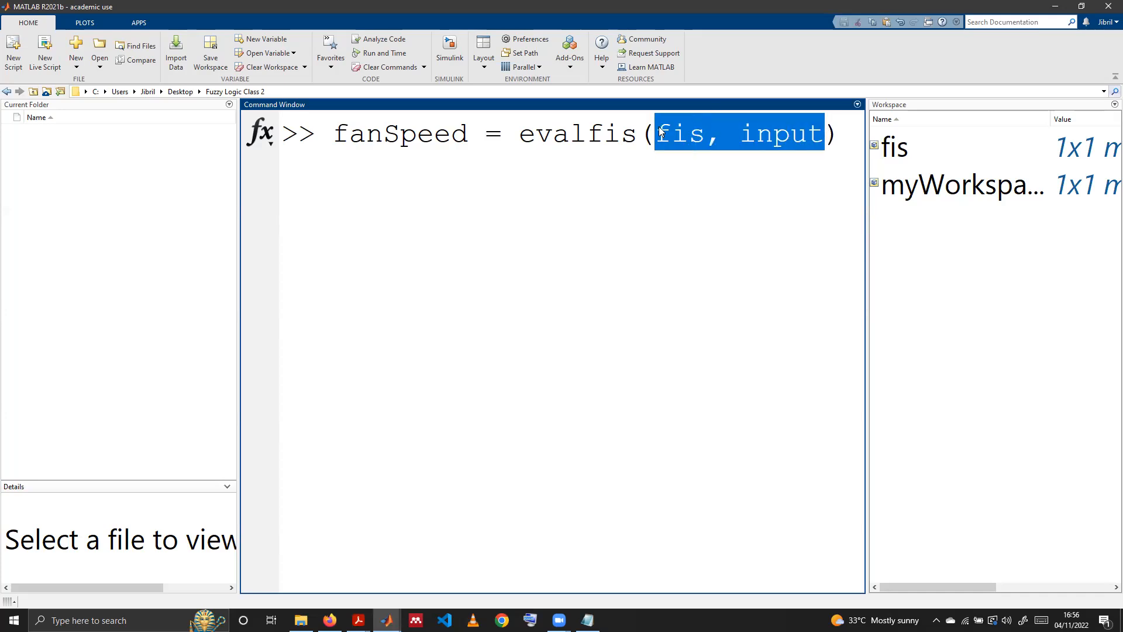
{"action": "type", "text": "my"}
{"action": "type", "text": "Works"}
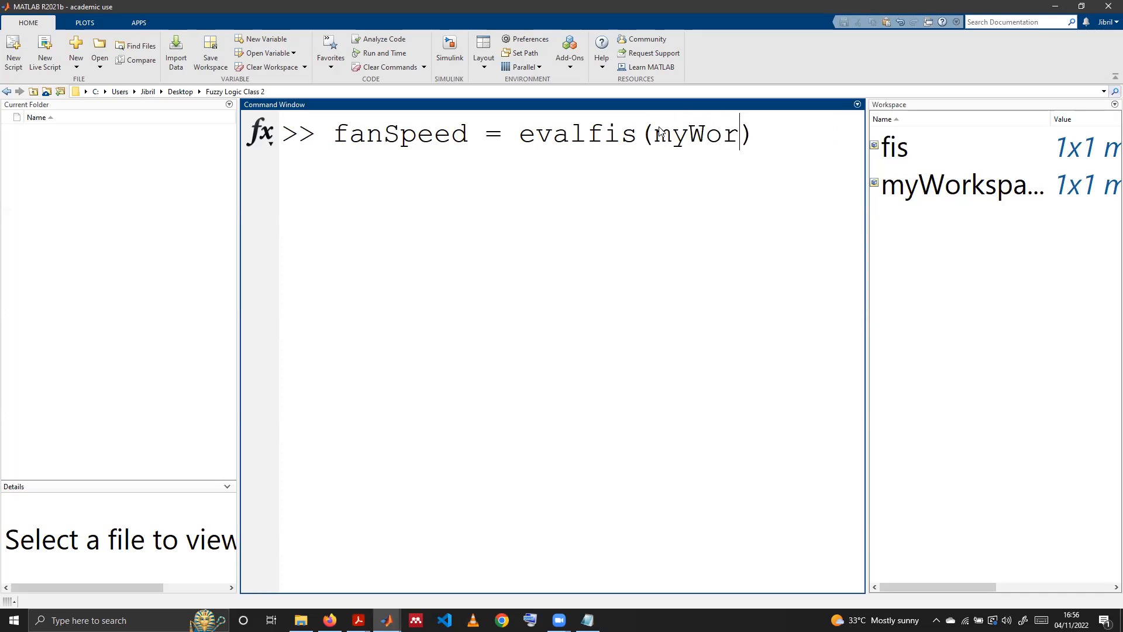
{"action": "type", "text": "pace"}
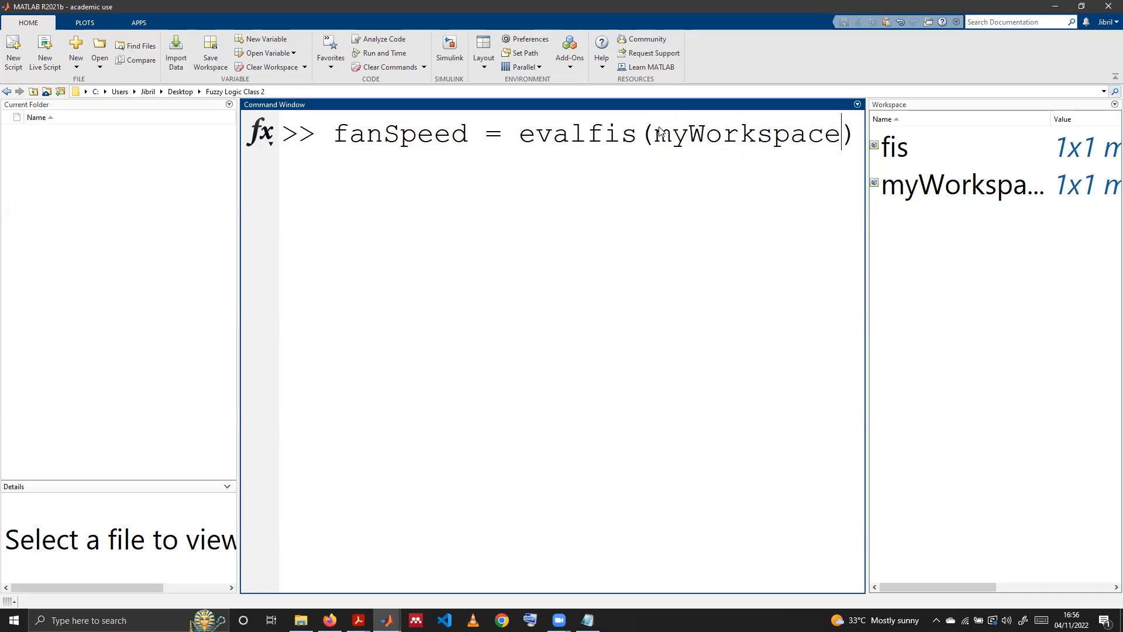
{"action": "type", "text": "FIS,"}
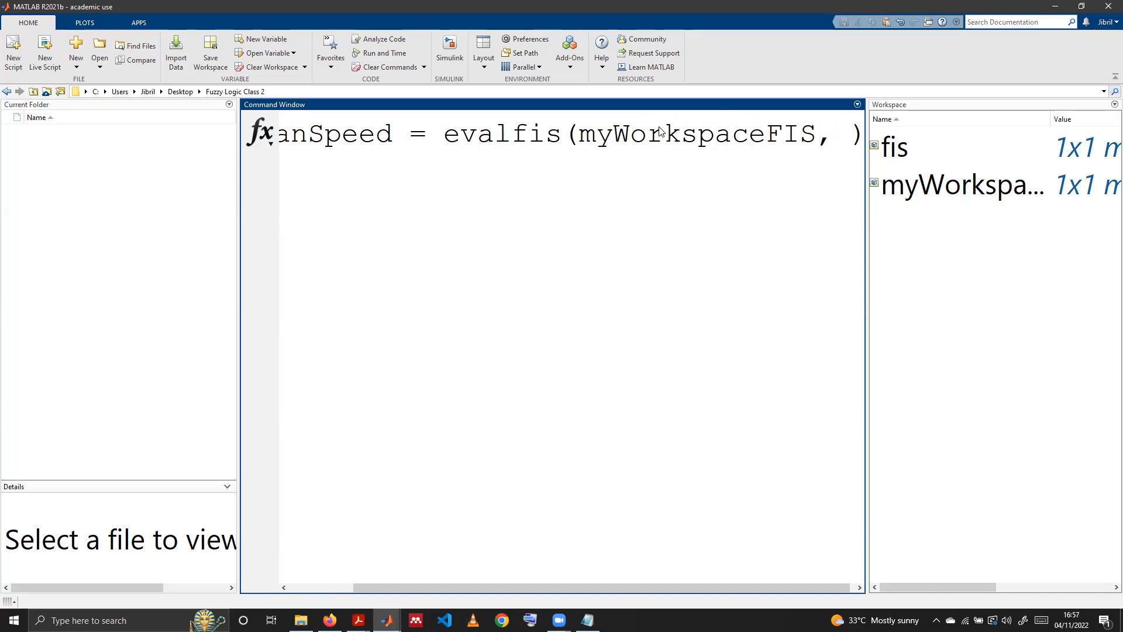
{"action": "type", "text": "[]"}
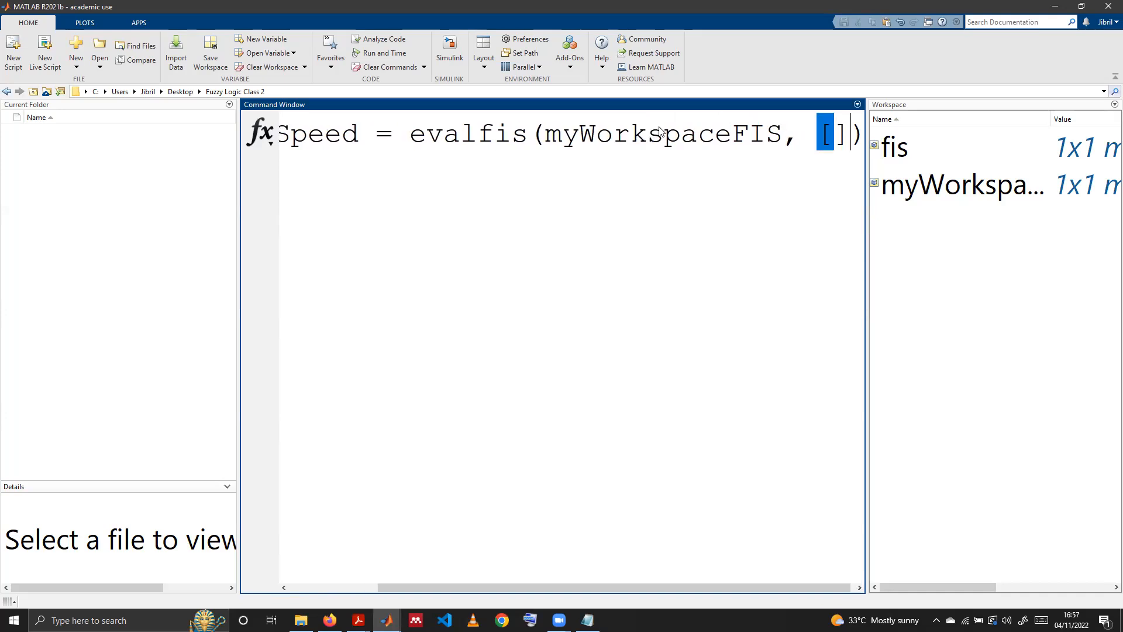
{"action": "type", "text": "10"}
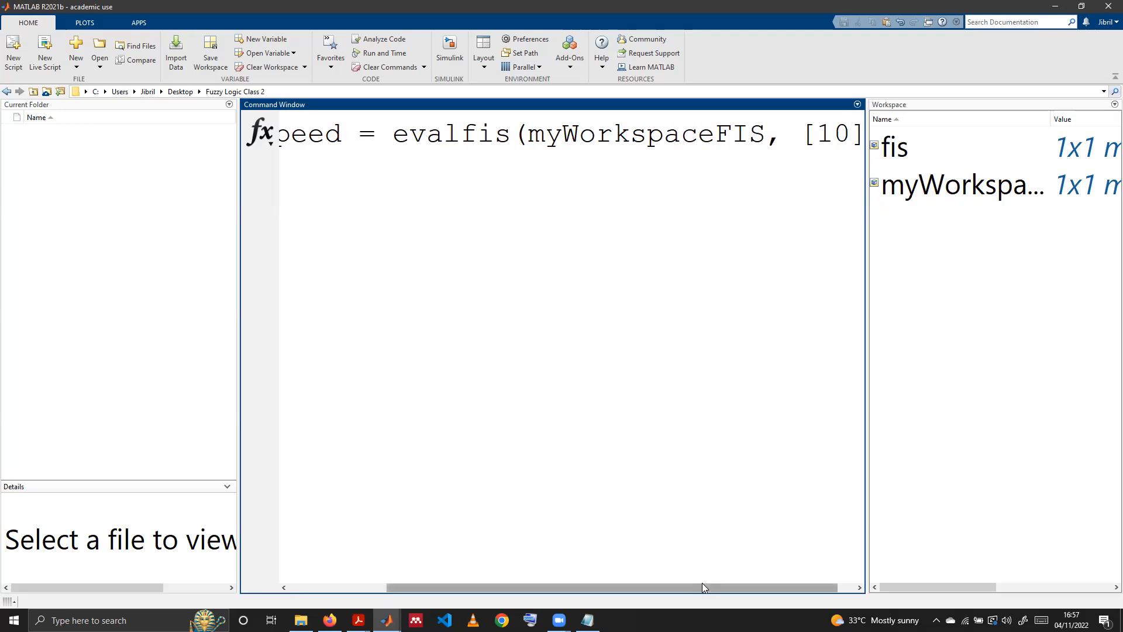
{"action": "left_click_drag", "start_coordinate": [705, 588], "coordinate": [729, 586]}
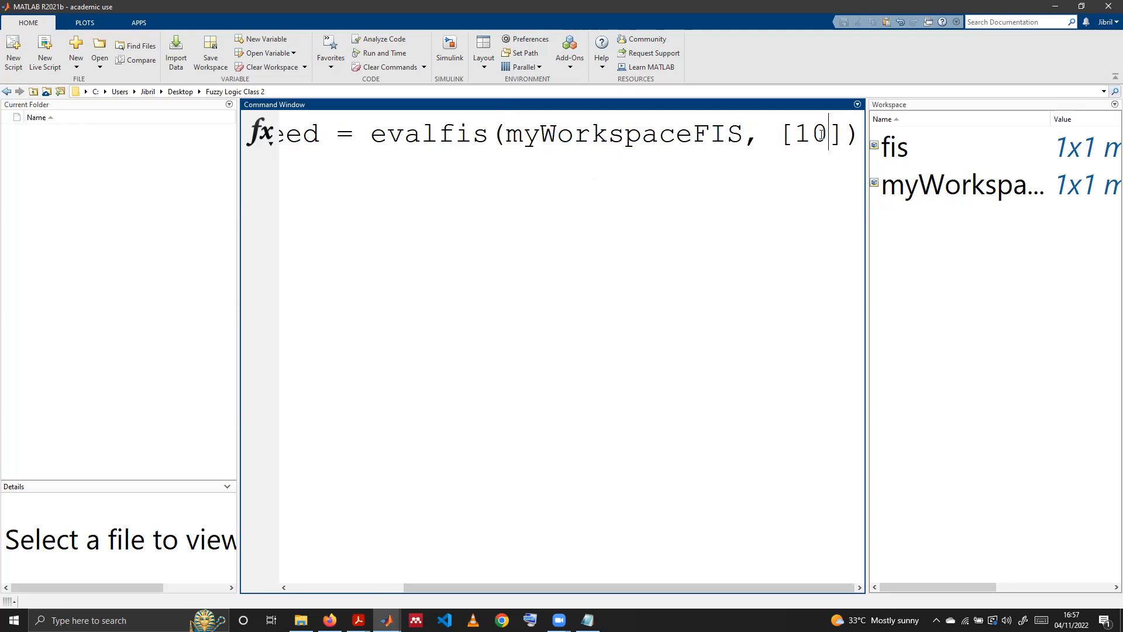
{"action": "left_click", "coordinate": [858, 138]}
{"action": "key", "text": "Return"}
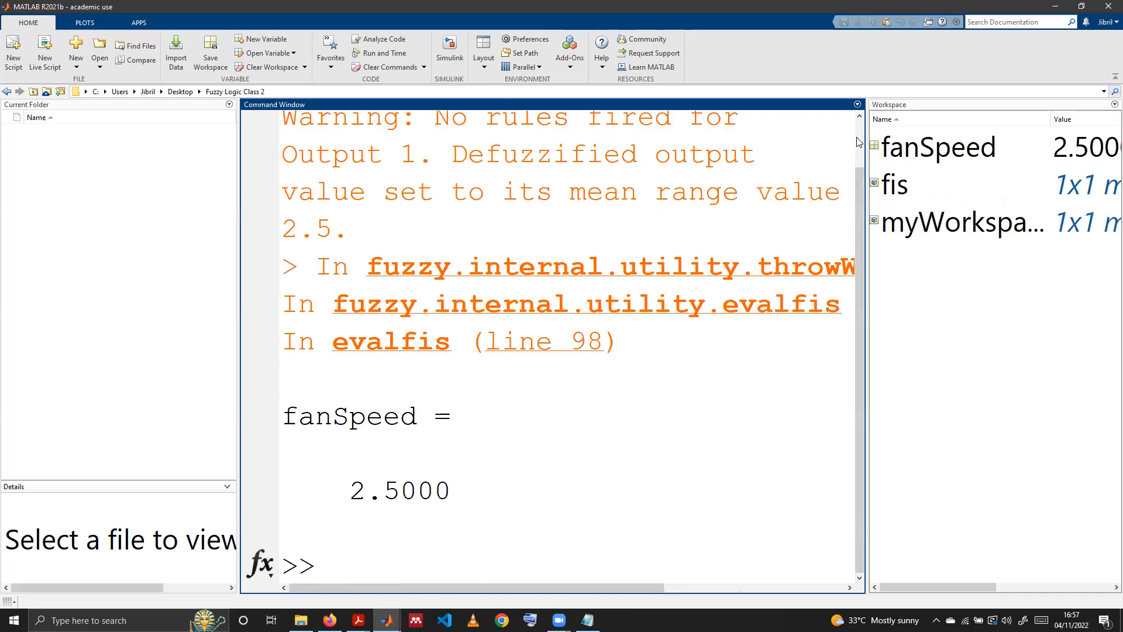
Examine the warning and the fanSpeed result returned by the evalfis call.
{"action": "scroll", "coordinate": [406, 221], "scroll_direction": "up", "scroll_amount": 1}
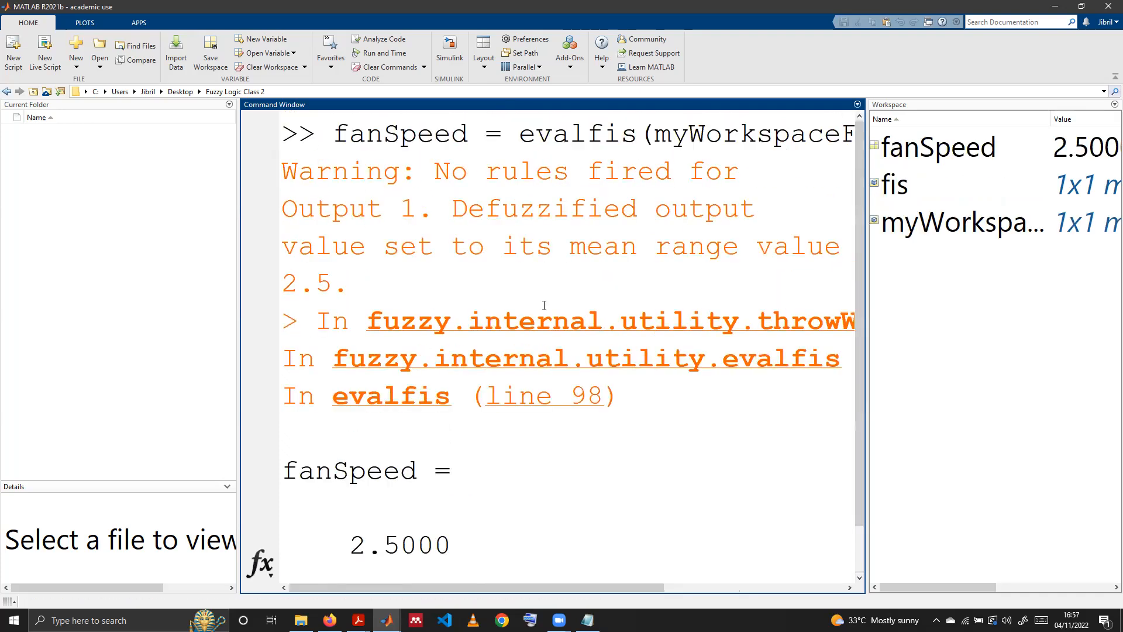
{"action": "scroll", "coordinate": [480, 325], "scroll_direction": "down", "scroll_amount": 1}
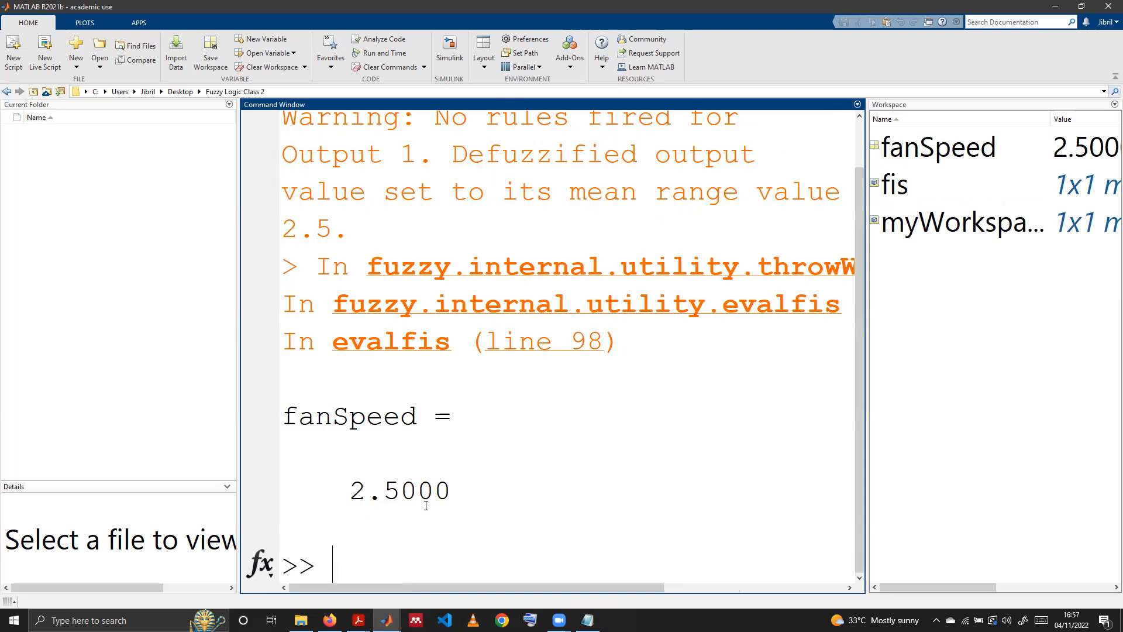
{"action": "scroll", "coordinate": [495, 475], "scroll_direction": "up", "scroll_amount": 1}
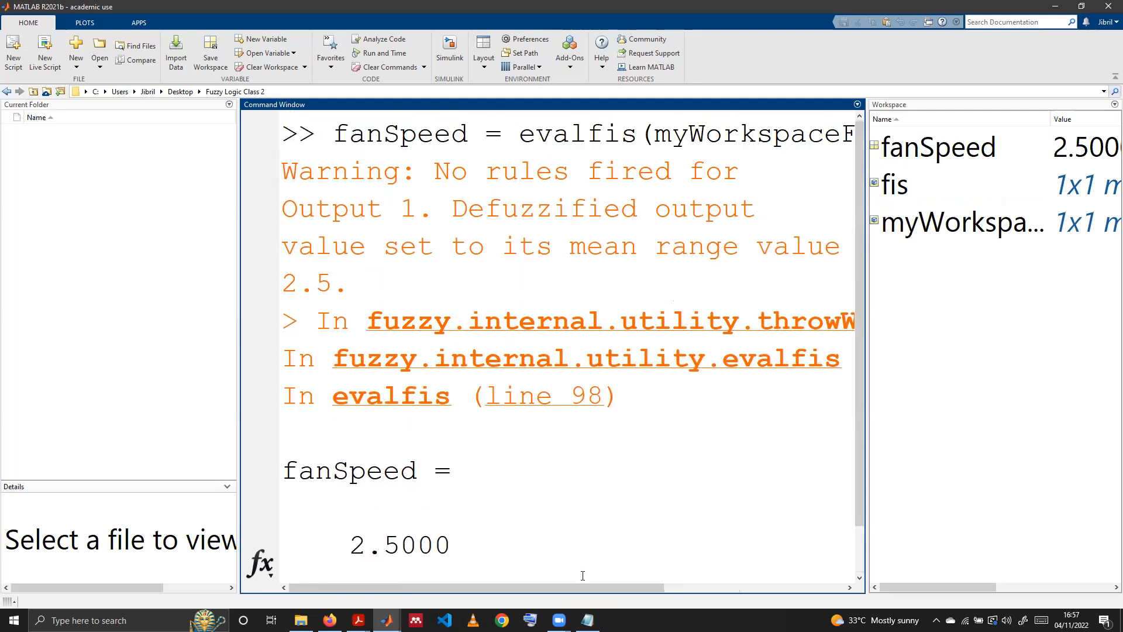
{"action": "left_click_drag", "start_coordinate": [585, 588], "coordinate": [501, 532]}
{"action": "scroll", "coordinate": [515, 488], "scroll_direction": "down", "scroll_amount": 1}
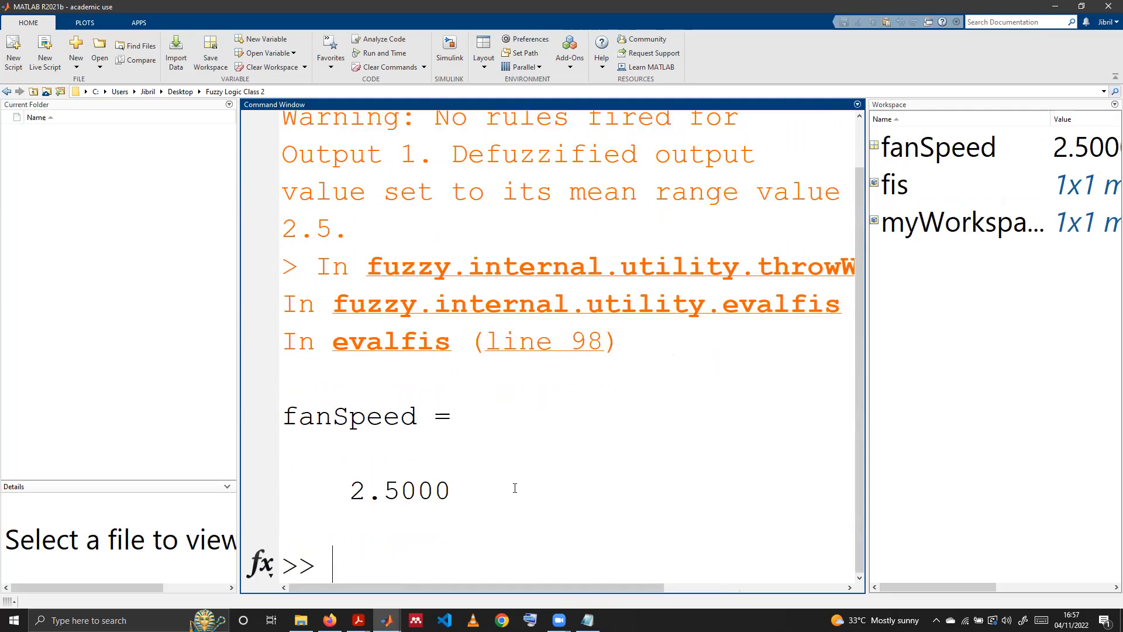
{"action": "key", "text": "Up"}
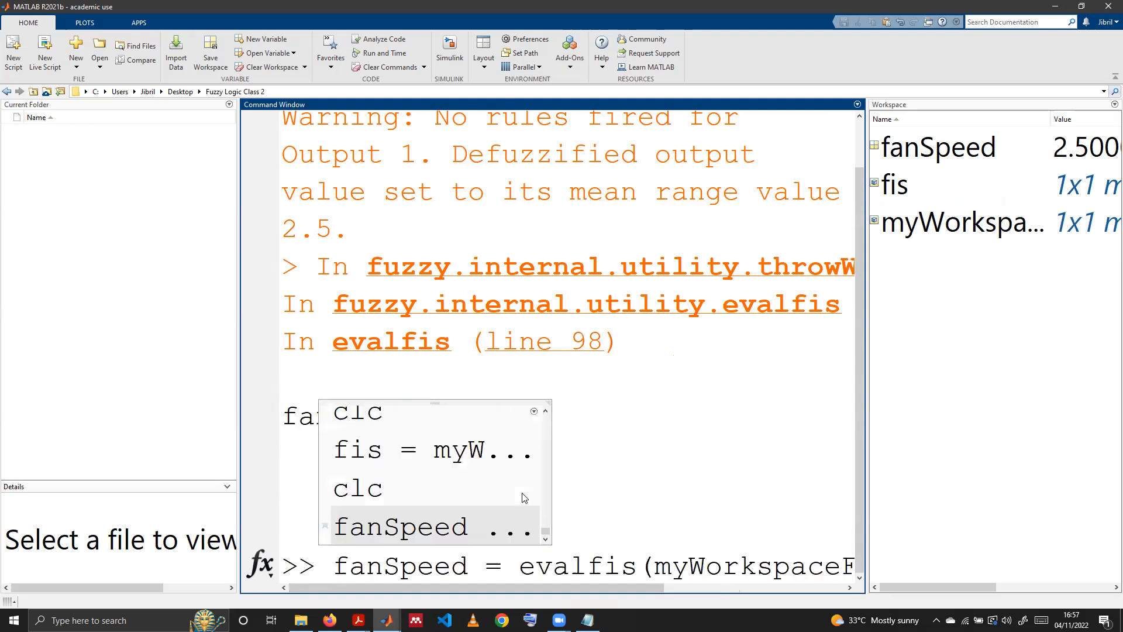
{"action": "left_click", "coordinate": [654, 468]}
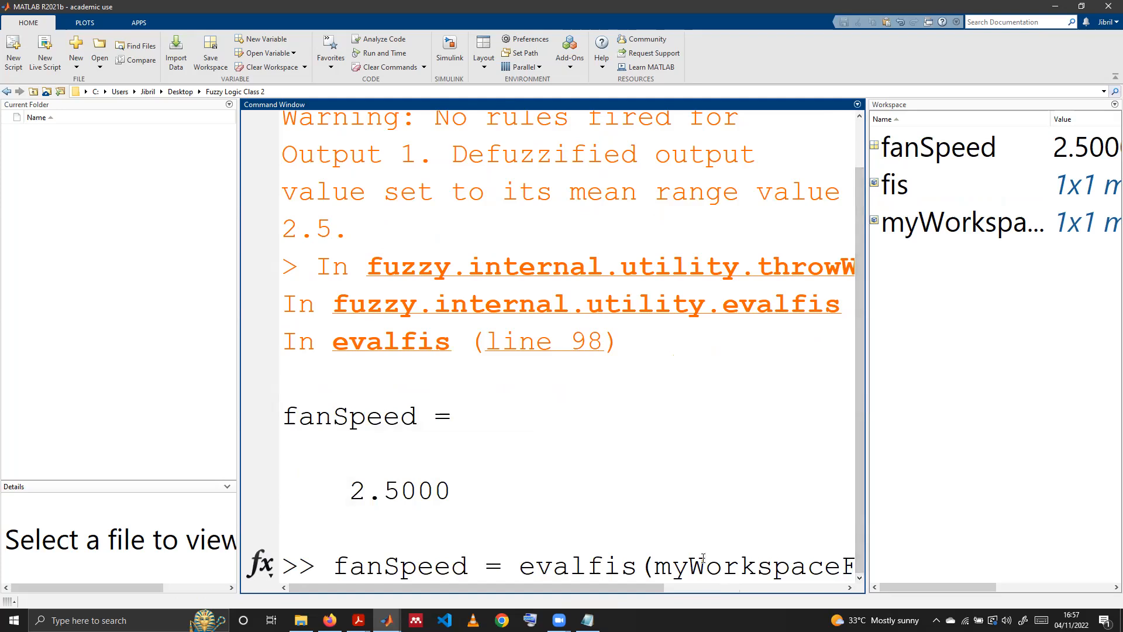
{"action": "key", "text": "Escape"}
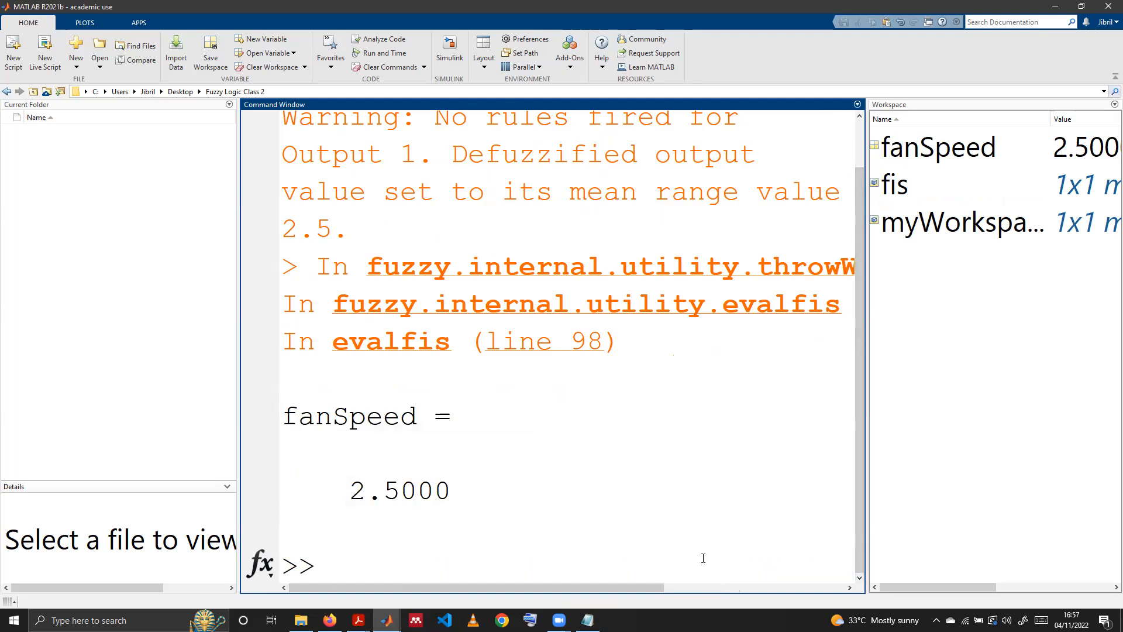
Clear the evalfis output from the Command Window with clc.
{"action": "type", "text": "clc"}
{"action": "key", "text": "Return"}
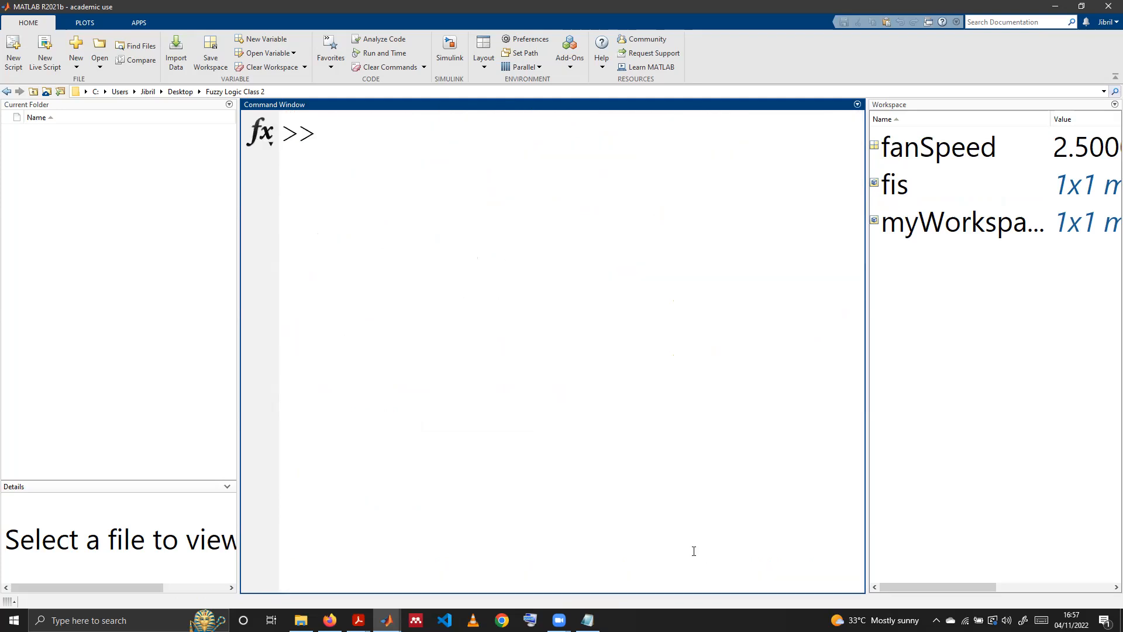
Recall the fanSpeed command, swap its arguments to evalfis([10], myWorkspaceFIS), and run it.
{"action": "key", "text": "Up"}
{"action": "key", "text": "Up"}
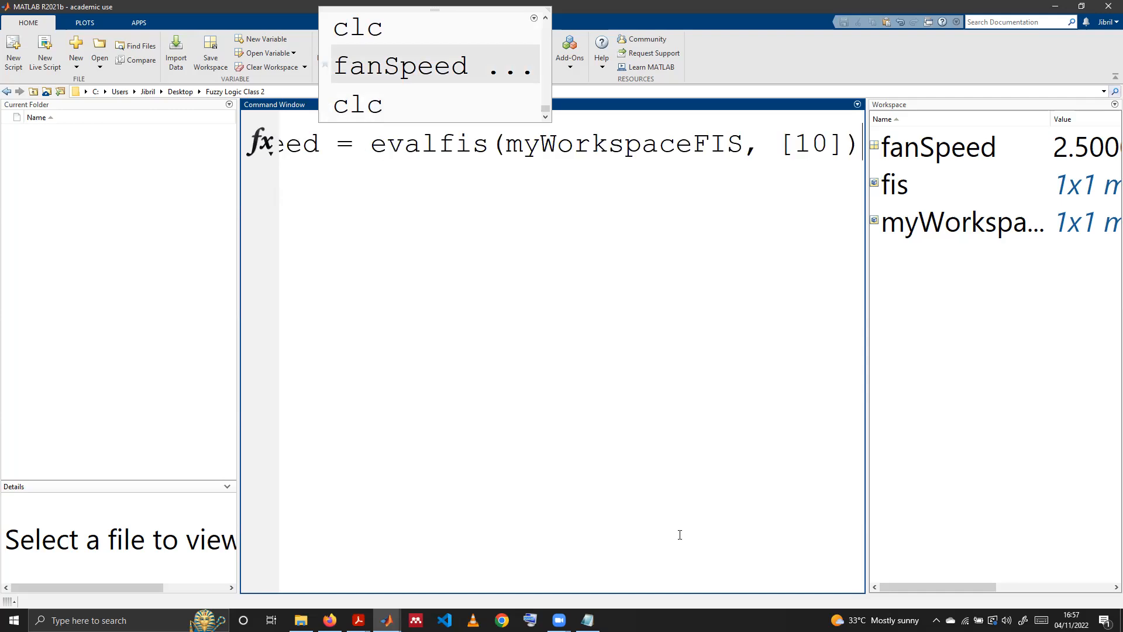
{"action": "left_click", "coordinate": [490, 365]}
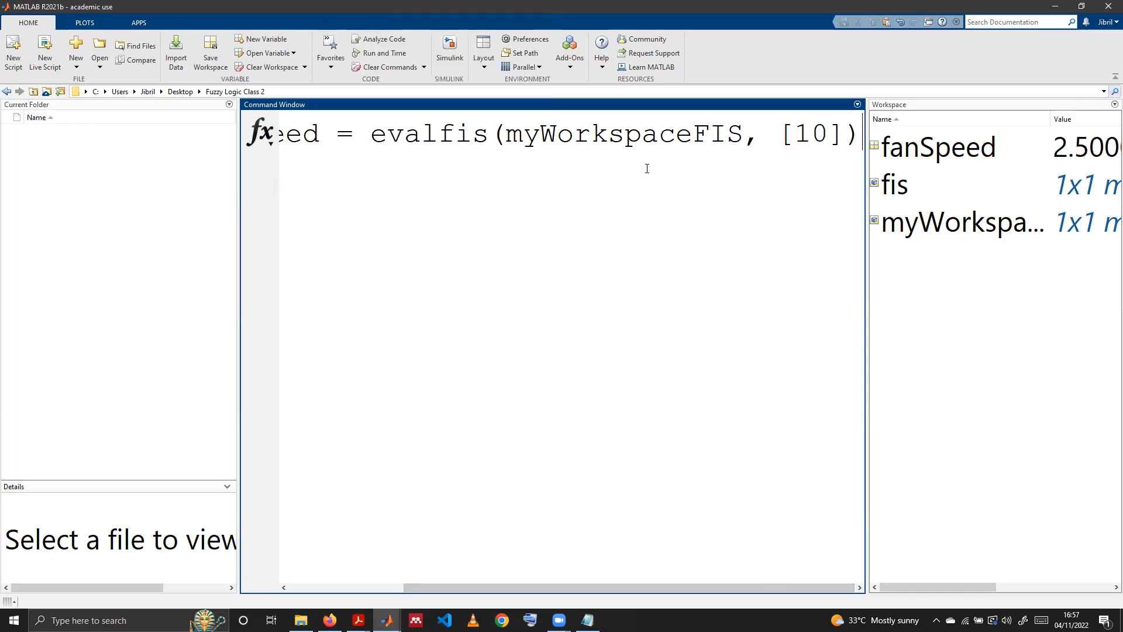
{"action": "left_click_drag", "start_coordinate": [837, 135], "coordinate": [780, 136]}
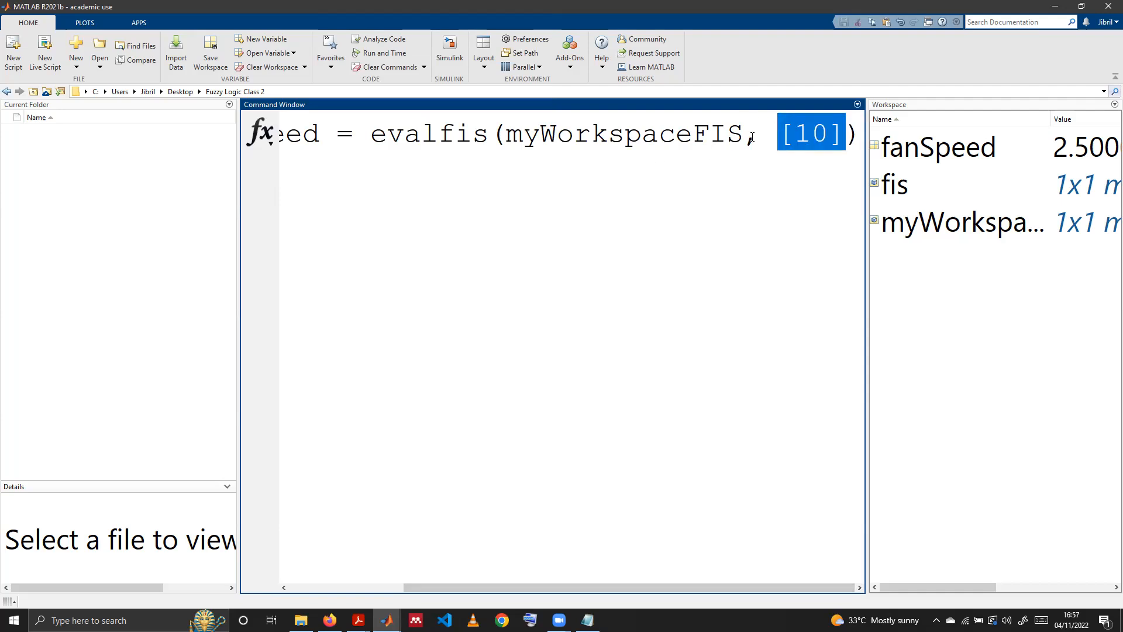
{"action": "left_click", "coordinate": [508, 137]}
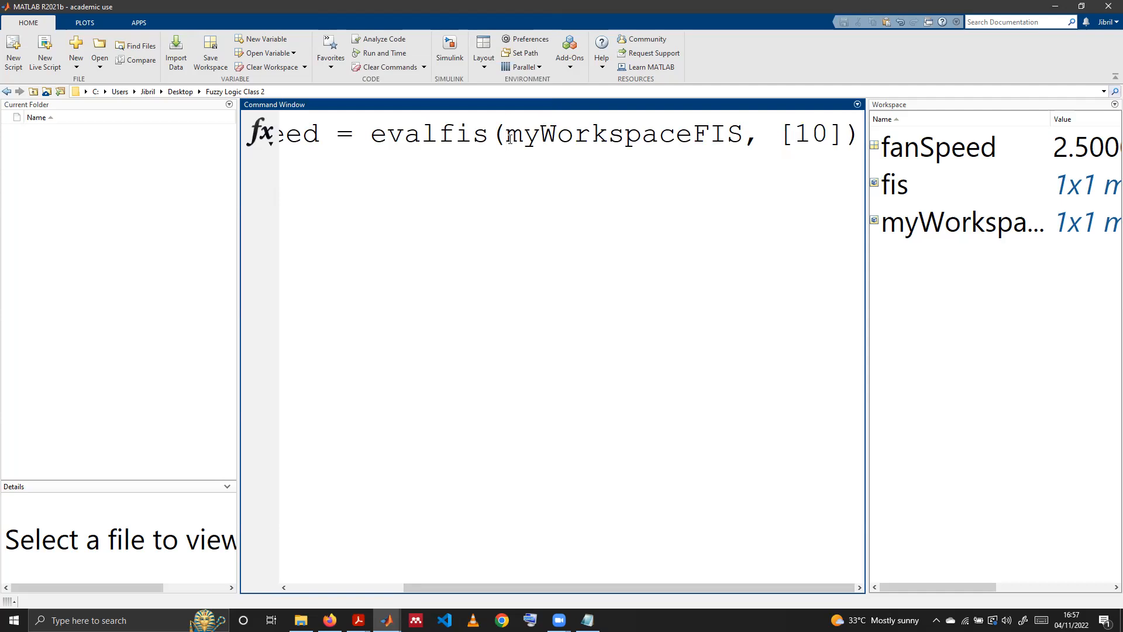
{"action": "type", "text": "[10],"}
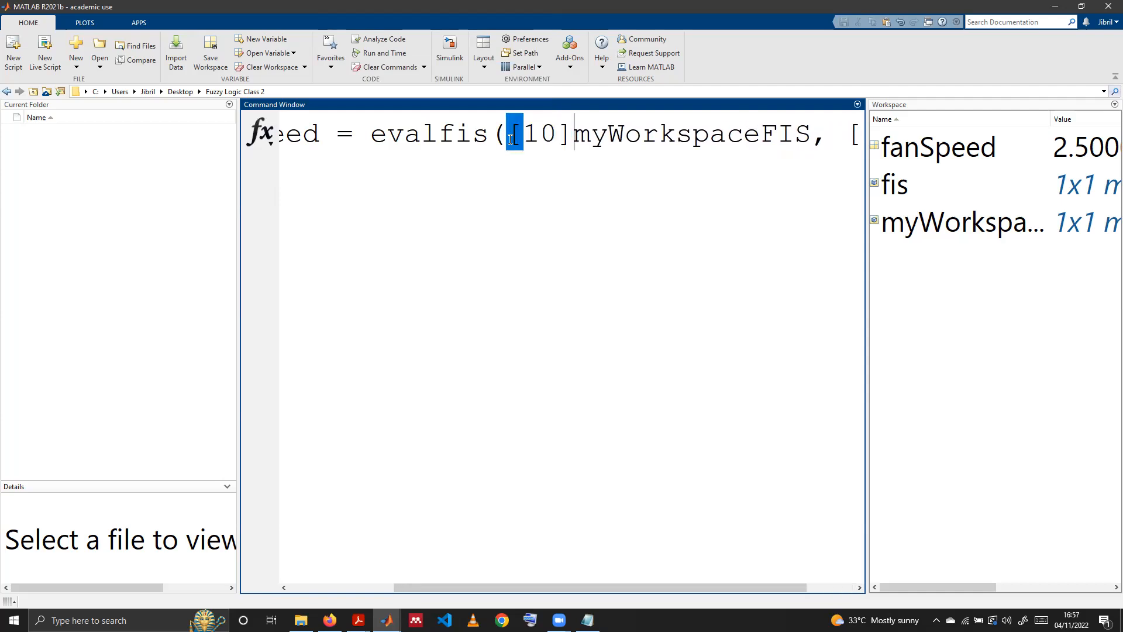
{"action": "scroll", "coordinate": [602, 564], "scroll_direction": "right", "scroll_amount": 3}
{"action": "left_click_drag", "start_coordinate": [845, 137], "coordinate": [744, 141]}
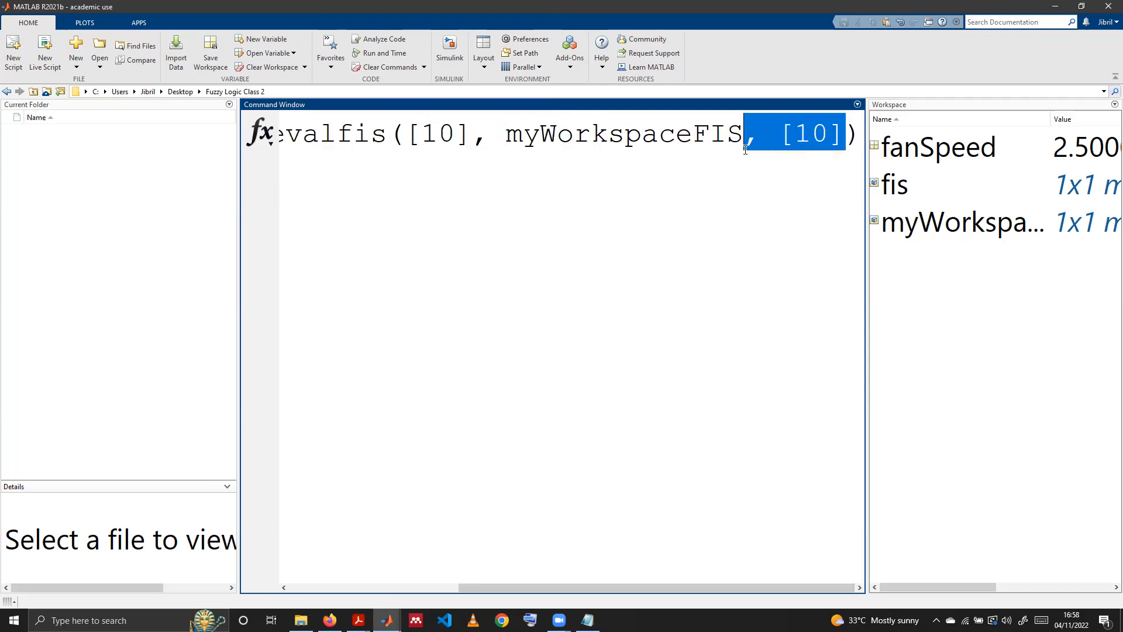
{"action": "key", "text": "BackSpace"}
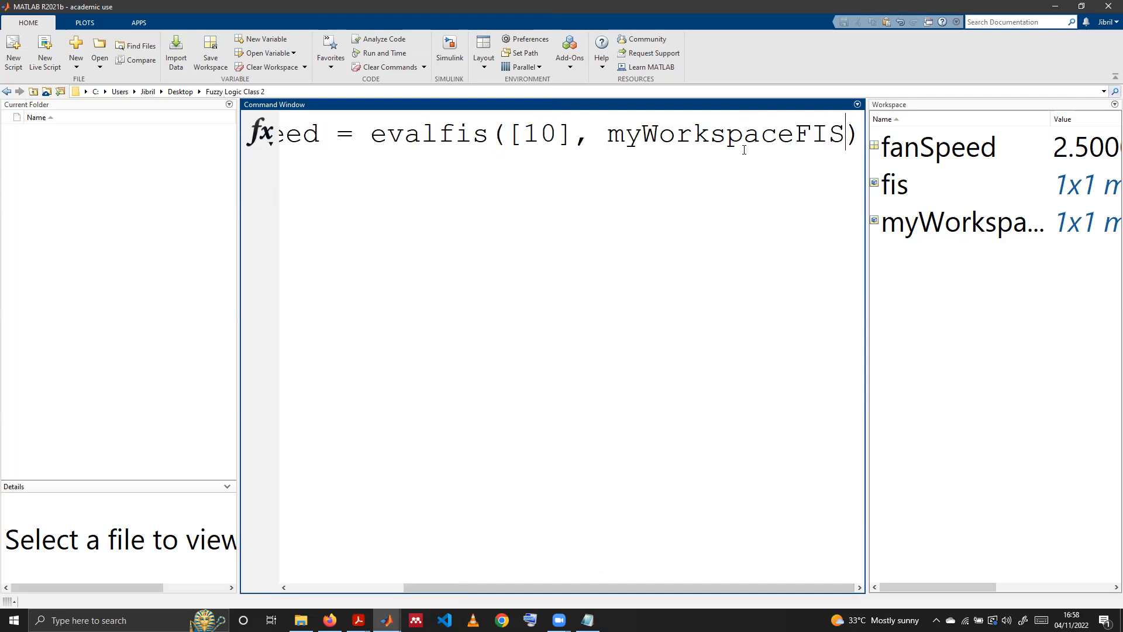
{"action": "key", "text": "Return"}
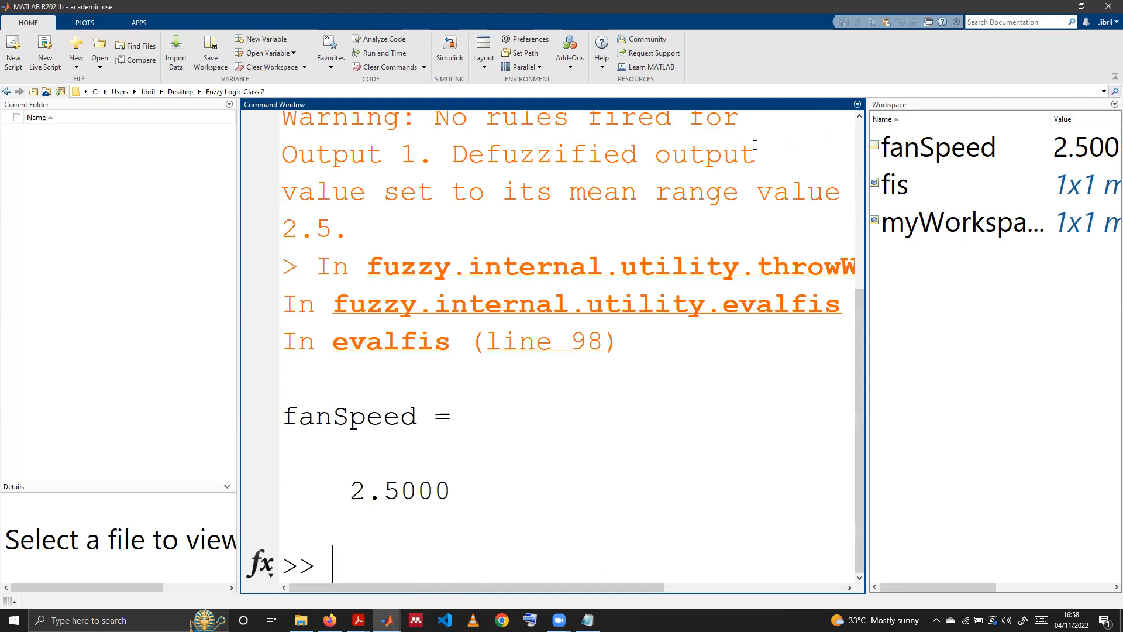
Examine the warnings about evalfis argument order and rule firing, along with the fanSpeed output.
{"action": "scroll", "coordinate": [571, 334], "scroll_direction": "up", "scroll_amount": 3}
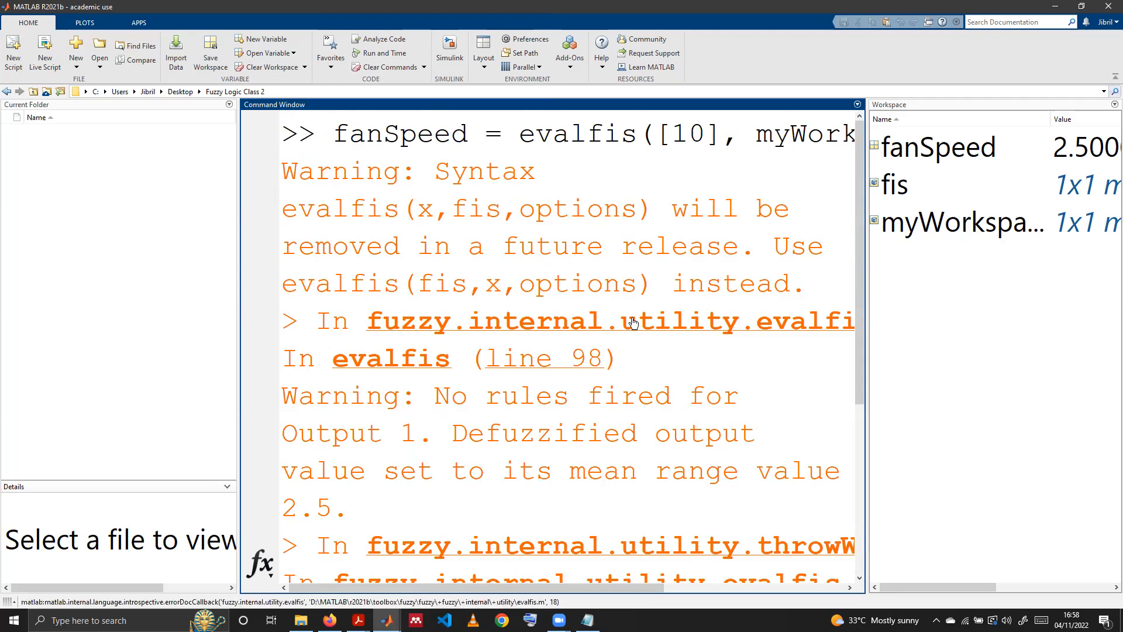
{"action": "scroll", "coordinate": [586, 199], "scroll_direction": "down", "scroll_amount": 1}
{"action": "scroll", "coordinate": [579, 202], "scroll_direction": "up", "scroll_amount": 1}
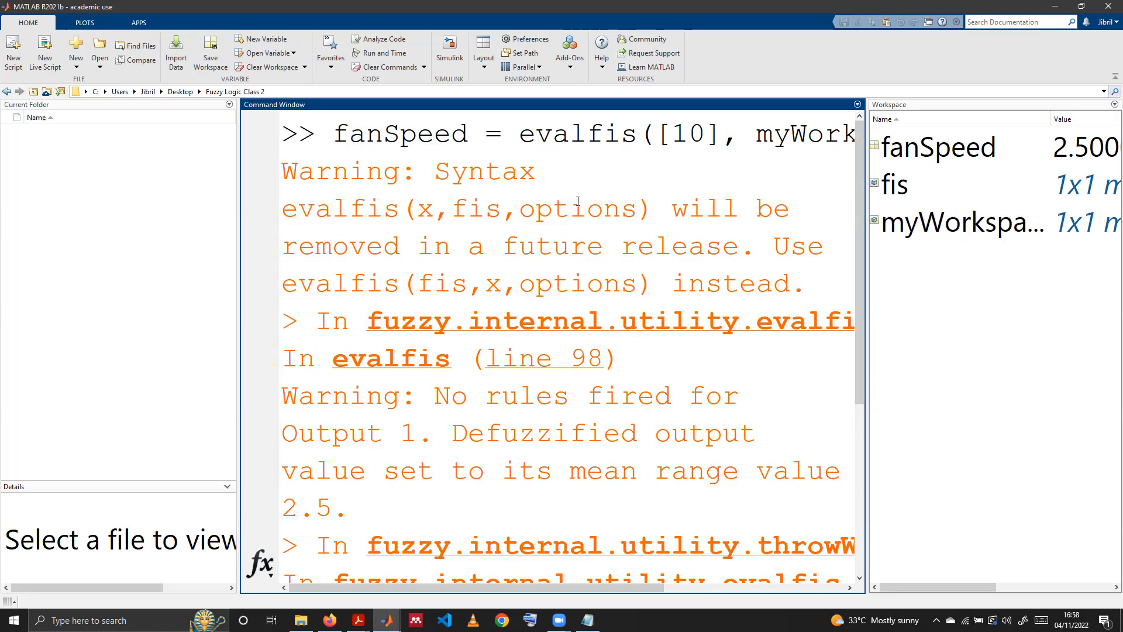
{"action": "scroll", "coordinate": [575, 155], "scroll_direction": "down", "scroll_amount": 3}
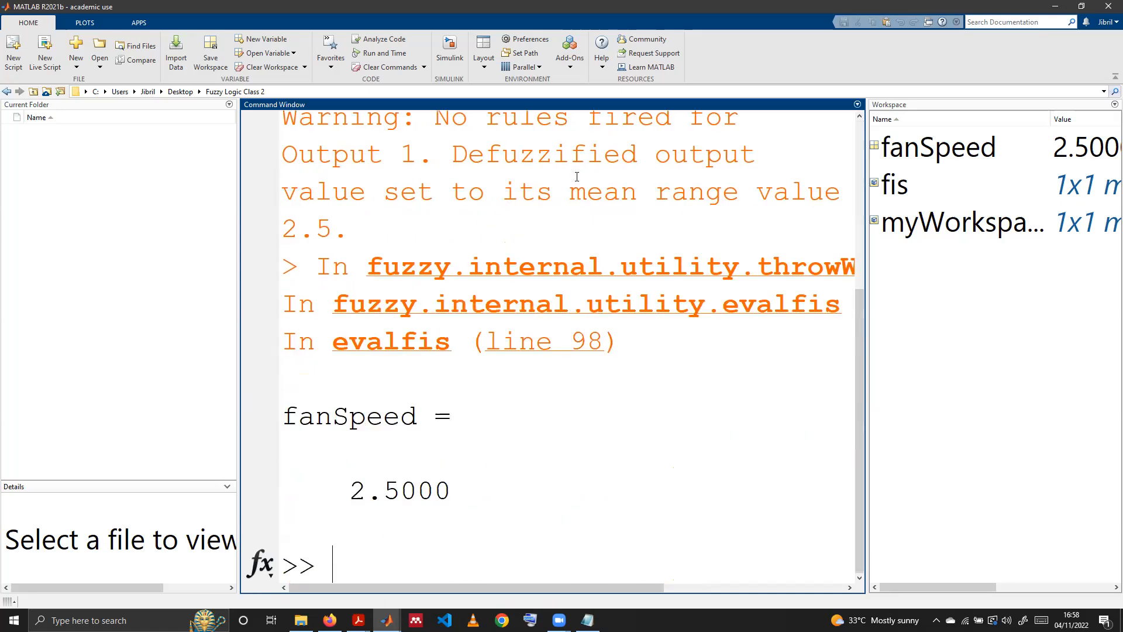
{"action": "scroll", "coordinate": [608, 181], "scroll_direction": "up", "scroll_amount": 3}
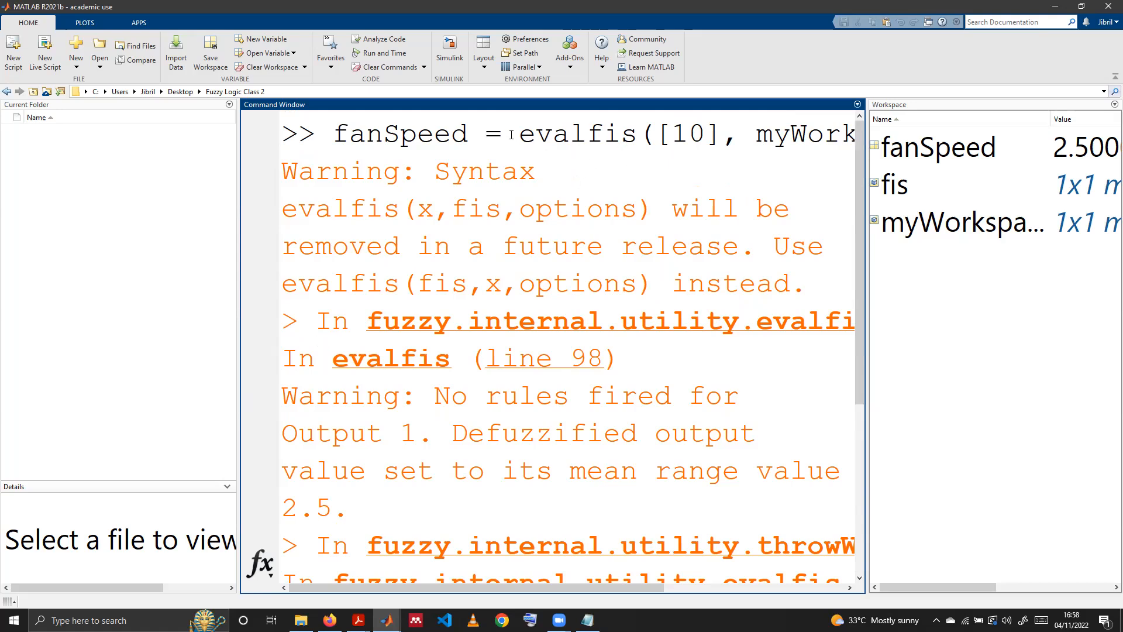
{"action": "left_click_drag", "start_coordinate": [518, 136], "coordinate": [638, 138]}
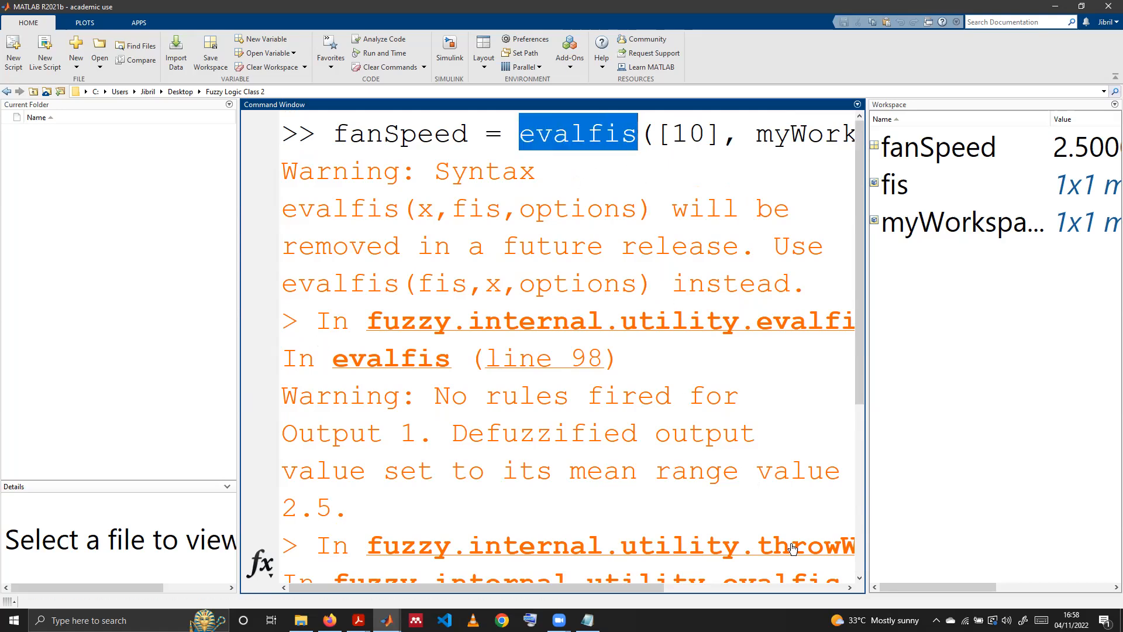
{"action": "scroll", "coordinate": [493, 528], "scroll_direction": "down", "scroll_amount": 3}
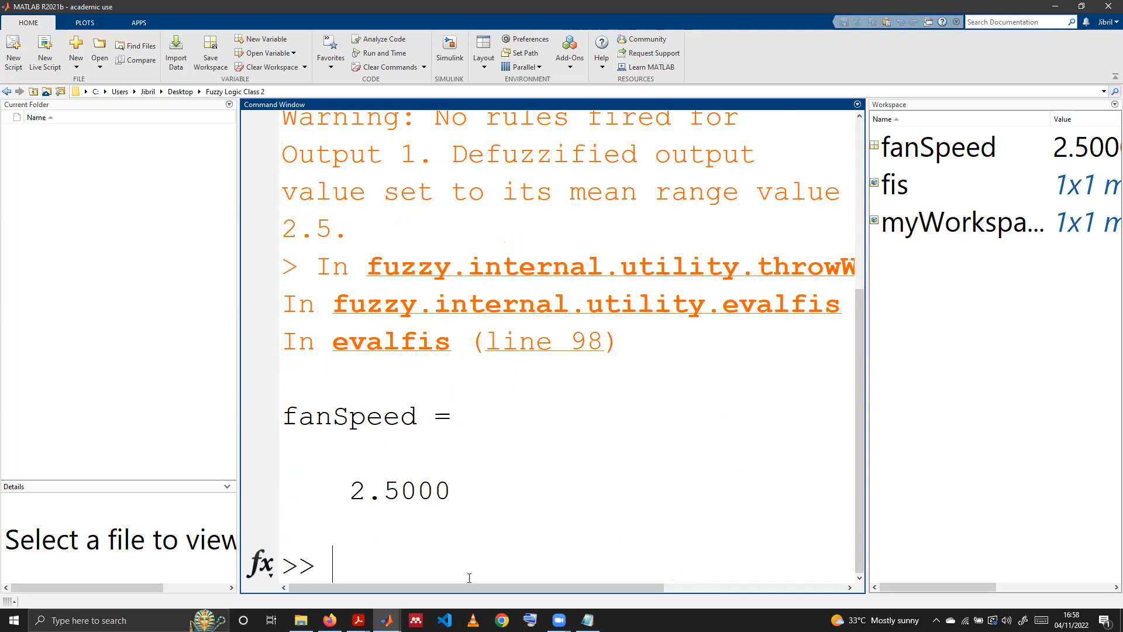
{"action": "left_click", "coordinate": [386, 620]}
{"action": "left_click", "coordinate": [445, 585]}
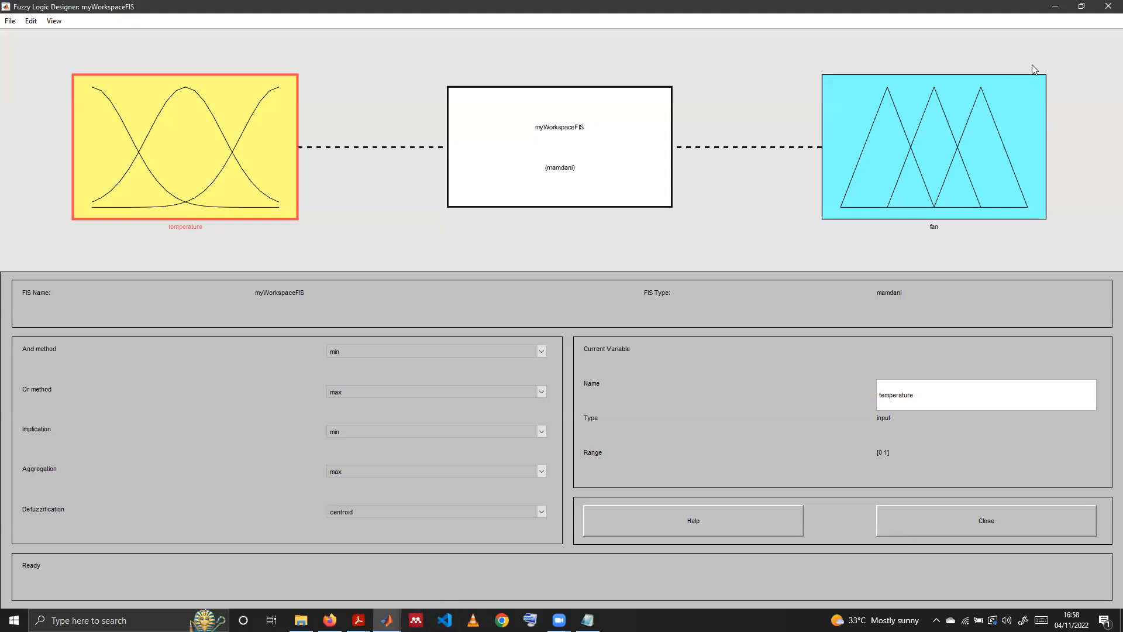
{"action": "left_click", "coordinate": [1053, 9]}
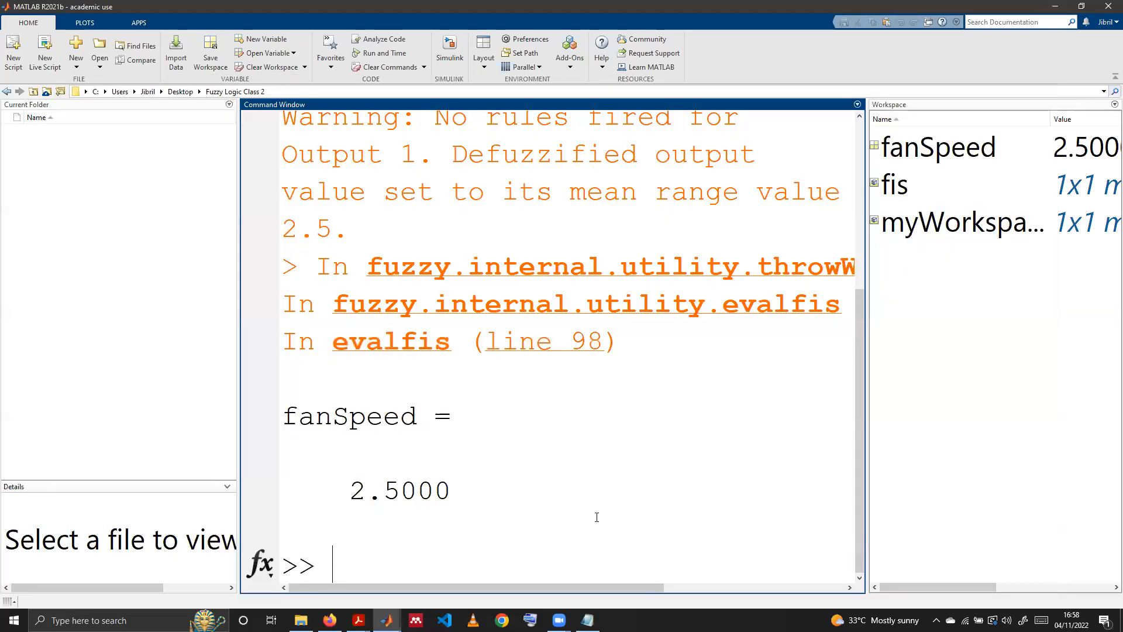
Clear the Command Window output and remove all workspace variables with the clc and clear commands.
{"action": "type", "text": "clc"}
{"action": "key", "text": "Return"}
{"action": "type", "text": "clear"}
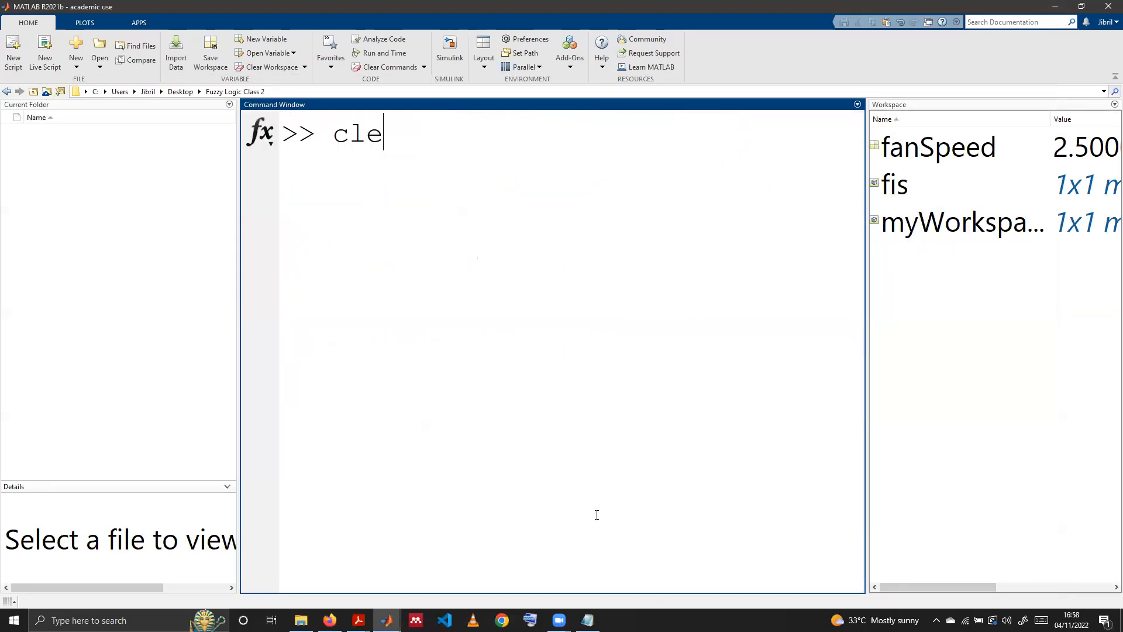
{"action": "key", "text": "Return"}
{"action": "type", "text": "clc"}
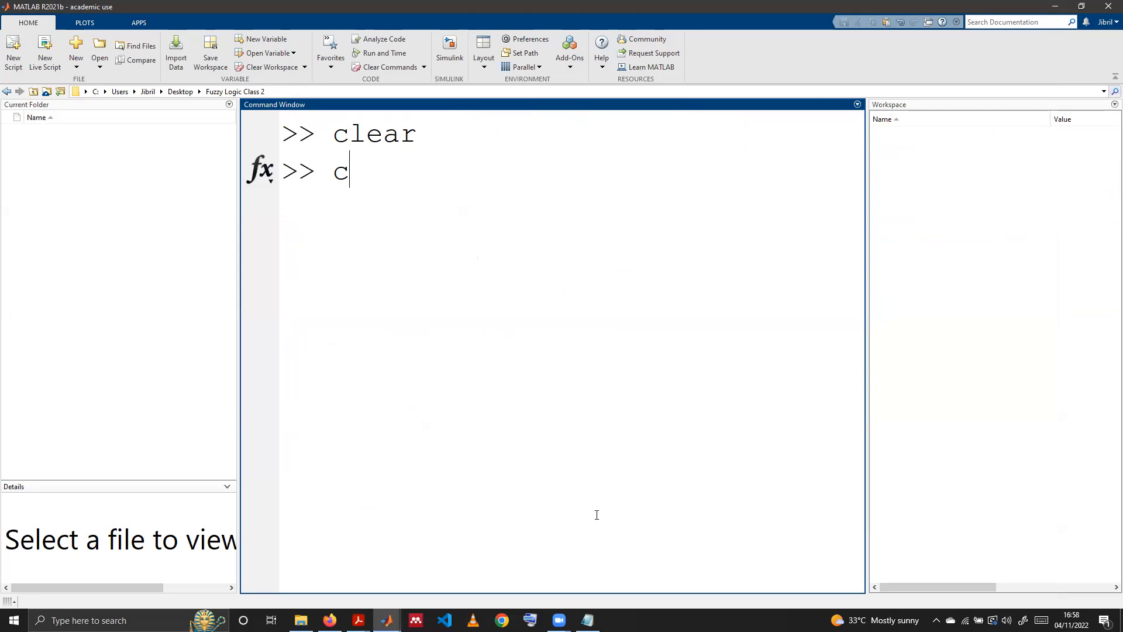
{"action": "key", "text": "Return"}
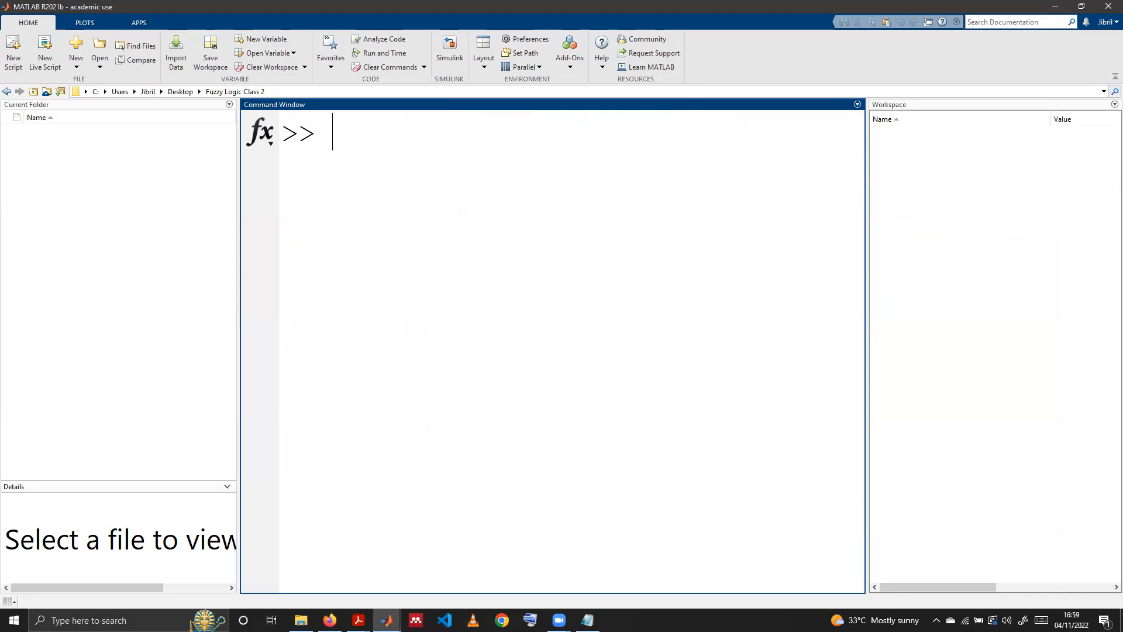
Export the fuzzy system from the Fuzzy Logic Designer to a file named myFileFIS in the Fuzzy Logic Class 2 folder.
{"action": "mouse_move", "coordinate": [387, 621]}
{"action": "left_click", "coordinate": [422, 561]}
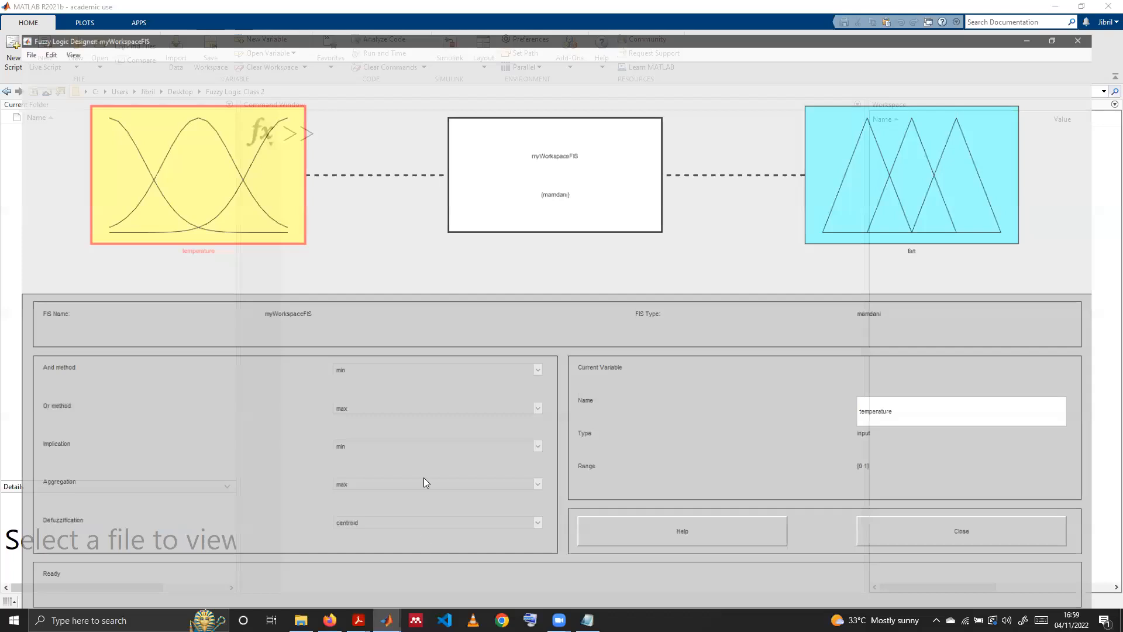
{"action": "left_click", "coordinate": [10, 20]}
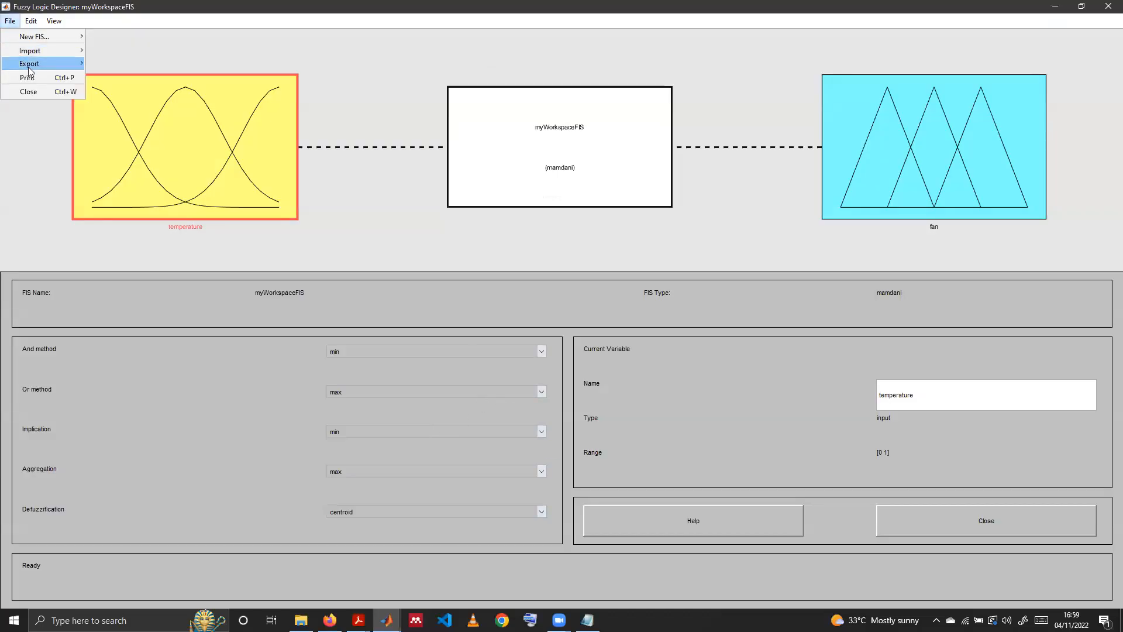
{"action": "mouse_move", "coordinate": [31, 65]}
{"action": "left_click", "coordinate": [125, 79]}
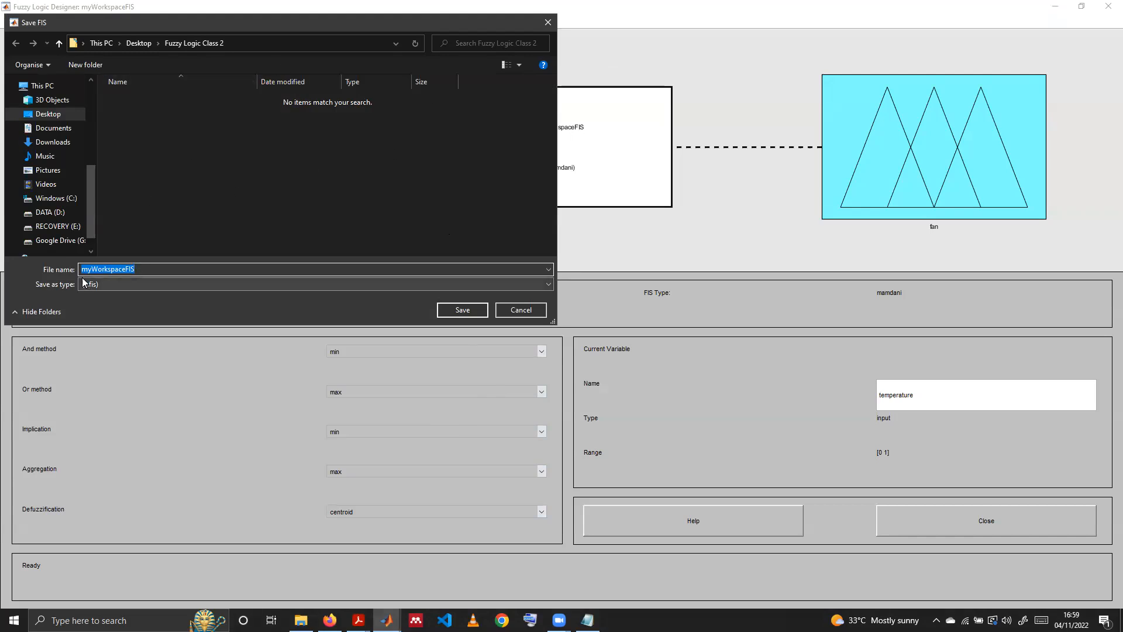
{"action": "left_click_drag", "start_coordinate": [125, 267], "coordinate": [92, 267]}
{"action": "type", "text": "File"}
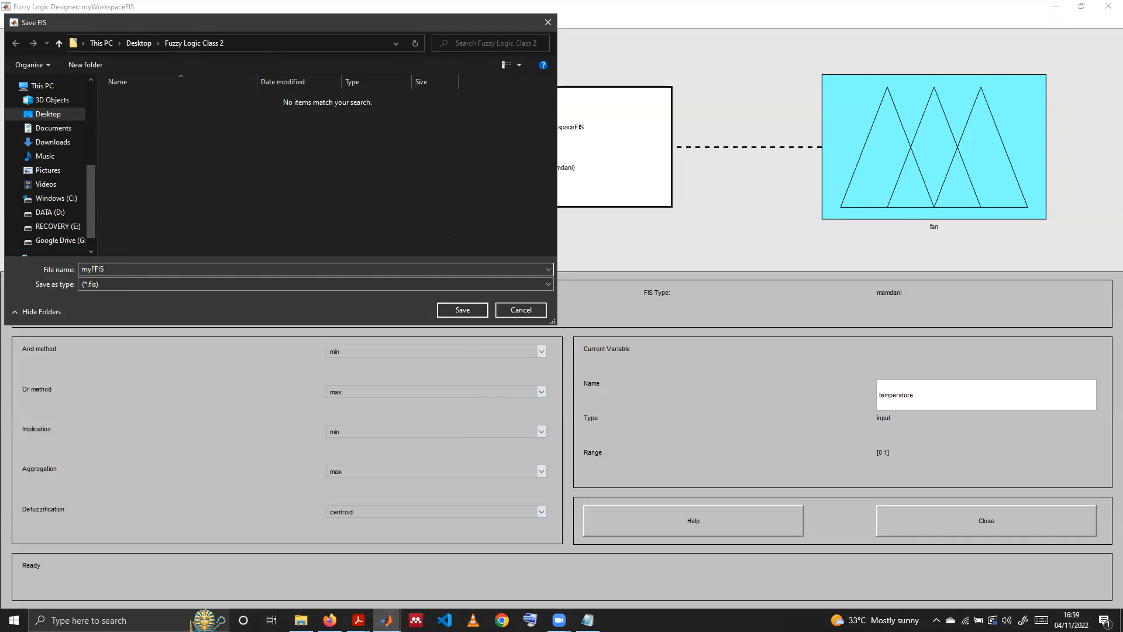
{"action": "left_click", "coordinate": [464, 310]}
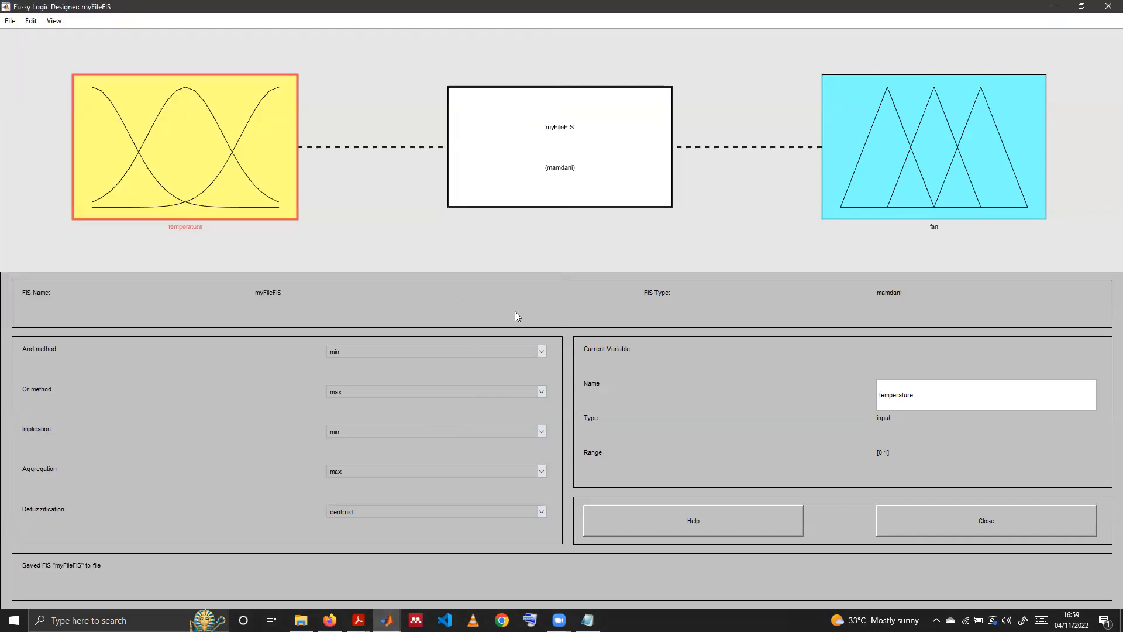
{"action": "left_click", "coordinate": [1053, 6]}
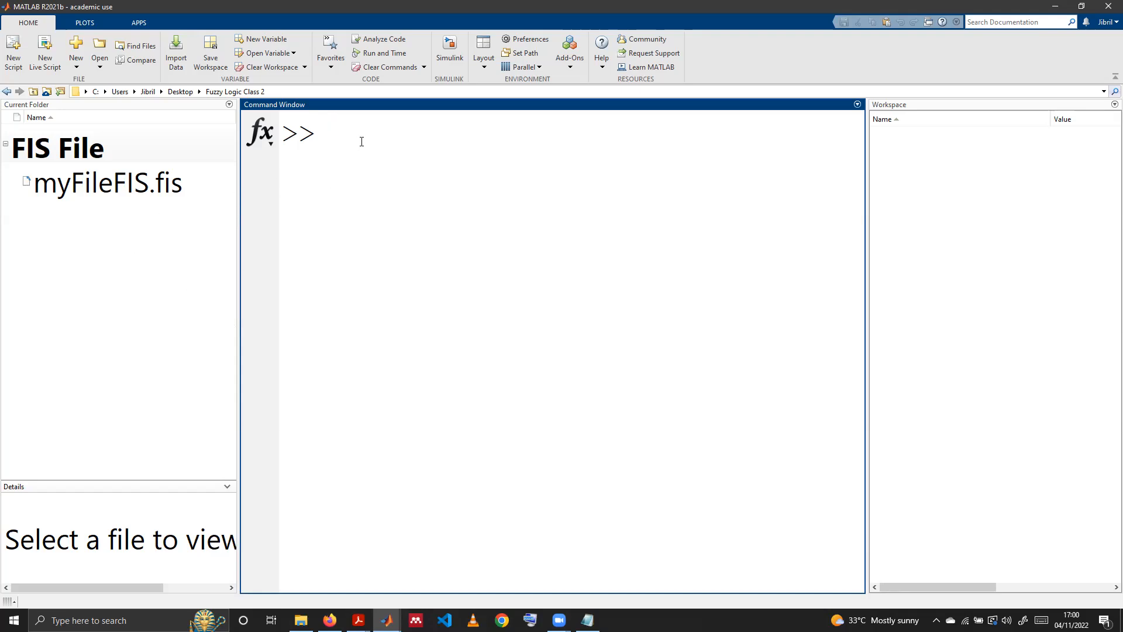
Load the saved fuzzy system into a workspace variable by running myFIS = readfis('myFileFIS.fis').
{"action": "type", "text": "myFIS ="}
{"action": "type", "text": "readfis"}
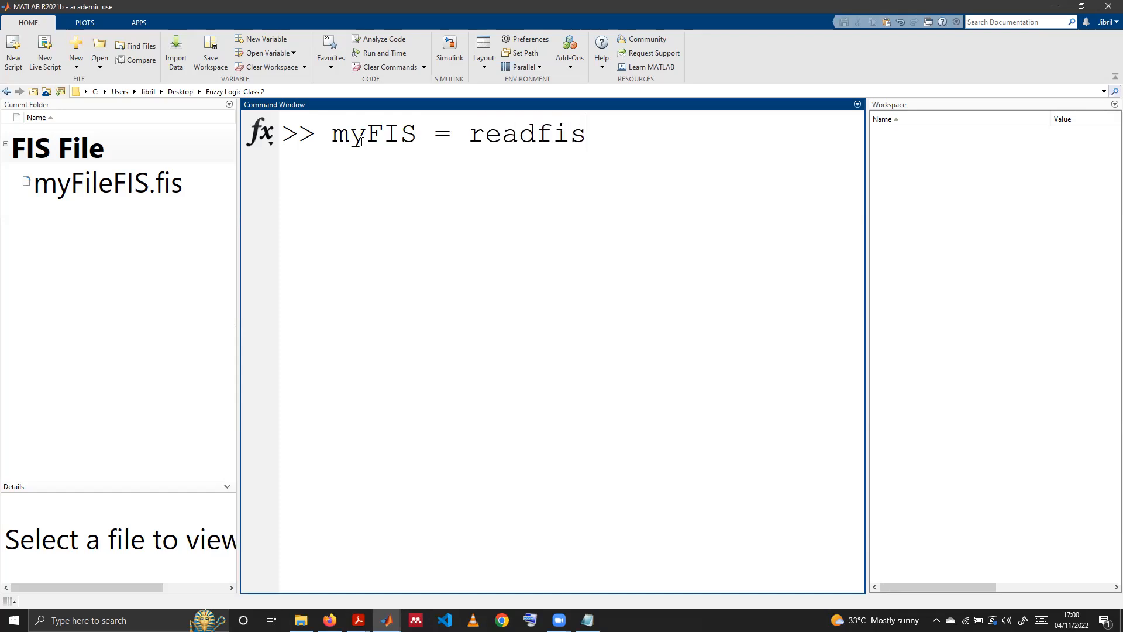
{"action": "type", "text": "()"}
{"action": "left_click", "coordinate": [608, 139]}
{"action": "type", "text": "'myFileFIS.fis"}
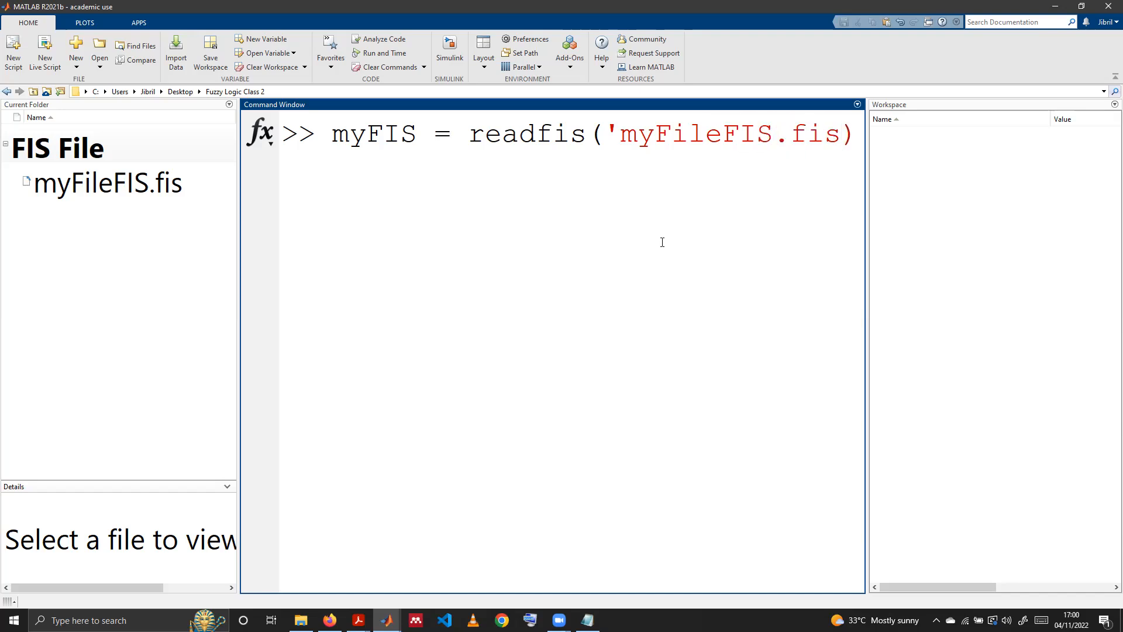
{"action": "type", "text": "'"}
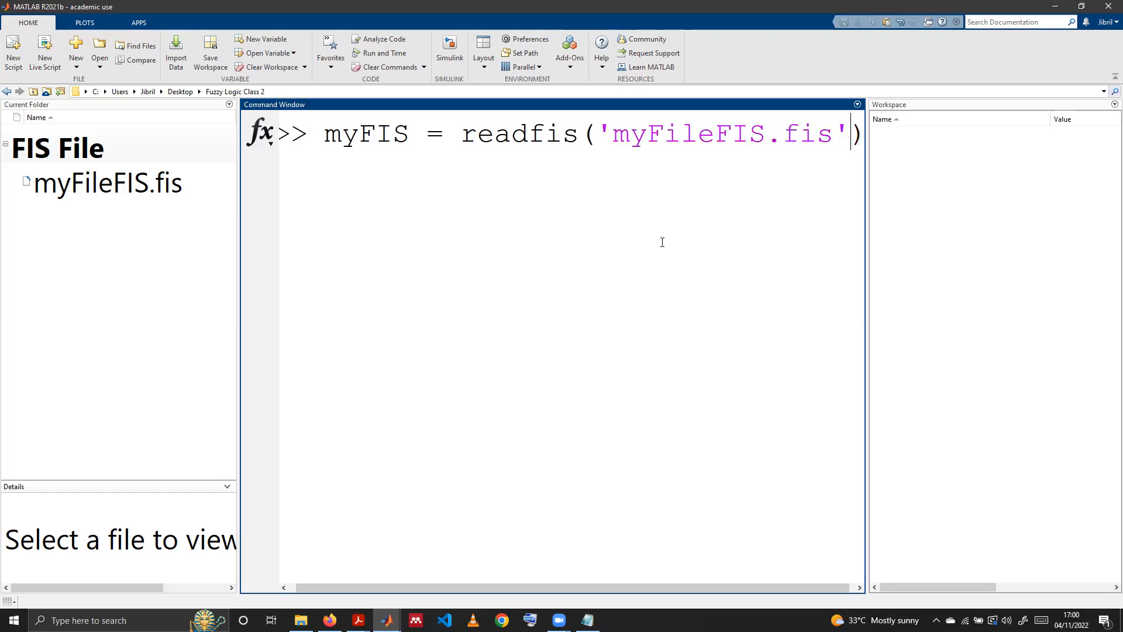
{"action": "left_click_drag", "start_coordinate": [408, 588], "coordinate": [384, 587]}
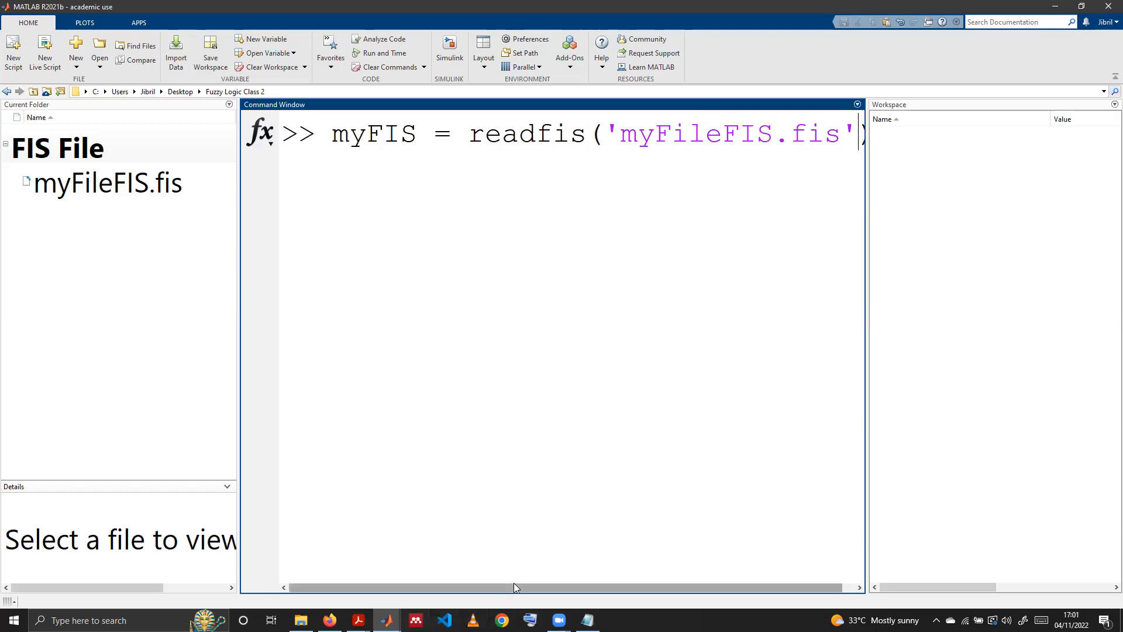
{"action": "left_click_drag", "start_coordinate": [527, 583], "coordinate": [540, 583]}
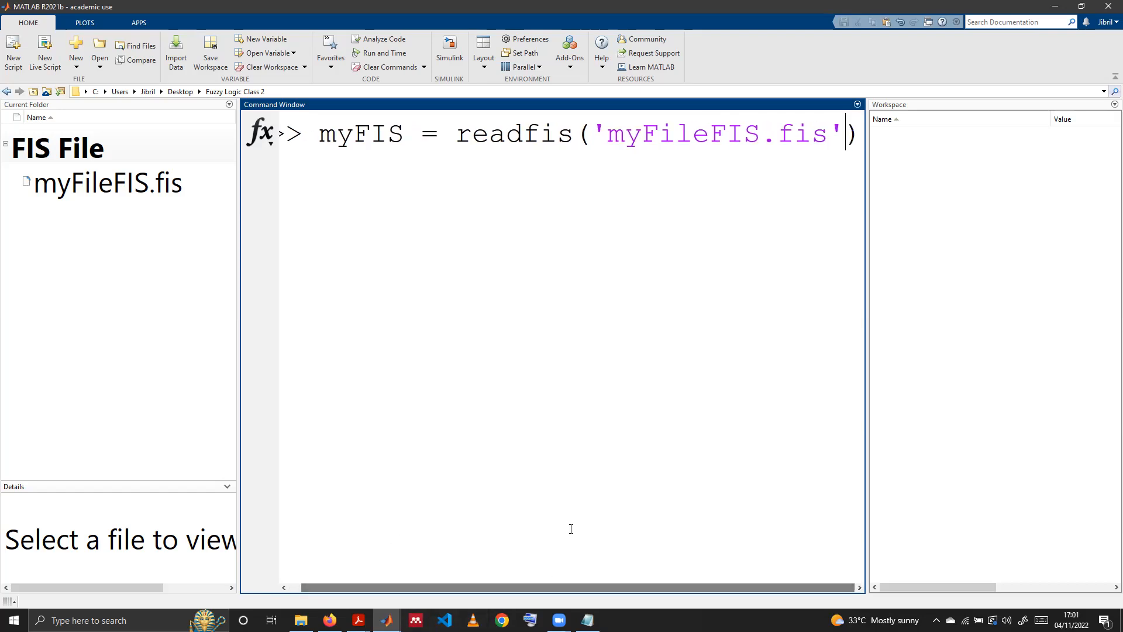
{"action": "left_click", "coordinate": [851, 151]}
{"action": "left_click_drag", "start_coordinate": [700, 587], "coordinate": [660, 590]}
{"action": "key", "text": "Return"}
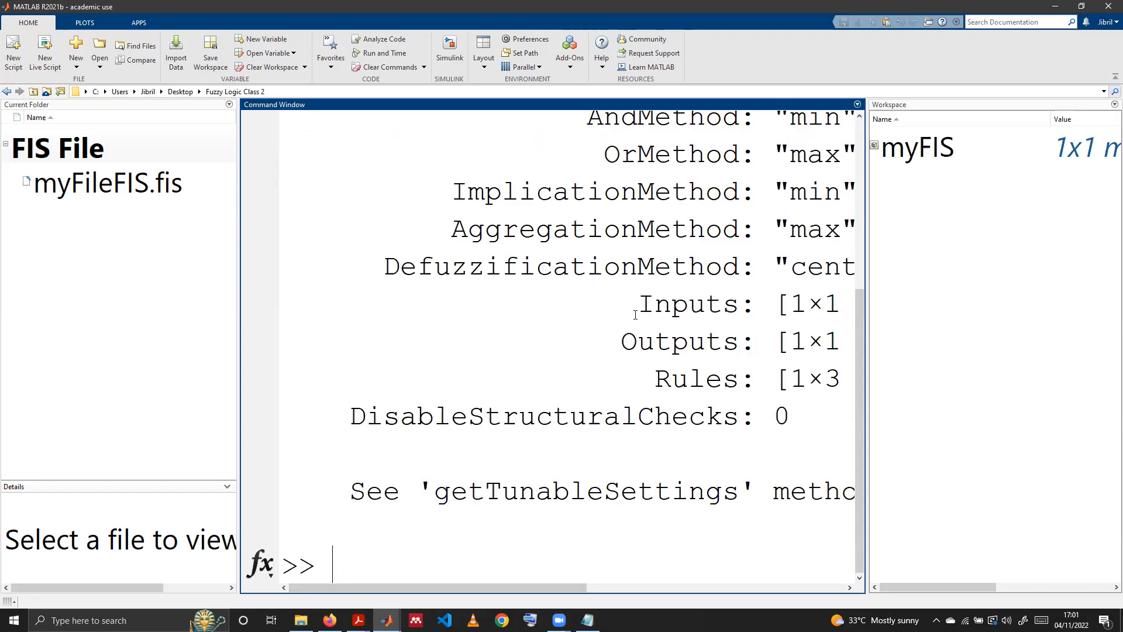
Review the listed myFIS properties and widen the Workspace area slightly.
{"action": "scroll", "coordinate": [629, 292], "scroll_direction": "up", "scroll_amount": 3}
{"action": "scroll", "coordinate": [631, 302], "scroll_direction": "down", "scroll_amount": 2}
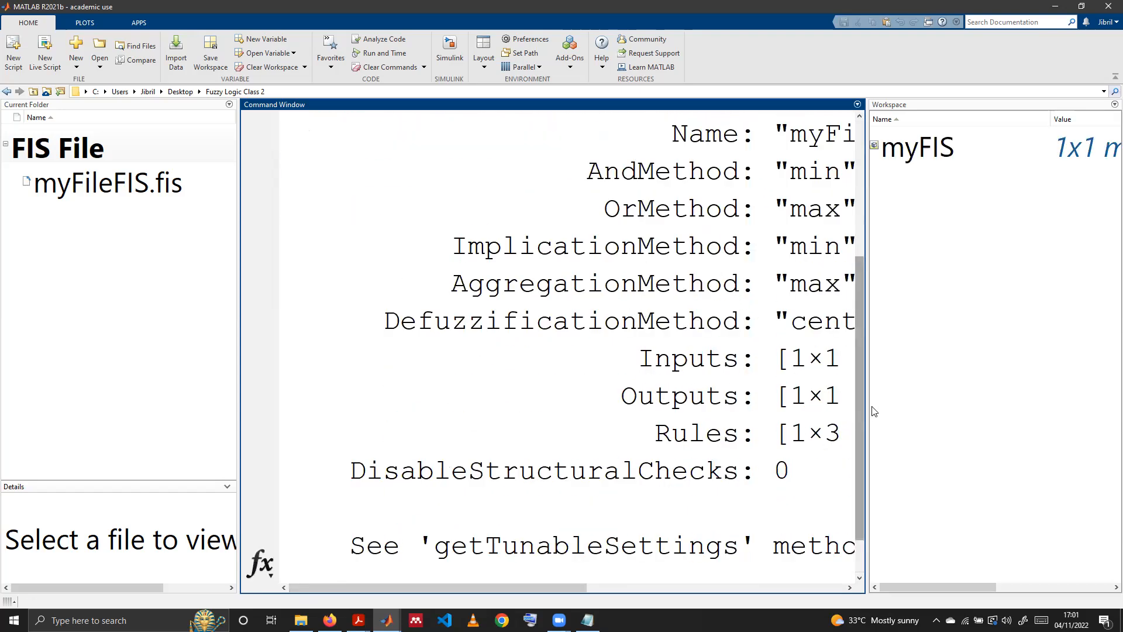
{"action": "left_click_drag", "start_coordinate": [868, 232], "coordinate": [840, 251]}
{"action": "scroll", "coordinate": [468, 351], "scroll_direction": "down", "scroll_amount": 1}
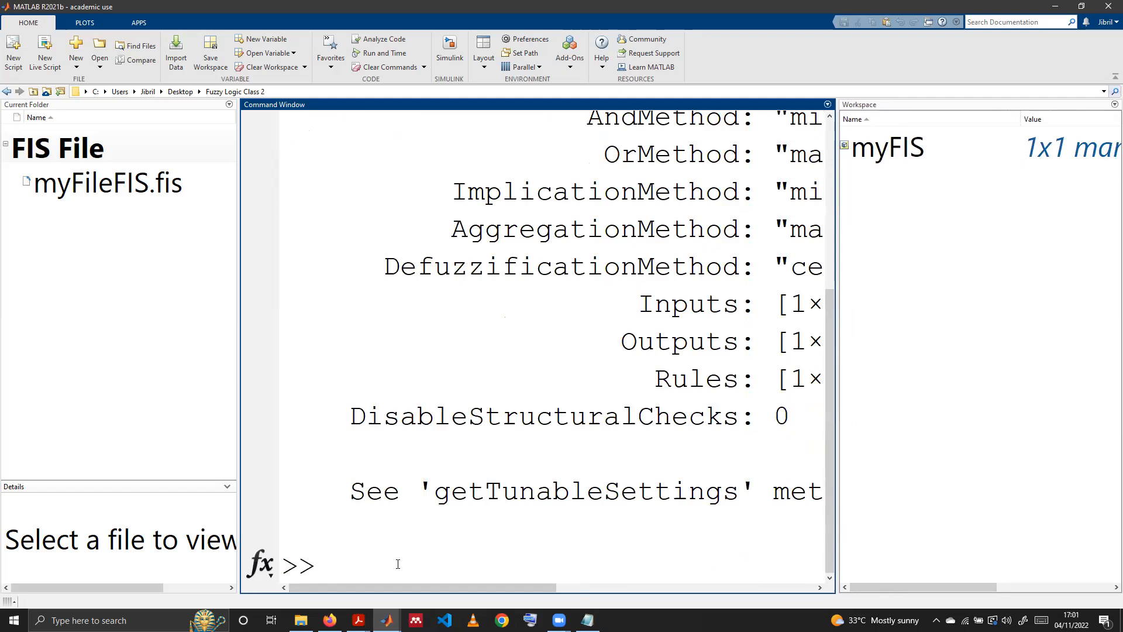
Write an evalfis call assigned to fan_speed, with myFIS as its first argument.
{"action": "type", "text": "fan_speed"}
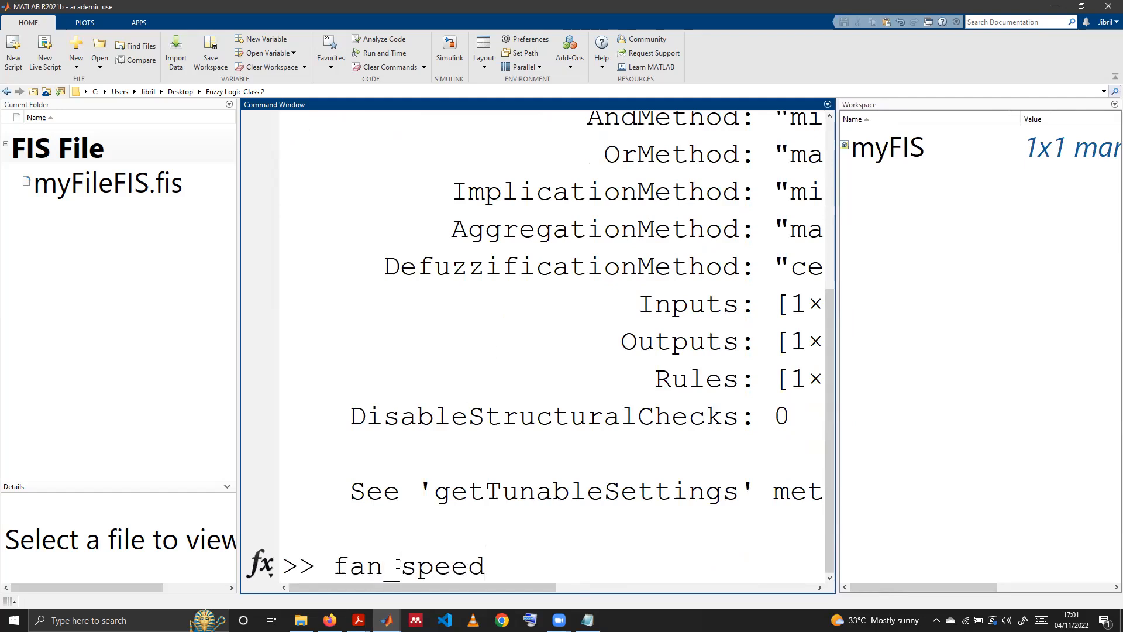
{"action": "type", "text": " = evalf"}
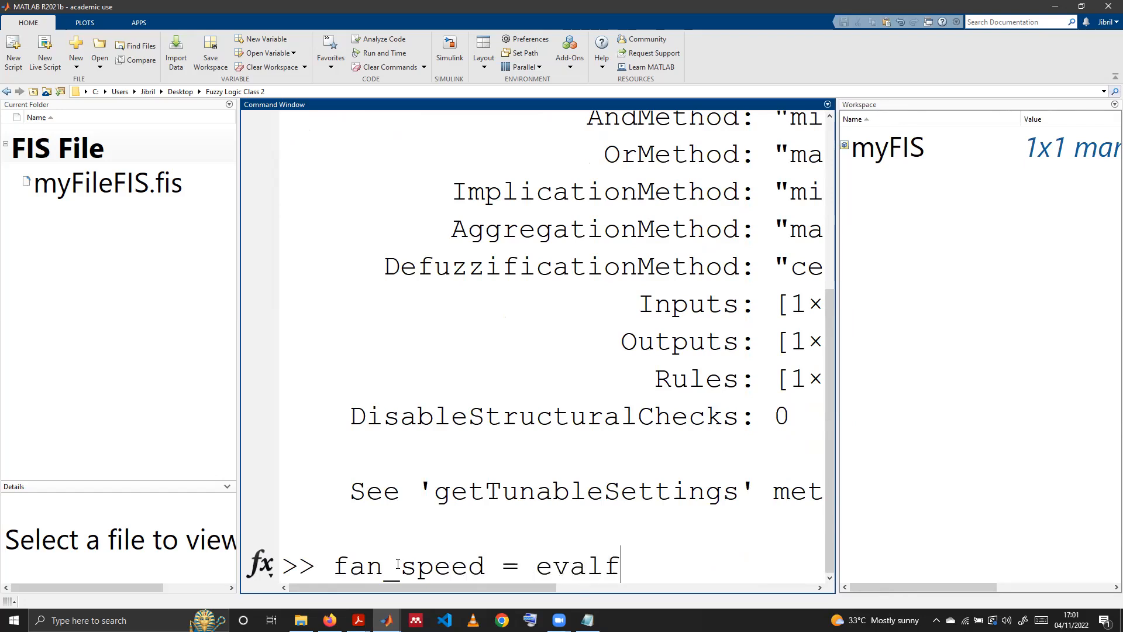
{"action": "type", "text": "is(myFIS,"}
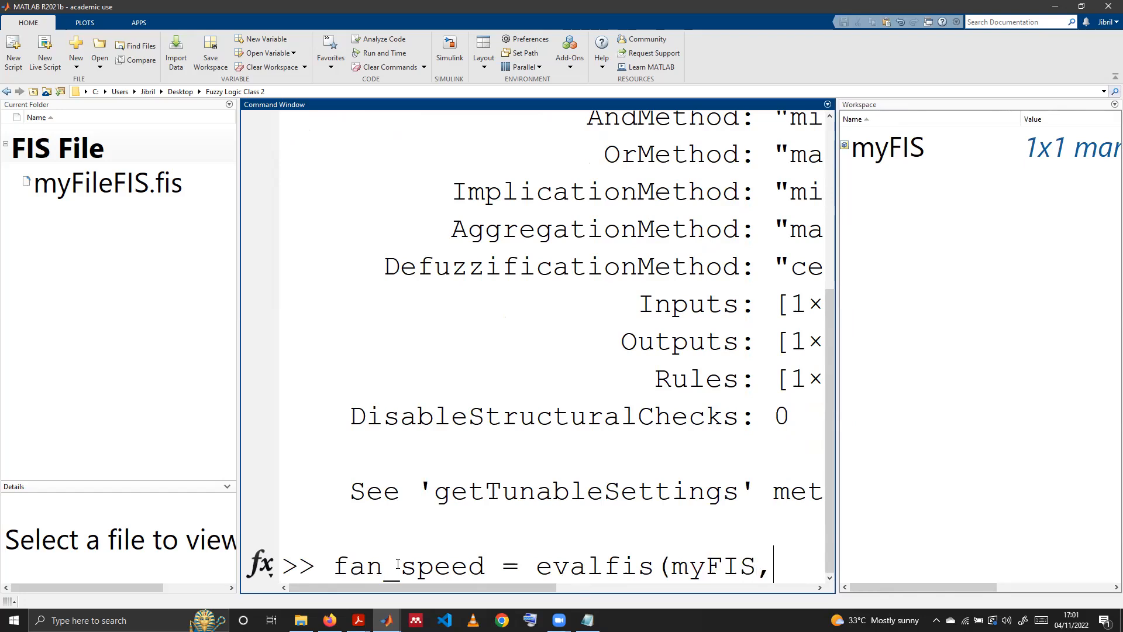
Evaluate myFIS for the bracketed input [10] and store the result in fan_speed.
{"action": "type", "text": " [10])"}
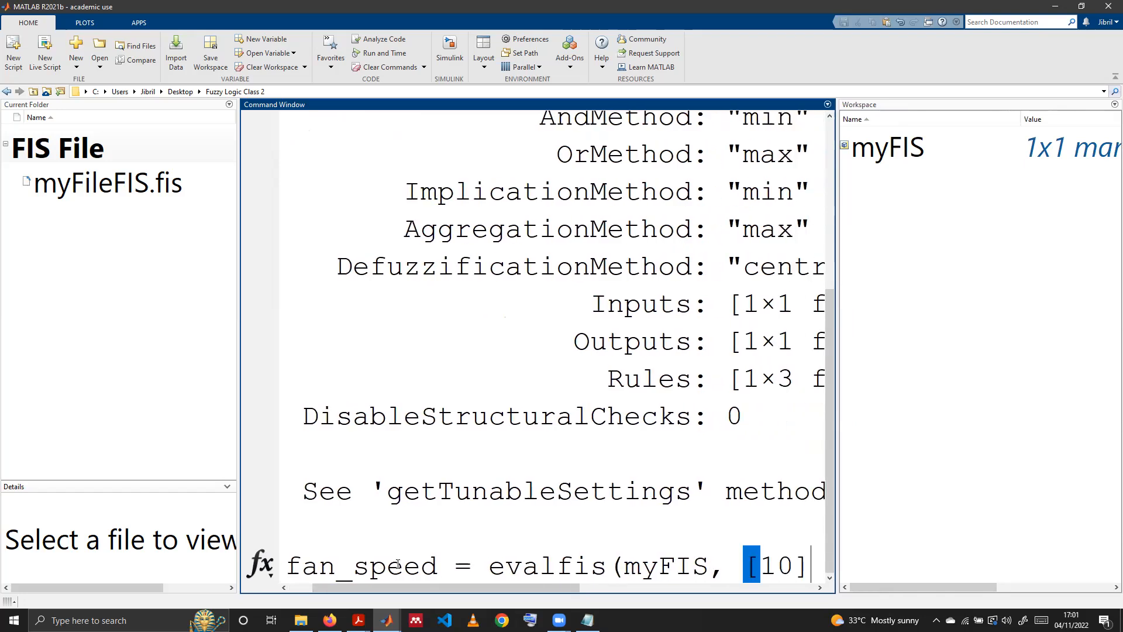
{"action": "key", "text": "Return"}
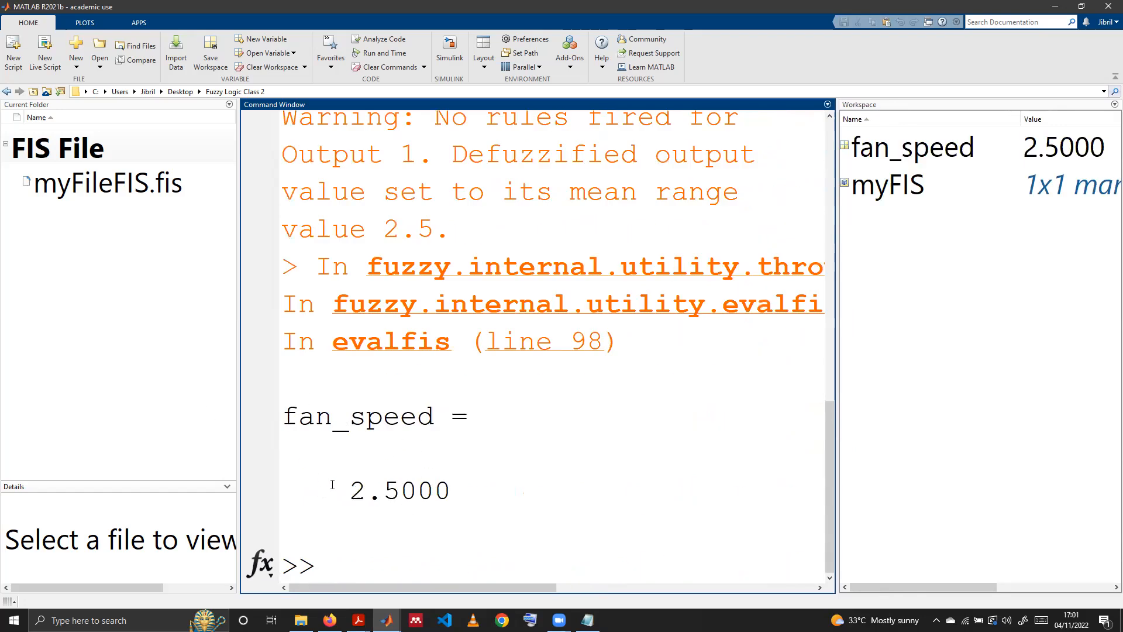
{"action": "scroll", "coordinate": [367, 447], "scroll_direction": "up", "scroll_amount": 3}
{"action": "scroll", "coordinate": [367, 448], "scroll_direction": "down", "scroll_amount": 3}
Remove the square brackets from the previous evaluation command and run fan_speed = evalfis(myFIS, 10).
{"action": "key", "text": "Up"}
{"action": "left_click_drag", "start_coordinate": [413, 588], "coordinate": [522, 588]}
{"action": "left_click", "coordinate": [633, 568]}
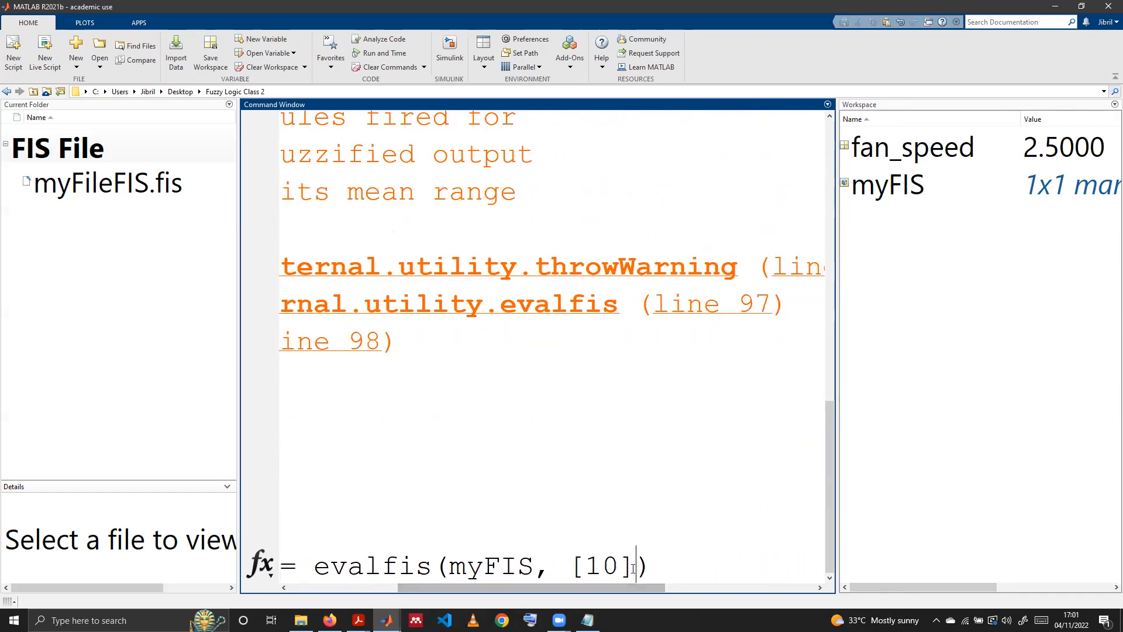
{"action": "key", "text": "BackSpace"}
{"action": "type", "text": "#"}
{"action": "key", "text": "BackSpace"}
{"action": "key", "text": "Left"}
{"action": "key", "text": "Left"}
{"action": "key", "text": "BackSpace"}
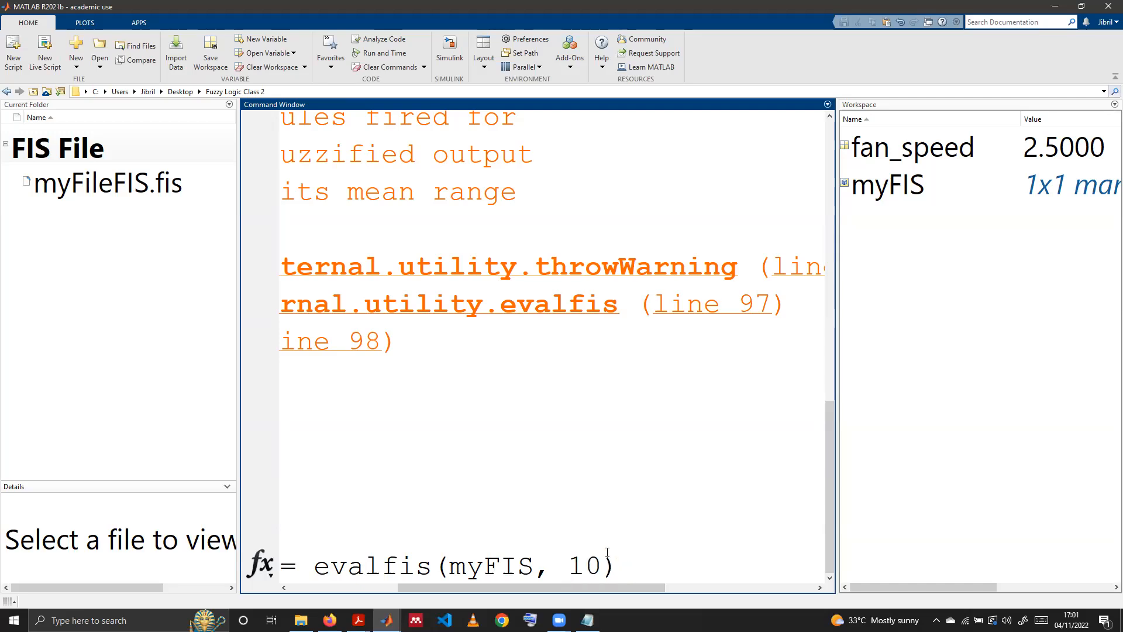
{"action": "left_click", "coordinate": [634, 563]}
{"action": "key", "text": "Return"}
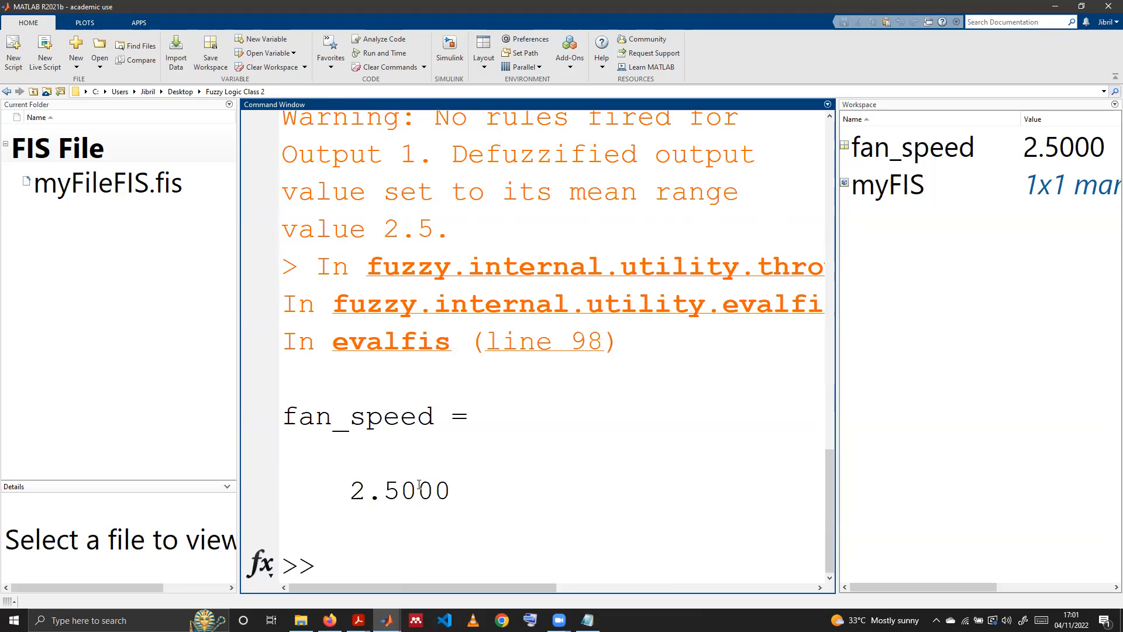
Repeat the fan_speed evaluation for input 10 and review the warning text and result in the command output.
{"action": "key", "text": "Up"}
{"action": "key", "text": "Return"}
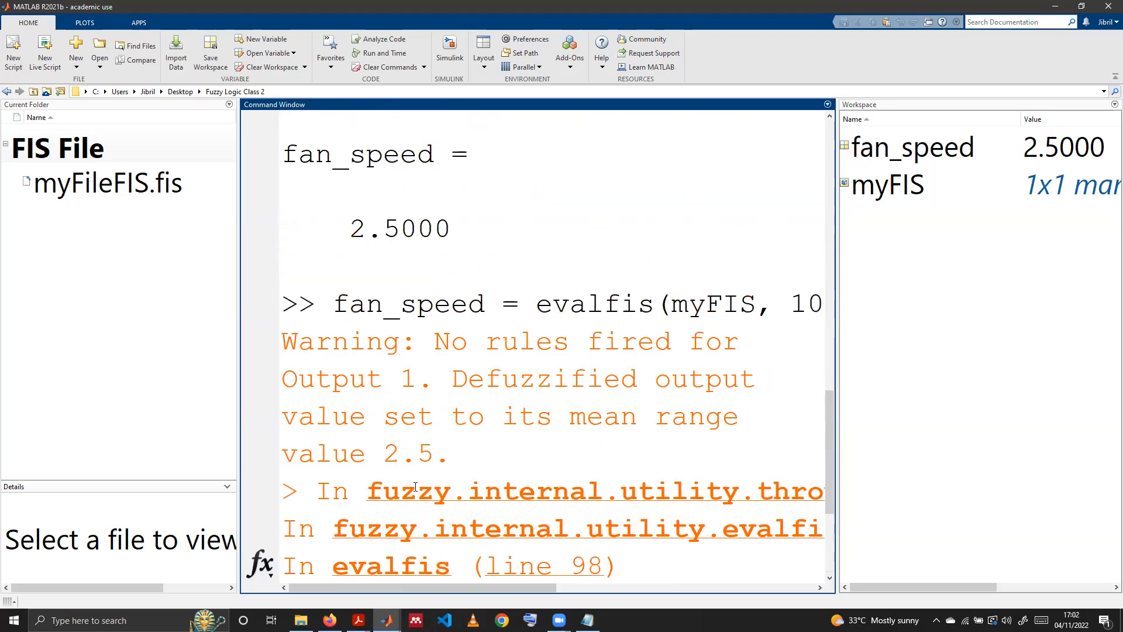
{"action": "scroll", "coordinate": [521, 460], "scroll_direction": "up", "scroll_amount": 1}
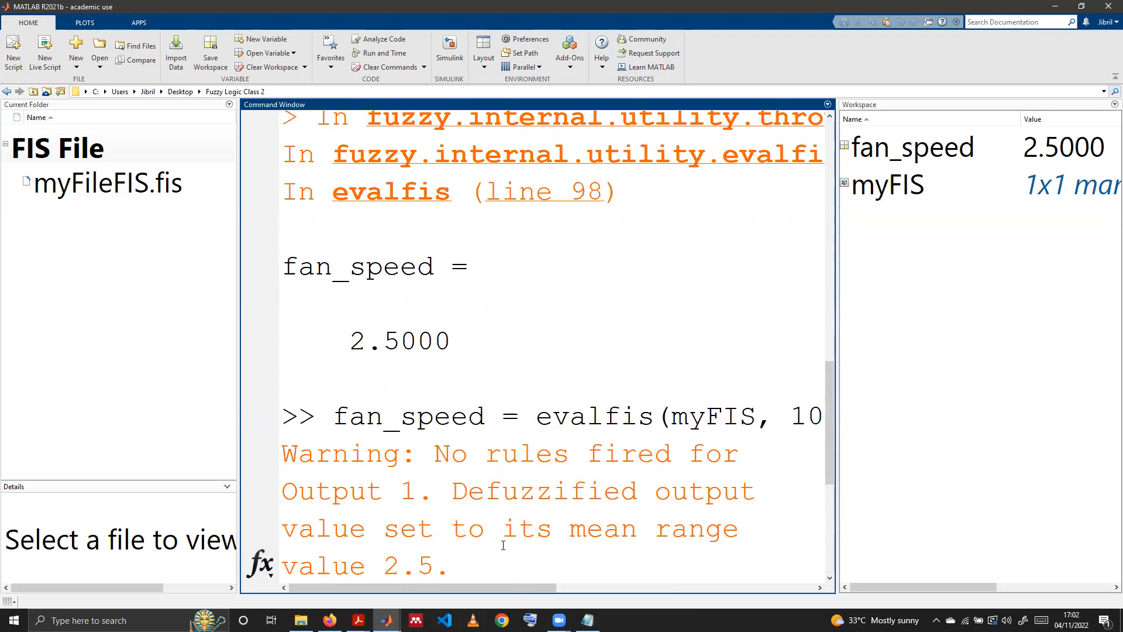
{"action": "scroll", "coordinate": [310, 590], "scroll_direction": "right", "scroll_amount": 3}
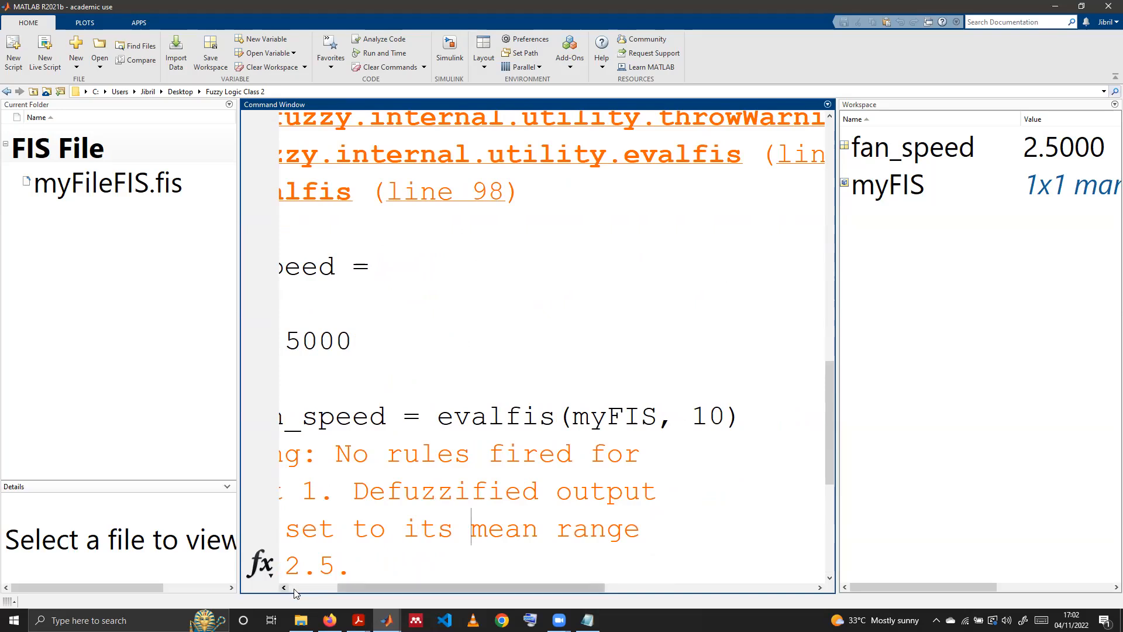
{"action": "scroll", "coordinate": [522, 522], "scroll_direction": "left", "scroll_amount": 3}
{"action": "scroll", "coordinate": [517, 365], "scroll_direction": "down", "scroll_amount": 1}
{"action": "scroll", "coordinate": [517, 365], "scroll_direction": "down", "scroll_amount": 2}
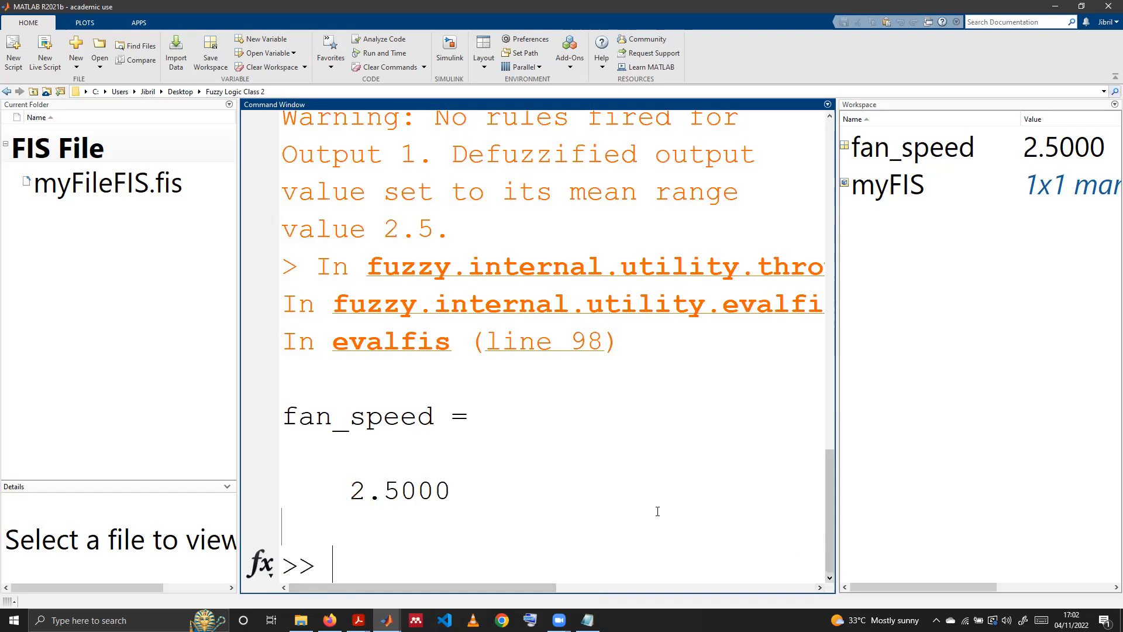
{"action": "left_click", "coordinate": [507, 549]}
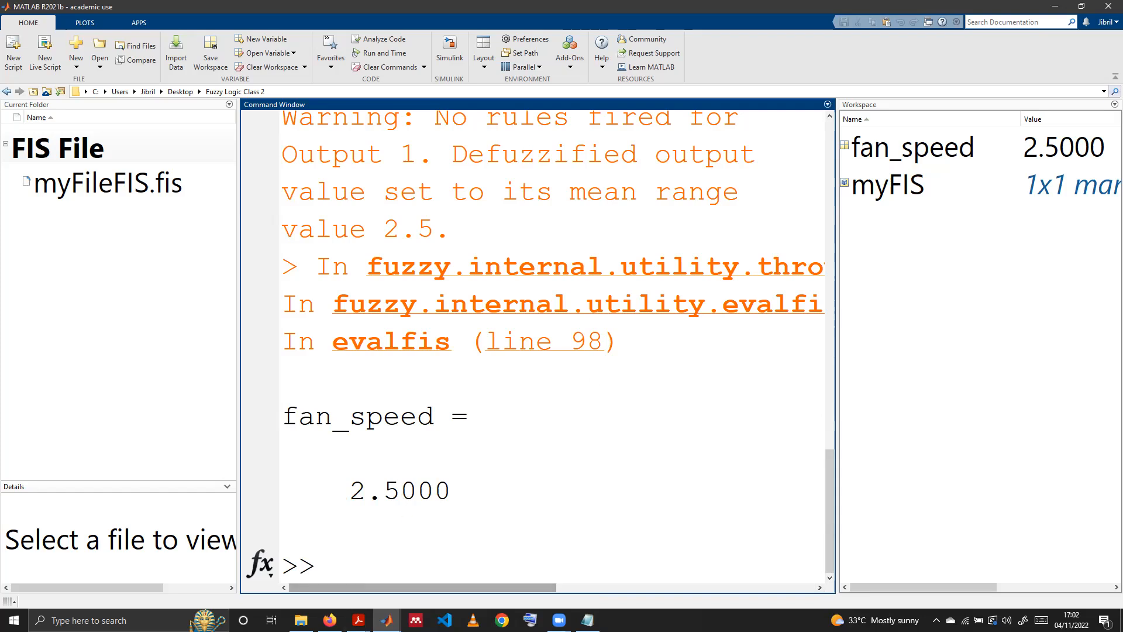
Switch to the myFileFIS Rule Viewer, test a temperature input of 25, and return to the MATLAB command line.
{"action": "mouse_move", "coordinate": [387, 620]}
{"action": "left_click", "coordinate": [506, 581]}
{"action": "left_click", "coordinate": [58, 22]}
{"action": "left_click", "coordinate": [68, 33]}
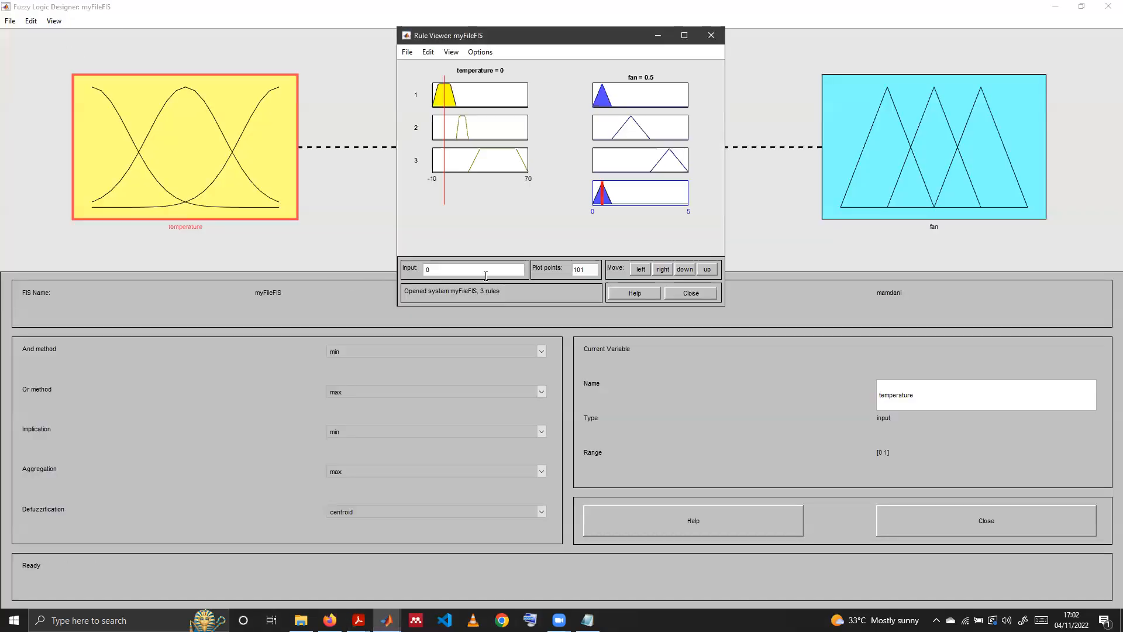
{"action": "double_click", "coordinate": [472, 268]}
{"action": "type", "text": "25"}
{"action": "key", "text": "Return"}
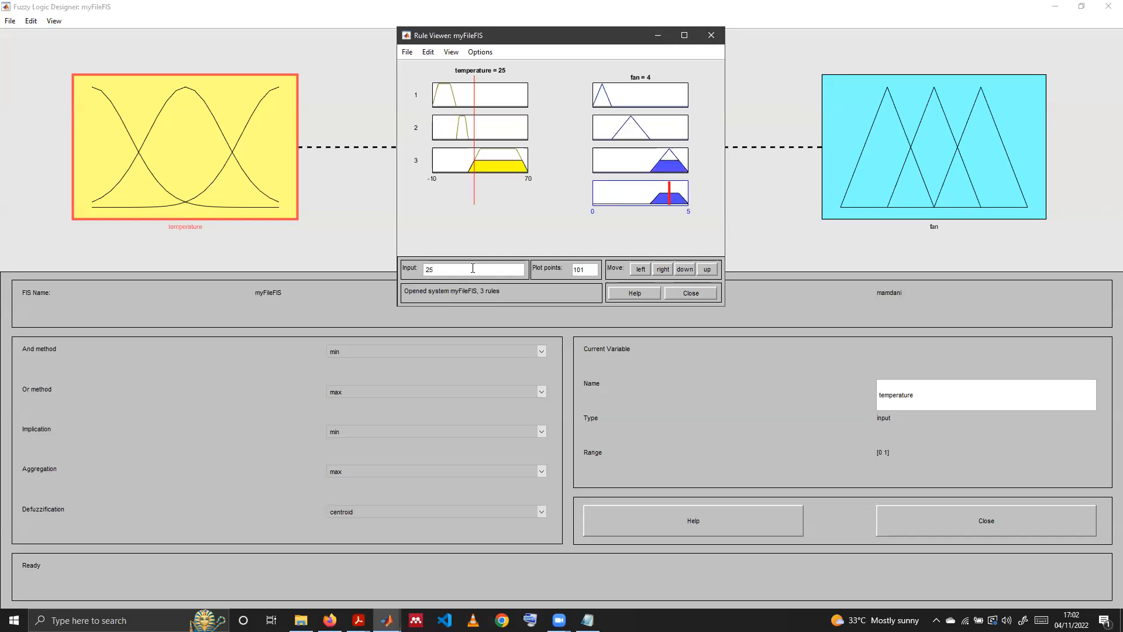
{"action": "left_click", "coordinate": [711, 35]}
{"action": "left_click", "coordinate": [1056, 6]}
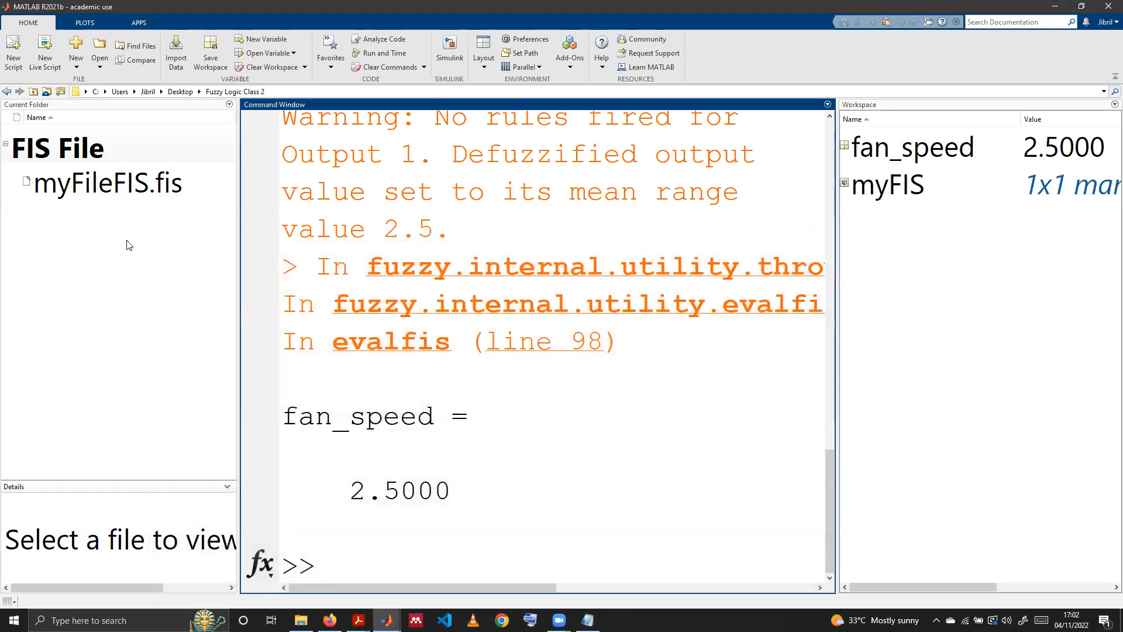
Clear the command output and remove all workspace variables.
{"action": "type", "text": "clc"}
{"action": "key", "text": "Return"}
{"action": "type", "text": "clear"}
{"action": "key", "text": "Return"}
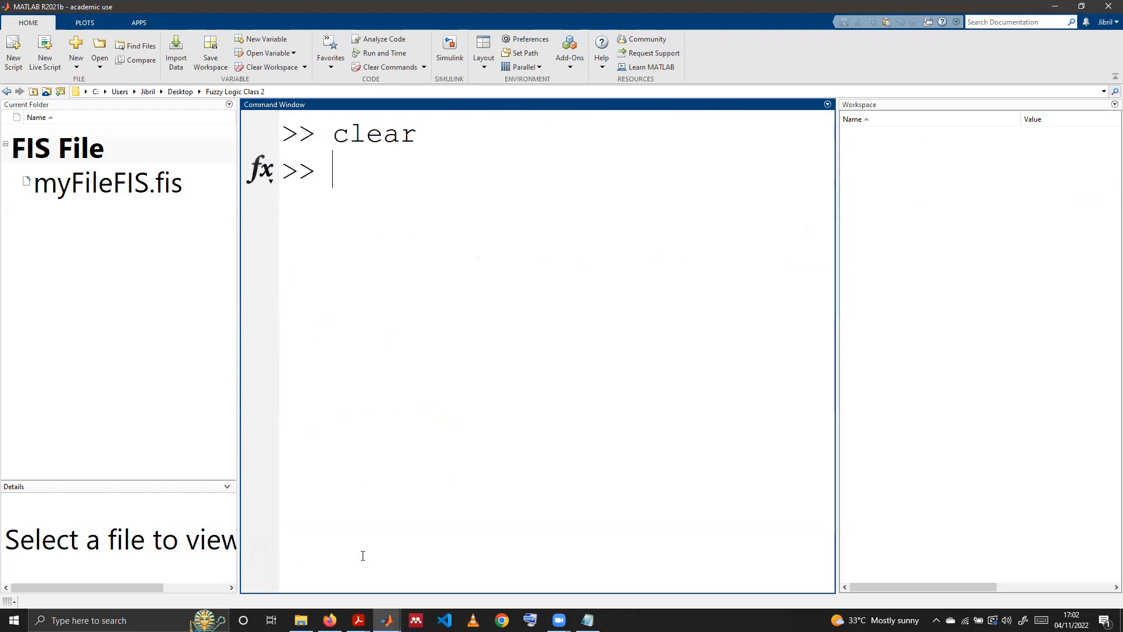
{"action": "type", "text": "clc"}
{"action": "key", "text": "Return"}
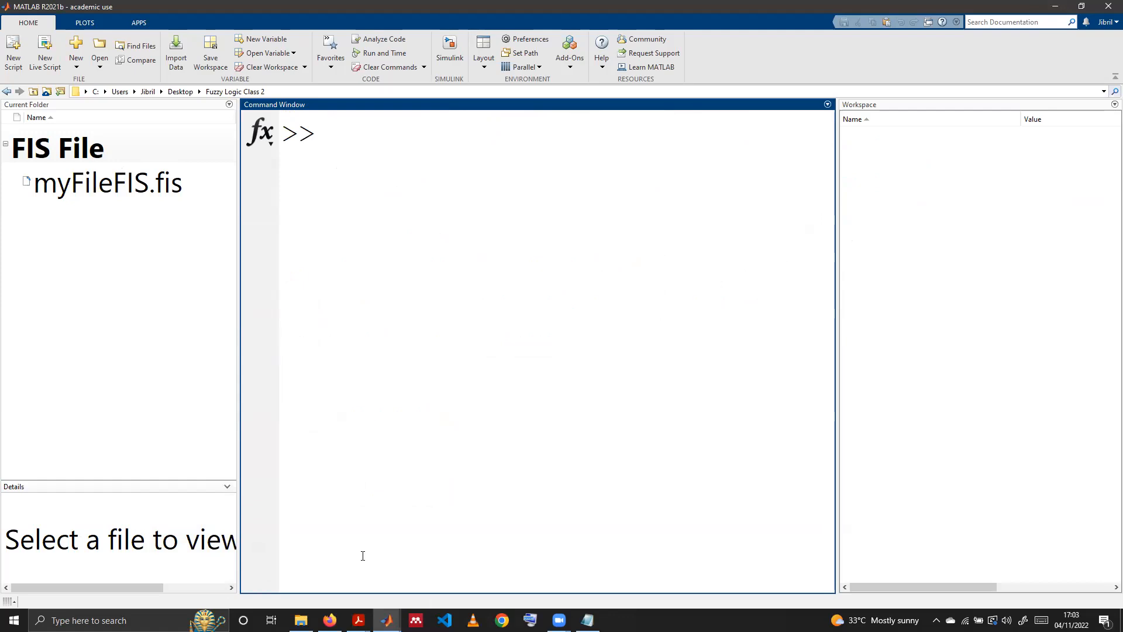
Launch Simulink from the command line and create a blank model.
{"action": "type", "text": "simulink"}
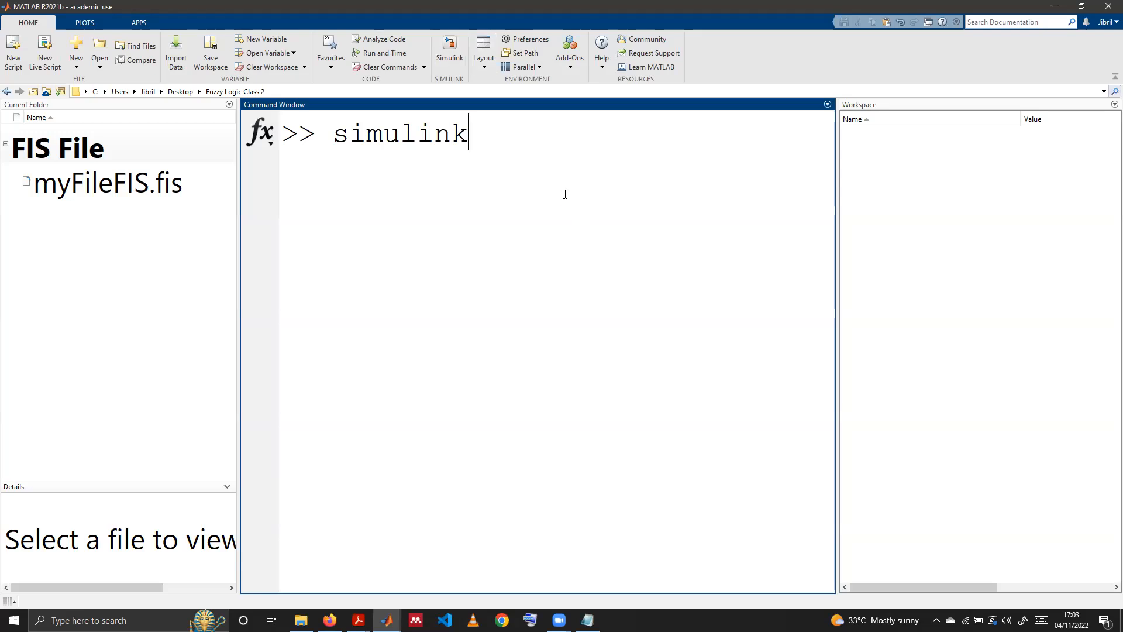
{"action": "key", "text": "Return"}
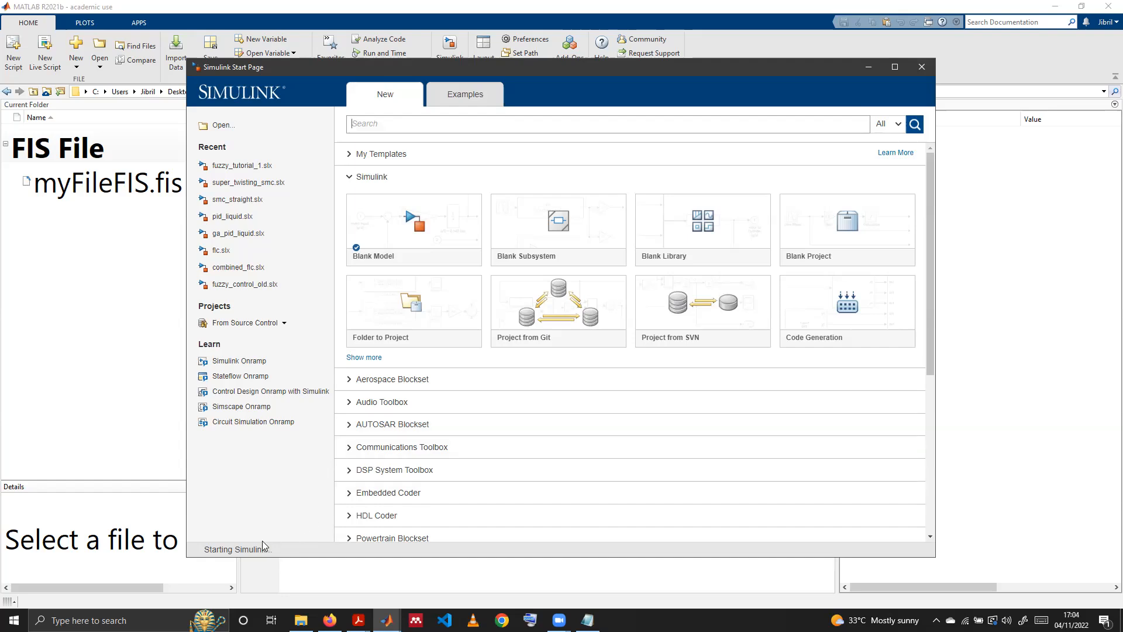
{"action": "mouse_move", "coordinate": [408, 239]}
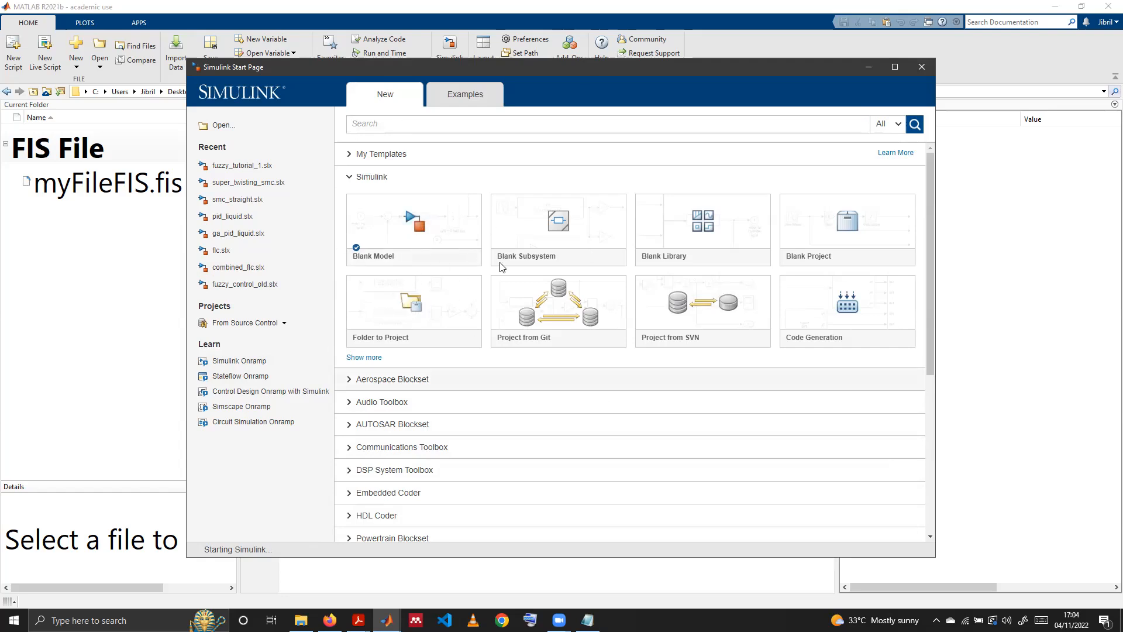
{"action": "left_click", "coordinate": [415, 224]}
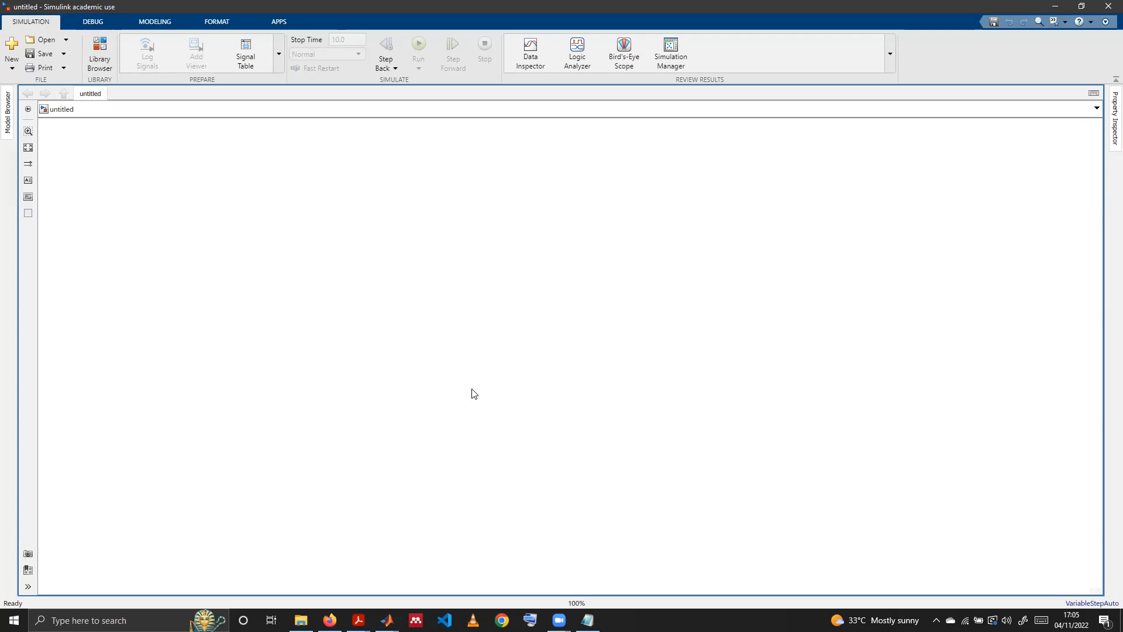
Add a Fuzzy Logic Controller block from the Fuzzy Logic Toolbox library to the untitled model.
{"action": "left_click", "coordinate": [104, 59]}
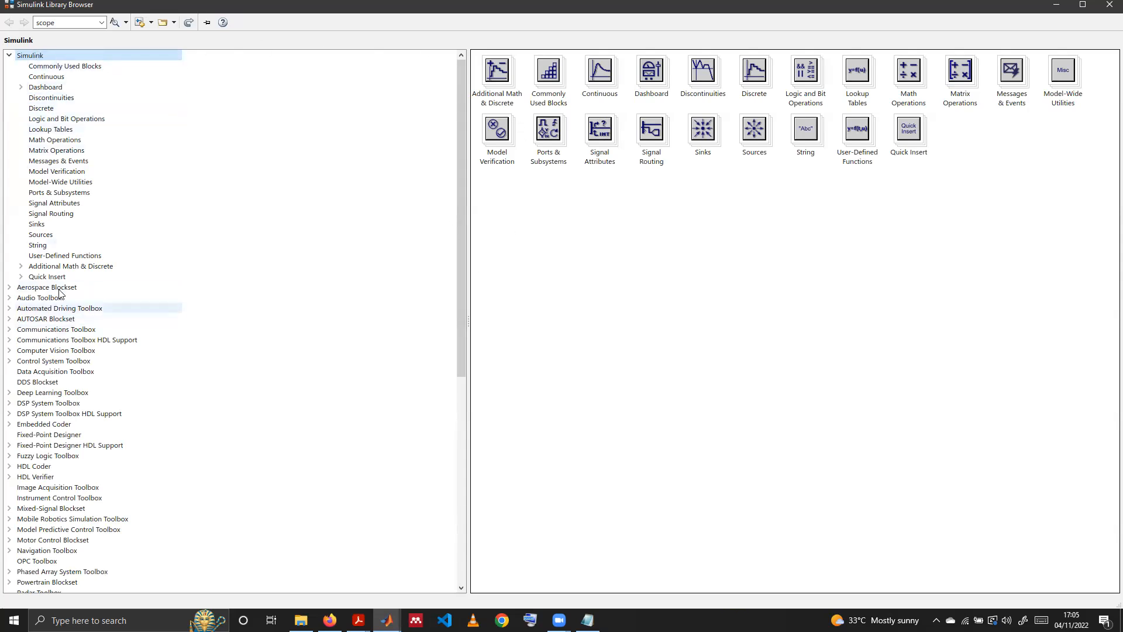
{"action": "left_click", "coordinate": [57, 460]}
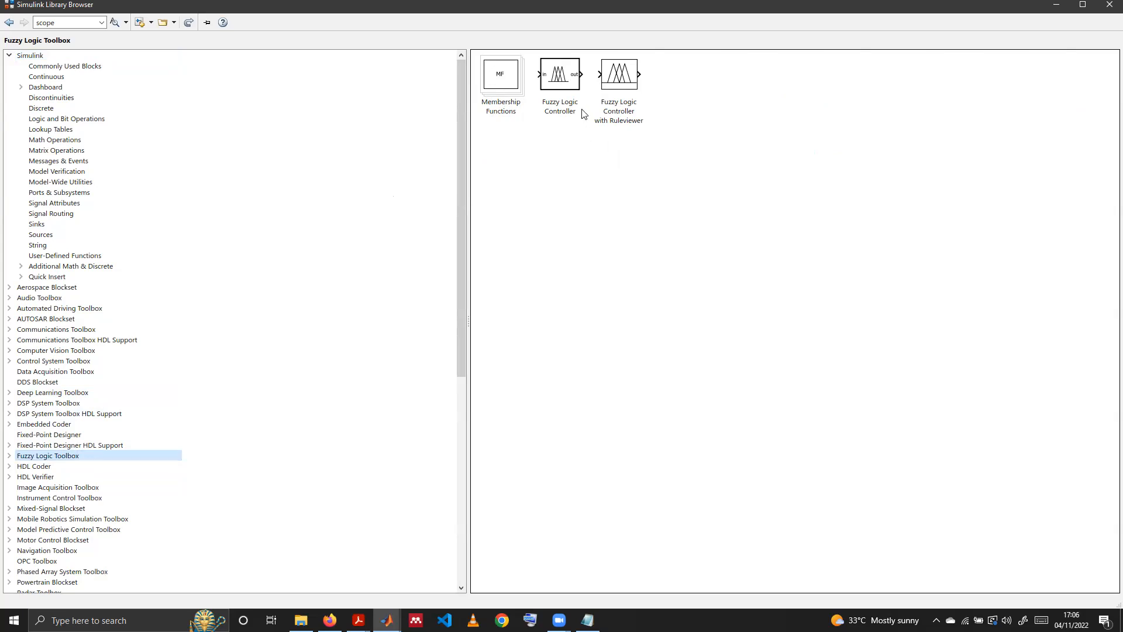
{"action": "right_click", "coordinate": [559, 83]}
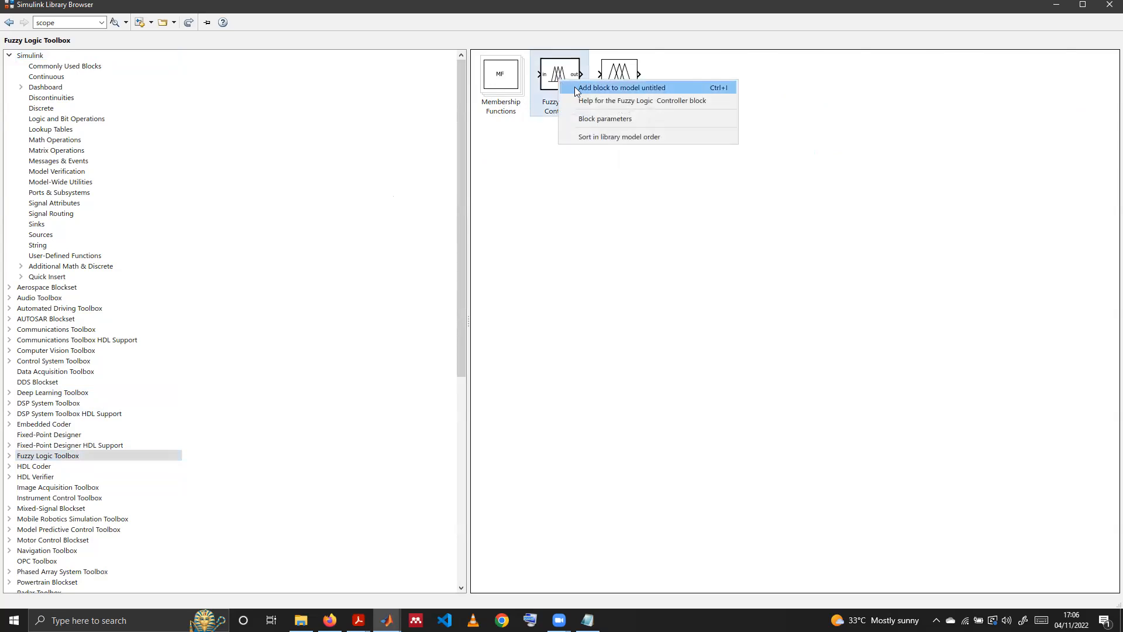
{"action": "left_click", "coordinate": [578, 88]}
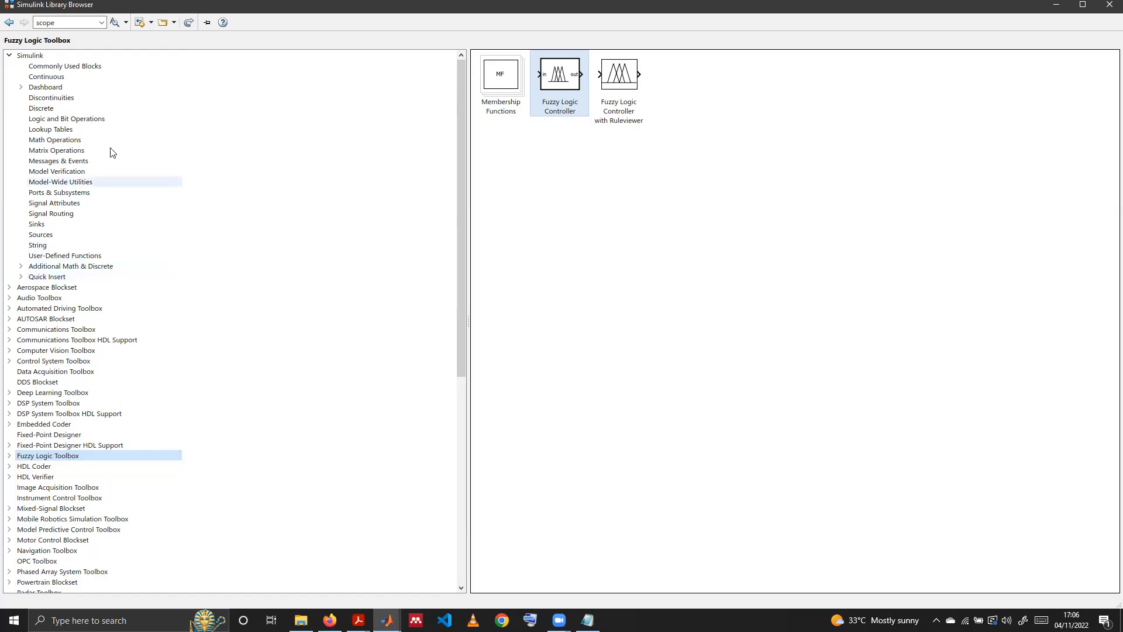
Add a Constant block from the Simulink Sources library to the untitled model.
{"action": "left_click", "coordinate": [52, 69]}
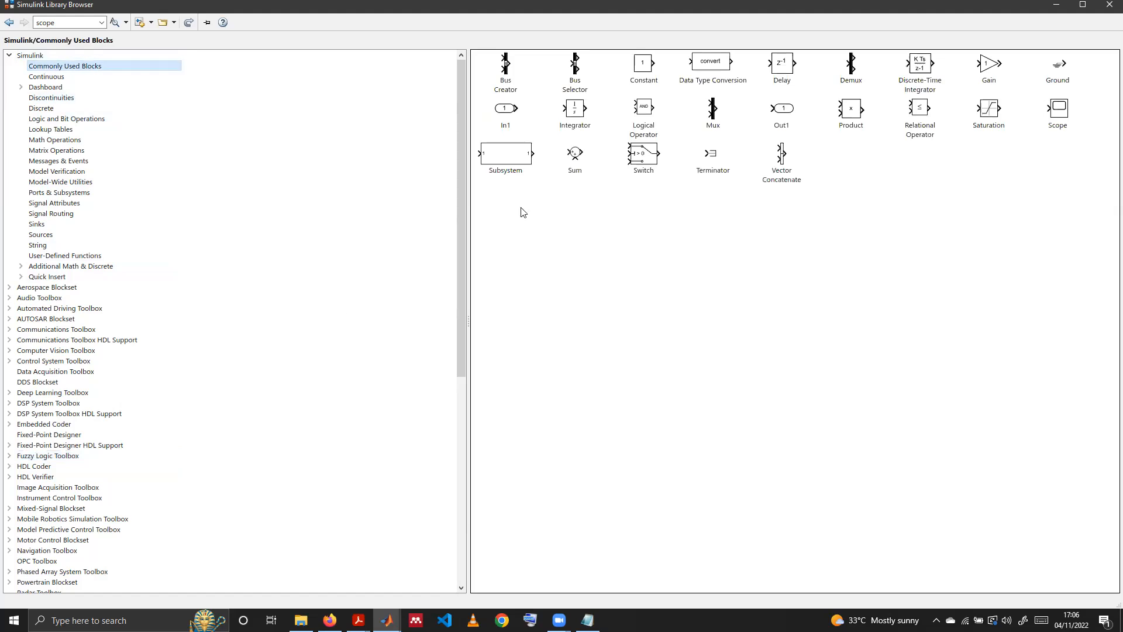
{"action": "right_click", "coordinate": [645, 69]}
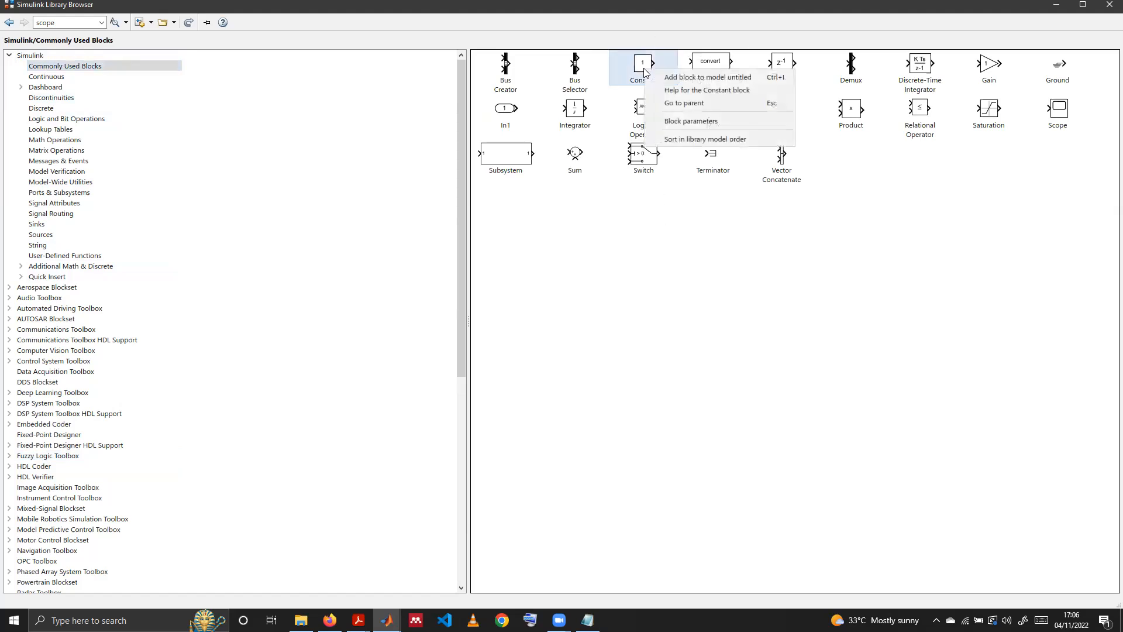
{"action": "left_click", "coordinate": [572, 286]}
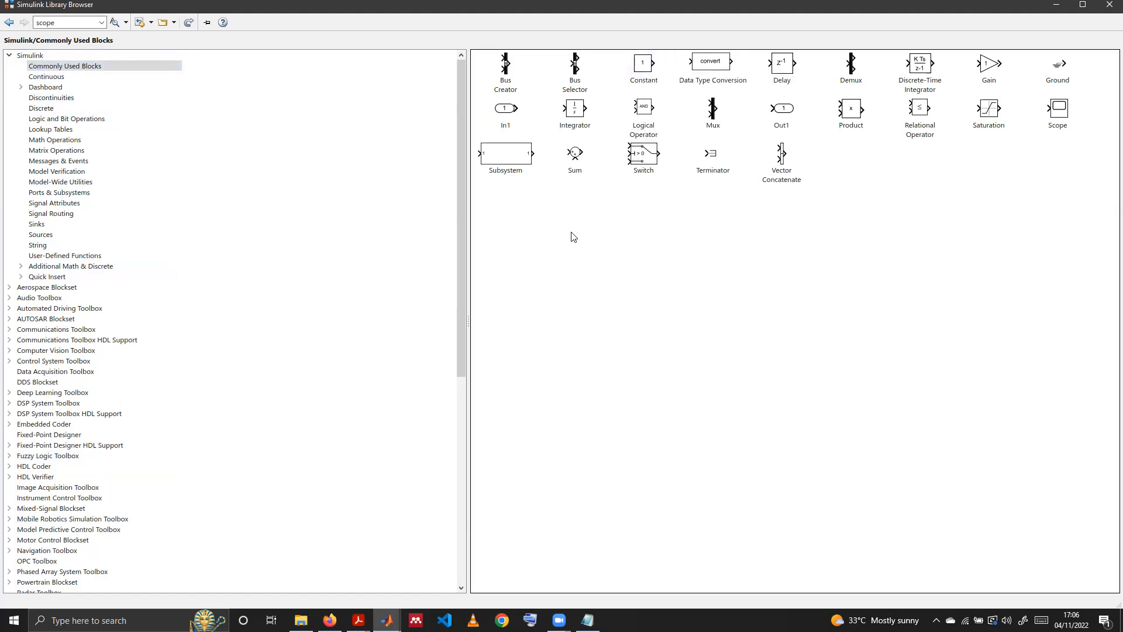
{"action": "left_click", "coordinate": [36, 236]}
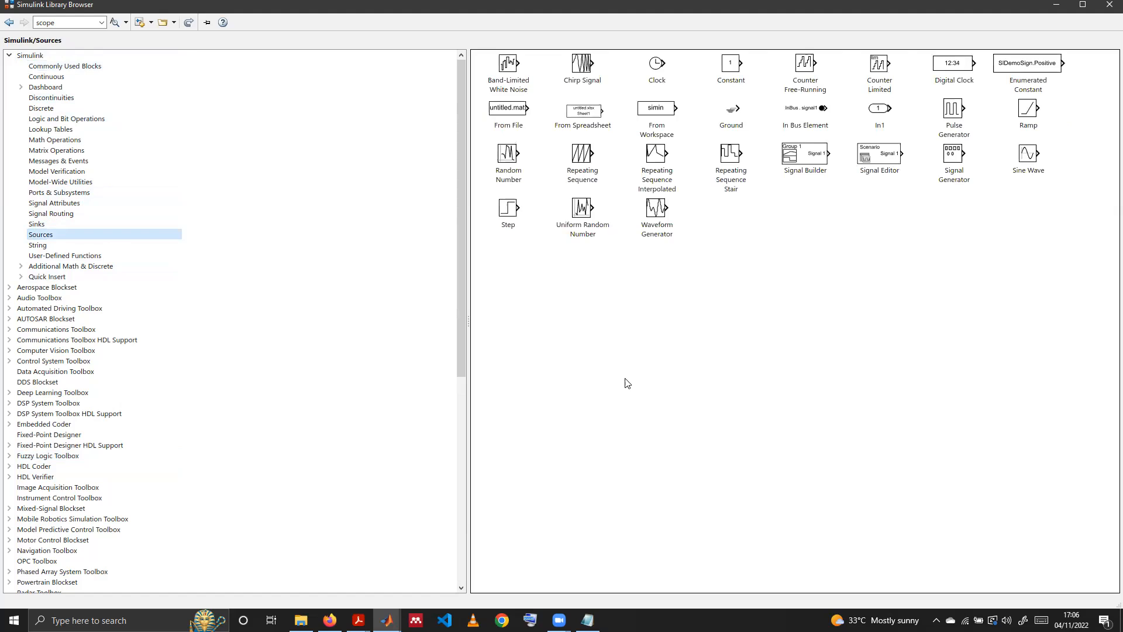
{"action": "left_click", "coordinate": [729, 68]}
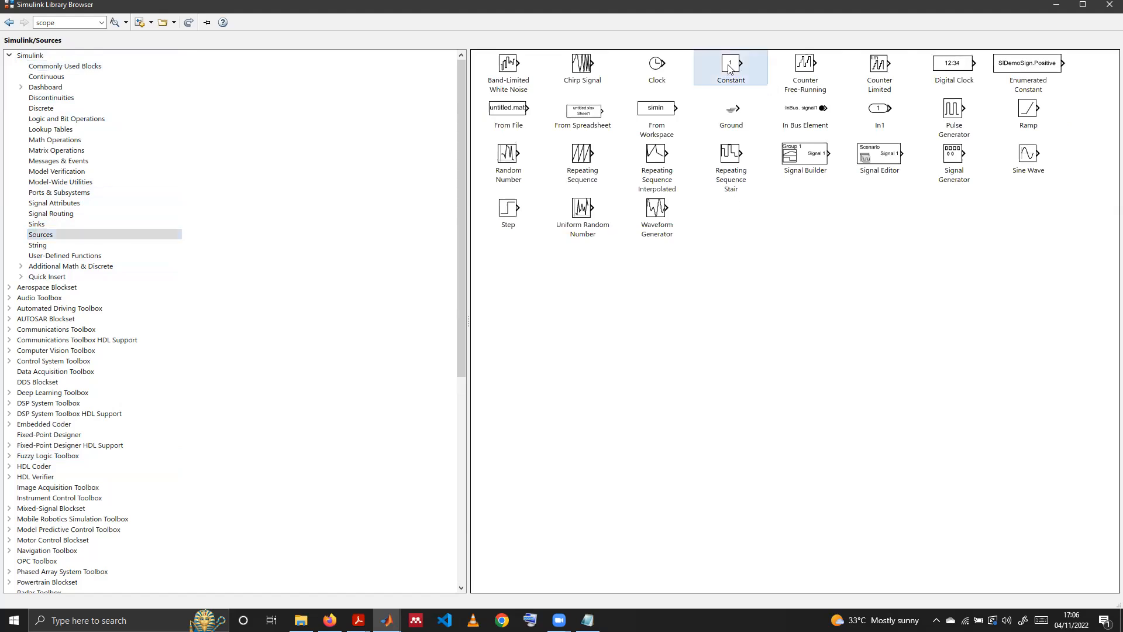
{"action": "right_click", "coordinate": [729, 69]}
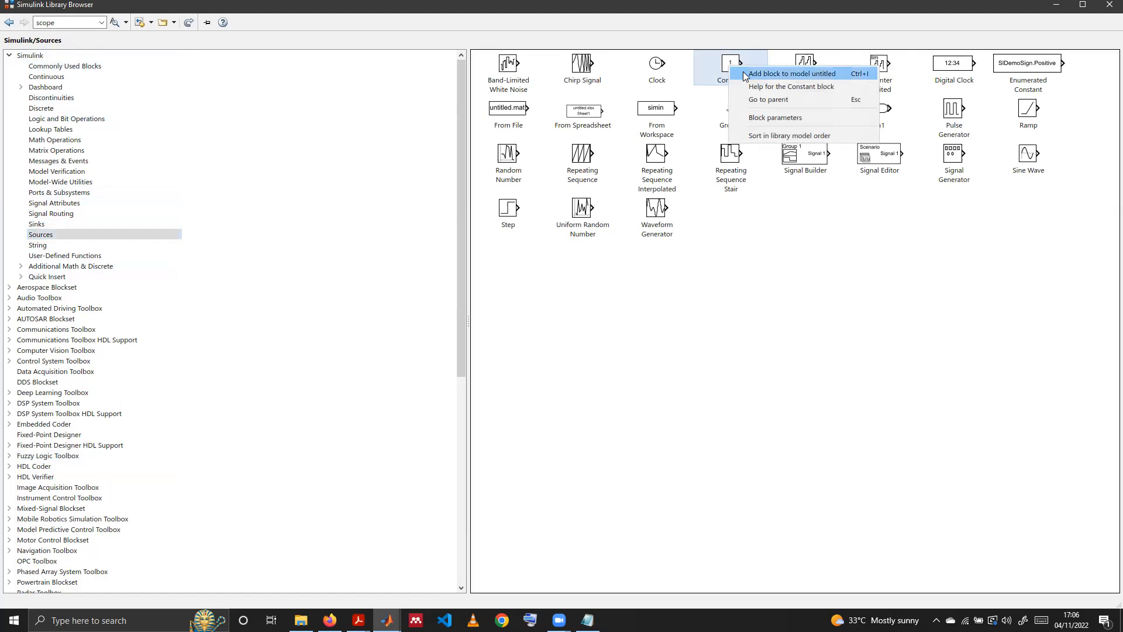
{"action": "left_click", "coordinate": [745, 73]}
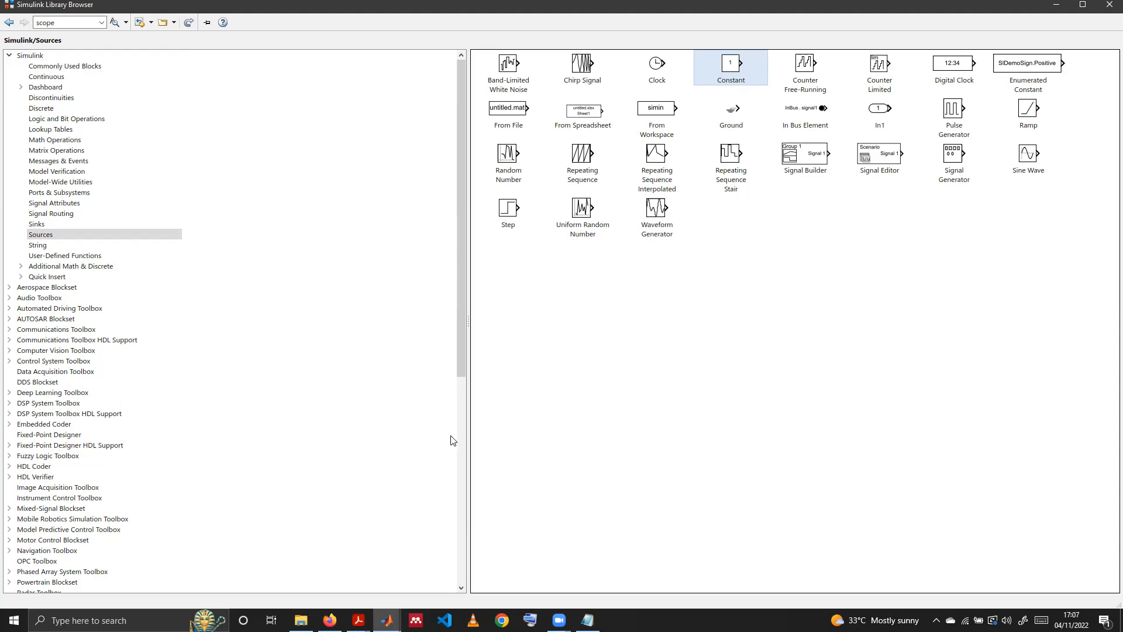
Add a Display block from the Simulink Sinks library and return to the model canvas.
{"action": "left_click", "coordinate": [42, 224]}
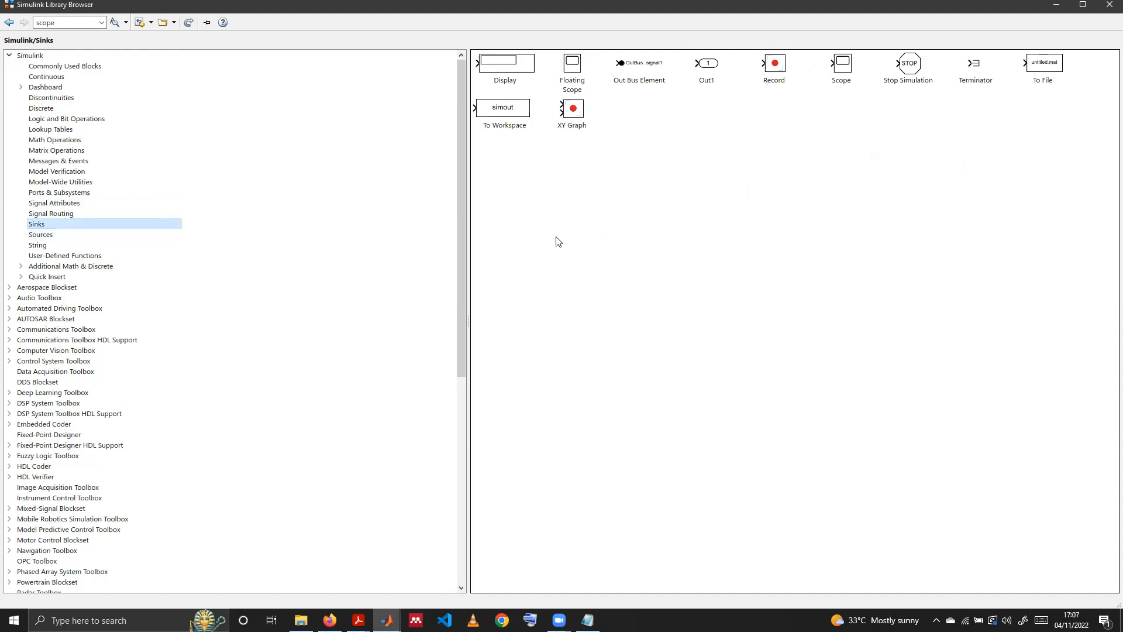
{"action": "right_click", "coordinate": [506, 68]}
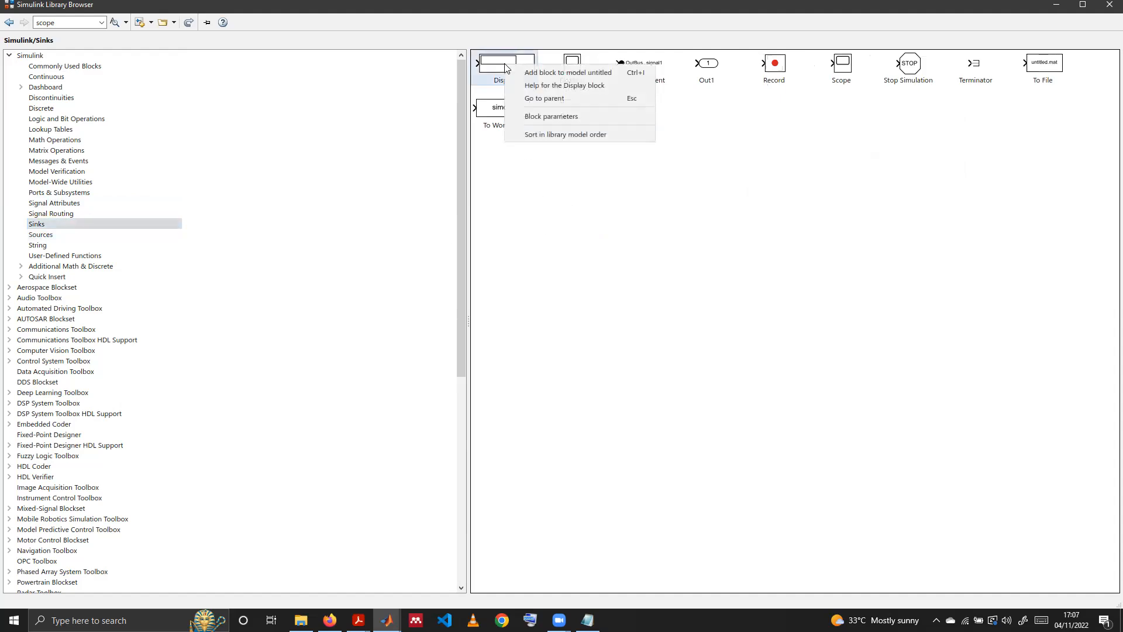
{"action": "left_click", "coordinate": [518, 72]}
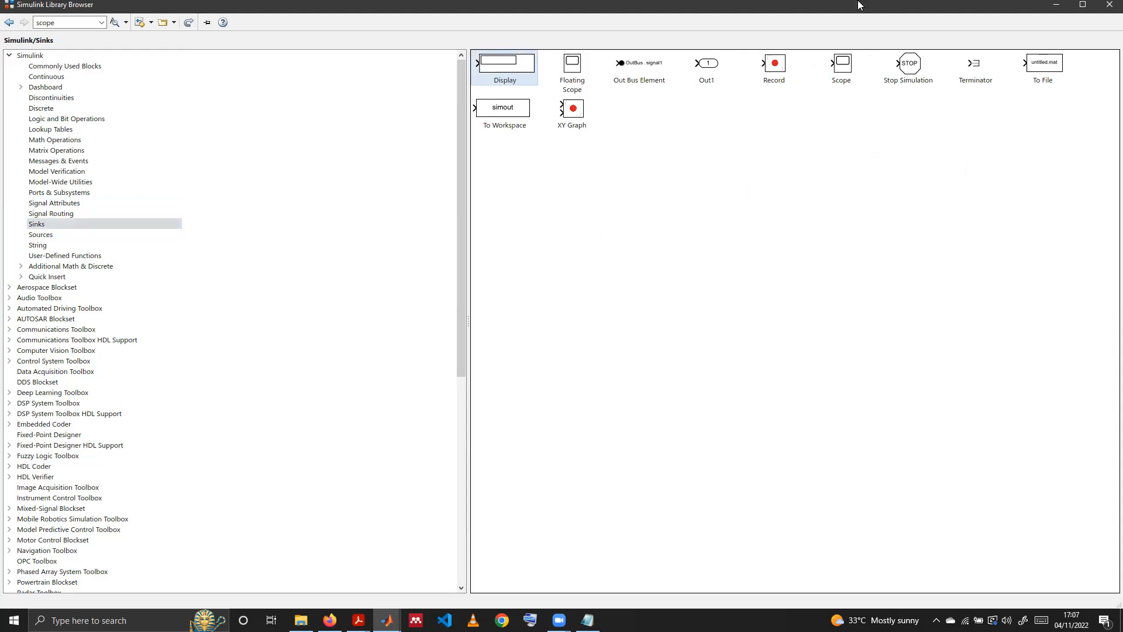
{"action": "left_click", "coordinate": [1056, 4]}
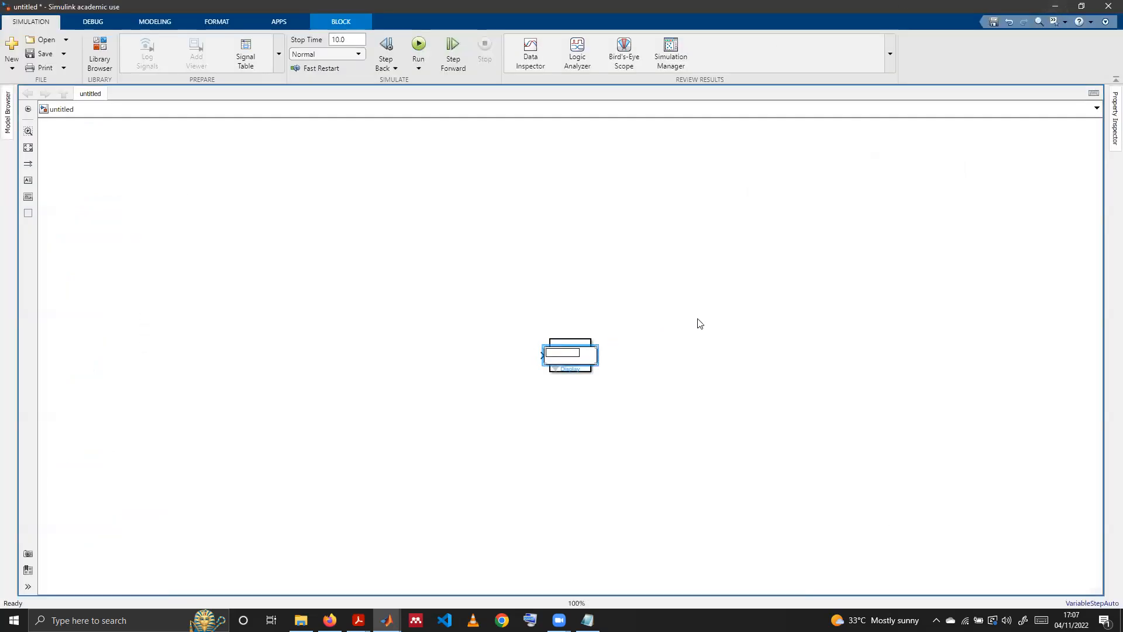
Separate the overlapping blocks into an enlarged row, with the Constant before the Fuzzy Logic Controller and the Display after it.
{"action": "left_click_drag", "start_coordinate": [697, 319], "coordinate": [704, 338]}
{"action": "left_click_drag", "start_coordinate": [575, 354], "coordinate": [403, 353]}
{"action": "left_click_drag", "start_coordinate": [567, 363], "coordinate": [633, 351]}
{"action": "left_click_drag", "start_coordinate": [707, 345], "coordinate": [723, 297]}
{"action": "left_click_drag", "start_coordinate": [738, 247], "coordinate": [876, 350]}
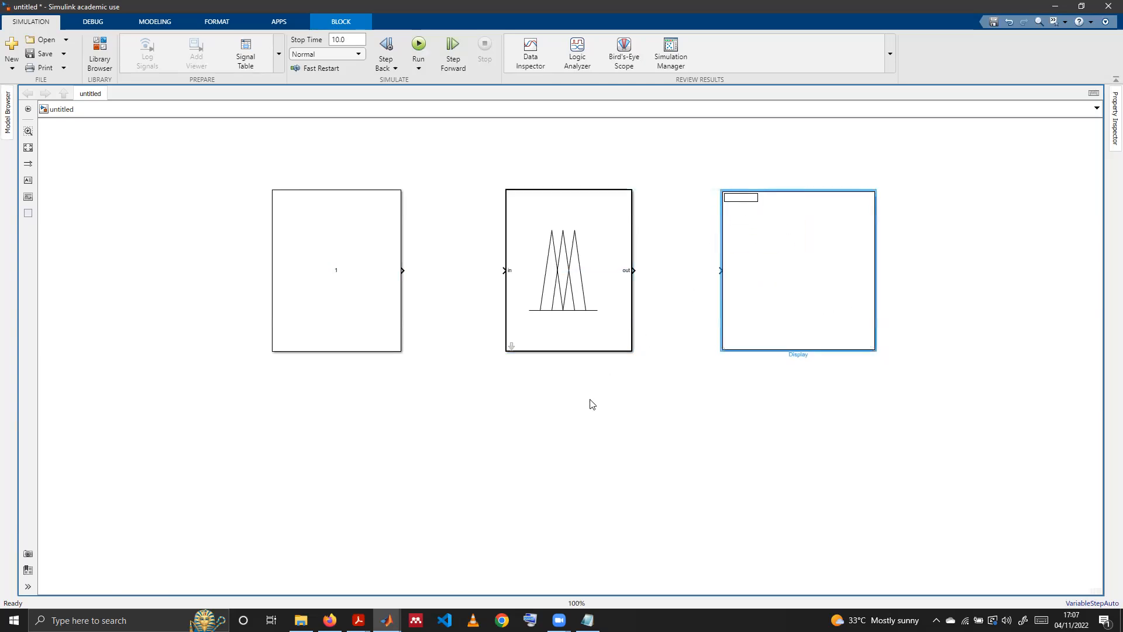
Connect the Constant output to the Fuzzy Logic Controller input, and the controller output to the Display block.
{"action": "left_click", "coordinate": [404, 268]}
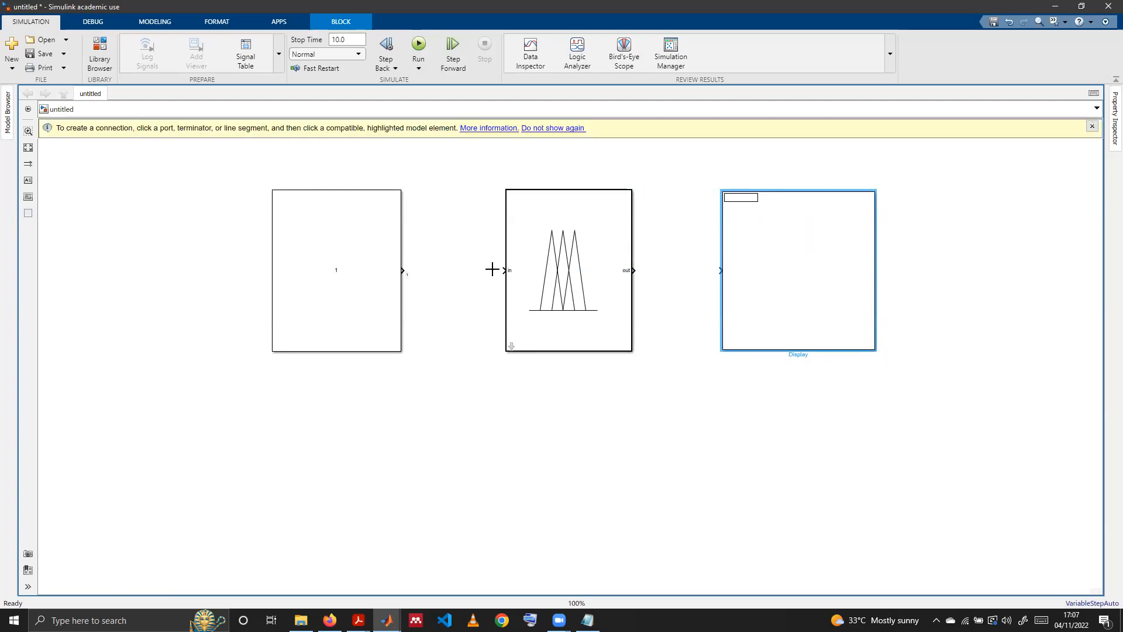
{"action": "left_click", "coordinate": [504, 270]}
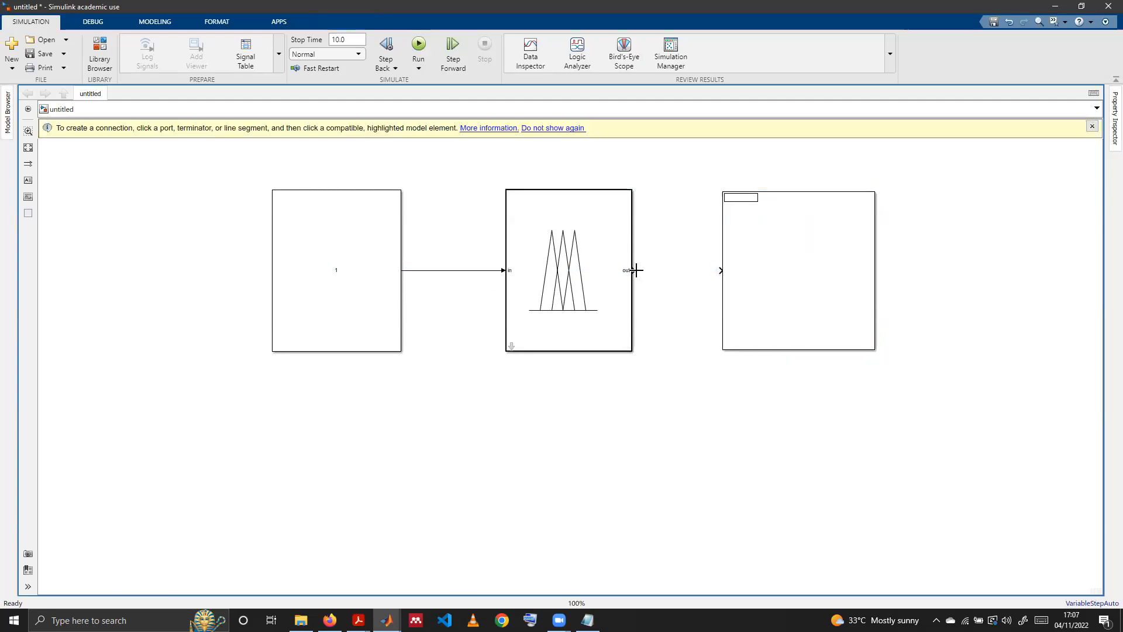
{"action": "left_click_drag", "start_coordinate": [636, 271], "coordinate": [719, 271]}
{"action": "left_click", "coordinate": [586, 344]}
Open the Fuzzy Logic Controller's block parameters and enlarge and reposition the dialog for readability.
{"action": "left_click", "coordinate": [585, 275]}
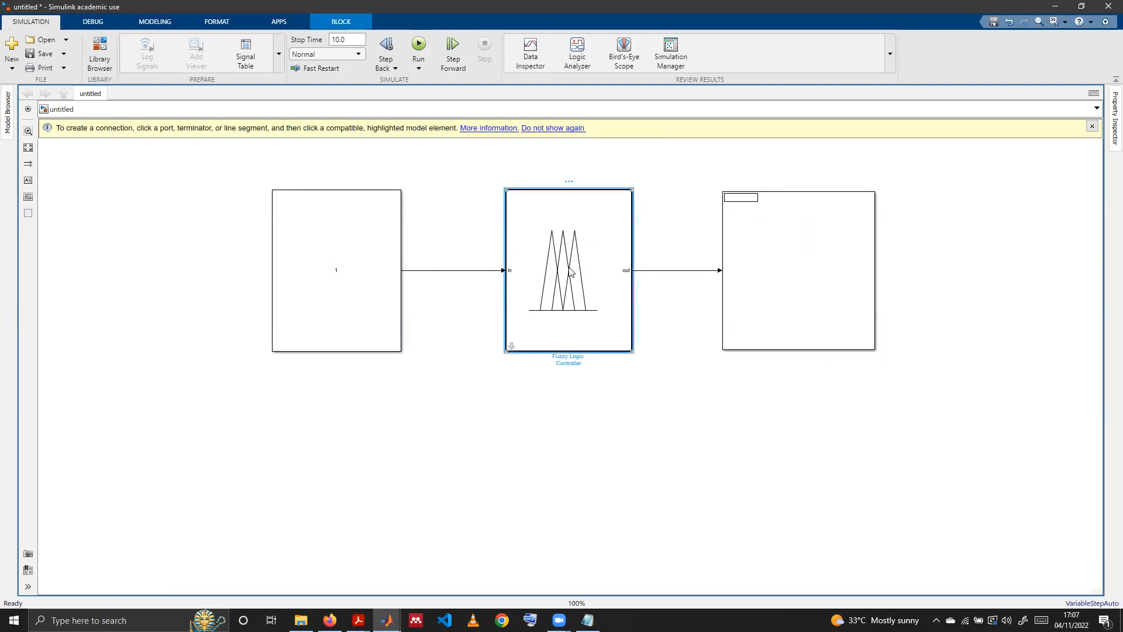
{"action": "double_click", "coordinate": [570, 271]}
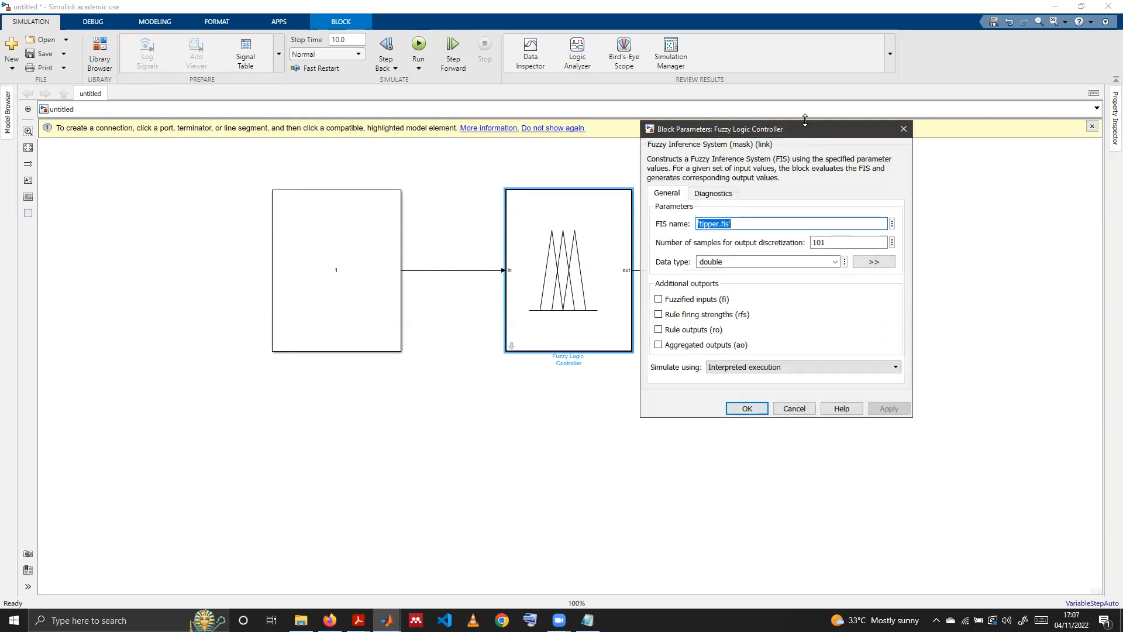
{"action": "left_click_drag", "start_coordinate": [794, 139], "coordinate": [644, 144]}
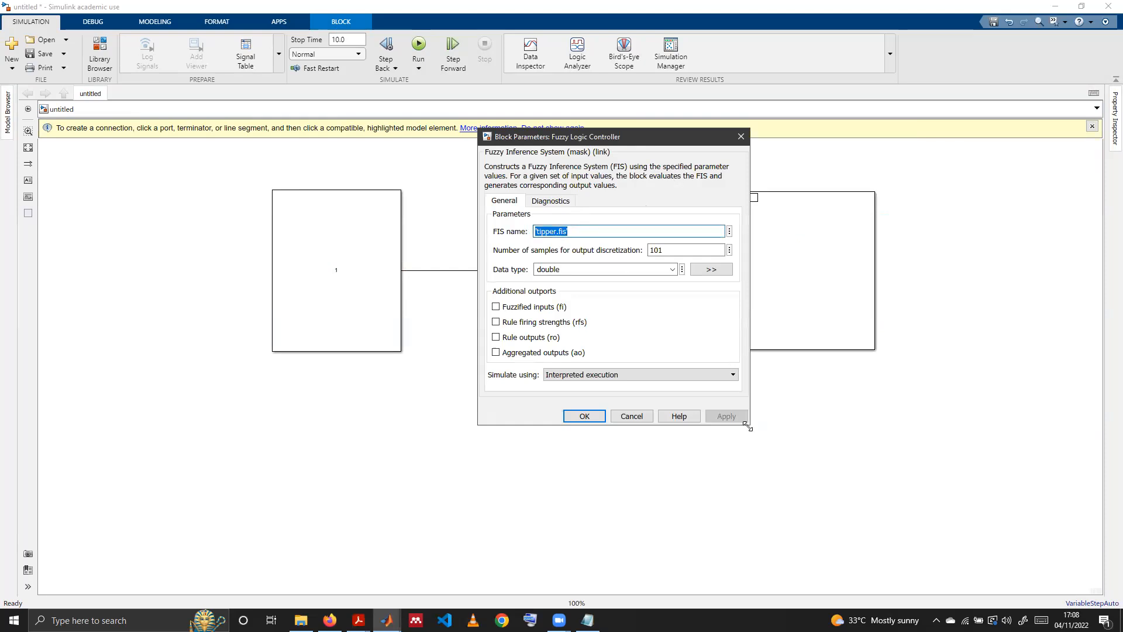
{"action": "left_click_drag", "start_coordinate": [750, 429], "coordinate": [921, 550]}
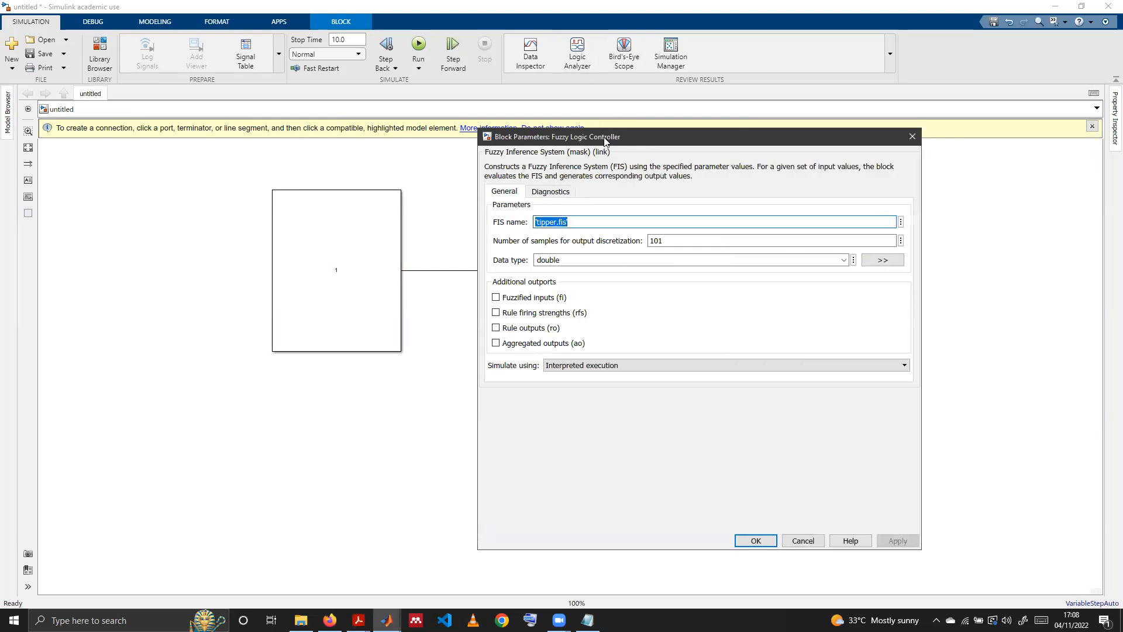
{"action": "left_click_drag", "start_coordinate": [604, 142], "coordinate": [517, 118]}
Set the controller's FIS name to 'myFileFIS.fis', confirm the parameters and dismiss the connection hint.
{"action": "mouse_move", "coordinate": [448, 198]}
{"action": "left_mouse_down"}
{"action": "mouse_move", "coordinate": [493, 199]}
{"action": "mouse_move", "coordinate": [444, 198]}
{"action": "left_mouse_up"}
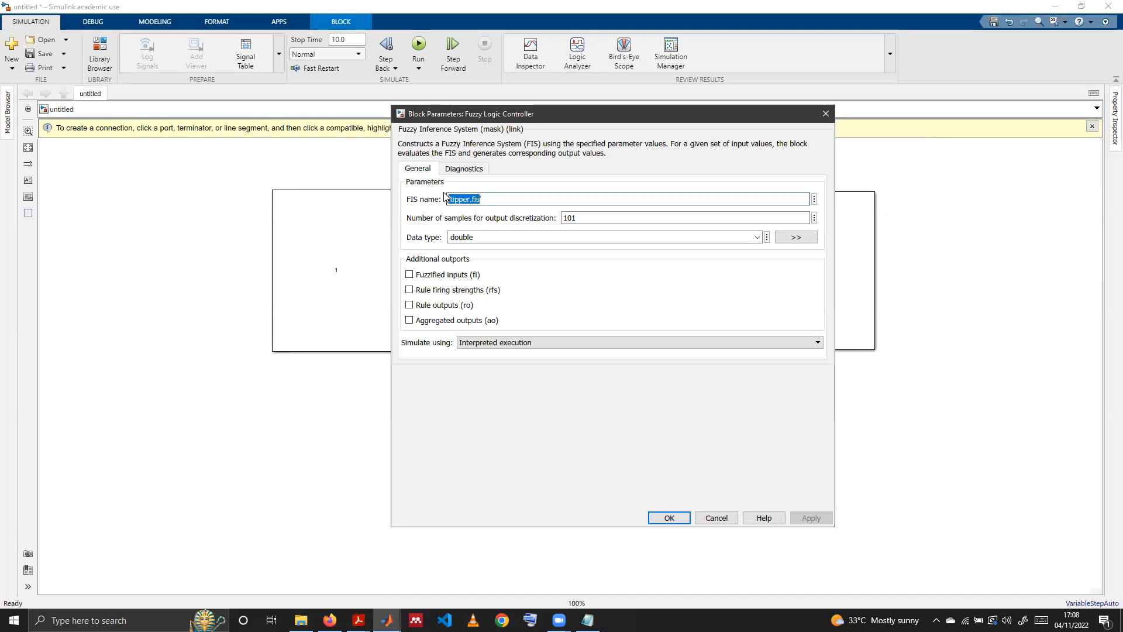
{"action": "type", "text": "'m"}
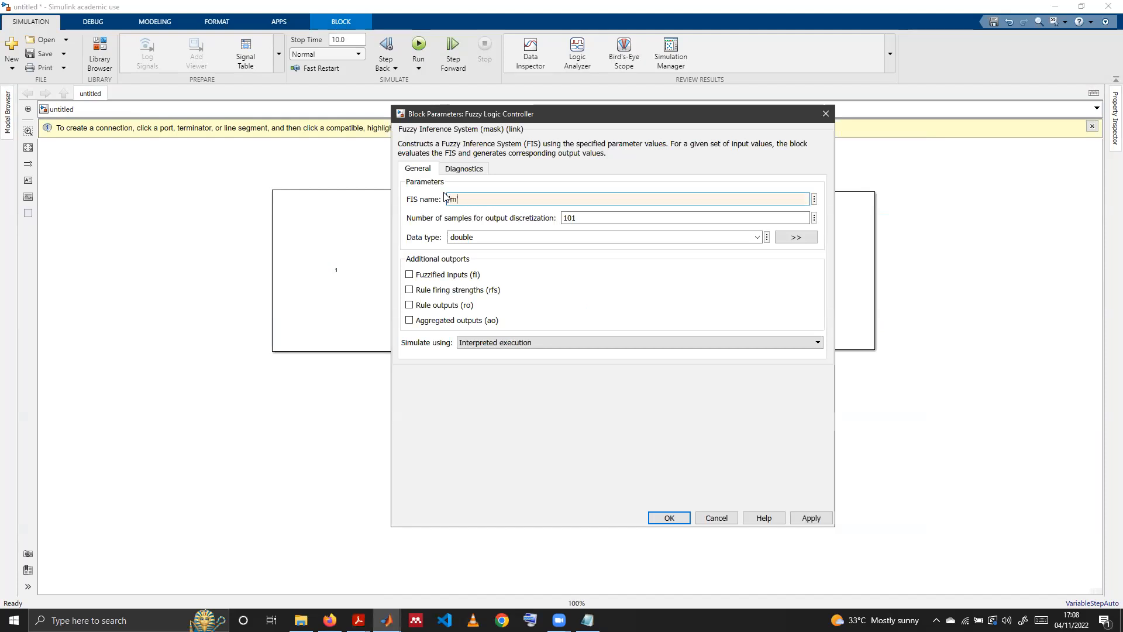
{"action": "type", "text": "yFileFIS'"}
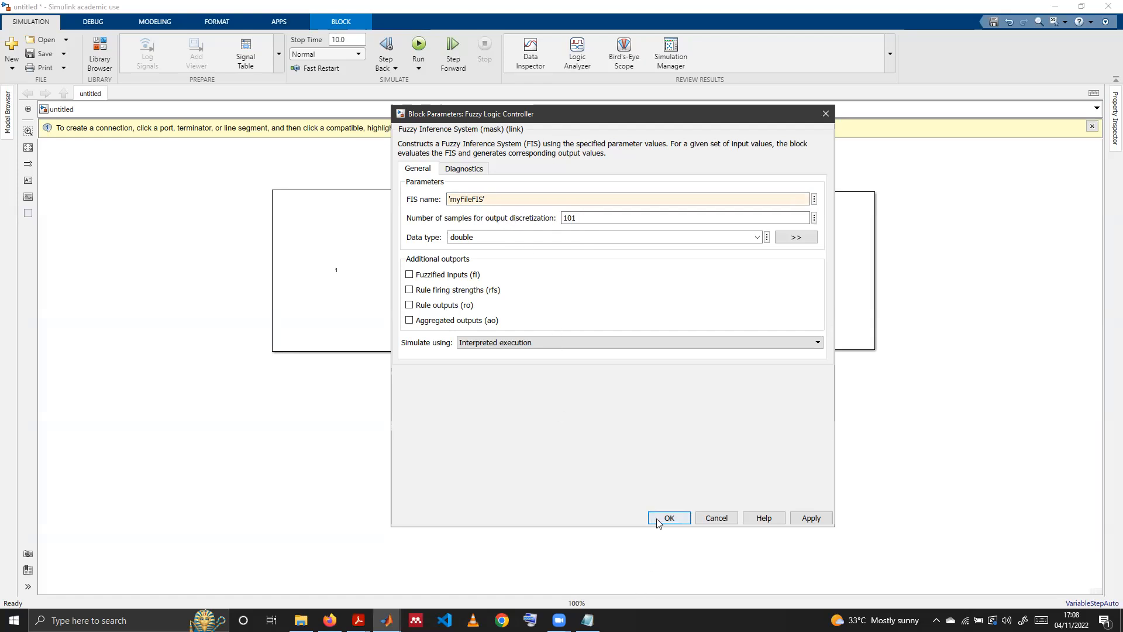
{"action": "double_click", "coordinate": [485, 201]}
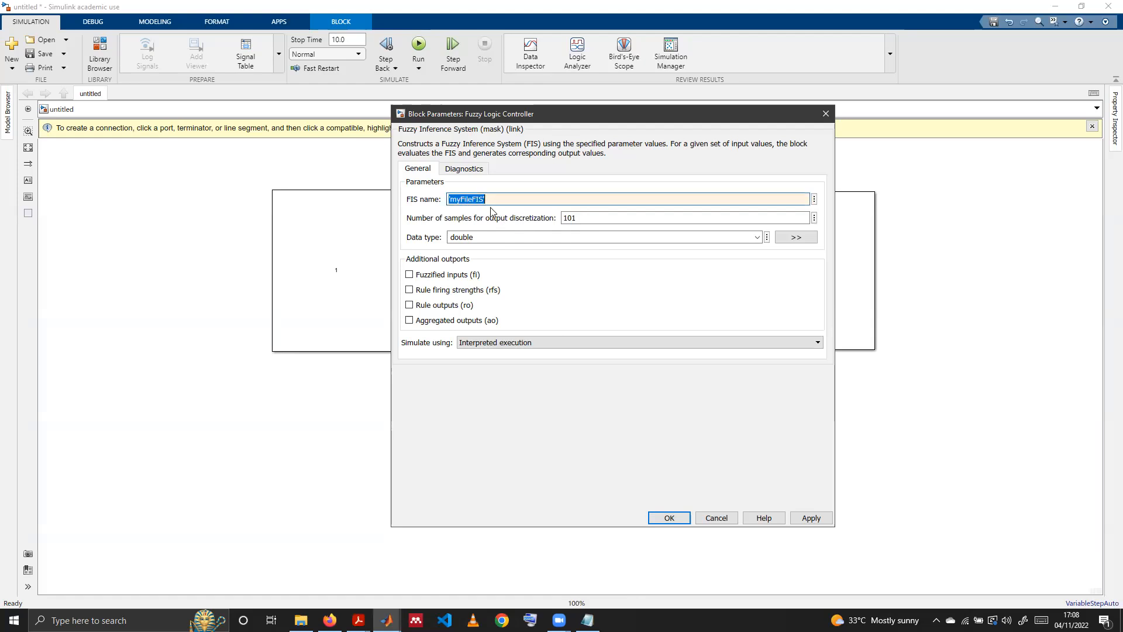
{"action": "left_click", "coordinate": [485, 202]}
{"action": "type", "text": ".fis'"}
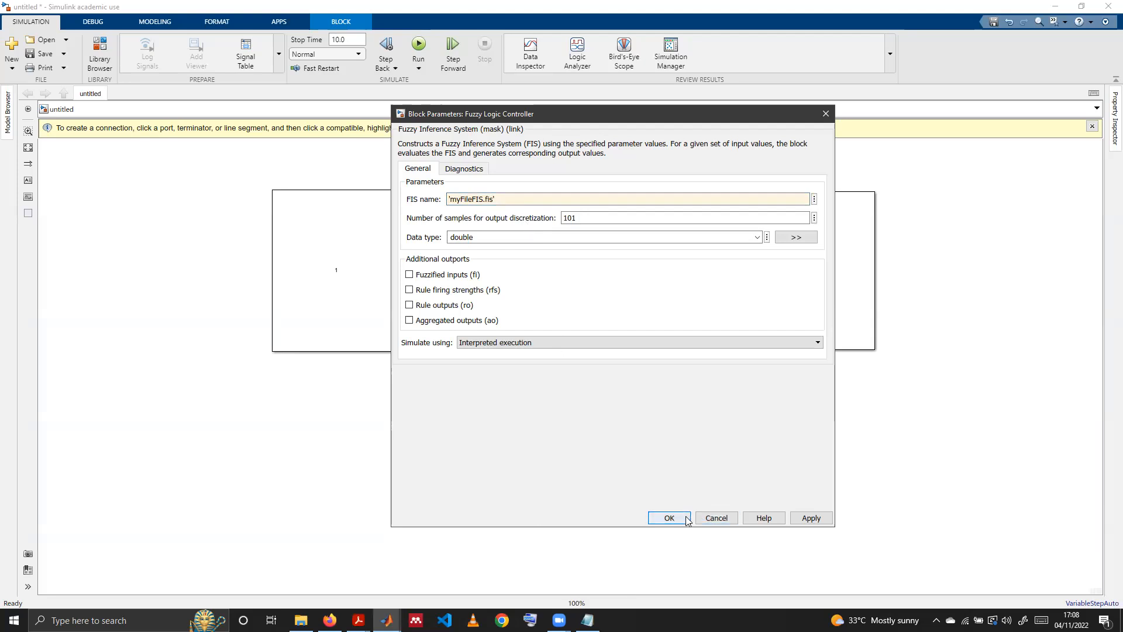
{"action": "left_click", "coordinate": [666, 520]}
{"action": "left_click", "coordinate": [567, 392]}
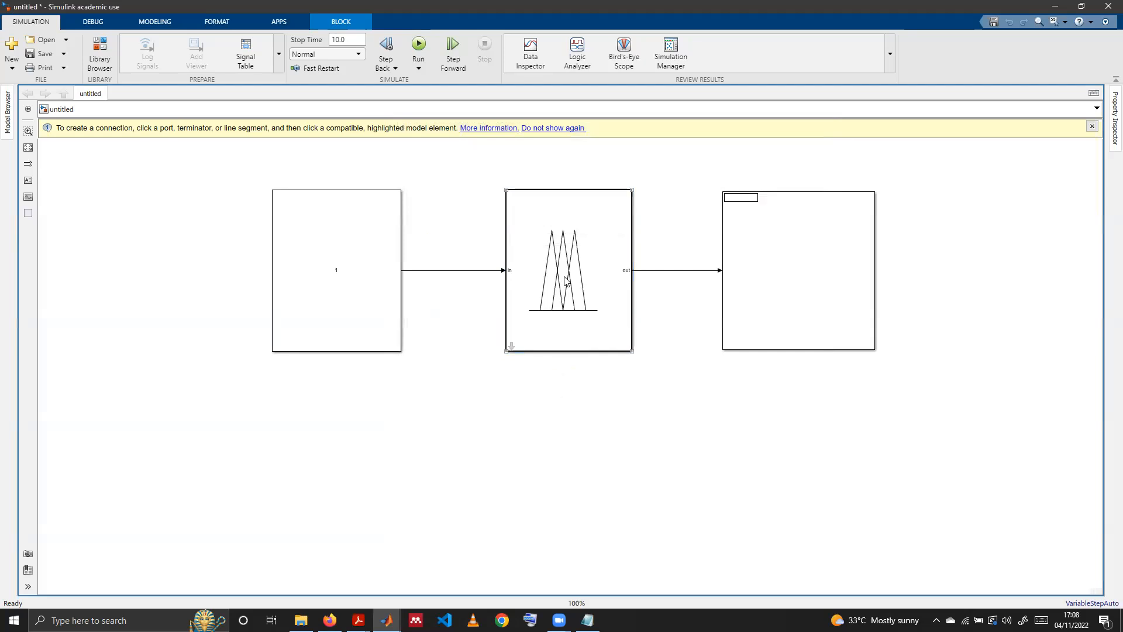
{"action": "left_click", "coordinate": [1092, 127]}
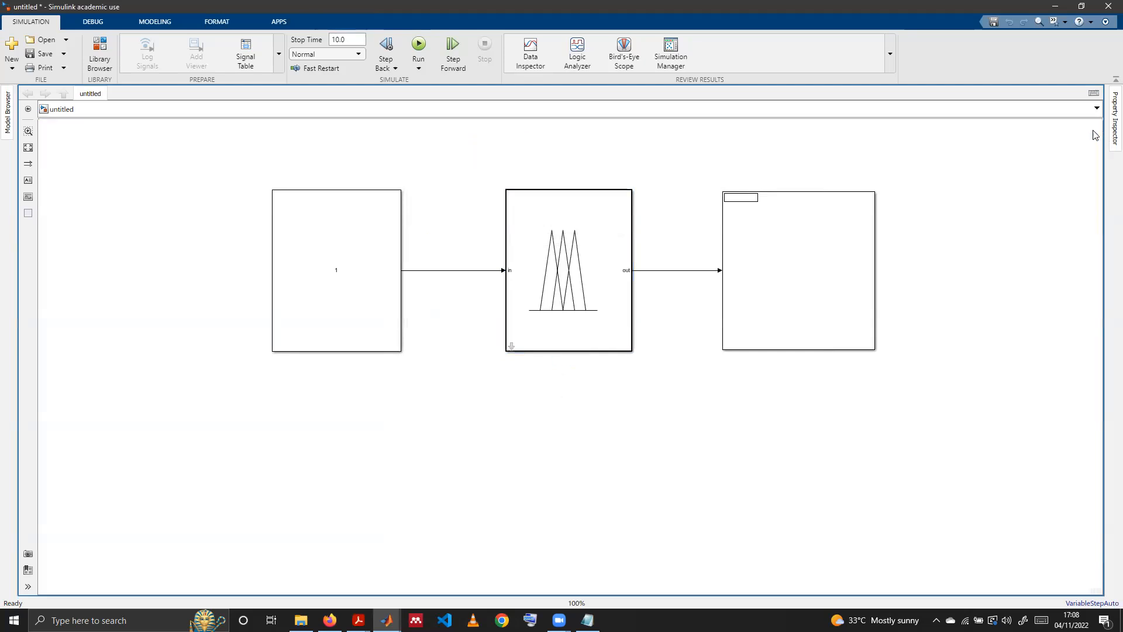
Set the Constant block's value to 10.
{"action": "left_click", "coordinate": [338, 286]}
{"action": "double_click", "coordinate": [337, 287]}
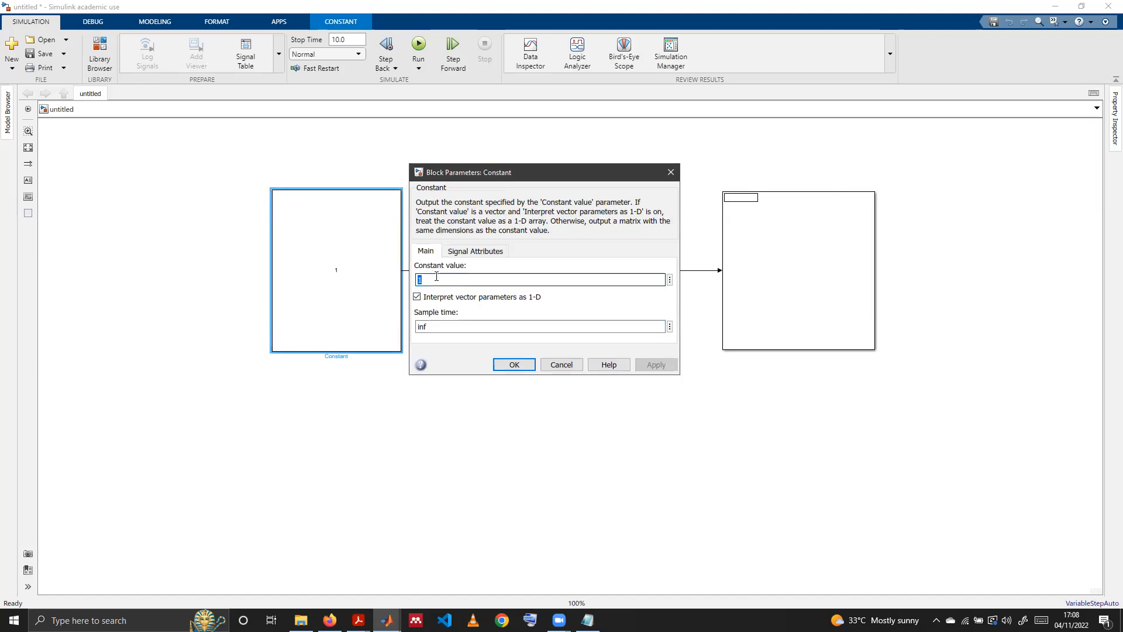
{"action": "type", "text": "10"}
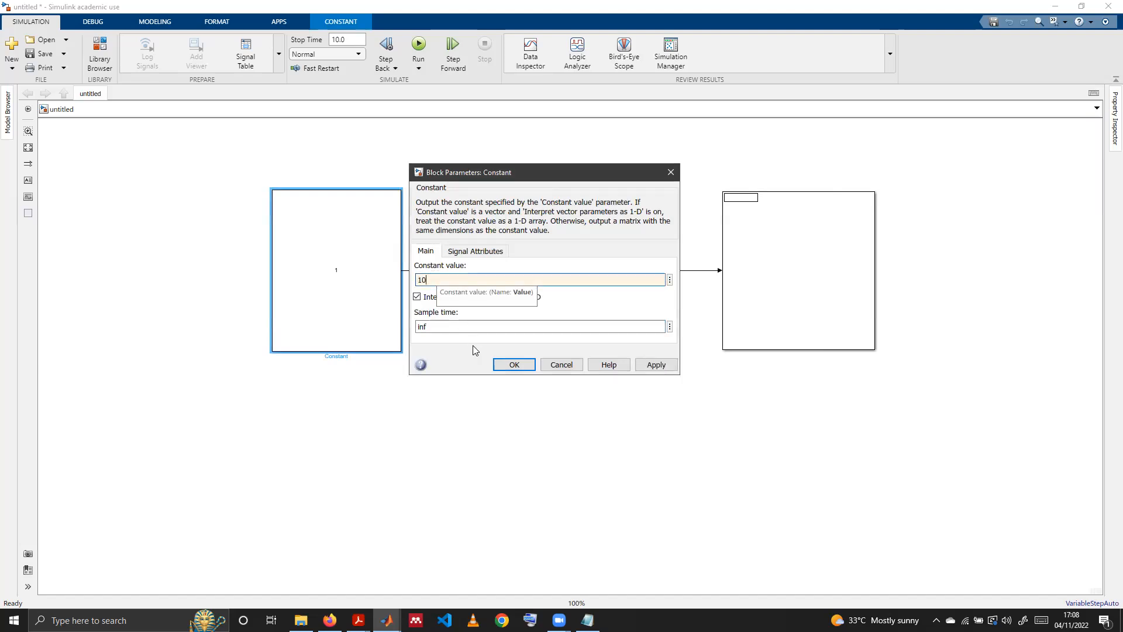
{"action": "left_click", "coordinate": [507, 369]}
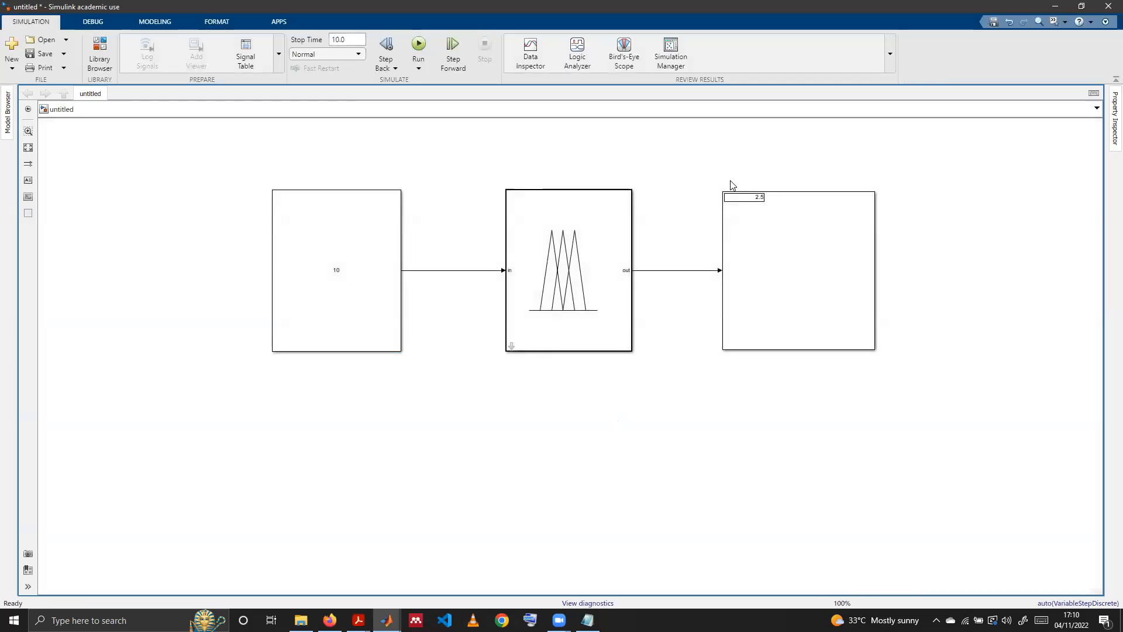
Set the Constant block's value to 25 and run the simulation.
{"action": "left_click", "coordinate": [764, 211]}
{"action": "left_click", "coordinate": [353, 310]}
{"action": "double_click", "coordinate": [370, 299]}
{"action": "type", "text": "25"}
{"action": "key", "text": "Return"}
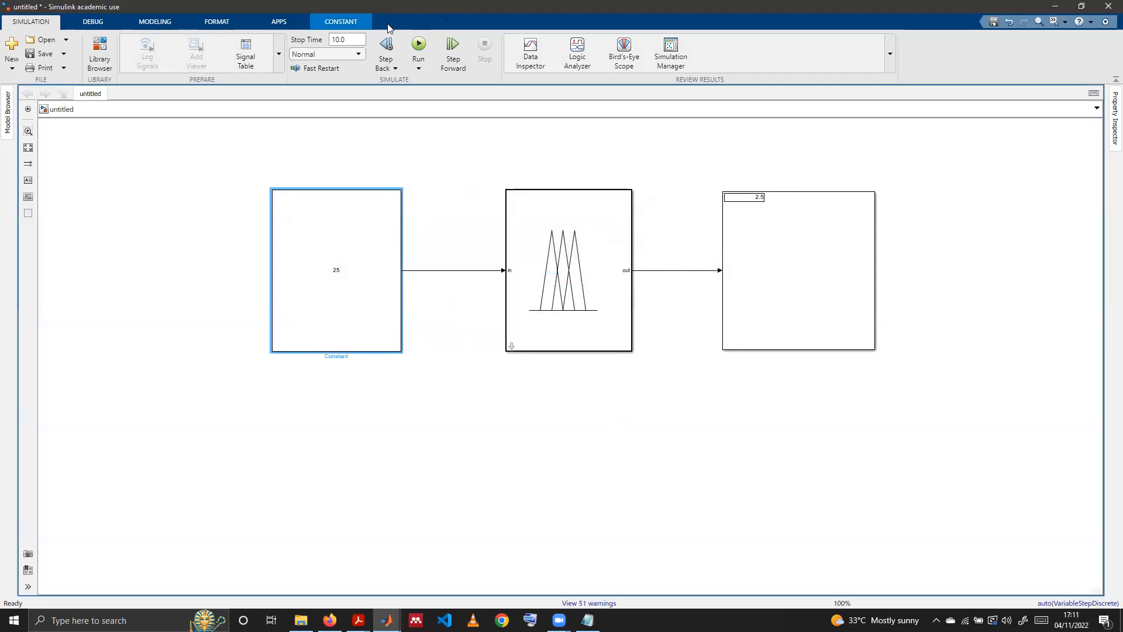
{"action": "left_click", "coordinate": [419, 47]}
Switch to the MATLAB Command Window and clear it with clc.
{"action": "left_click", "coordinate": [1053, 7]}
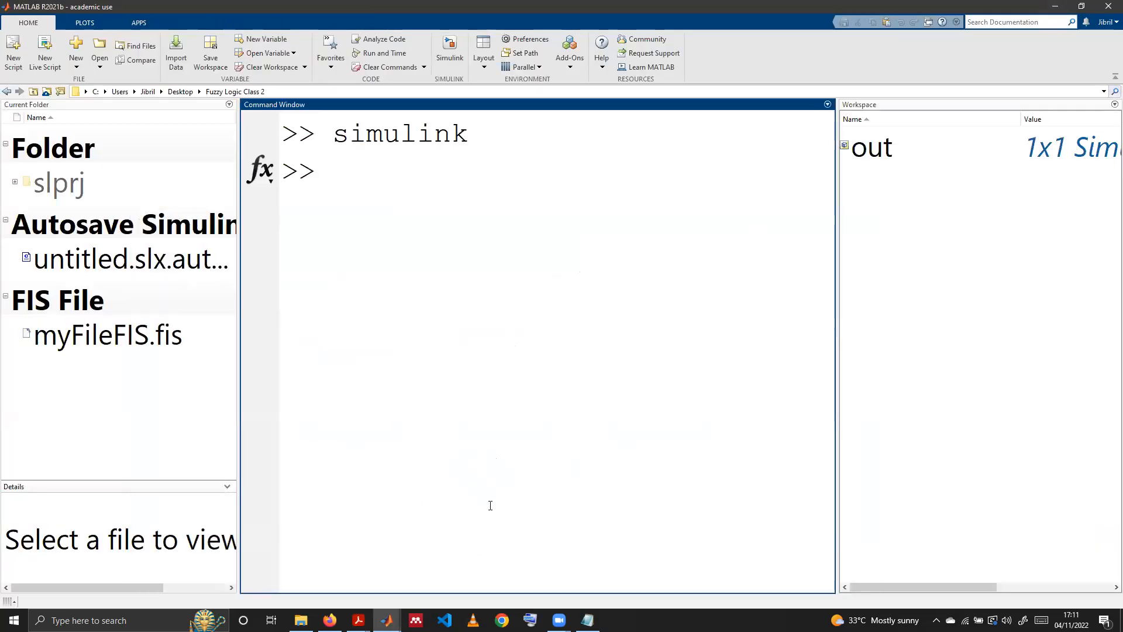
{"action": "left_click", "coordinate": [386, 621]}
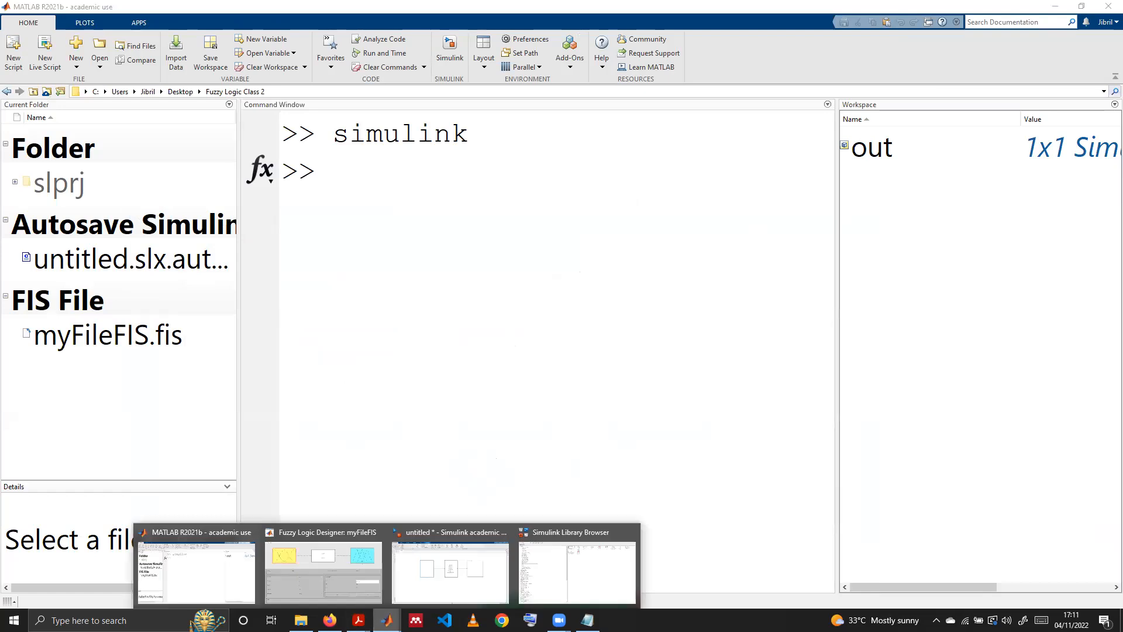
{"action": "left_click", "coordinate": [431, 367]}
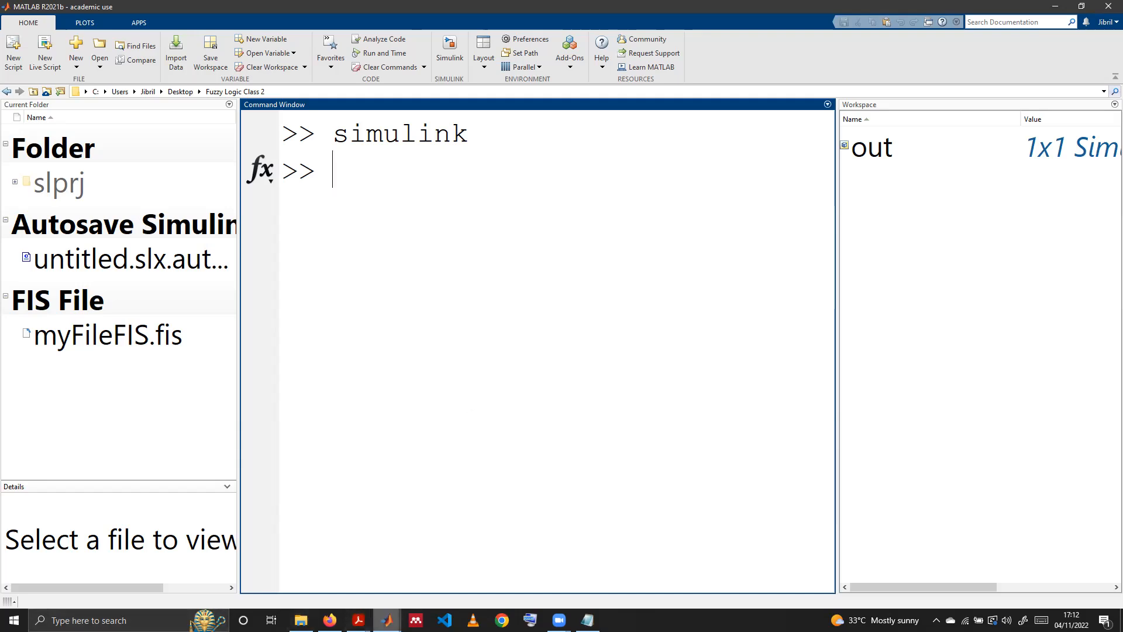
{"action": "left_click", "coordinate": [387, 620]}
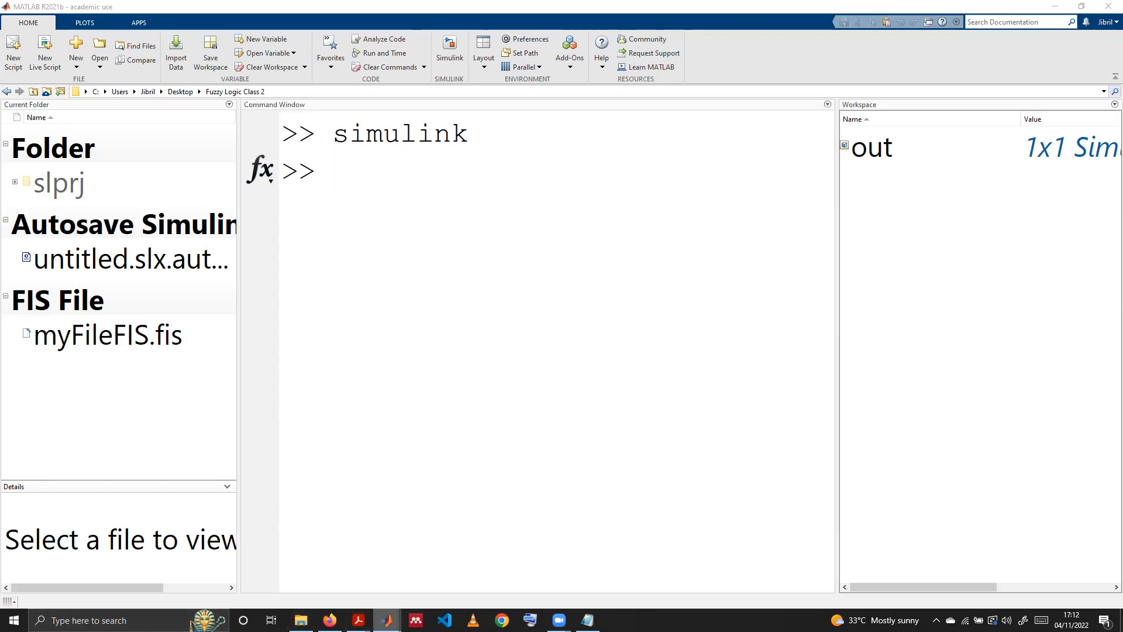
{"action": "left_click", "coordinate": [434, 406]}
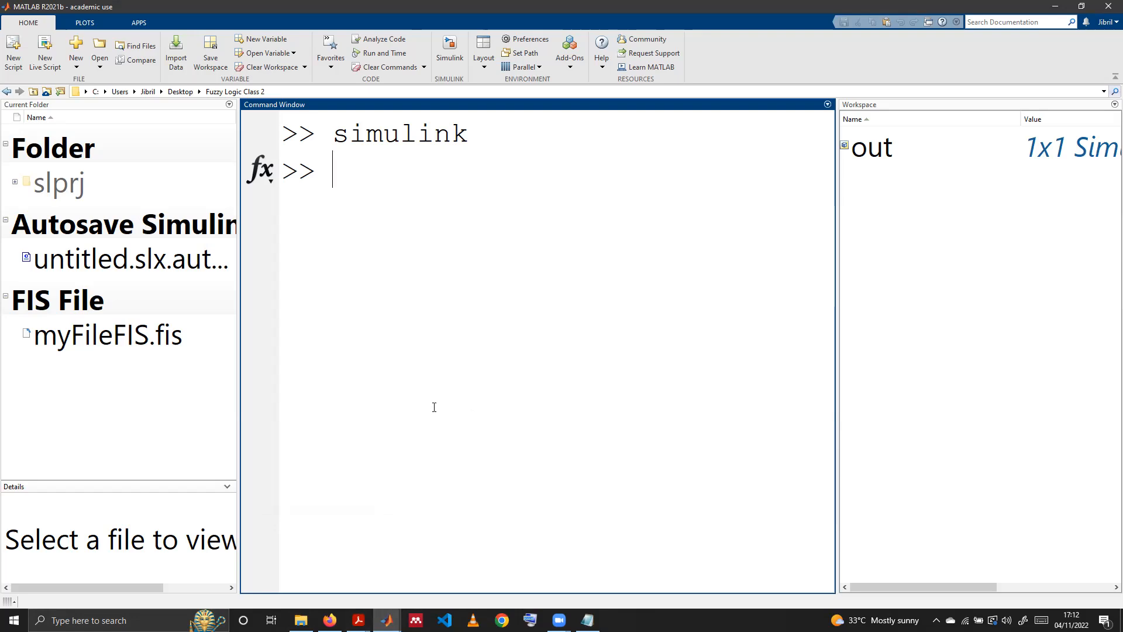
{"action": "type", "text": "clc"}
{"action": "key", "text": "Return"}
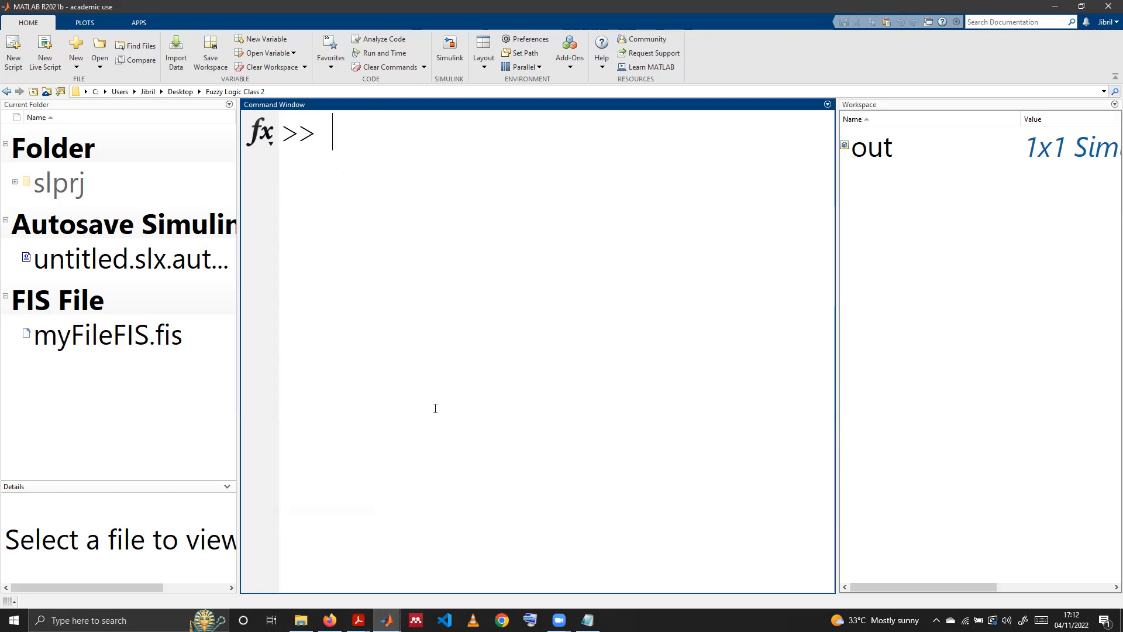
Launch a new Fuzzy Logic Designer with the fuzzyLogicDesigner command and maximize its window.
{"action": "type", "text": "fuzzyLogic"}
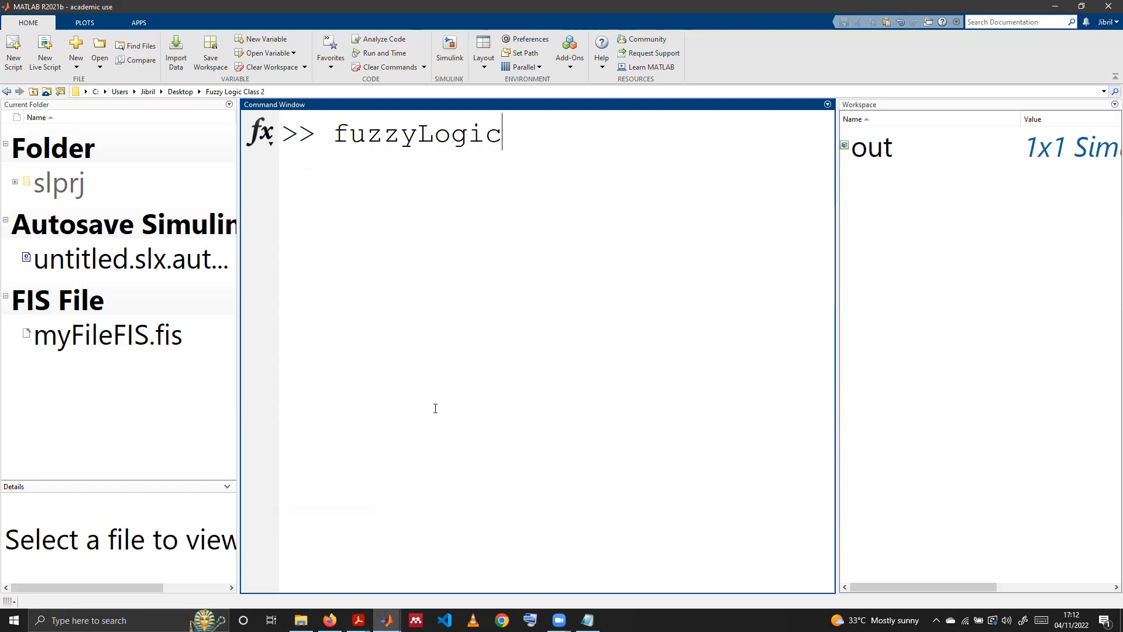
{"action": "type", "text": "Designer"}
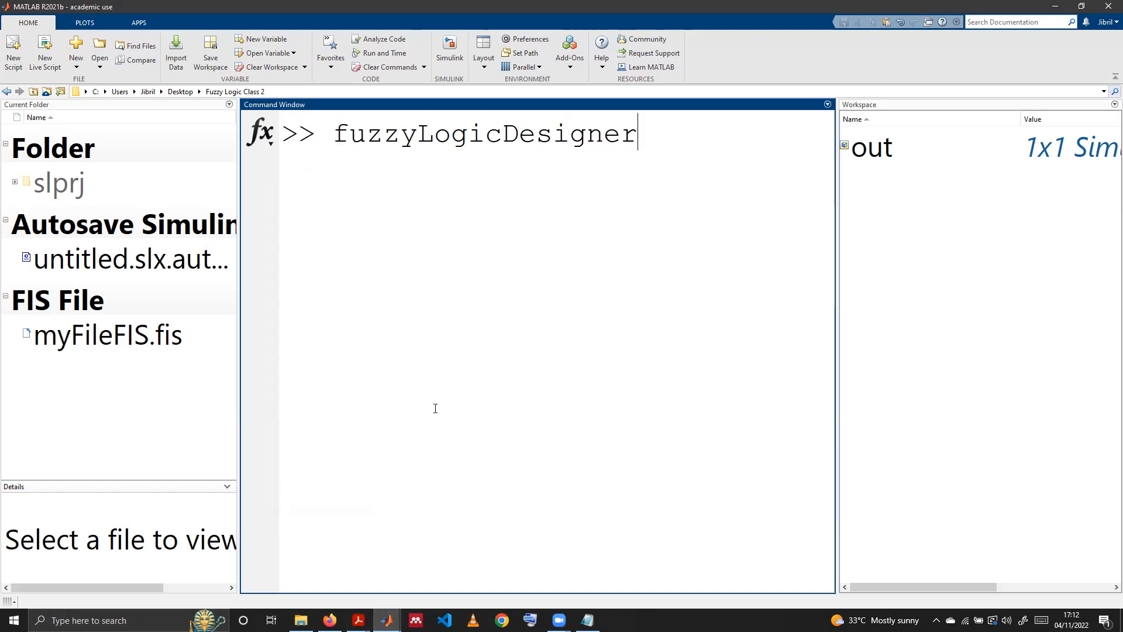
{"action": "key", "text": "Return"}
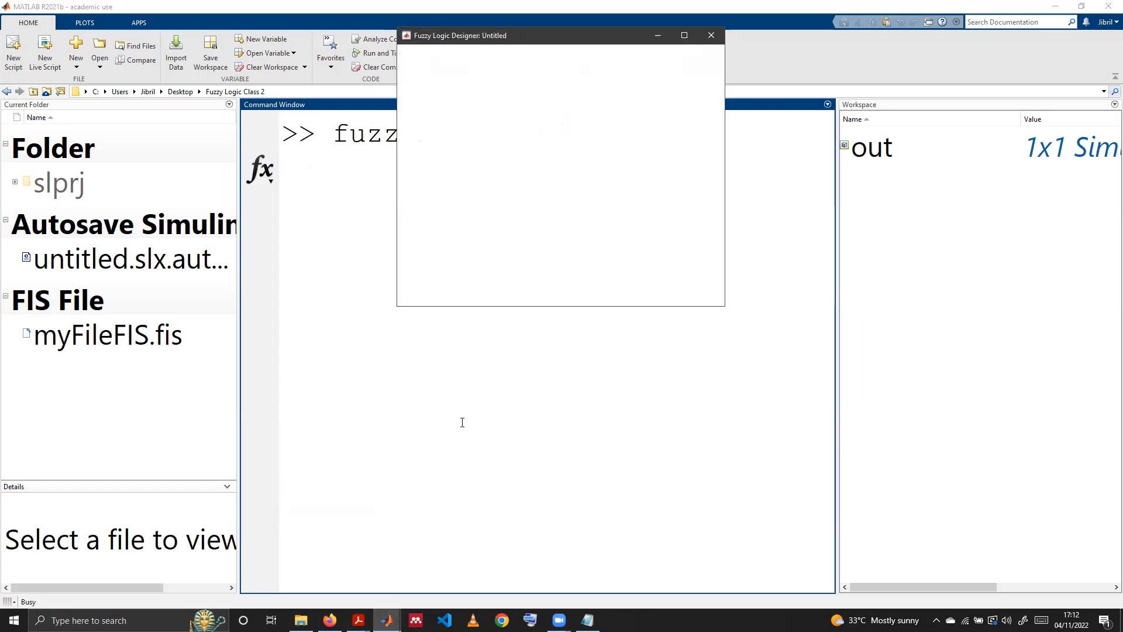
{"action": "left_click", "coordinate": [684, 36]}
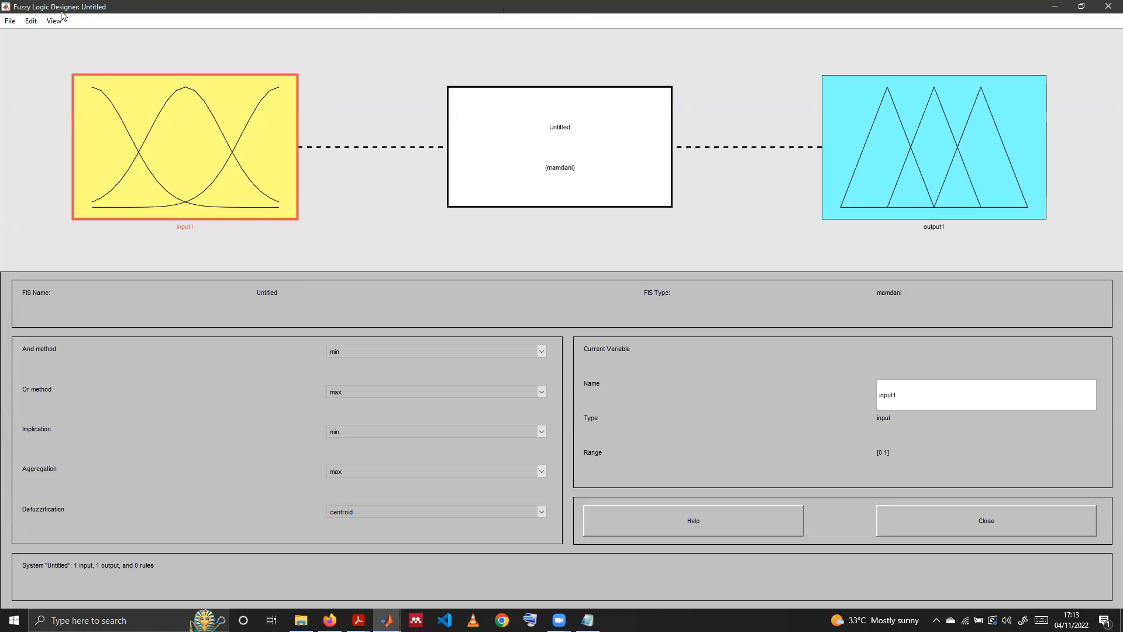
Add a second input variable to the untitled Mamdani fuzzy system.
{"action": "left_click", "coordinate": [30, 21]}
{"action": "mouse_move", "coordinate": [41, 50]}
{"action": "left_click", "coordinate": [170, 53]}
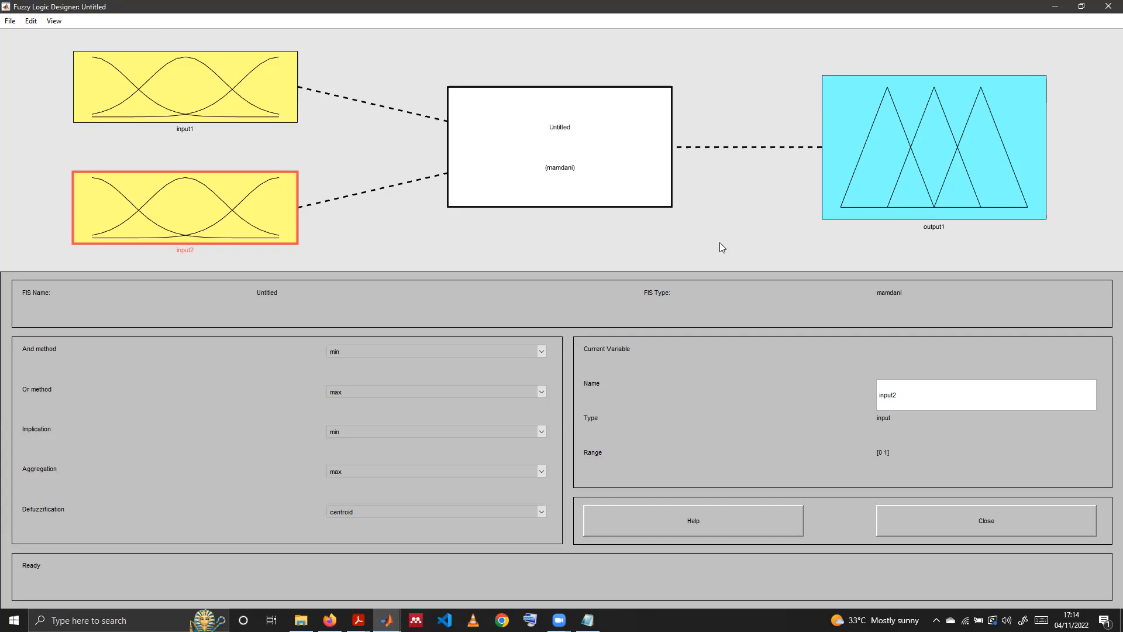
Rename the first input variable, input1, as service.
{"action": "left_click", "coordinate": [184, 107]}
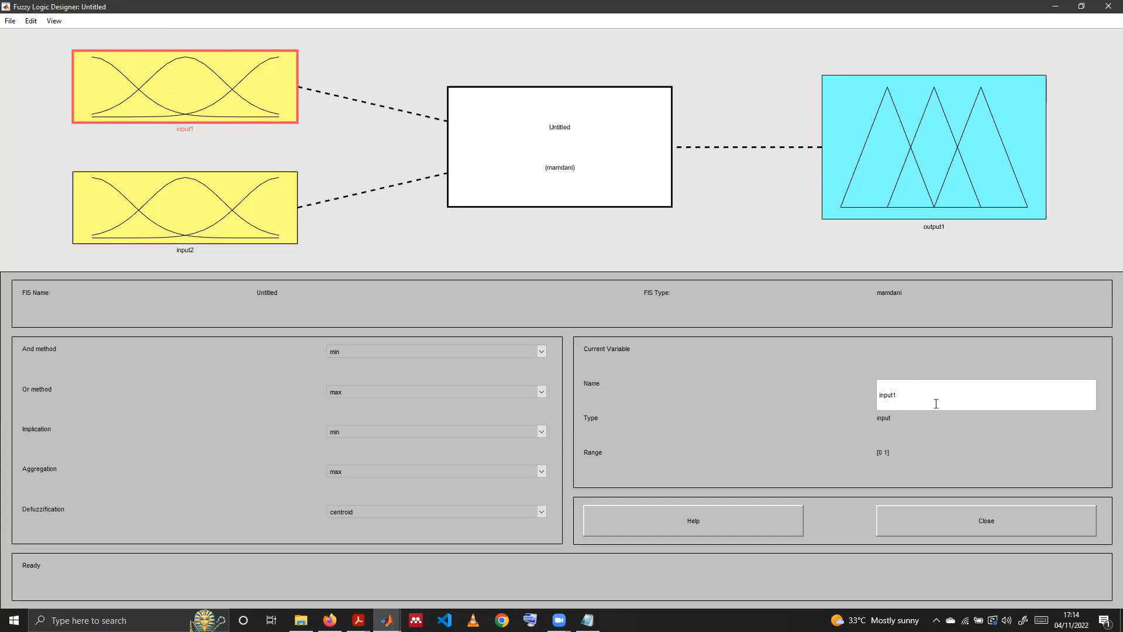
{"action": "left_click_drag", "start_coordinate": [937, 398], "coordinate": [864, 397]}
{"action": "left_click", "coordinate": [695, 259]}
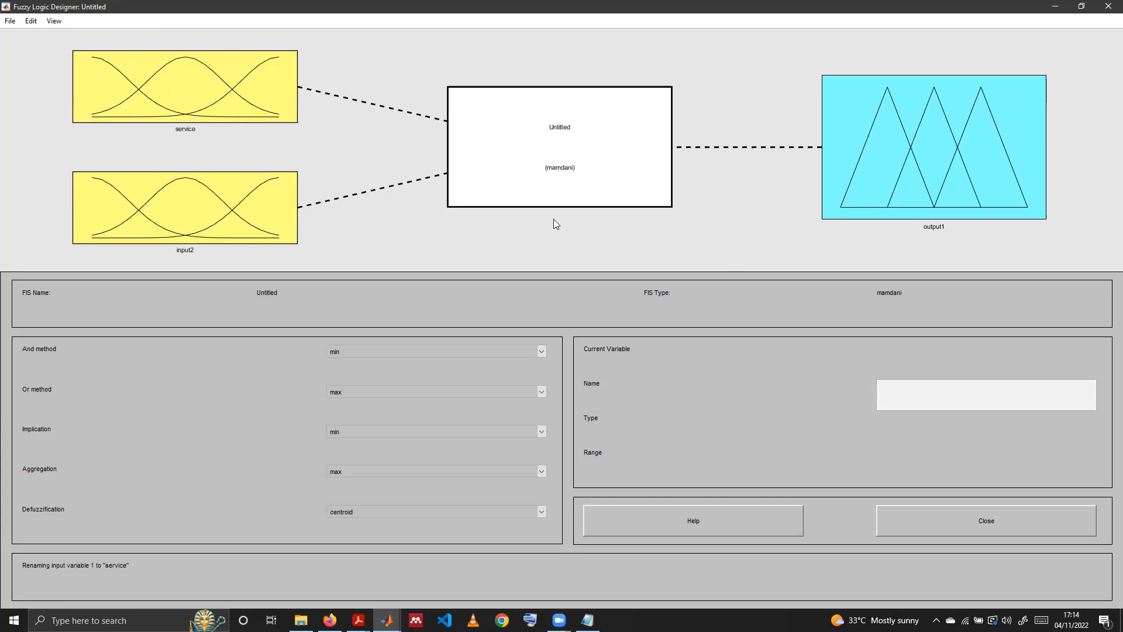
Rename the second input variable, input2, as food.
{"action": "left_click", "coordinate": [197, 216]}
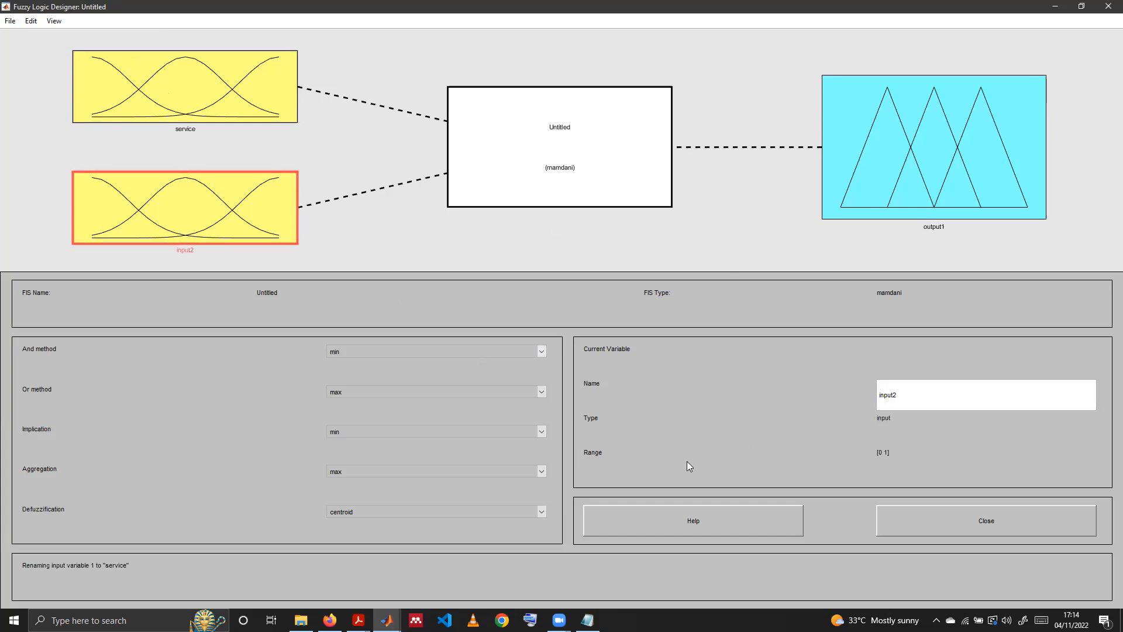
{"action": "double_click", "coordinate": [893, 400]}
{"action": "type", "text": "taste"}
{"action": "left_click_drag", "start_coordinate": [920, 403], "coordinate": [861, 396]}
{"action": "left_click", "coordinate": [684, 236]}
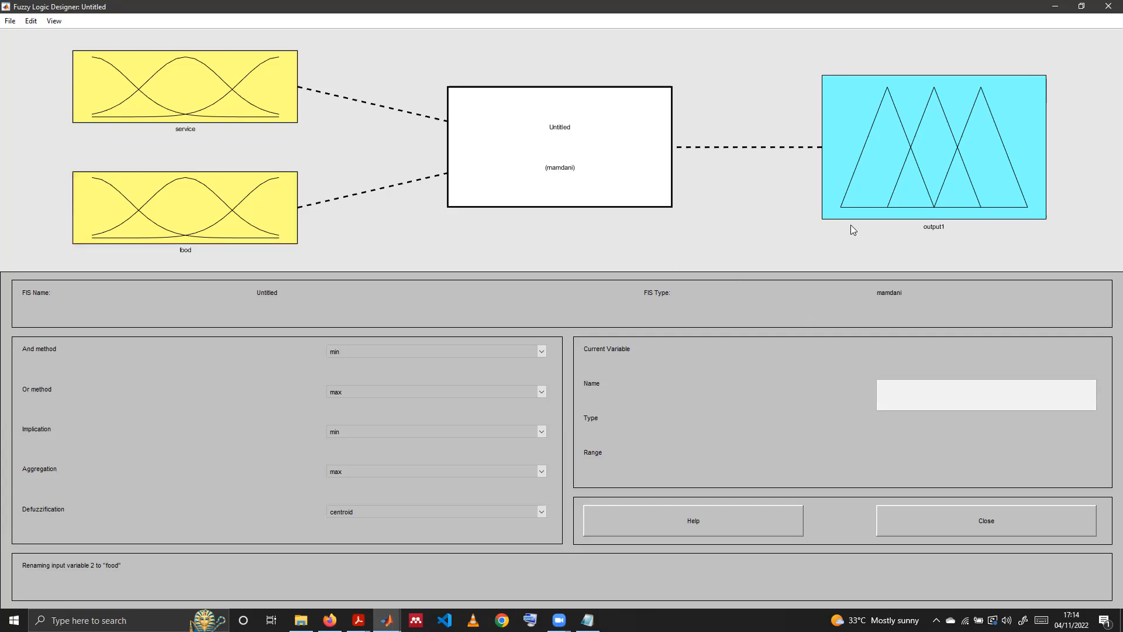
Rename the output variable output1 as tip and select the food input variable.
{"action": "left_click", "coordinate": [973, 122]}
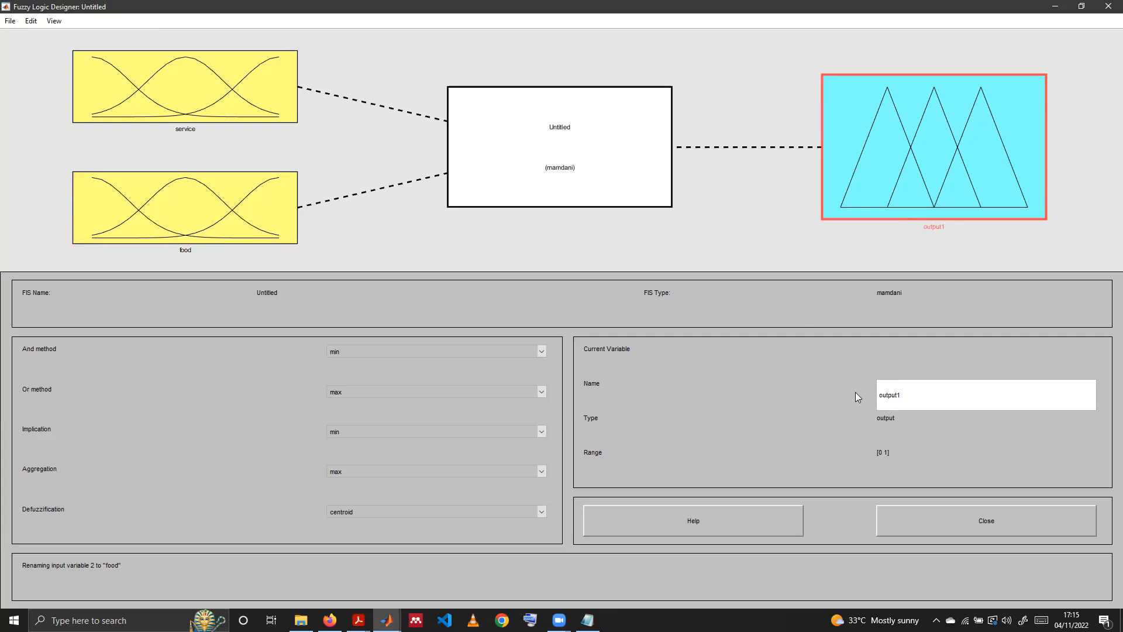
{"action": "left_click_drag", "start_coordinate": [912, 400], "coordinate": [849, 388]}
{"action": "type", "text": "tip"}
{"action": "left_click", "coordinate": [779, 253]}
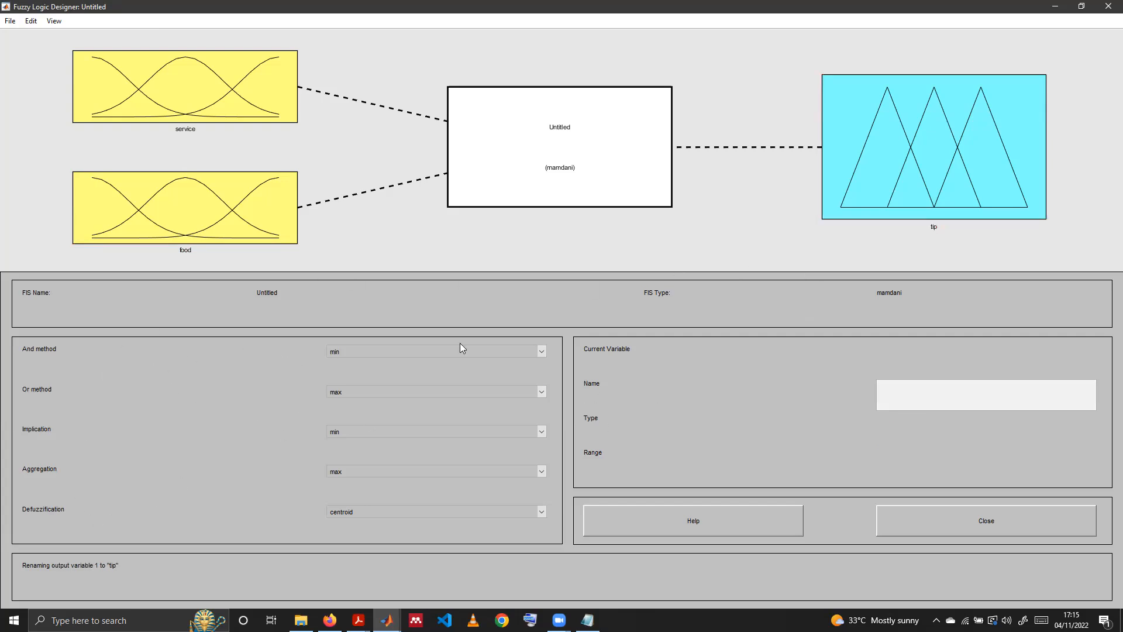
{"action": "left_click", "coordinate": [202, 237]}
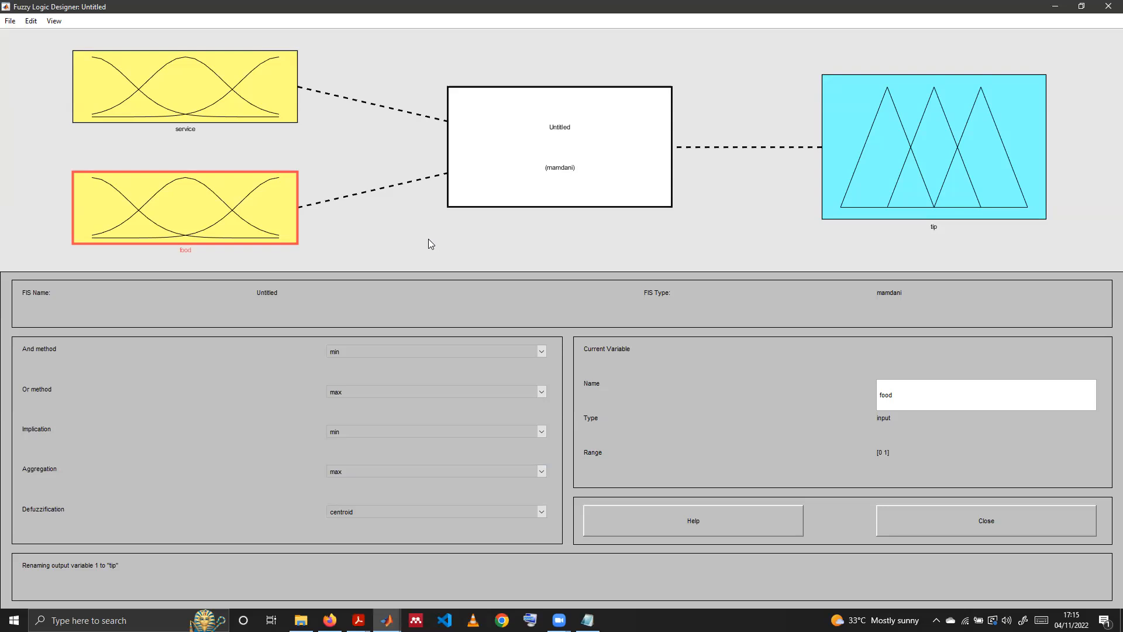
Open the membership functions of the service input and remove all of them.
{"action": "double_click", "coordinate": [181, 90]}
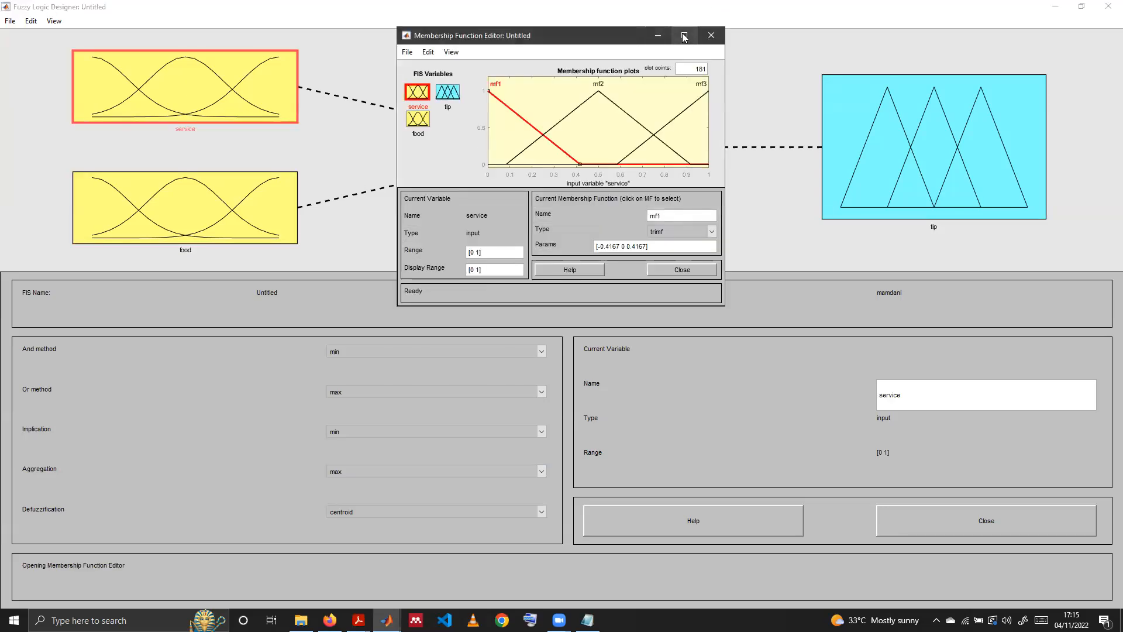
{"action": "left_click", "coordinate": [683, 35]}
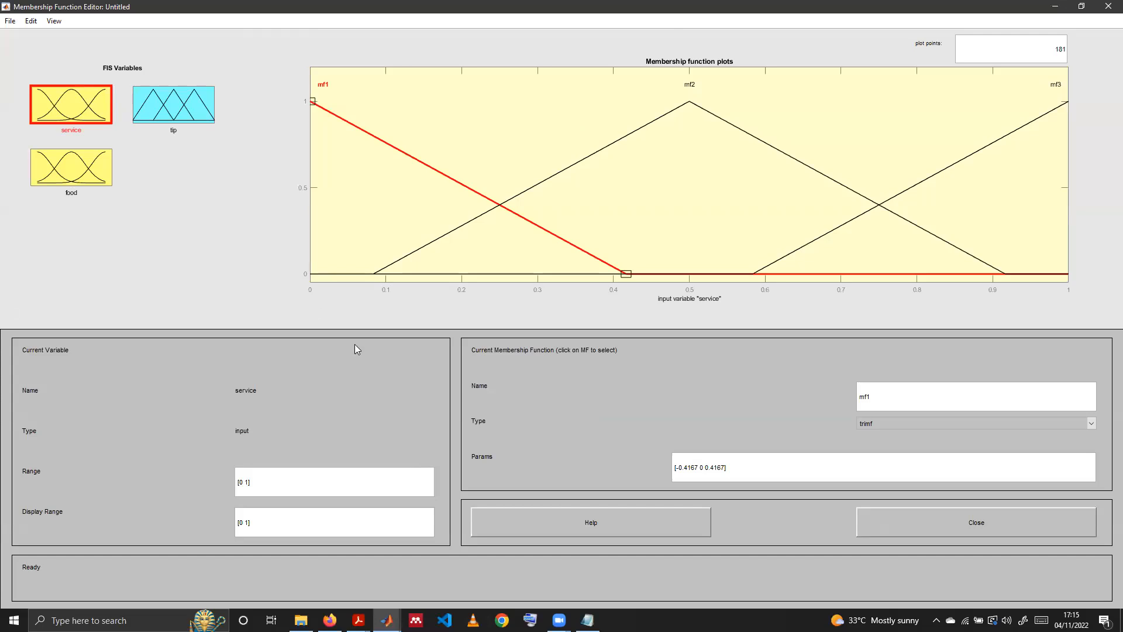
{"action": "left_click", "coordinate": [32, 23]}
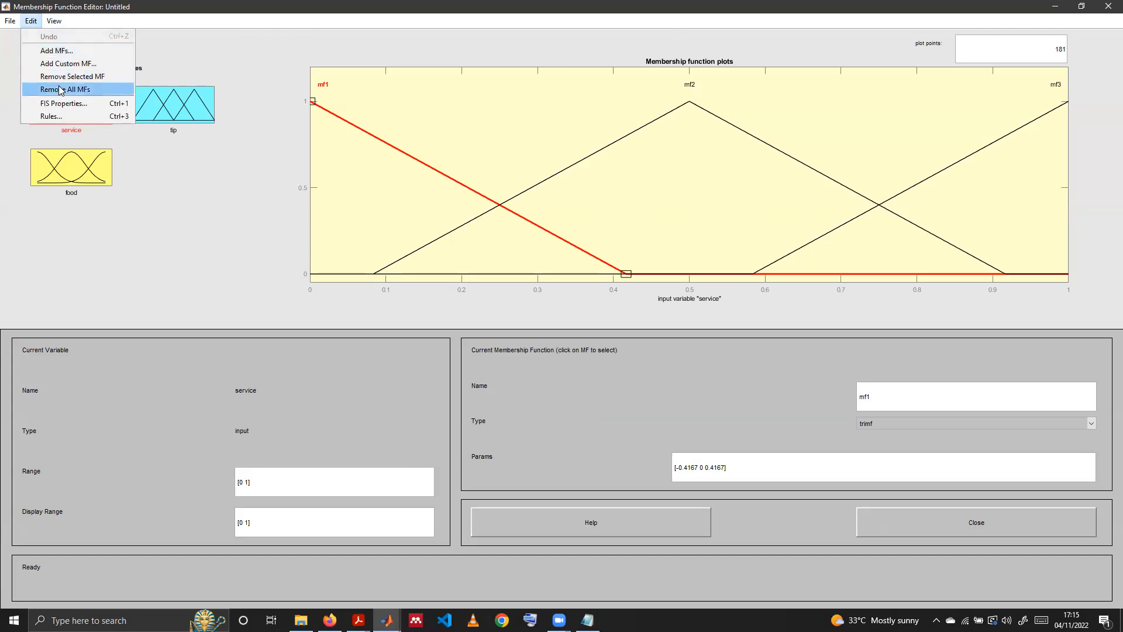
{"action": "left_click", "coordinate": [243, 242]}
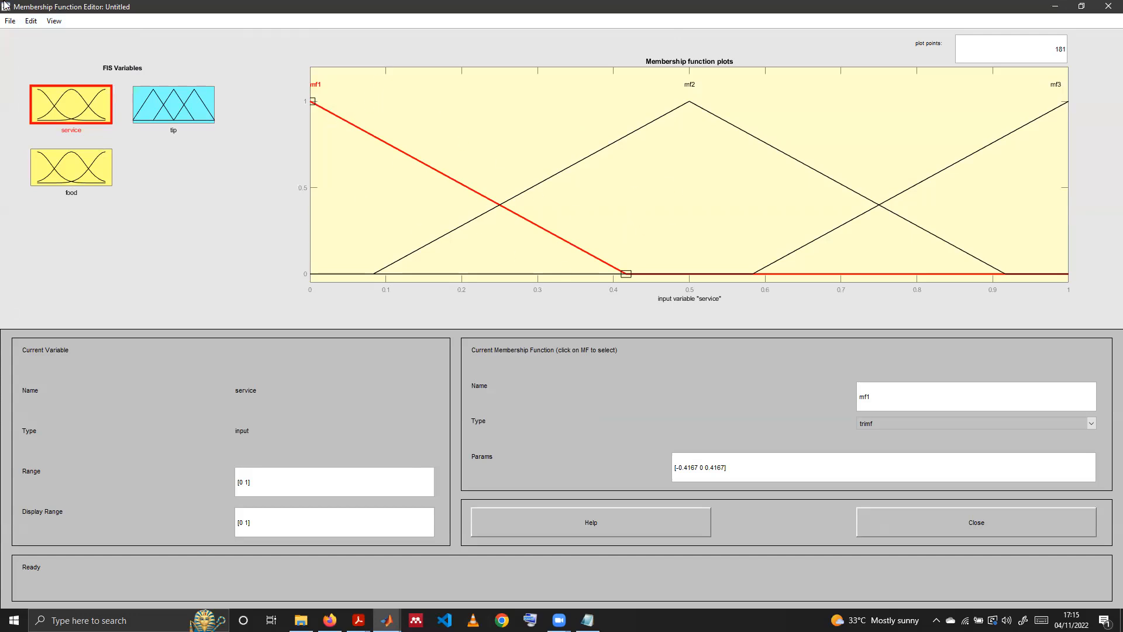
{"action": "left_click", "coordinate": [31, 21]}
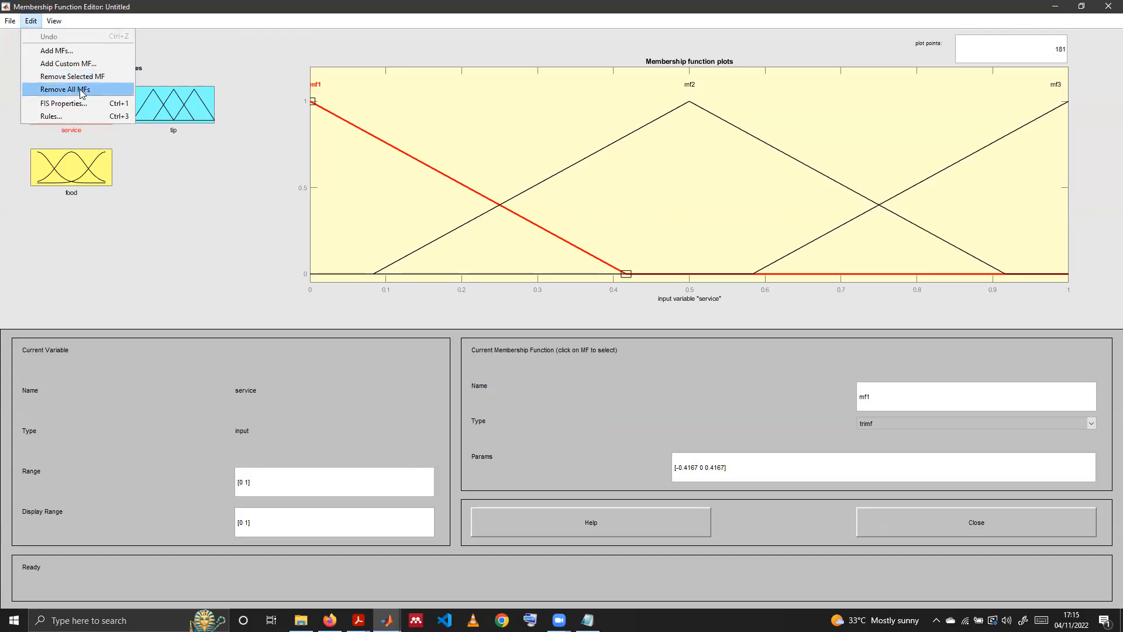
{"action": "left_click", "coordinate": [71, 88]}
Add three triangular (trimf) membership functions to the service input.
{"action": "left_click", "coordinate": [32, 24]}
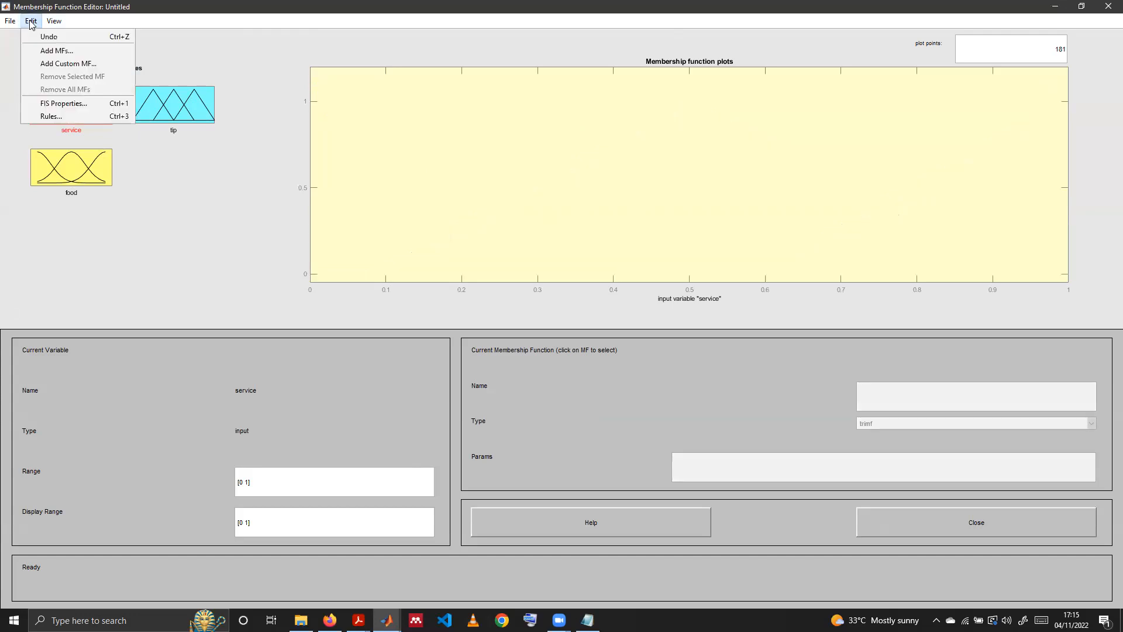
{"action": "left_click", "coordinate": [56, 51]}
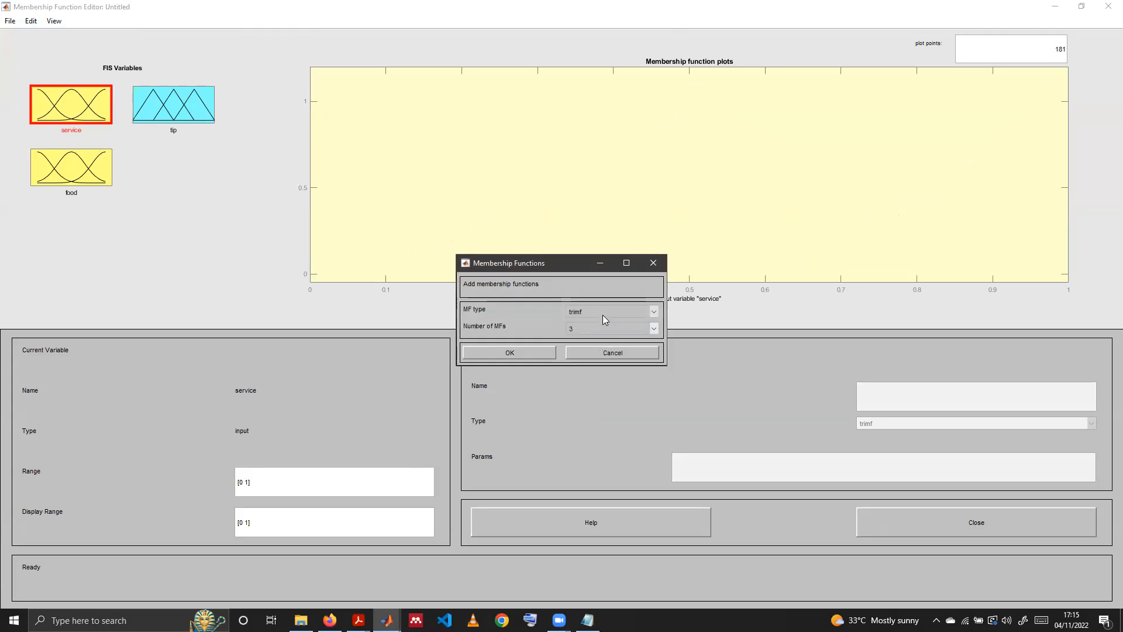
{"action": "left_click", "coordinate": [602, 314]}
{"action": "left_click", "coordinate": [594, 320]}
{"action": "left_click", "coordinate": [539, 355]}
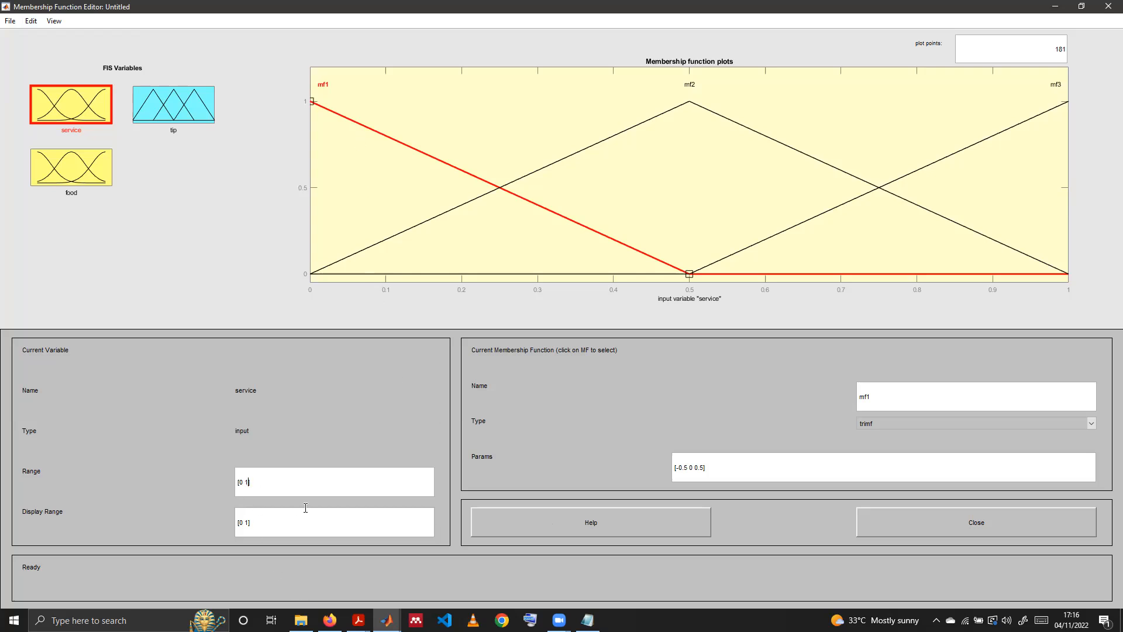
Set the service input's range to [0 10] and rename its first membership function, mf1, as poor.
{"action": "type", "text": "0"}
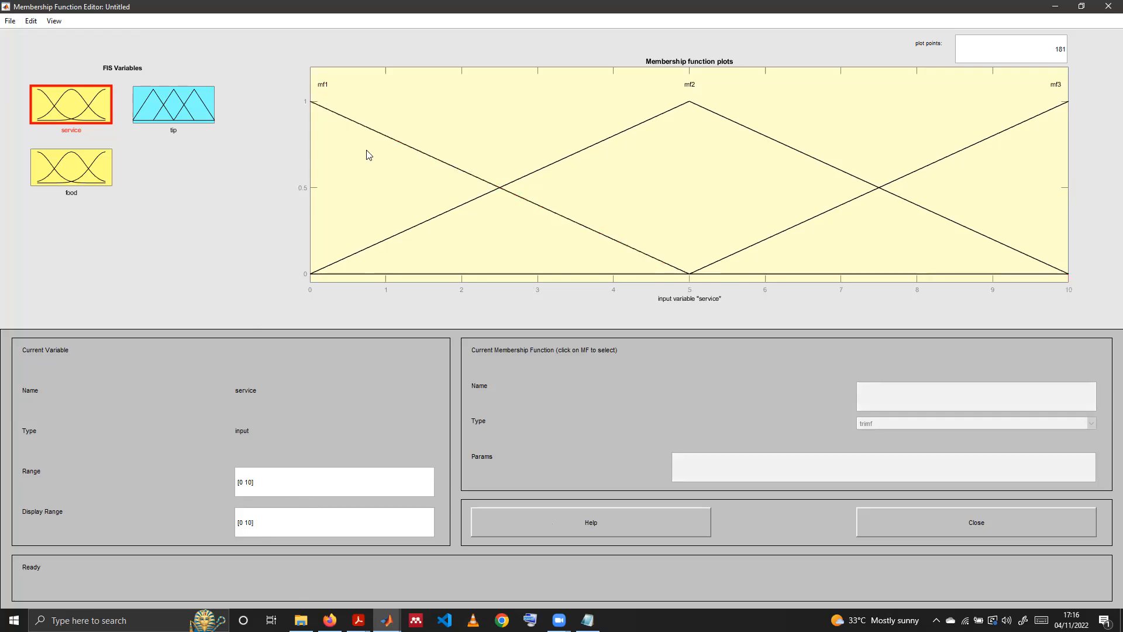
{"action": "left_click", "coordinate": [381, 141]}
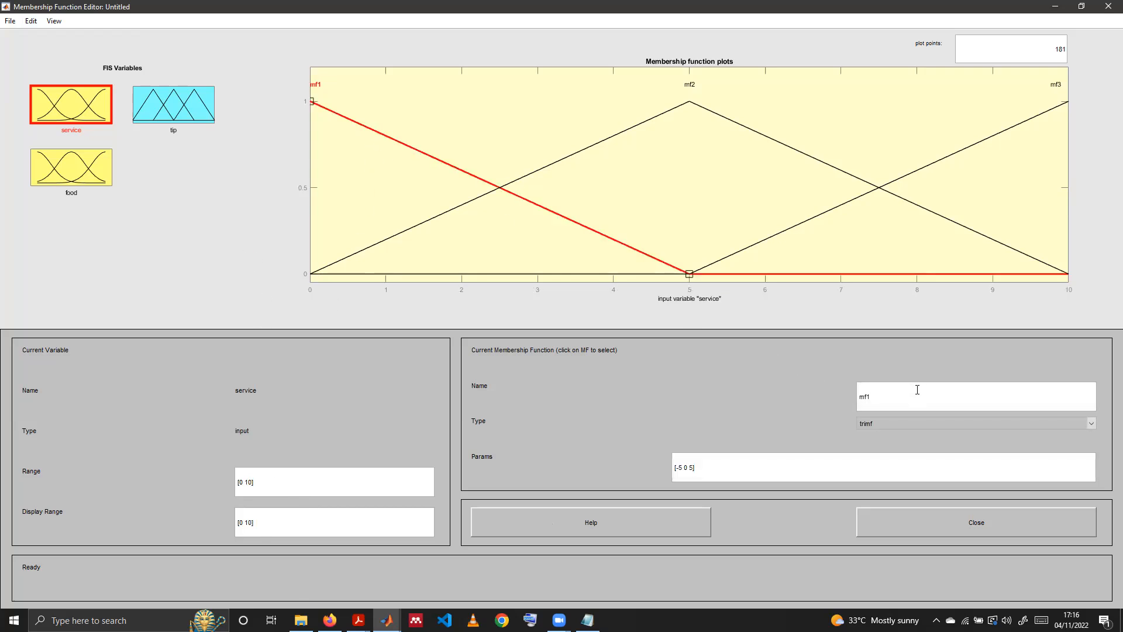
{"action": "double_click", "coordinate": [867, 396]}
{"action": "type", "text": "poor"}
{"action": "key", "text": "Return"}
{"action": "left_click", "coordinate": [559, 258]}
Rename the service membership functions mf2 as good and mf3 as excellent.
{"action": "left_click", "coordinate": [681, 110]}
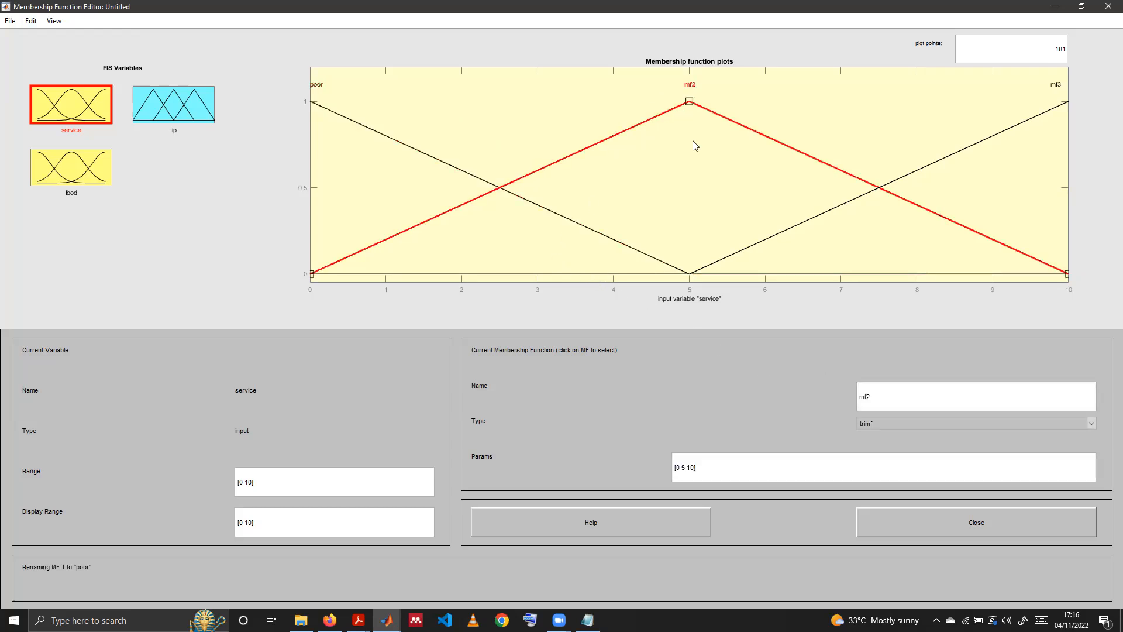
{"action": "left_click_drag", "start_coordinate": [877, 403], "coordinate": [829, 393]}
{"action": "type", "text": "good"}
{"action": "left_click", "coordinate": [785, 188]}
{"action": "left_click", "coordinate": [924, 167]}
{"action": "left_click_drag", "start_coordinate": [877, 397], "coordinate": [847, 391]}
{"action": "type", "text": "excellent"}
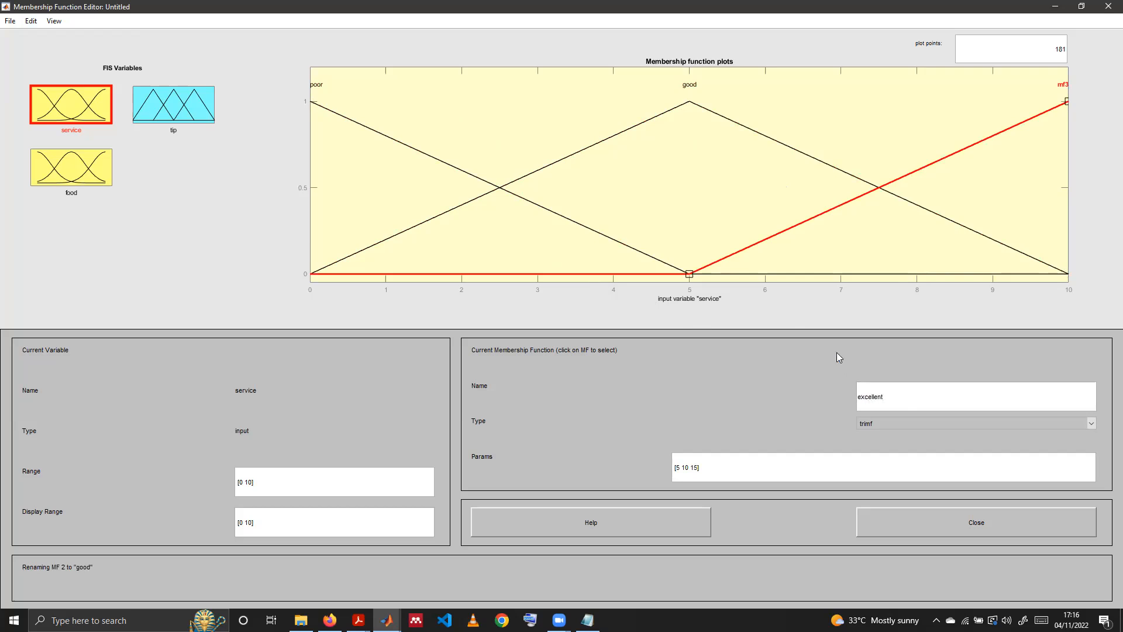
{"action": "left_click", "coordinate": [827, 303]}
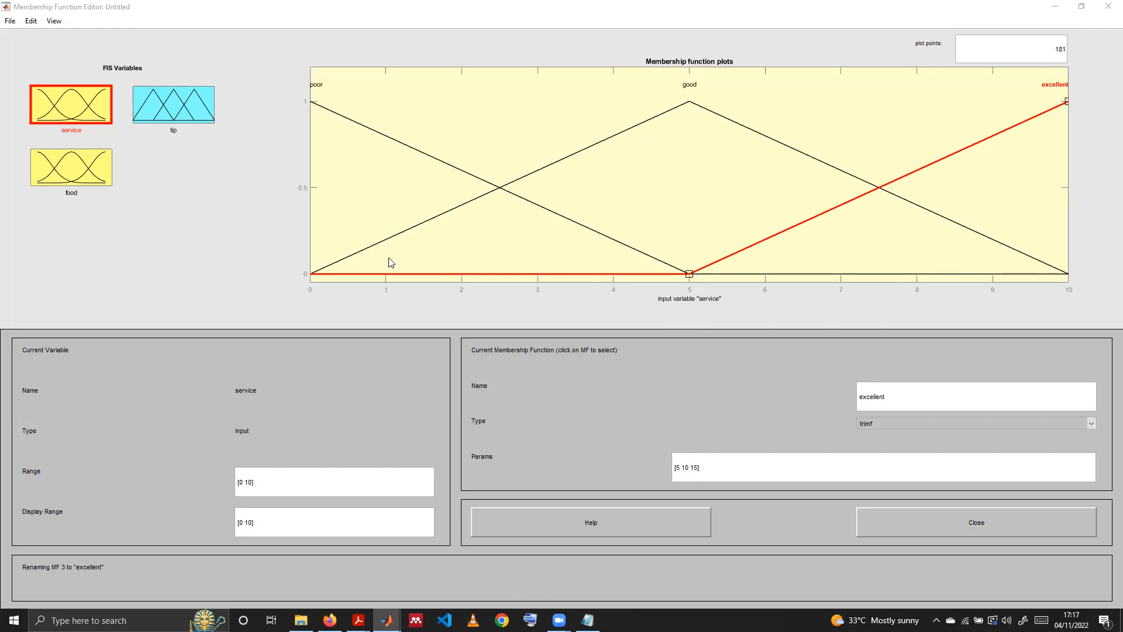
Set the parameters of the service membership function poor to [0 1.5 3].
{"action": "left_click", "coordinate": [336, 113]}
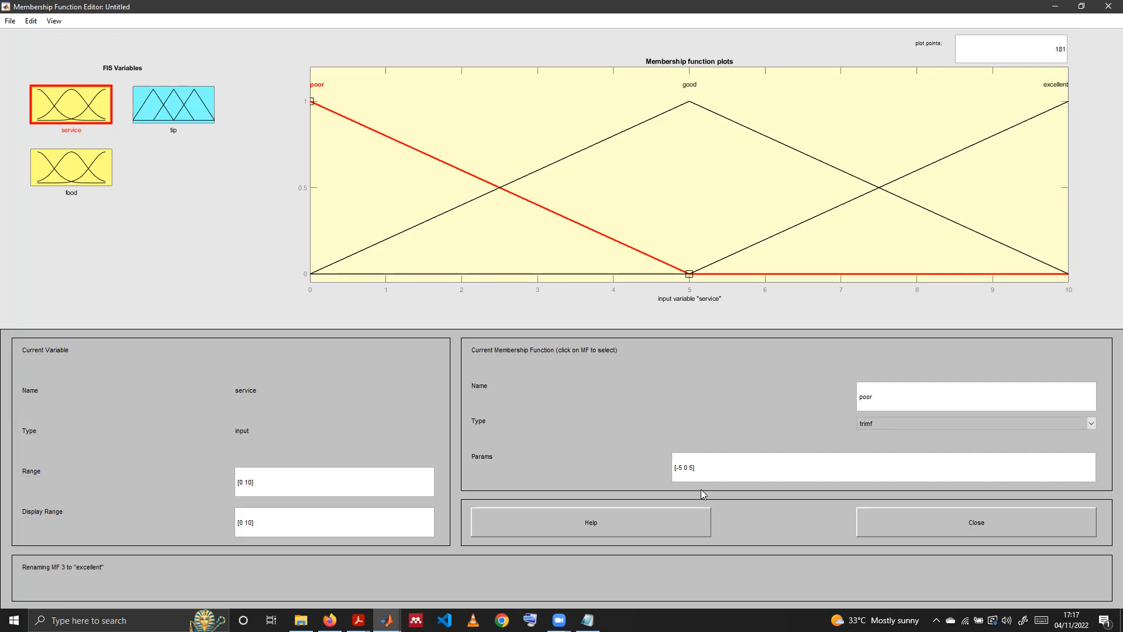
{"action": "left_click_drag", "start_coordinate": [693, 469], "coordinate": [678, 471]}
{"action": "type", "text": "[0 1.5 3]"}
{"action": "left_click", "coordinate": [467, 232]}
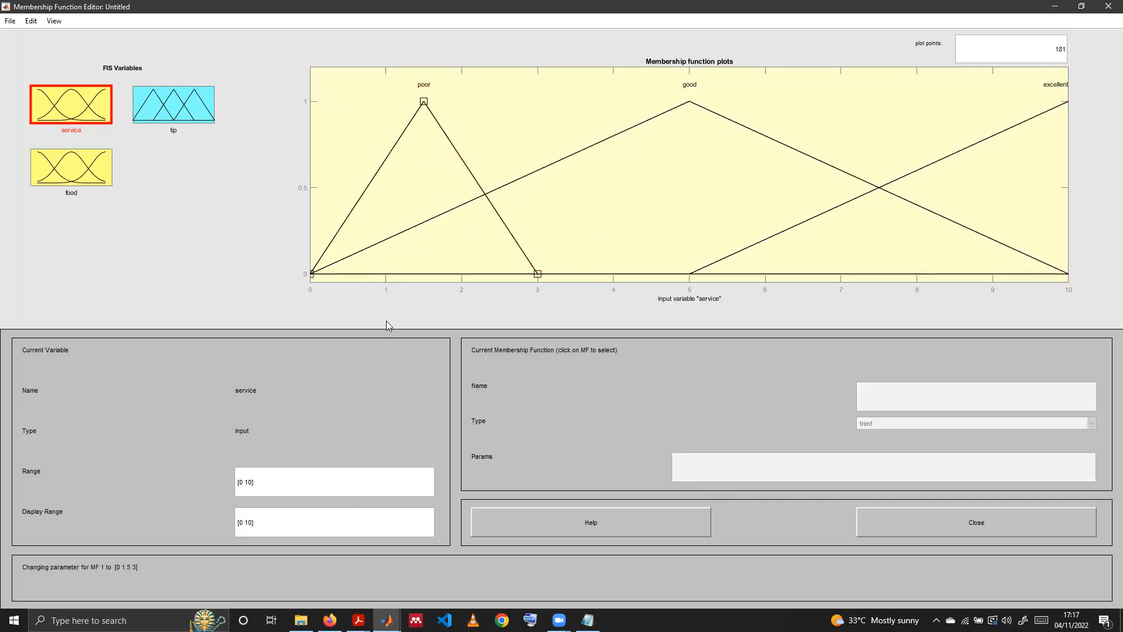
Set the parameters of the service membership function good to [3 4.5 6].
{"action": "left_click", "coordinate": [616, 136]}
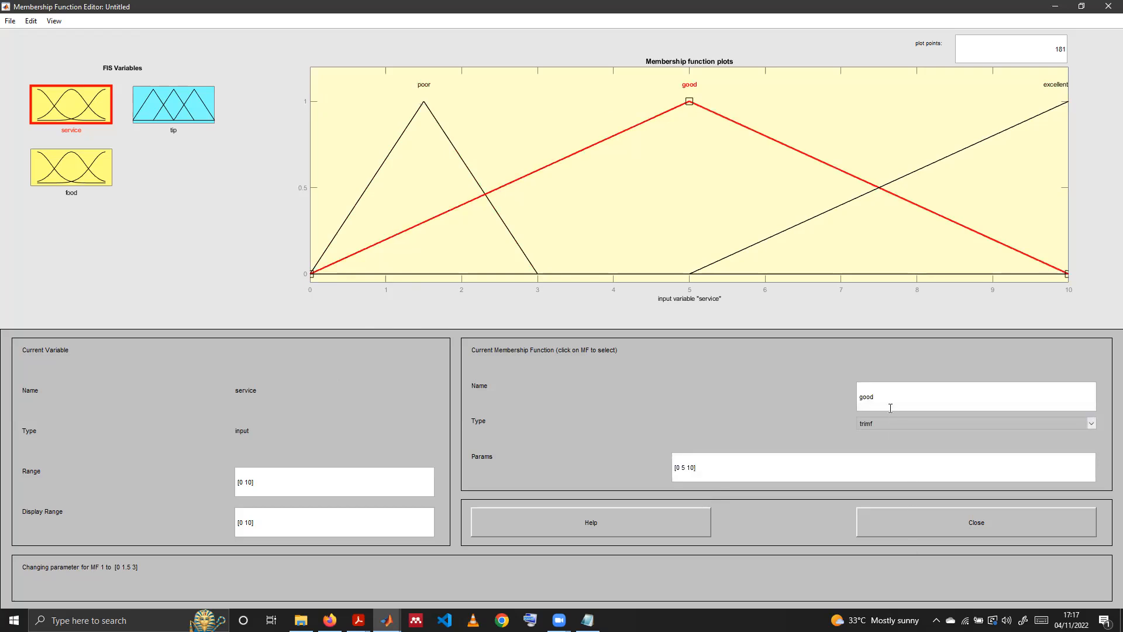
{"action": "left_click", "coordinate": [692, 467]}
{"action": "key", "text": "BackSpace"}
{"action": "key", "text": "BackSpace"}
{"action": "key", "text": "BackSpace"}
{"action": "key", "text": "BackSpace"}
{"action": "key", "text": "BackSpace"}
{"action": "key", "text": "BackSpace"}
{"action": "key", "text": "BackSpace"}
{"action": "type", "text": "3 4."}
{"action": "key", "text": "Return"}
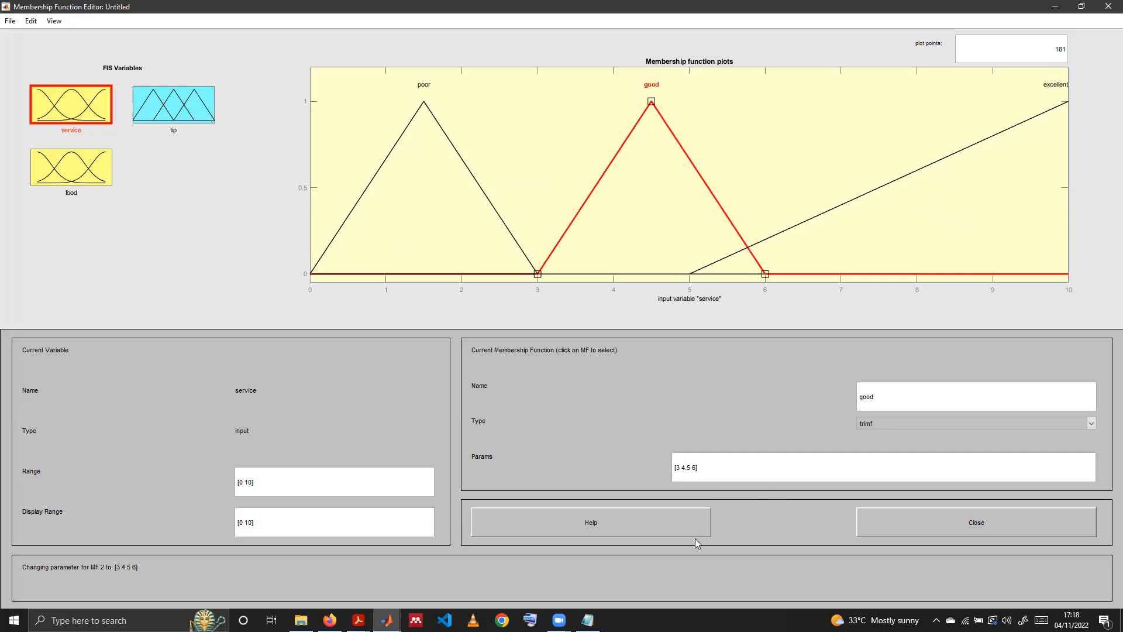
{"action": "left_click_drag", "start_coordinate": [696, 467], "coordinate": [674, 467]}
{"action": "type", "text": "[6 8 10]"}
{"action": "key", "text": "Return"}
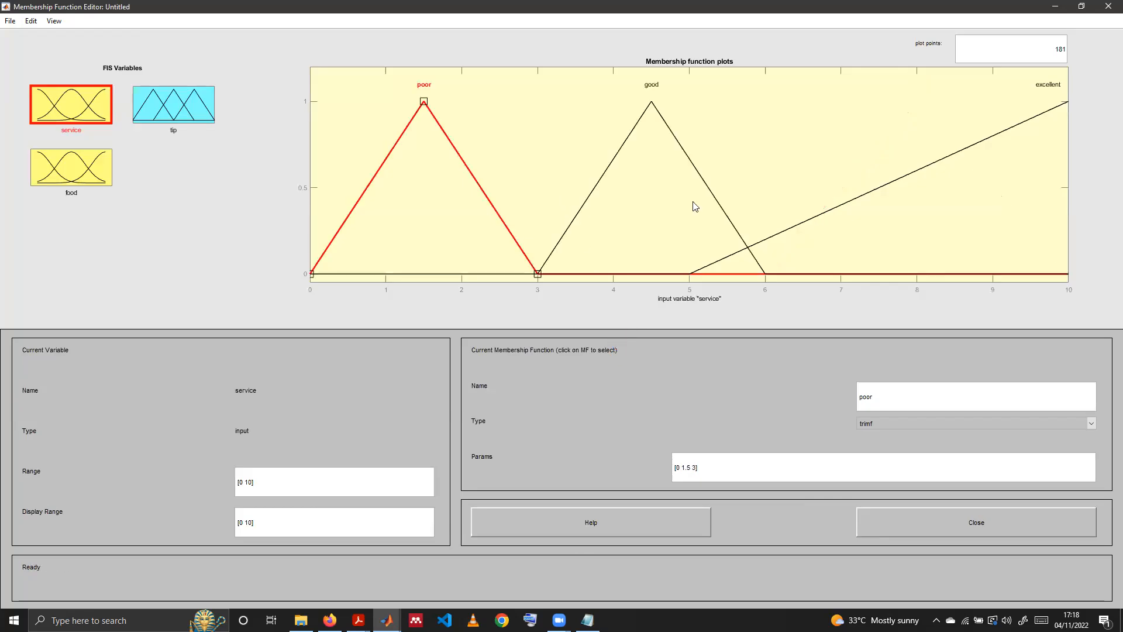
Set the parameters of the service membership function excellent to [6 8 10].
{"action": "left_click", "coordinate": [798, 228]}
{"action": "left_click", "coordinate": [801, 228]}
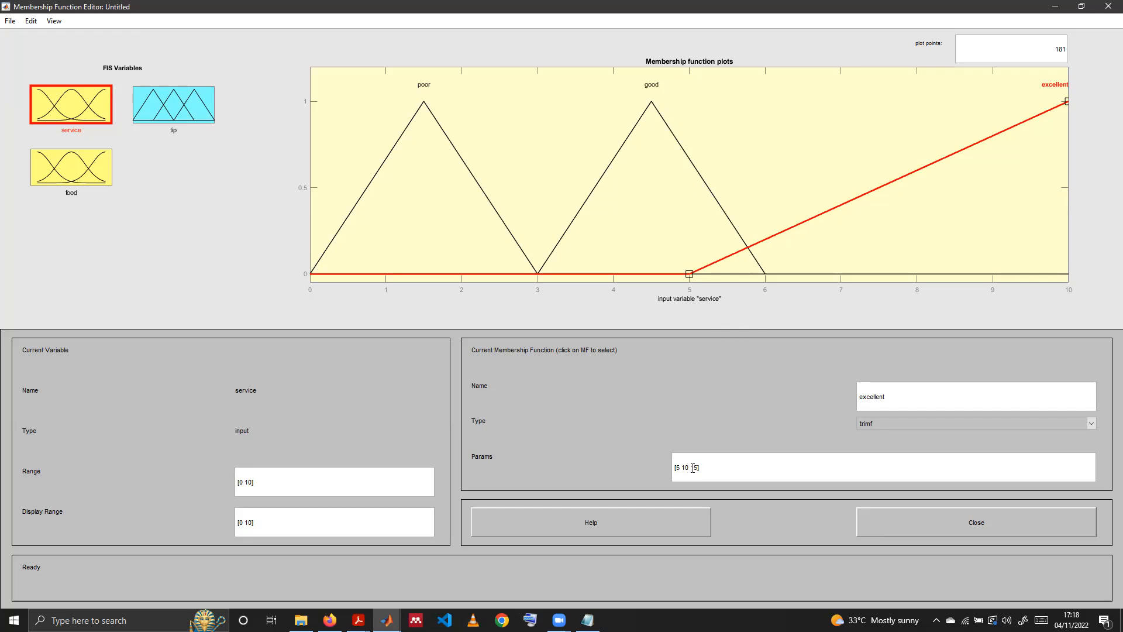
{"action": "left_click_drag", "start_coordinate": [700, 467], "coordinate": [675, 467]}
{"action": "type", "text": "5 8 10"}
{"action": "key", "text": "Return"}
{"action": "left_click", "coordinate": [701, 471]}
{"action": "key", "text": "BackSpace"}
{"action": "key", "text": "BackSpace"}
{"action": "key", "text": "BackSpace"}
{"action": "key", "text": "BackSpace"}
{"action": "key", "text": "BackSpace"}
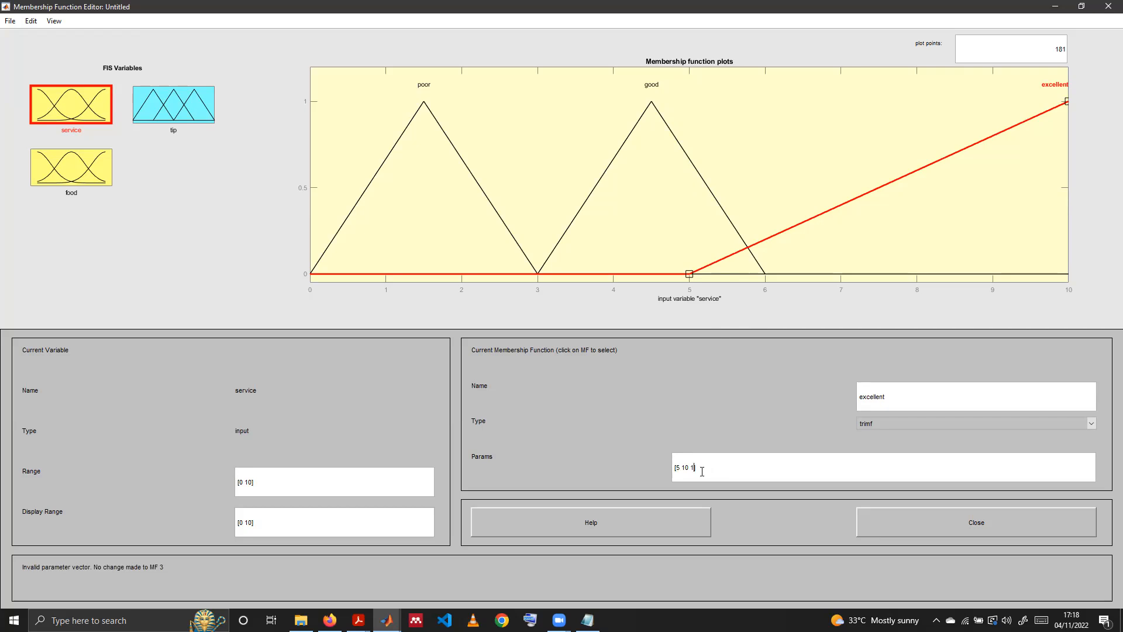
{"action": "key", "text": "BackSpace"}
{"action": "key", "text": "BackSpace"}
{"action": "key", "text": "BackSpace"}
{"action": "type", "text": "6 8 10"}
{"action": "key", "text": "Return"}
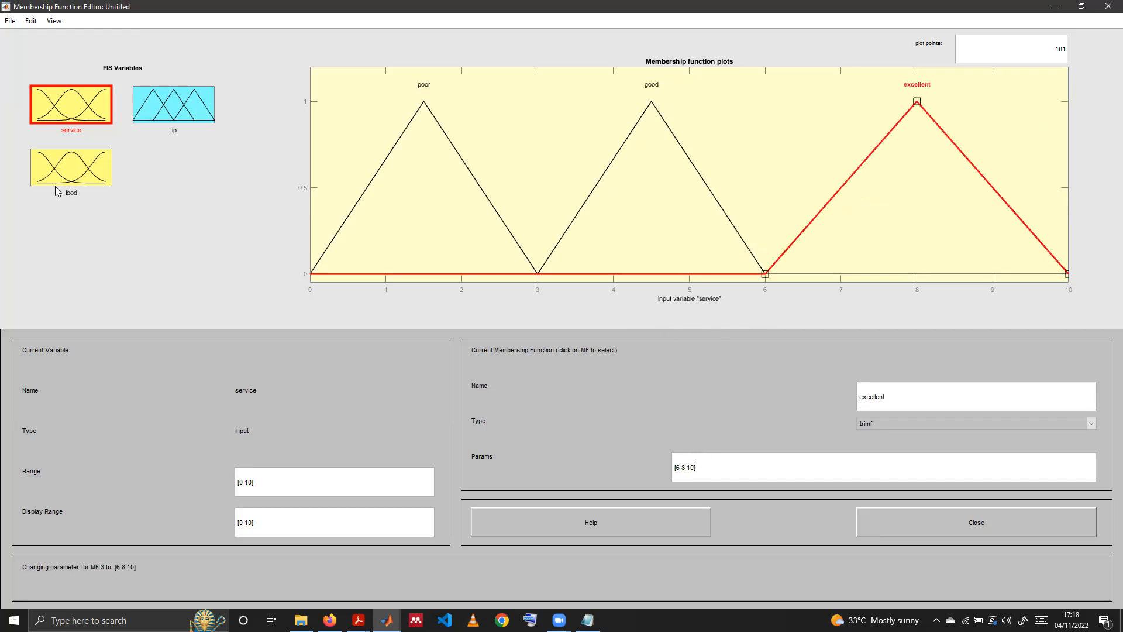
Remove all existing membership functions from the food input.
{"action": "left_click", "coordinate": [83, 171]}
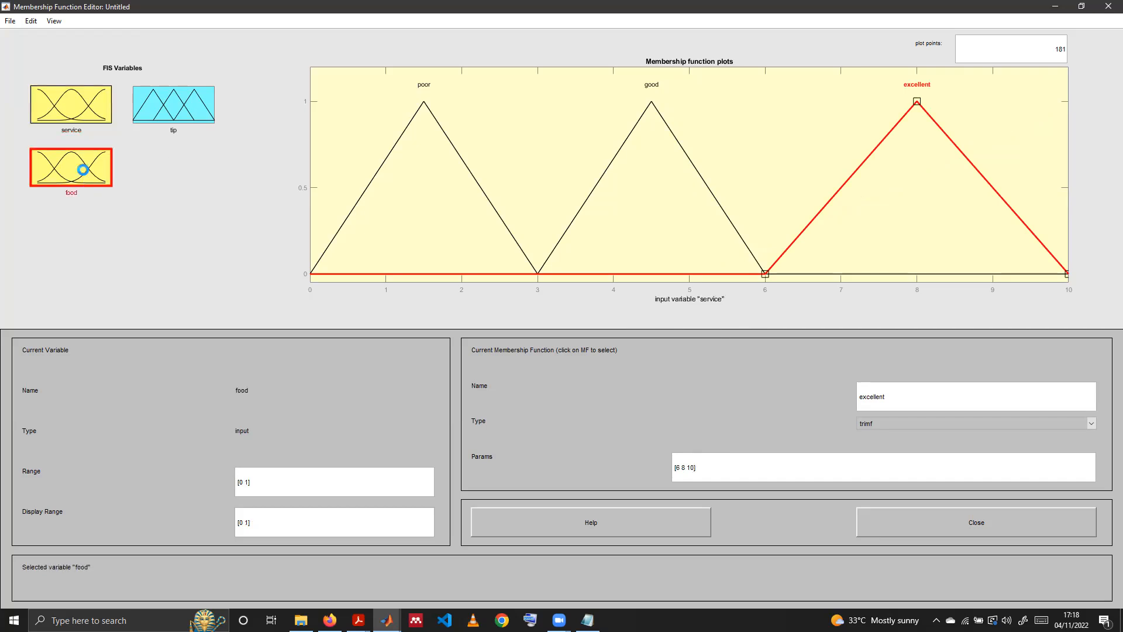
{"action": "left_click", "coordinate": [31, 21]}
{"action": "left_click", "coordinate": [64, 89]}
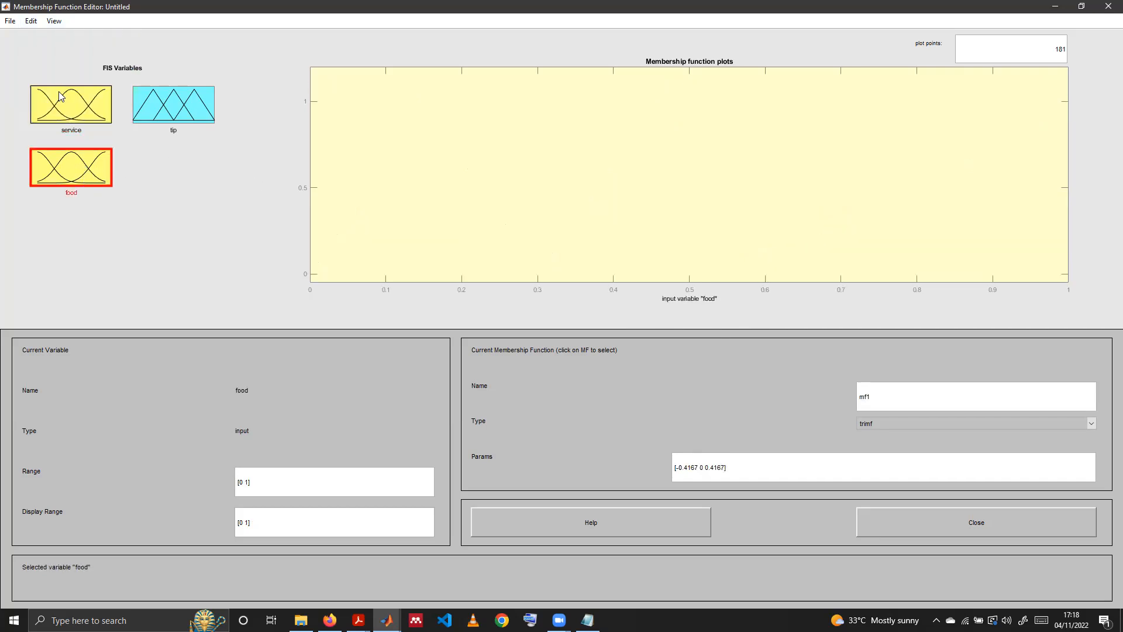
Add three trapezoidal (trapmf) membership functions to the food input.
{"action": "left_click", "coordinate": [31, 21]}
{"action": "left_click", "coordinate": [46, 51]}
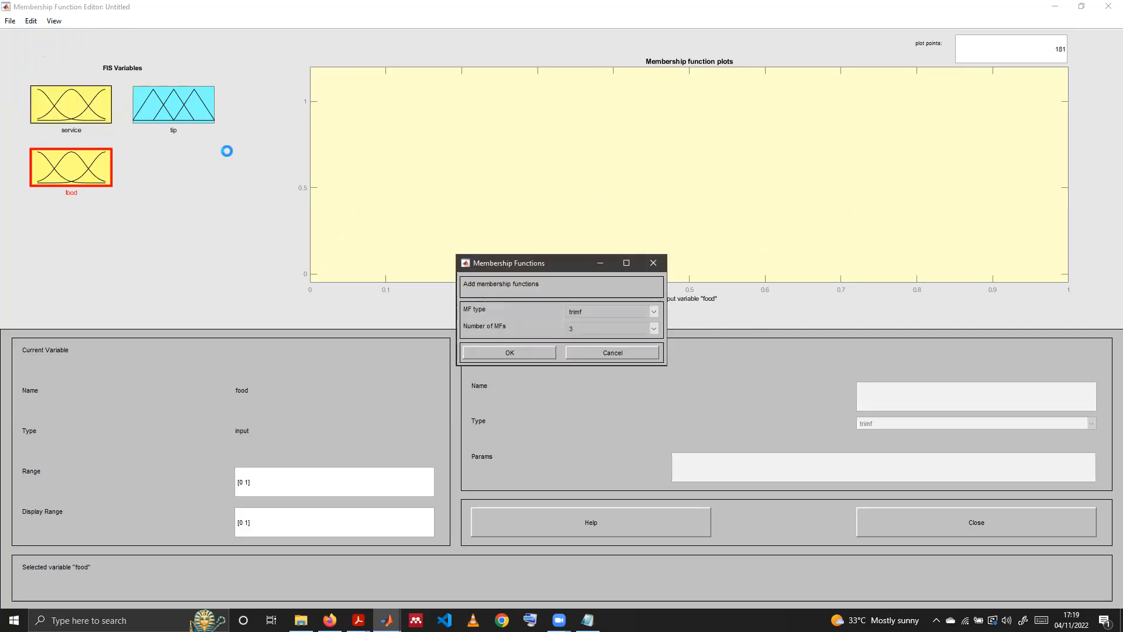
{"action": "left_click", "coordinate": [613, 318]}
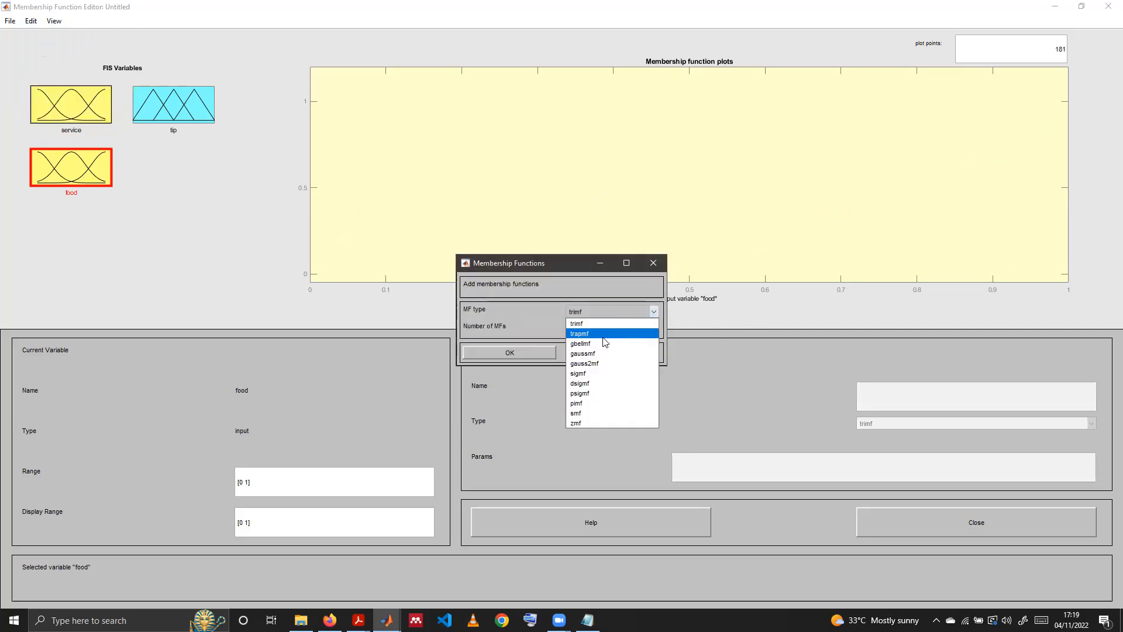
{"action": "left_click", "coordinate": [593, 338]}
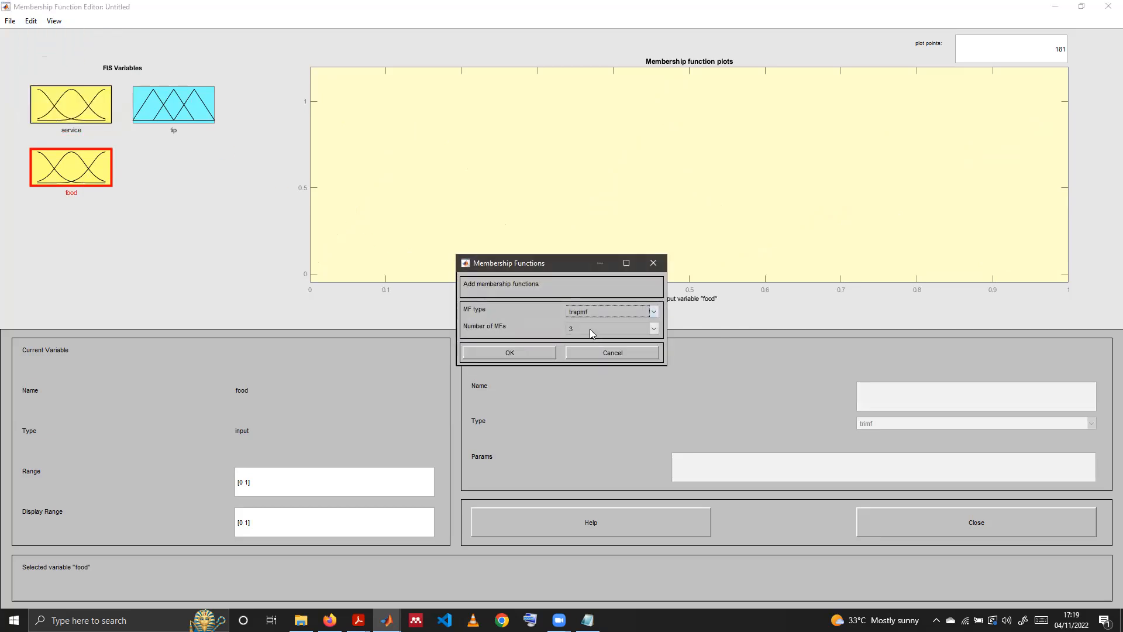
{"action": "left_click", "coordinate": [531, 352]}
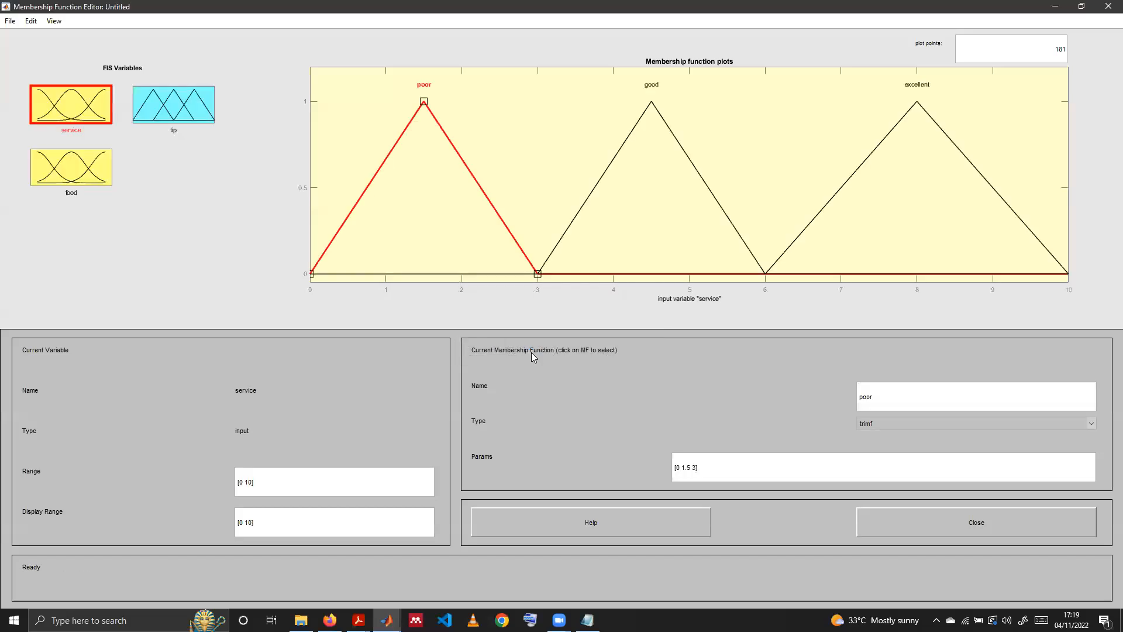
Rename the food membership functions mf1 as bad and mf2 as okay.
{"action": "left_click", "coordinate": [77, 170]}
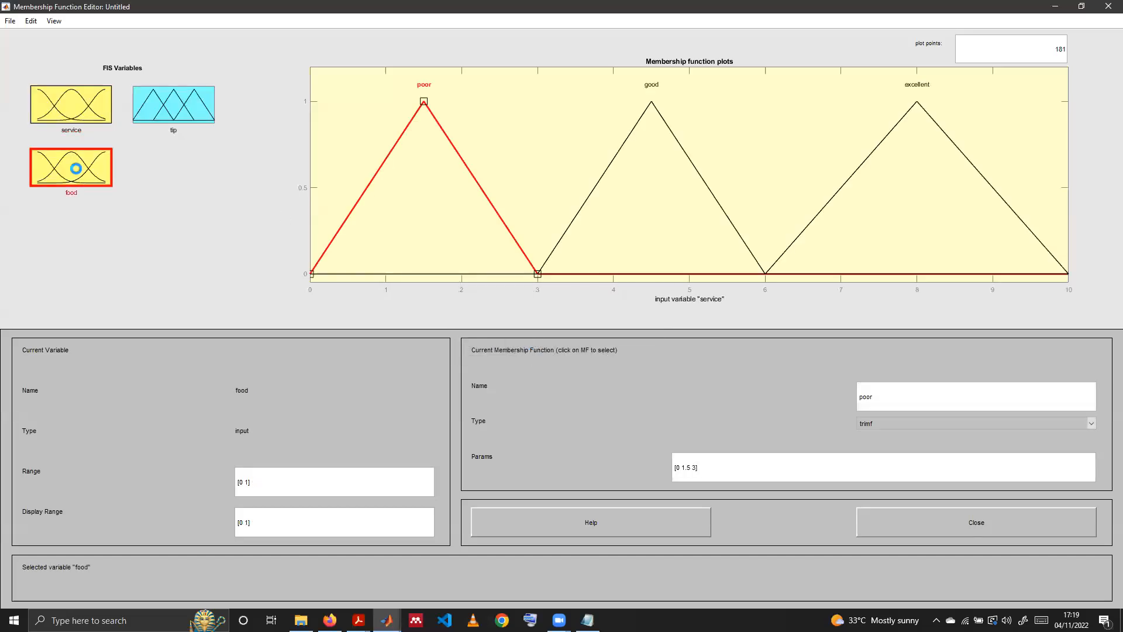
{"action": "left_click_drag", "start_coordinate": [889, 396], "coordinate": [845, 396]}
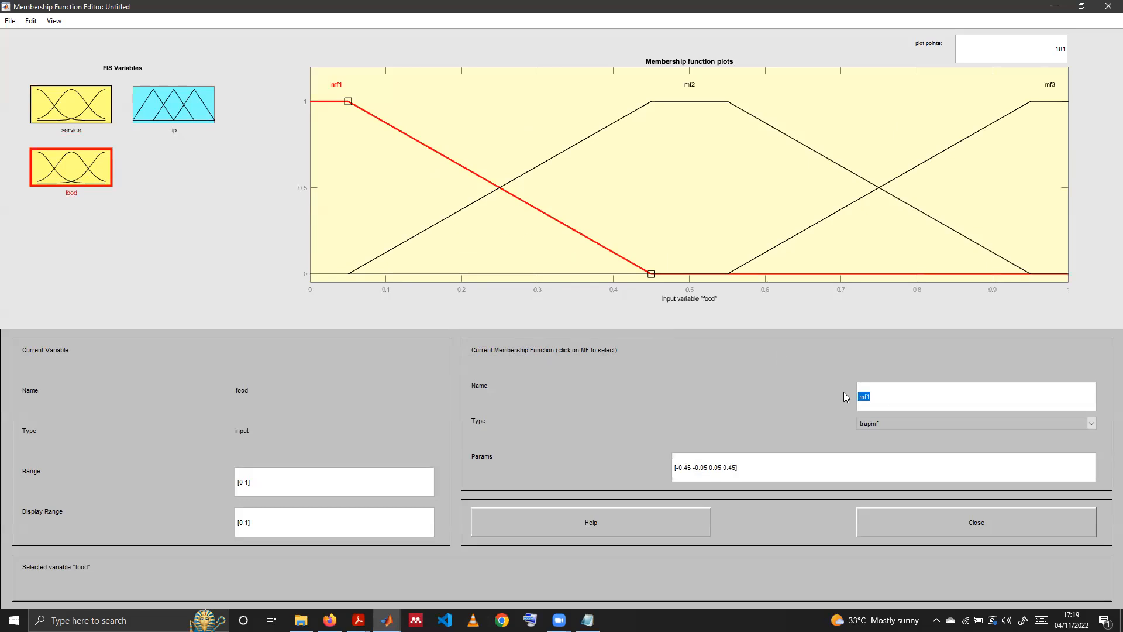
{"action": "type", "text": "bad"}
{"action": "left_click", "coordinate": [711, 103]}
{"action": "left_click", "coordinate": [711, 103]}
{"action": "key", "text": "ctrl+a"}
{"action": "type", "text": "okay"}
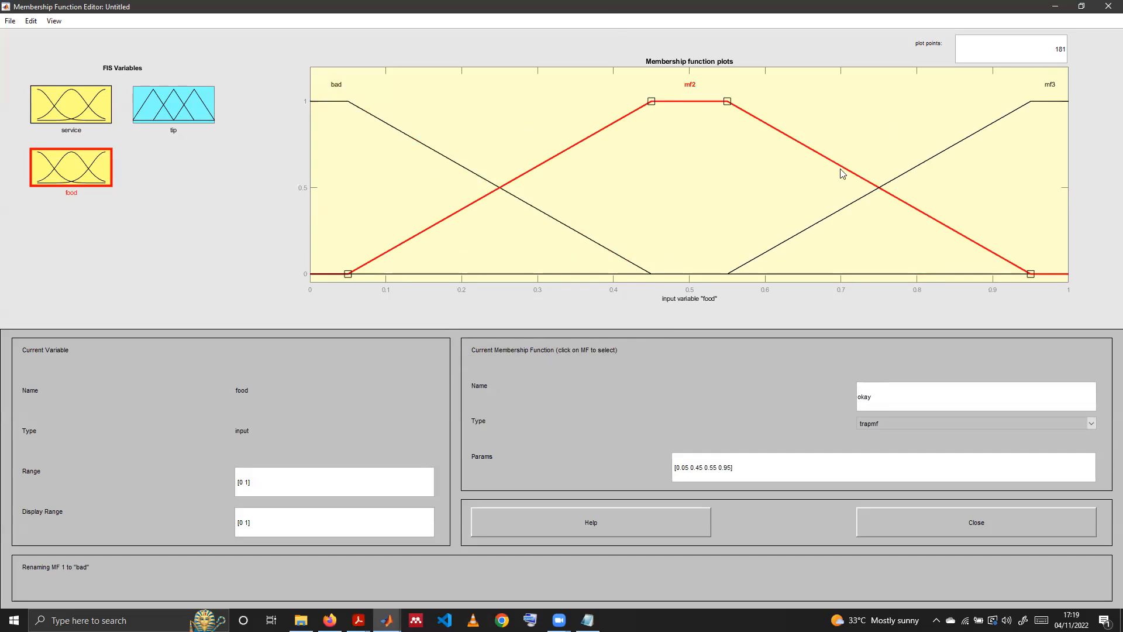
Rename the third food membership function, mf3, as delicious.
{"action": "left_click", "coordinate": [906, 176]}
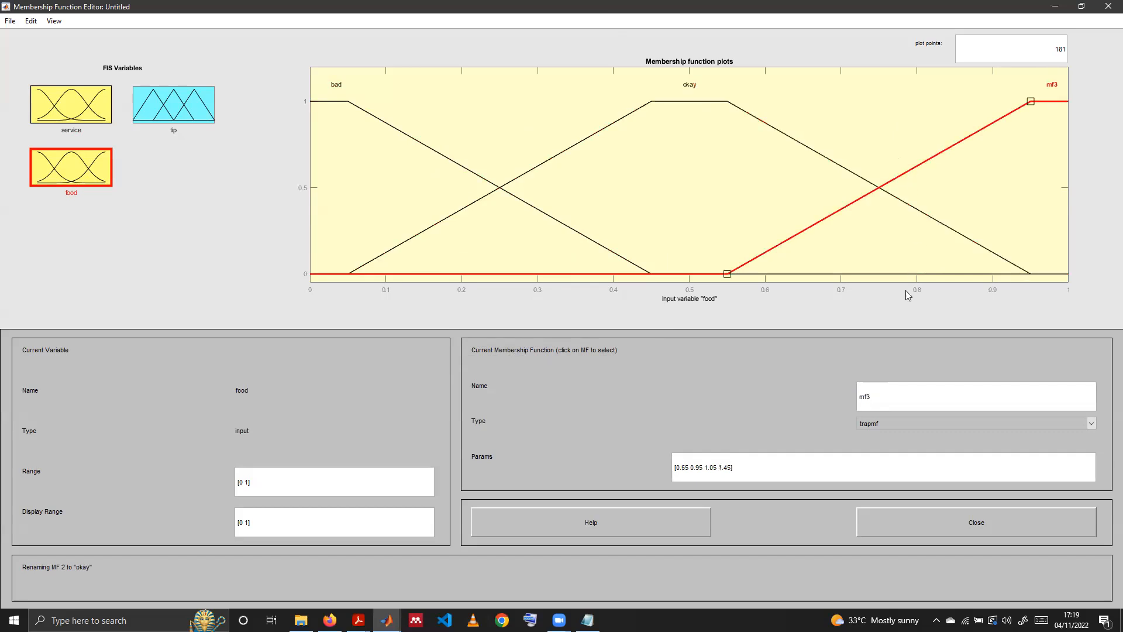
{"action": "left_click", "coordinate": [860, 397]}
{"action": "double_click", "coordinate": [865, 397]}
{"action": "key", "text": "BackSpace"}
{"action": "type", "text": "delicious"}
{"action": "key", "text": "Return"}
Set the range of the food input to [0 10].
{"action": "left_click", "coordinate": [461, 167]}
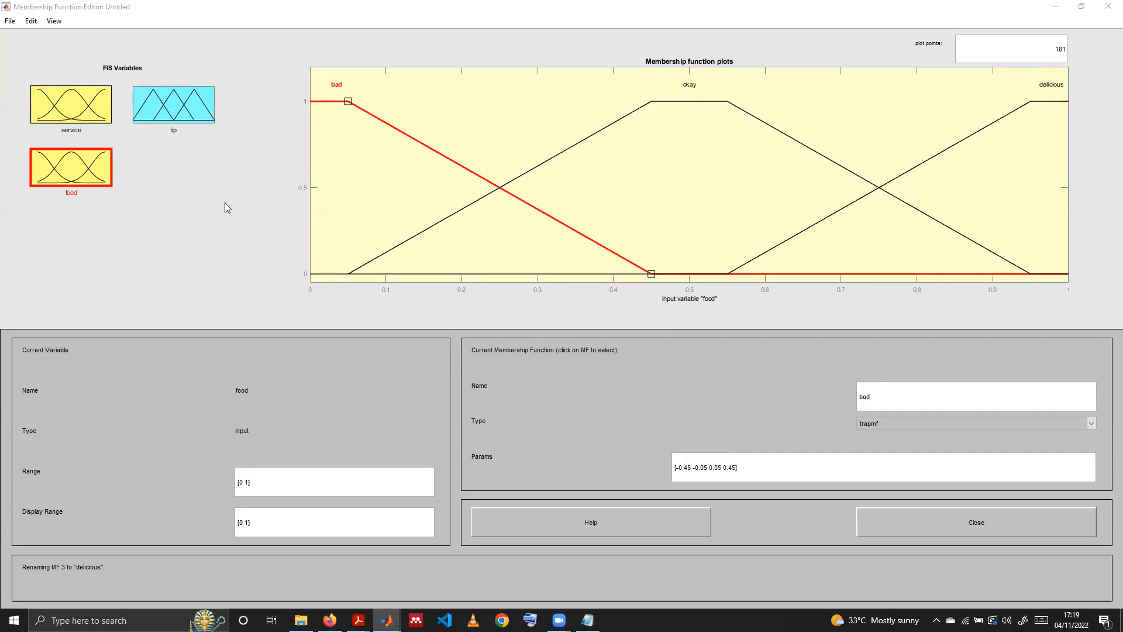
{"action": "left_click", "coordinate": [250, 483]}
{"action": "type", "text": "0"}
{"action": "left_click", "coordinate": [382, 310]}
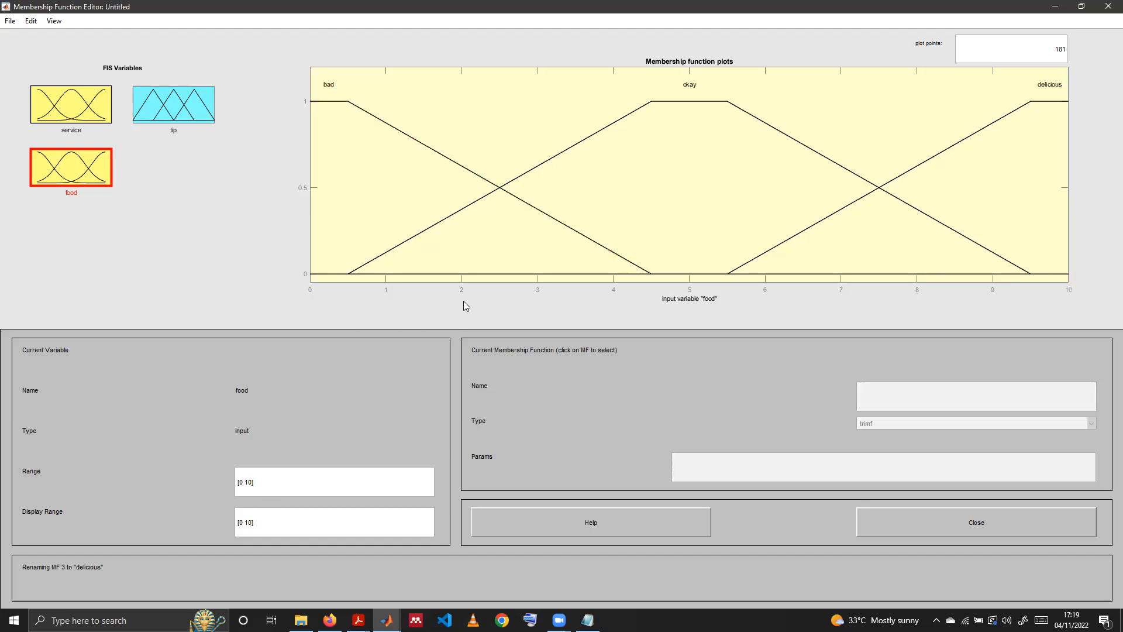
Set the parameters of the food membership function bad to [0 1 2 3].
{"action": "left_click", "coordinate": [462, 169]}
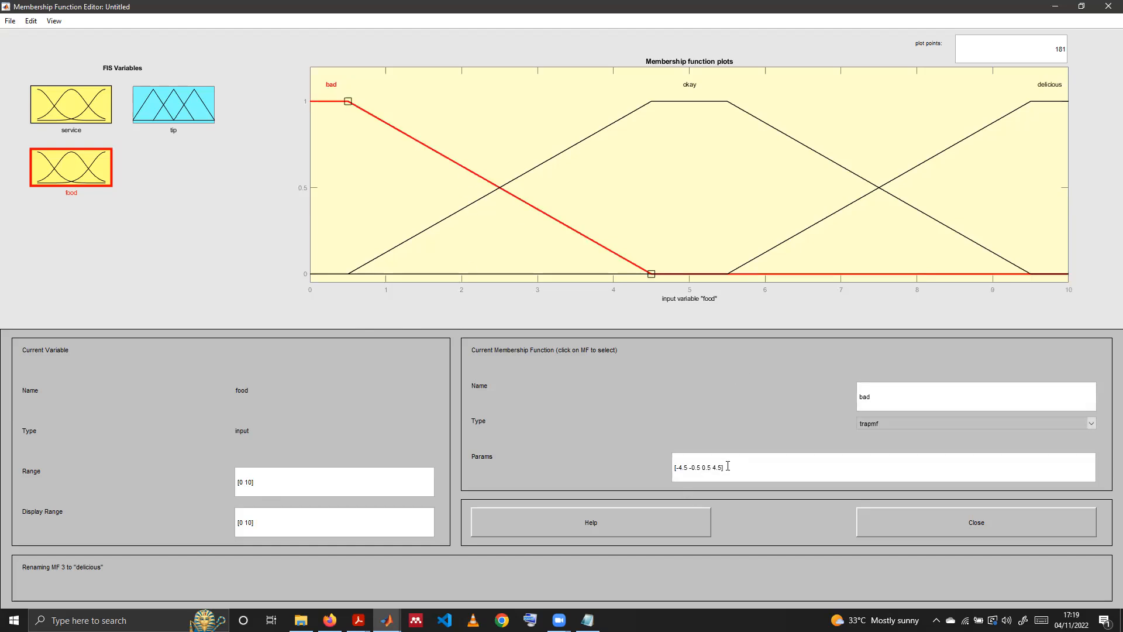
{"action": "left_click_drag", "start_coordinate": [721, 468], "coordinate": [676, 468]}
{"action": "type", "text": "0 1.5"}
{"action": "type", "text": " 3"}
{"action": "key", "text": "BackSpace"}
{"action": "key", "text": "BackSpace"}
{"action": "key", "text": "BackSpace"}
{"action": "key", "text": "BackSpace"}
{"action": "type", "text": "2 3"}
{"action": "key", "text": "Return"}
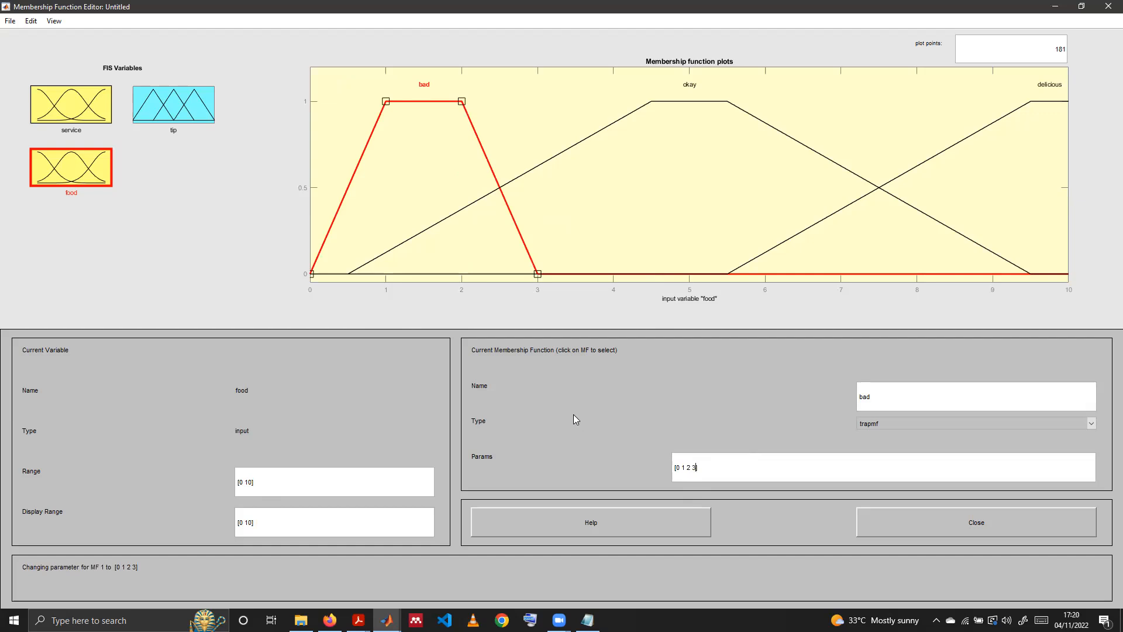
Set the parameters of the food membership function okay to [3 4 6 7].
{"action": "left_click", "coordinate": [608, 127]}
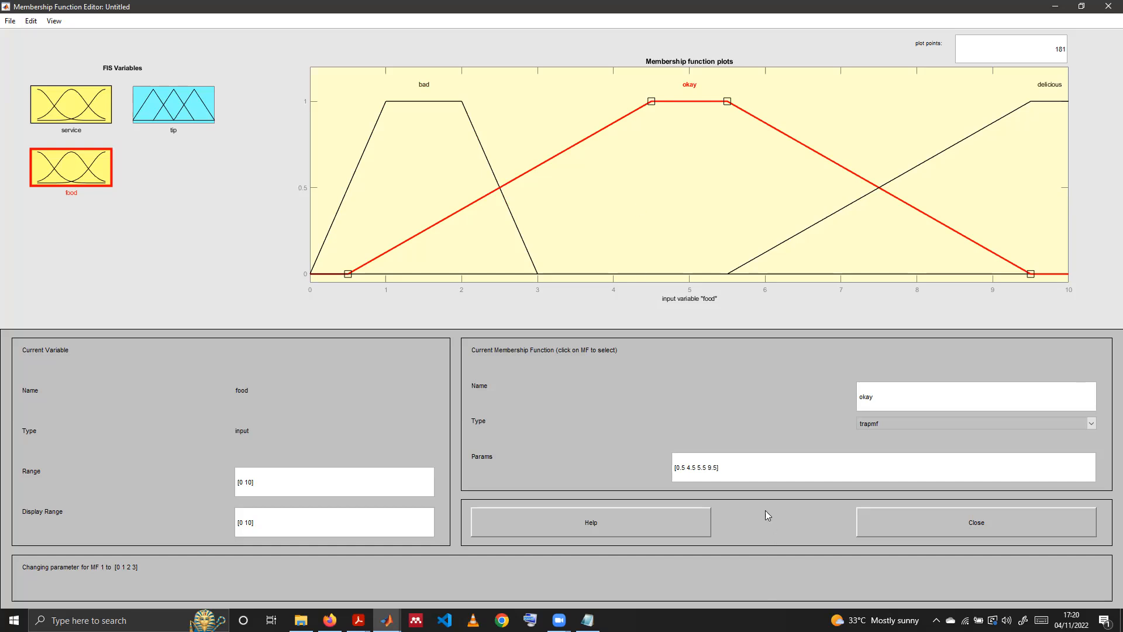
{"action": "left_click_drag", "start_coordinate": [716, 468], "coordinate": [677, 470]}
{"action": "type", "text": "[3 5 7"}
{"action": "left_click", "coordinate": [749, 308]}
{"action": "left_click_drag", "start_coordinate": [716, 467], "coordinate": [676, 467]}
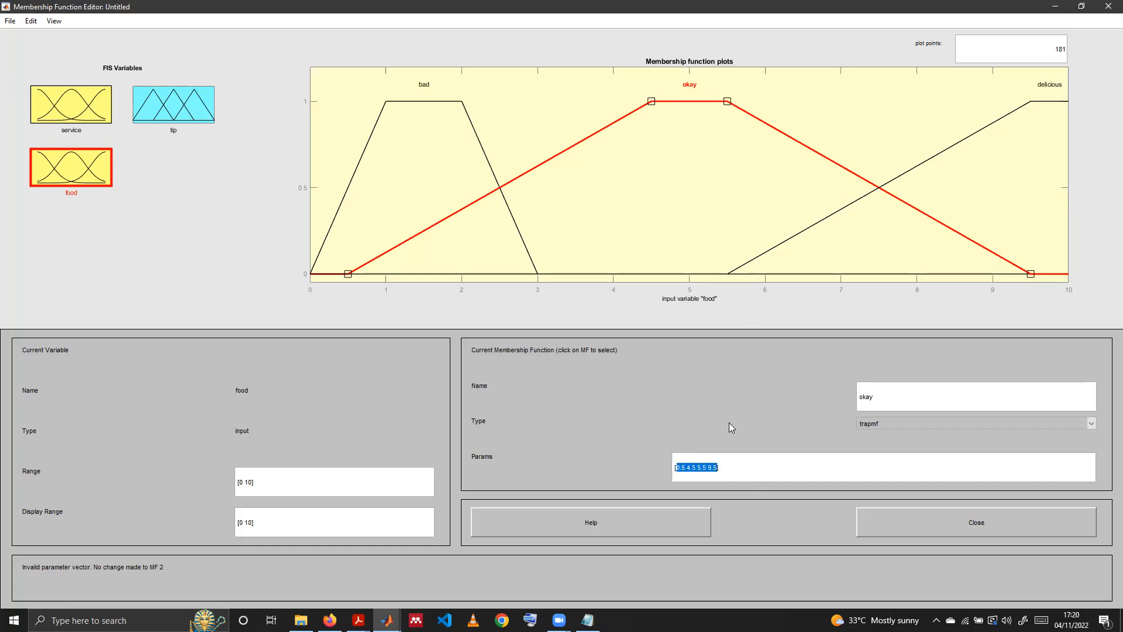
{"action": "type", "text": "3 4 6 7"}
{"action": "key", "text": "Return"}
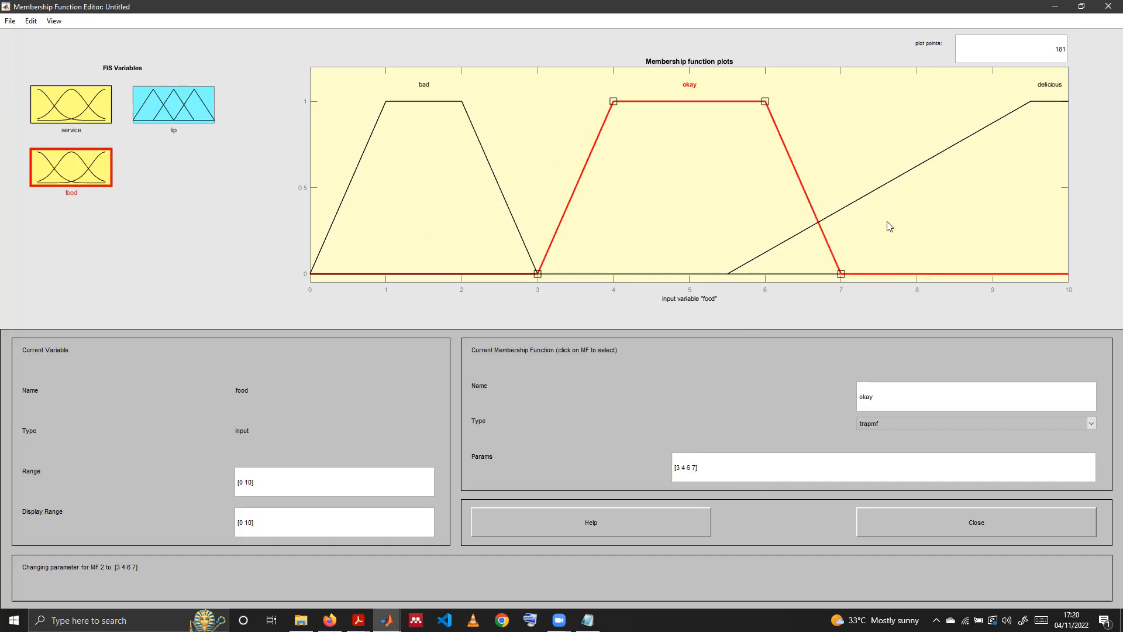
Set the parameters of the food membership function delicious to [6 7 9 10].
{"action": "left_click", "coordinate": [899, 183]}
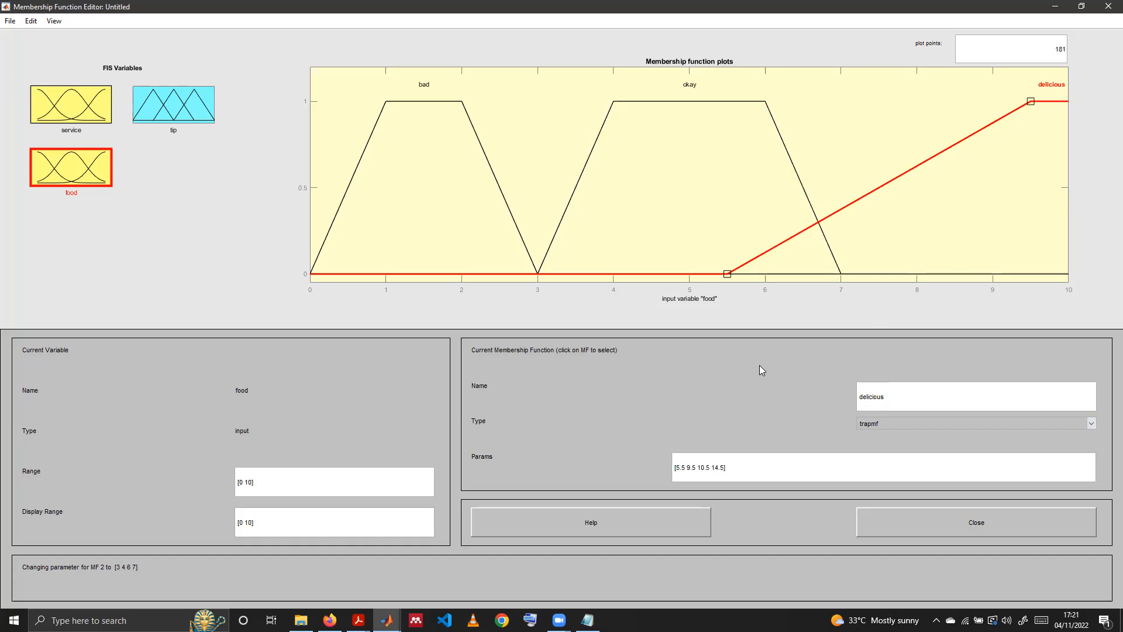
{"action": "left_click_drag", "start_coordinate": [724, 466], "coordinate": [676, 467]}
{"action": "type", "text": "6 7"}
{"action": "key", "text": "BackSpace"}
{"action": "key", "text": "BackSpace"}
{"action": "key", "text": "BackSpace"}
{"action": "type", "text": "[6 7 9 10]"}
{"action": "key", "text": "Return"}
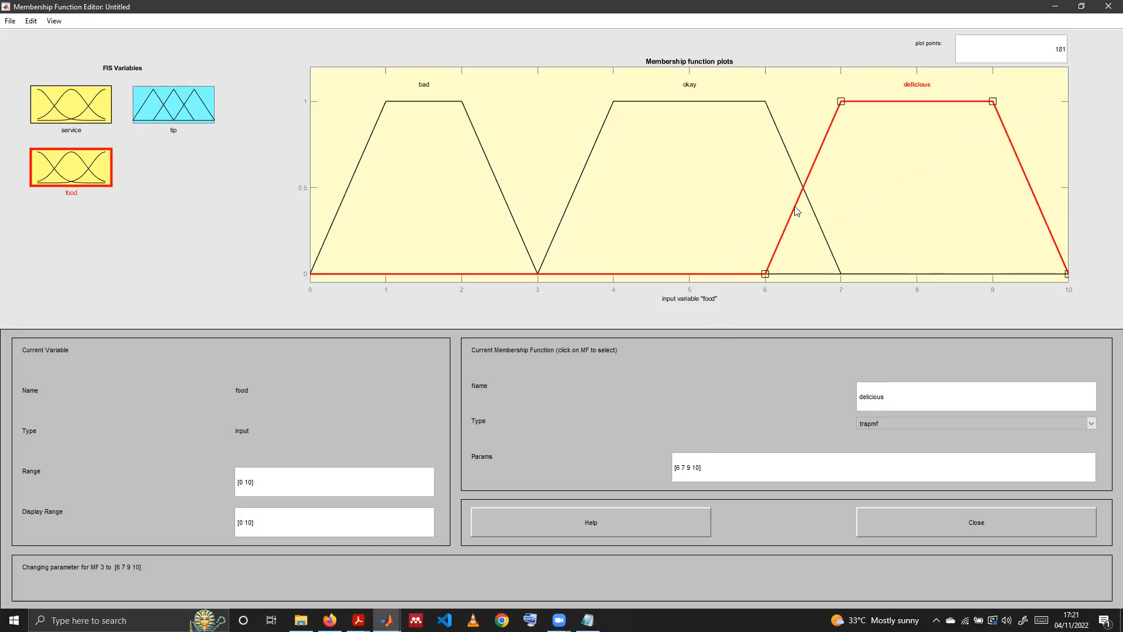
Replace all membership functions of the tip output with three new trimf functions.
{"action": "left_click", "coordinate": [204, 121]}
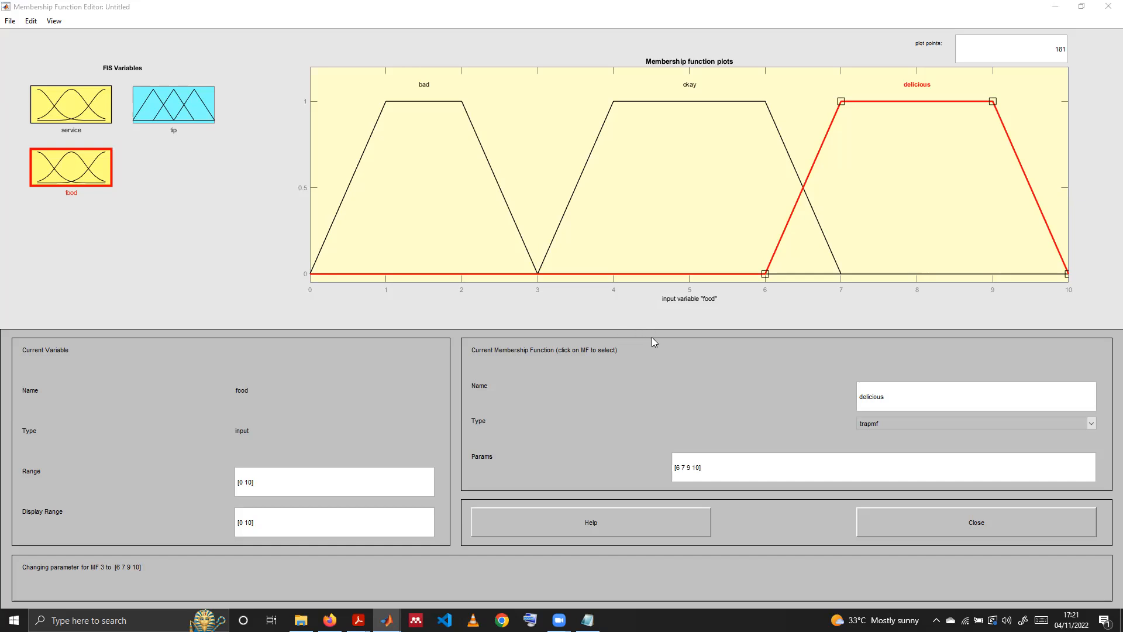
{"action": "left_click", "coordinate": [200, 114]}
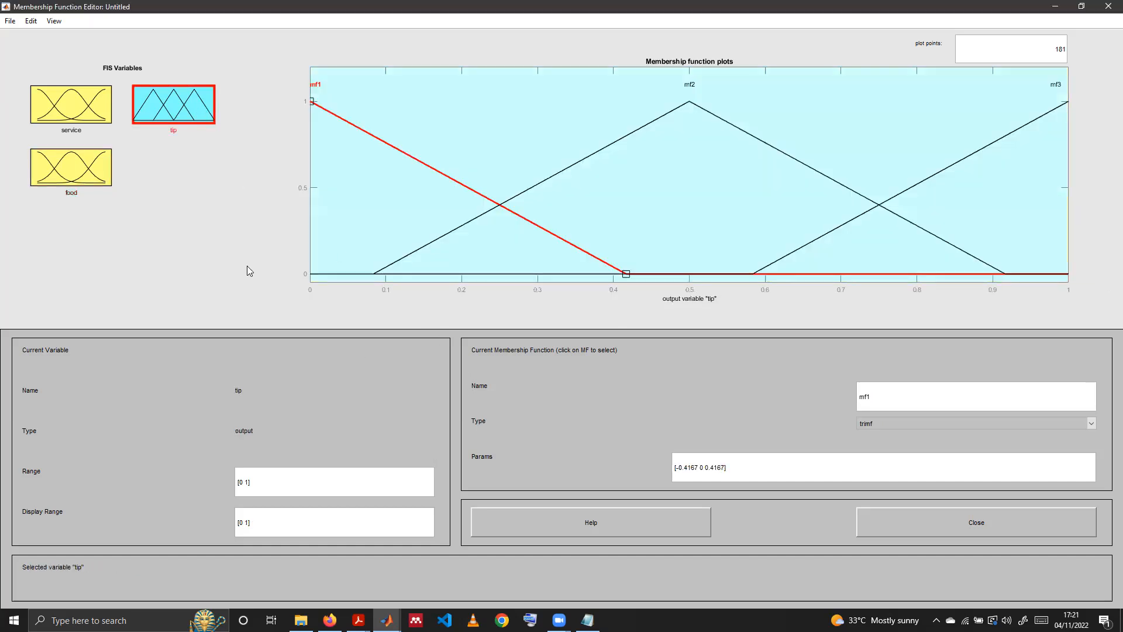
{"action": "left_click", "coordinate": [31, 20]}
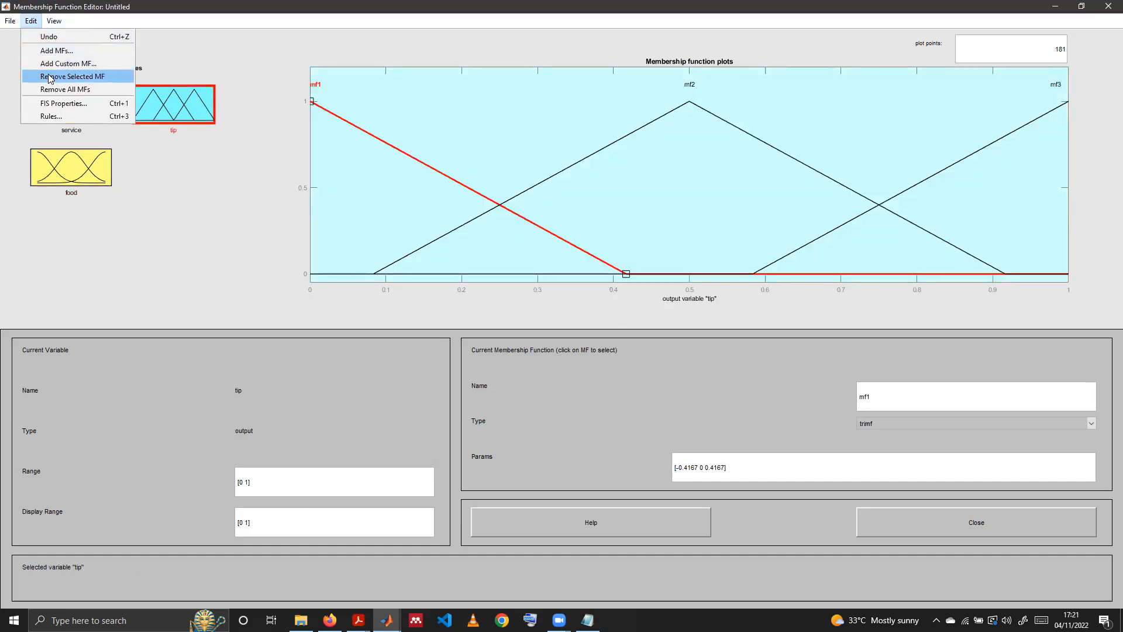
{"action": "left_click", "coordinate": [51, 89]}
{"action": "left_click", "coordinate": [32, 23]}
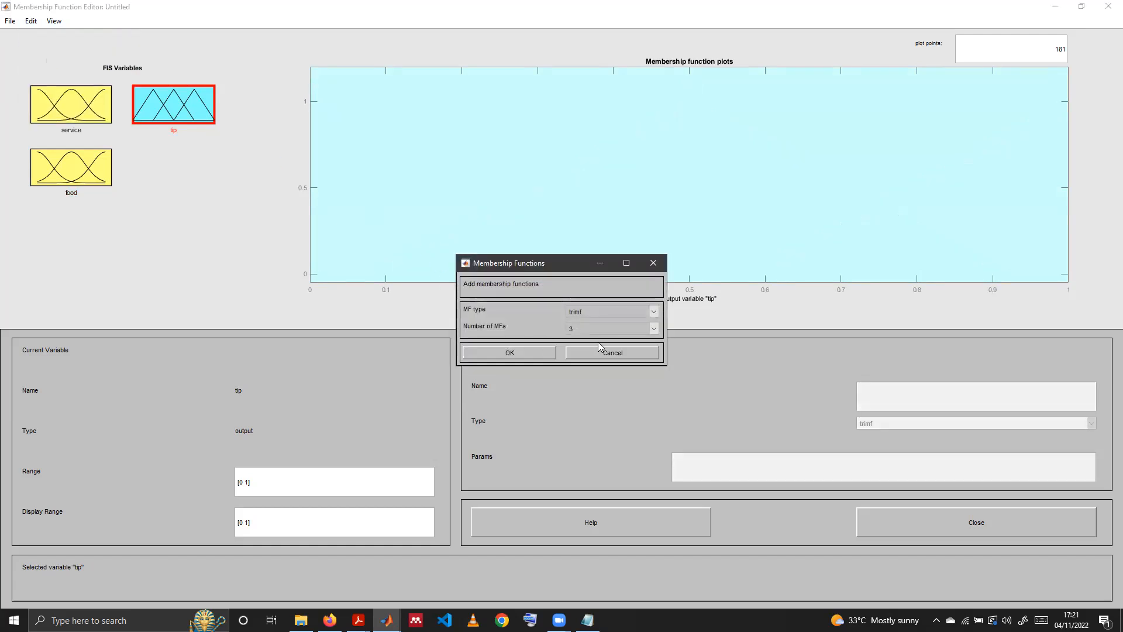
{"action": "left_click", "coordinate": [544, 353]}
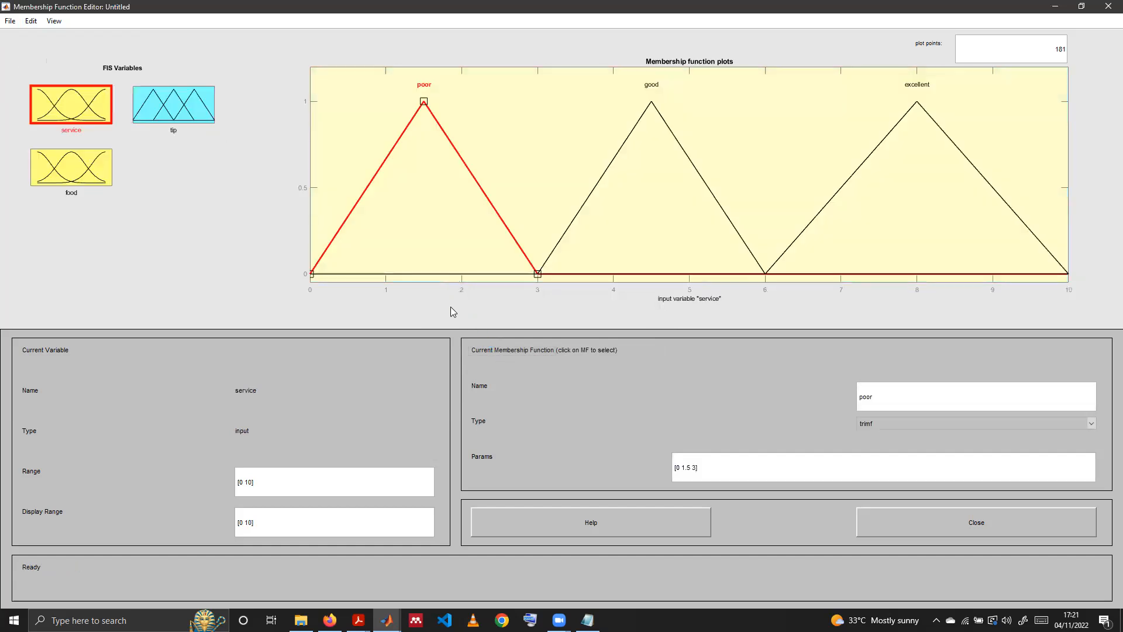
Rename the tip membership functions mf1 as low and mf2 as medium.
{"action": "left_click", "coordinate": [156, 109]}
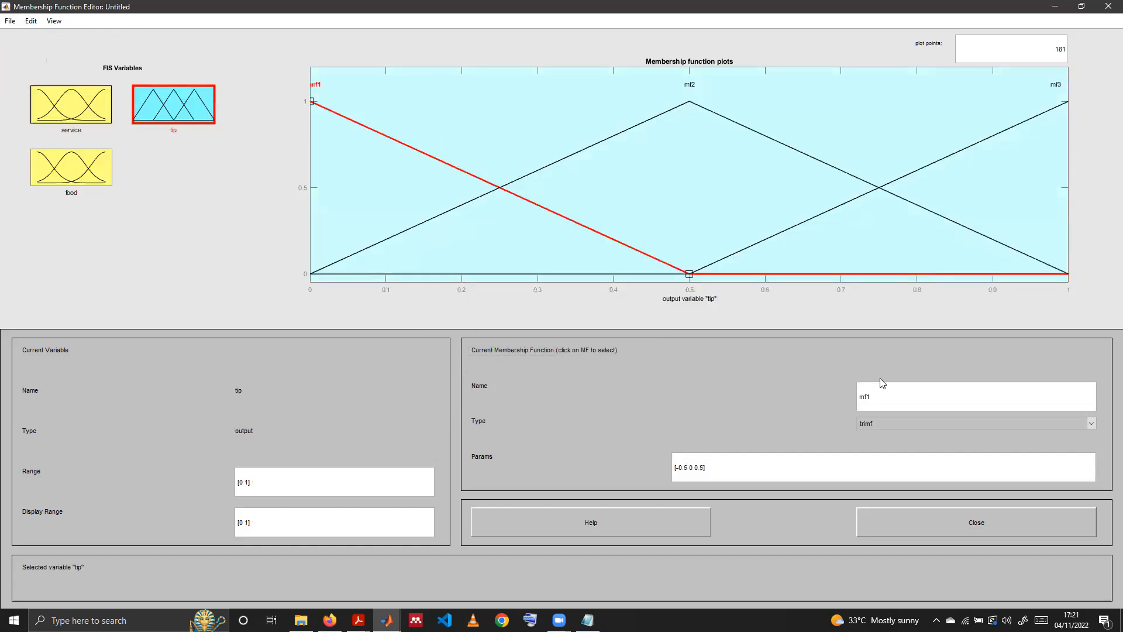
{"action": "left_click_drag", "start_coordinate": [872, 396], "coordinate": [847, 400]}
{"action": "type", "text": "low"}
{"action": "left_click", "coordinate": [677, 107]}
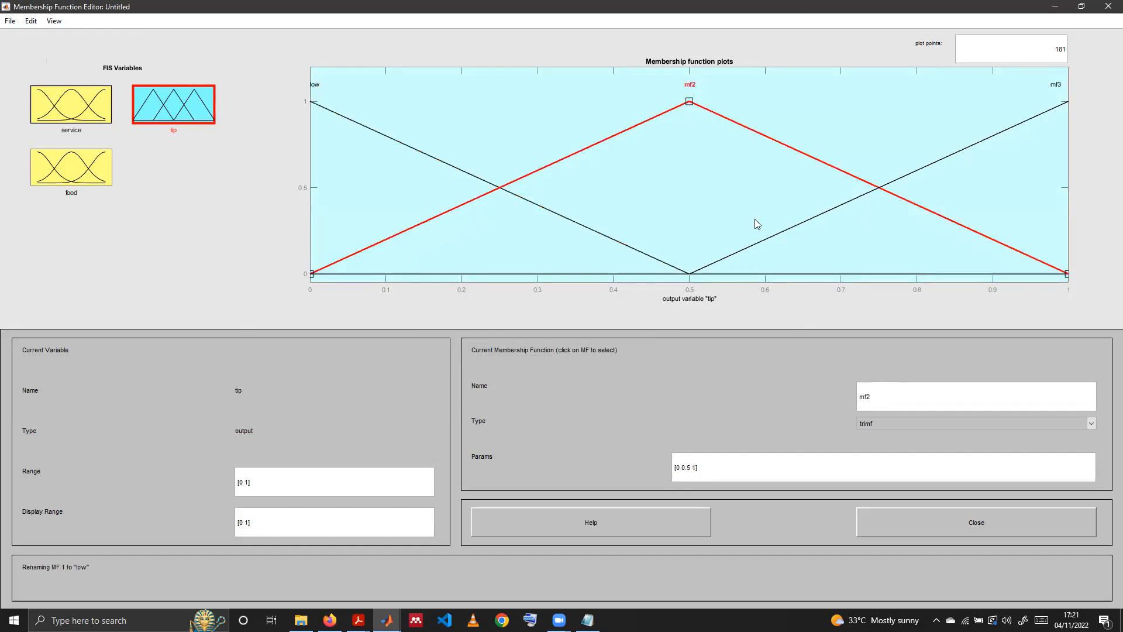
{"action": "left_click", "coordinate": [878, 396]}
{"action": "left_click_drag", "start_coordinate": [878, 396], "coordinate": [852, 394]}
{"action": "type", "text": "medium"}
{"action": "key", "text": "Return"}
Rename the third tip membership function, mf3, as high.
{"action": "left_click", "coordinate": [938, 167]}
{"action": "left_click_drag", "start_coordinate": [881, 395], "coordinate": [816, 388]}
{"action": "type", "text": "high"}
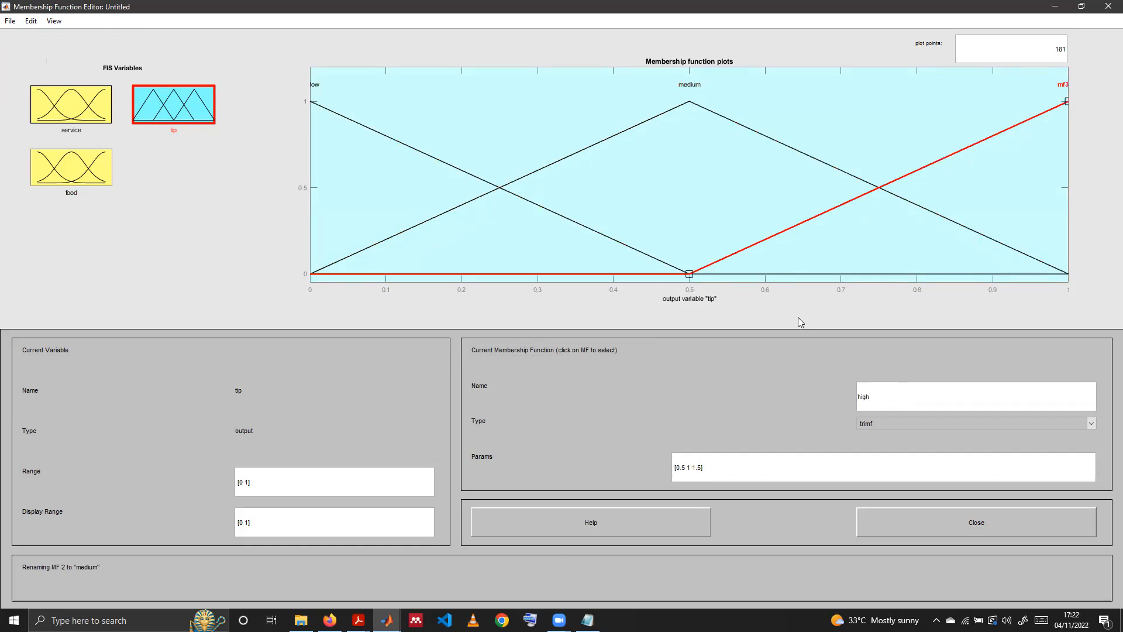
{"action": "key", "text": "Return"}
{"action": "left_click", "coordinate": [559, 620]}
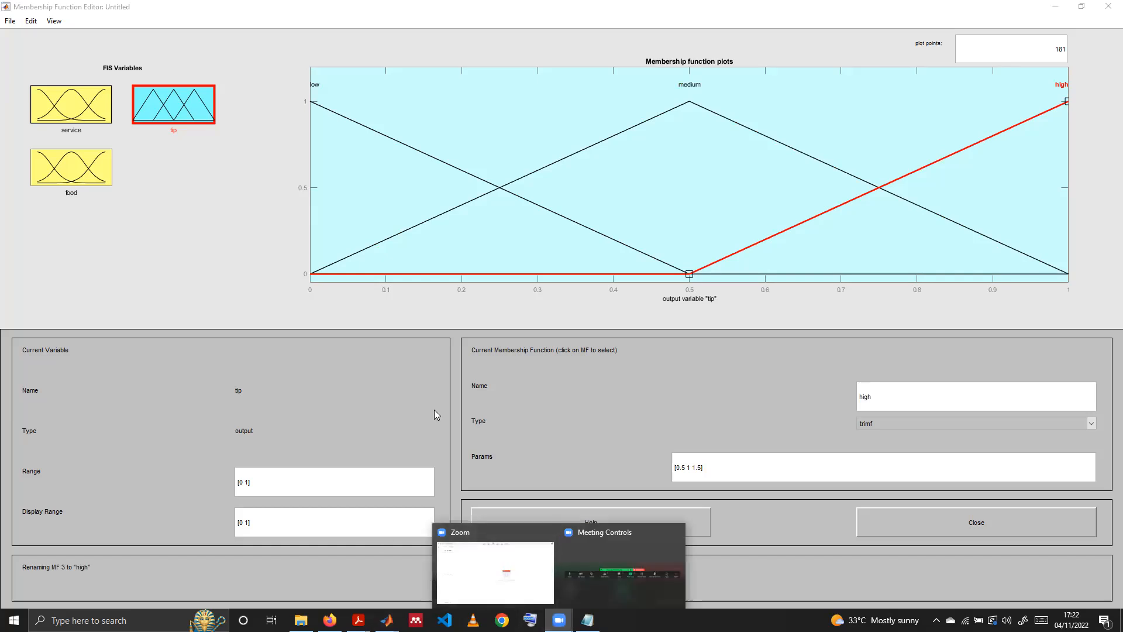
{"action": "left_click", "coordinate": [570, 551]}
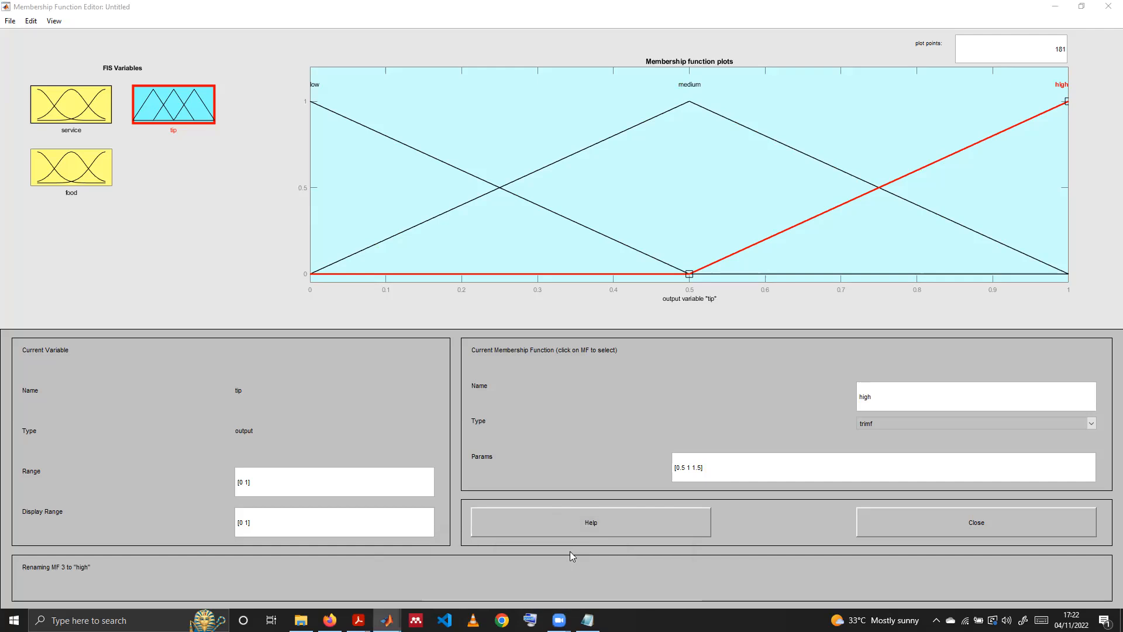
Set the range of the tip output to [0 10].
{"action": "left_click", "coordinate": [394, 139]}
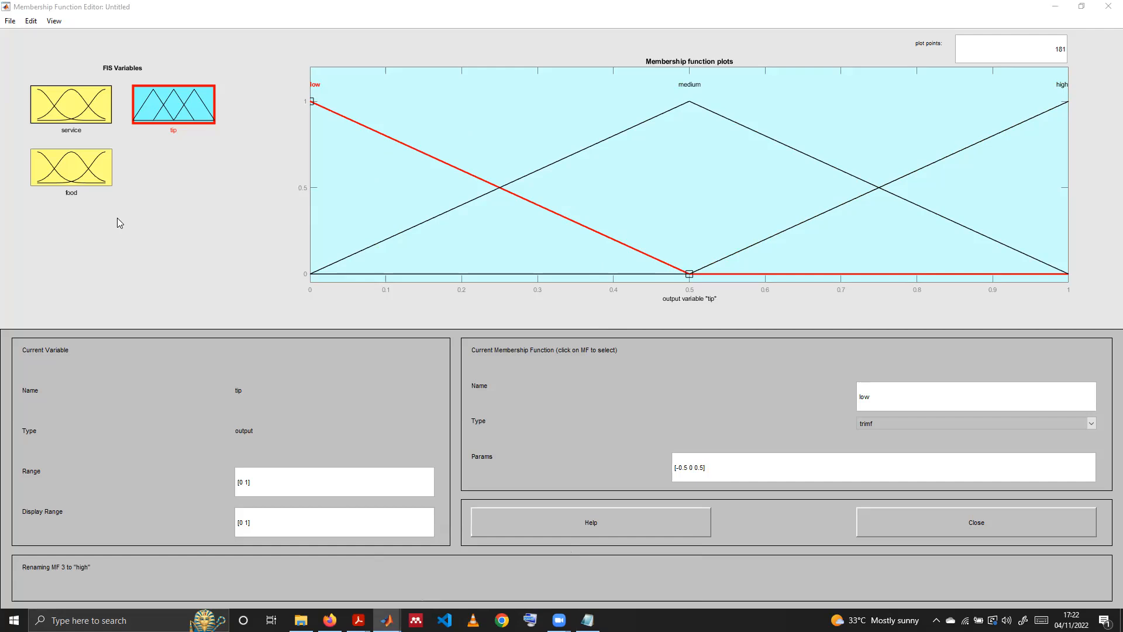
{"action": "left_click", "coordinate": [249, 482]}
{"action": "type", "text": "0"}
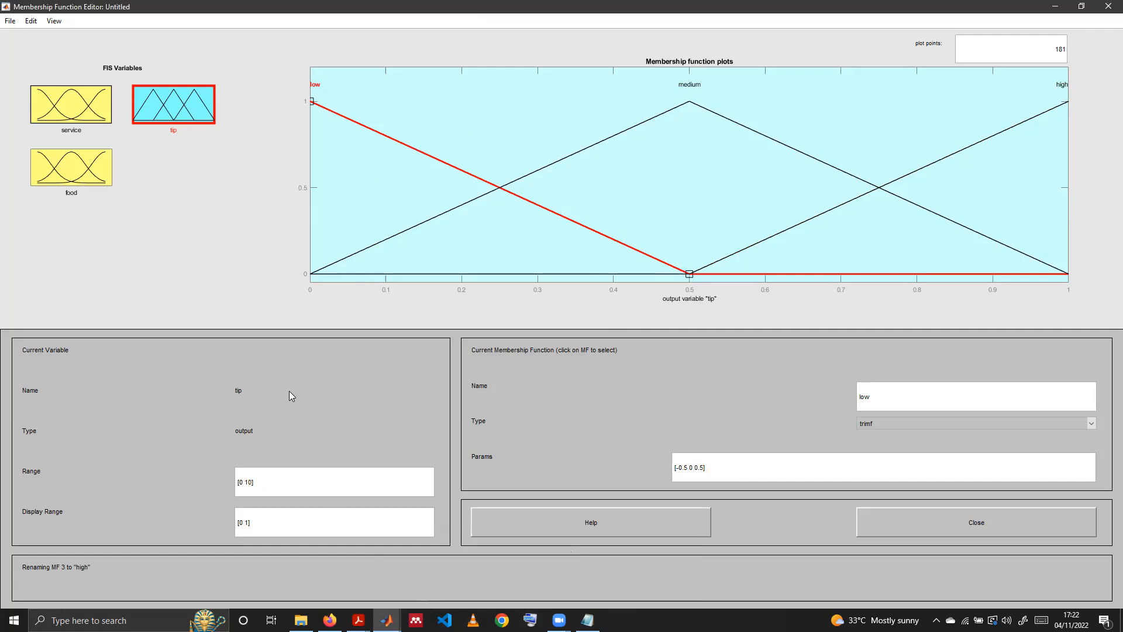
{"action": "key", "text": "Return"}
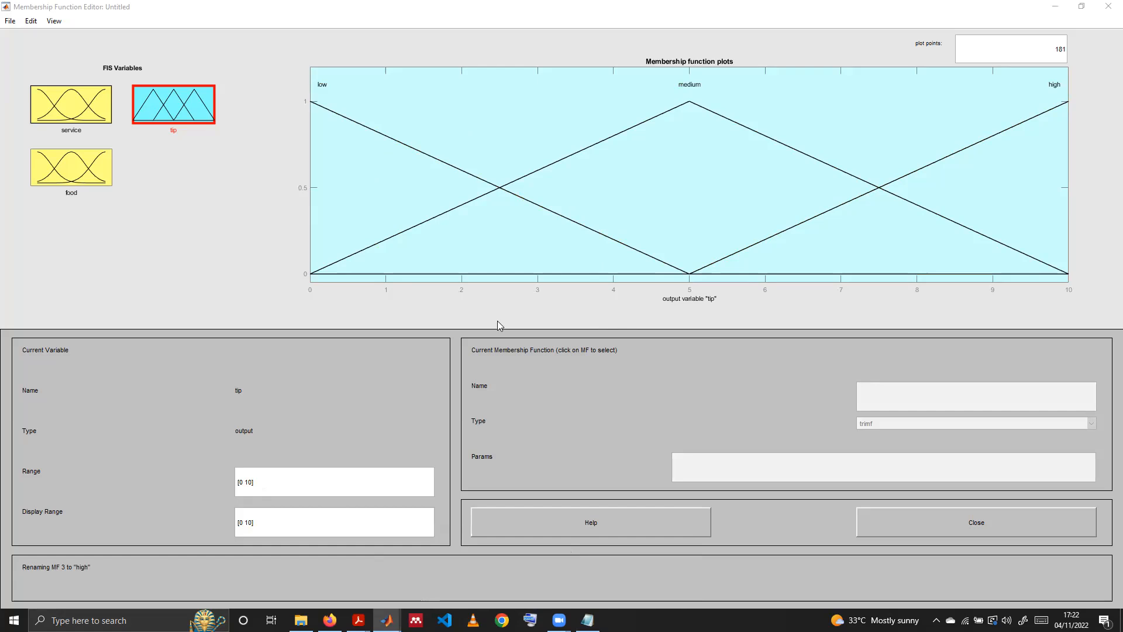
Set the parameters of the tip membership function low to [0 1.5 3].
{"action": "left_click", "coordinate": [459, 168]}
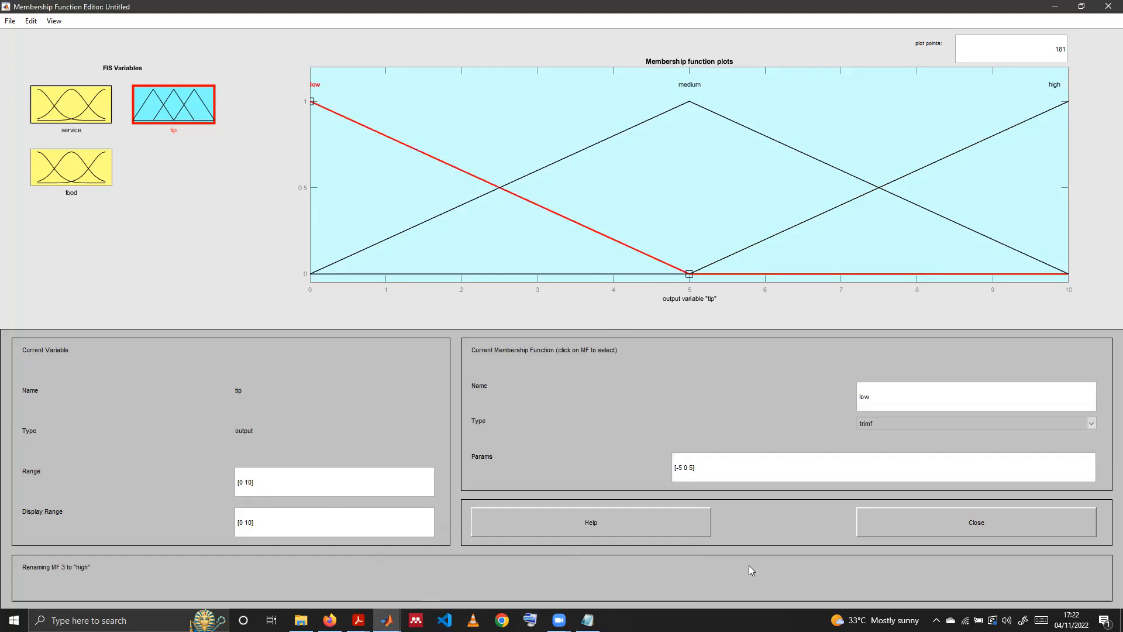
{"action": "left_click_drag", "start_coordinate": [694, 467], "coordinate": [678, 467]}
{"action": "type", "text": "[0 1.5 3]"}
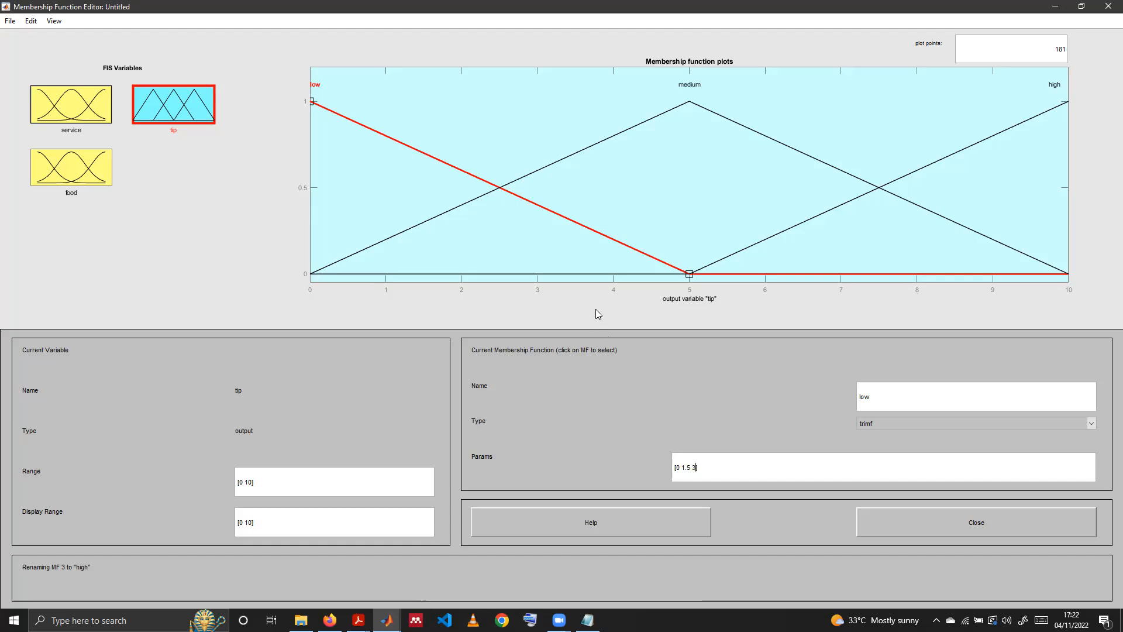
{"action": "key", "text": "Return"}
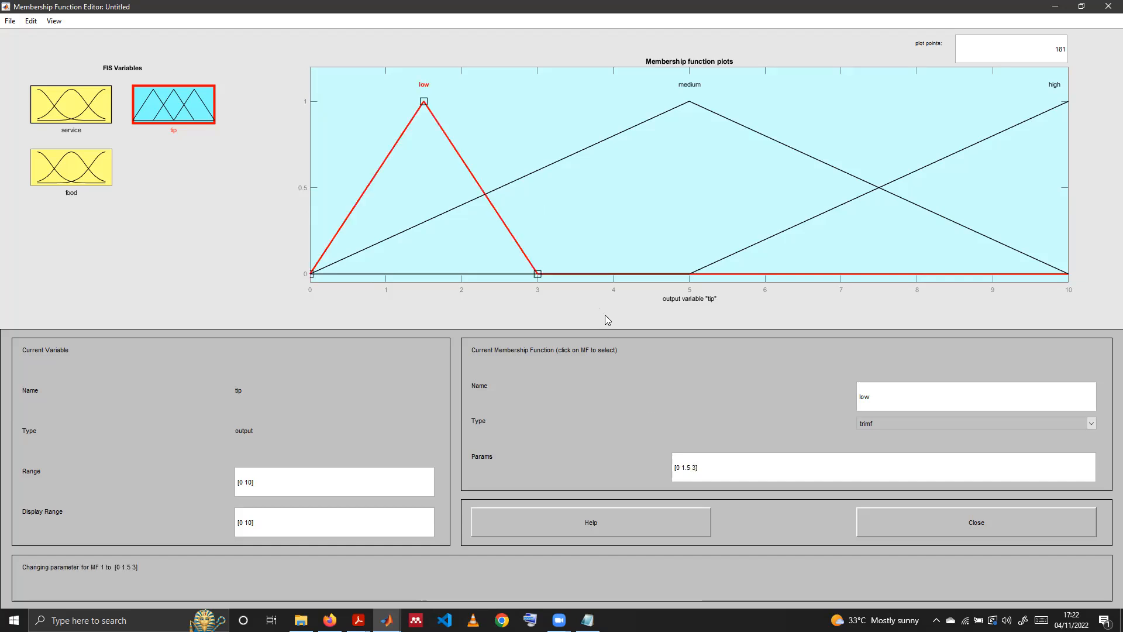
Set the parameters of the tip membership function medium to [3 5 7].
{"action": "left_click", "coordinate": [589, 147]}
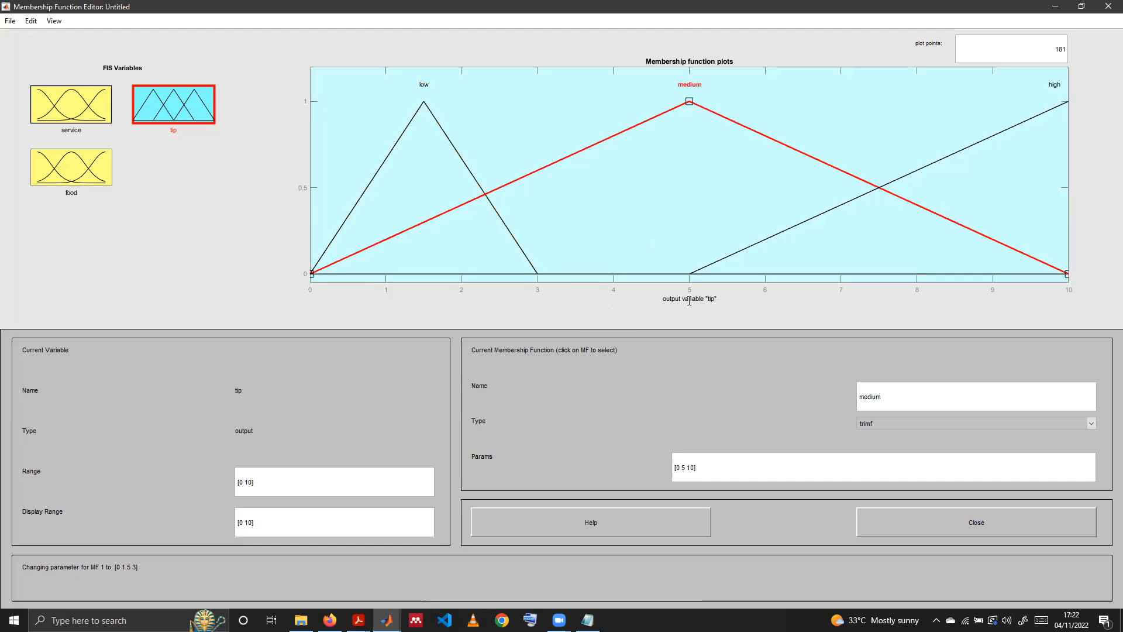
{"action": "left_click_drag", "start_coordinate": [695, 468], "coordinate": [673, 466]}
{"action": "key", "text": "Return"}
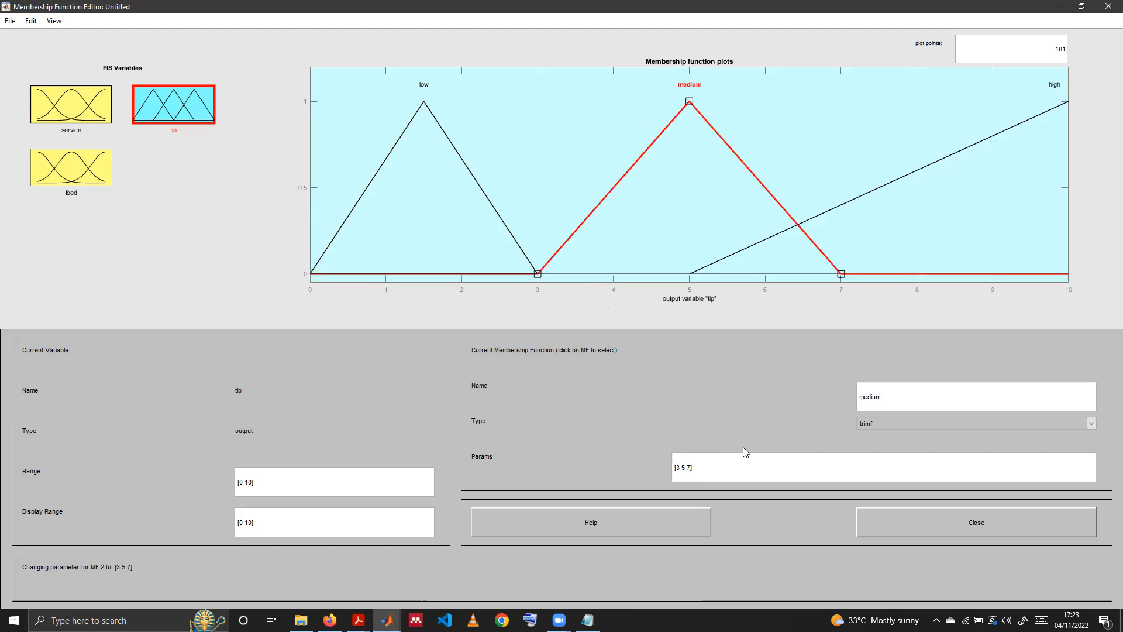
Set the parameters of the tip membership function high to [7 8.5 10].
{"action": "left_click", "coordinate": [841, 212]}
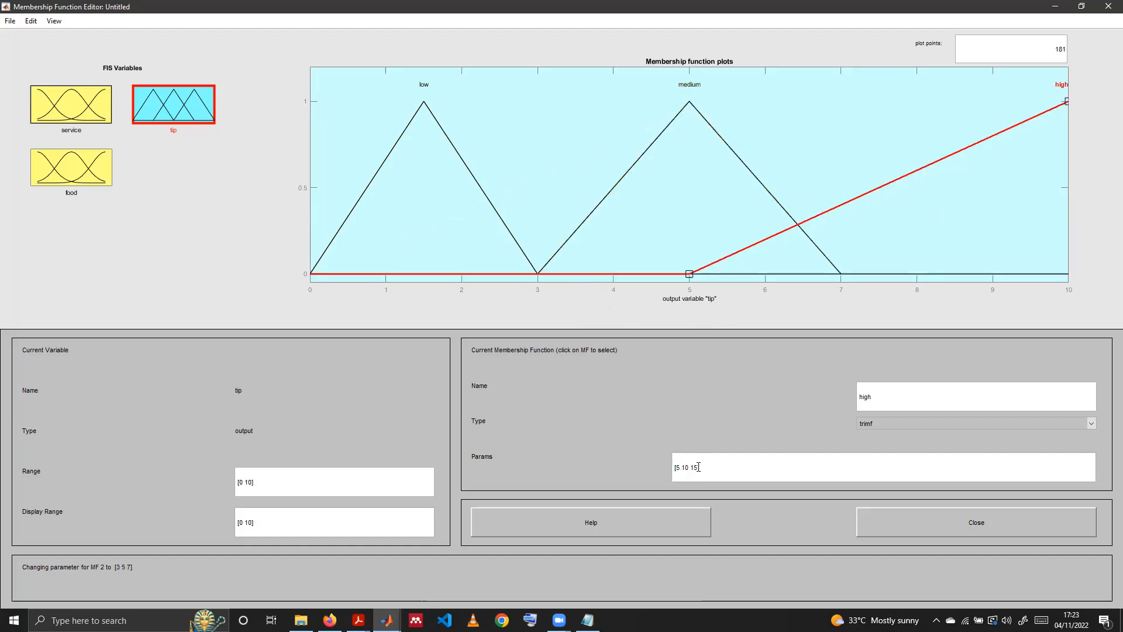
{"action": "left_click_drag", "start_coordinate": [699, 467], "coordinate": [677, 466]}
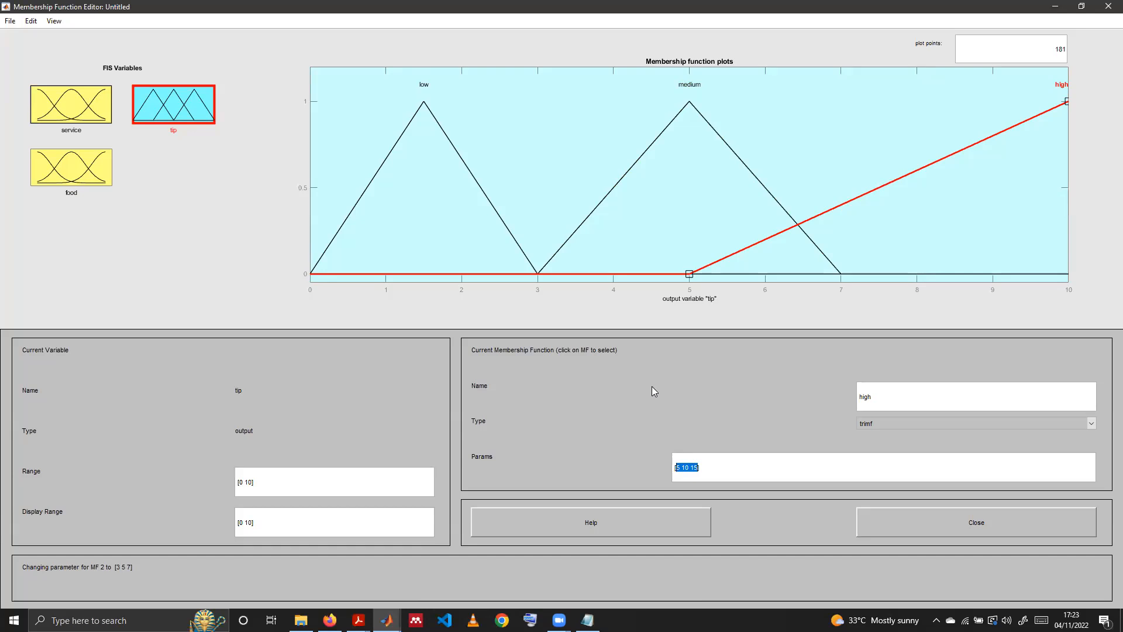
{"action": "type", "text": "[7"}
{"action": "type", "text": " 7"}
{"action": "key", "text": "BackSpace"}
{"action": "type", "text": "8.5 10"}
{"action": "key", "text": "Return"}
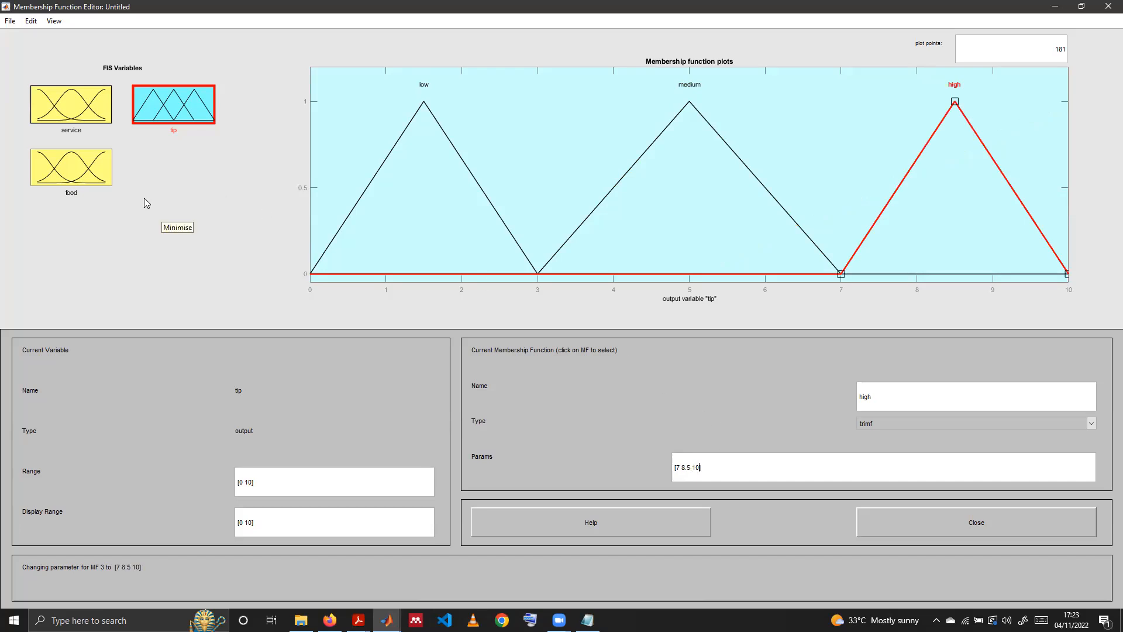
Open the Rule Editor for the fuzzy system, then enlarge and reposition its window.
{"action": "left_click", "coordinate": [39, 24]}
{"action": "left_click", "coordinate": [58, 116]}
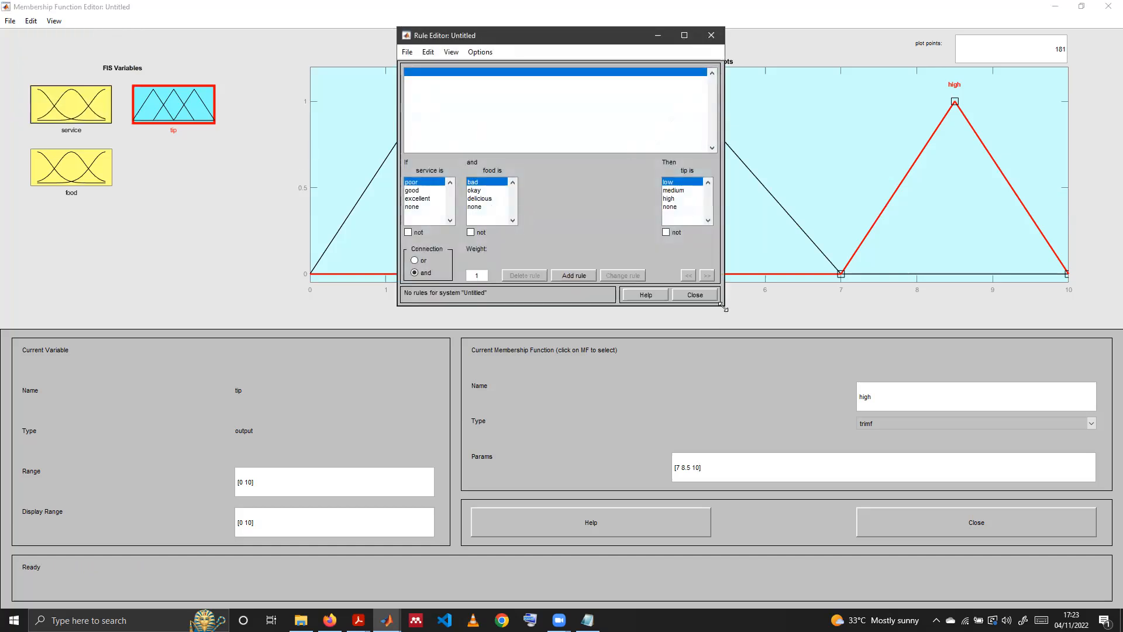
{"action": "left_click_drag", "start_coordinate": [724, 308], "coordinate": [1078, 545]}
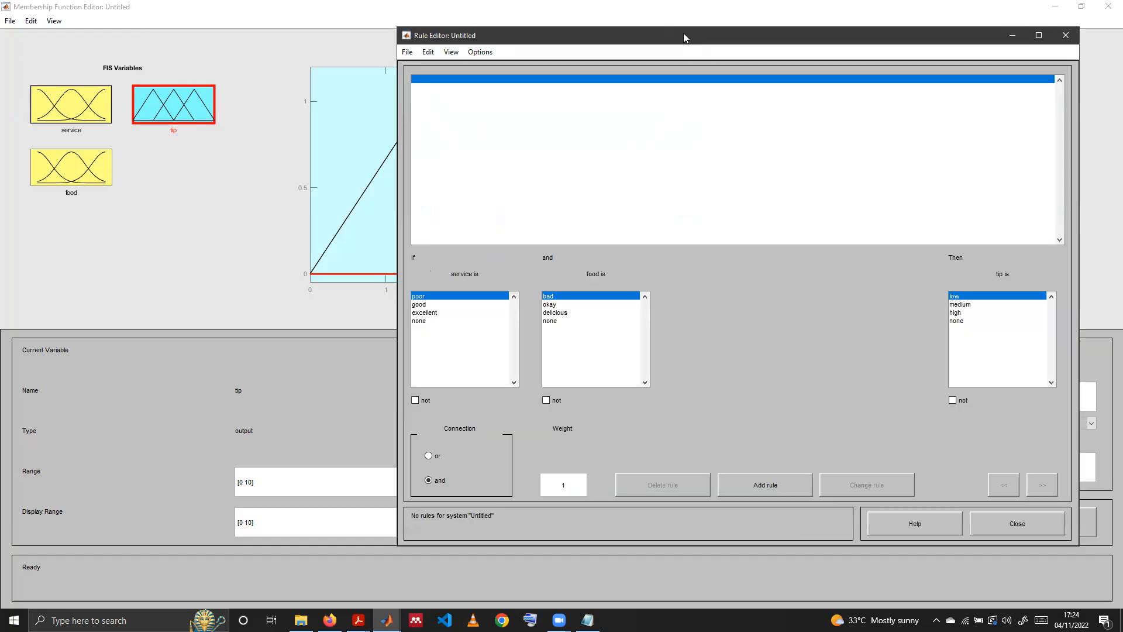
{"action": "left_click_drag", "start_coordinate": [684, 34], "coordinate": [587, 25]}
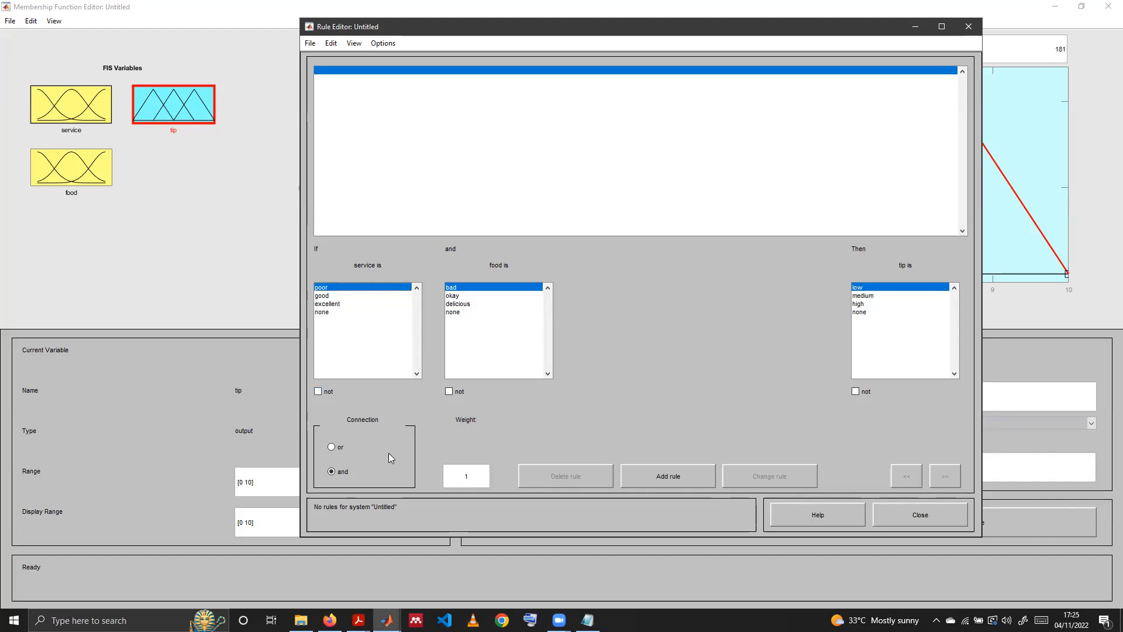
Add two AND rules: poor service and bad food give a low tip, and good service and bad food give a low tip.
{"action": "left_click", "coordinate": [460, 288]}
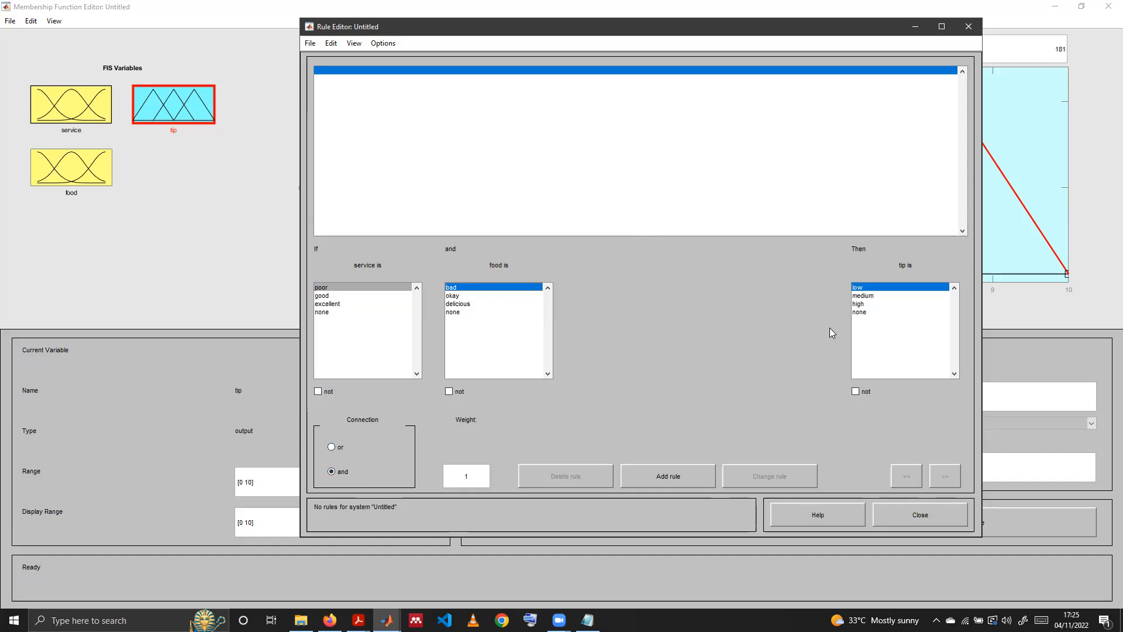
{"action": "left_click", "coordinate": [661, 476]}
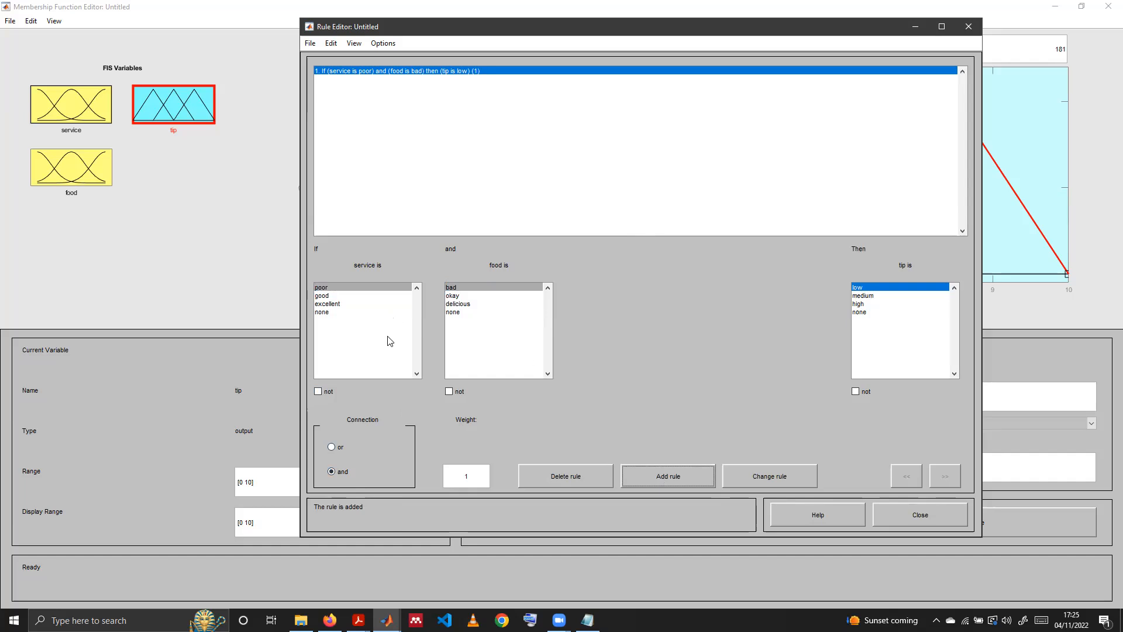
{"action": "left_click", "coordinate": [324, 296]}
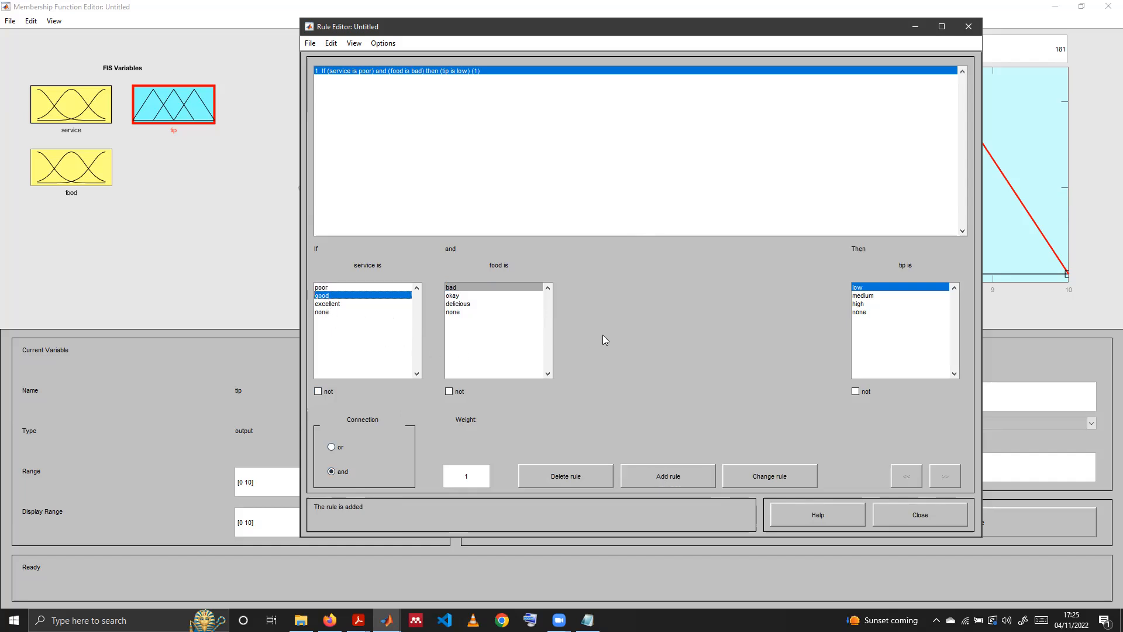
{"action": "left_click", "coordinate": [453, 290]}
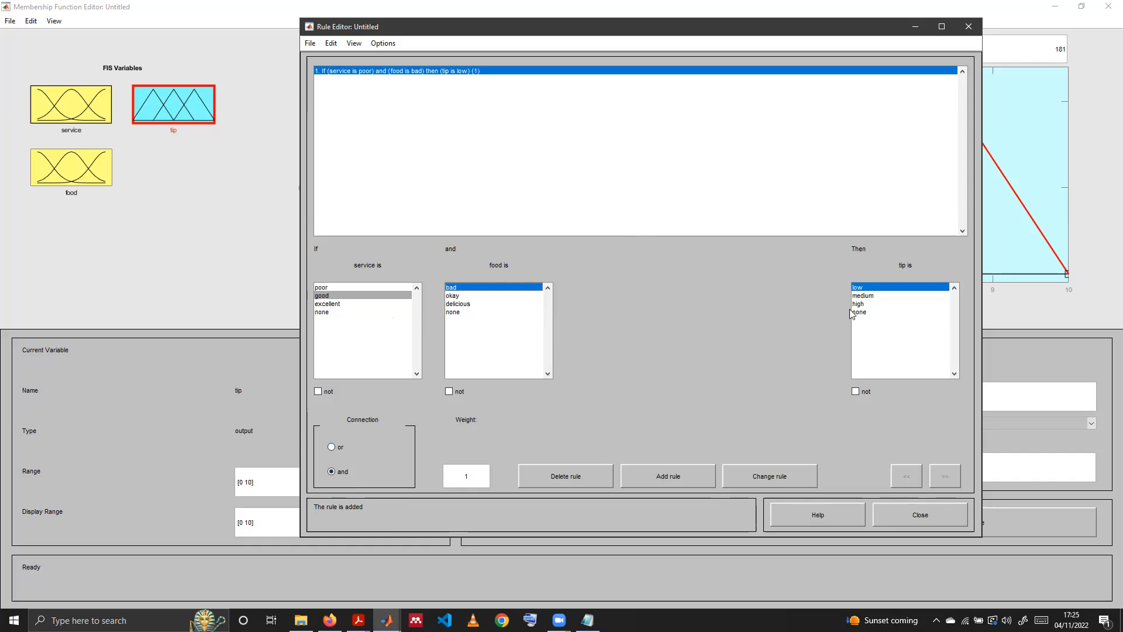
{"action": "left_click", "coordinate": [861, 287]}
{"action": "left_click", "coordinate": [691, 474]}
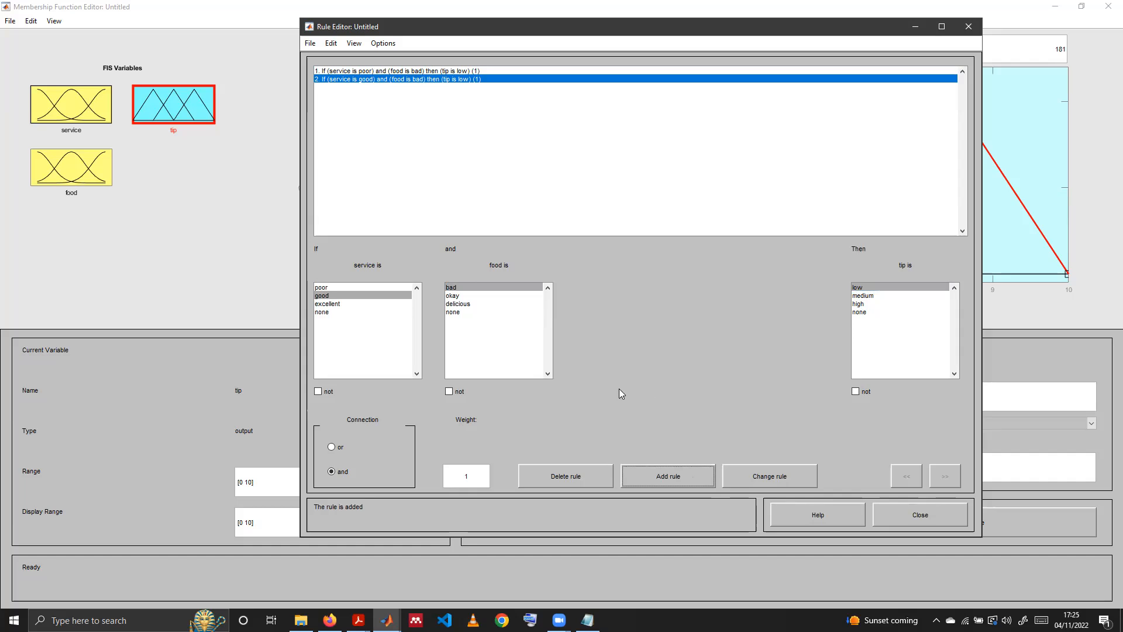
Add an AND rule: good service and delicious food give a high tip.
{"action": "left_click", "coordinate": [349, 296]}
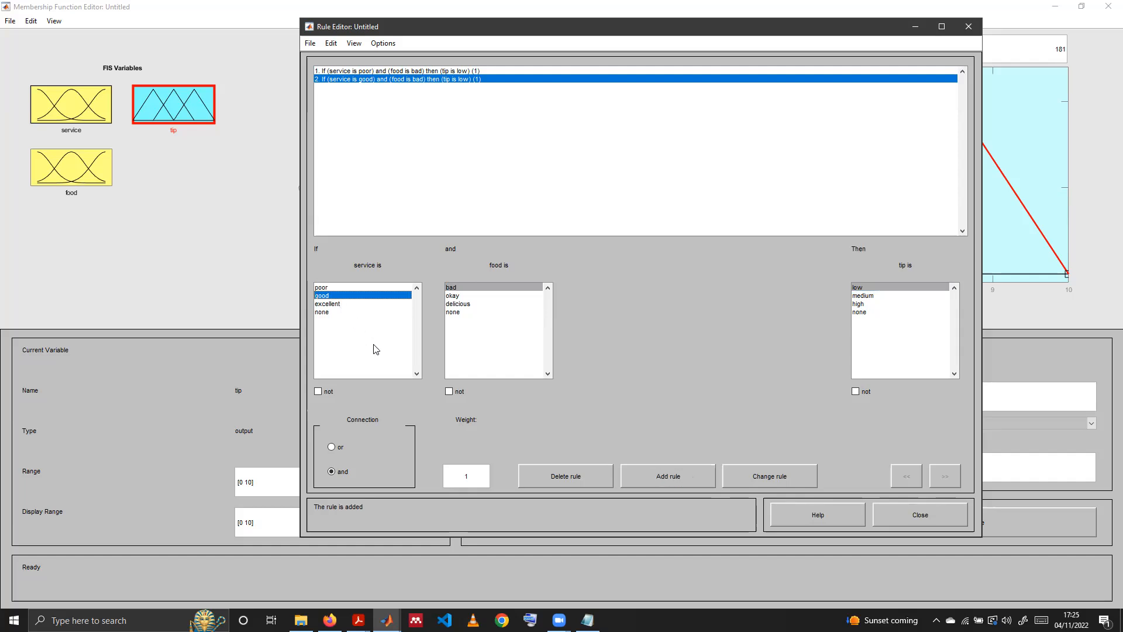
{"action": "left_click", "coordinate": [455, 296]}
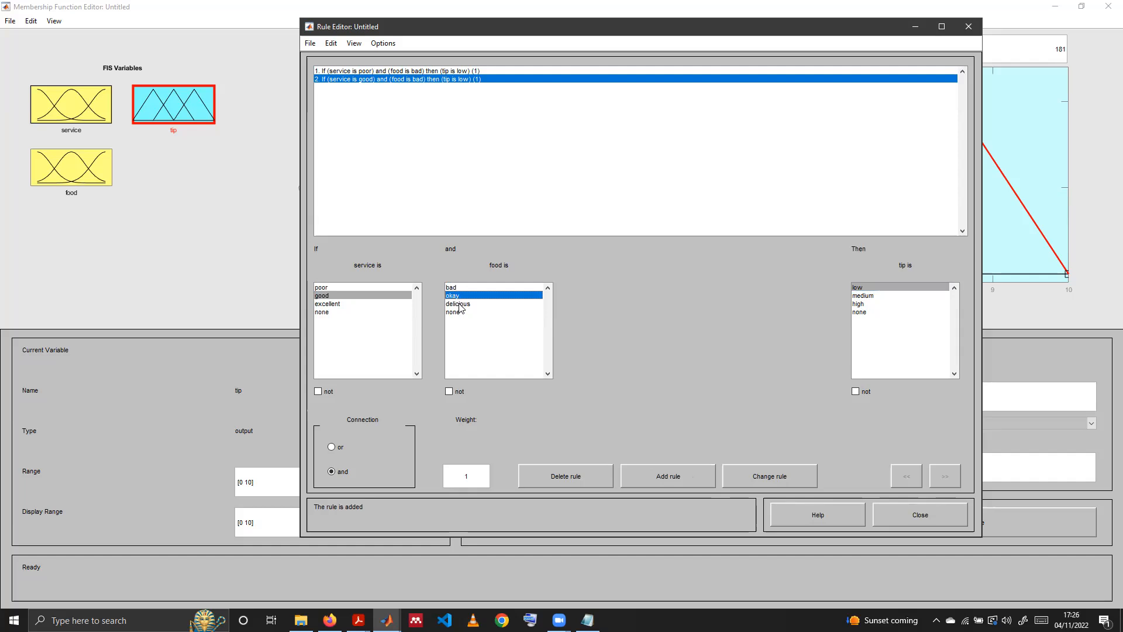
{"action": "left_click", "coordinate": [460, 305]}
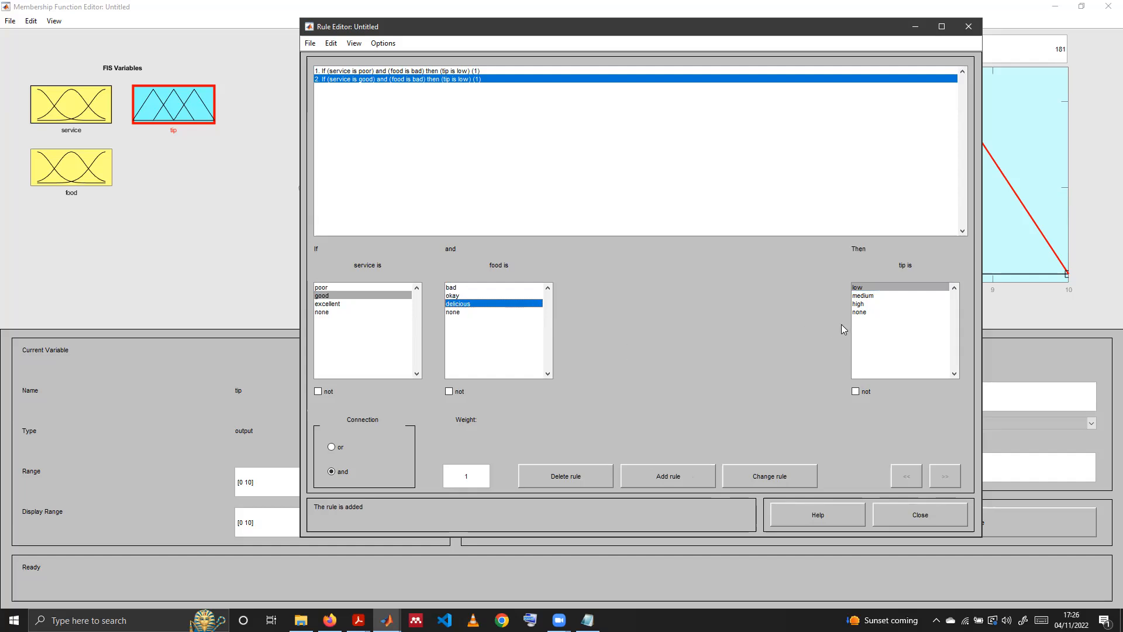
{"action": "left_click", "coordinate": [860, 305]}
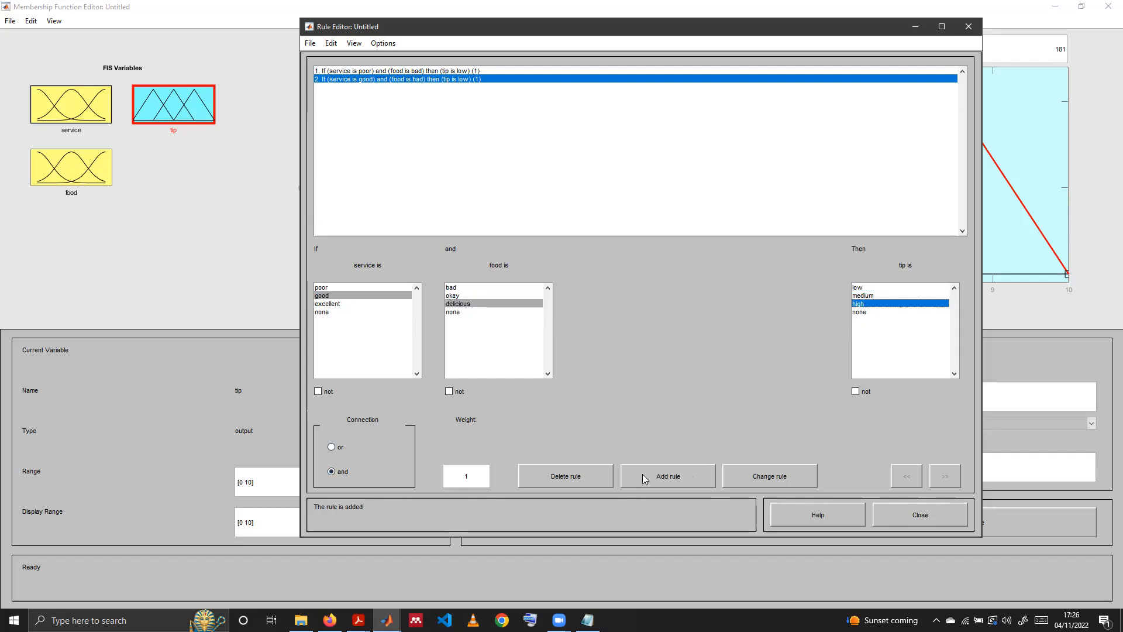
{"action": "left_click", "coordinate": [665, 476]}
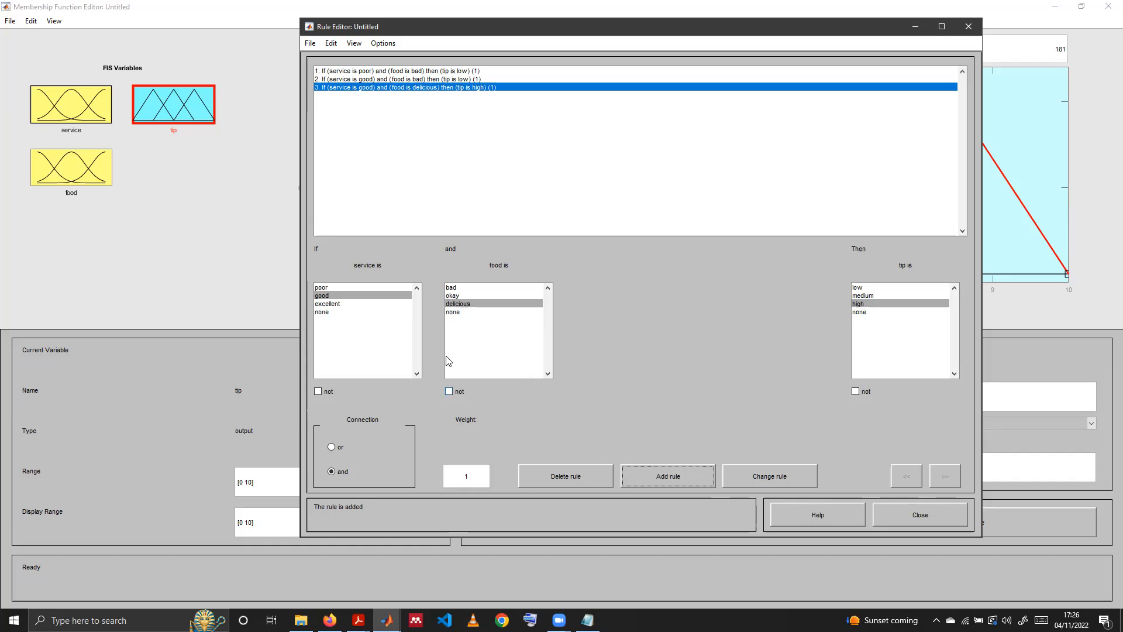
Add an OR rule: poor service or delicious food gives a medium tip.
{"action": "left_click", "coordinate": [332, 305]}
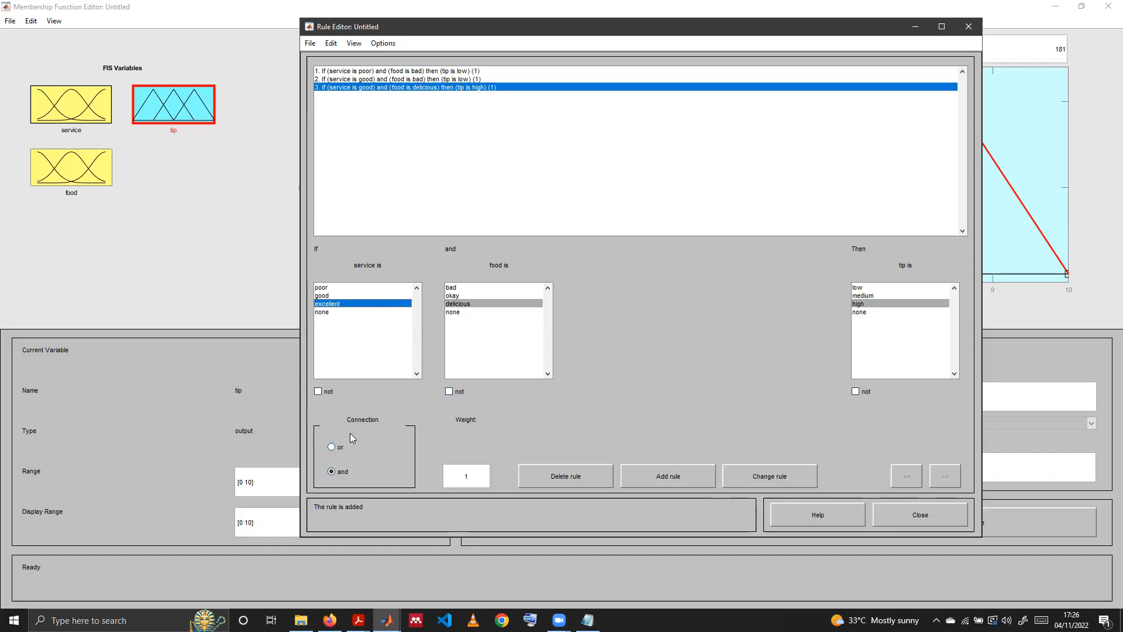
{"action": "left_click", "coordinate": [324, 288]}
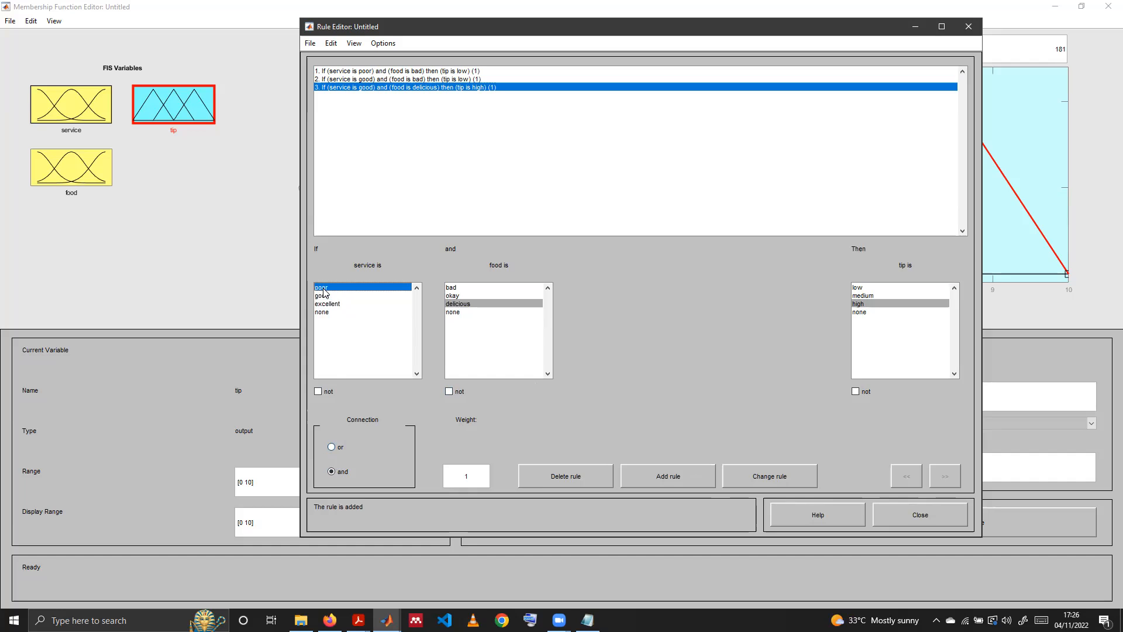
{"action": "left_click", "coordinate": [331, 447]}
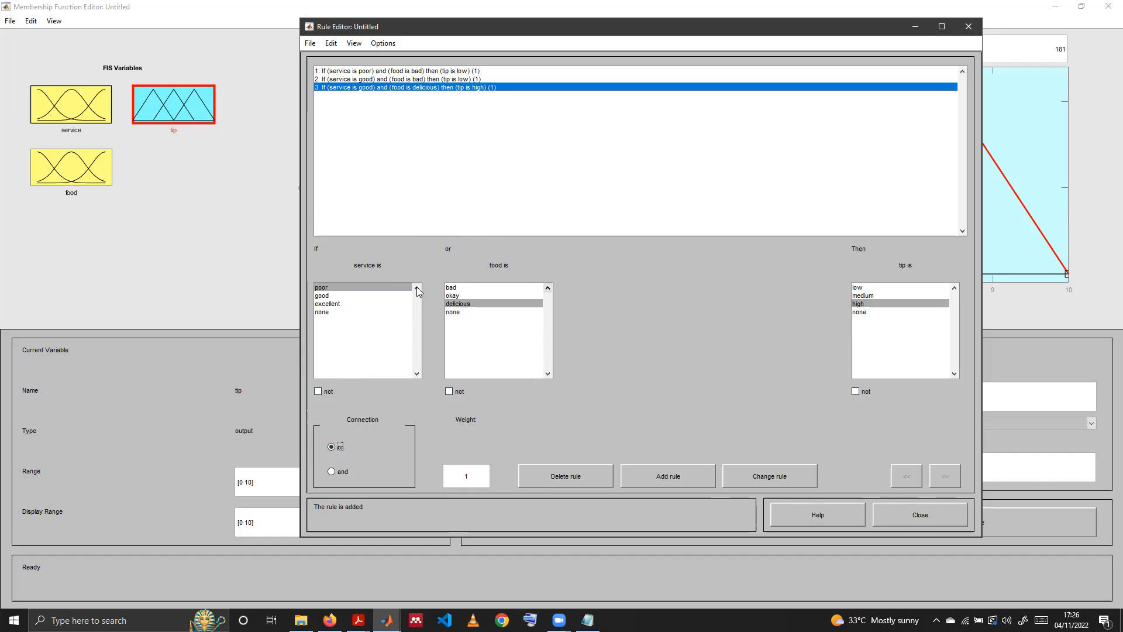
{"action": "left_click", "coordinate": [452, 296]}
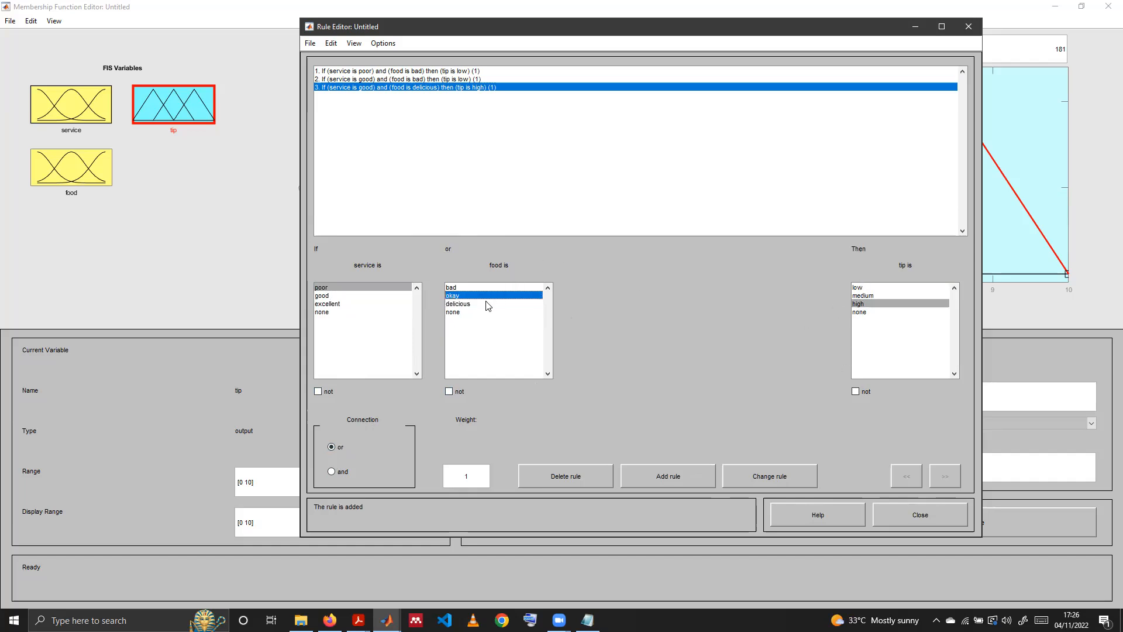
{"action": "left_click", "coordinate": [461, 304]}
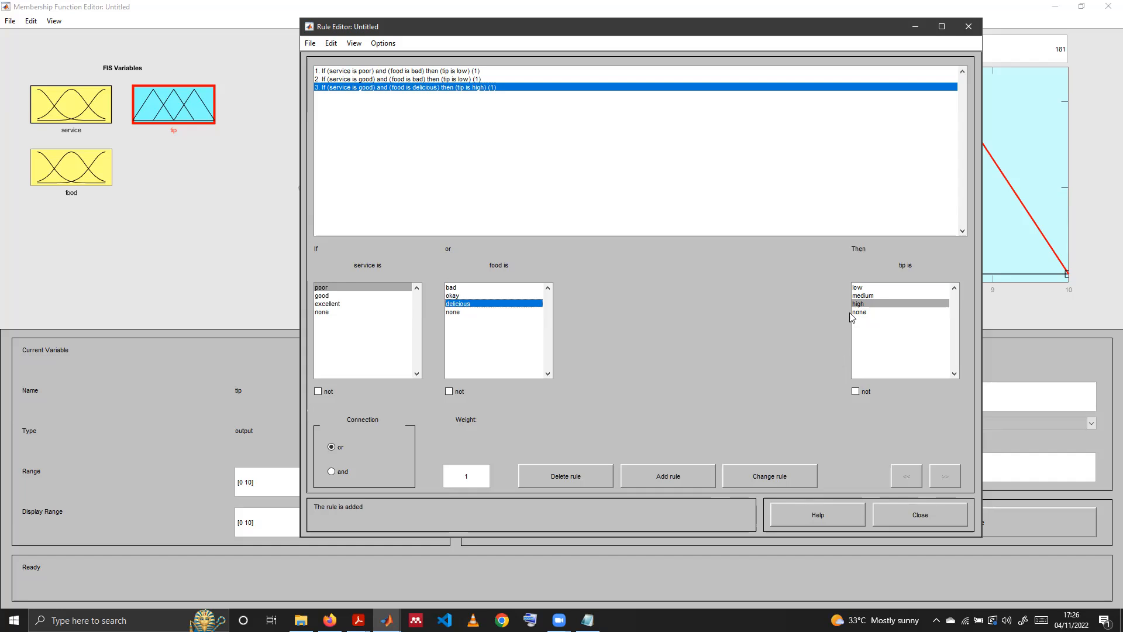
{"action": "left_click", "coordinate": [863, 296]}
{"action": "left_click", "coordinate": [642, 484]}
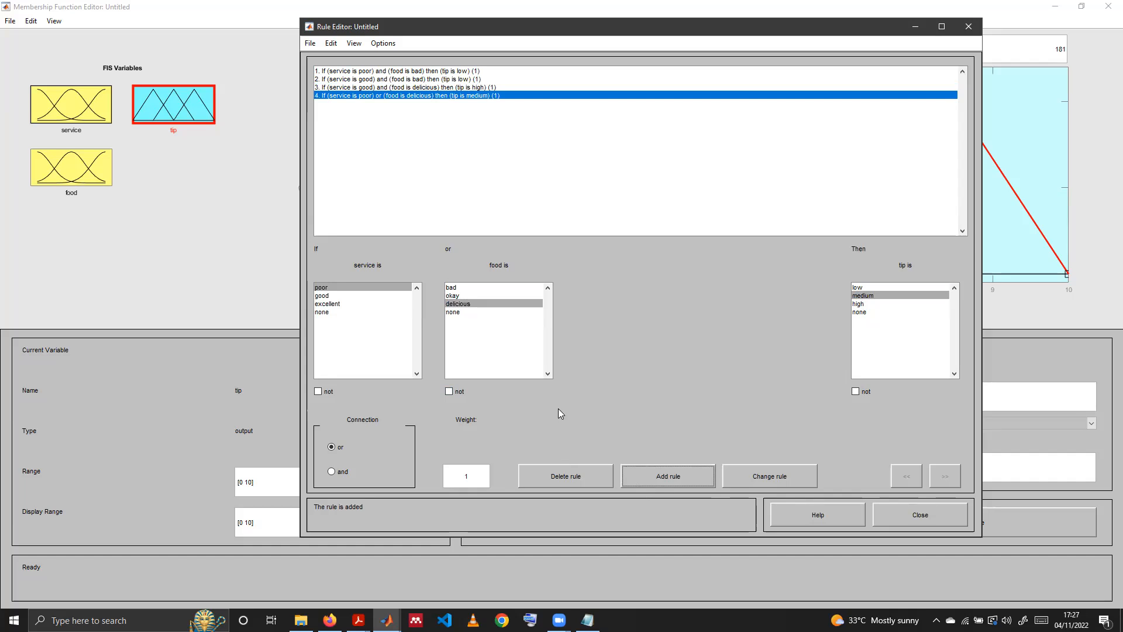
Add an OR rule: good service or okay food gives a high tip.
{"action": "left_click", "coordinate": [322, 296]}
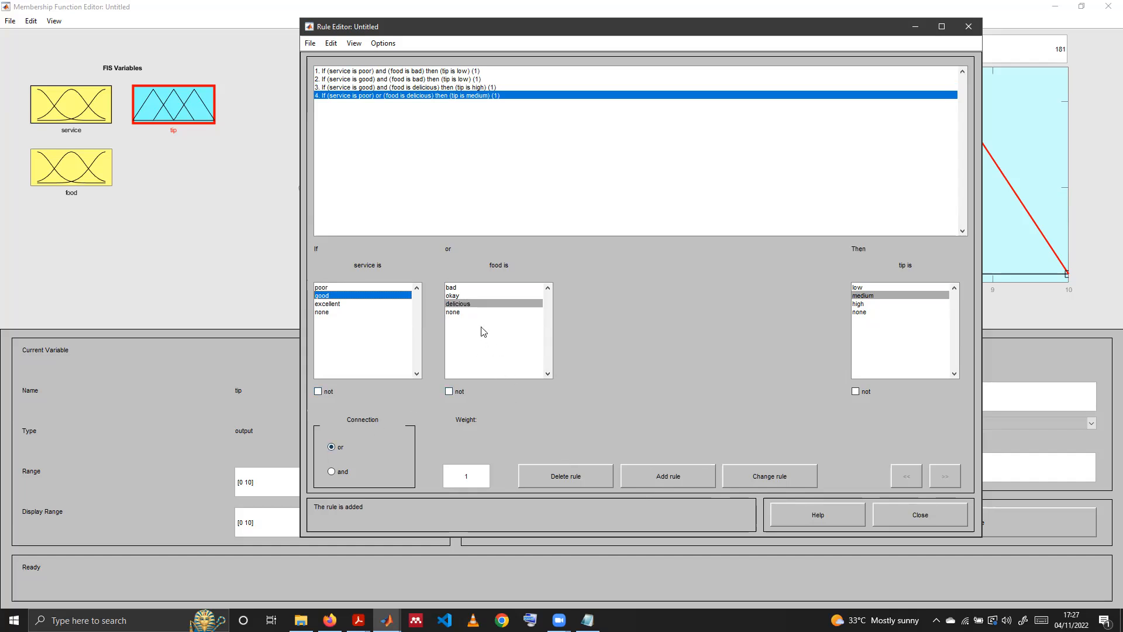
{"action": "left_click", "coordinate": [460, 297]}
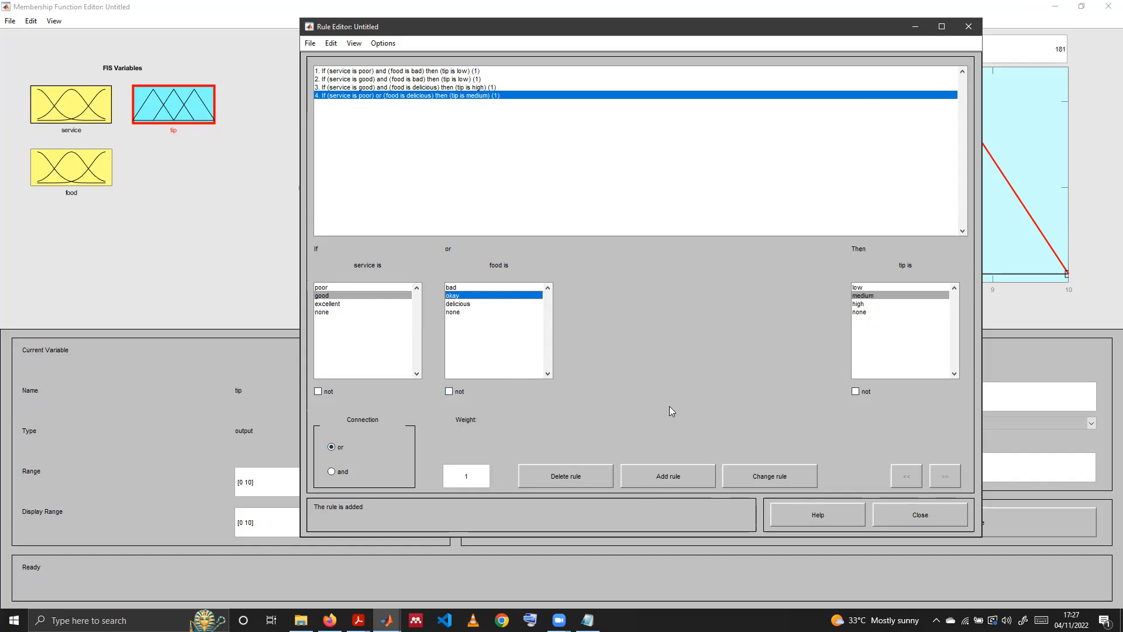
{"action": "left_click", "coordinate": [860, 305]}
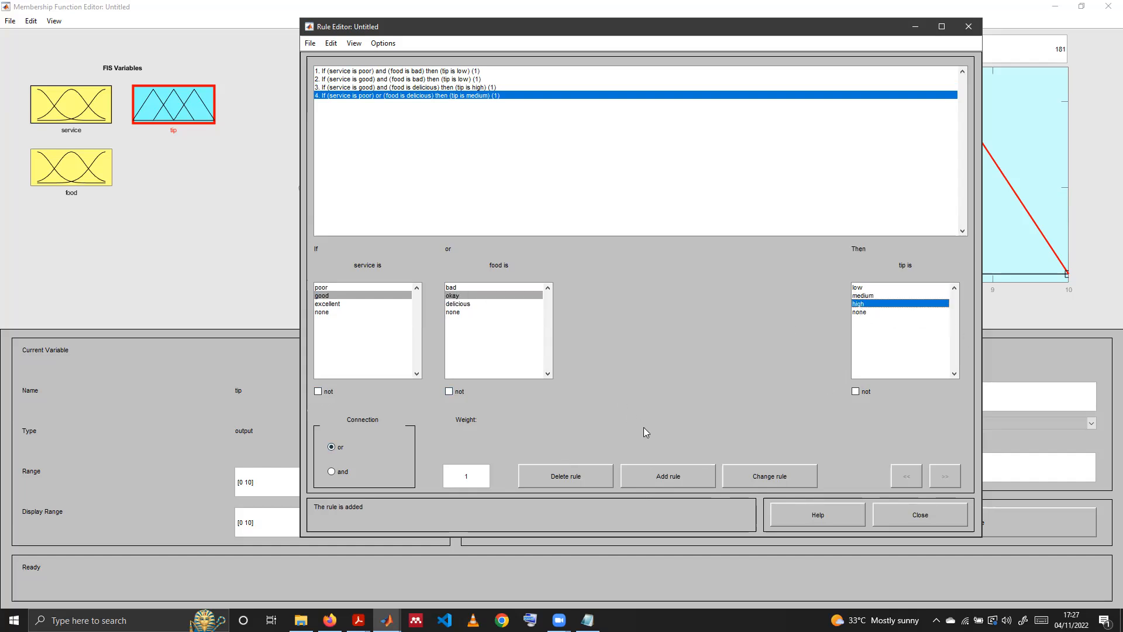
{"action": "left_click", "coordinate": [659, 479]}
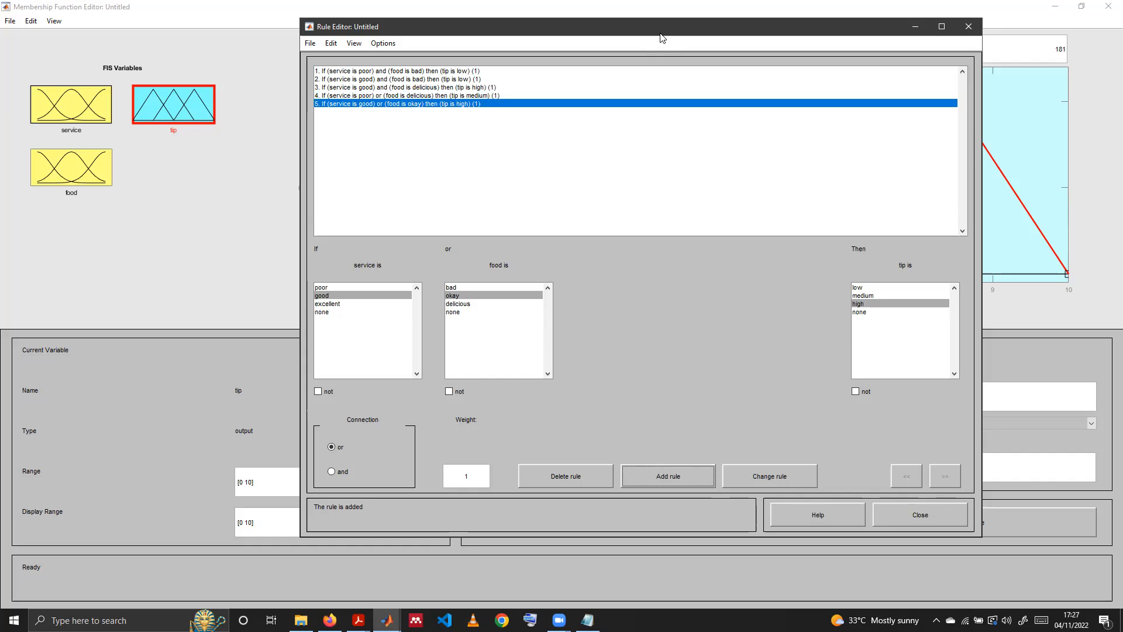
Reposition the Rule Editor window, then open the Surface Viewer and maximize it to examine the tip surface over service and food.
{"action": "left_click_drag", "start_coordinate": [661, 34], "coordinate": [638, 51]}
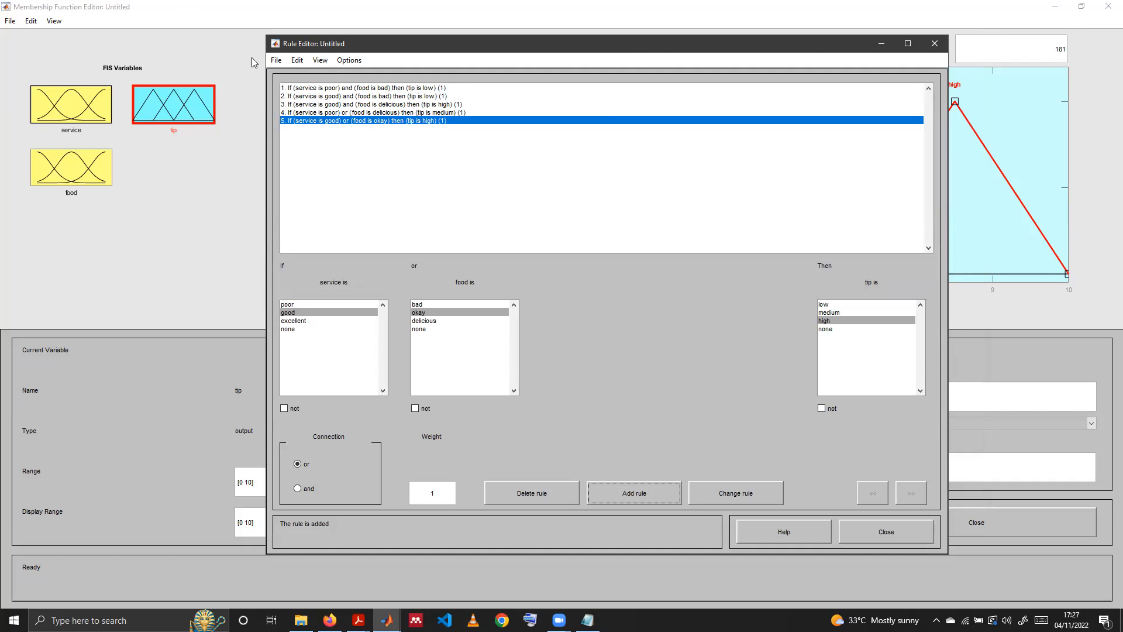
{"action": "left_click", "coordinate": [326, 61]}
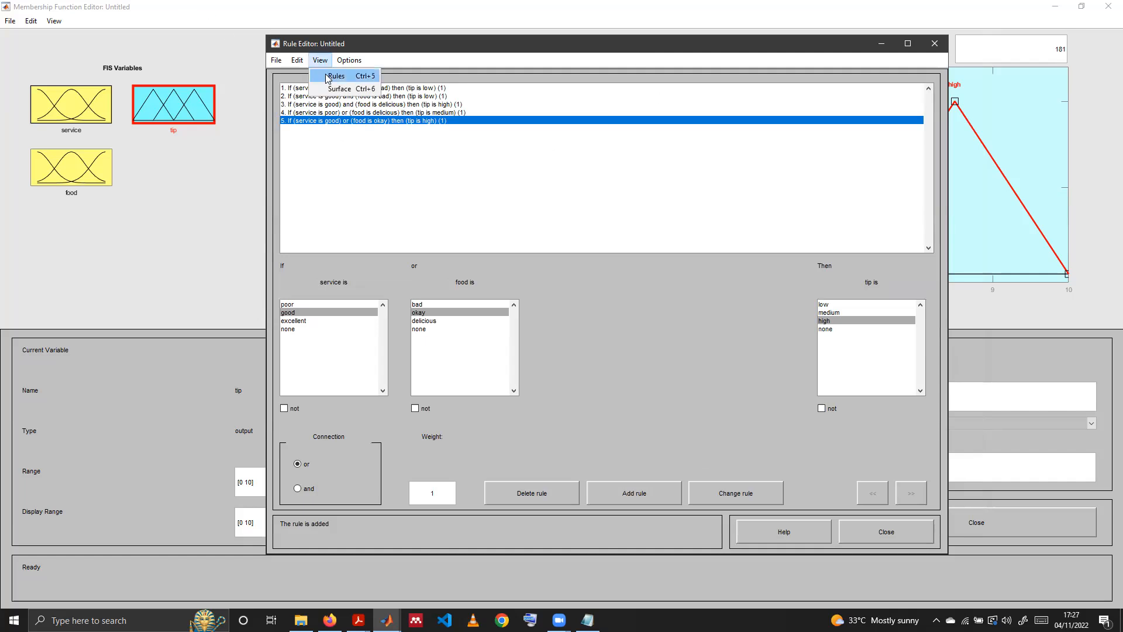
{"action": "left_click", "coordinate": [331, 90]}
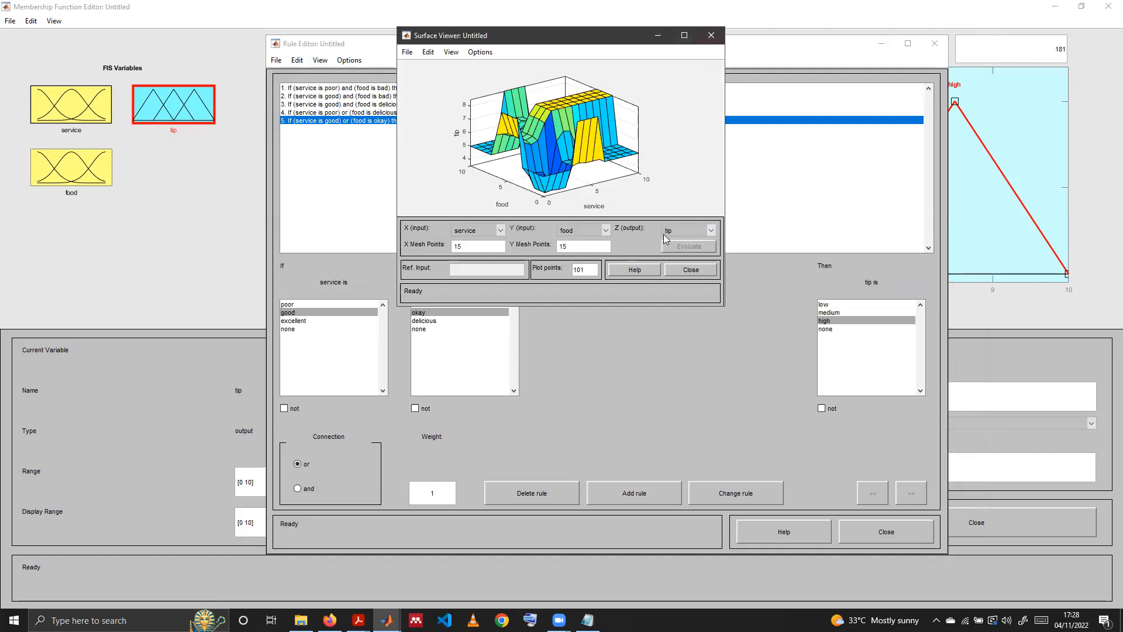
{"action": "left_click", "coordinate": [684, 36]}
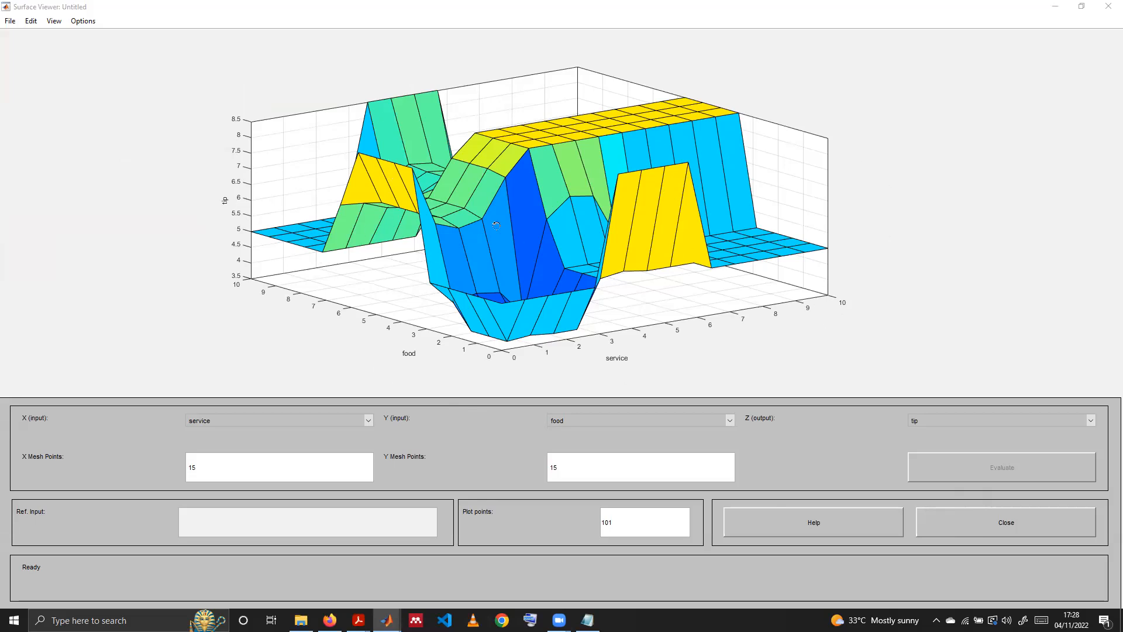
Open the Rule Viewer for the fuzzy system and maximize its window to examine how the rules fire.
{"action": "left_click", "coordinate": [53, 25]}
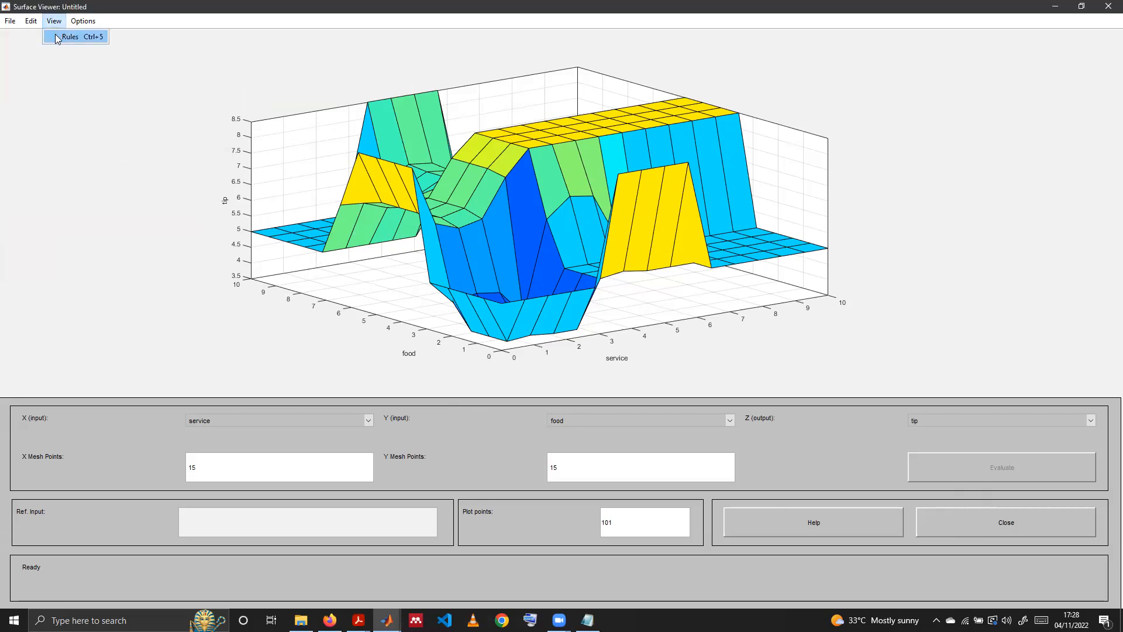
{"action": "left_click", "coordinate": [69, 37]}
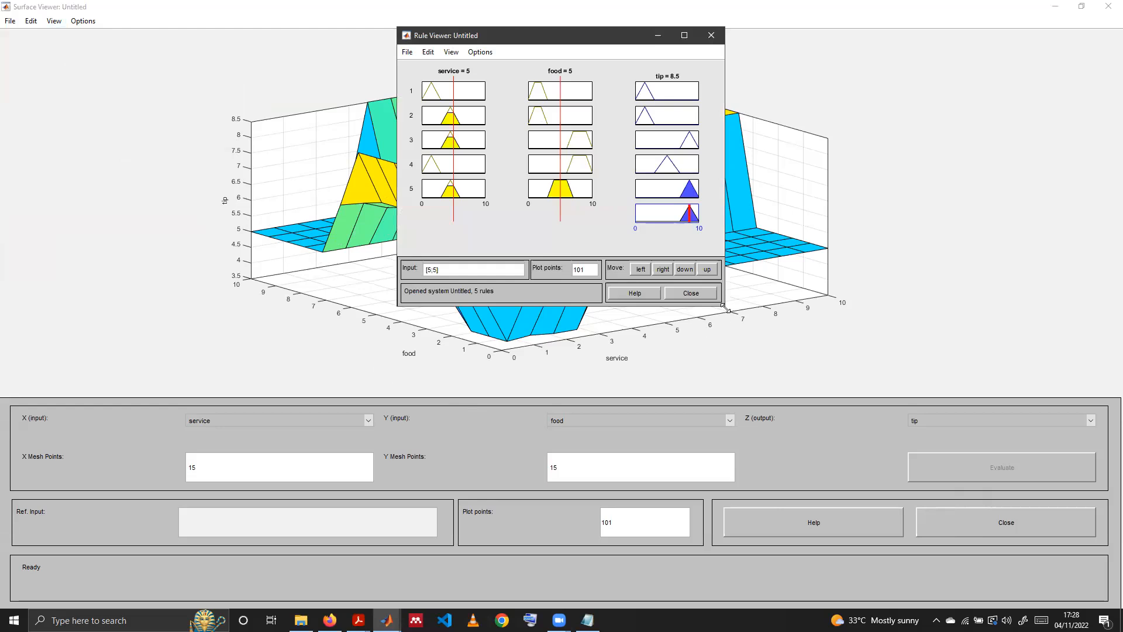
{"action": "left_click_drag", "start_coordinate": [725, 308], "coordinate": [1018, 520]}
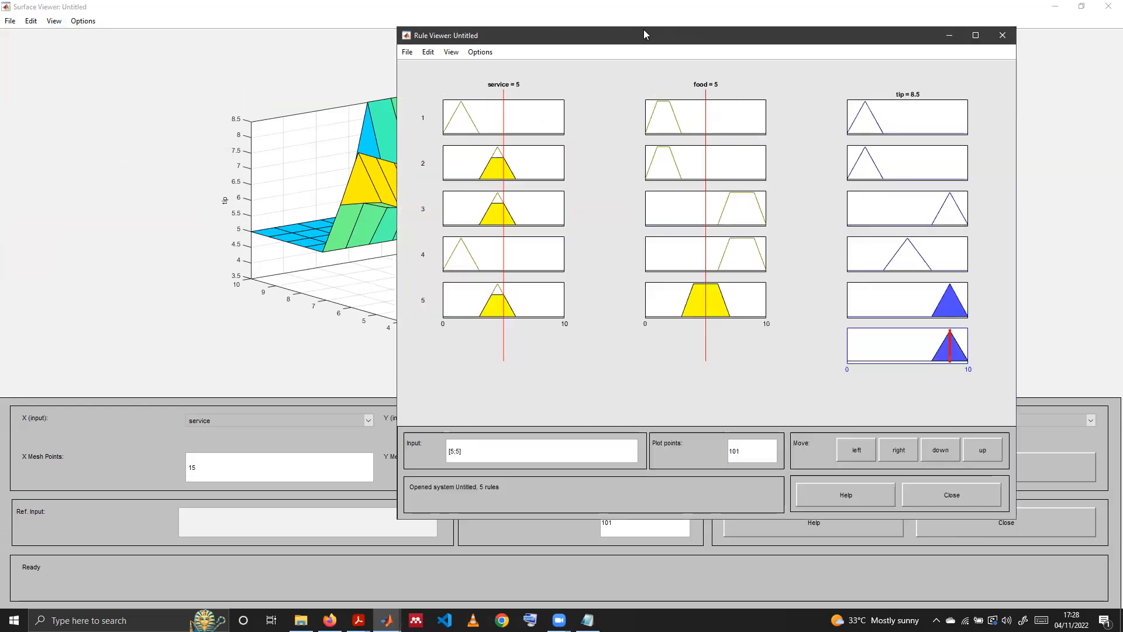
{"action": "left_click_drag", "start_coordinate": [647, 33], "coordinate": [573, 21]}
{"action": "left_click", "coordinate": [901, 25]}
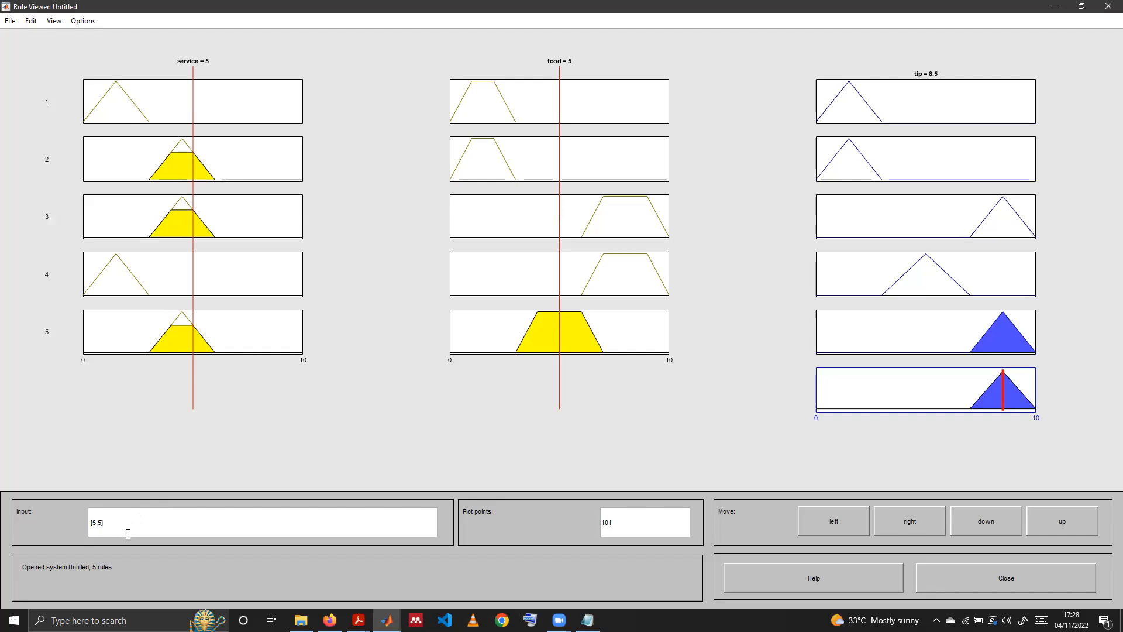
Evaluate the rules for service 10 and food 2 by setting the Rule Viewer input to [10 2].
{"action": "type", "text": "]"}
{"action": "key", "text": "BackSpace"}
{"action": "key", "text": "BackSpace"}
{"action": "key", "text": "BackSpace"}
{"action": "type", "text": "10, 2"}
{"action": "key", "text": "Return"}
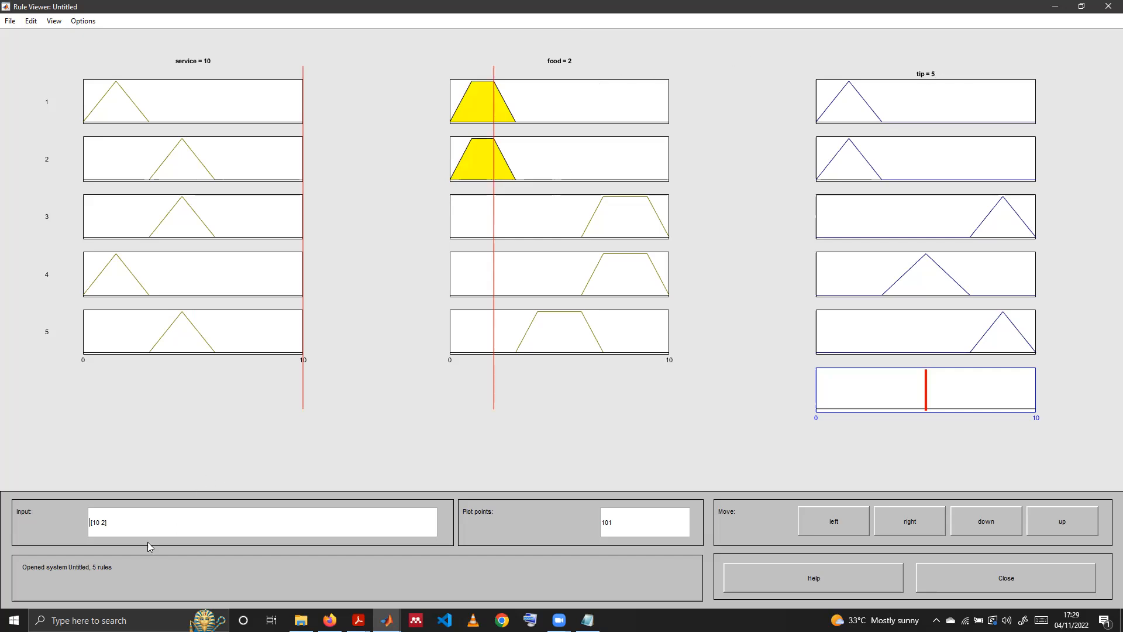
Raise the food value in the Rule Viewer input to 10, evaluating the rules for [10 10].
{"action": "key", "text": "BackSpace"}
{"action": "type", "text": "10"}
{"action": "key", "text": "Return"}
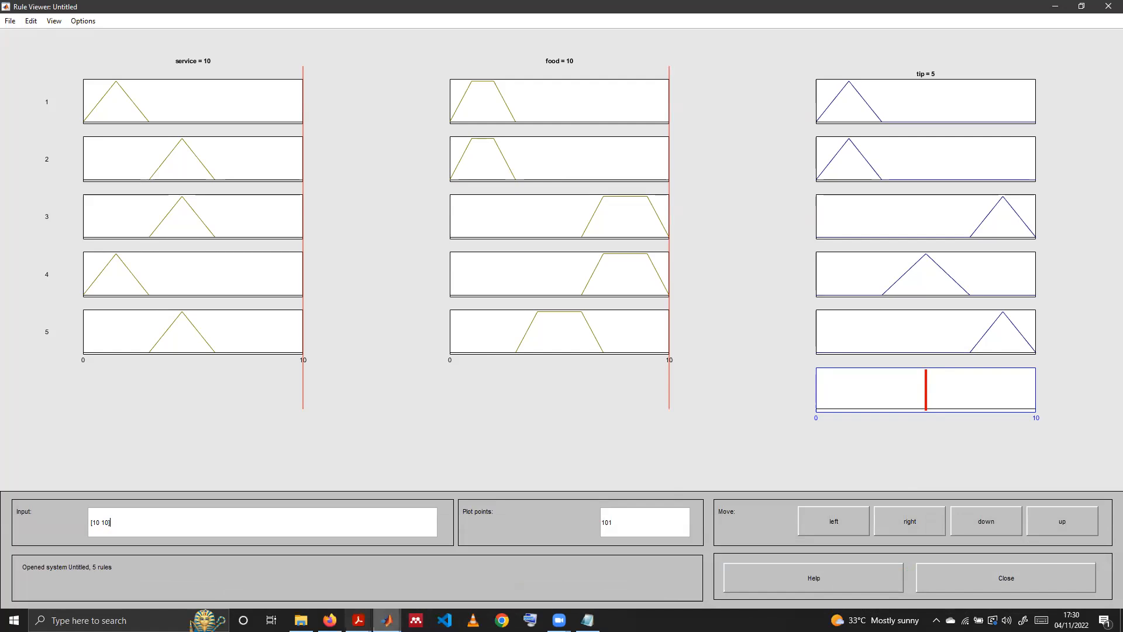
Return to the Rule Editor and add an AND rule: excellent service and delicious food give a high tip.
{"action": "left_click", "coordinate": [387, 621]}
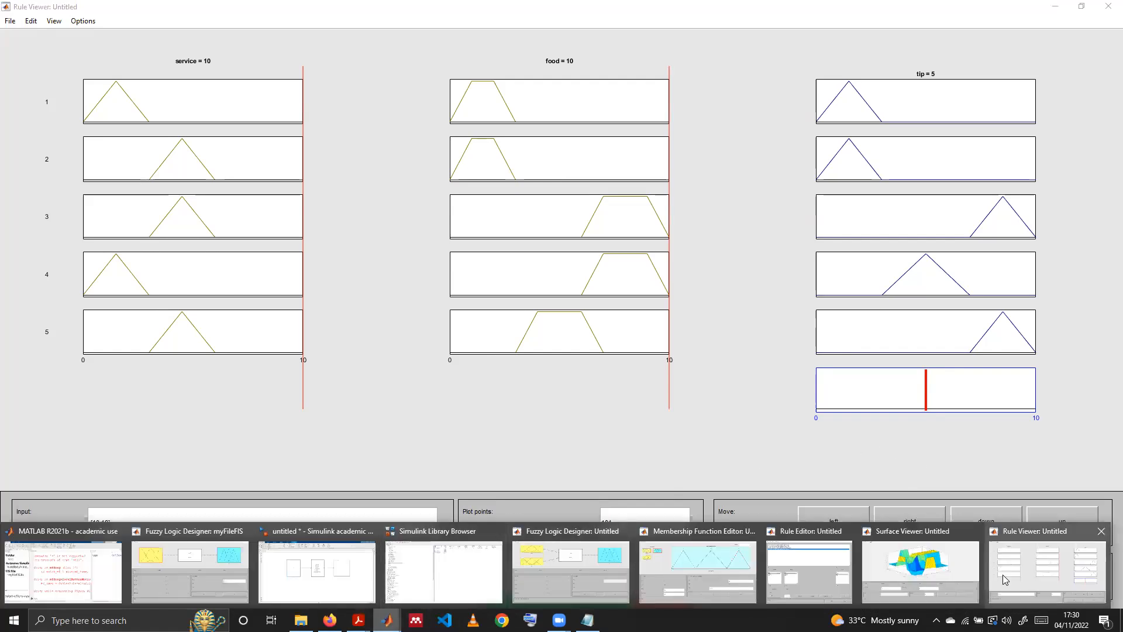
{"action": "left_click", "coordinate": [810, 559]}
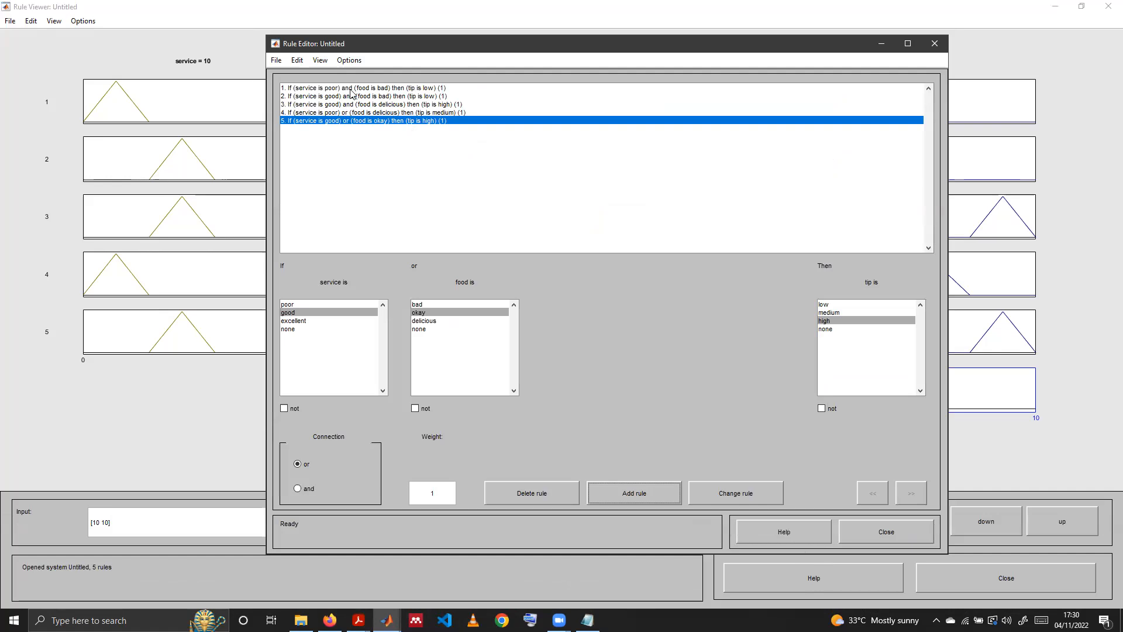
{"action": "left_click", "coordinate": [303, 322]}
{"action": "left_click", "coordinate": [298, 489]}
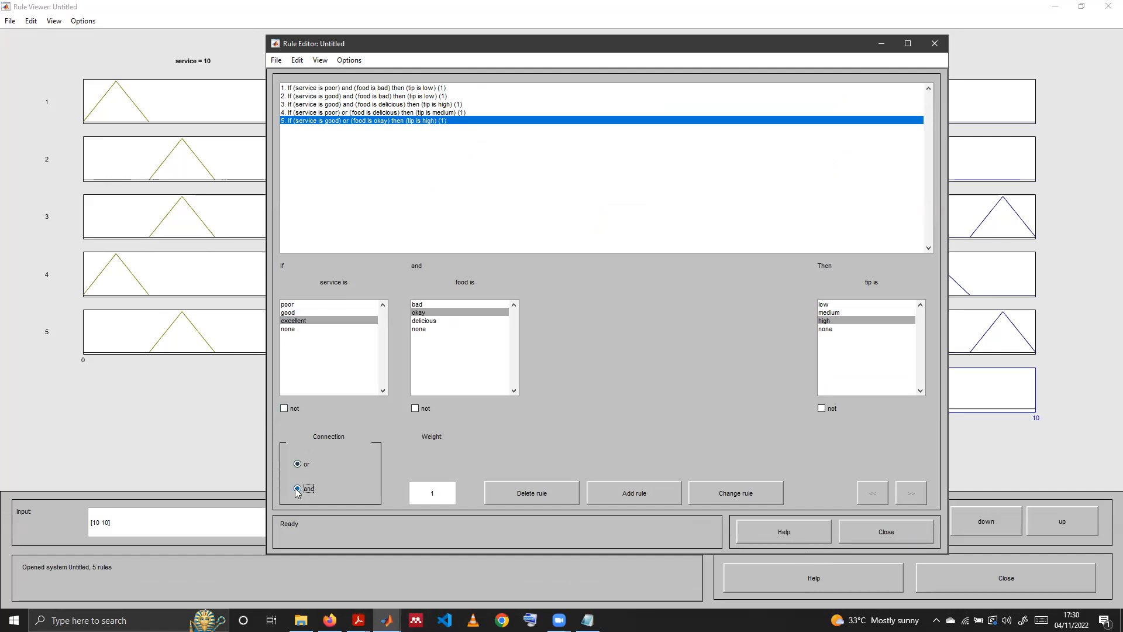
{"action": "left_click", "coordinate": [434, 321]}
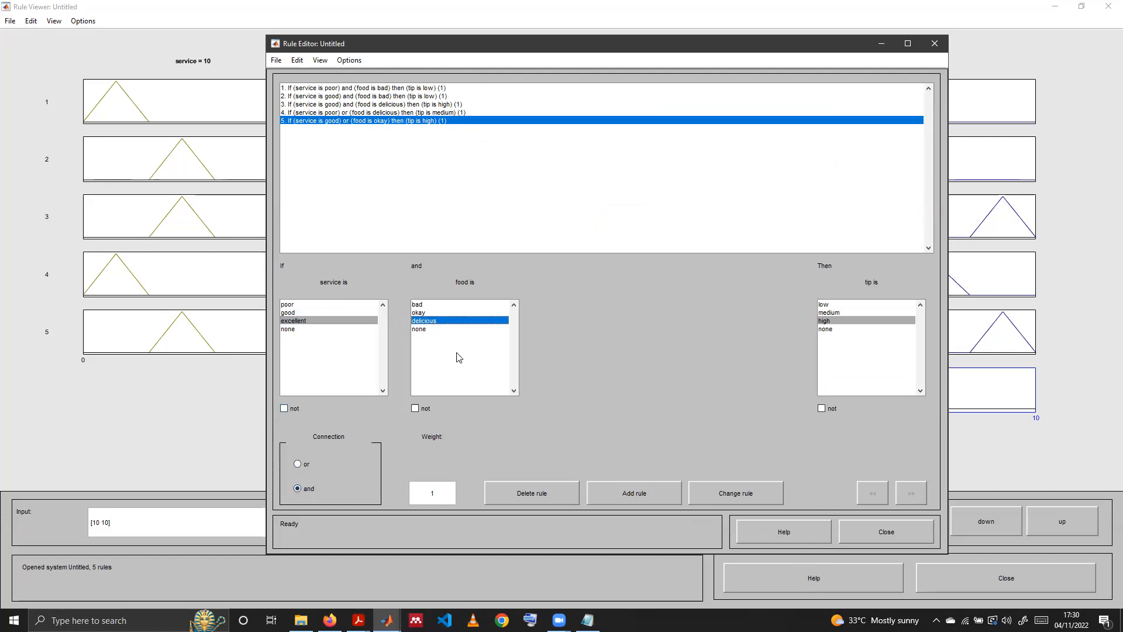
{"action": "left_click", "coordinate": [838, 322]}
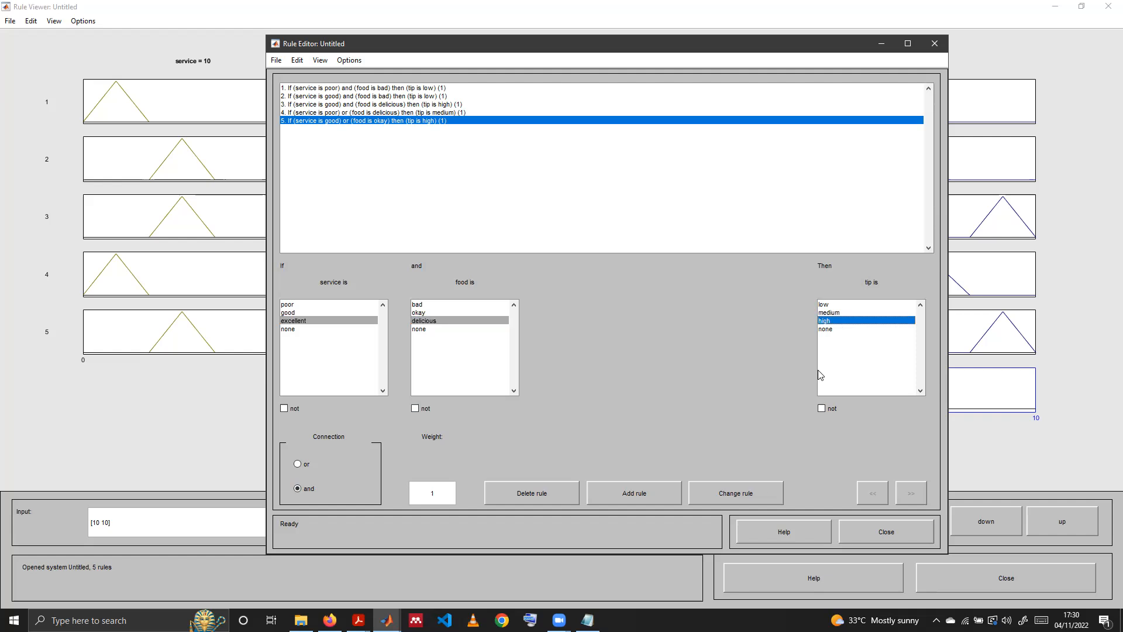
{"action": "left_click", "coordinate": [639, 496]}
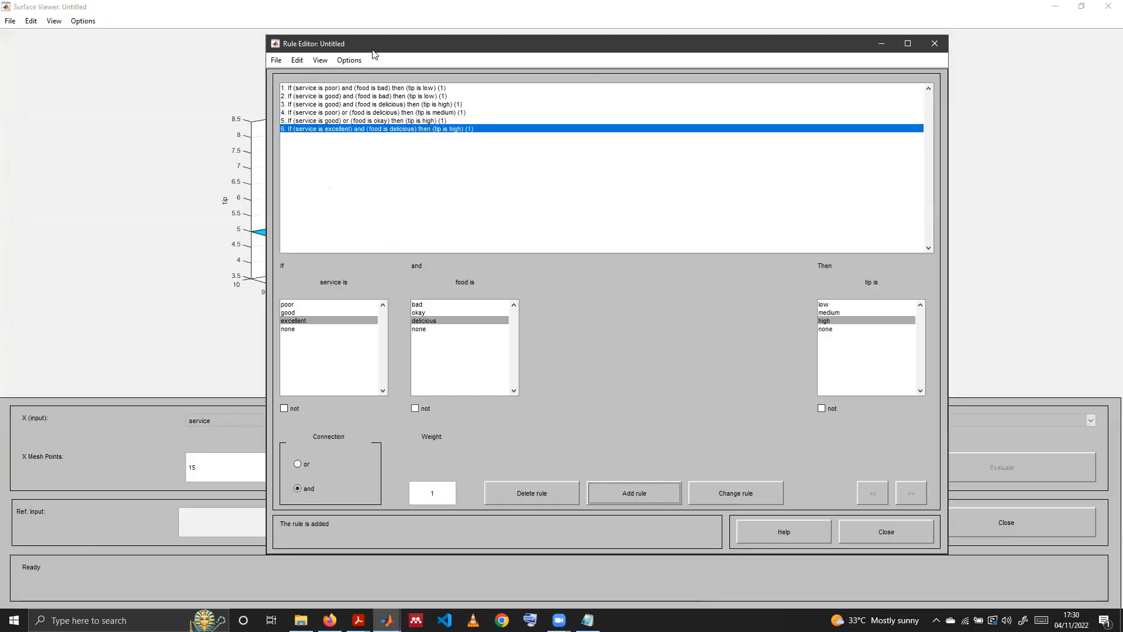
Reopen the Rule Viewer with the updated rules and evaluate them for the input [10,10].
{"action": "left_click", "coordinate": [320, 60]}
{"action": "left_click", "coordinate": [333, 71]}
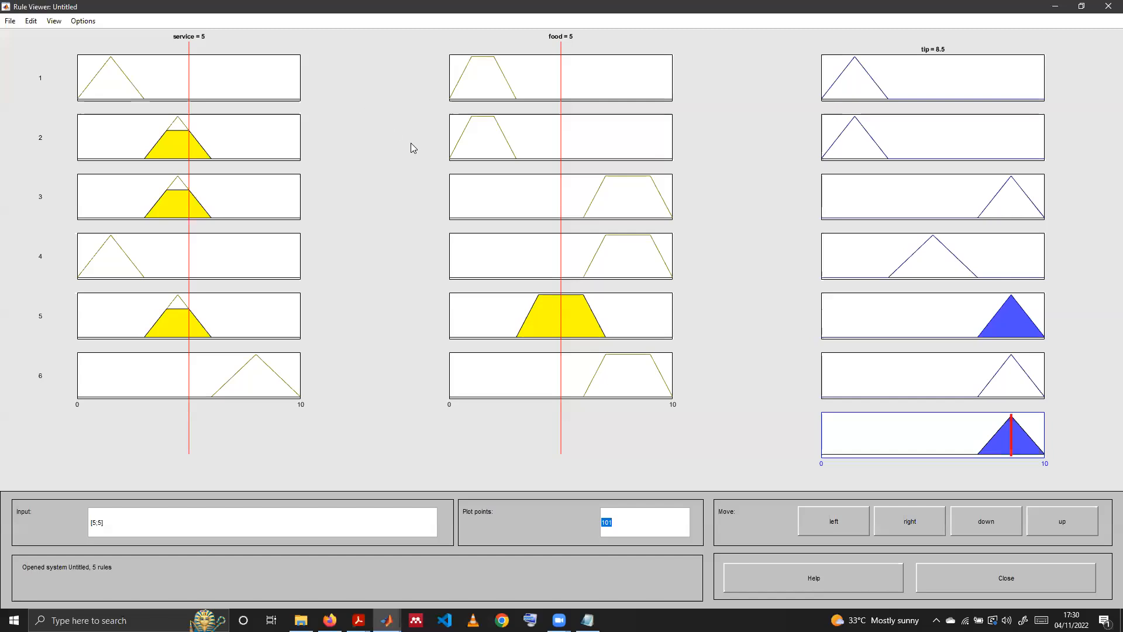
{"action": "left_click", "coordinate": [109, 524]}
{"action": "key", "text": "BackSpace"}
{"action": "key", "text": "BackSpace"}
{"action": "key", "text": "BackSpace"}
{"action": "key", "text": "BackSpace"}
{"action": "type", "text": "10,10]"}
{"action": "key", "text": "Return"}
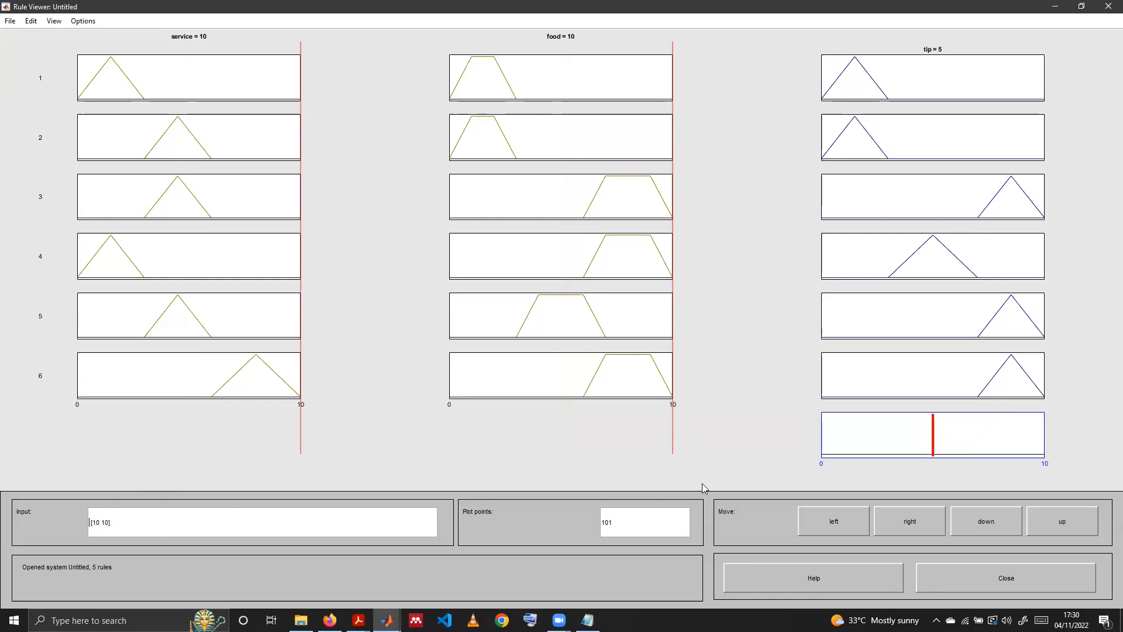
Return to the Rule Editor and delete rules 3 and 4, which combine delicious food with good service or with poor service.
{"action": "left_click", "coordinate": [387, 621]}
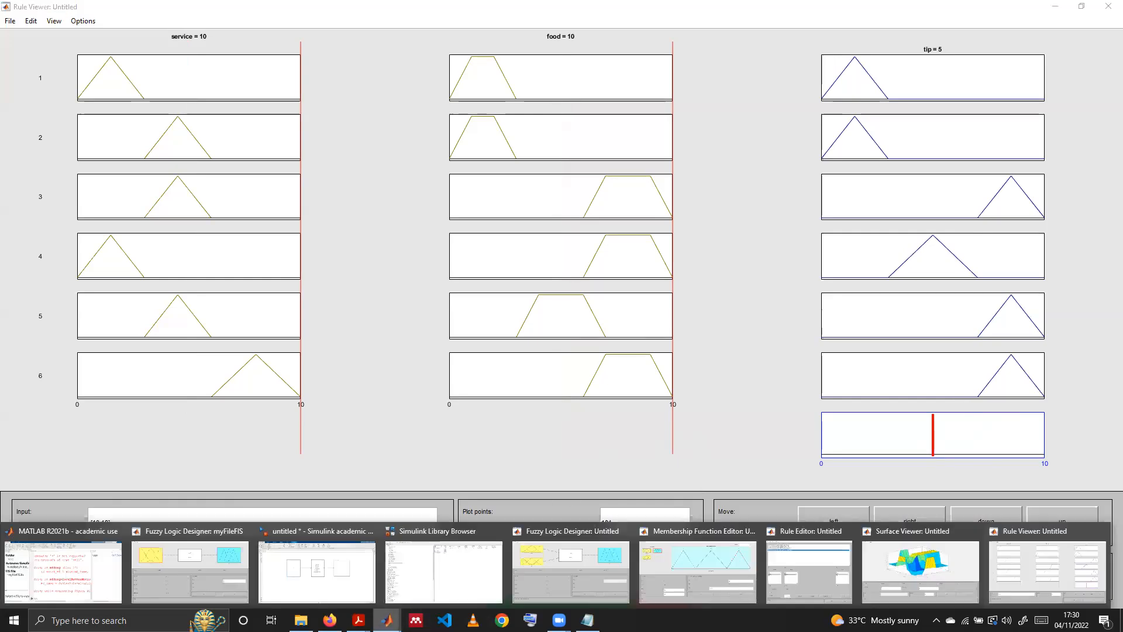
{"action": "left_click", "coordinate": [811, 573]}
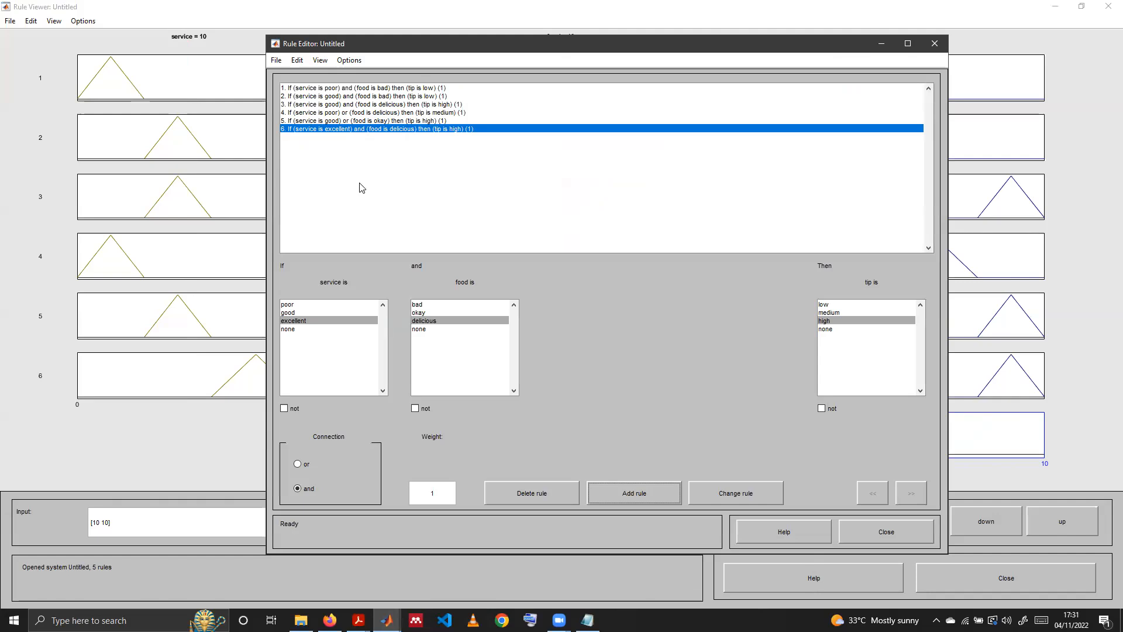
{"action": "left_click", "coordinate": [366, 106]}
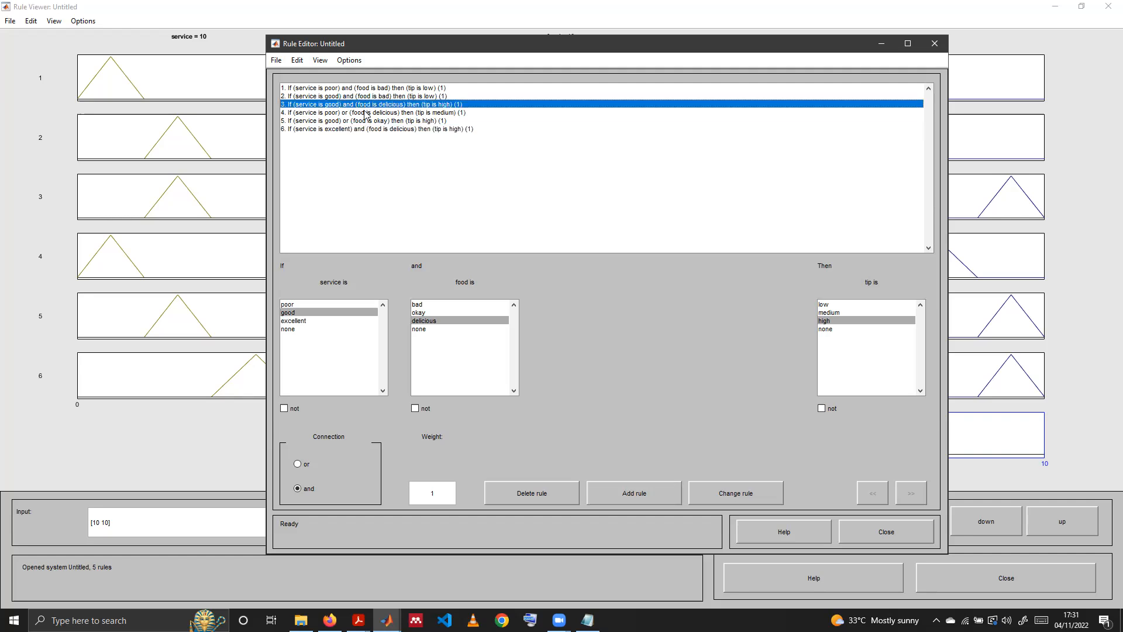
{"action": "left_click", "coordinate": [533, 492]}
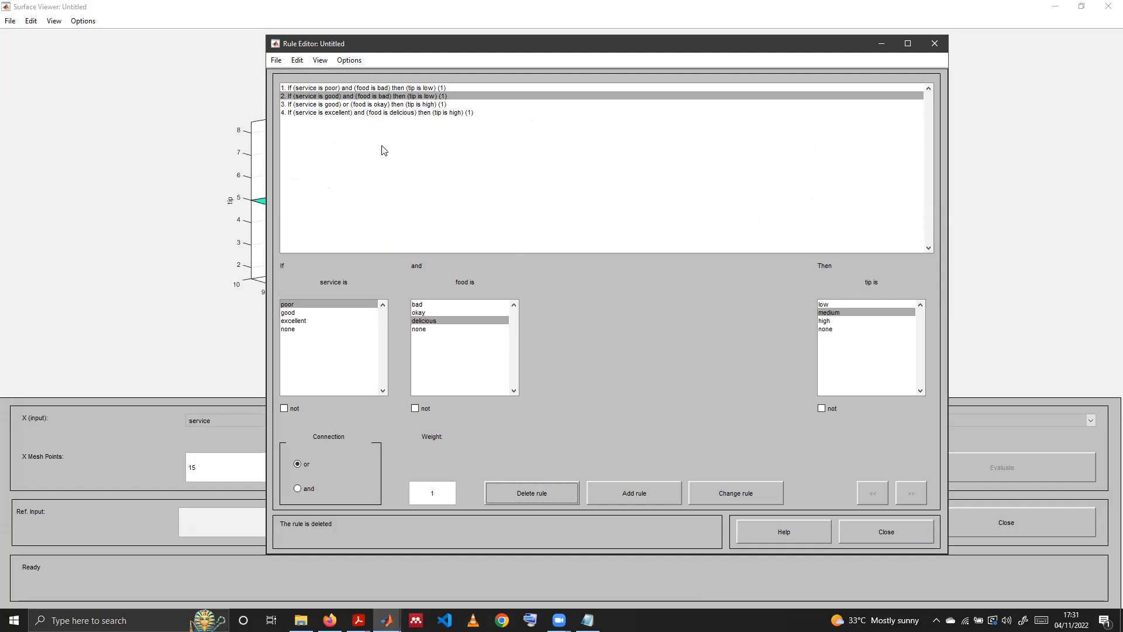
Reopen the Rule Viewer for the reduced rule set and evaluate it for the input [10, 10].
{"action": "left_click", "coordinate": [321, 61]}
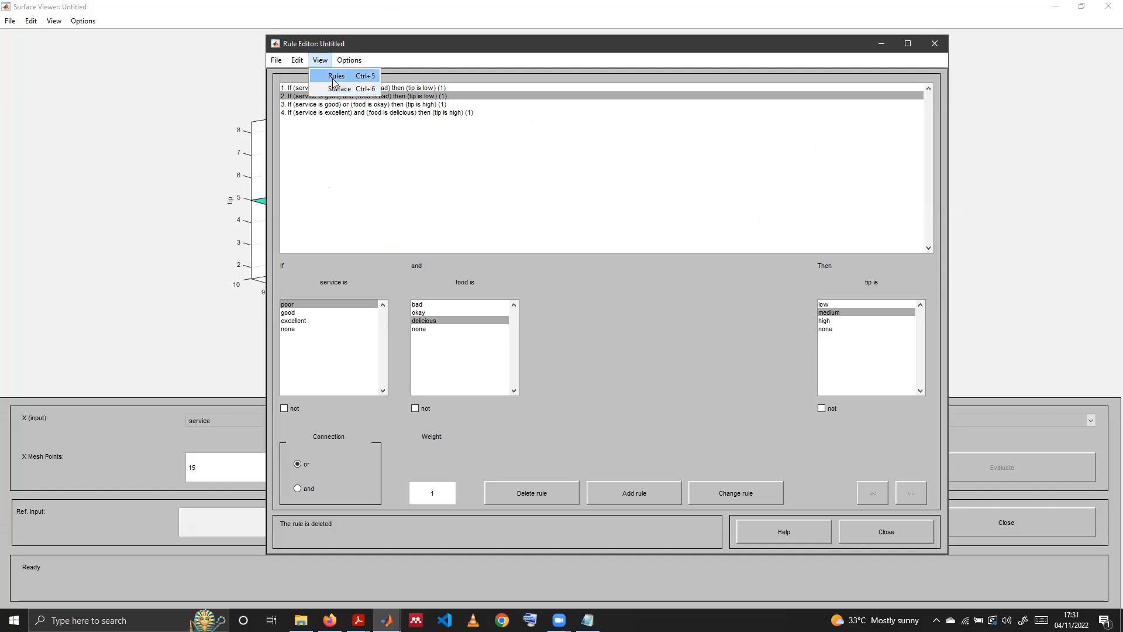
{"action": "left_click", "coordinate": [337, 76]}
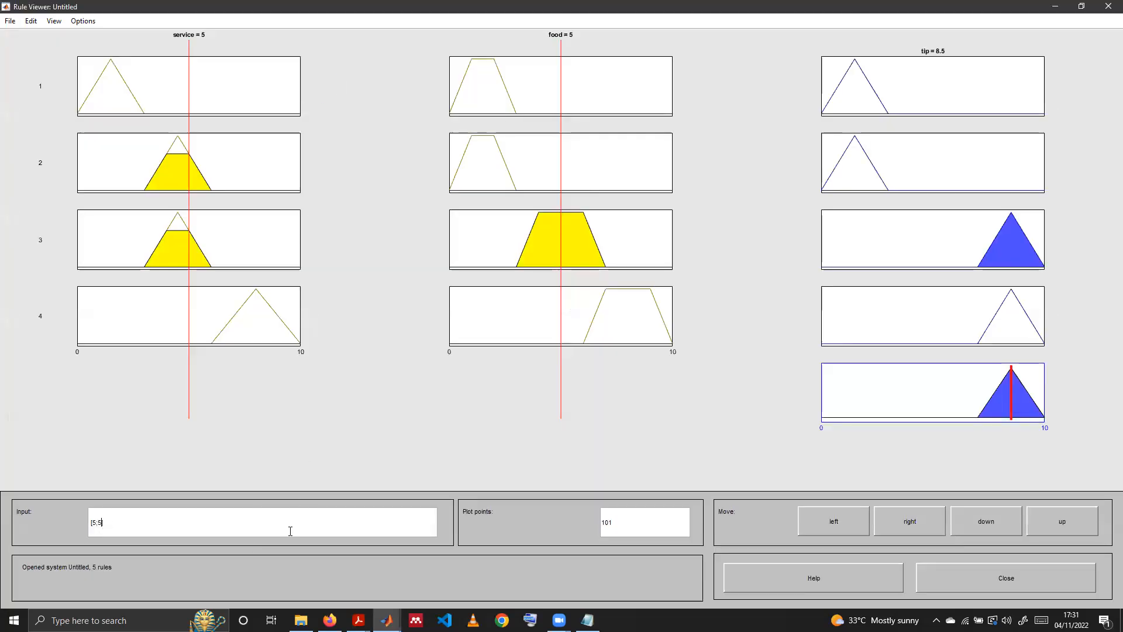
{"action": "key", "text": "BackSpace"}
{"action": "key", "text": "BackSpace"}
{"action": "type", "text": "10, 10]"}
{"action": "key", "text": "Return"}
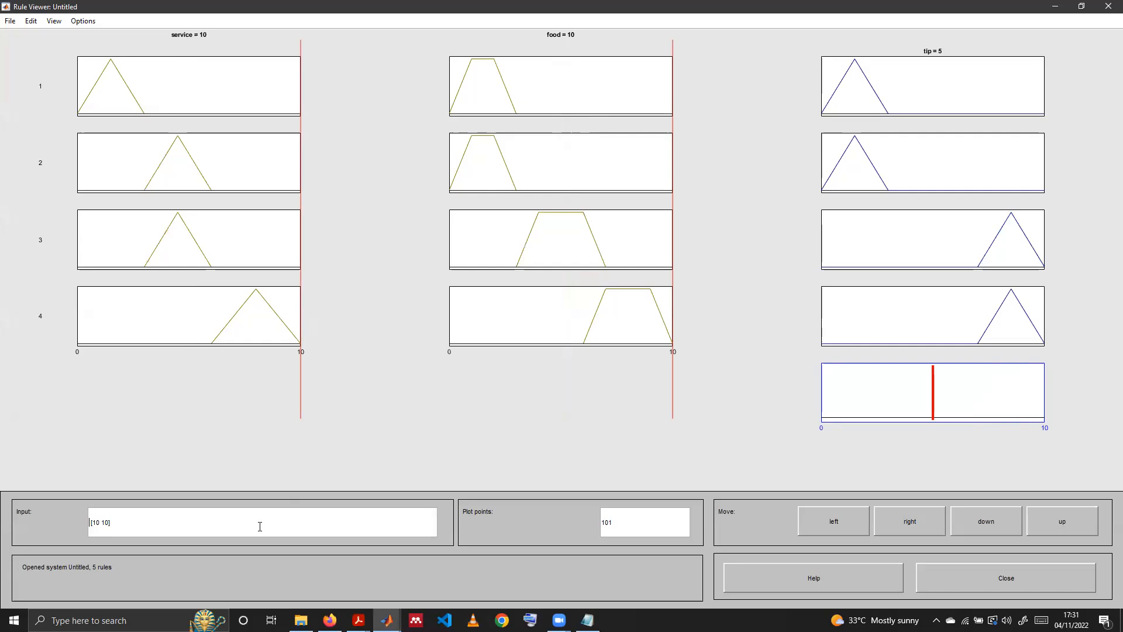
Delete the rule giving a high tip for good service or okay food, and close the viewer and editor windows around it.
{"action": "left_click", "coordinate": [1106, 8]}
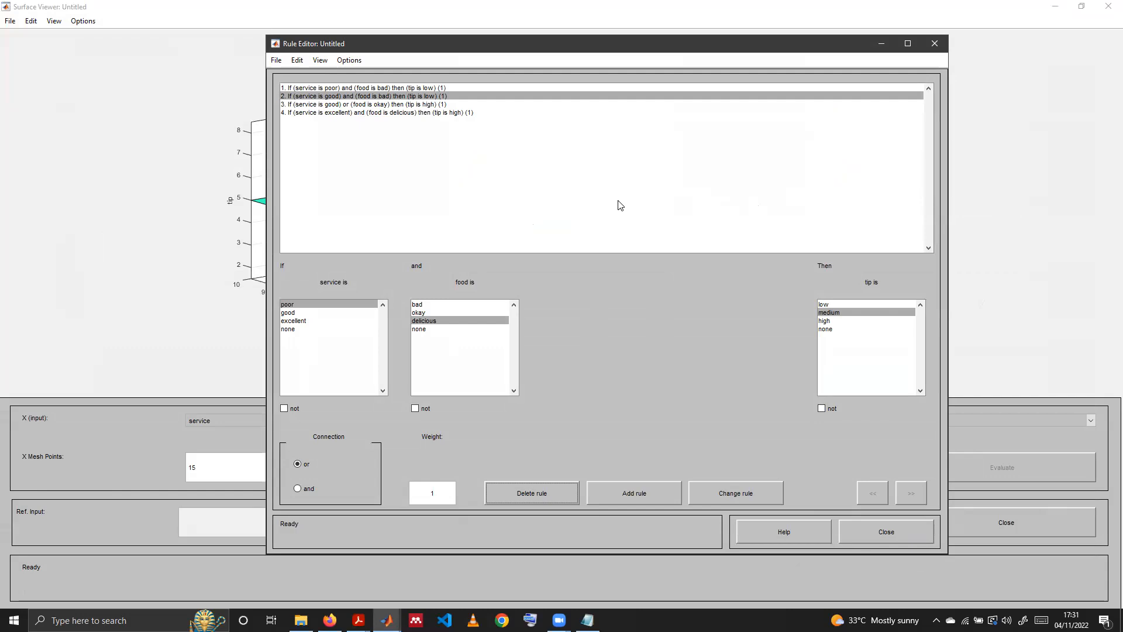
{"action": "left_click", "coordinate": [371, 105]}
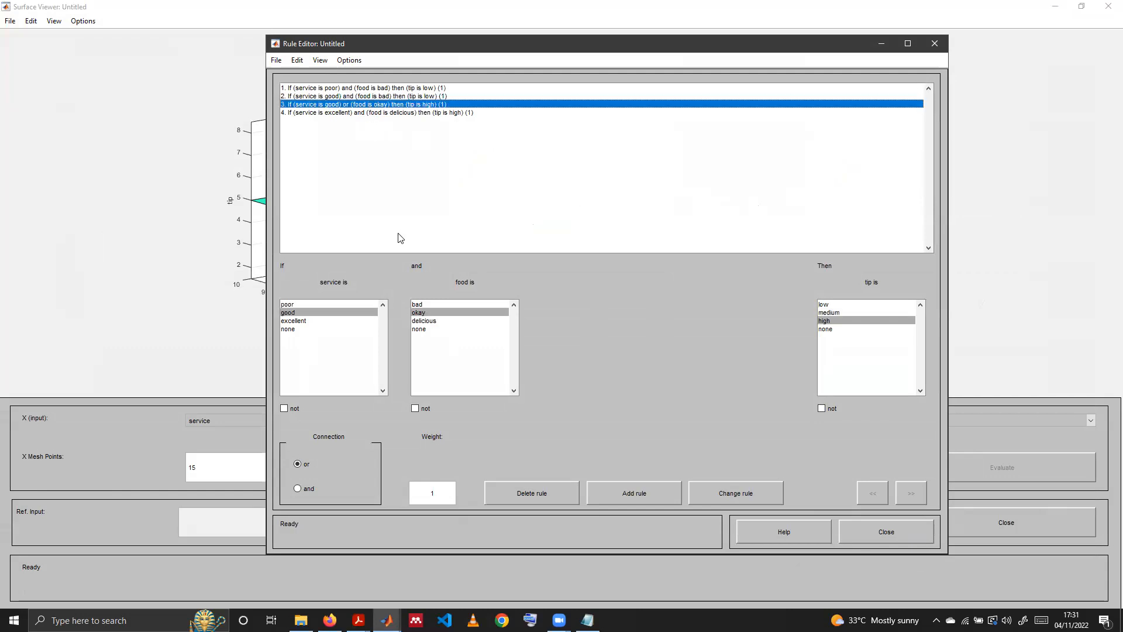
{"action": "left_click", "coordinate": [523, 496]}
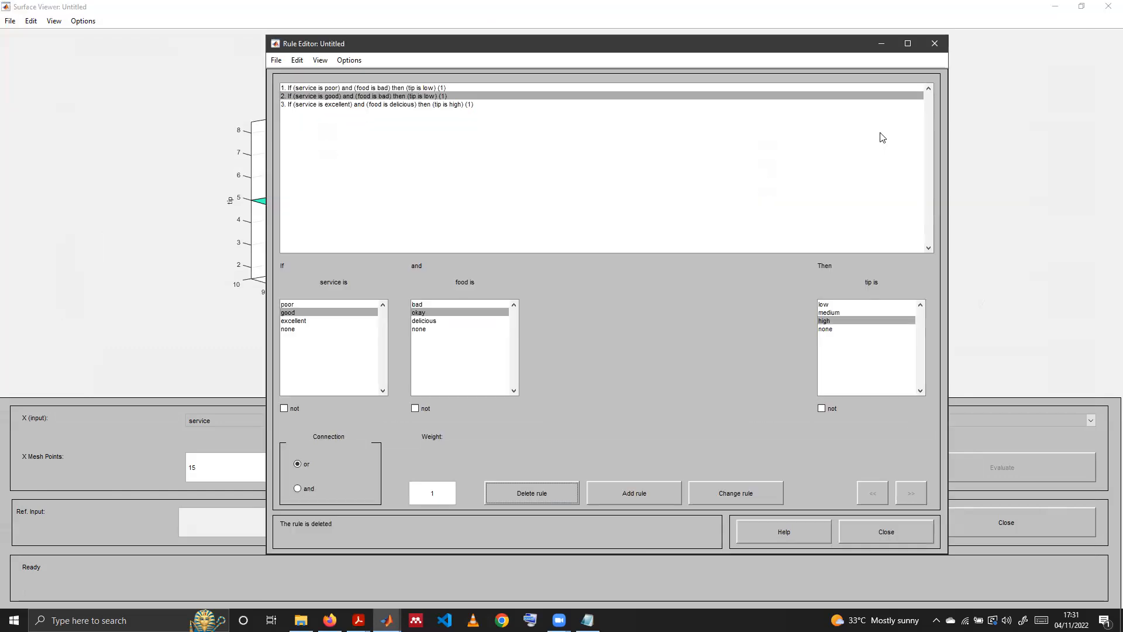
{"action": "left_click", "coordinate": [937, 44]}
{"action": "left_click", "coordinate": [1107, 6]}
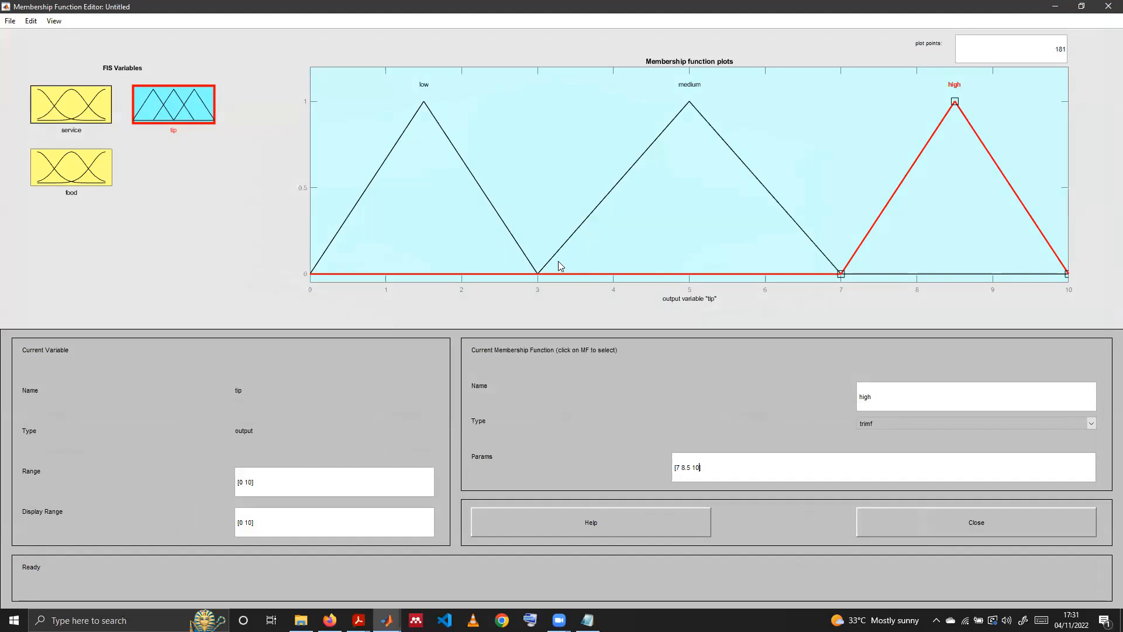
Open the Rule Viewer from the Membership Function Editor, maximize it, and evaluate the remaining rules for [10, 10].
{"action": "left_click", "coordinate": [54, 20]}
{"action": "left_click", "coordinate": [69, 37]}
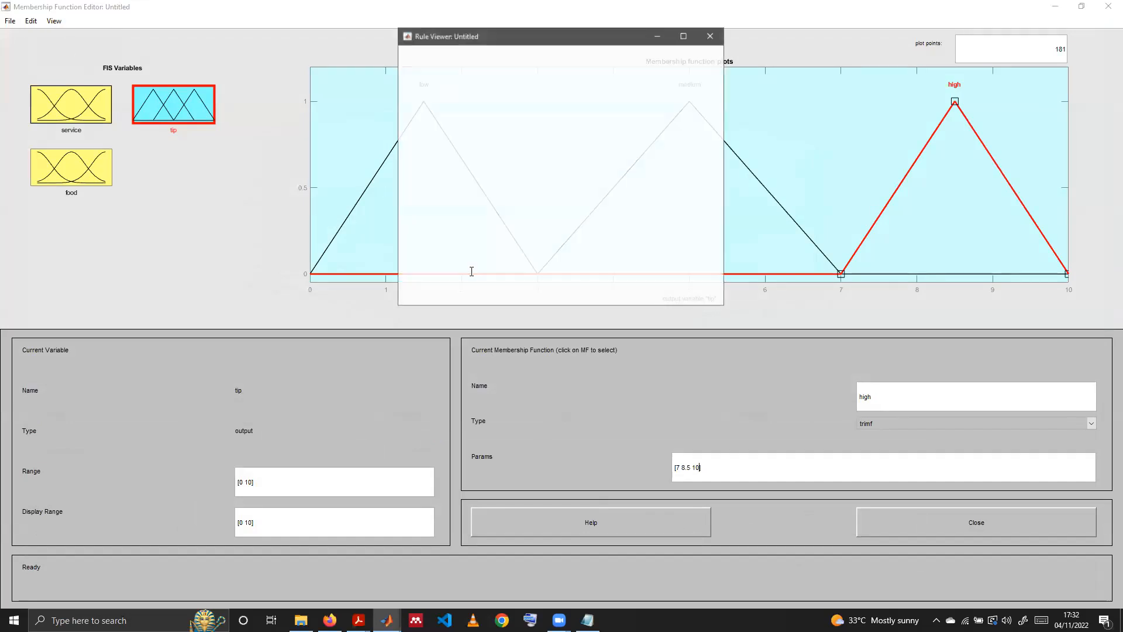
{"action": "left_click", "coordinate": [683, 35]}
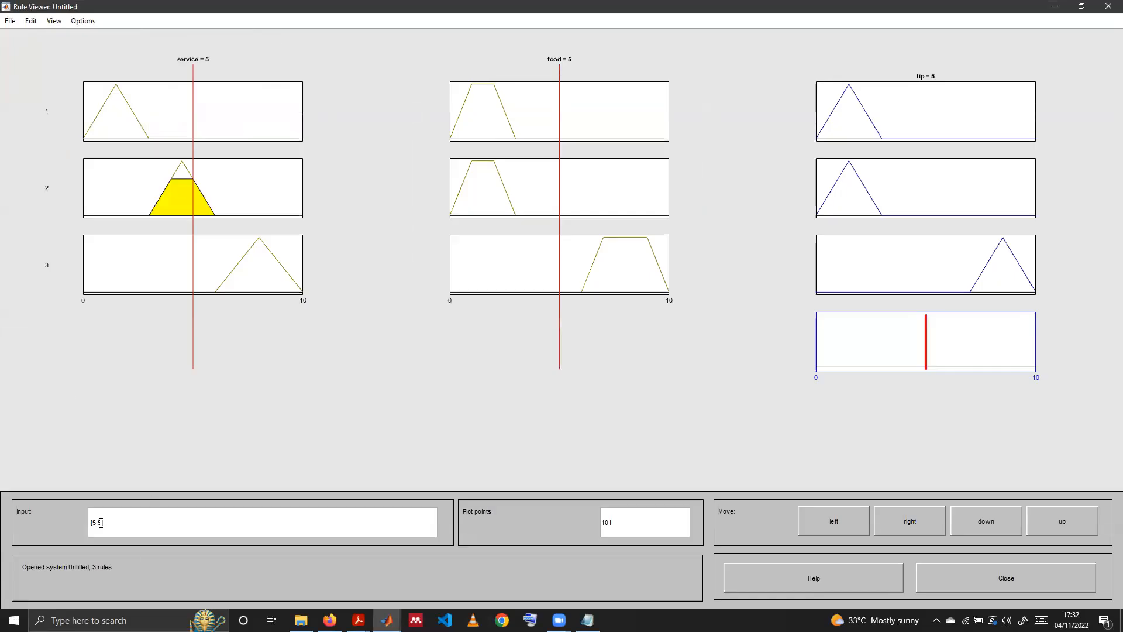
{"action": "left_click", "coordinate": [125, 514]}
{"action": "key", "text": "BackSpace"}
{"action": "key", "text": "BackSpace"}
{"action": "key", "text": "BackSpace"}
{"action": "type", "text": "10, 10]"}
{"action": "key", "text": "Return"}
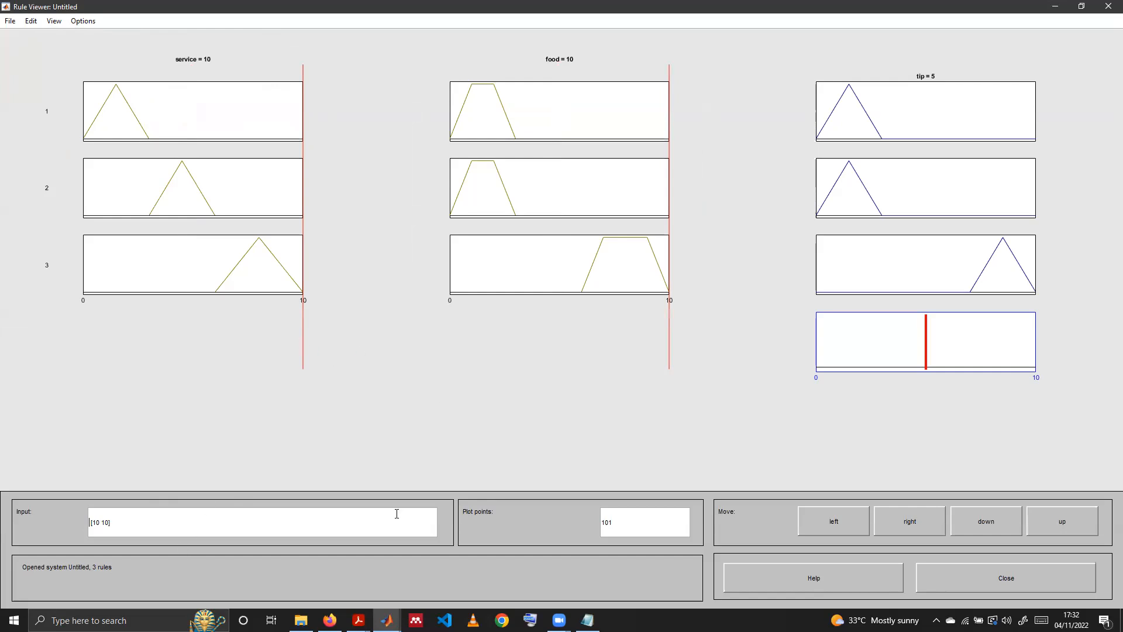
Reopen the Rule Editor and delete both low-tip rules, leaving only the excellent service and delicious food rule.
{"action": "left_click", "coordinate": [387, 620]}
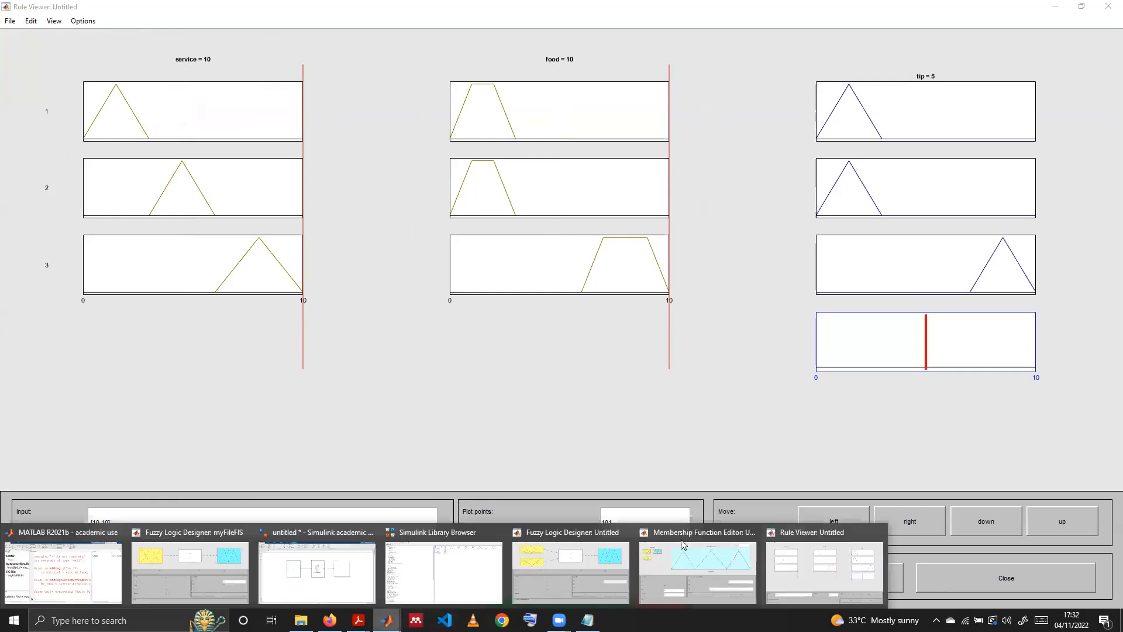
{"action": "left_click", "coordinate": [791, 580]}
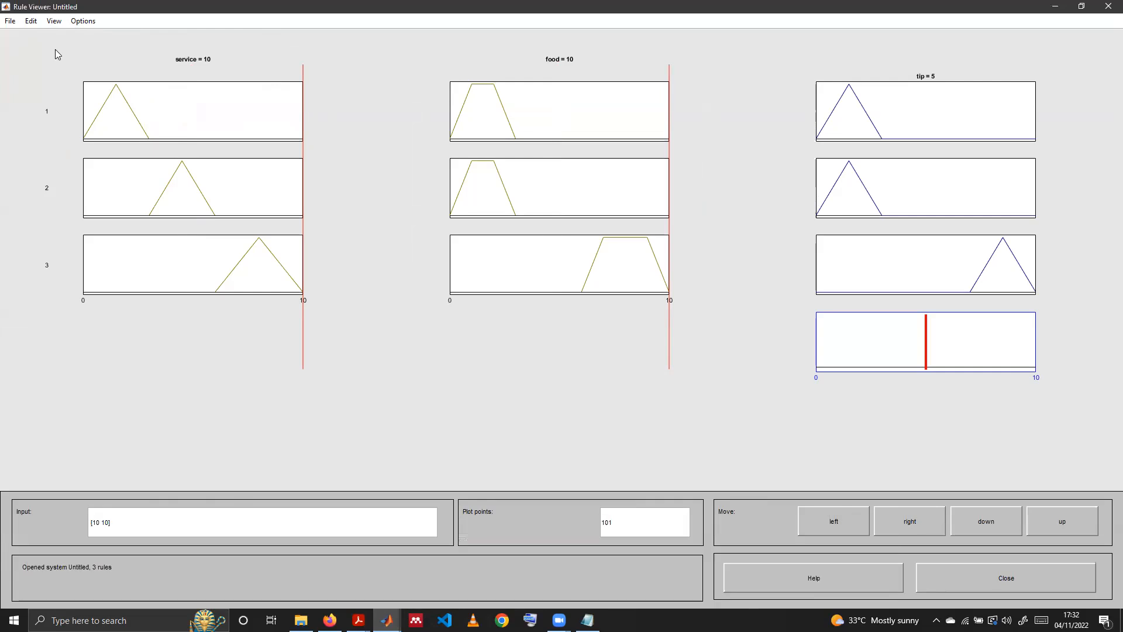
{"action": "left_click", "coordinate": [31, 20]}
{"action": "left_click", "coordinate": [59, 77]}
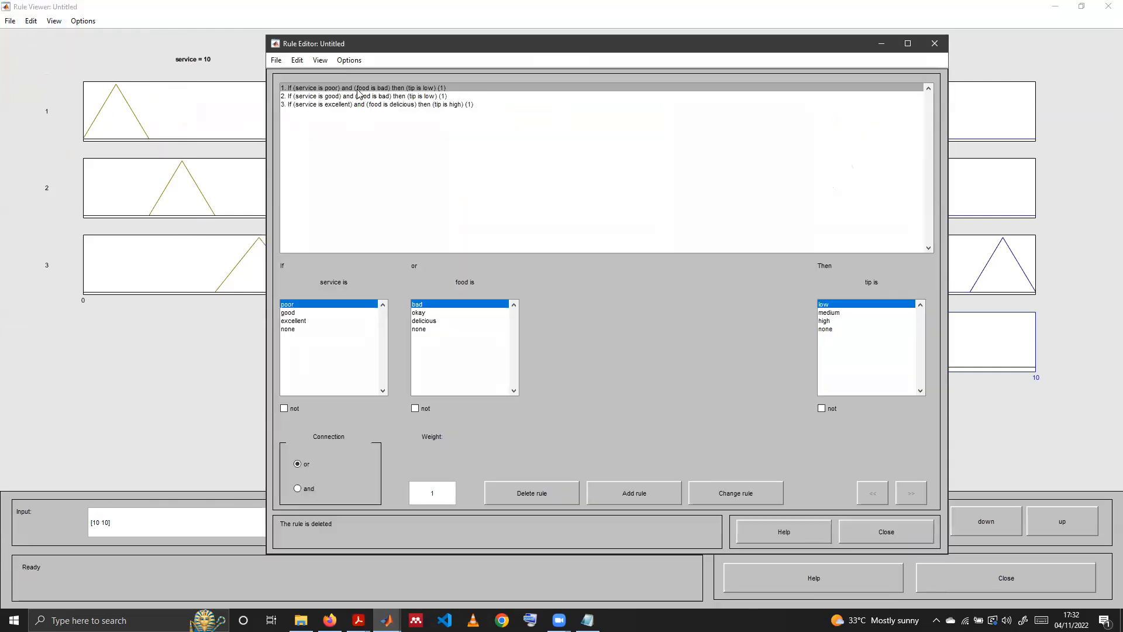
{"action": "left_click", "coordinate": [354, 105]}
{"action": "left_click", "coordinate": [339, 88]}
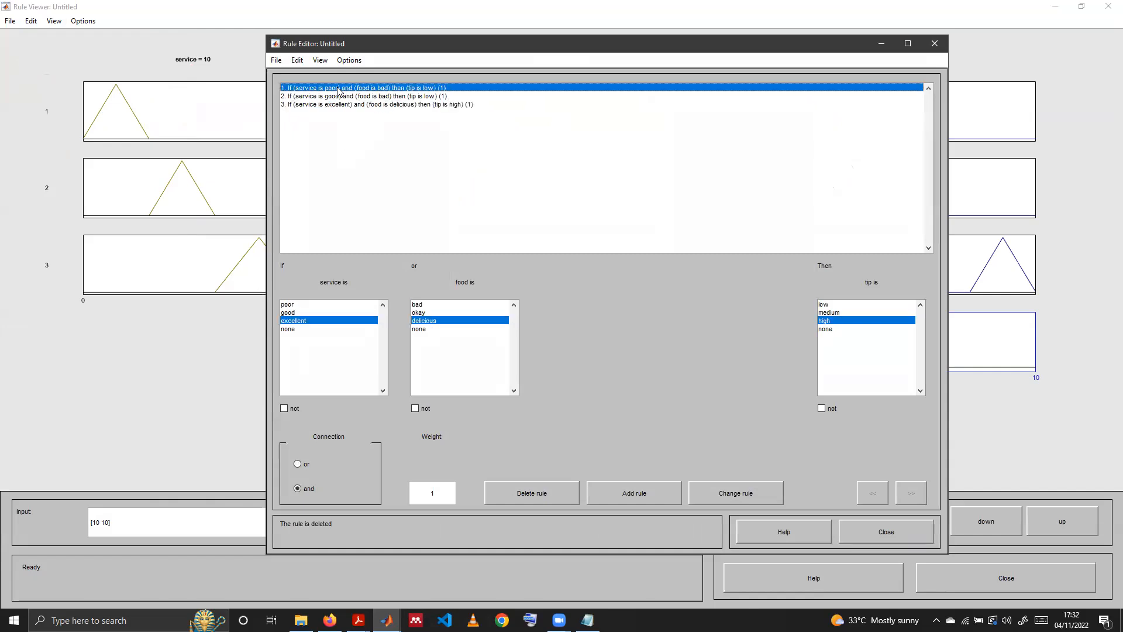
{"action": "left_click", "coordinate": [526, 493]}
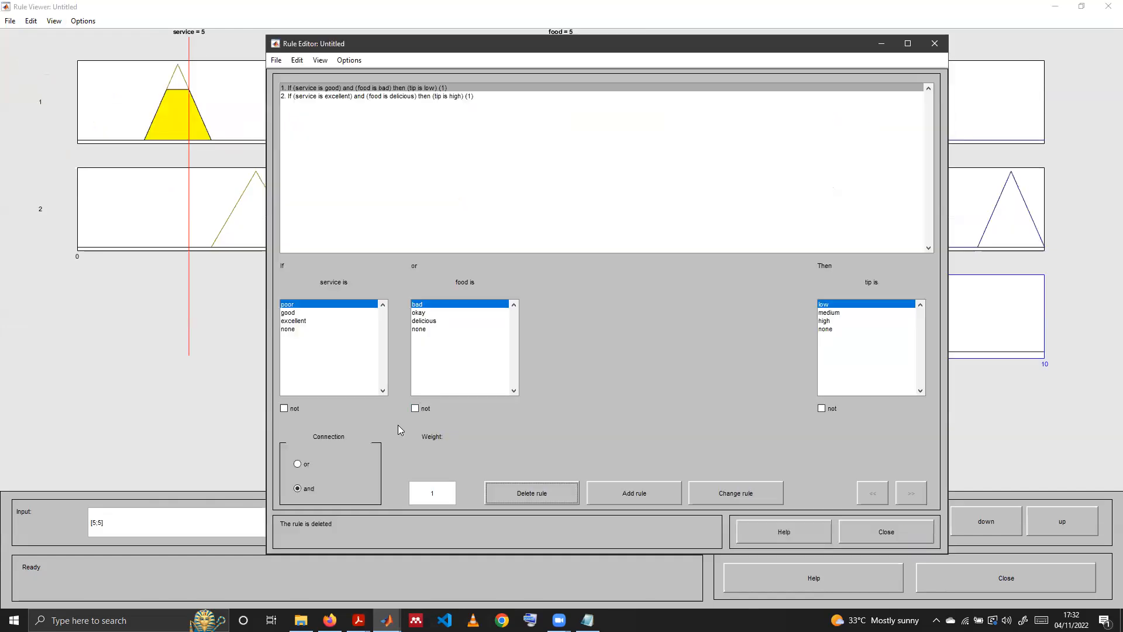
{"action": "left_click", "coordinate": [330, 88]}
{"action": "left_click", "coordinate": [530, 496]}
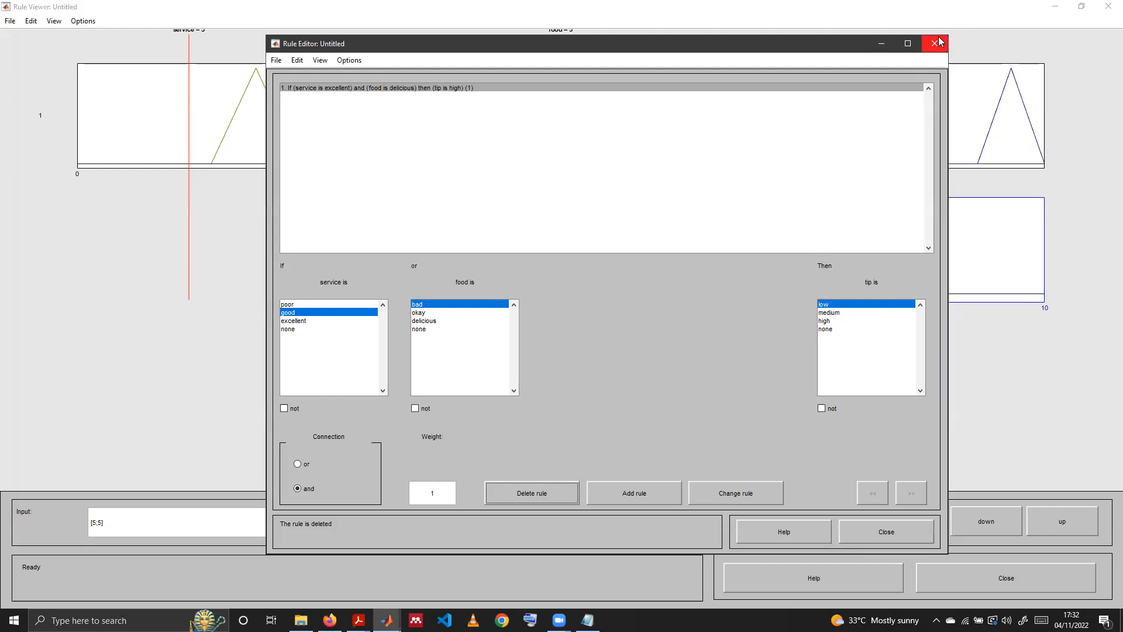
Bring up the maximized Rule Viewer and evaluate the single excellent-and-delicious rule for the input [10, 10].
{"action": "left_click", "coordinate": [320, 60]}
{"action": "left_click", "coordinate": [333, 77]}
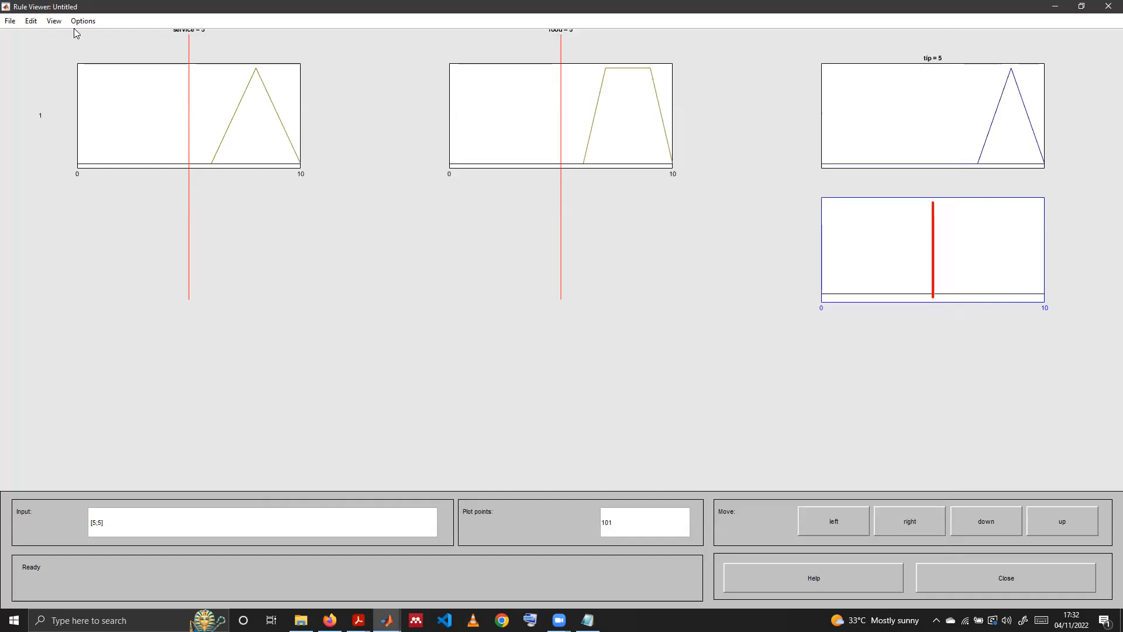
{"action": "left_click", "coordinate": [1081, 6]}
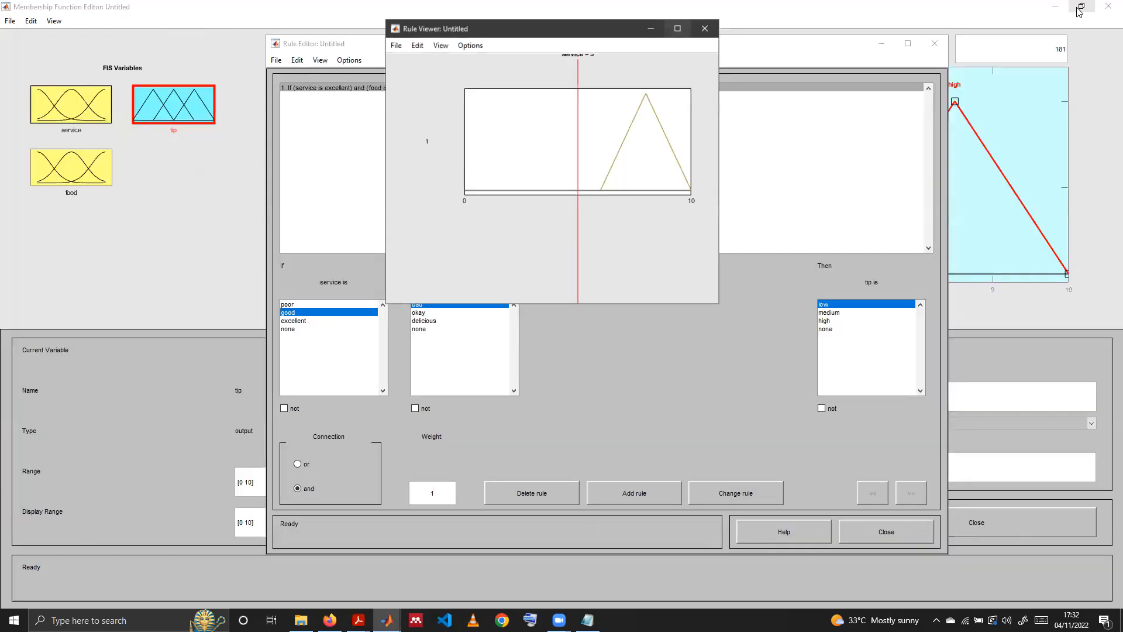
{"action": "left_click", "coordinate": [684, 35]}
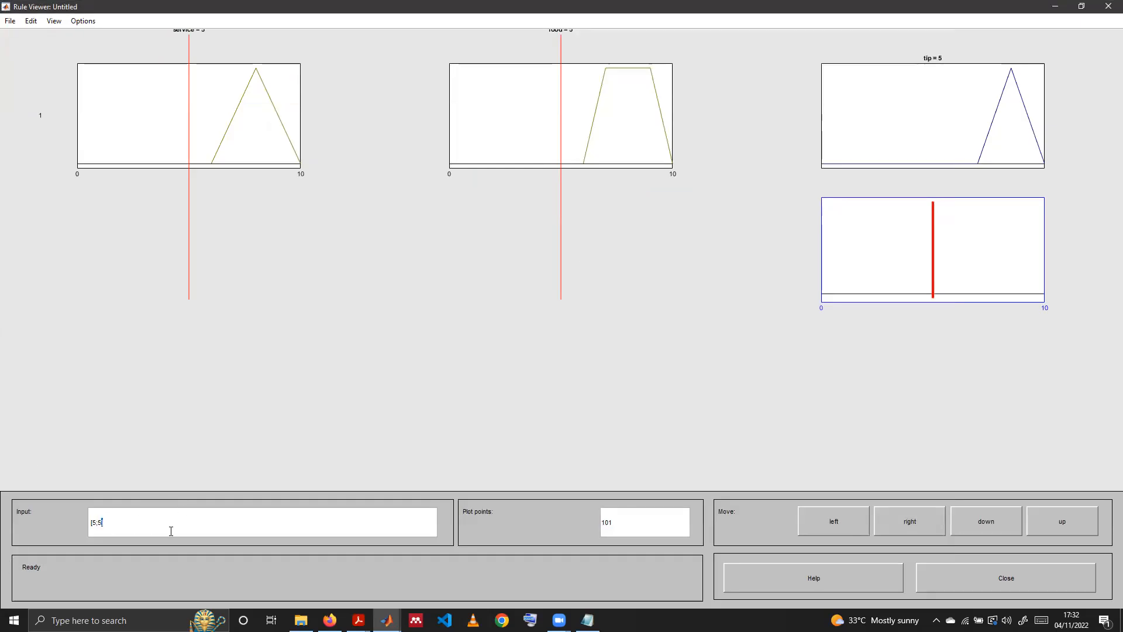
{"action": "key", "text": "BackSpace"}
{"action": "key", "text": "BackSpace"}
{"action": "key", "text": "BackSpace"}
{"action": "type", "text": "10, 10]"}
{"action": "key", "text": "Return"}
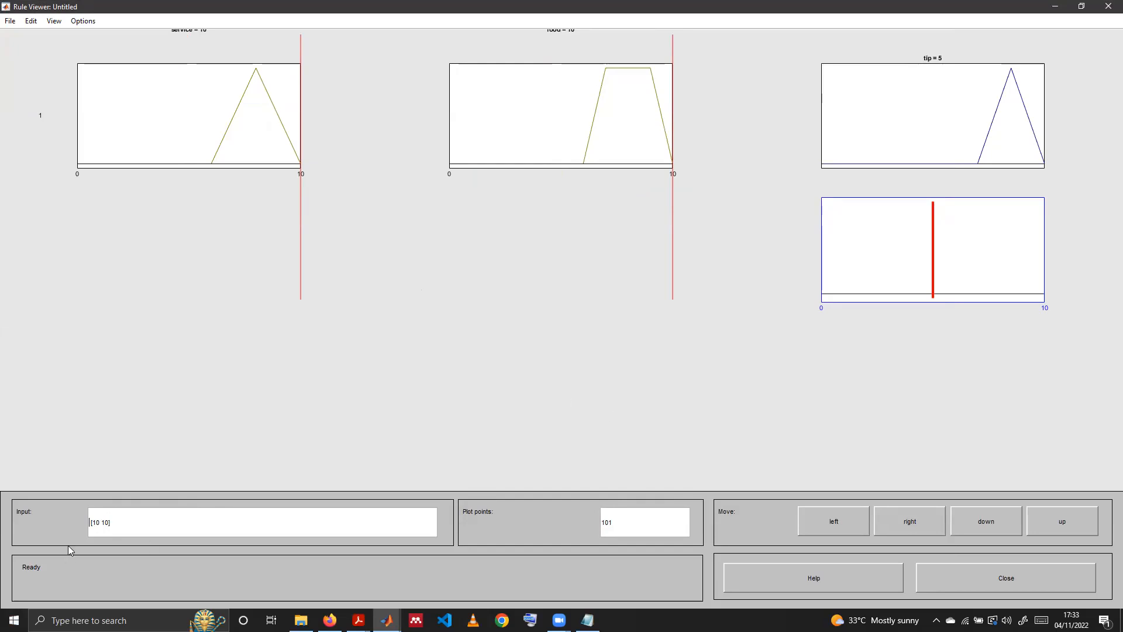
Lower the Rule Viewer input to [9, 9] and evaluate the rule for these service and food values.
{"action": "left_click", "coordinate": [103, 522]}
{"action": "key", "text": "BackSpace"}
{"action": "key", "text": "BackSpace"}
{"action": "key", "text": "BackSpace"}
{"action": "key", "text": "BackSpace"}
{"action": "key", "text": "BackSpace"}
{"action": "type", "text": "9, 9"}
{"action": "key", "text": "Return"}
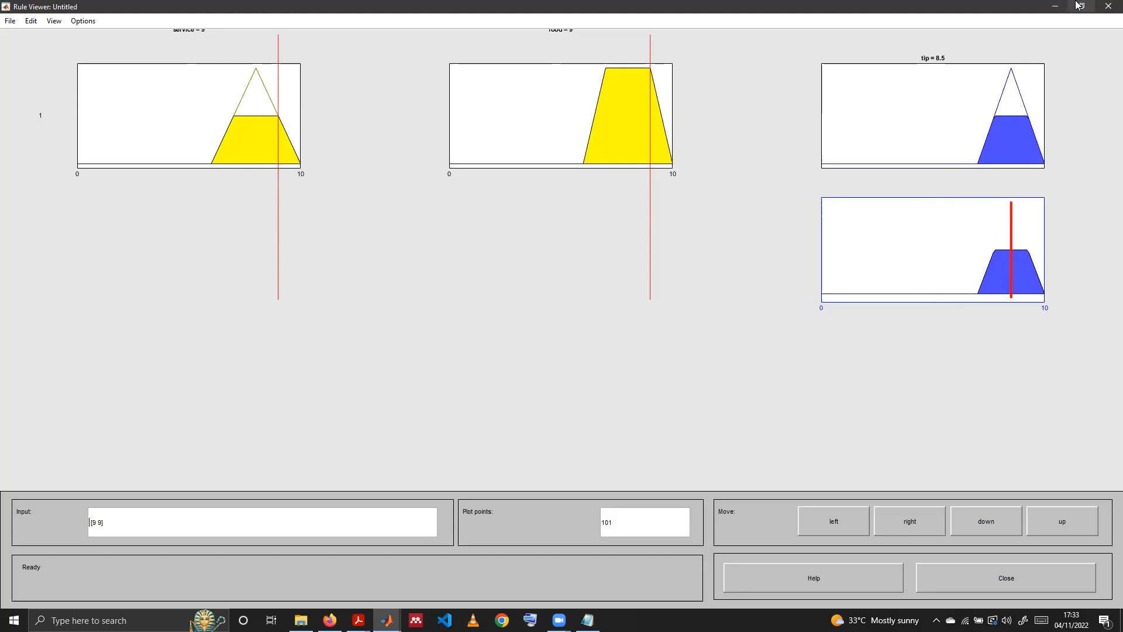
Close the Rule Viewer and Rule Editor and examine where the highest membership functions of tip, service and food end.
{"action": "left_click", "coordinate": [1107, 7]}
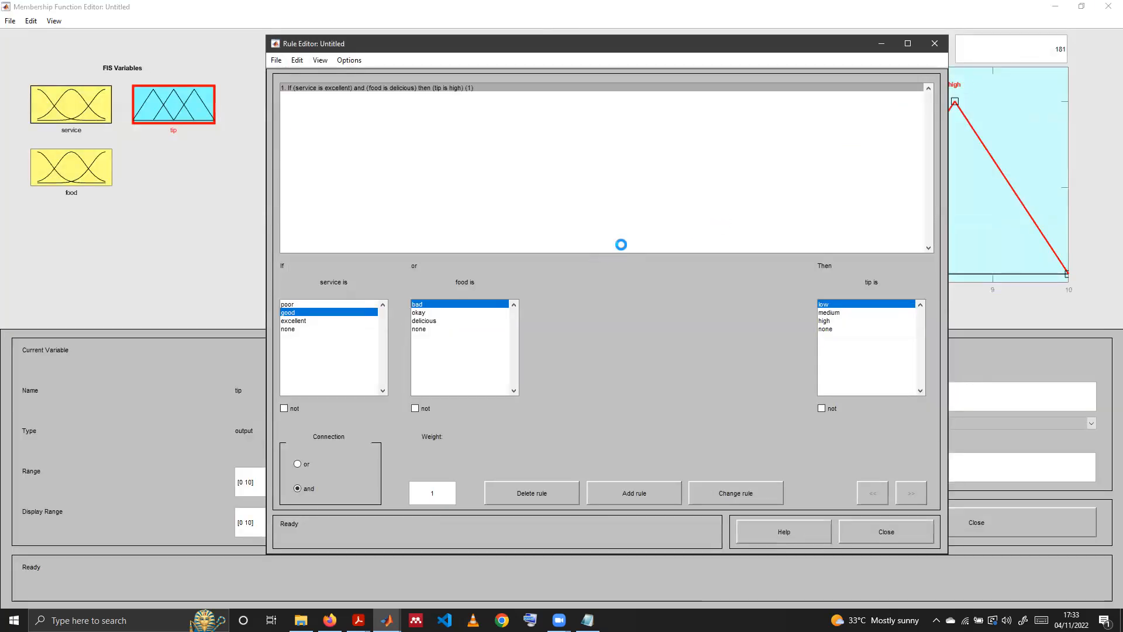
{"action": "left_click", "coordinate": [934, 44]}
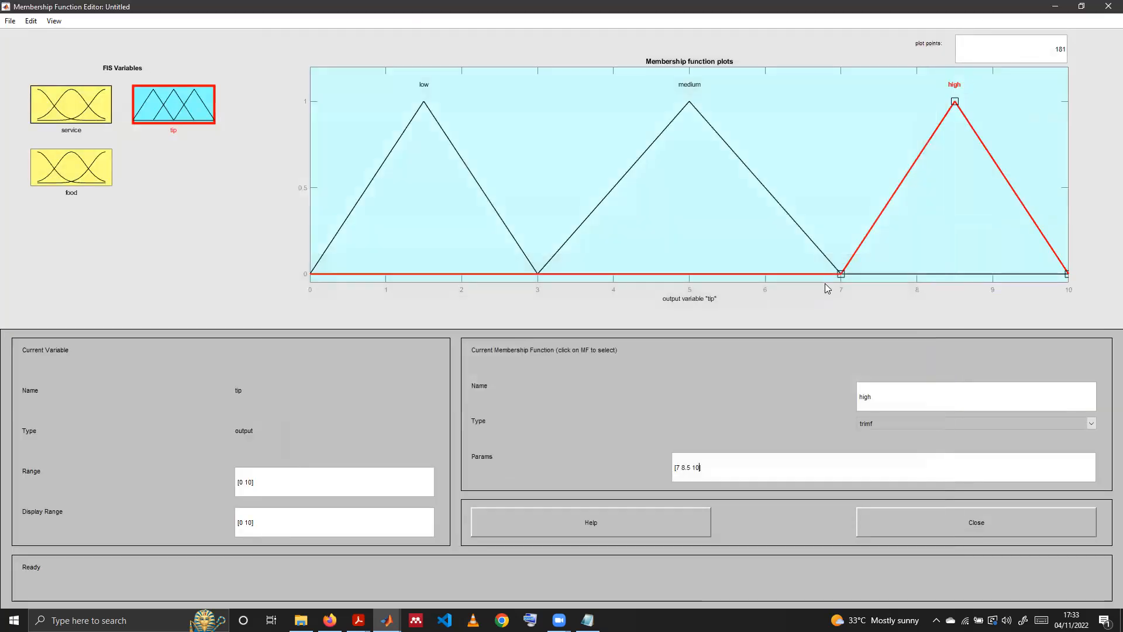
{"action": "left_click", "coordinate": [993, 221]}
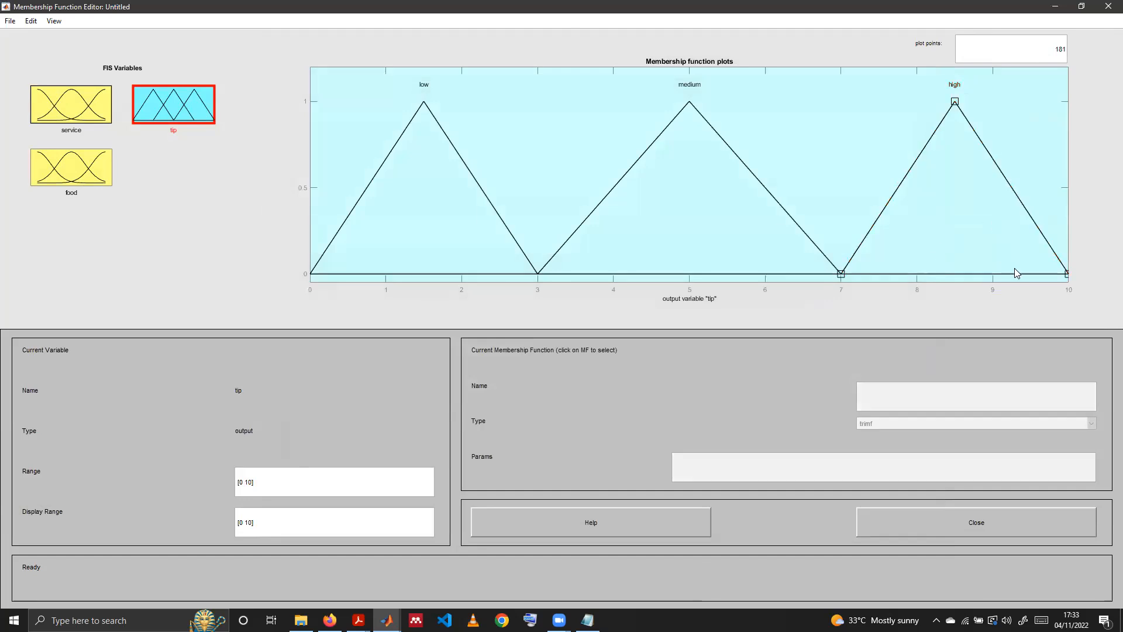
{"action": "left_click", "coordinate": [1054, 256]}
{"action": "left_click", "coordinate": [83, 105]}
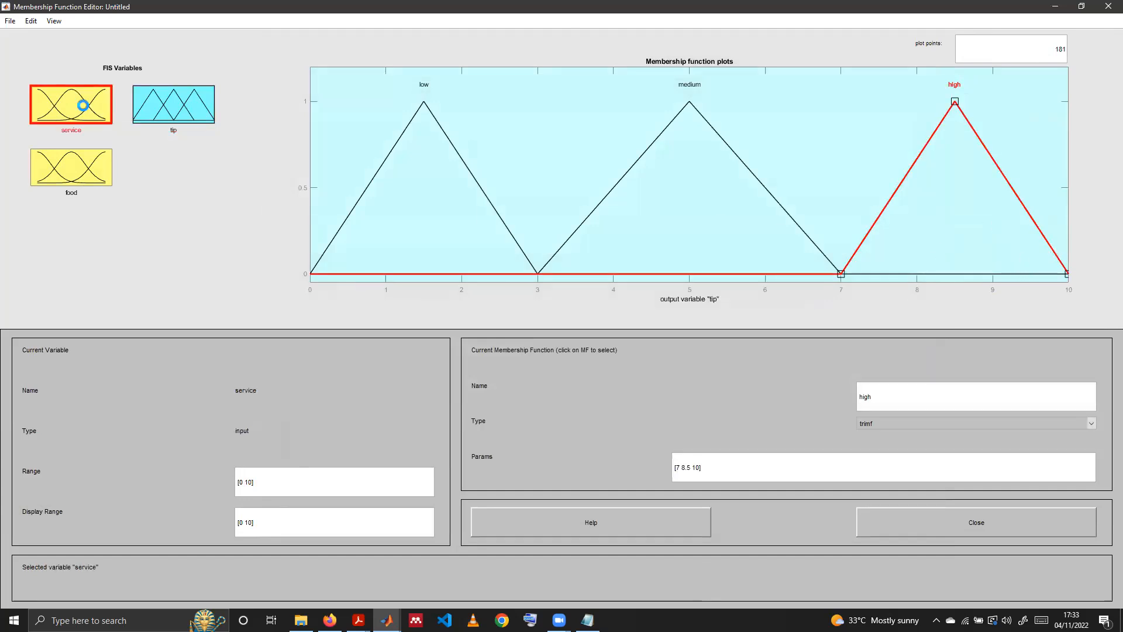
{"action": "left_click", "coordinate": [1034, 236]}
{"action": "left_click", "coordinate": [71, 166]}
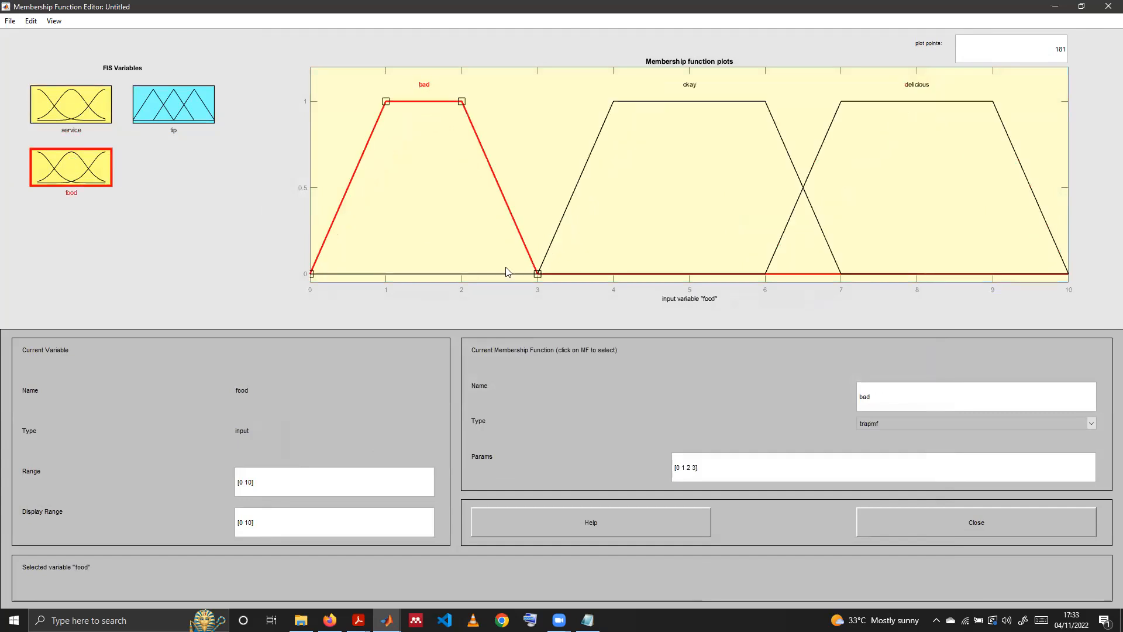
{"action": "left_click", "coordinate": [1057, 247]}
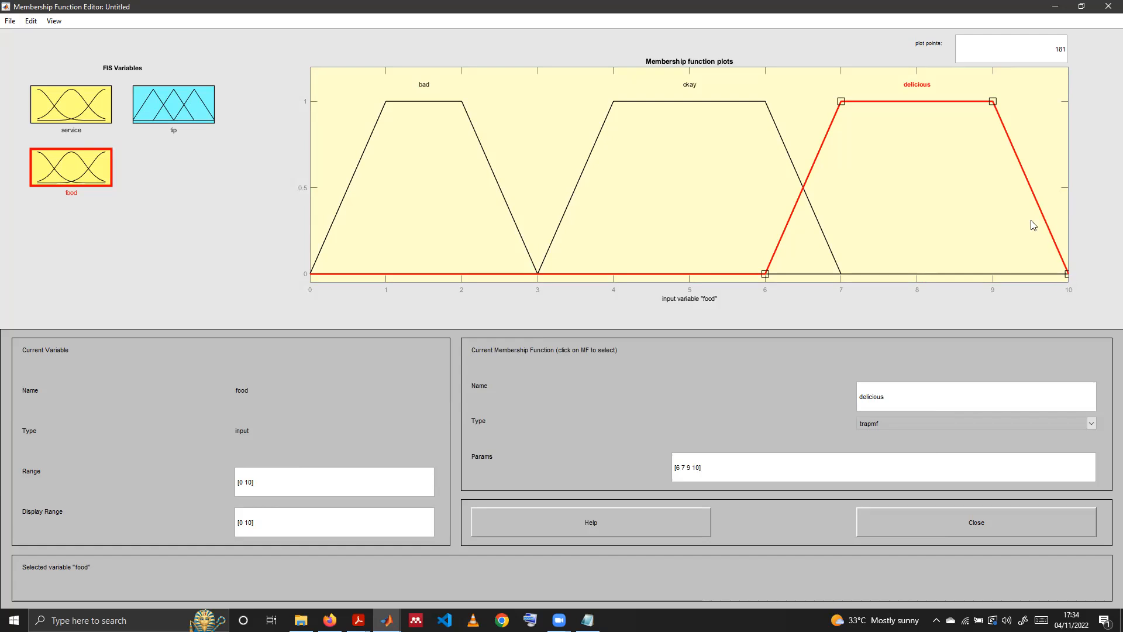
Edit the last parameter of the service variable's excellent membership function.
{"action": "left_click", "coordinate": [90, 104]}
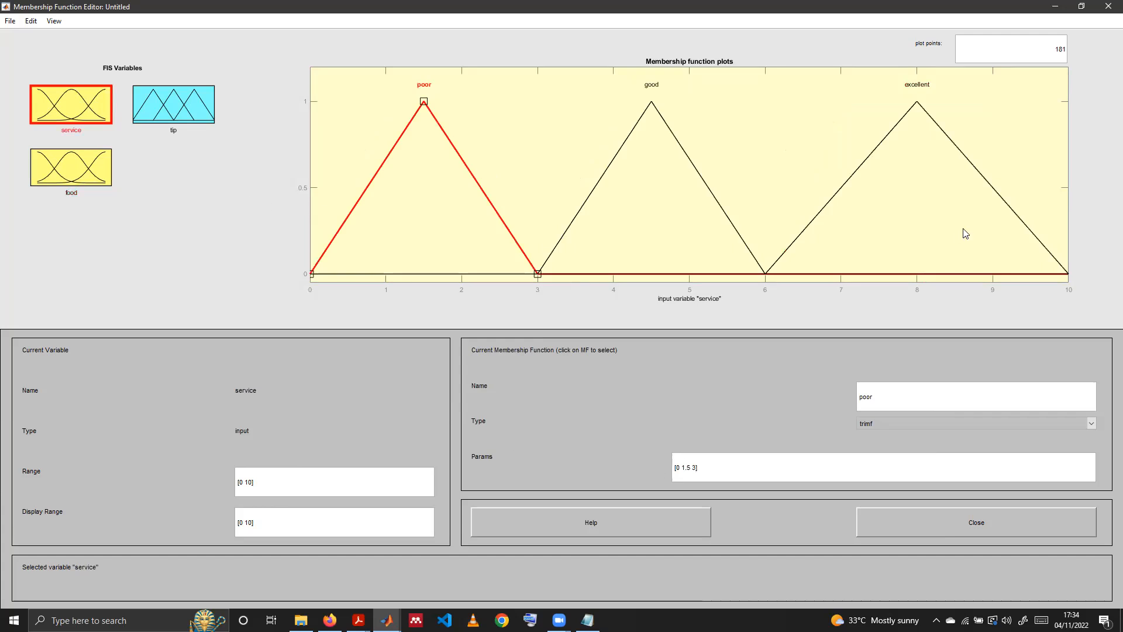
{"action": "left_click", "coordinate": [1019, 215]}
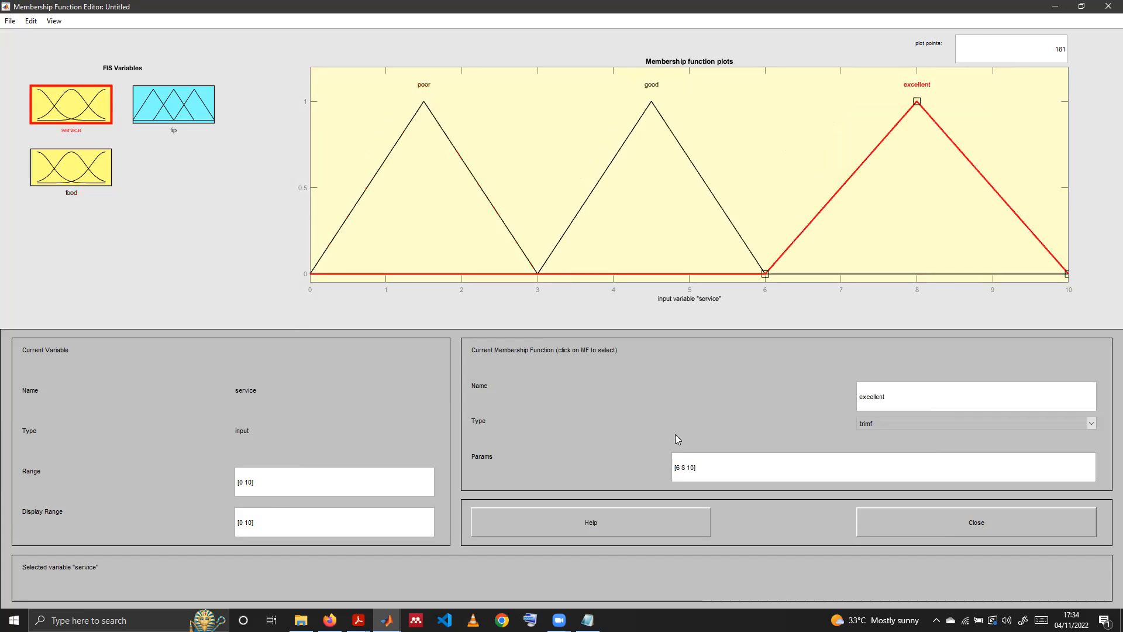
{"action": "left_click", "coordinate": [700, 467]}
{"action": "key", "text": "BackSpace"}
{"action": "type", "text": "1"}
Set the parameters of the food variable's delicious membership function to [6 7 9 11].
{"action": "left_click", "coordinate": [69, 179]}
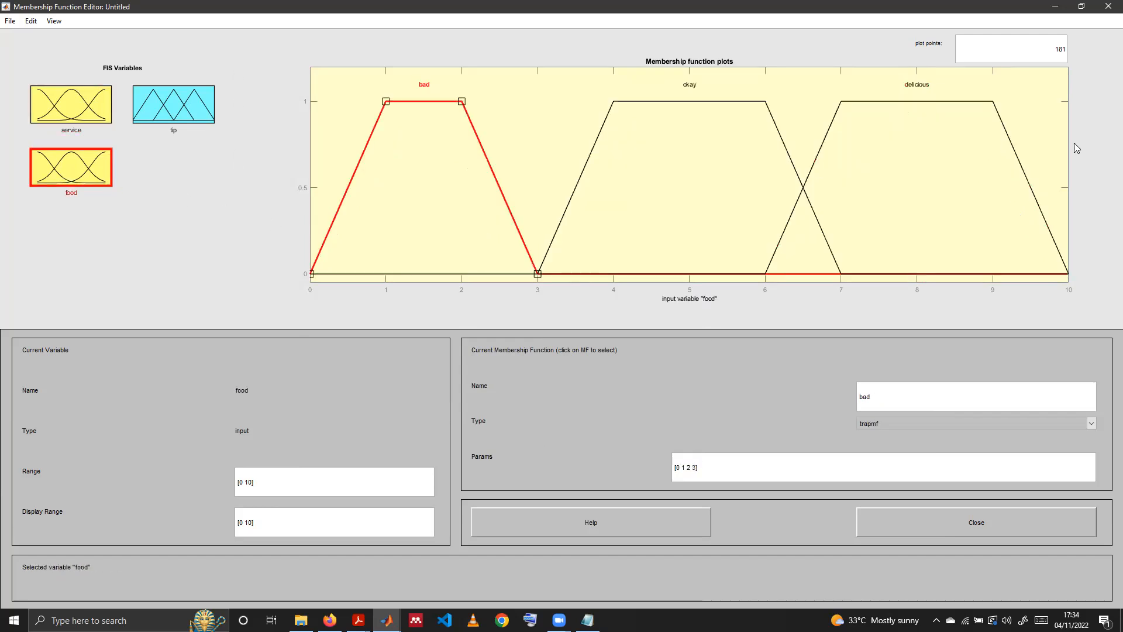
{"action": "left_click", "coordinate": [1033, 190]}
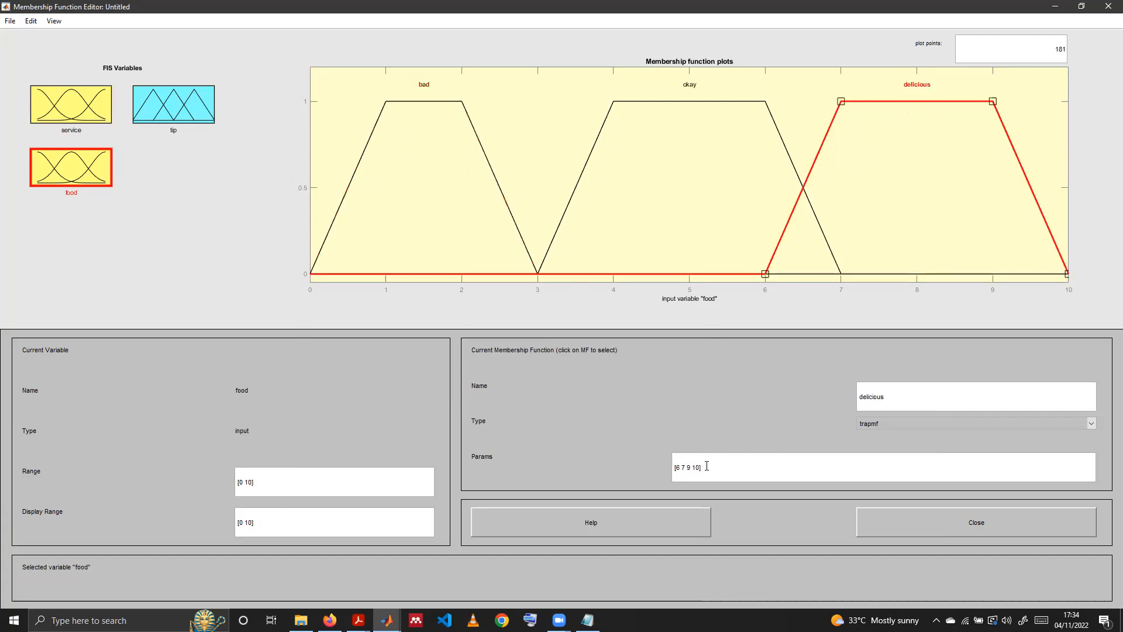
{"action": "key", "text": "BackSpace"}
{"action": "type", "text": "1"}
{"action": "left_click", "coordinate": [744, 369]}
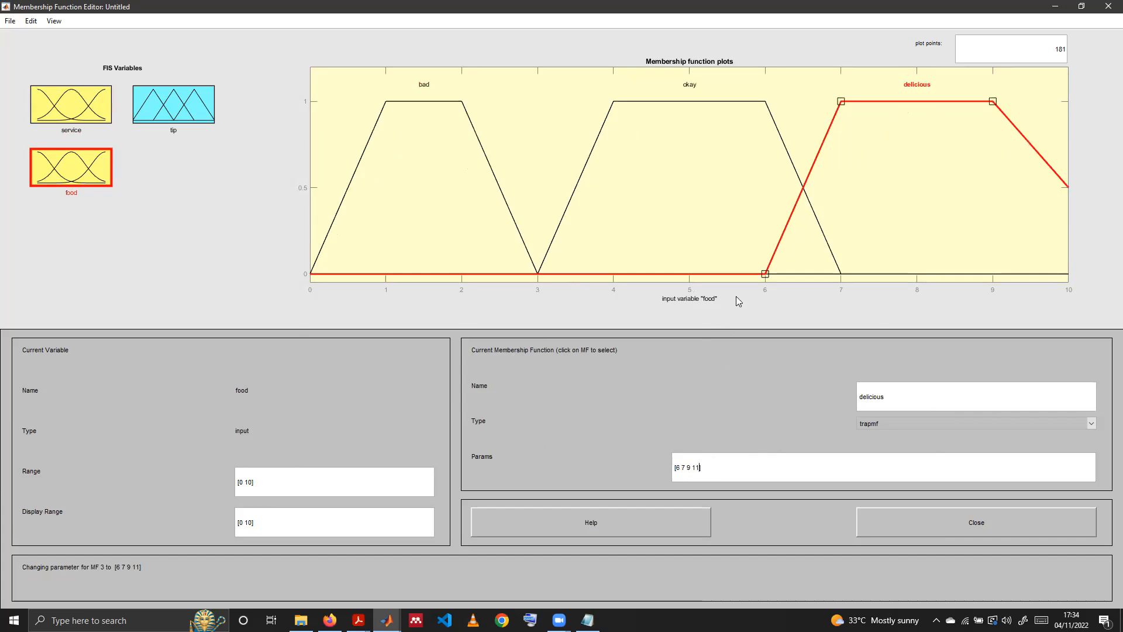
Bring up the Rule Viewer and evaluate the rule for the input [10, 10] with the extended membership functions.
{"action": "left_click", "coordinate": [54, 21]}
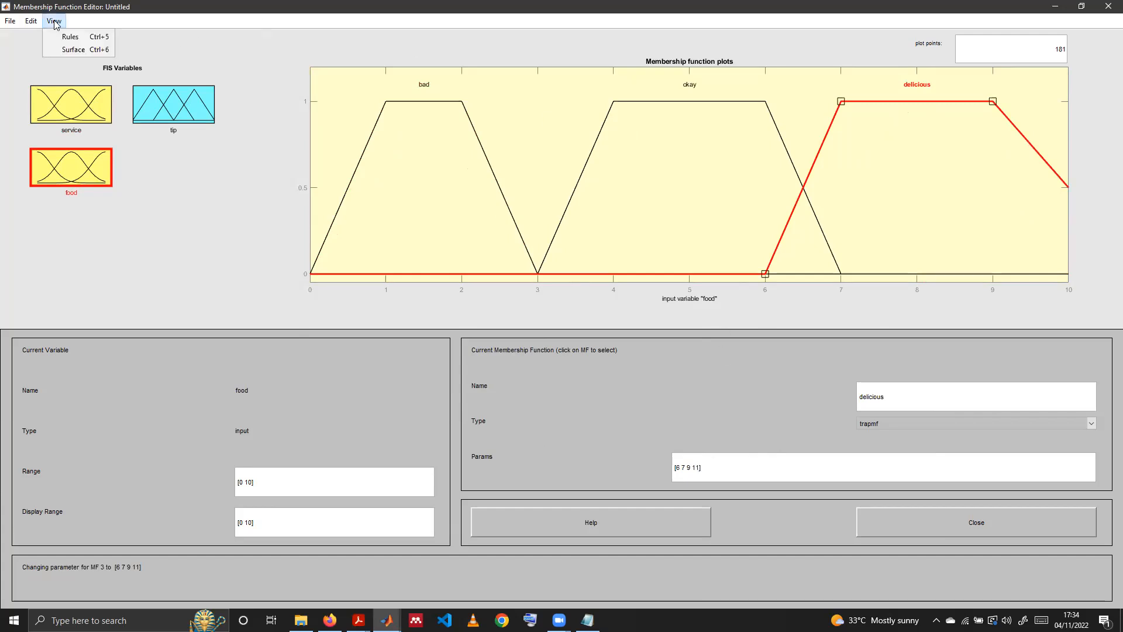
{"action": "left_click", "coordinate": [59, 37]}
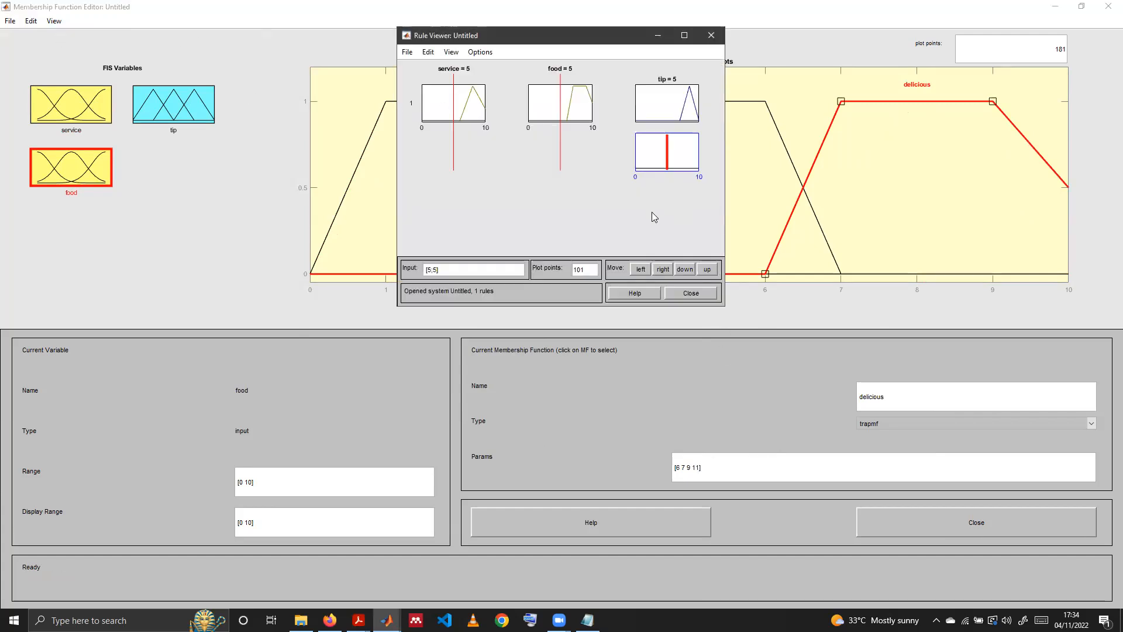
{"action": "left_click", "coordinate": [436, 270]}
{"action": "key", "text": "BackSpace"}
{"action": "type", "text": "10, 10"}
{"action": "key", "text": "Return"}
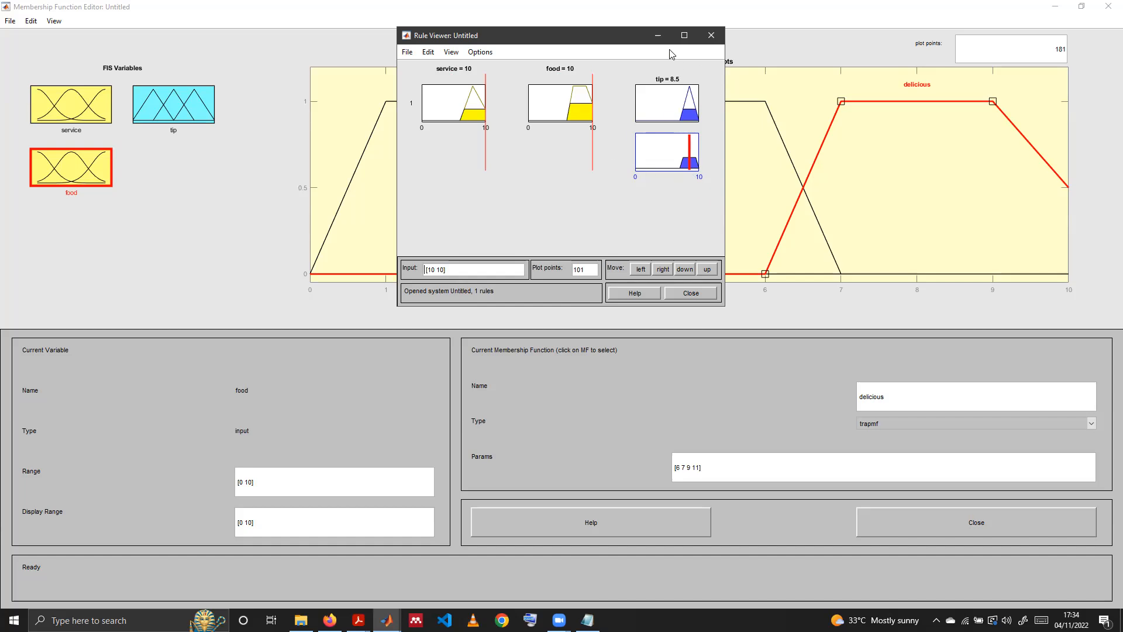
Evaluate the rule with both service and food set to 0 in the Rule Viewer.
{"action": "left_click", "coordinate": [445, 268]}
{"action": "key", "text": "BackSpace"}
{"action": "key", "text": "BackSpace"}
{"action": "key", "text": "BackSpace"}
{"action": "key", "text": "BackSpace"}
{"action": "key", "text": "BackSpace"}
{"action": "key", "text": "BackSpace"}
{"action": "type", "text": ", 0"}
{"action": "key", "text": "Return"}
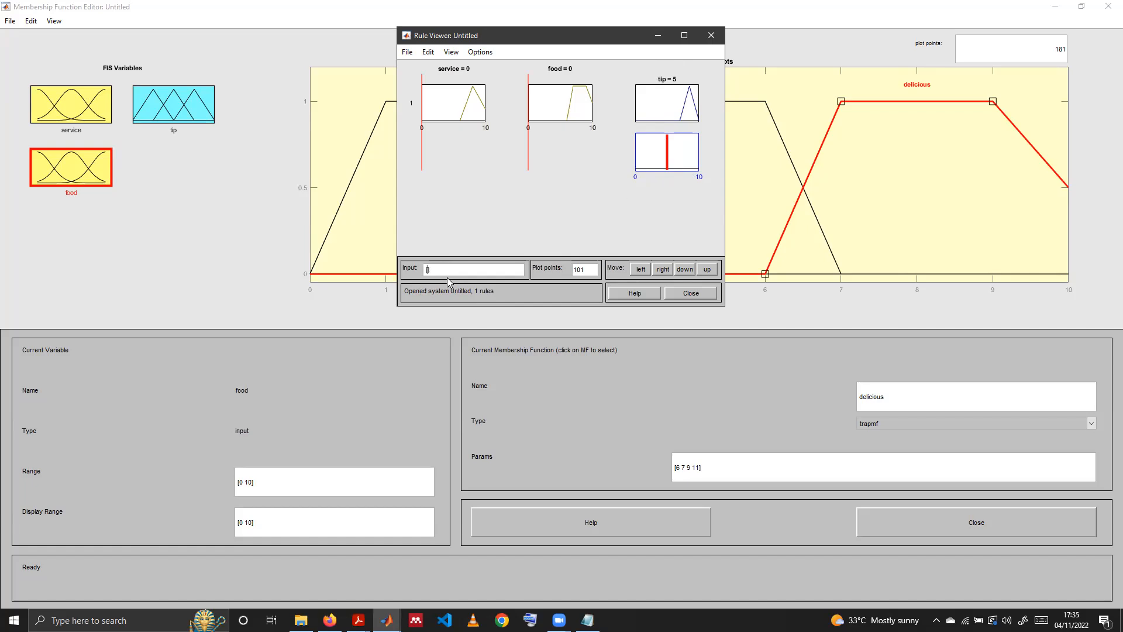
Evaluate the rule for the input [1, 1], and close the Rule Viewer and the Membership Function Editor.
{"action": "type", "text": "[1, 1]"}
{"action": "key", "text": "Return"}
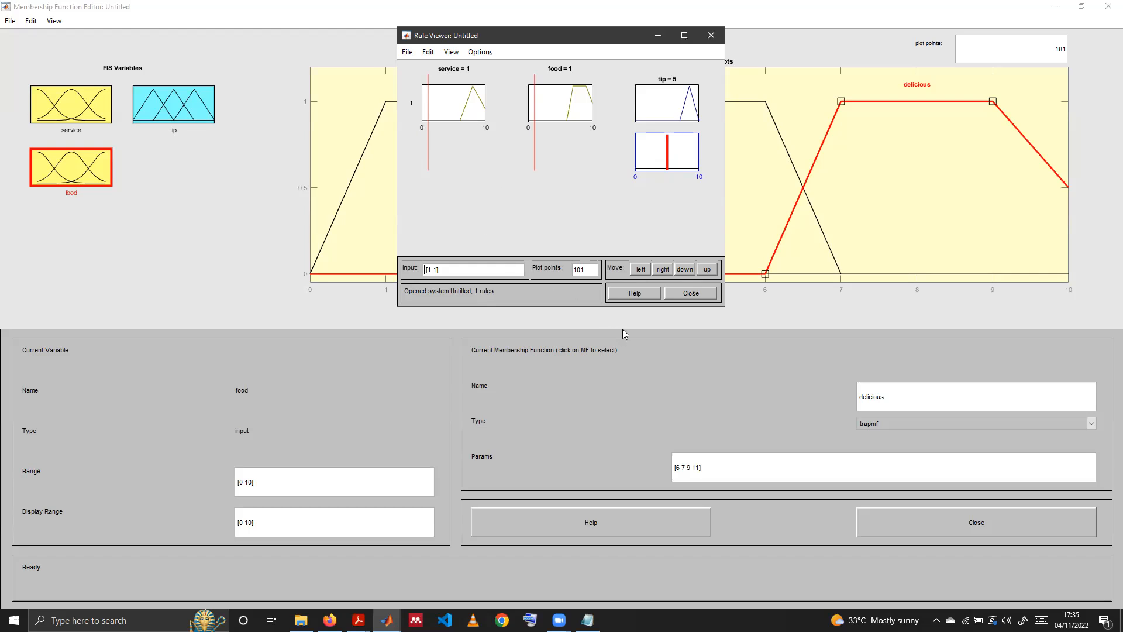
{"action": "left_click", "coordinate": [677, 293]}
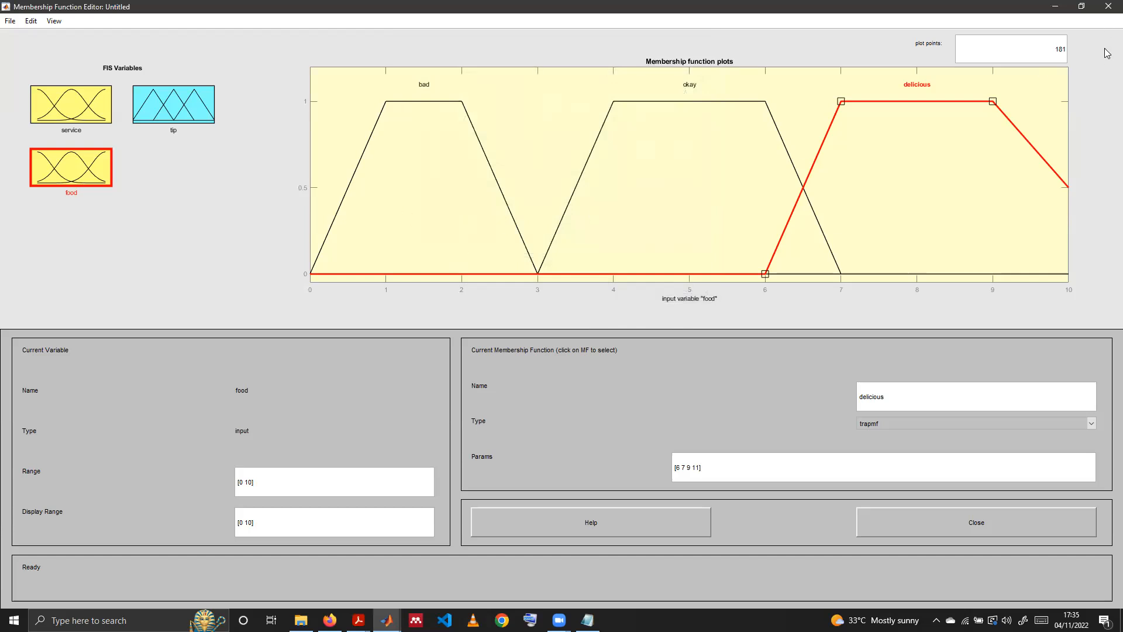
{"action": "left_click", "coordinate": [1093, 12]}
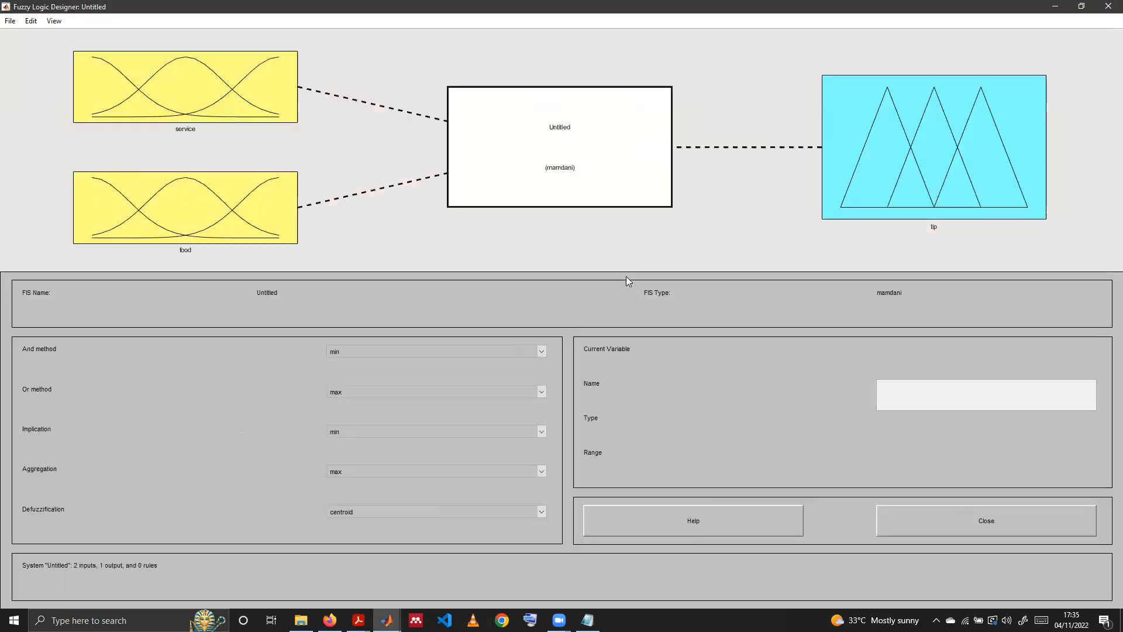
Export the tipping fuzzy inference system to a file named table4two in the Fuzzy Logic Class 2 folder.
{"action": "left_click", "coordinate": [10, 20]}
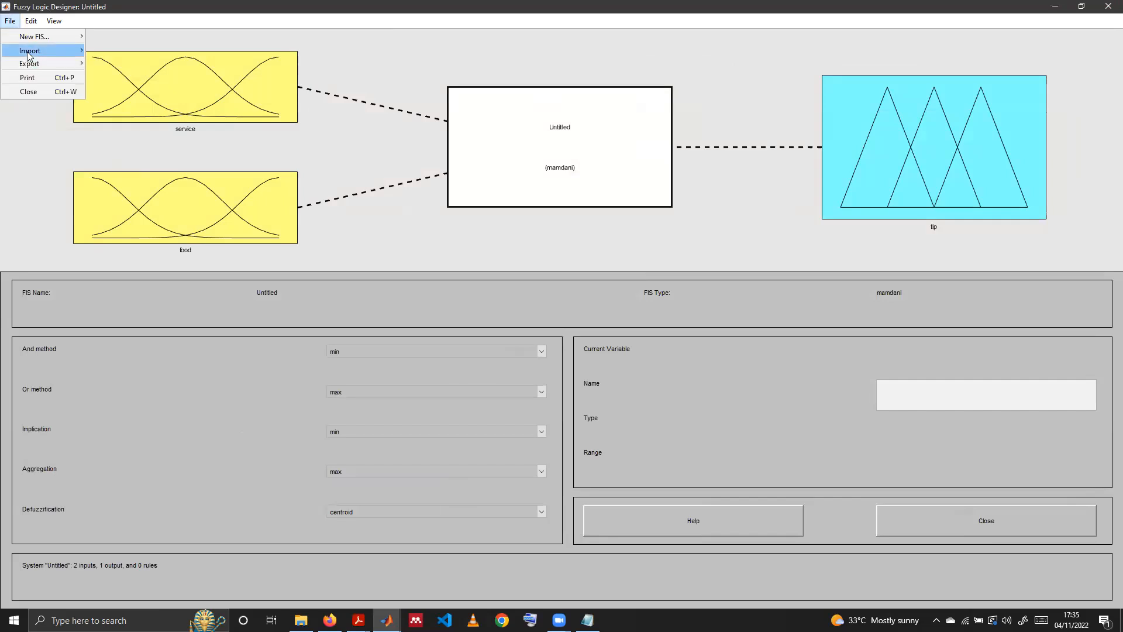
{"action": "mouse_move", "coordinate": [73, 64]}
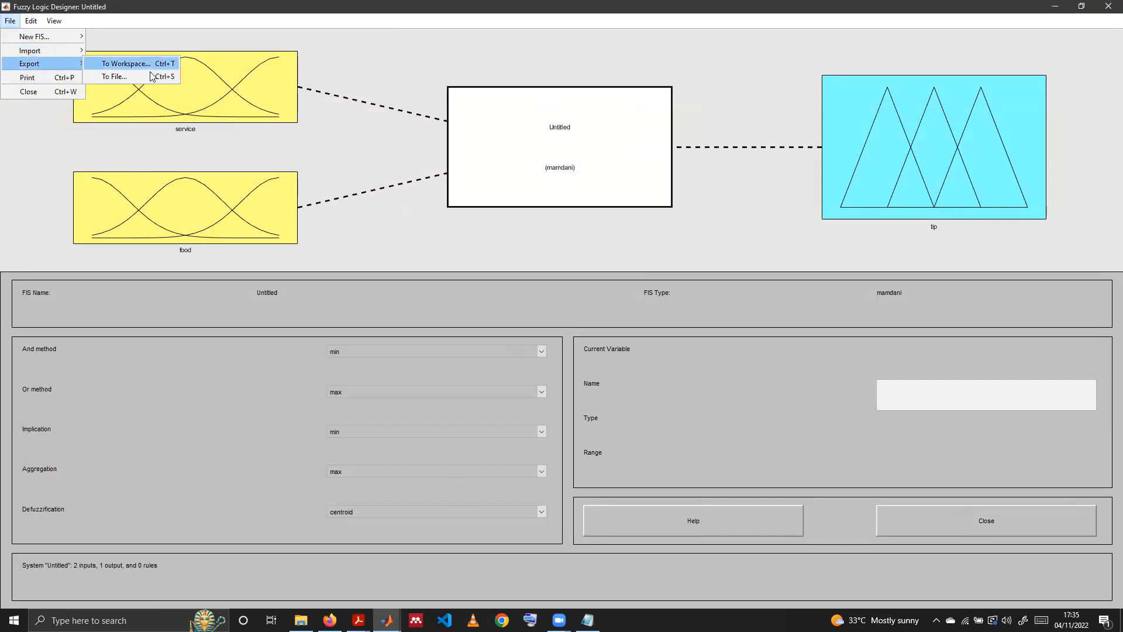
{"action": "left_click", "coordinate": [150, 82]}
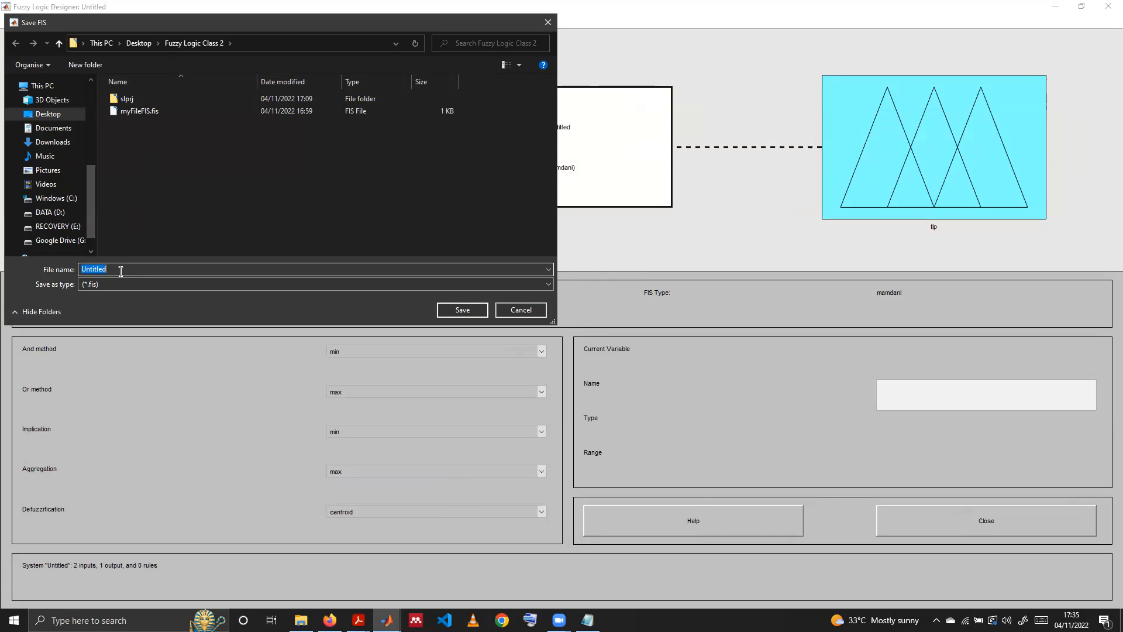
{"action": "type", "text": "table4two"}
{"action": "key", "text": "Return"}
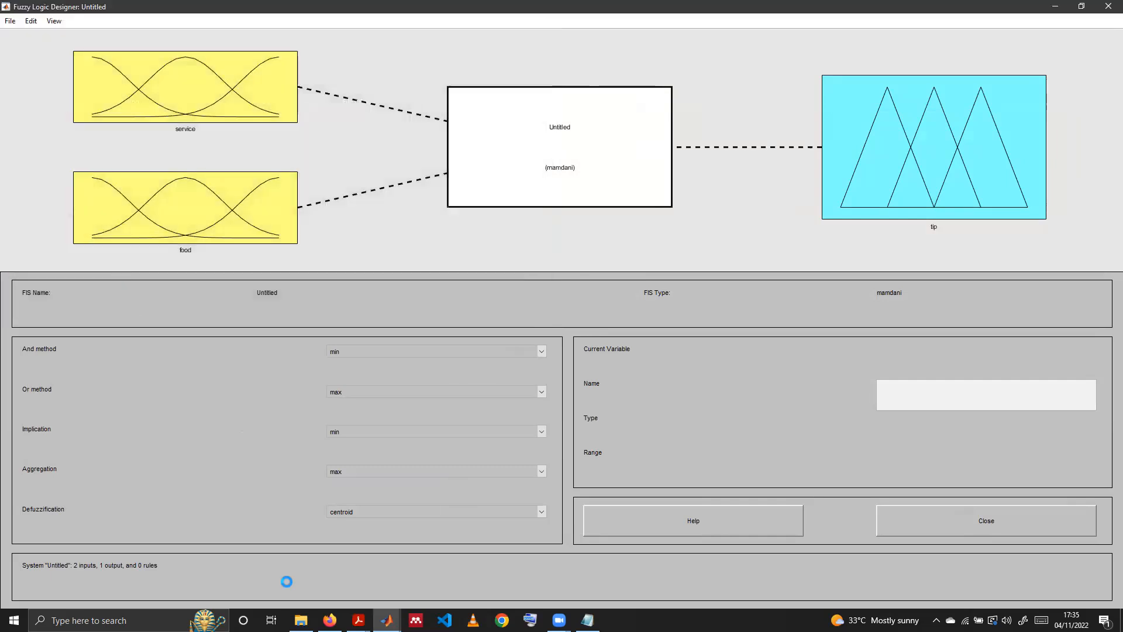
Switch to the main MATLAB window and clear the Command Window and the workspace variables with clc and clear.
{"action": "mouse_move", "coordinate": [386, 621]}
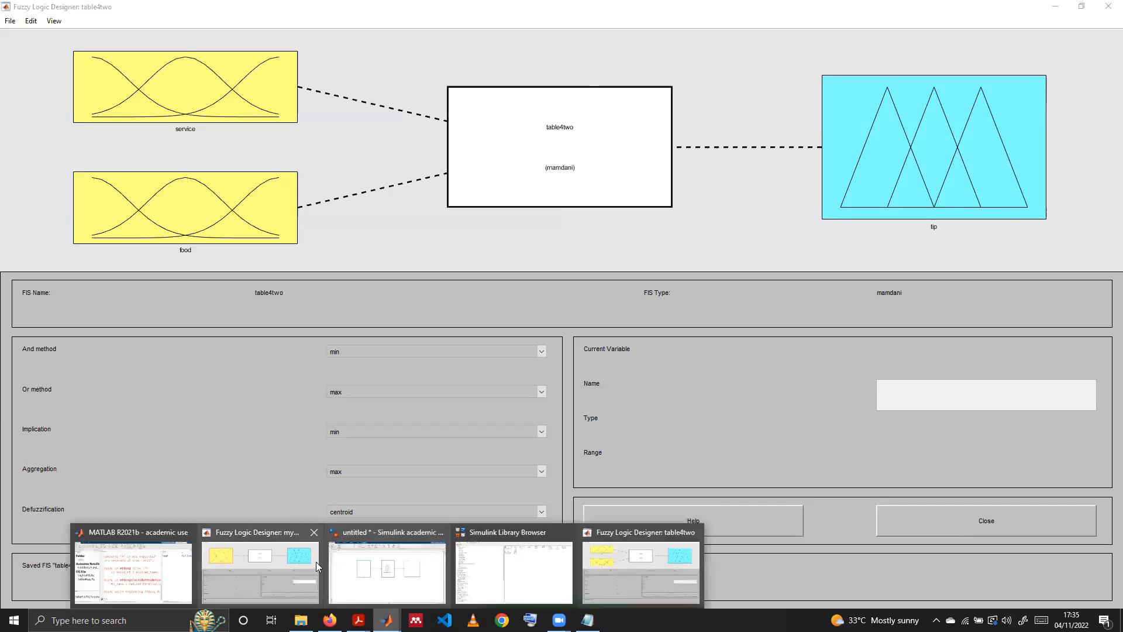
{"action": "left_click", "coordinate": [133, 569]}
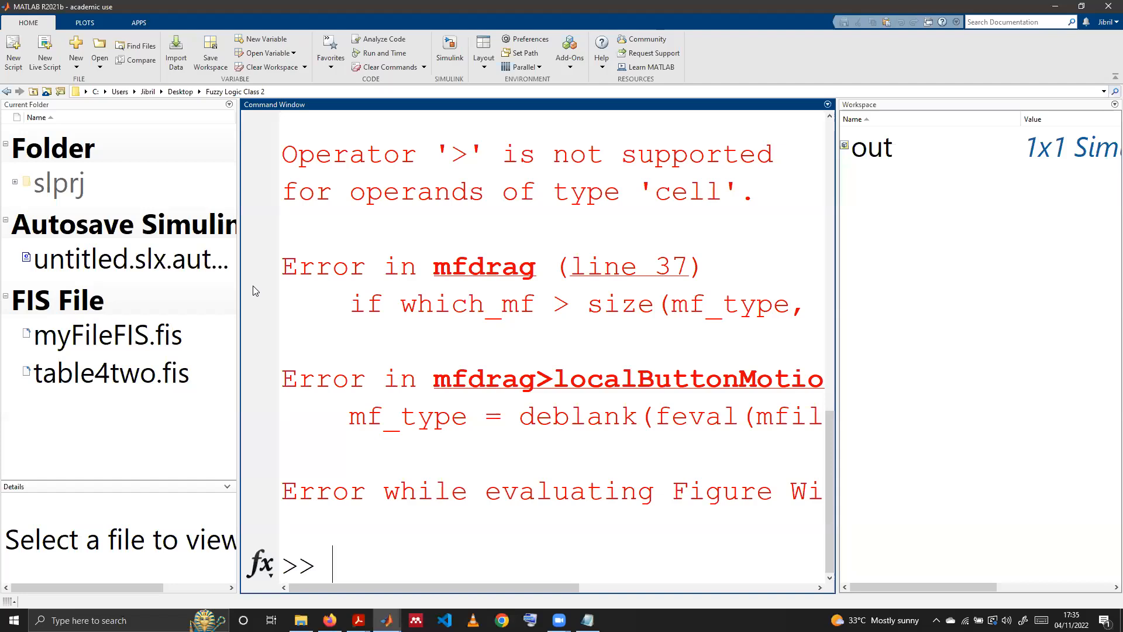
{"action": "type", "text": "clc"}
{"action": "key", "text": "Return"}
{"action": "type", "text": "clear"}
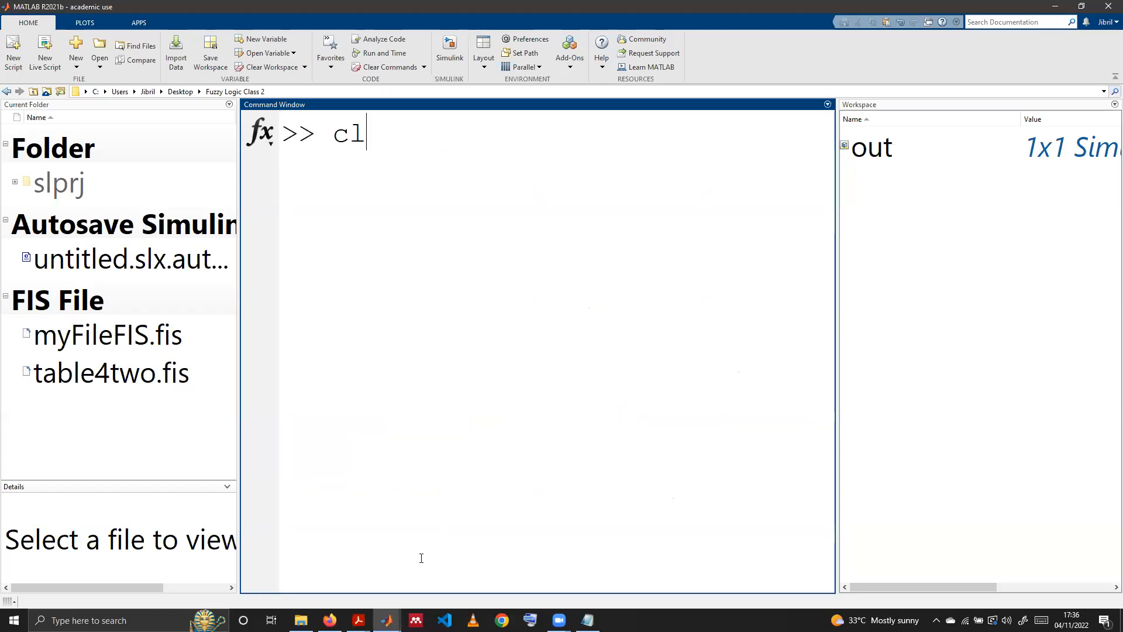
{"action": "key", "text": "Return"}
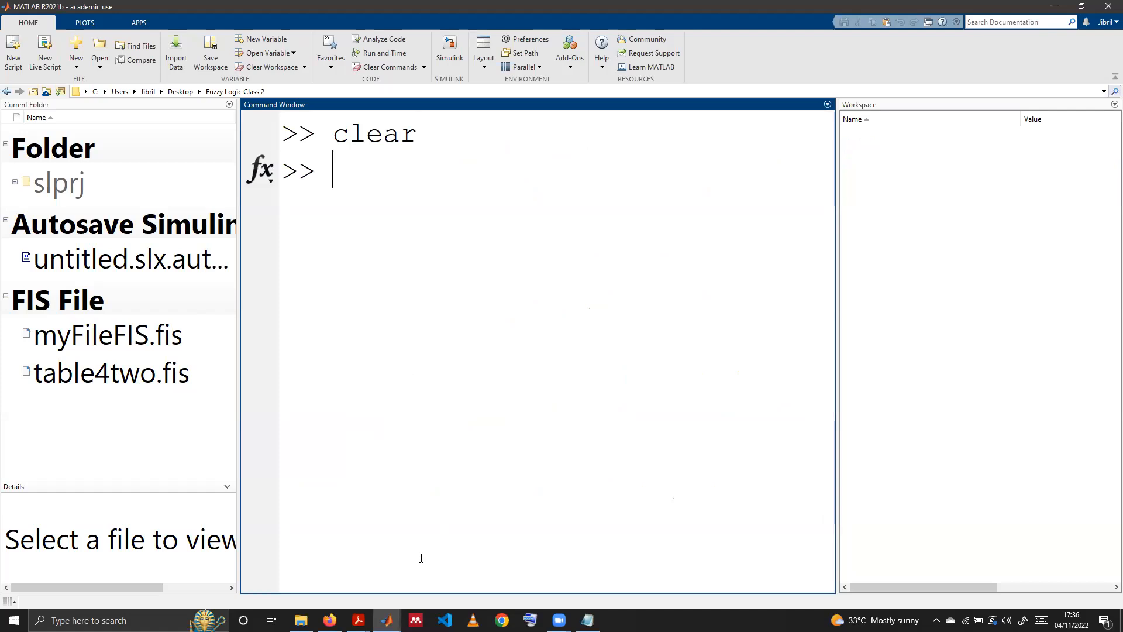
Load the saved system into the workspace with myFis = readfis('table4two.fis').
{"action": "type", "text": "myFis = "}
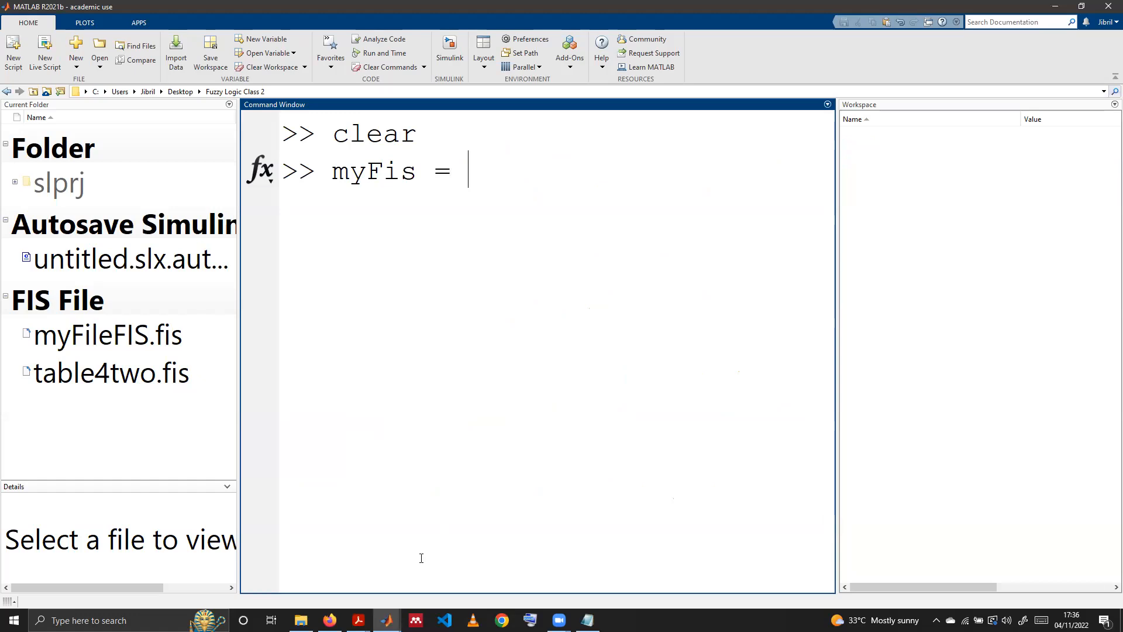
{"action": "type", "text": "readfis('table"}
{"action": "key", "text": "BackSpace"}
{"action": "type", "text": "4twe"}
{"action": "key", "text": "BackSpace"}
{"action": "type", "text": "o.fis')"}
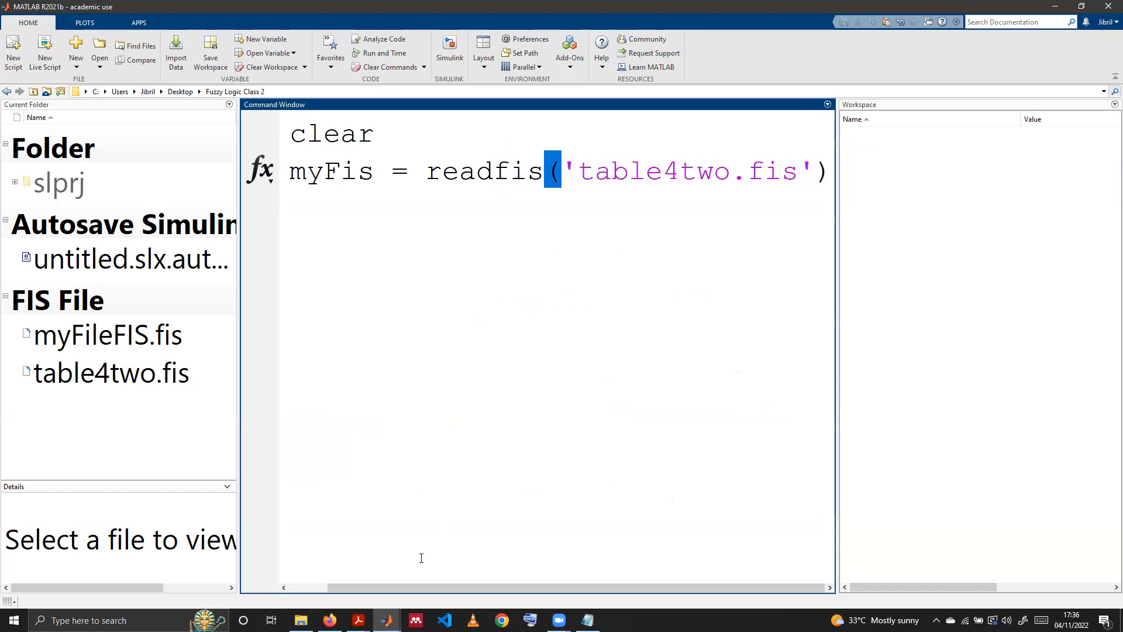
{"action": "key", "text": "Return"}
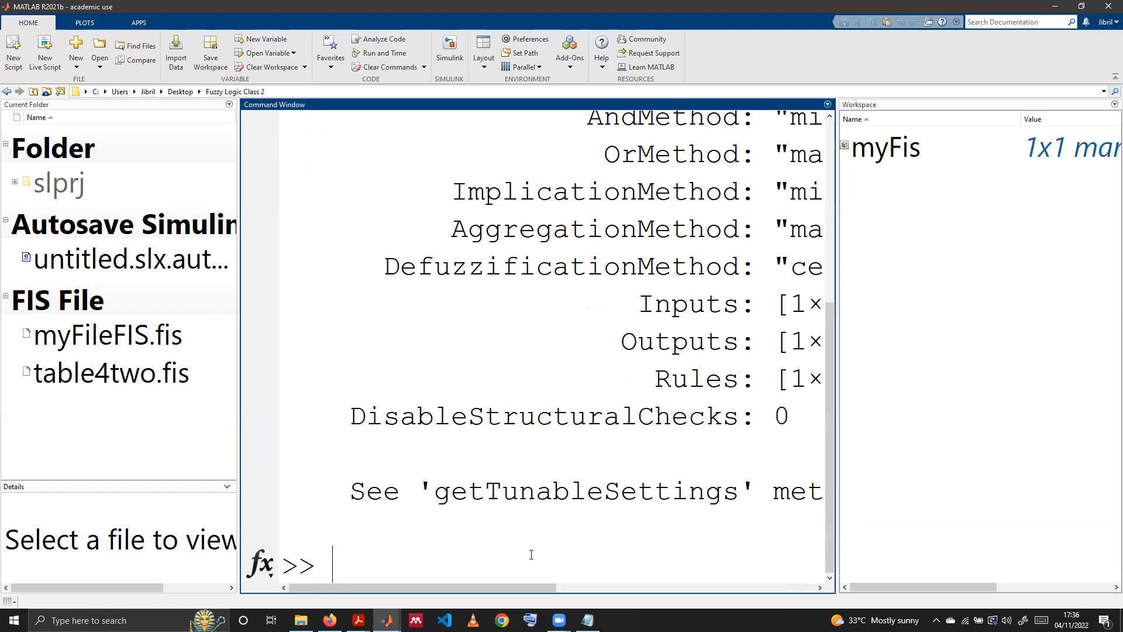
Evaluate the loaded system for service and food of 10 with tip = evalfis(myFis, [10 10]).
{"action": "type", "text": "tip = evalfis"}
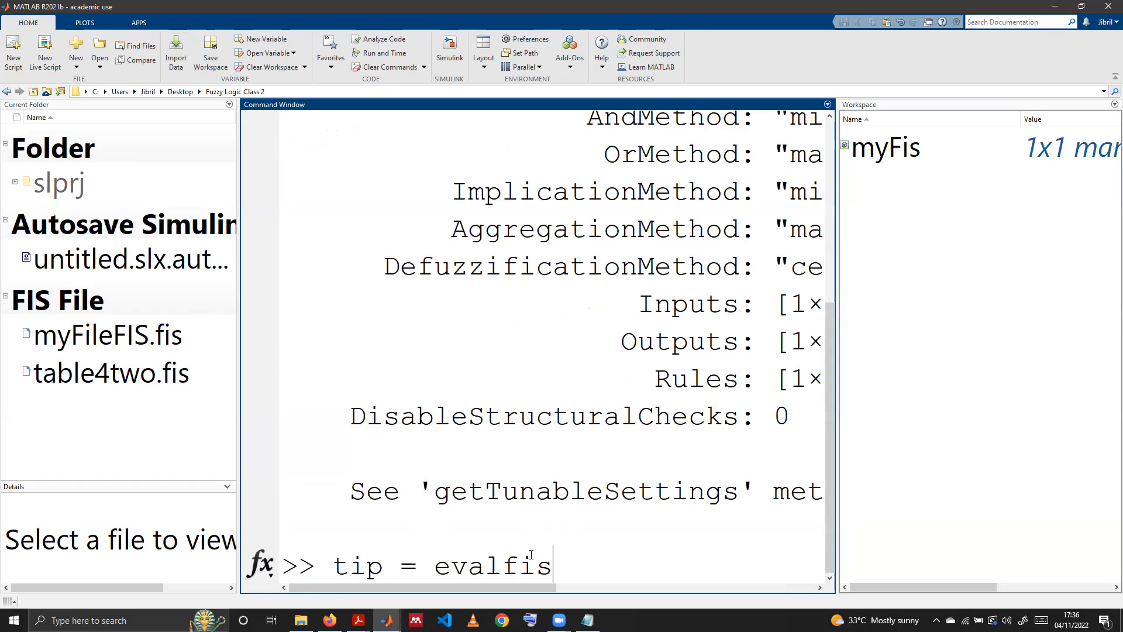
{"action": "type", "text": "(myFis, "}
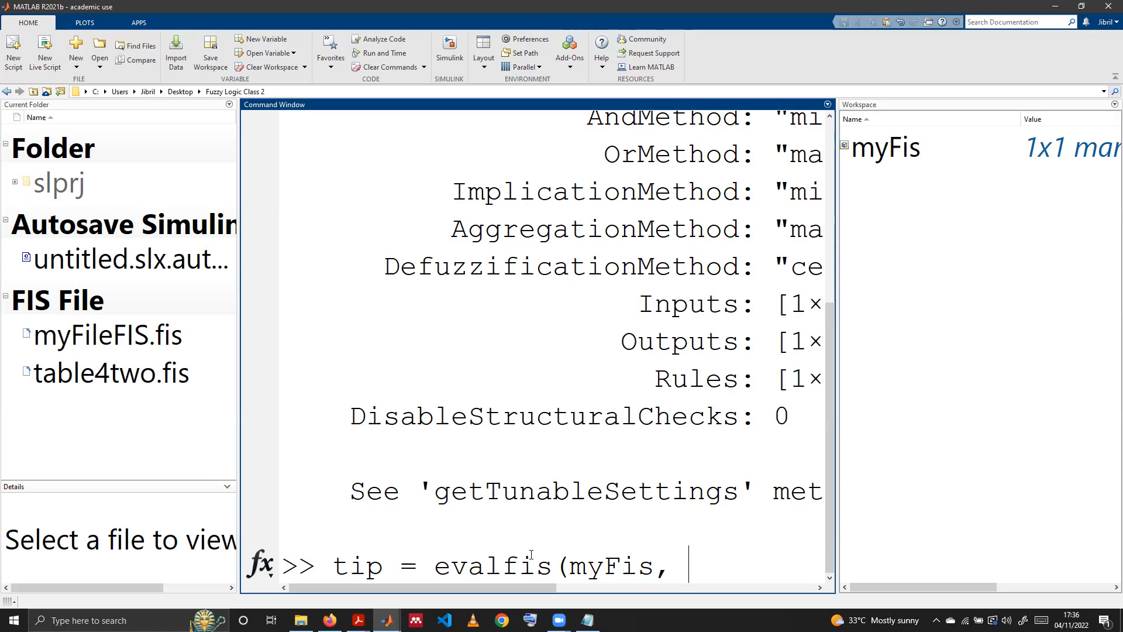
{"action": "type", "text": "[])"}
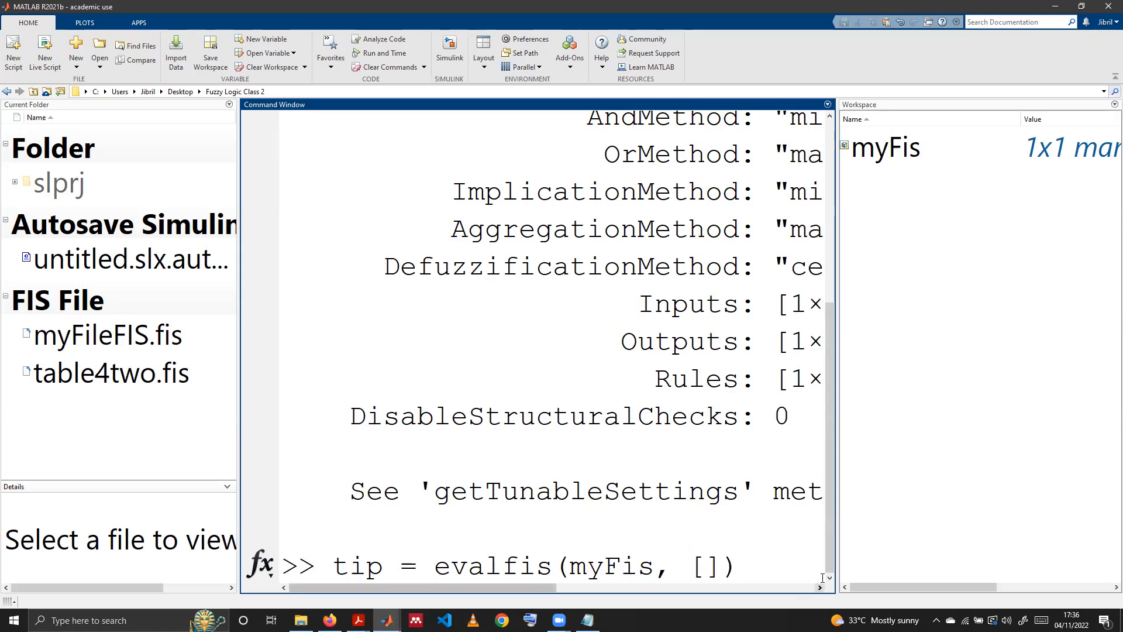
{"action": "left_click", "coordinate": [708, 572]}
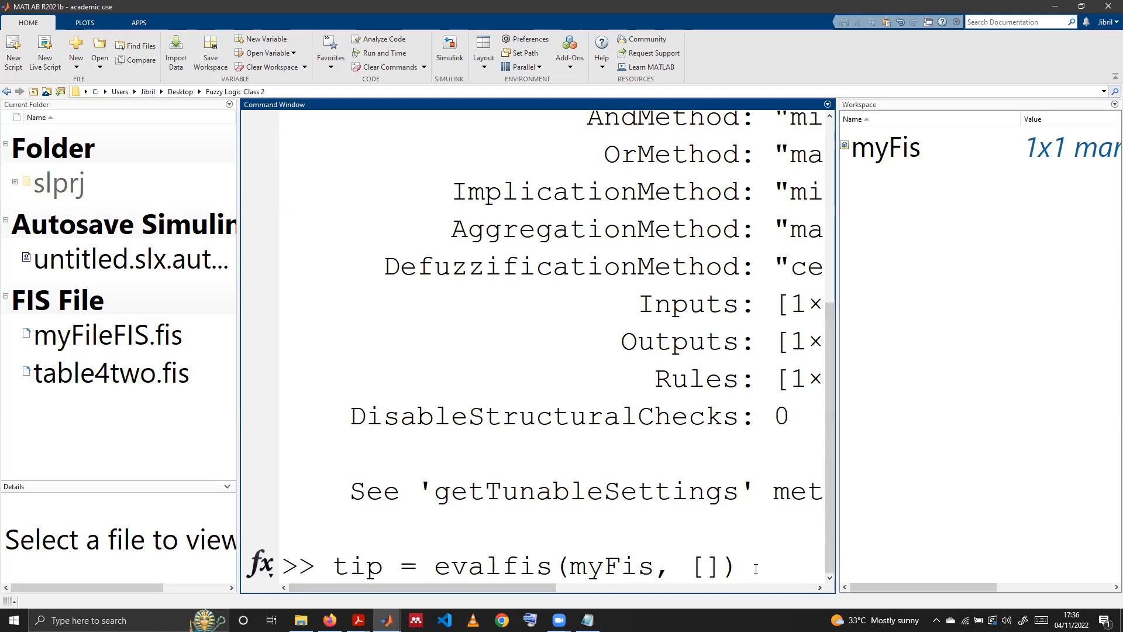
{"action": "type", "text": "10 10"}
{"action": "key", "text": "End"}
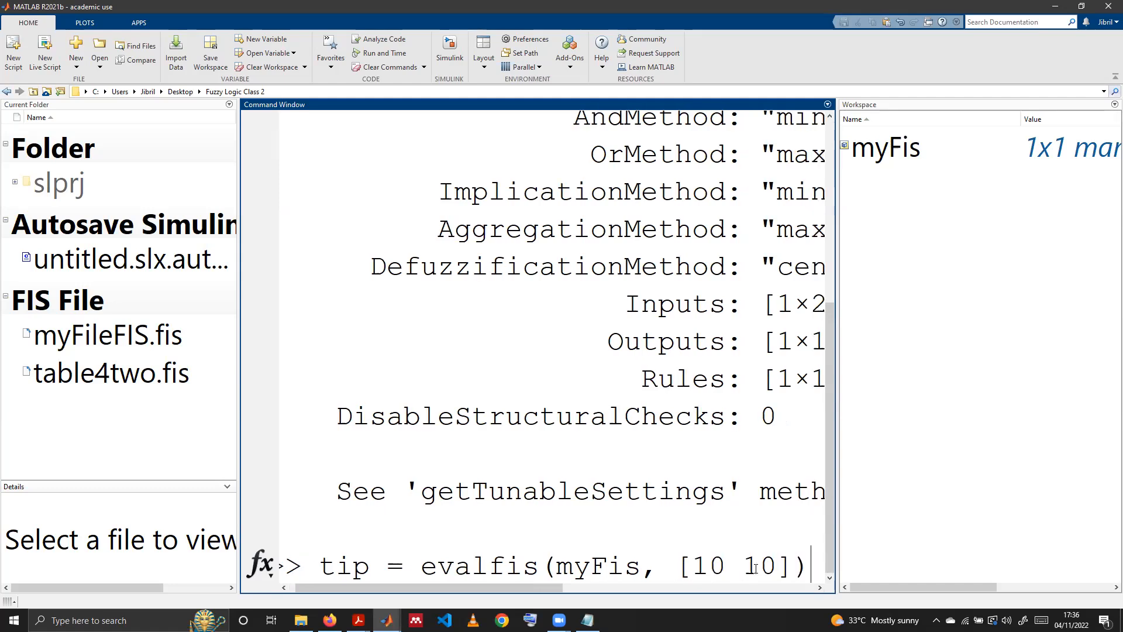
{"action": "key", "text": "Return"}
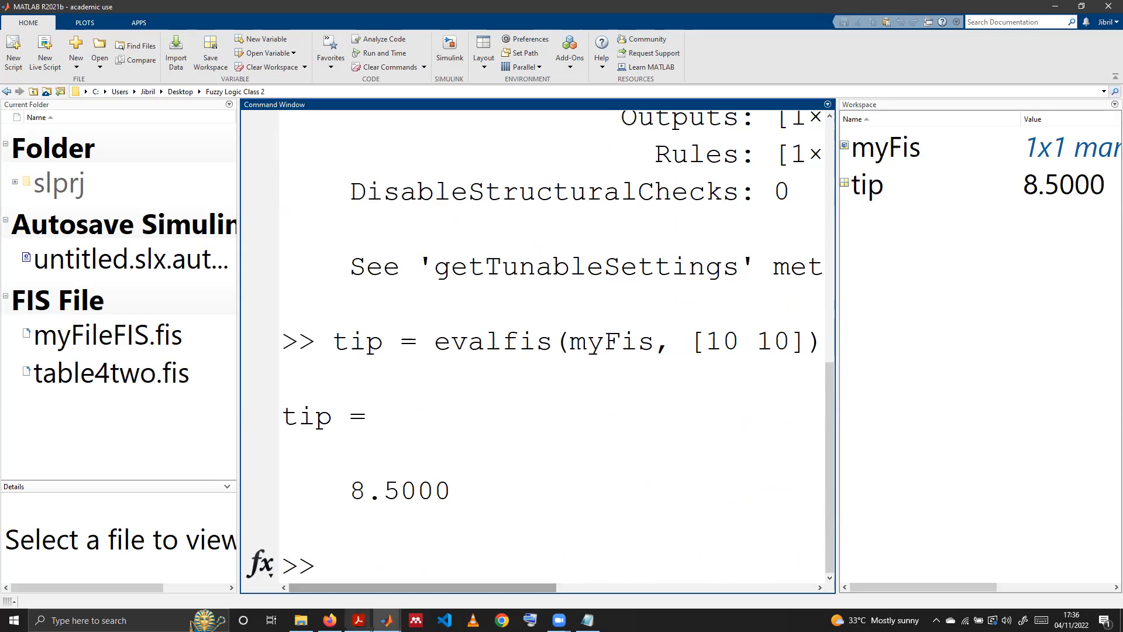
Switch to the untitled Simulink model and set the Fuzzy Logic Controller block's FIS name to 'table4two.fis'.
{"action": "left_click", "coordinate": [387, 620]}
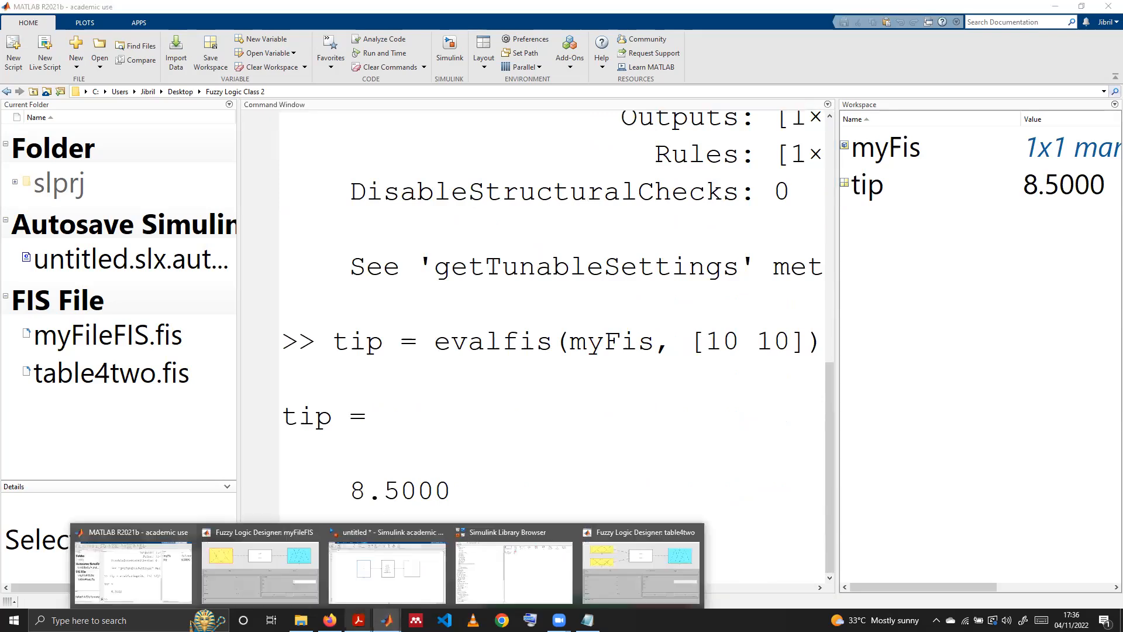
{"action": "left_click", "coordinate": [380, 575]}
{"action": "left_click", "coordinate": [592, 300]}
{"action": "double_click", "coordinate": [577, 282]}
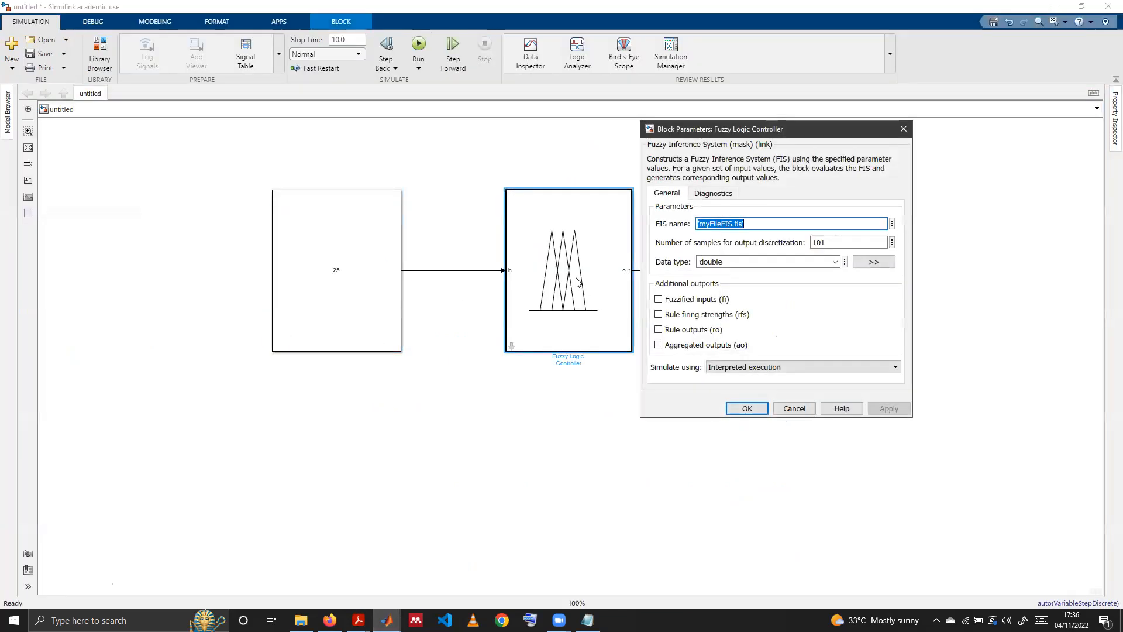
{"action": "left_click", "coordinate": [745, 224]}
{"action": "left_click_drag", "start_coordinate": [731, 223], "coordinate": [702, 226]}
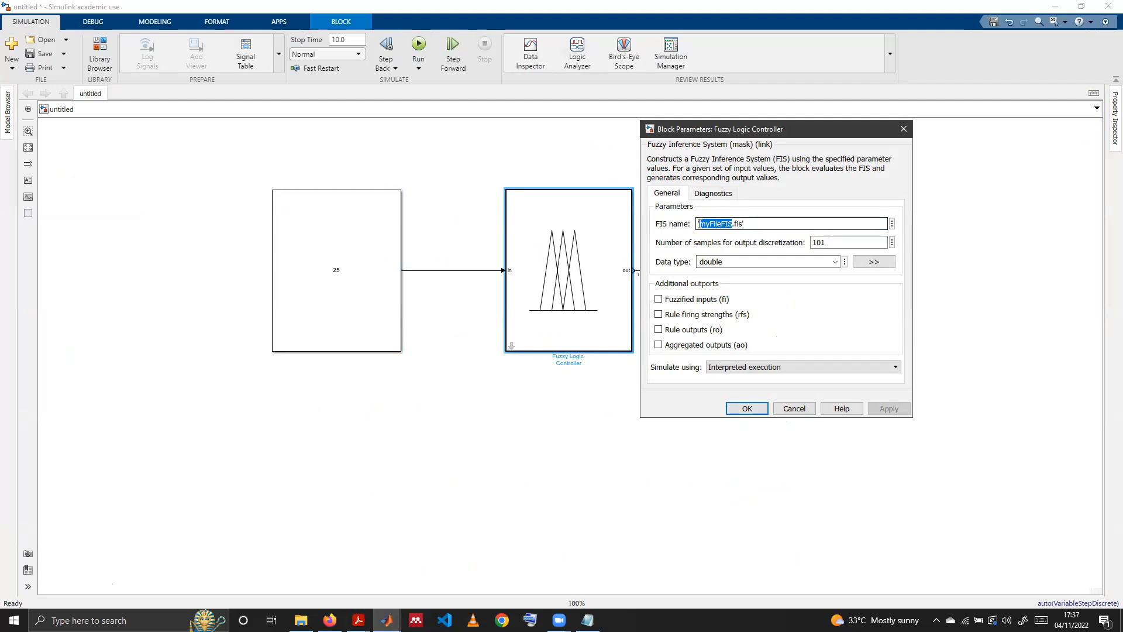
{"action": "type", "text": "table4two"}
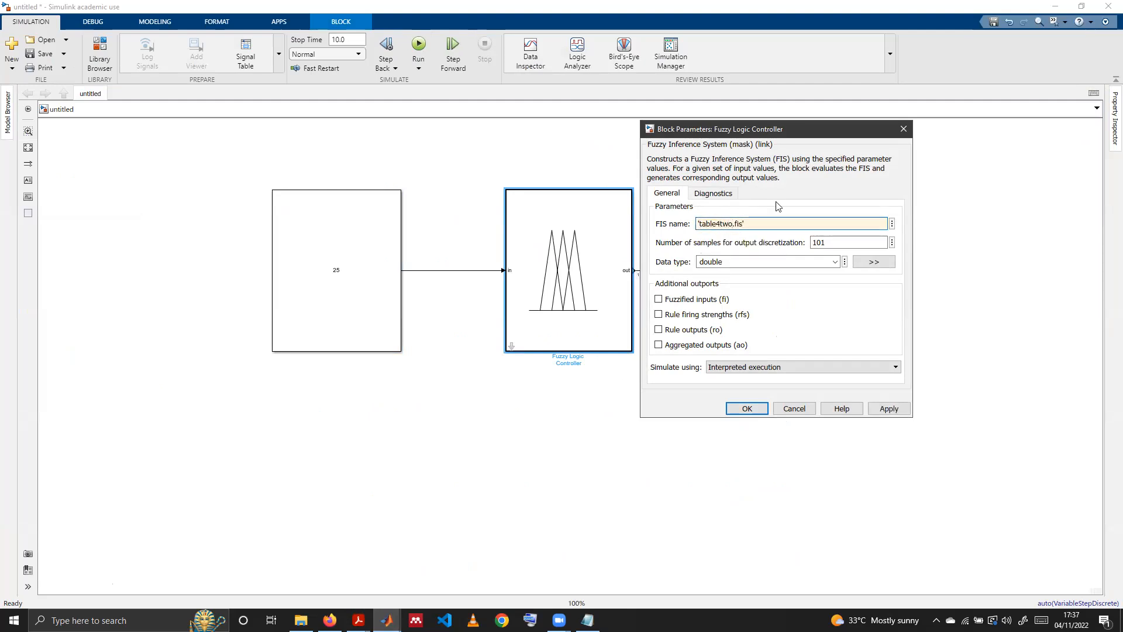
{"action": "left_click", "coordinate": [747, 408]}
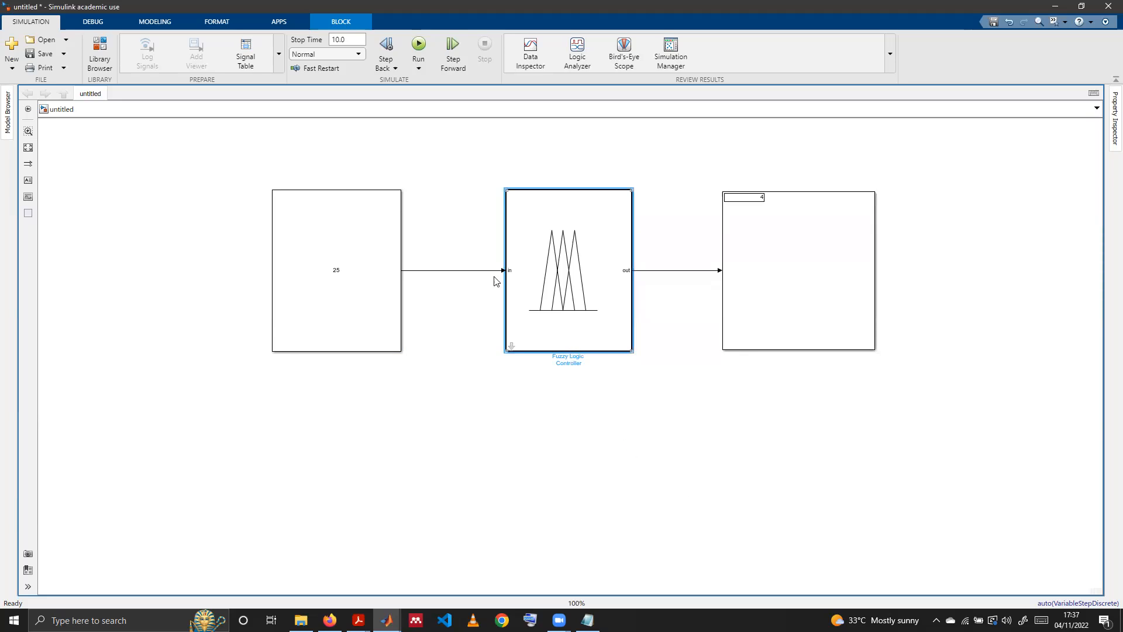
Move the Constant block away from the Fuzzy Logic Controller and delete the signal line connecting the two blocks.
{"action": "left_click", "coordinate": [339, 314]}
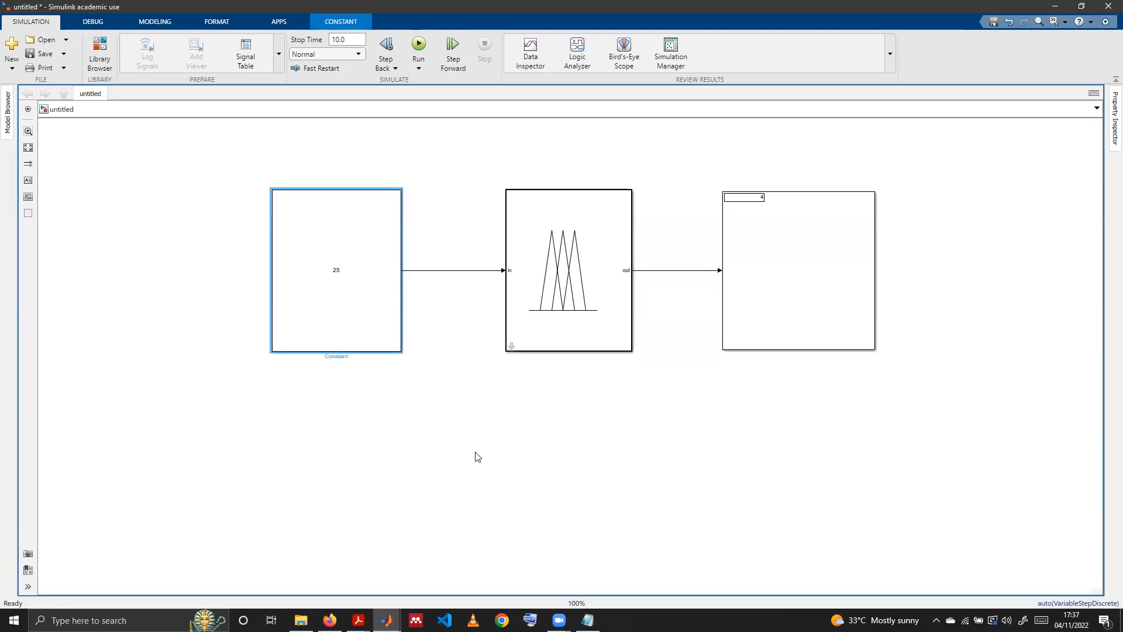
{"action": "left_click_drag", "start_coordinate": [362, 328], "coordinate": [233, 281]}
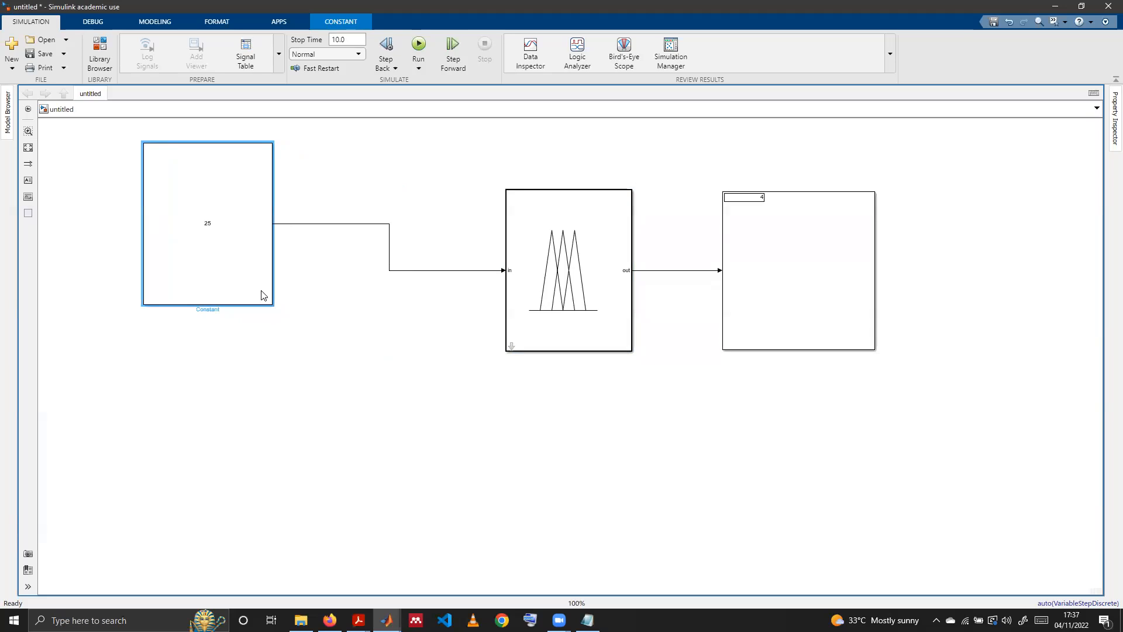
{"action": "left_click", "coordinate": [420, 271]}
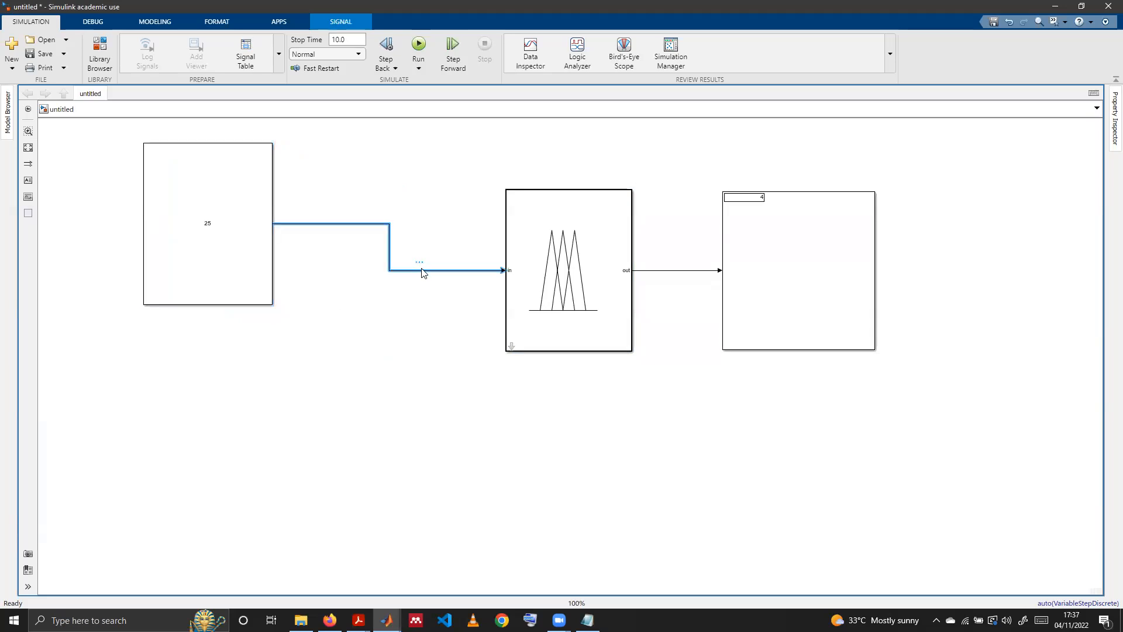
{"action": "key", "text": "Delete"}
{"action": "left_click", "coordinate": [504, 271]}
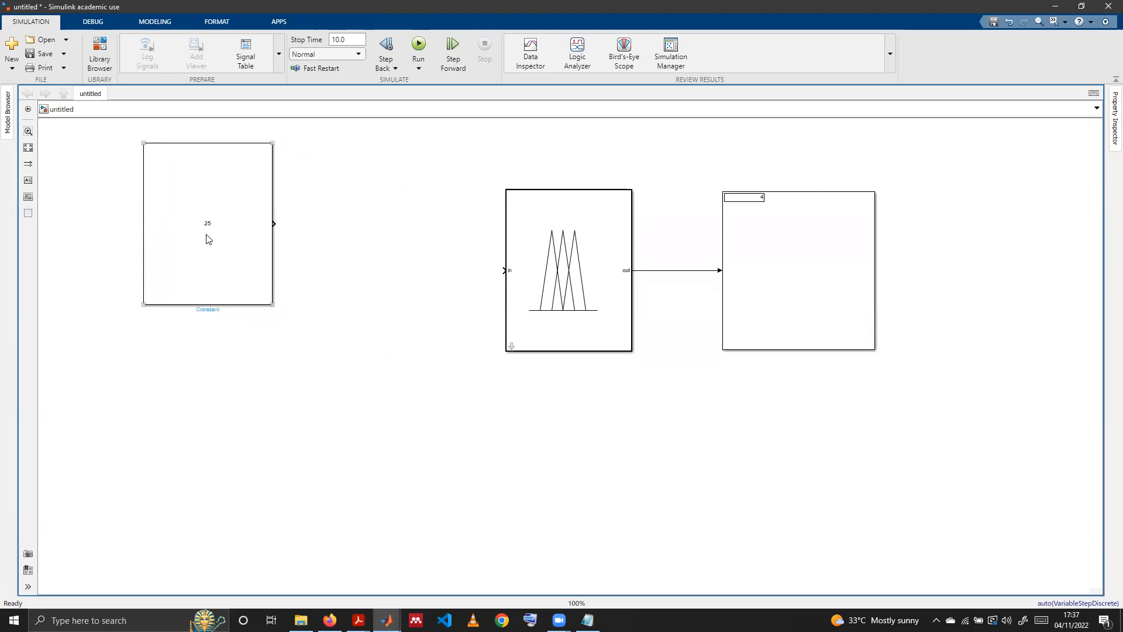
Add a second Constant block from the Simulink Sources library and place it, enlarged, below the first Constant block.
{"action": "left_click", "coordinate": [100, 50]}
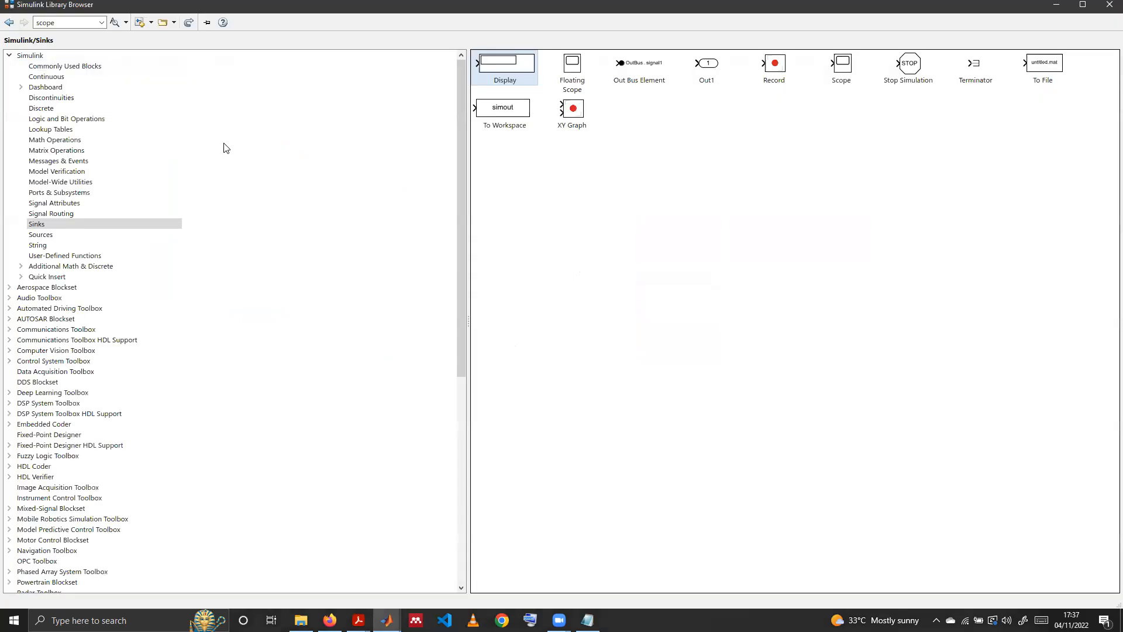
{"action": "left_click", "coordinate": [54, 236]}
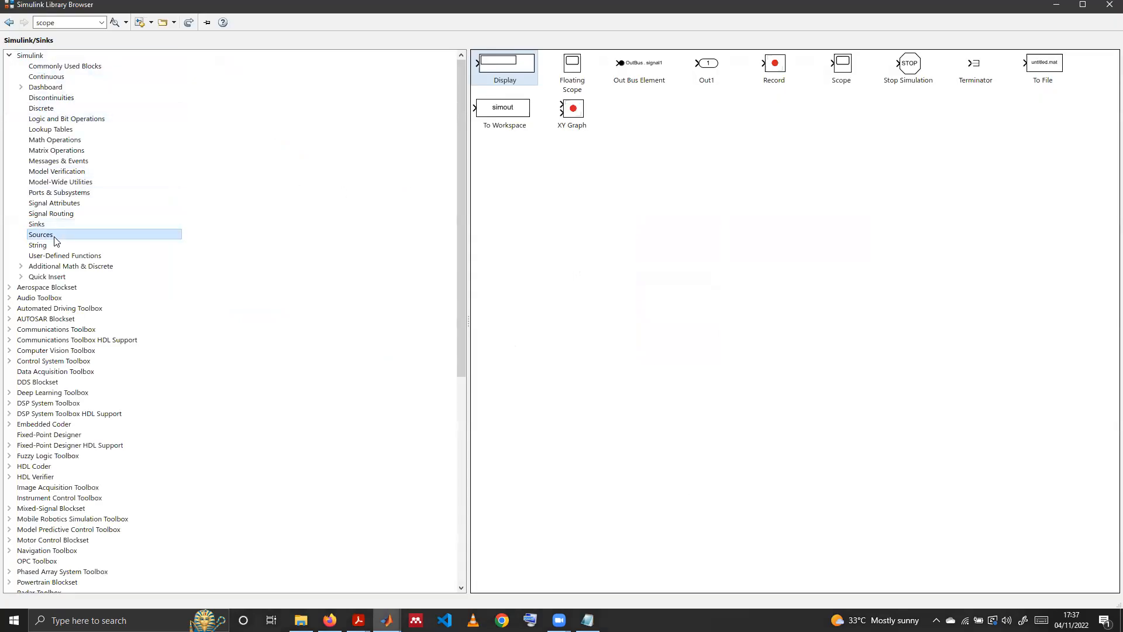
{"action": "right_click", "coordinate": [722, 60]}
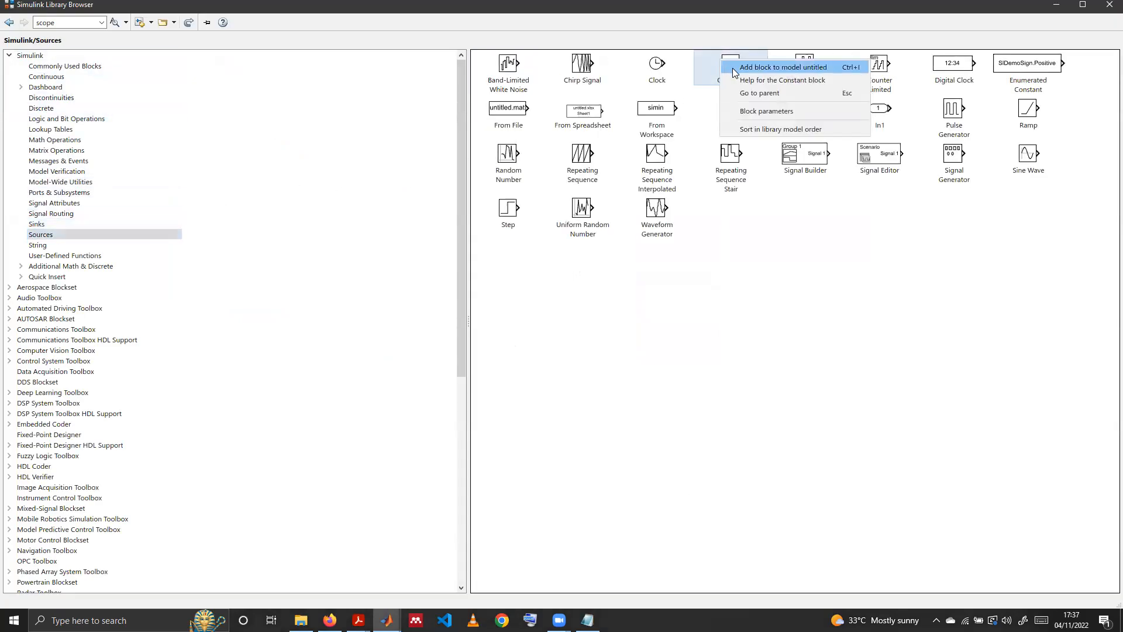
{"action": "left_click", "coordinate": [734, 69]}
{"action": "left_click", "coordinate": [1056, 5]}
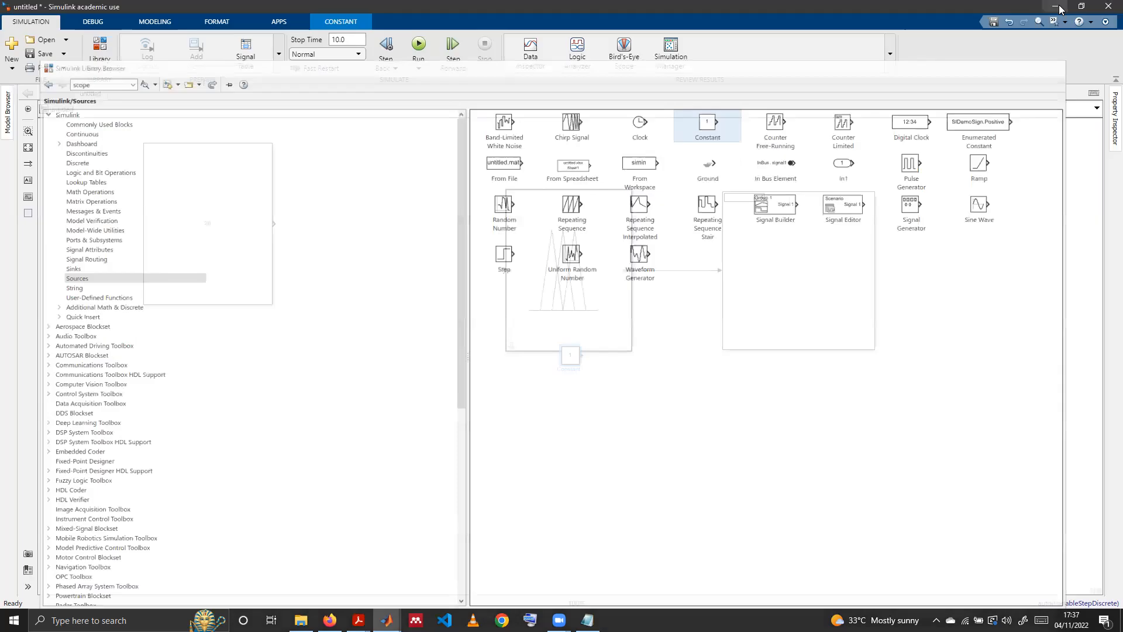
{"action": "left_click_drag", "start_coordinate": [576, 361], "coordinate": [275, 510]}
Set the constant value of both Constant blocks to 10.
{"action": "left_click", "coordinate": [221, 227]}
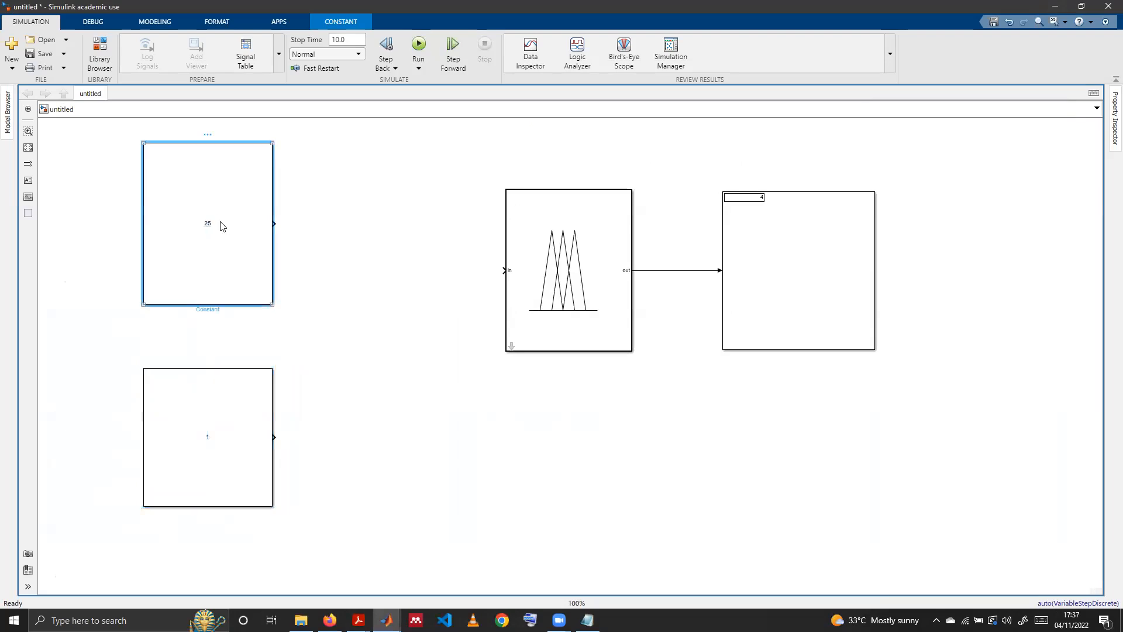
{"action": "type", "text": "10"}
{"action": "left_click", "coordinate": [386, 317]}
{"action": "double_click", "coordinate": [258, 404]}
{"action": "type", "text": "12"}
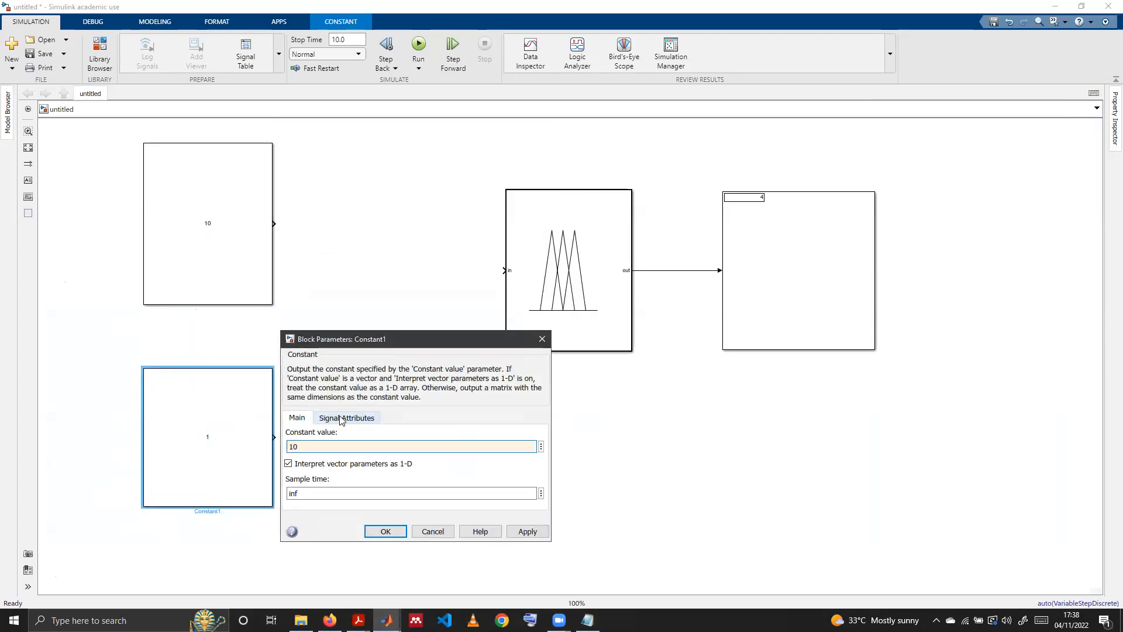
{"action": "key", "text": "Return"}
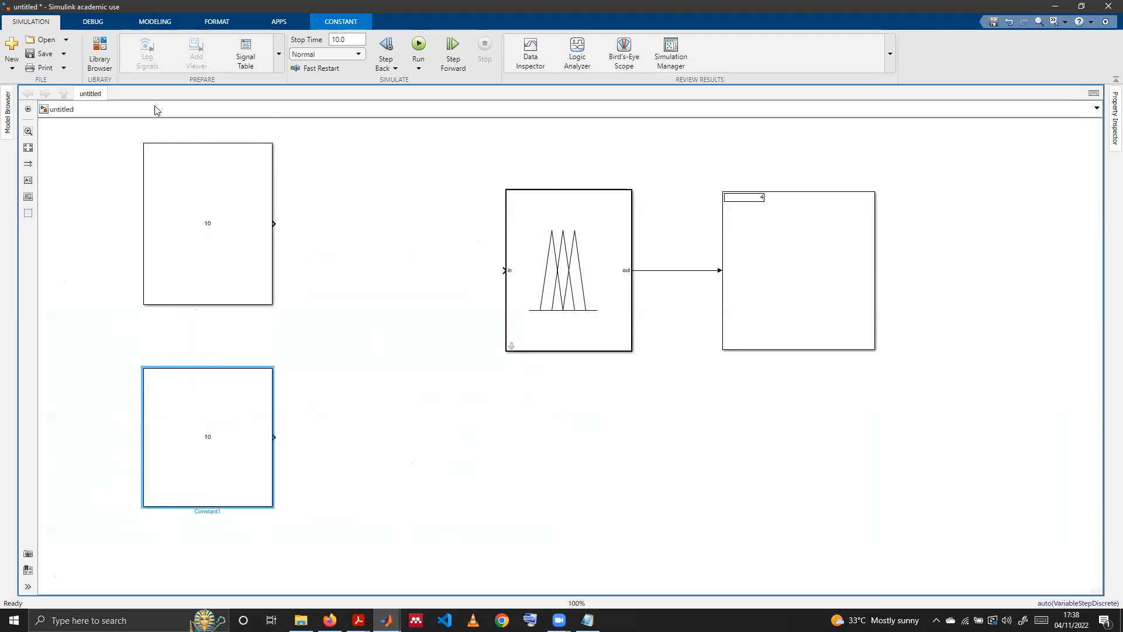
Add a Mux block from the Commonly Used Blocks library and place it, enlarged, between the Constant blocks and the Fuzzy Logic Controller.
{"action": "left_click", "coordinate": [109, 65]}
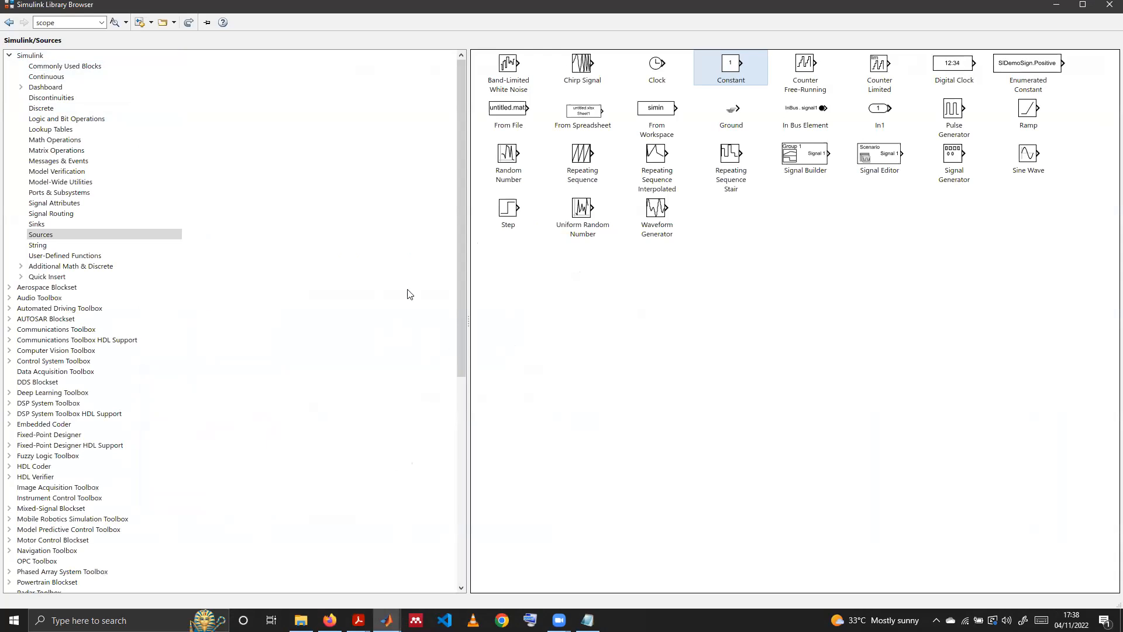
{"action": "left_click", "coordinate": [82, 66]}
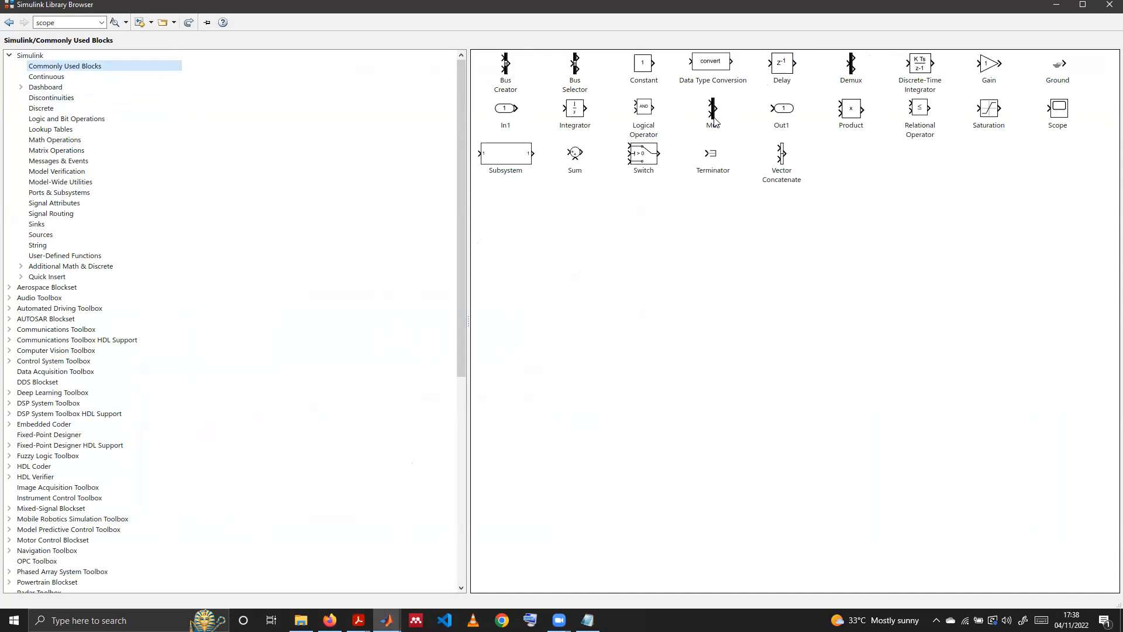
{"action": "right_click", "coordinate": [715, 120]}
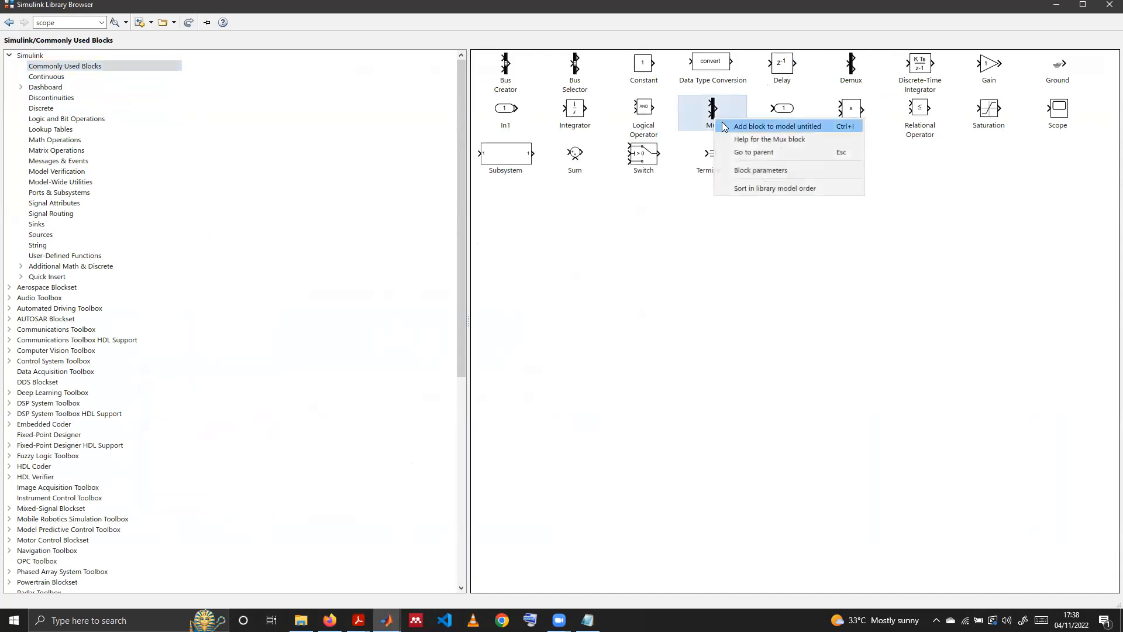
{"action": "left_click", "coordinate": [725, 126]}
{"action": "left_click", "coordinate": [1050, 7]}
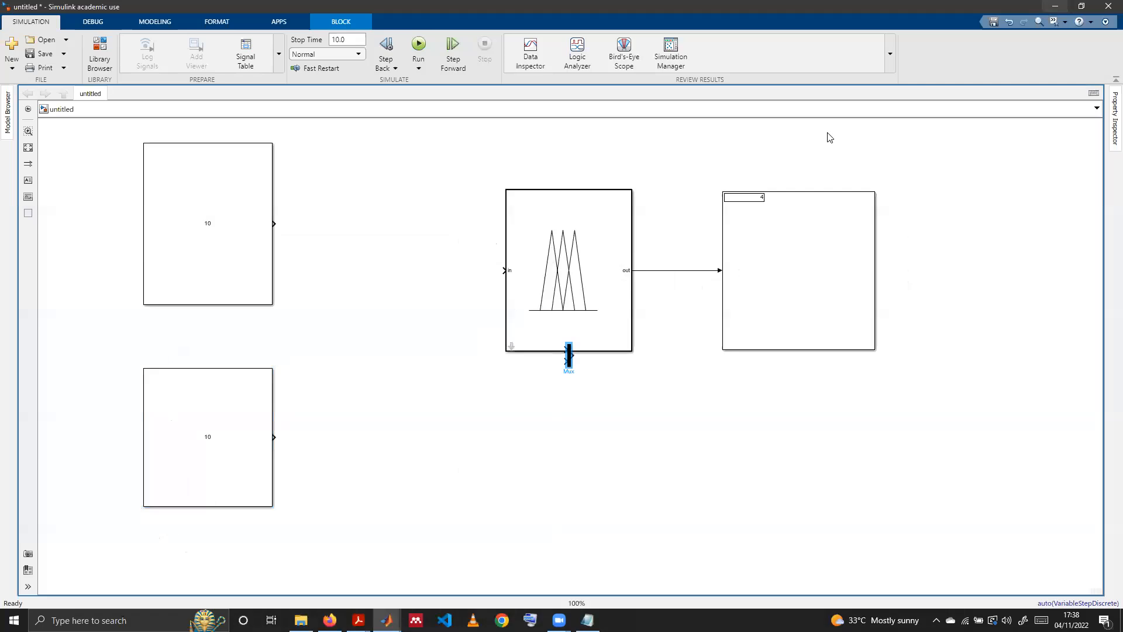
{"action": "left_click_drag", "start_coordinate": [567, 356], "coordinate": [416, 340]}
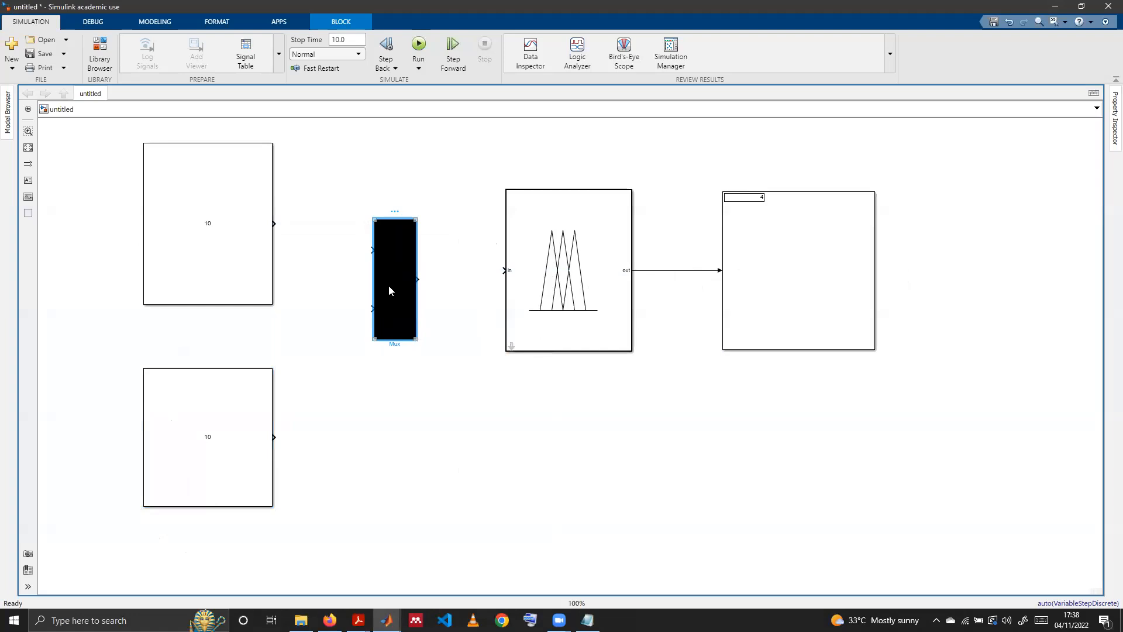
Try 4 as the Mux block's number of inputs and set it back to 2.
{"action": "double_click", "coordinate": [389, 287]}
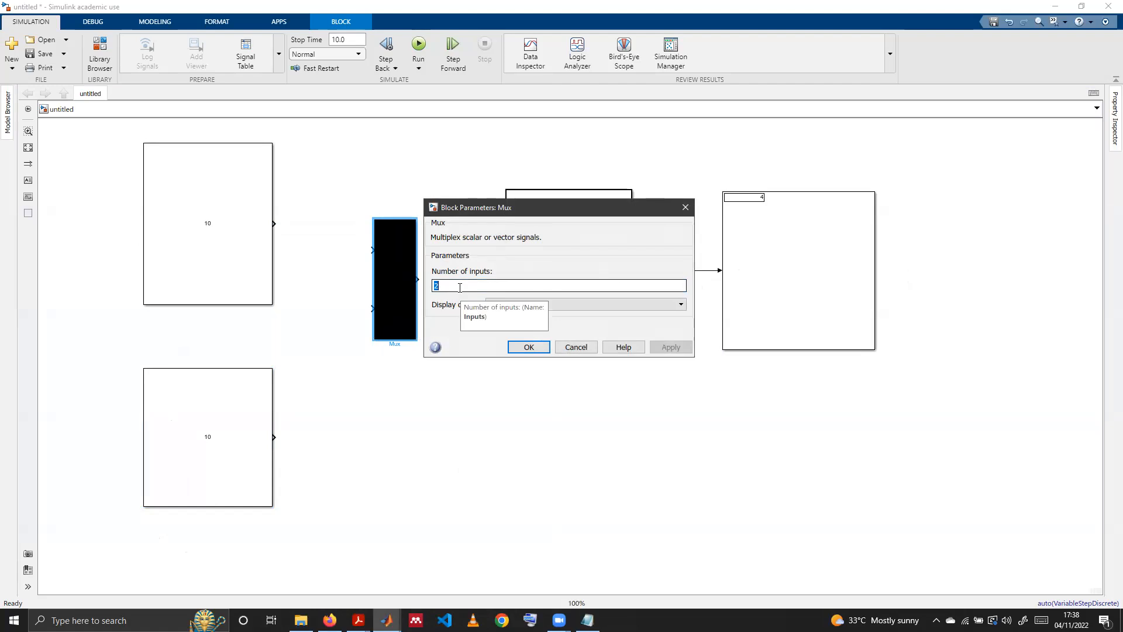
{"action": "type", "text": "4"}
{"action": "left_click", "coordinate": [538, 348]}
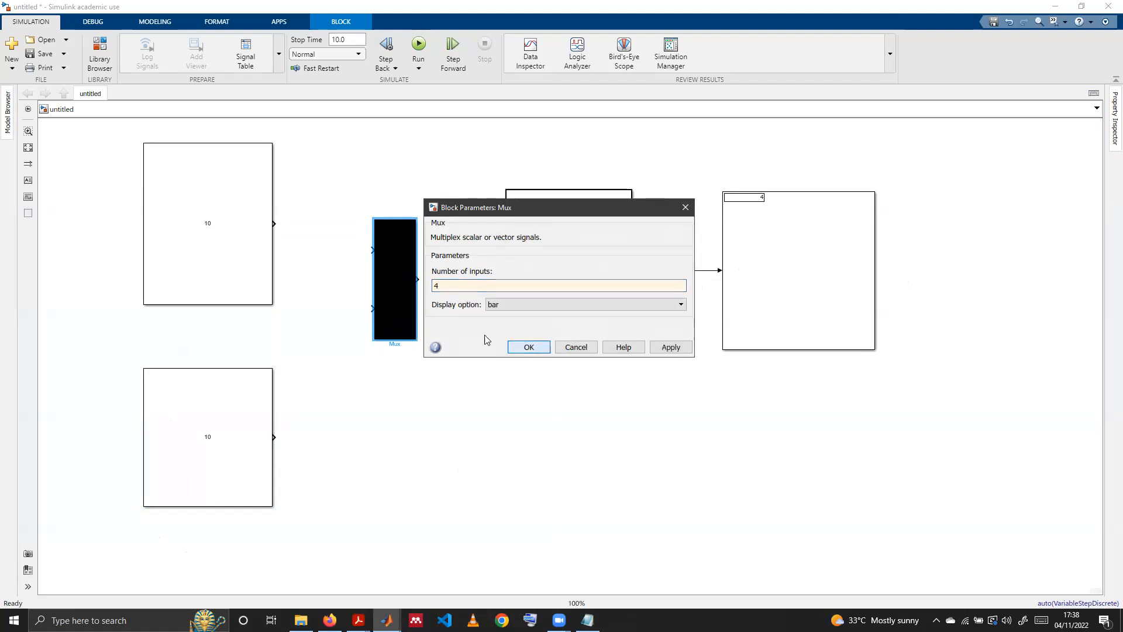
{"action": "double_click", "coordinate": [393, 279]}
{"action": "type", "text": "2"}
{"action": "left_click", "coordinate": [530, 347]}
Connect both Constant blocks to the Mux inputs and the Mux output to the Fuzzy Logic Controller, and run the simulation.
{"action": "left_click_drag", "start_coordinate": [274, 224], "coordinate": [393, 260]}
{"action": "left_click_drag", "start_coordinate": [274, 441], "coordinate": [376, 310]}
{"action": "left_click_drag", "start_coordinate": [417, 279], "coordinate": [503, 269]}
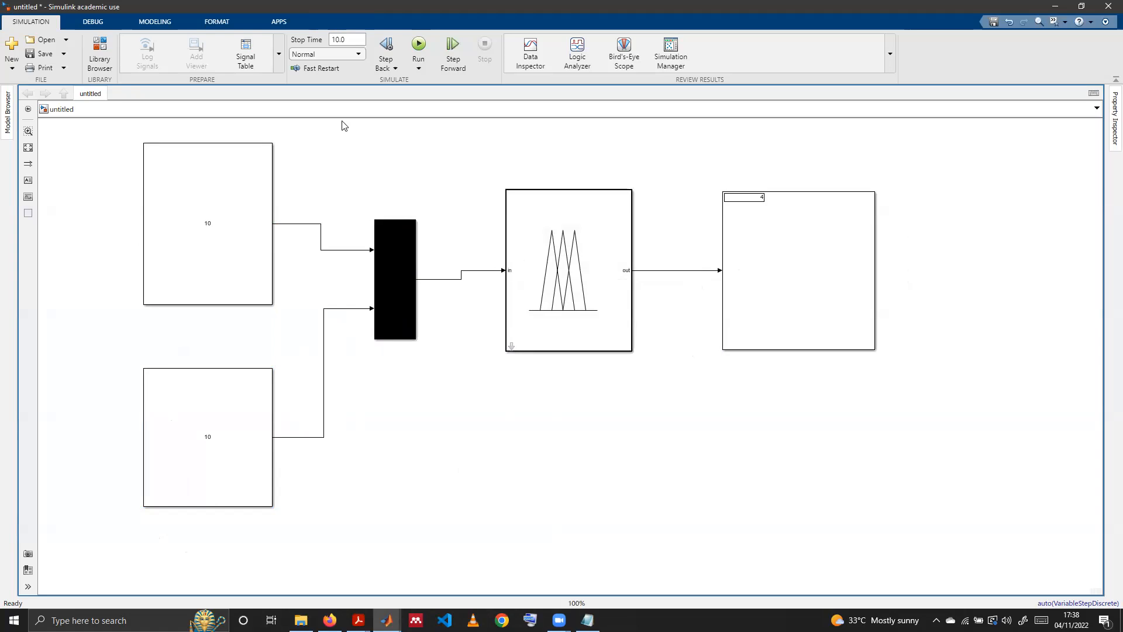
{"action": "left_click", "coordinate": [418, 45]}
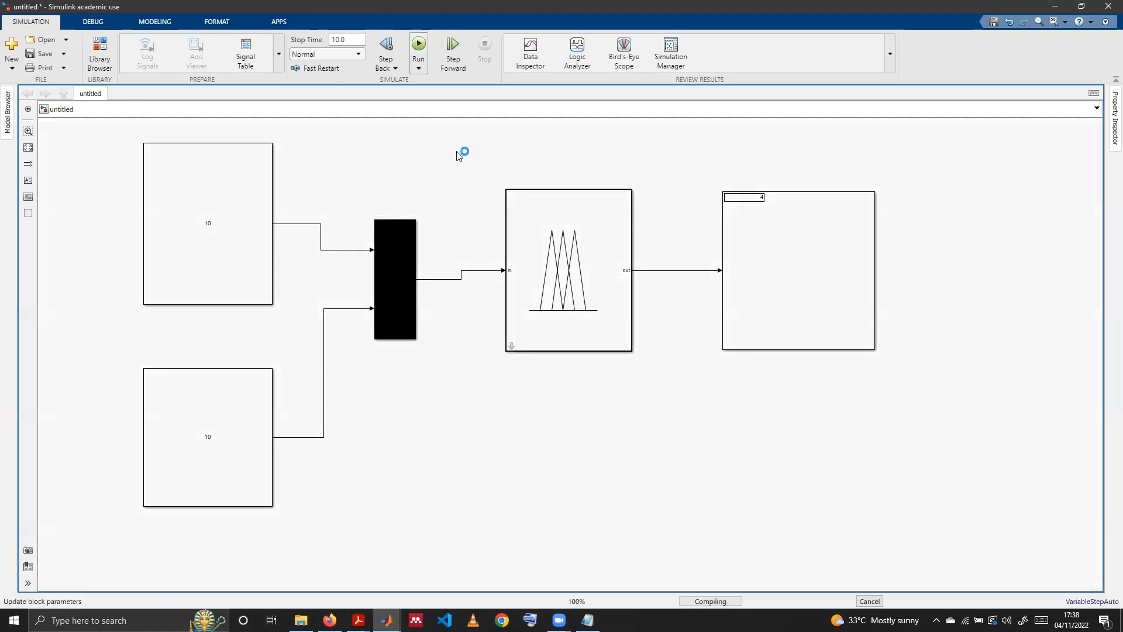